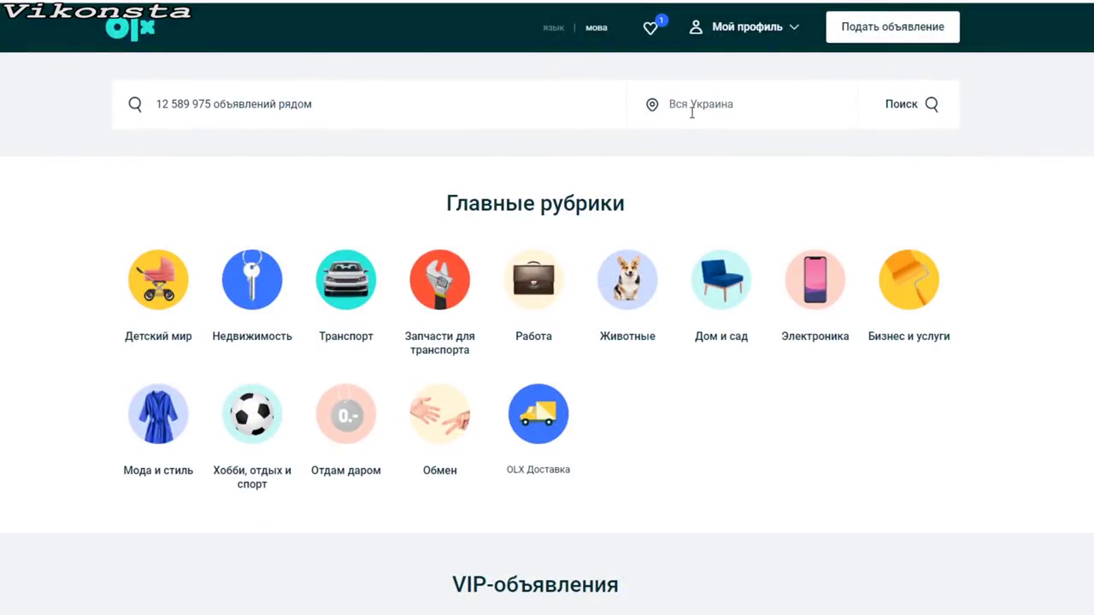
# - Set the search location to the city of Донецк in Донецкая область
pyautogui.click(692, 108)
pyautogui.click(191, 259)
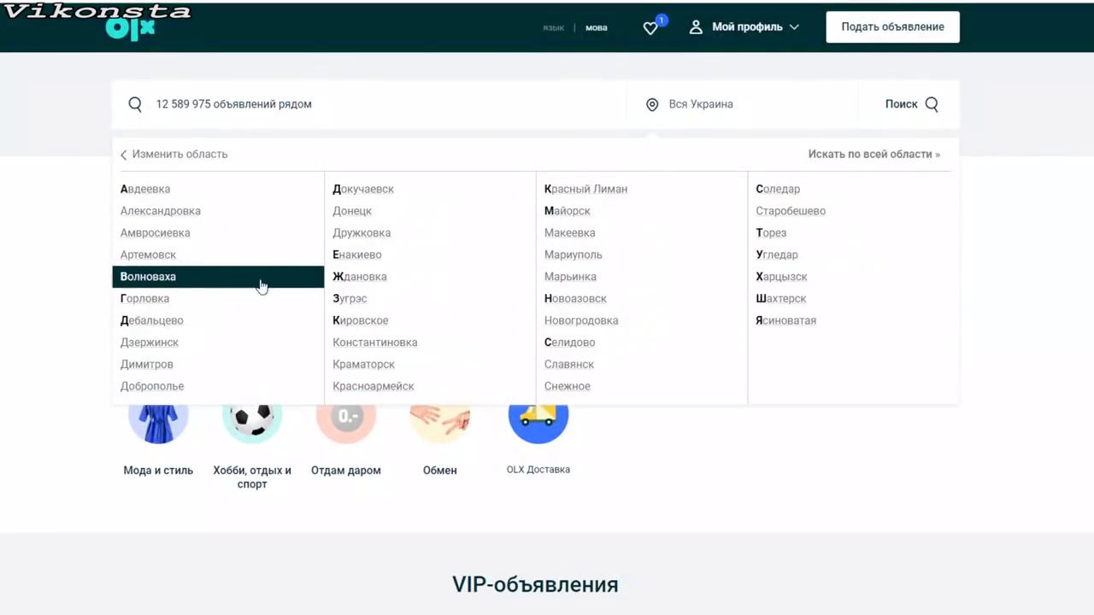
pyautogui.click(357, 214)
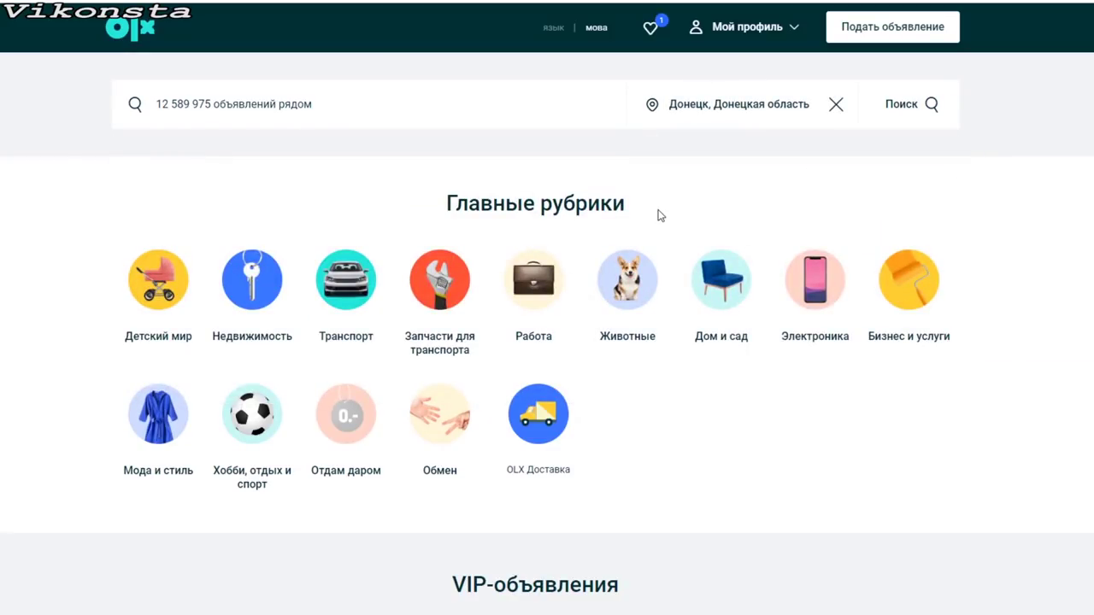
# - Open the Квартиры, комнаты subcategory within the Недвижимость category
pyautogui.click(257, 295)
pyautogui.doubleClick(350, 319)
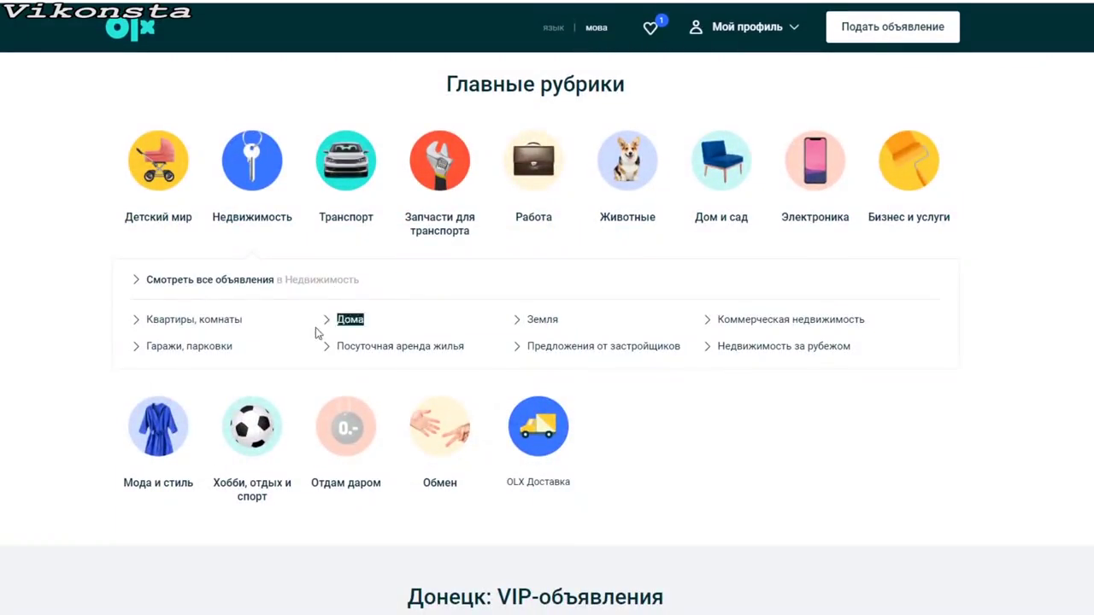
pyautogui.tripleClick(205, 322)
pyautogui.moveTo(322, 318); pyautogui.dragTo(373, 318)
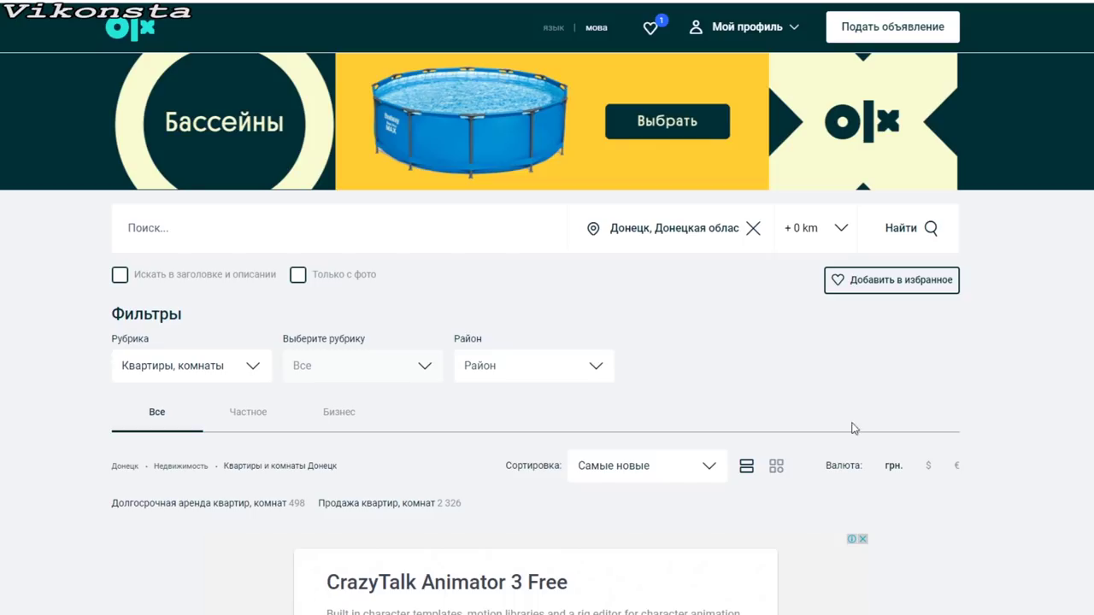
# - Show prices in US dollars and narrow the listings to Продажа квартир, комнат
pyautogui.scroll(-1, 929, 356)
pyautogui.click(928, 353)
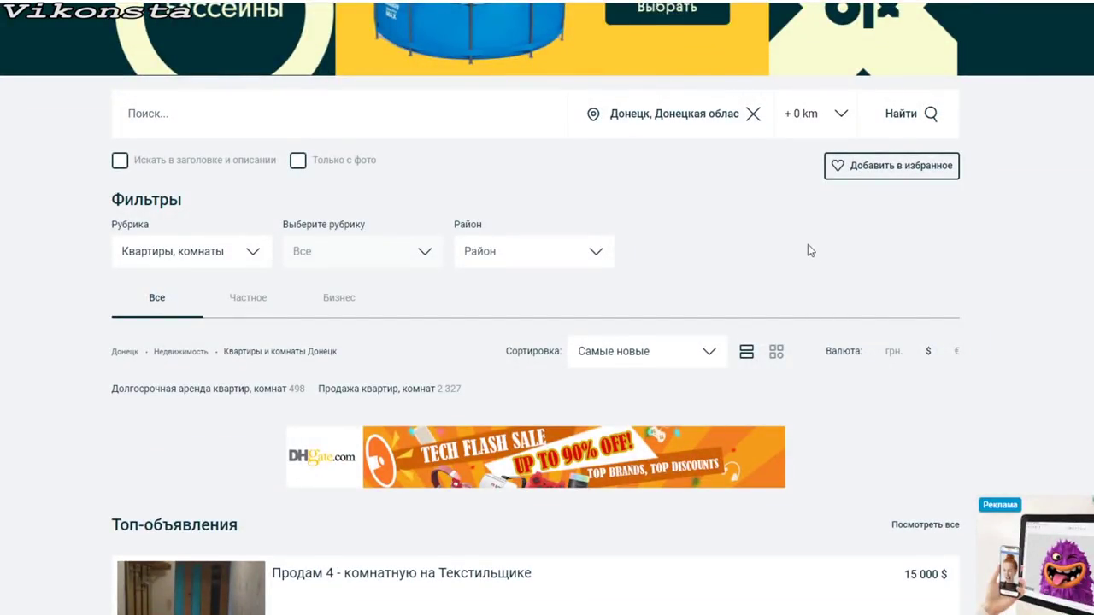
pyautogui.scroll(-1, 806, 248)
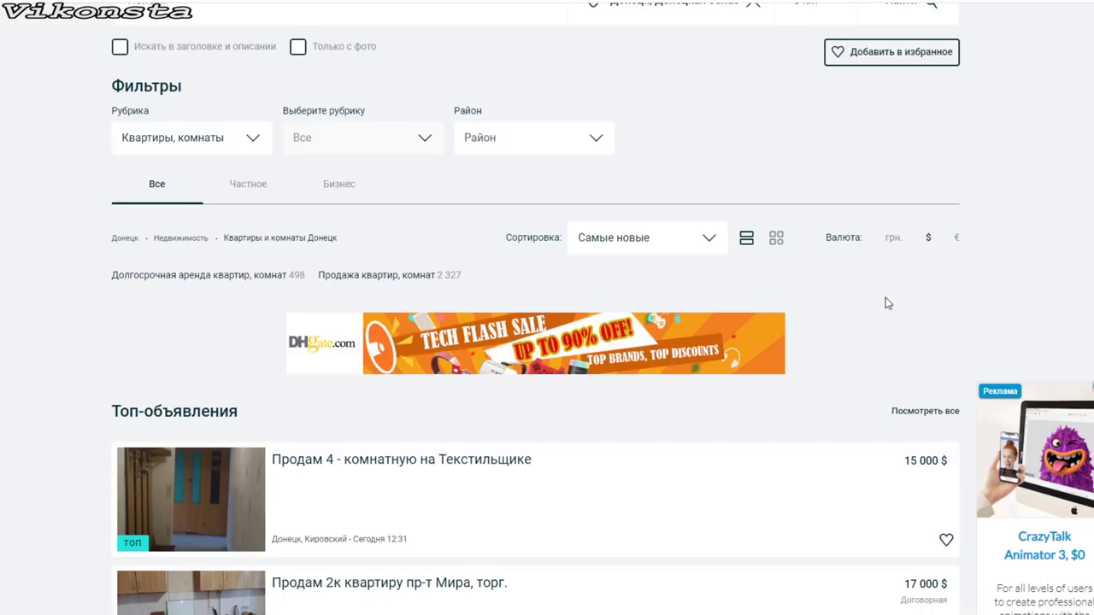
pyautogui.moveTo(350, 224); pyautogui.dragTo(383, 211)
pyautogui.click(383, 211)
pyautogui.click(341, 147)
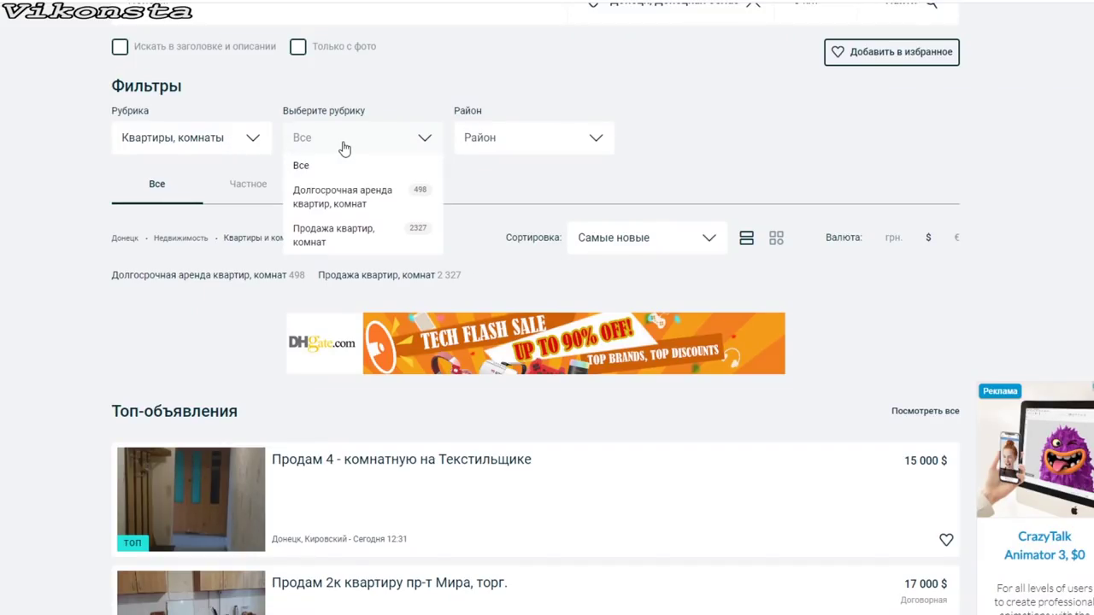
pyautogui.click(352, 243)
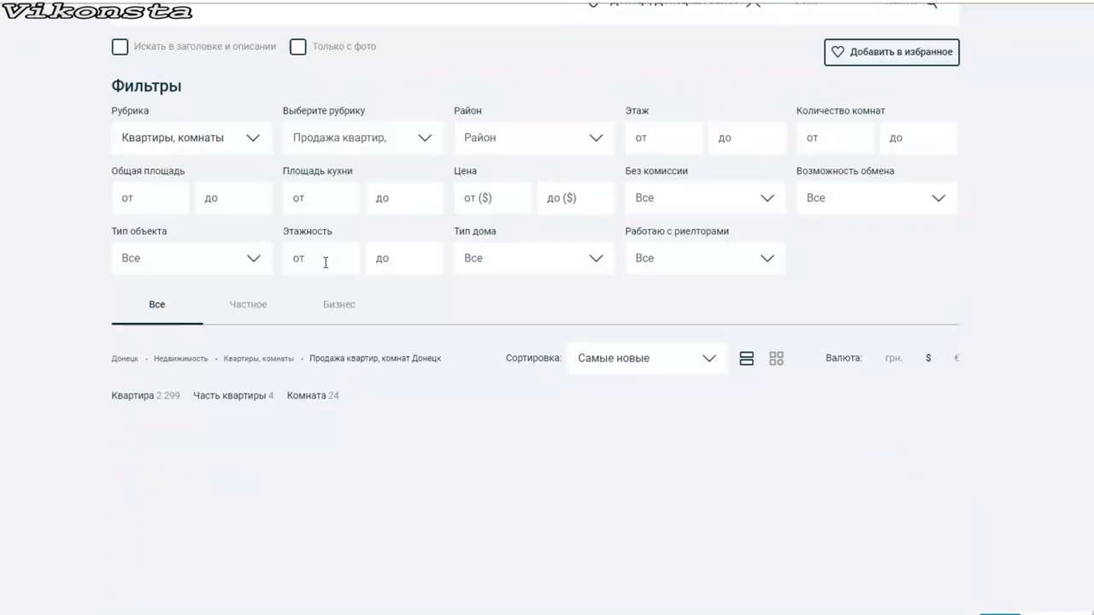
# - Filter for buildings with at least 2 storeys (Этажность) and apartments with exactly 3 rooms (Количество комнат from 3 to 3)
pyautogui.click(324, 264)
pyautogui.write('2')
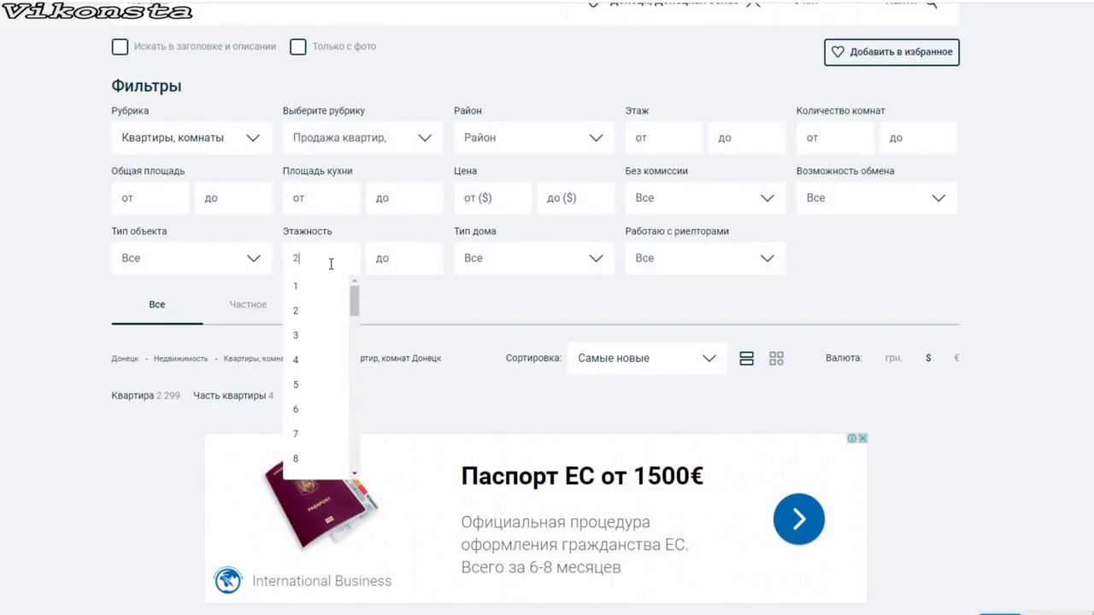
pyautogui.click(426, 294)
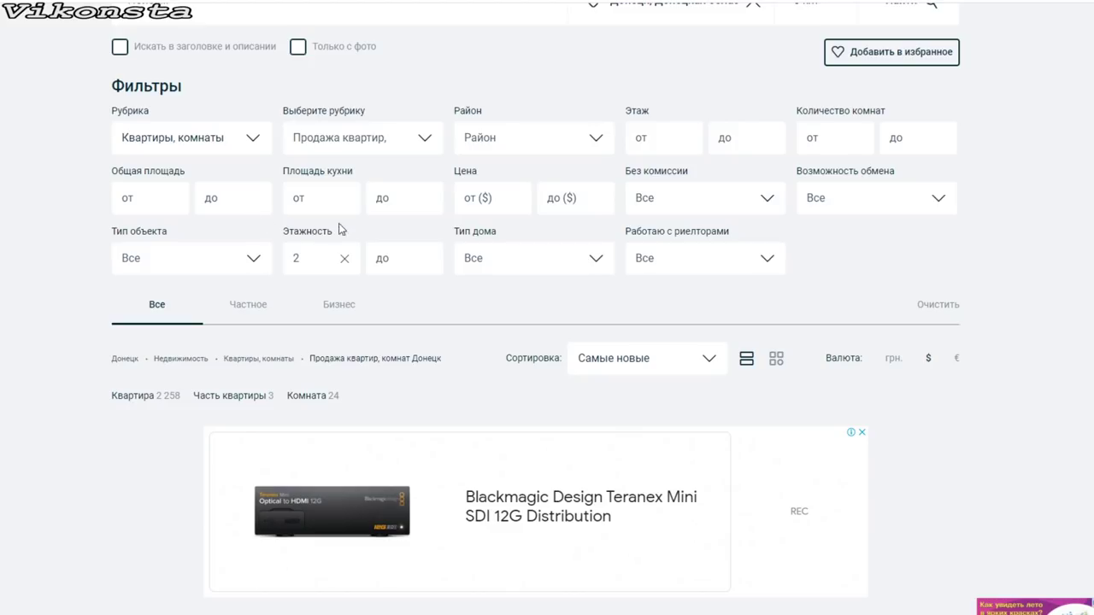
pyautogui.click(826, 143)
pyautogui.write('3')
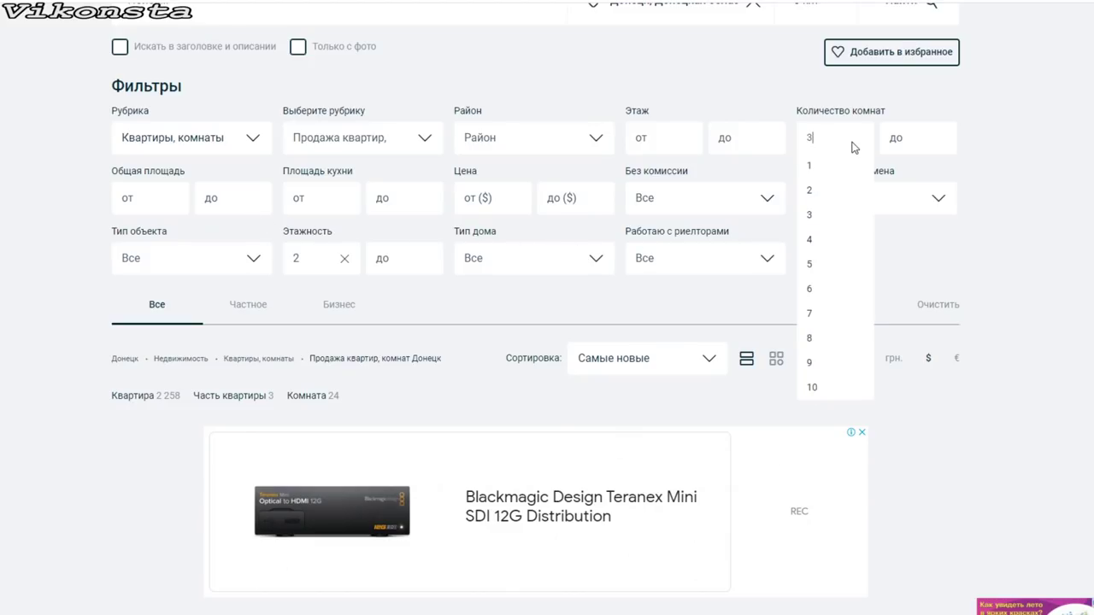
pyautogui.click(930, 140)
pyautogui.write('3')
pyautogui.click(1013, 155)
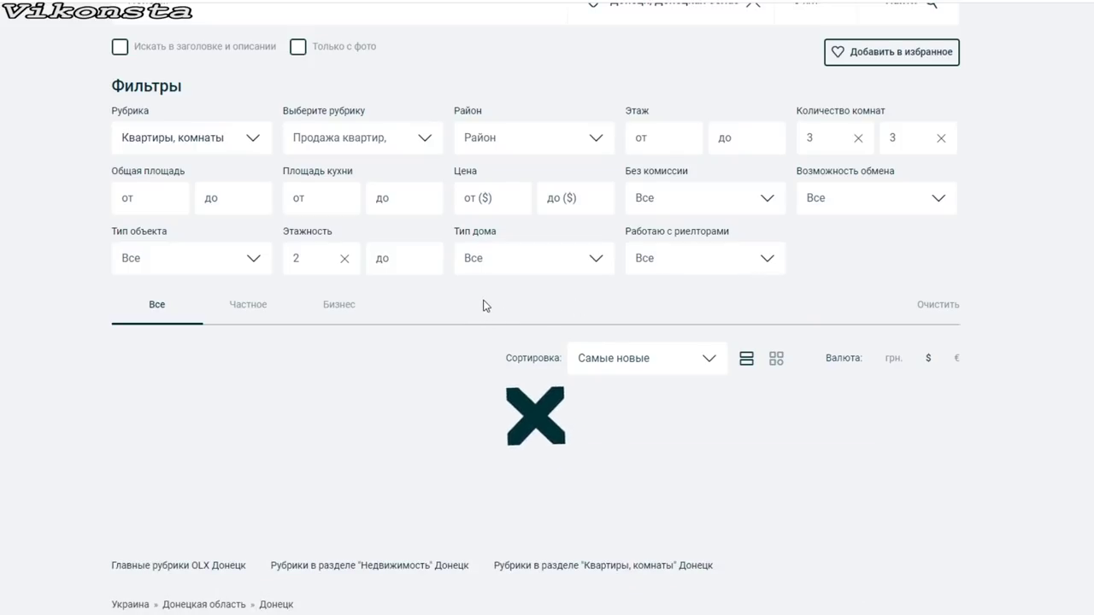
# - Open the three-room apartment listing priced at 15 000 $ in the Калининский district from the top results
pyautogui.scroll(-3, 516, 304)
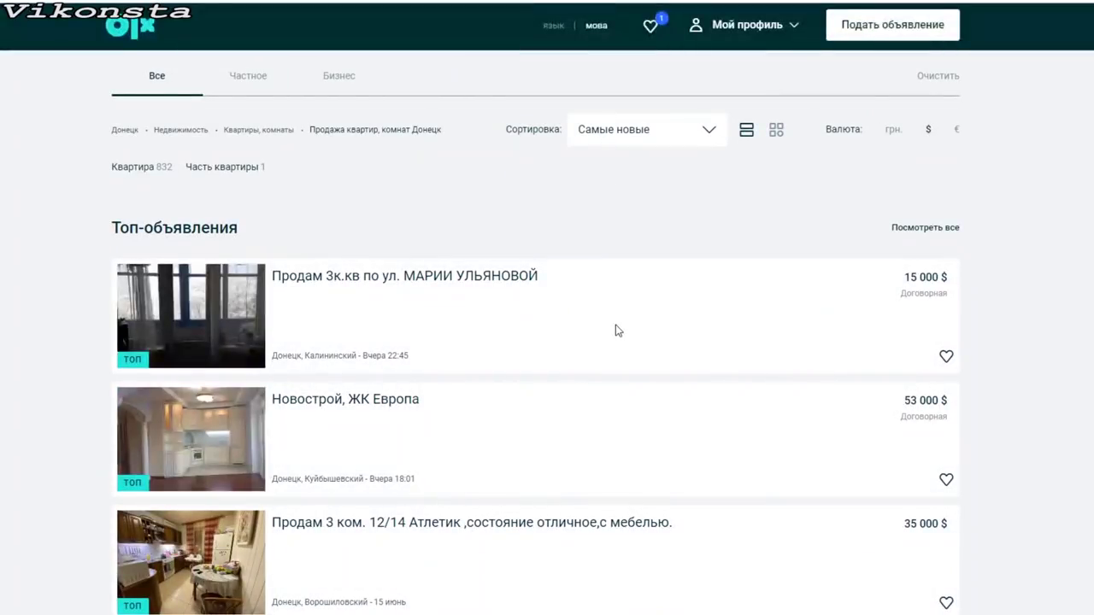
pyautogui.scroll(-4, 607, 317)
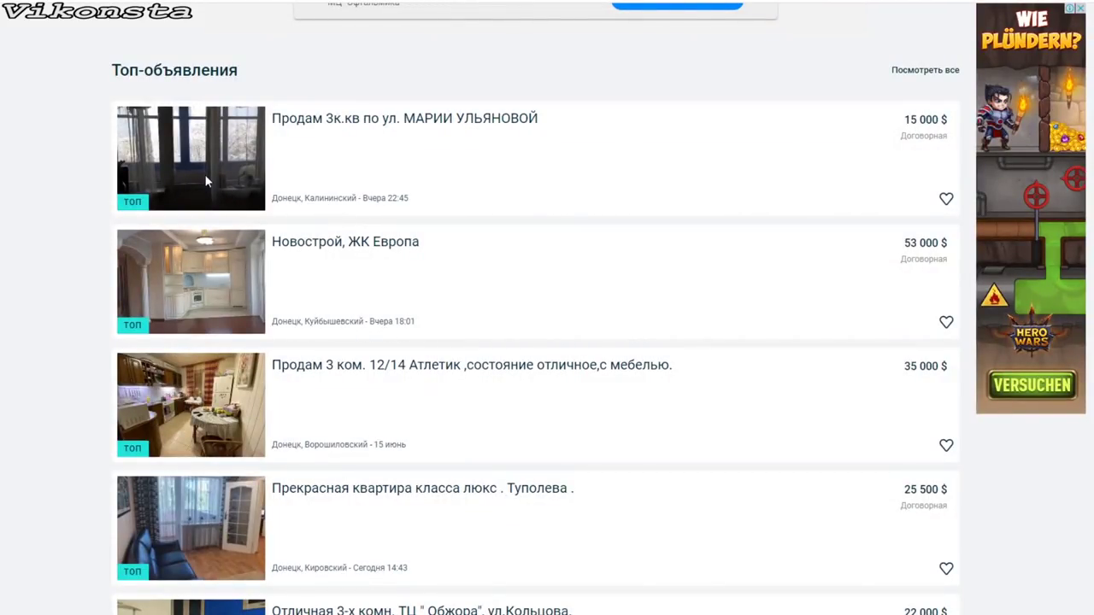
pyautogui.click(453, 287)
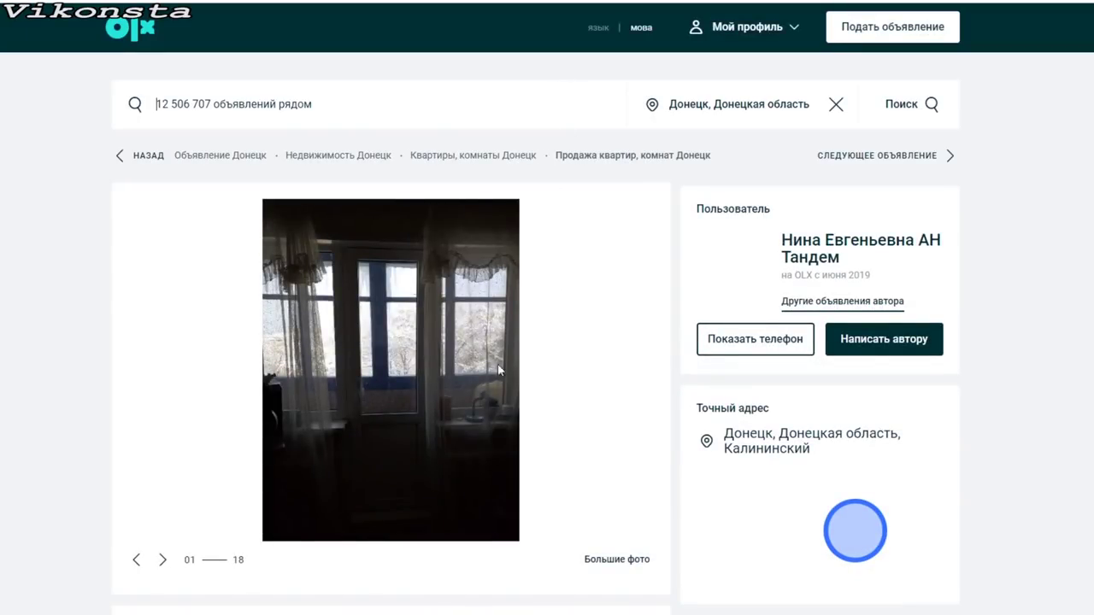
# - View the listing's photos one by one in the enlarged gallery through photo 18, and close the gallery
pyautogui.click(440, 380)
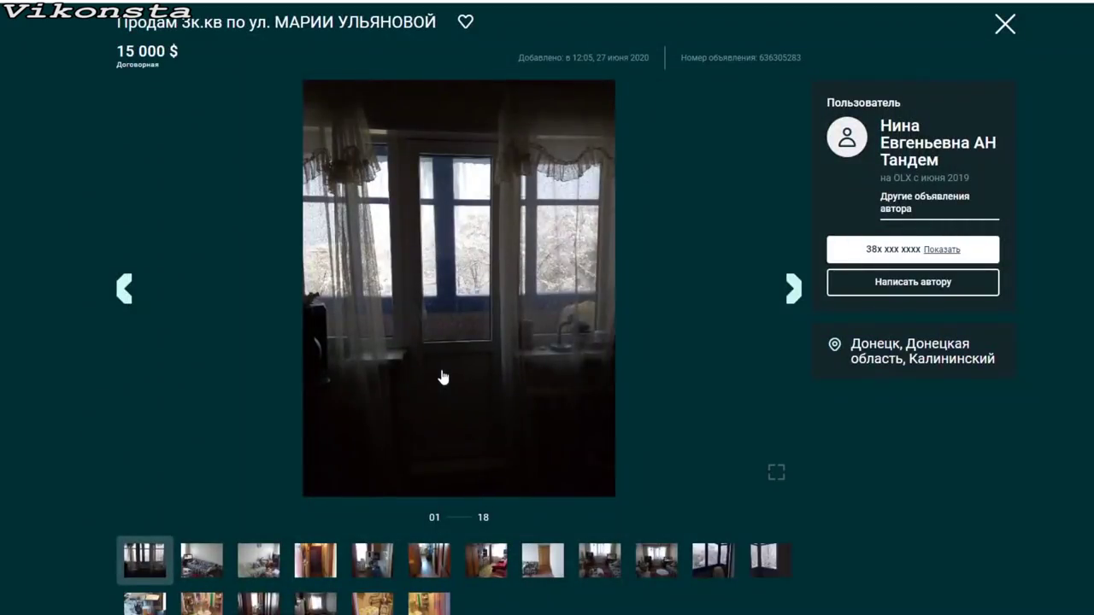
pyautogui.click(795, 291)
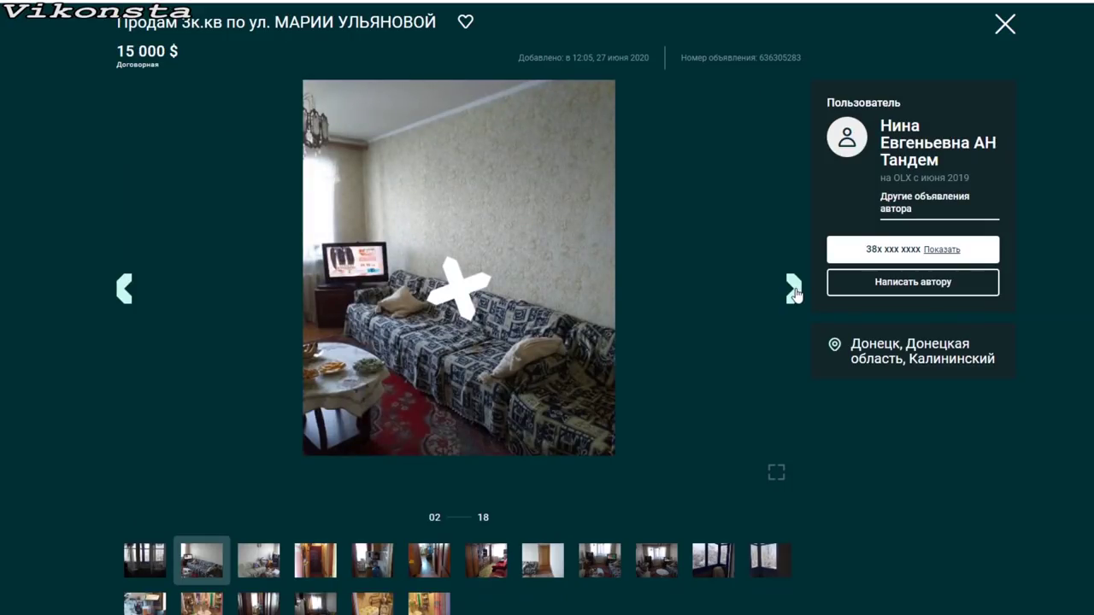
pyautogui.click(795, 291)
pyautogui.click(795, 290)
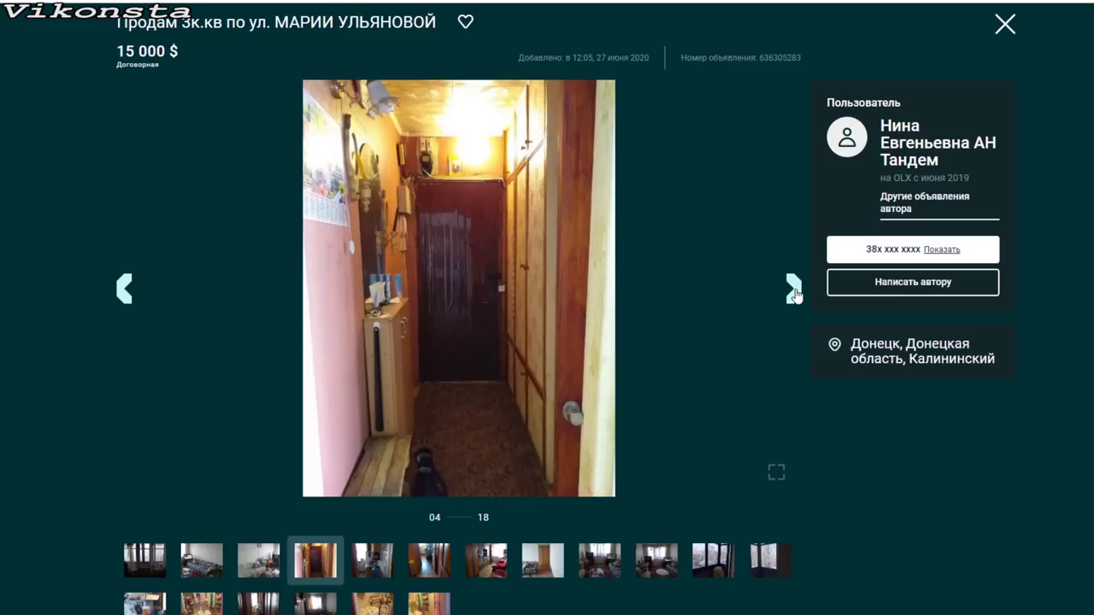
pyautogui.click(795, 291)
pyautogui.click(795, 291)
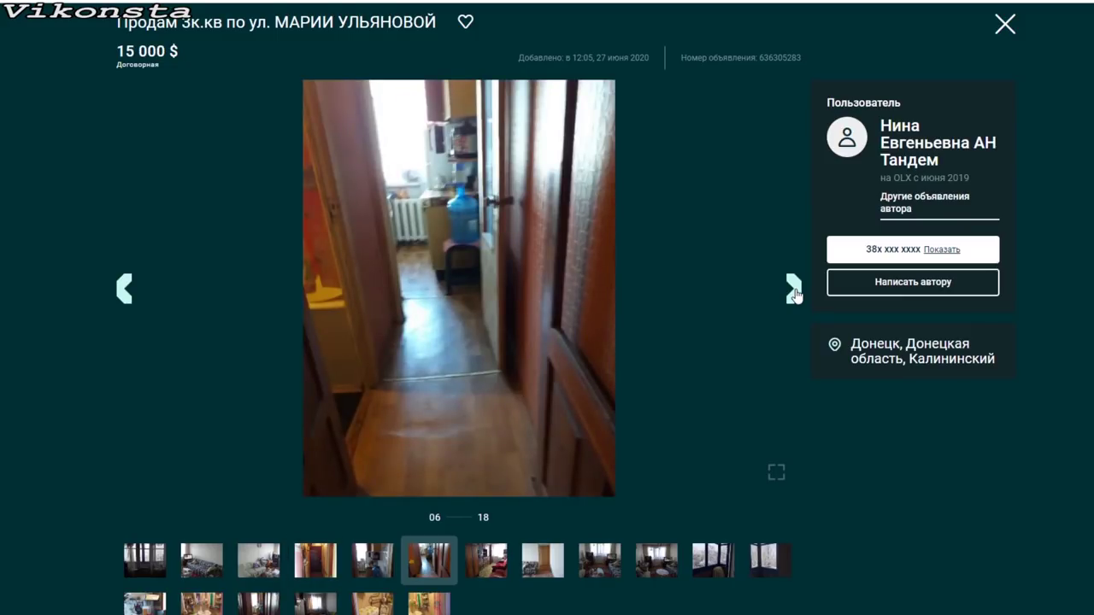
pyautogui.click(795, 291)
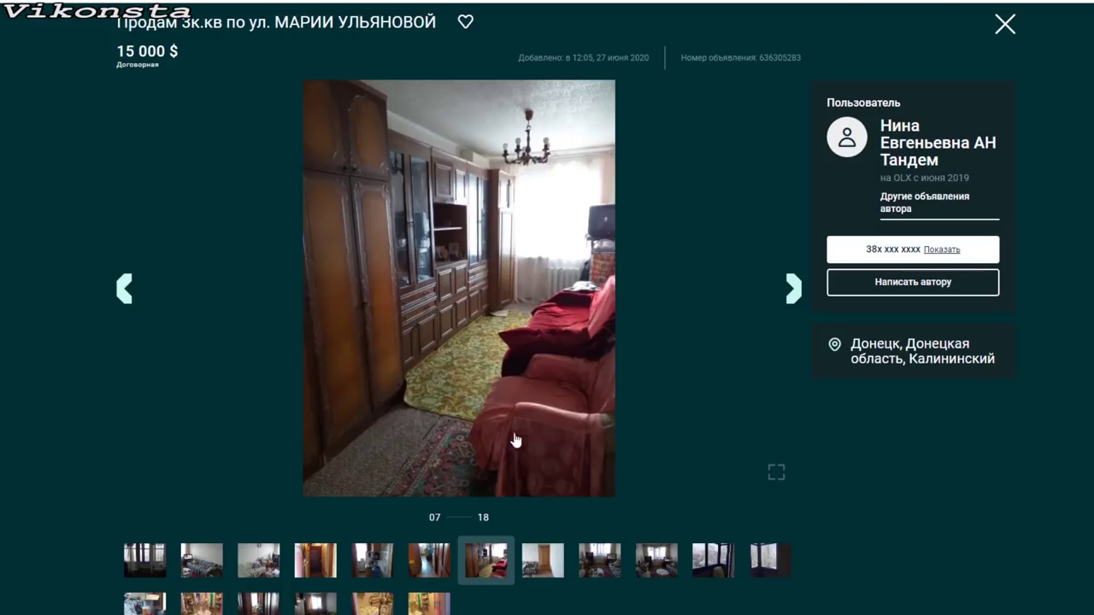
pyautogui.click(795, 290)
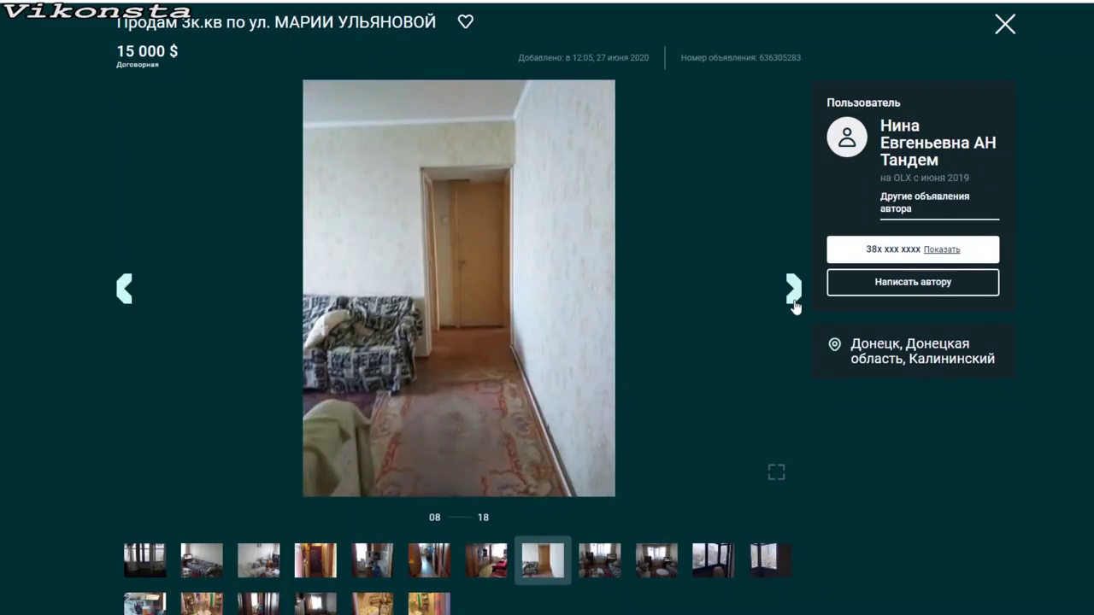
pyautogui.click(795, 291)
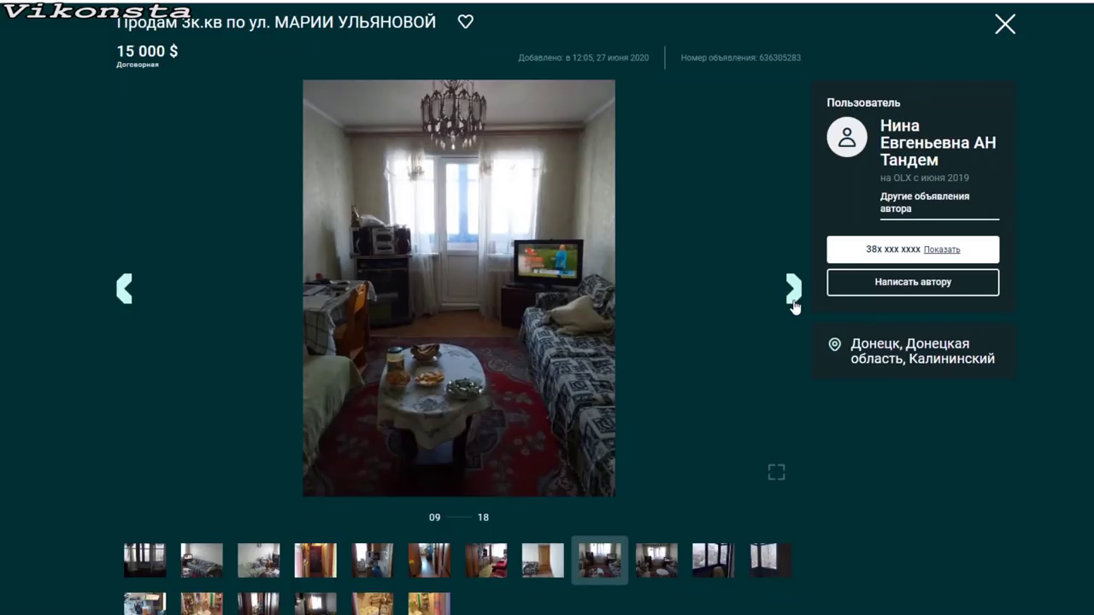
pyautogui.click(796, 301)
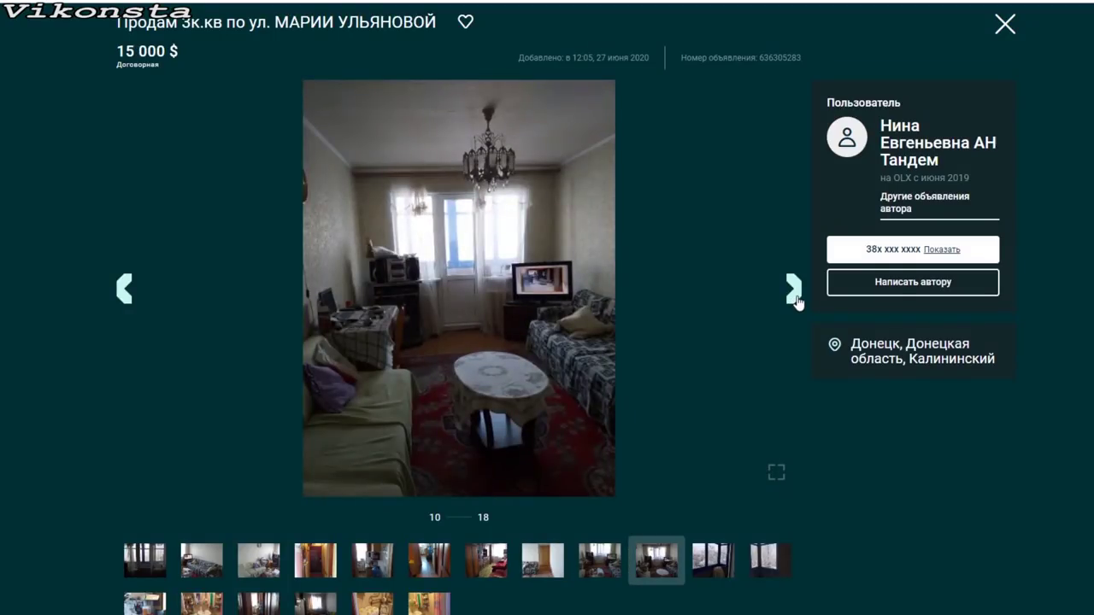
pyautogui.click(794, 293)
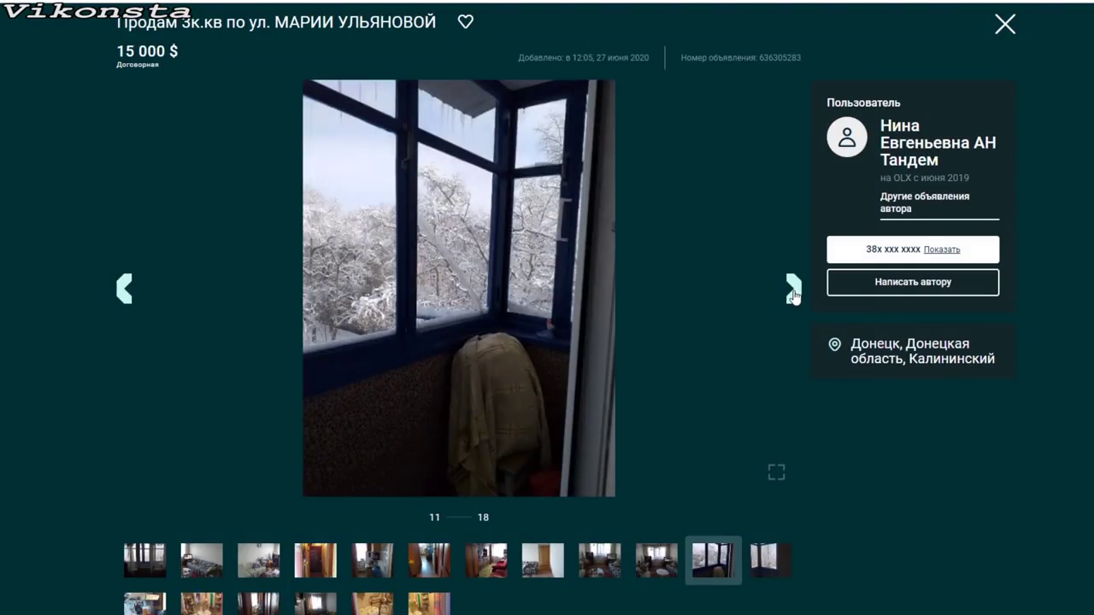
pyautogui.click(793, 295)
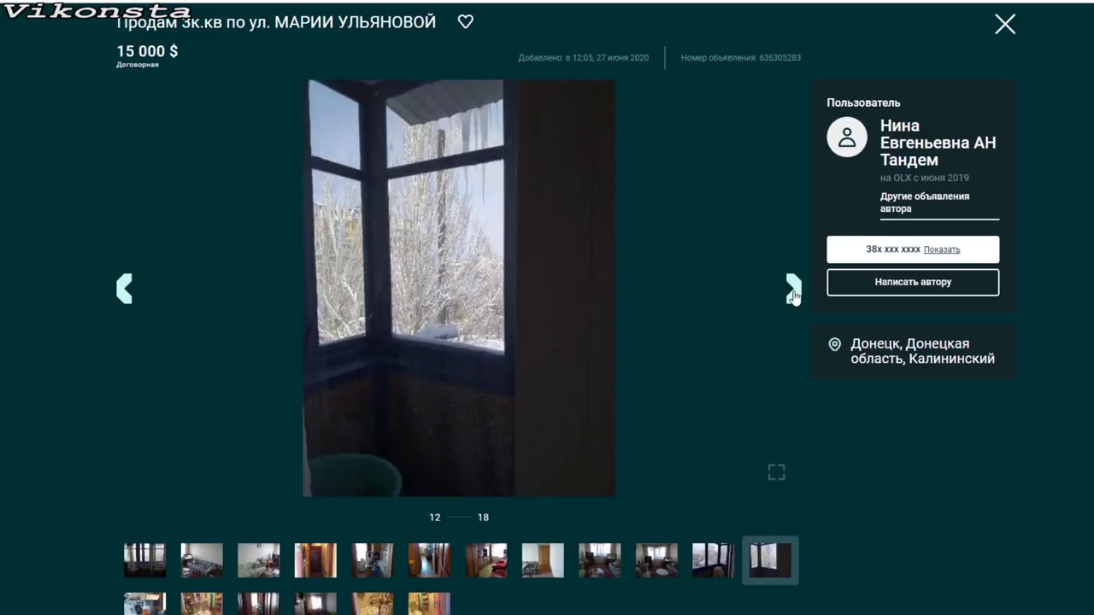
pyautogui.click(793, 295)
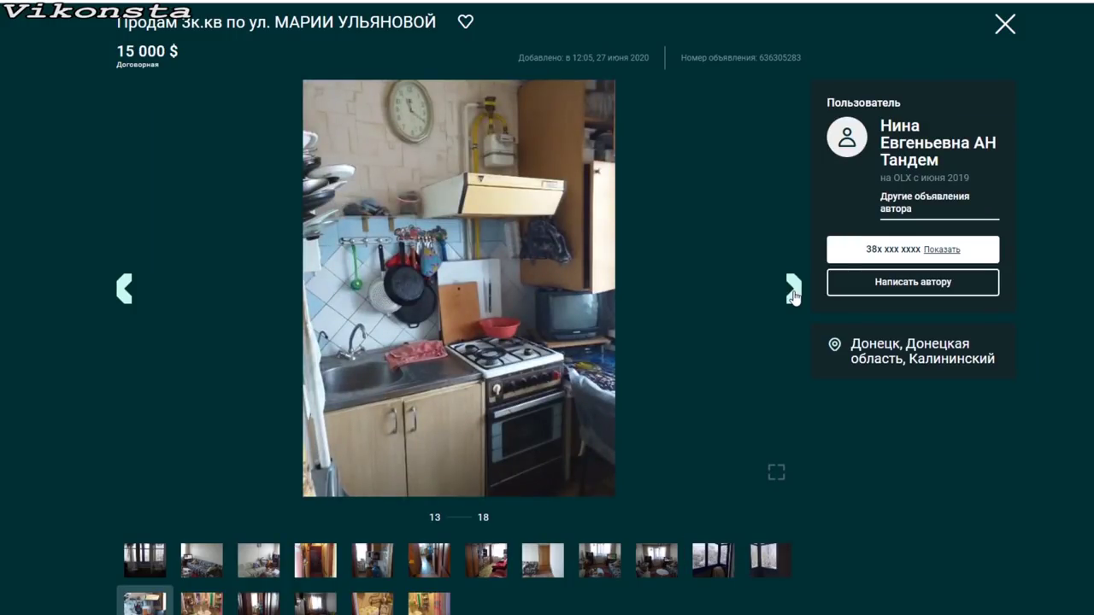
pyautogui.click(794, 293)
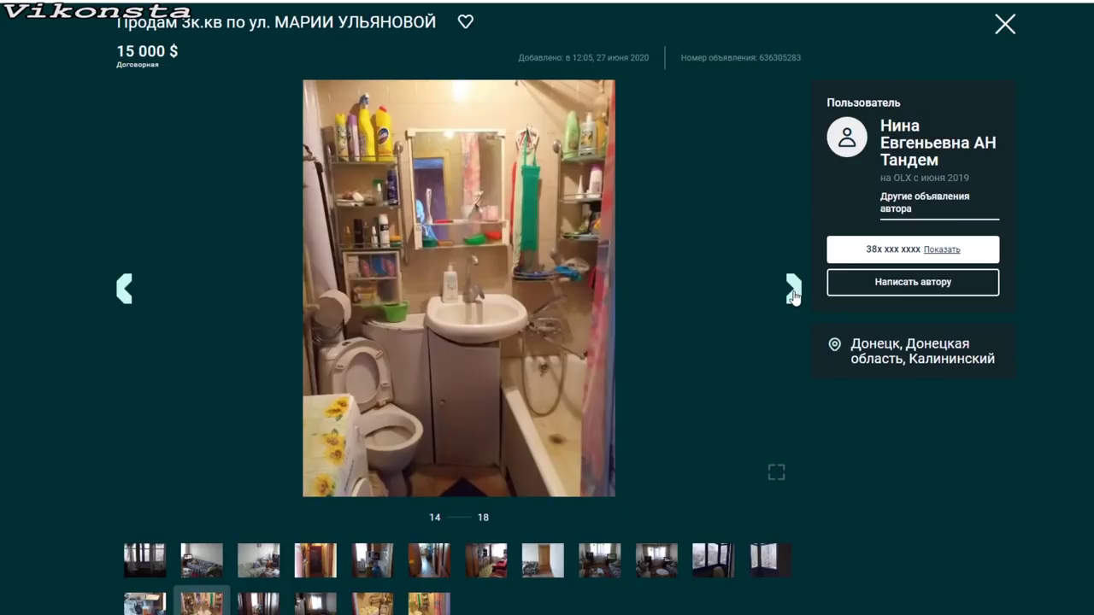
pyautogui.click(794, 293)
pyautogui.click(794, 293)
pyautogui.click(795, 293)
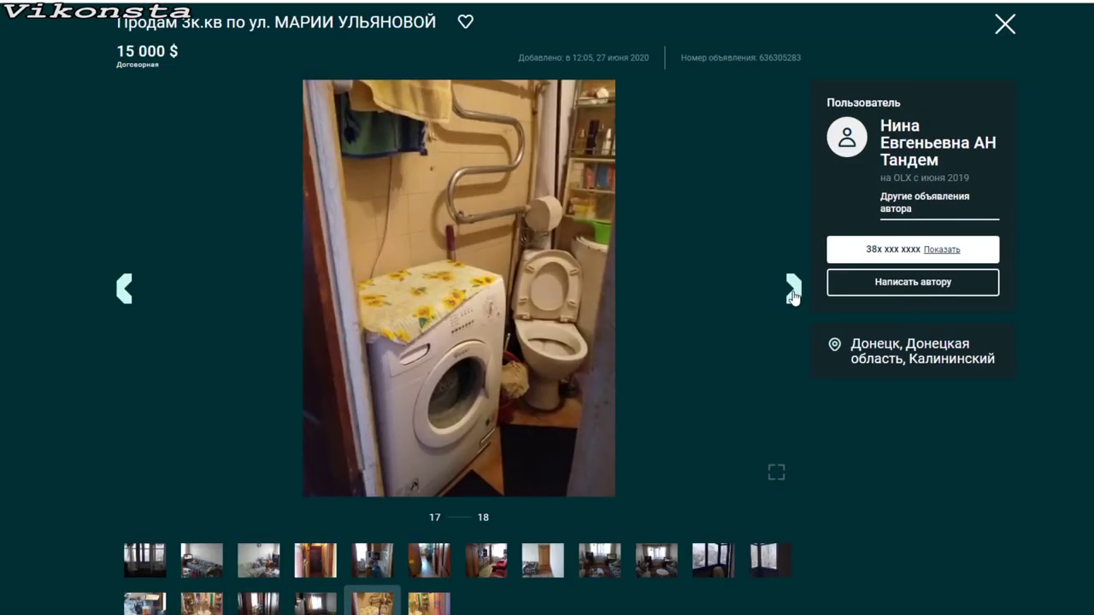
pyautogui.click(794, 293)
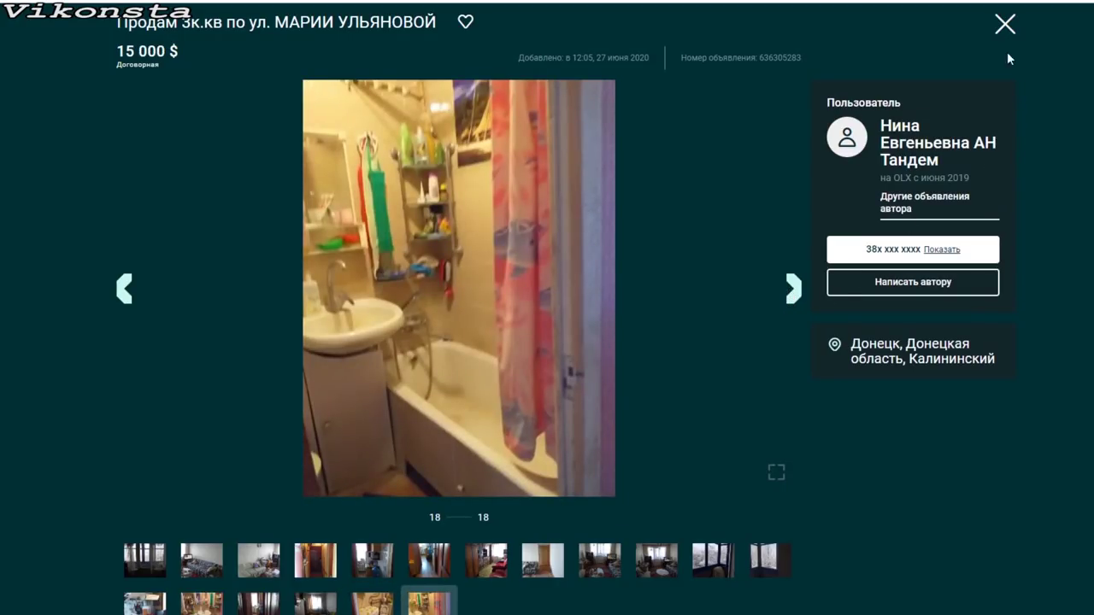
pyautogui.click(1006, 26)
# - Review the listing's price, seller details and map, and return to the search results
pyautogui.scroll(-2, 556, 362)
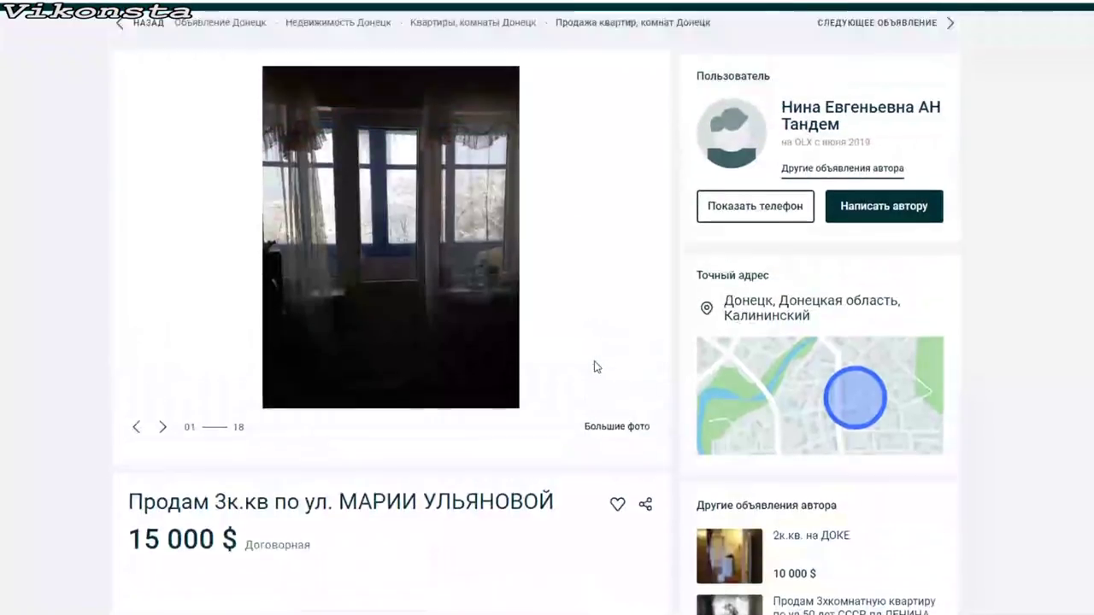
pyautogui.scroll(2, 475, 312)
pyautogui.scroll(-3, 478, 313)
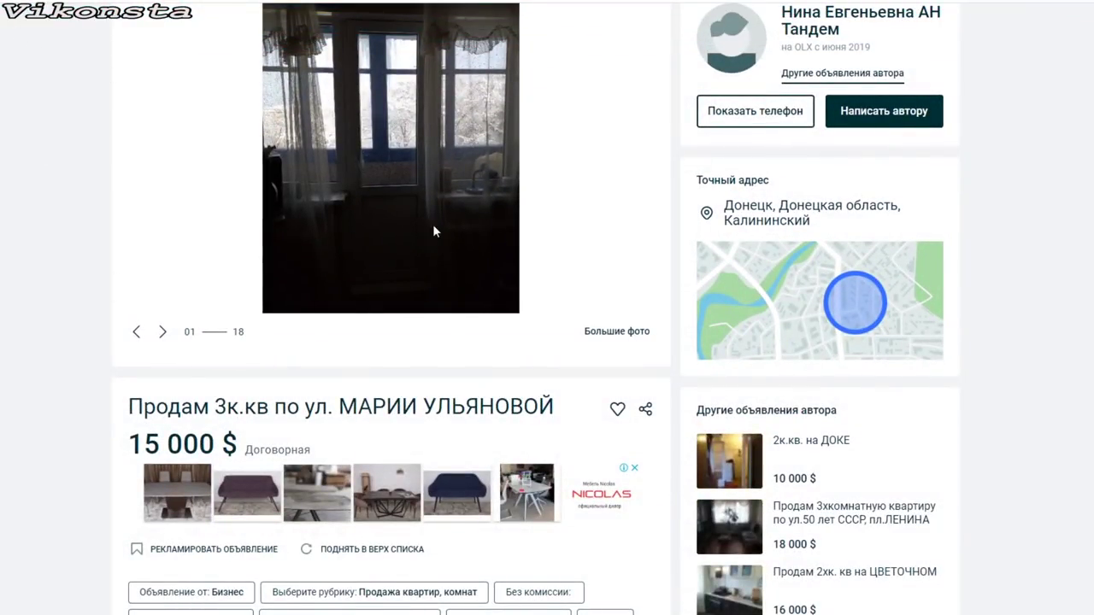
pyautogui.hotkey('alt', 'Left')
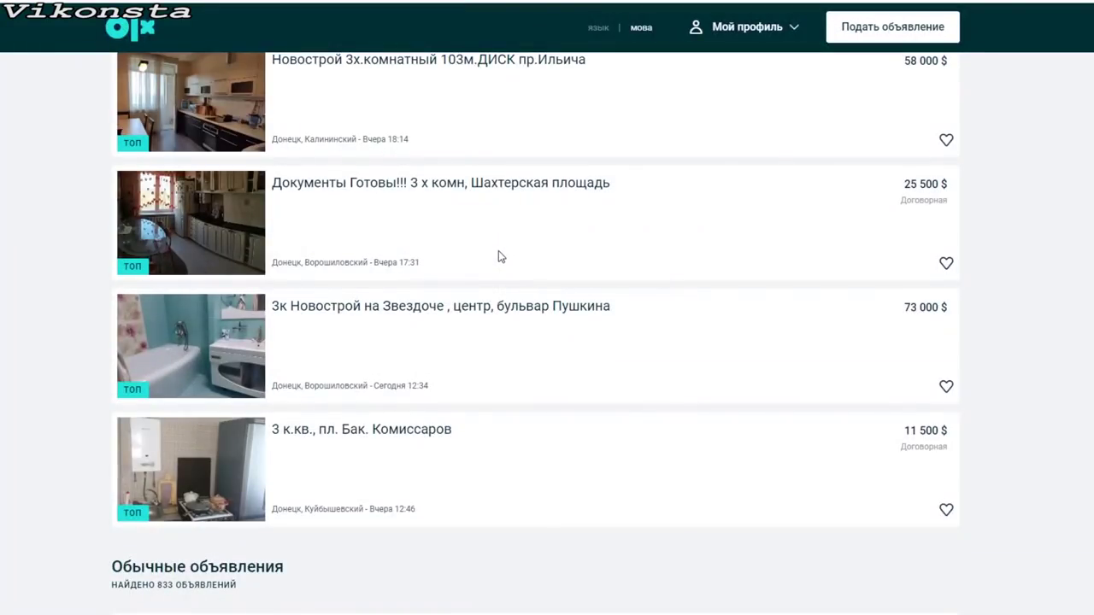
# - Look through the top listings and highlight the title of the 58 000 $ three-room new-build of 103 m
pyautogui.scroll(5, 541, 273)
pyautogui.scroll(-3, 540, 284)
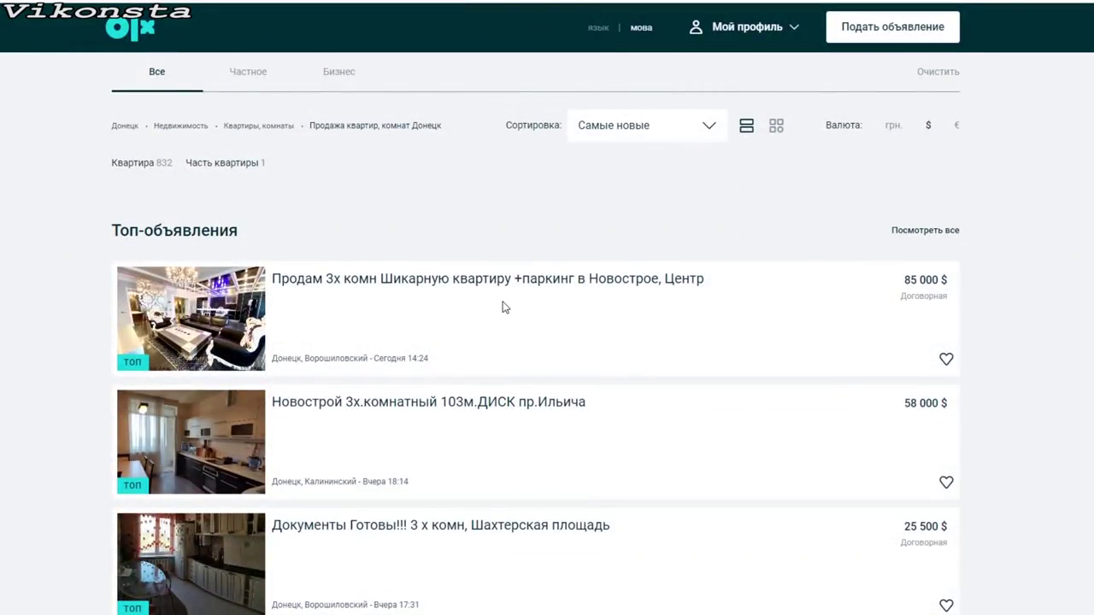
pyautogui.scroll(-3, 501, 306)
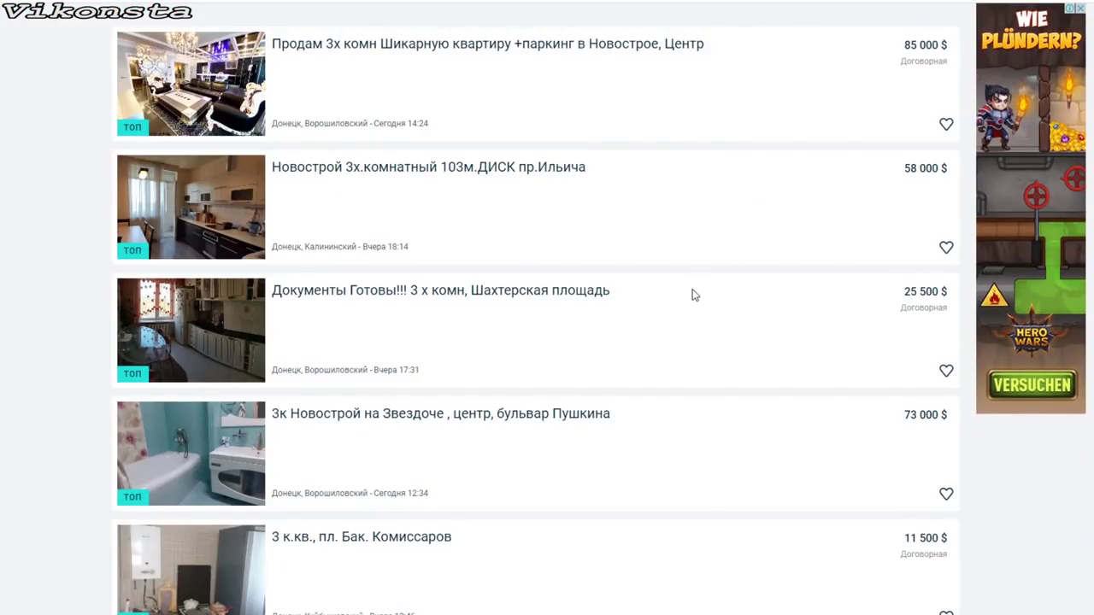
pyautogui.tripleClick(427, 171)
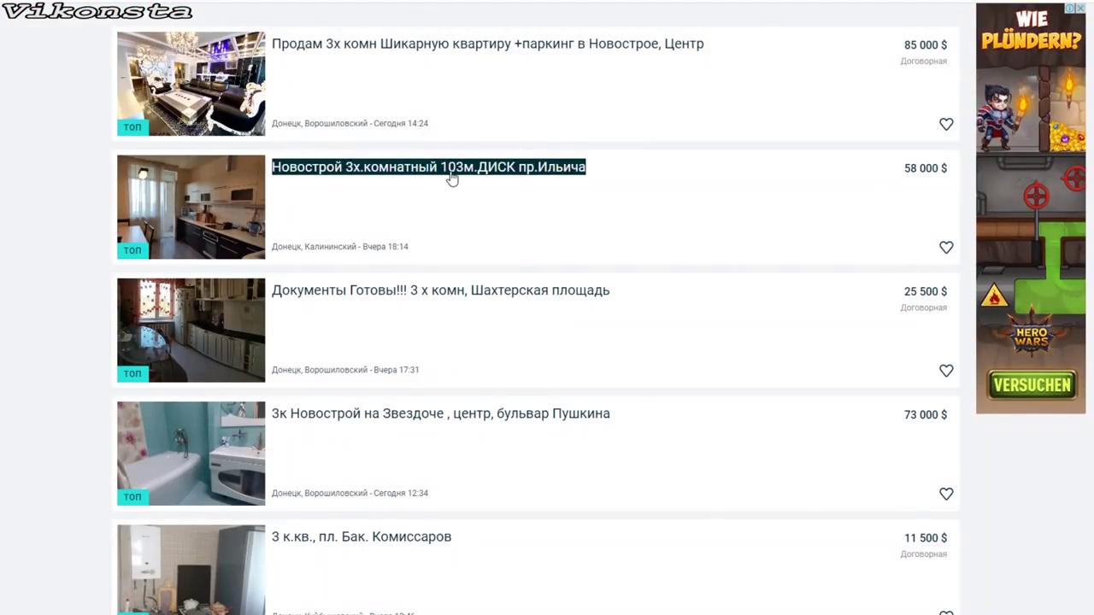
# - Clear the title highlight and open the 25 500 $ three-room listing at Шахтерская площадь
pyautogui.click(967, 220)
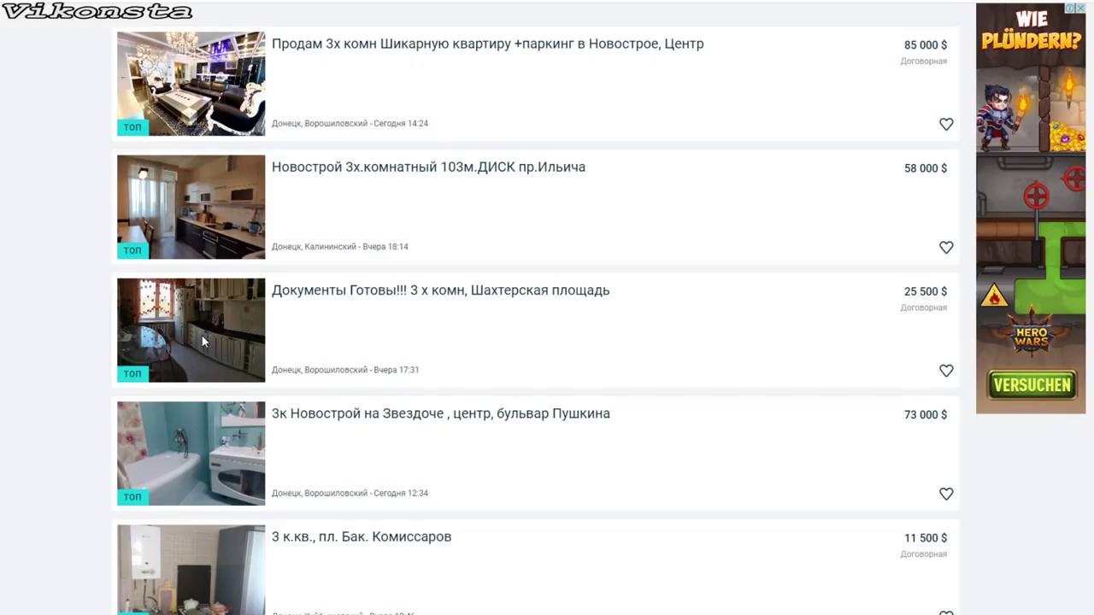
pyautogui.click(359, 374)
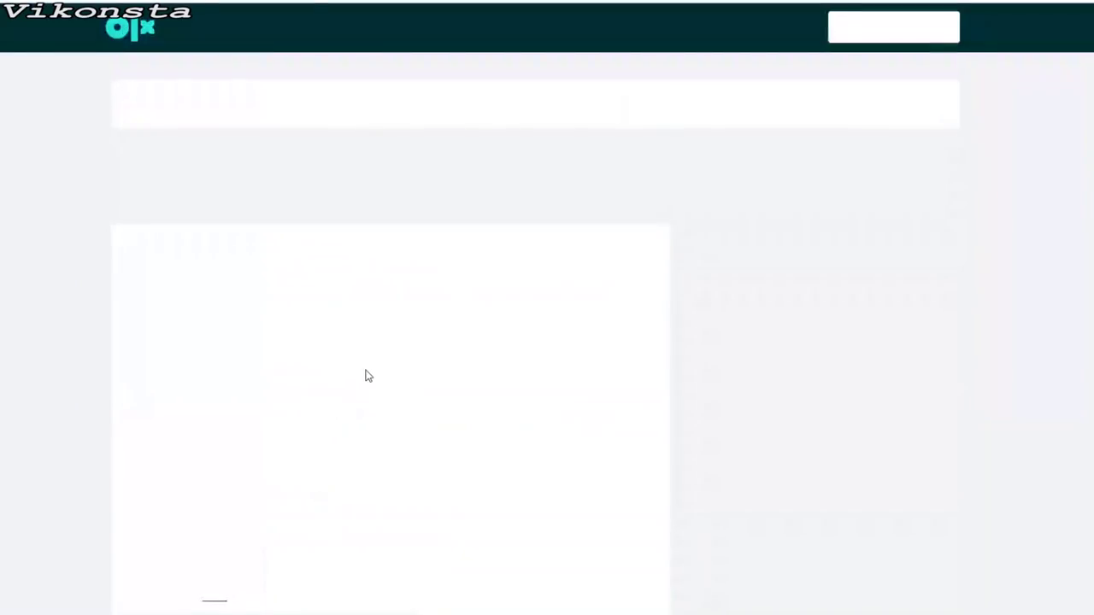
pyautogui.scroll(-3, 405, 371)
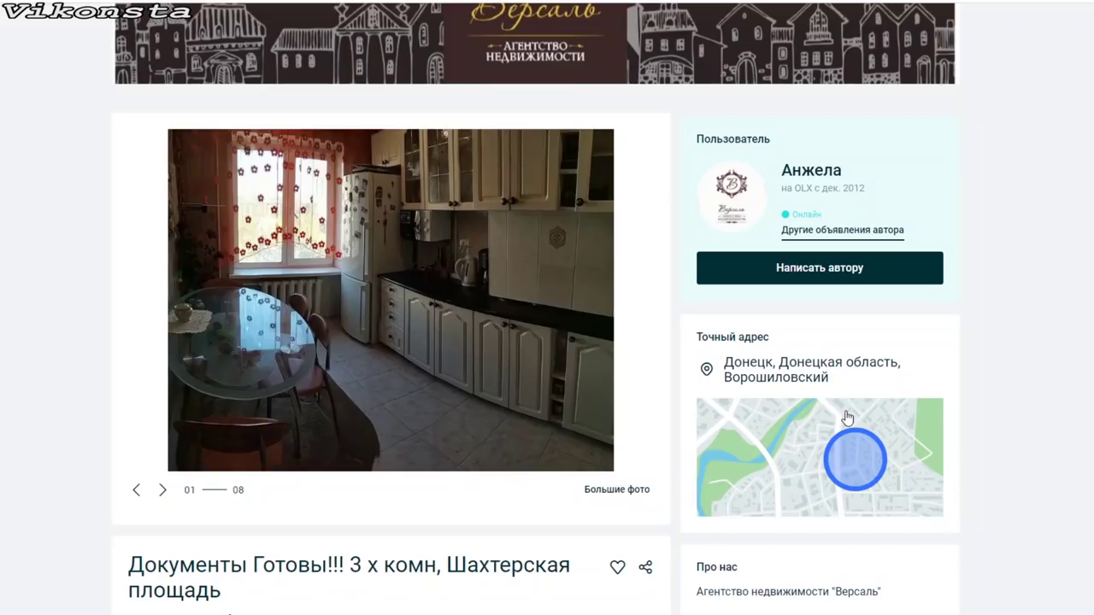
# - Enlarge the Шахтерская площадь listing's photos and view all eight one by one, wrapping around to the first
pyautogui.click(440, 335)
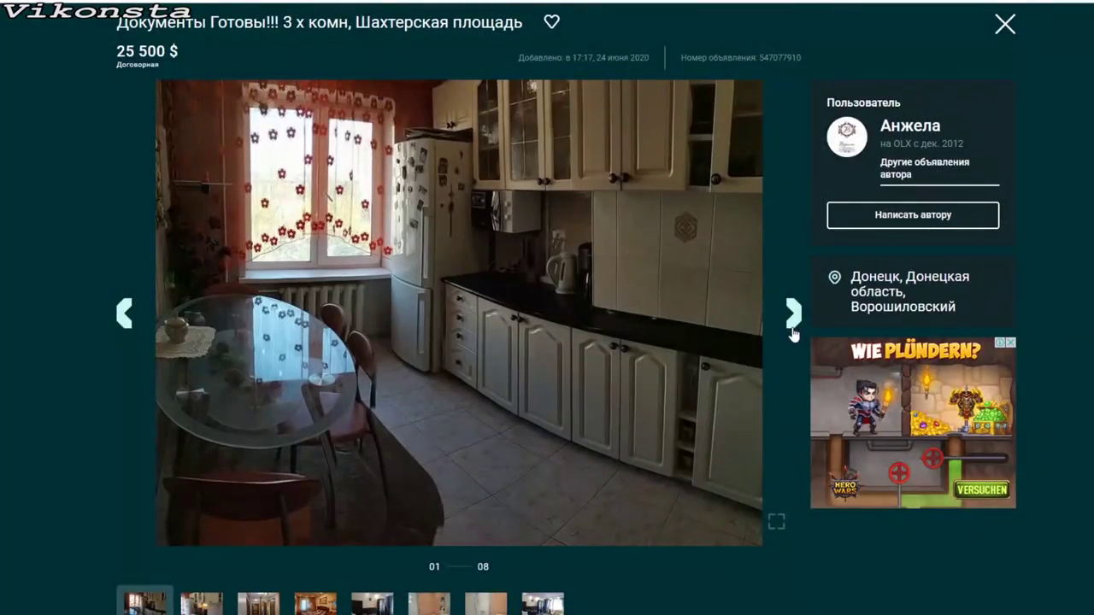
pyautogui.click(793, 325)
pyautogui.click(794, 329)
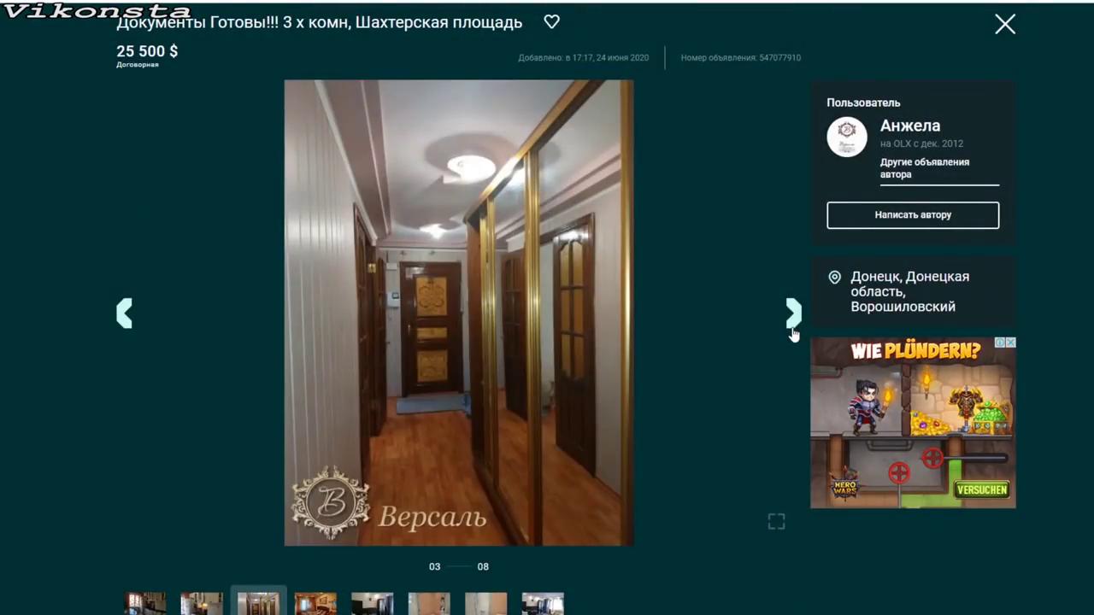
pyautogui.click(794, 332)
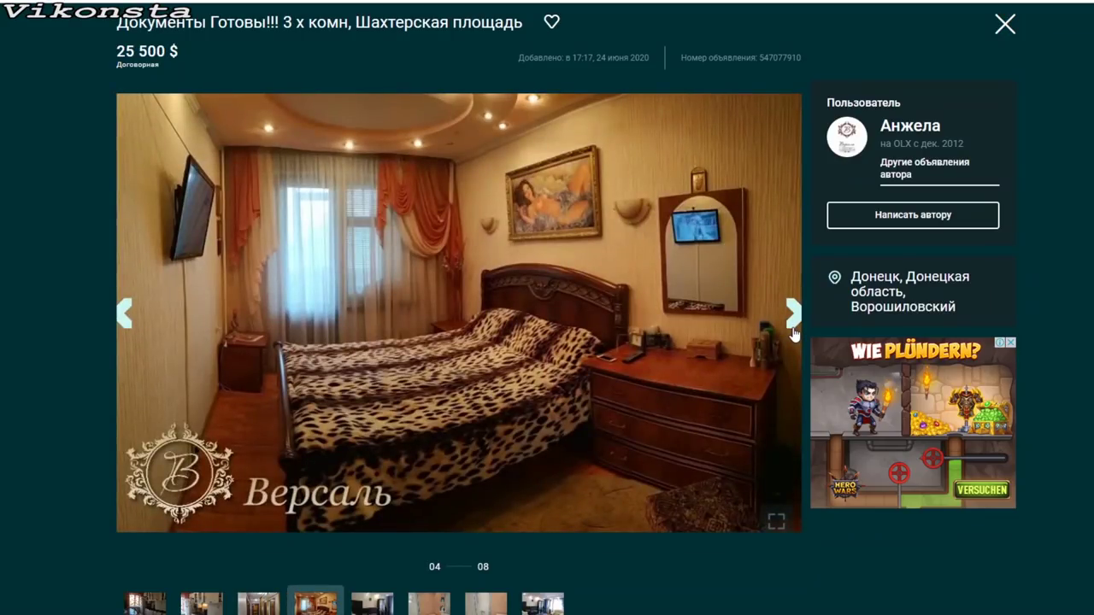
pyautogui.click(793, 334)
pyautogui.click(793, 332)
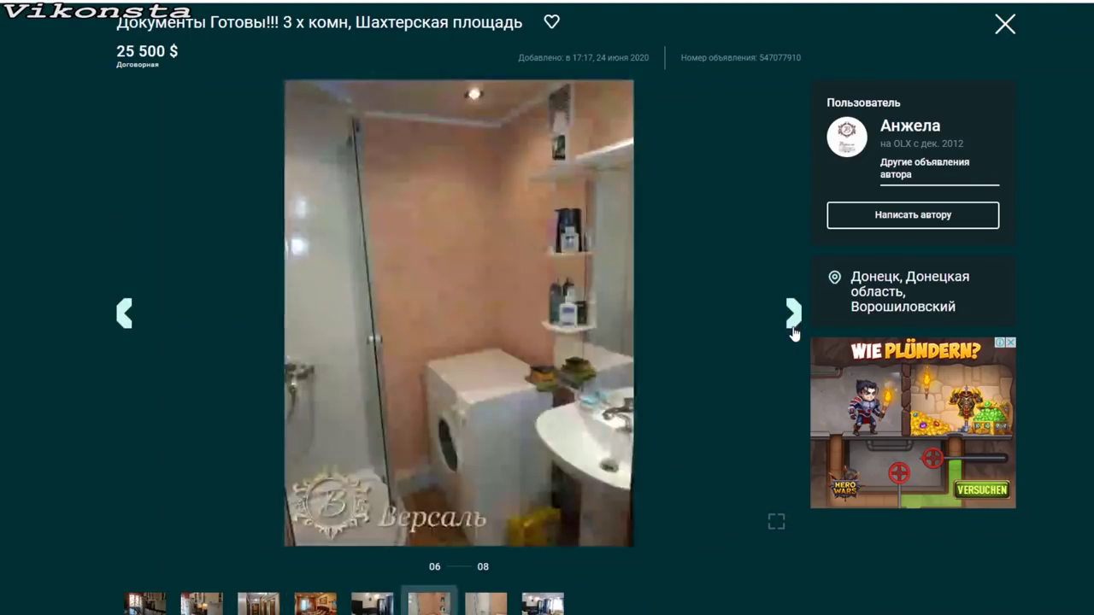
pyautogui.click(794, 331)
pyautogui.click(793, 332)
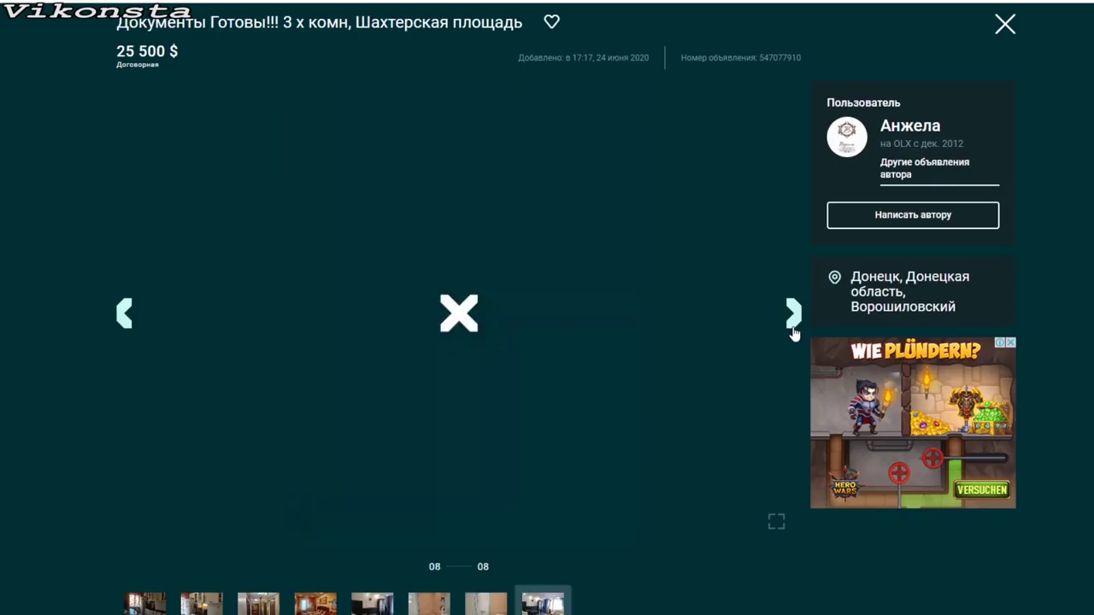
pyautogui.click(793, 323)
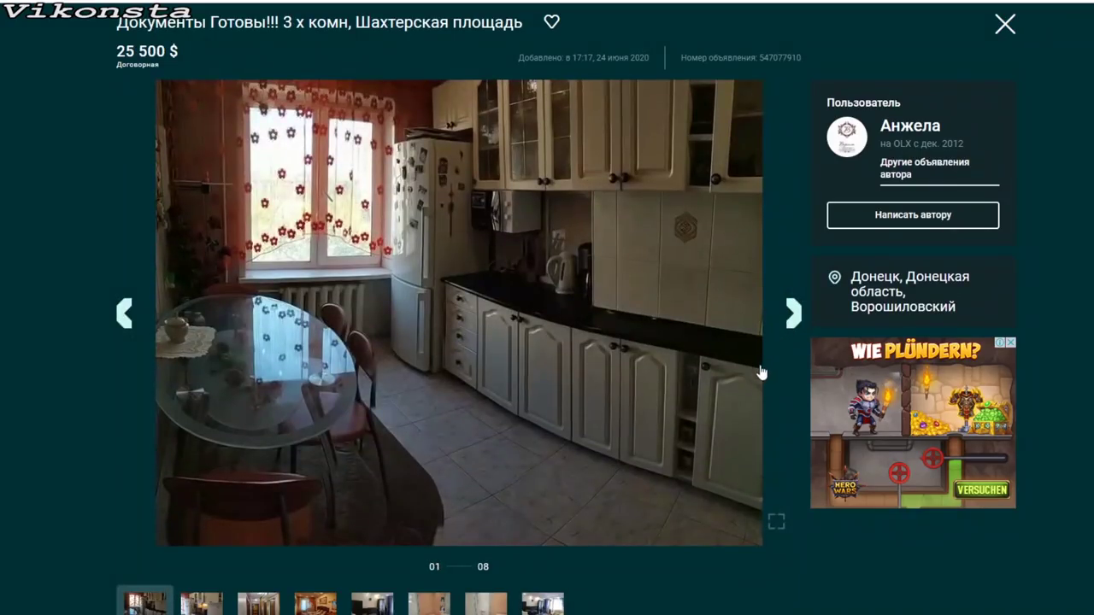
# - Go through the enlarged photos a second time, from the first kitchen photo through photo 6
pyautogui.click(793, 326)
pyautogui.click(795, 325)
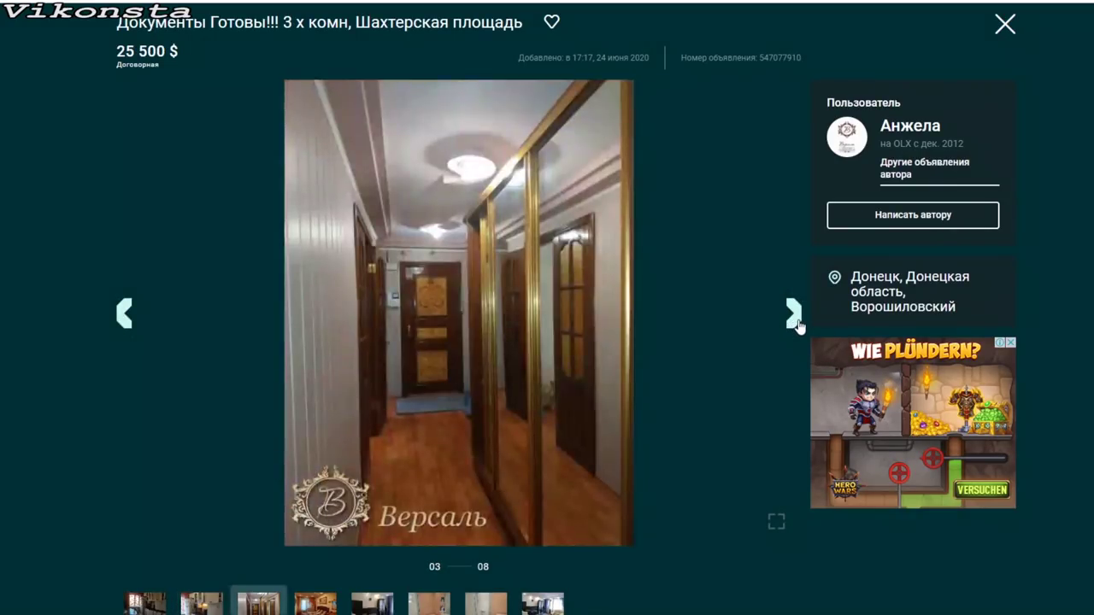
pyautogui.click(795, 323)
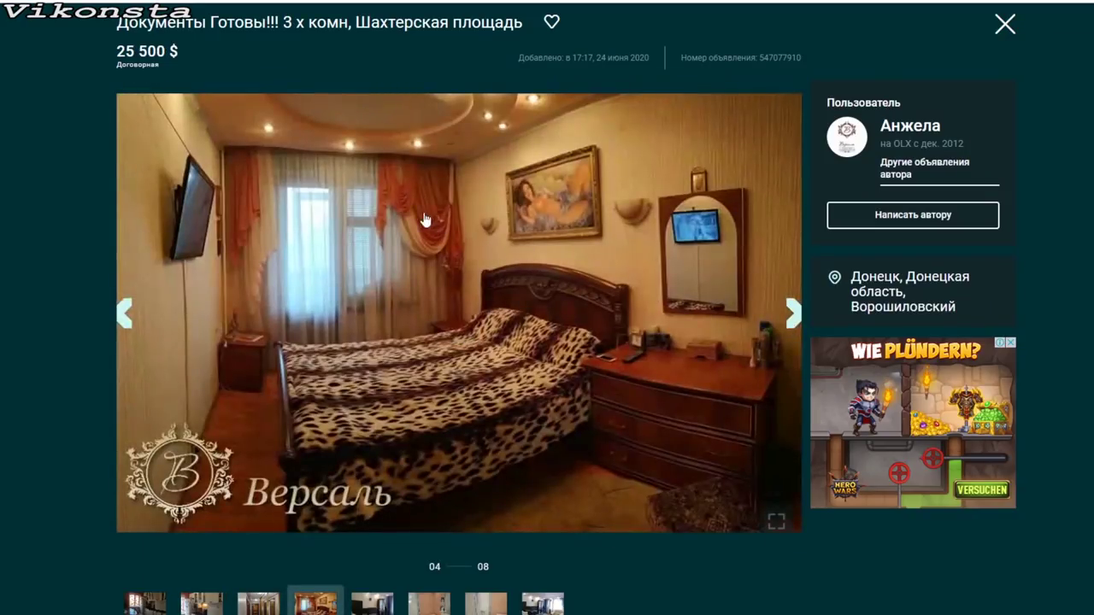
pyautogui.click(792, 323)
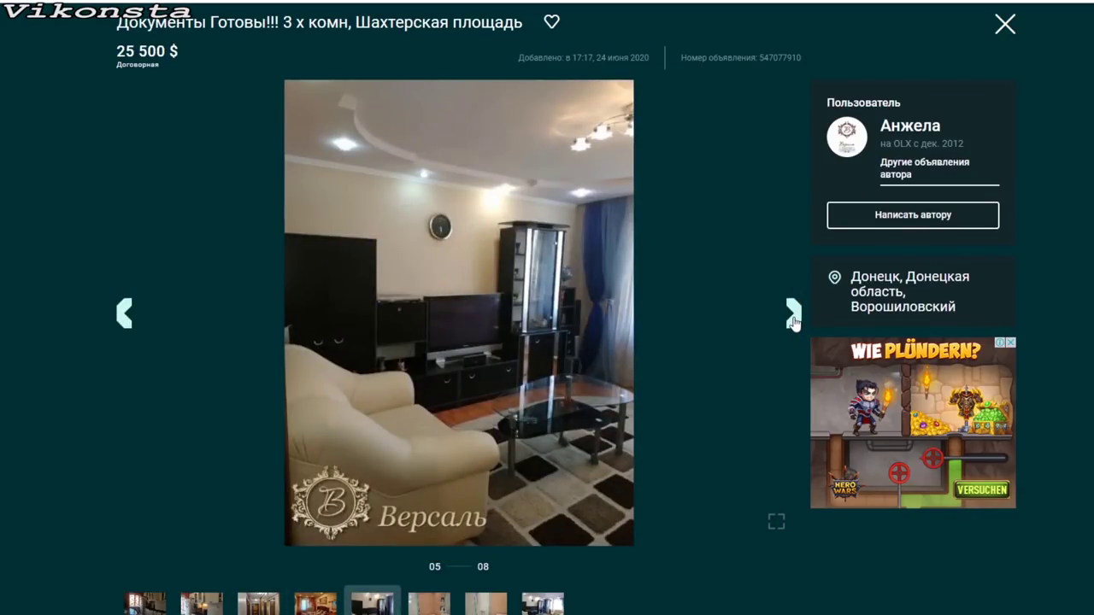
pyautogui.click(794, 322)
# - Highlight the price in the gallery, close it, review the apartment's characteristics and return to the search results
pyautogui.moveTo(117, 41); pyautogui.dragTo(133, 53)
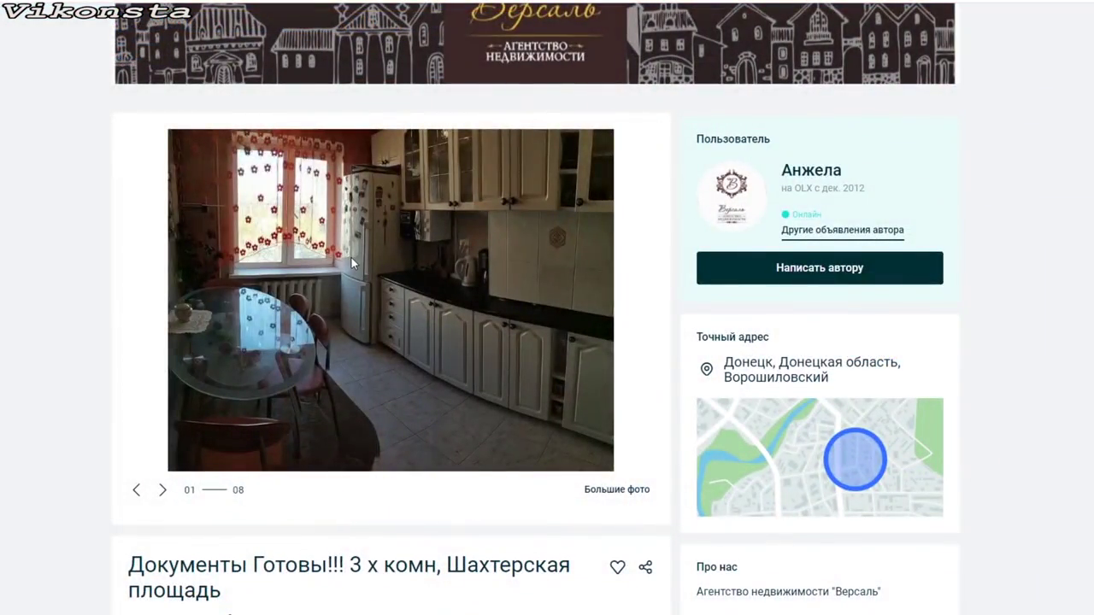
pyautogui.scroll(-3, 352, 265)
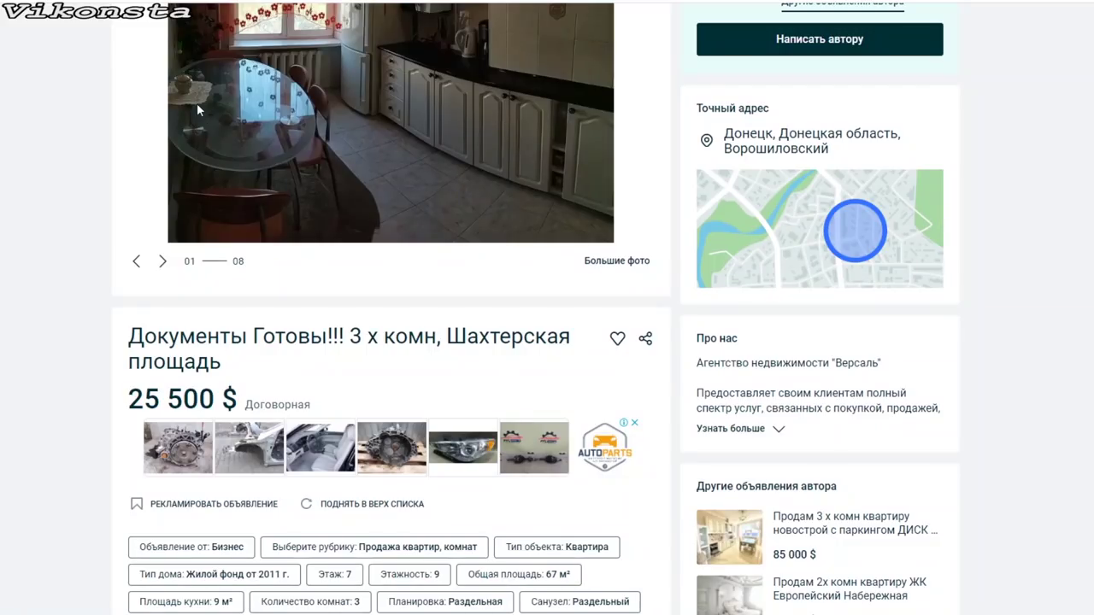
pyautogui.hotkey('alt', 'Left')
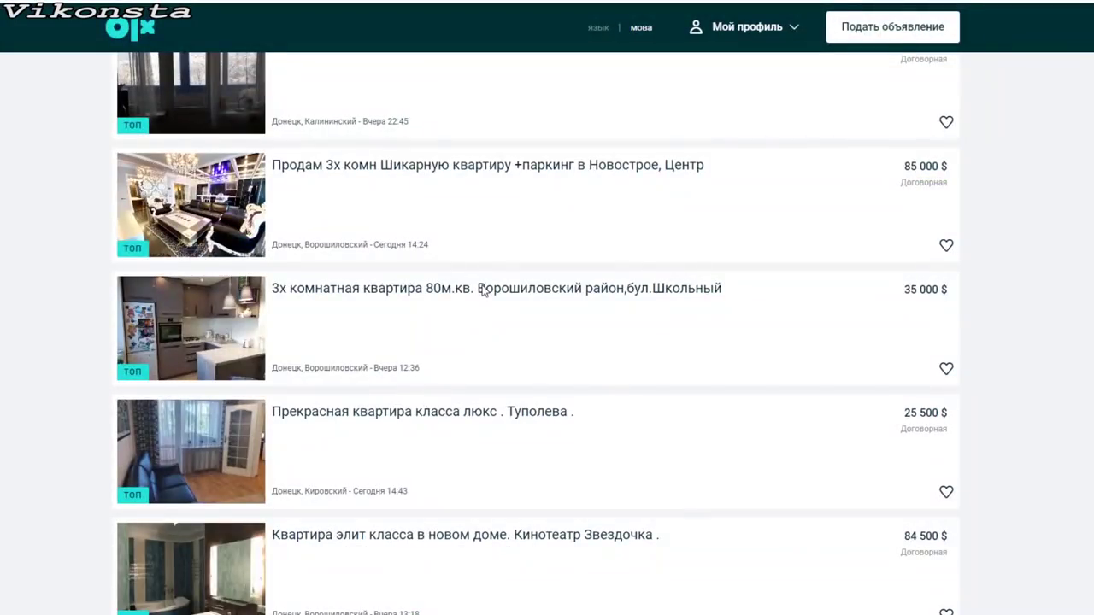
# - Highlight in turn the titles of the 25 500 $ Туполева and 84 500 $ Кинотеатр Звездочка top listings, then clear the highlight
pyautogui.scroll(-1, 494, 311)
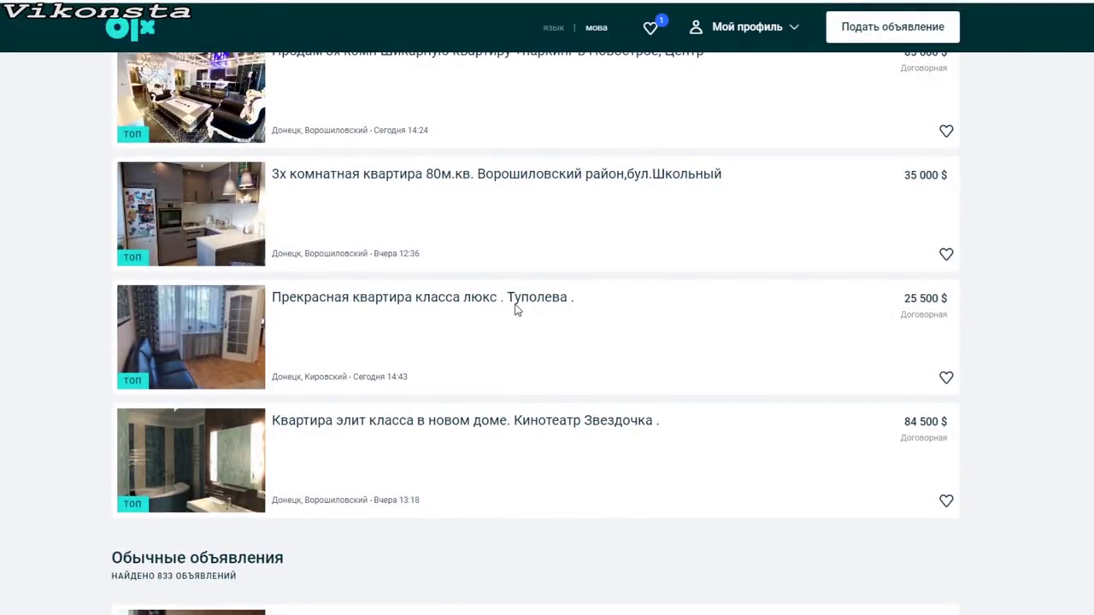
pyautogui.tripleClick(515, 306)
pyautogui.scroll(-1, 521, 308)
pyautogui.tripleClick(524, 308)
pyautogui.click(595, 283)
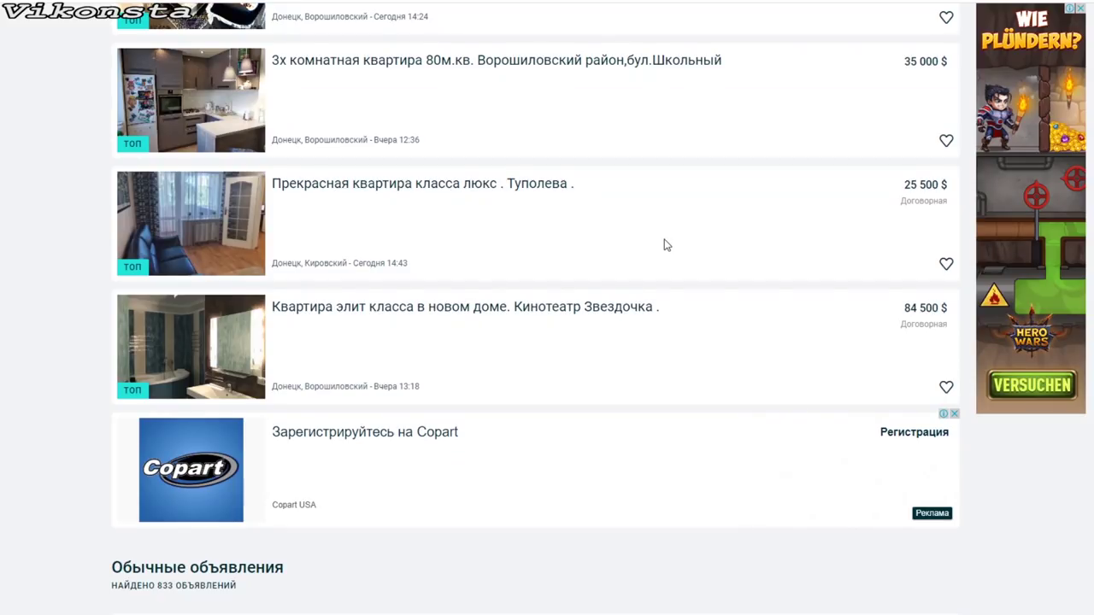
# - Browse the regular listings, highlighting in turn the titles of the 69 000 $ ЖК "Европа" and 22 000 $ ТЦ "ОБЖОРА" apartments
pyautogui.scroll(-1, 667, 245)
pyautogui.scroll(-2, 671, 242)
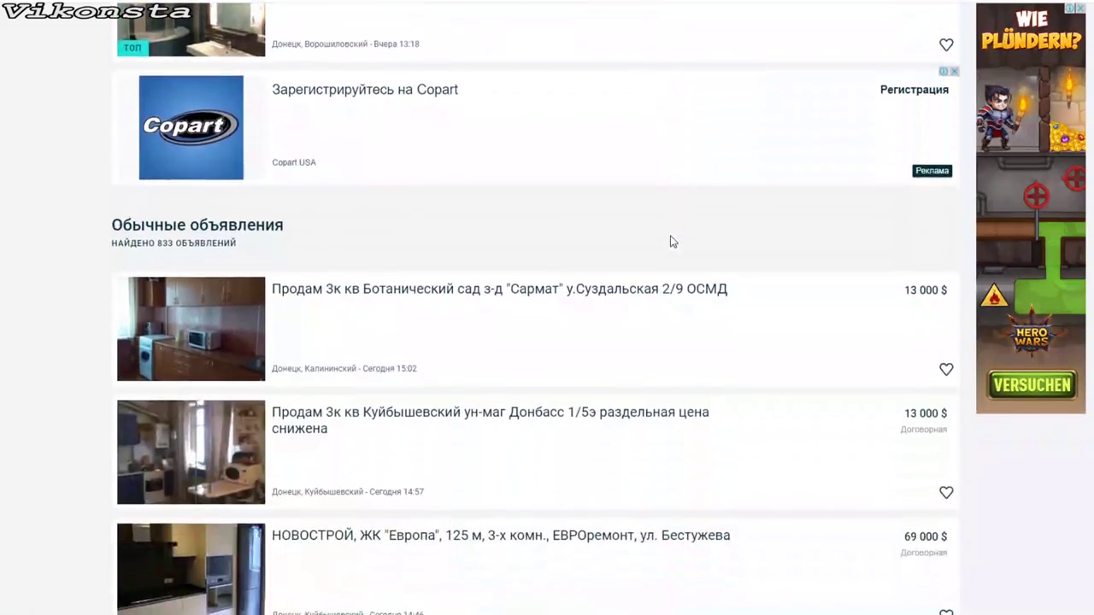
pyautogui.scroll(-2, 700, 248)
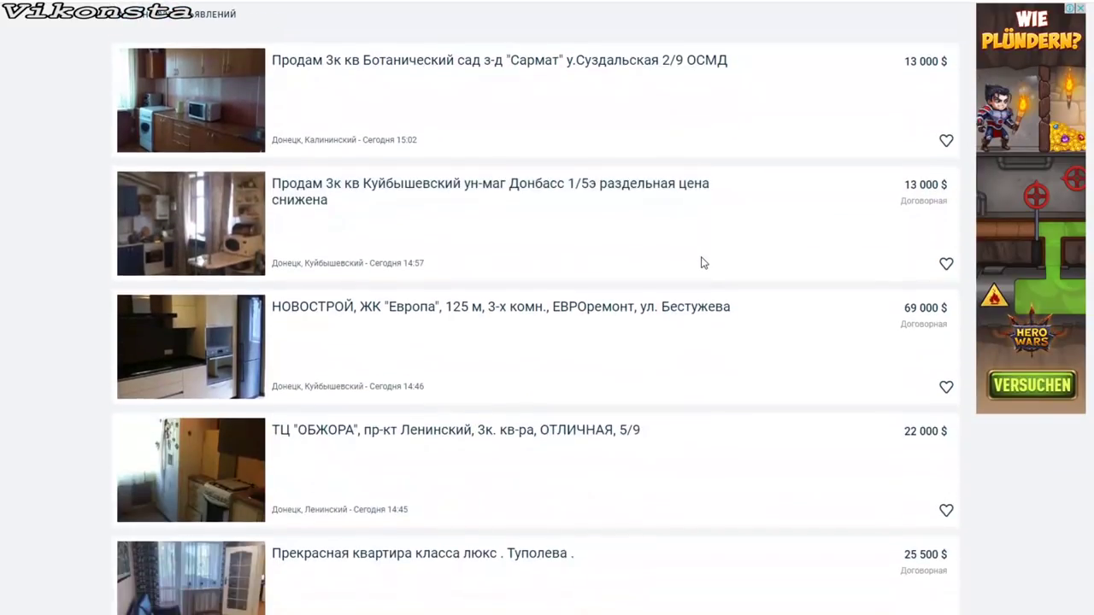
pyautogui.tripleClick(513, 313)
pyautogui.click(536, 318)
pyautogui.scroll(-1, 536, 318)
pyautogui.tripleClick(432, 318)
pyautogui.click(169, 388)
pyautogui.tripleClick(444, 321)
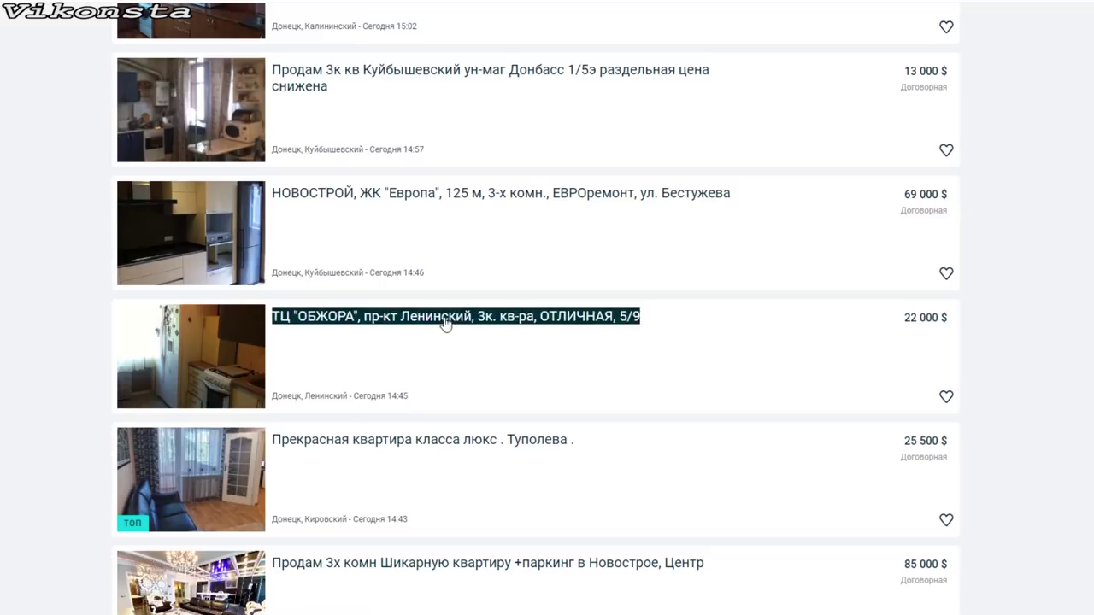
pyautogui.click(442, 331)
# - Highlight in turn the titles of the 25 500 $ Туполева and 85 000 $ Новострой, Центр apartments among the regular listings, and continue down the results
pyautogui.scroll(-1, 383, 425)
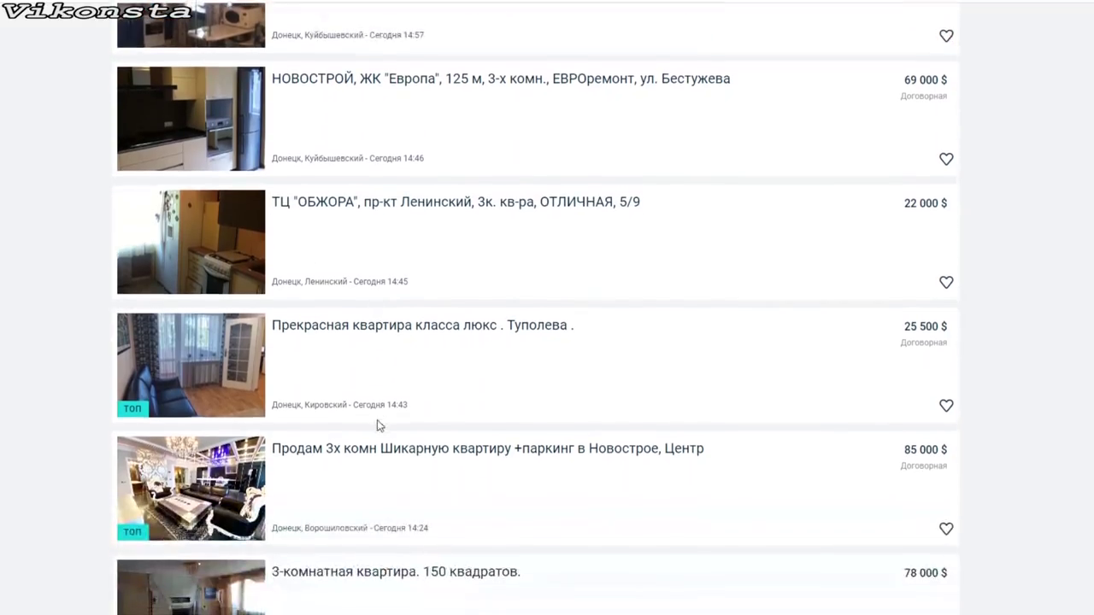
pyautogui.tripleClick(422, 339)
pyautogui.click(415, 351)
pyautogui.scroll(-1, 379, 371)
pyautogui.tripleClick(468, 334)
pyautogui.scroll(-3, 466, 308)
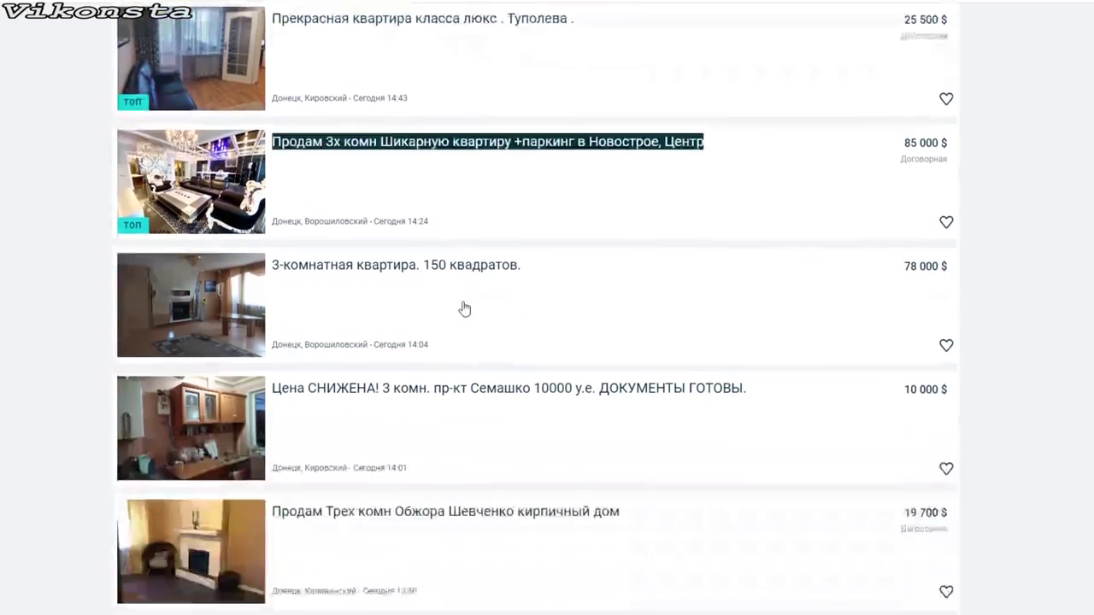
pyautogui.scroll(-1, 419, 408)
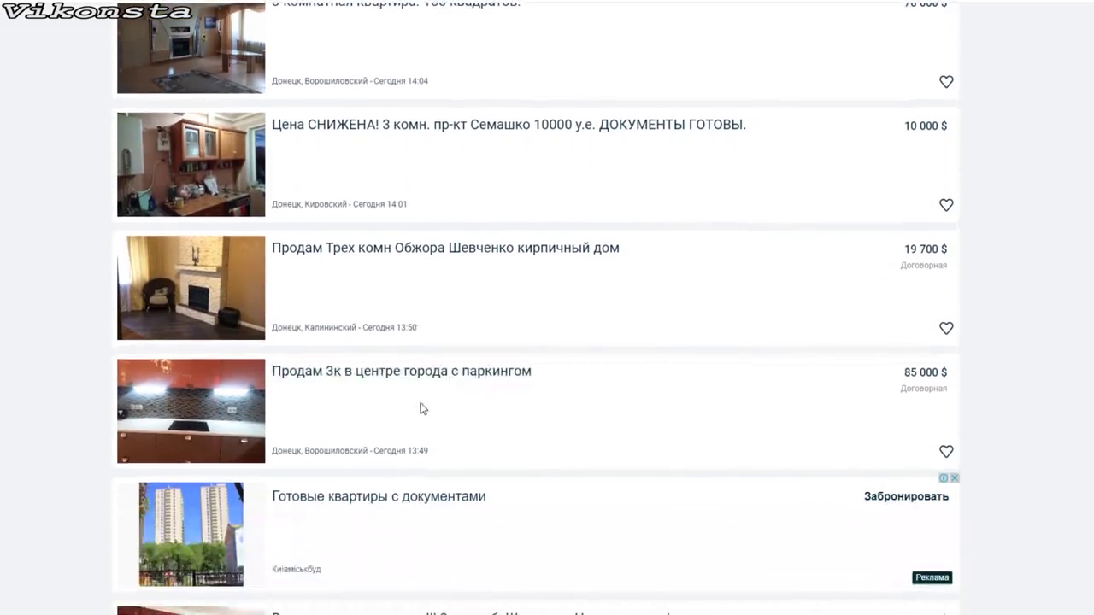
# - Highlight in turn the titles of the 85 000 $ city-centre apartment with parking and the 25 000 $ КРЫТЫЙ РЫНОК apartment
pyautogui.scroll(-1, 330, 433)
pyautogui.tripleClick(368, 281)
pyautogui.click(909, 270)
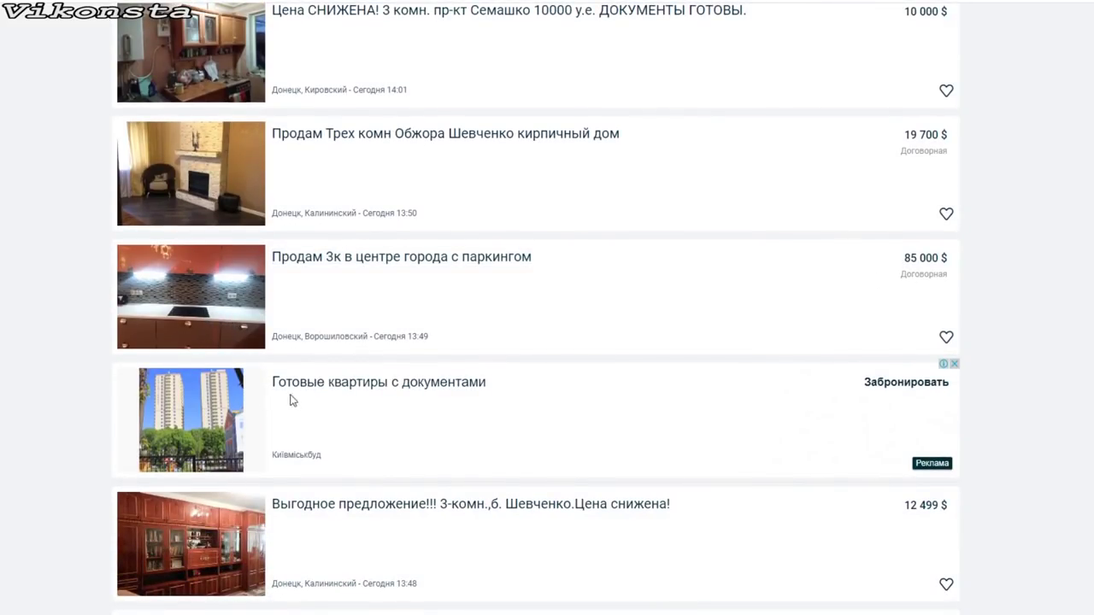
pyautogui.scroll(-2, 312, 373)
pyautogui.tripleClick(427, 395)
pyautogui.click(428, 395)
# - Browse further down the regular listings and open the 48 000 $ three-room new-build in the Ворошиловский district
pyautogui.scroll(-2, 546, 356)
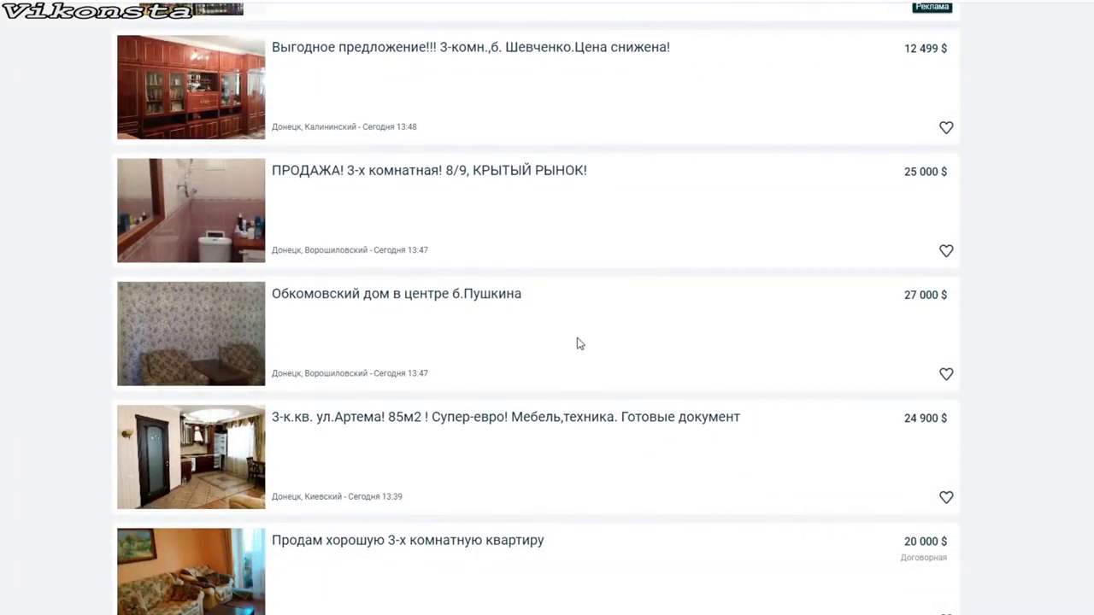
pyautogui.scroll(-1, 562, 341)
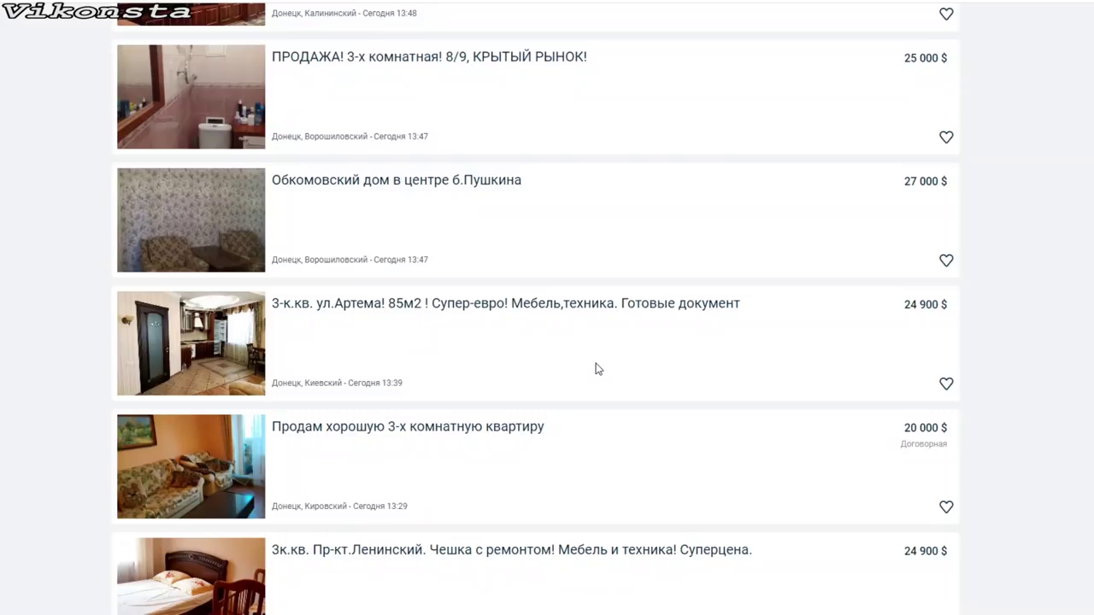
pyautogui.scroll(-1, 598, 369)
pyautogui.scroll(-2, 599, 369)
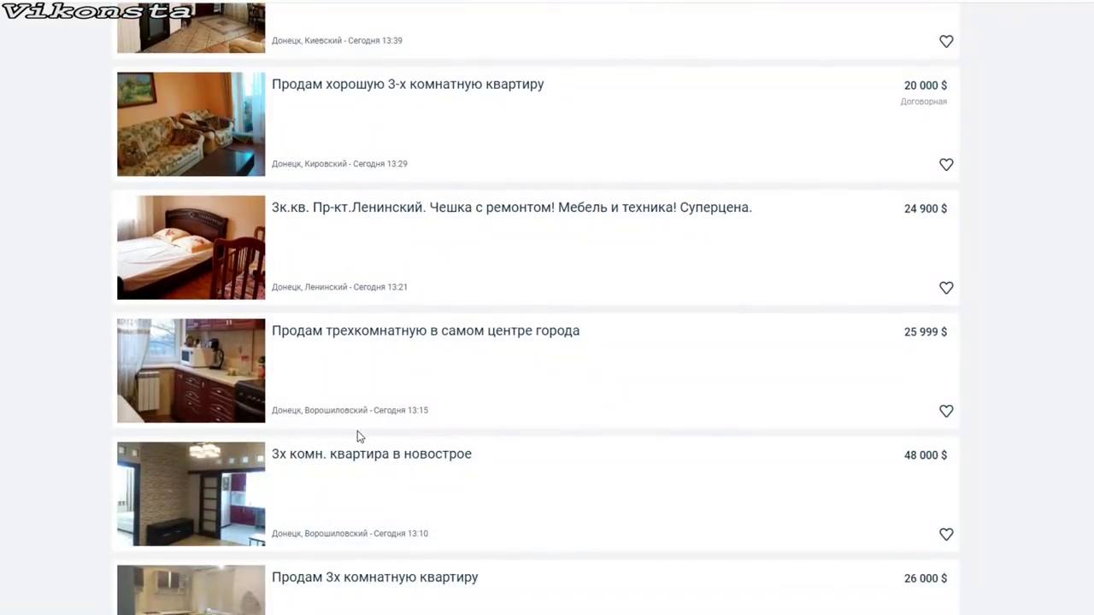
pyautogui.scroll(-1, 391, 428)
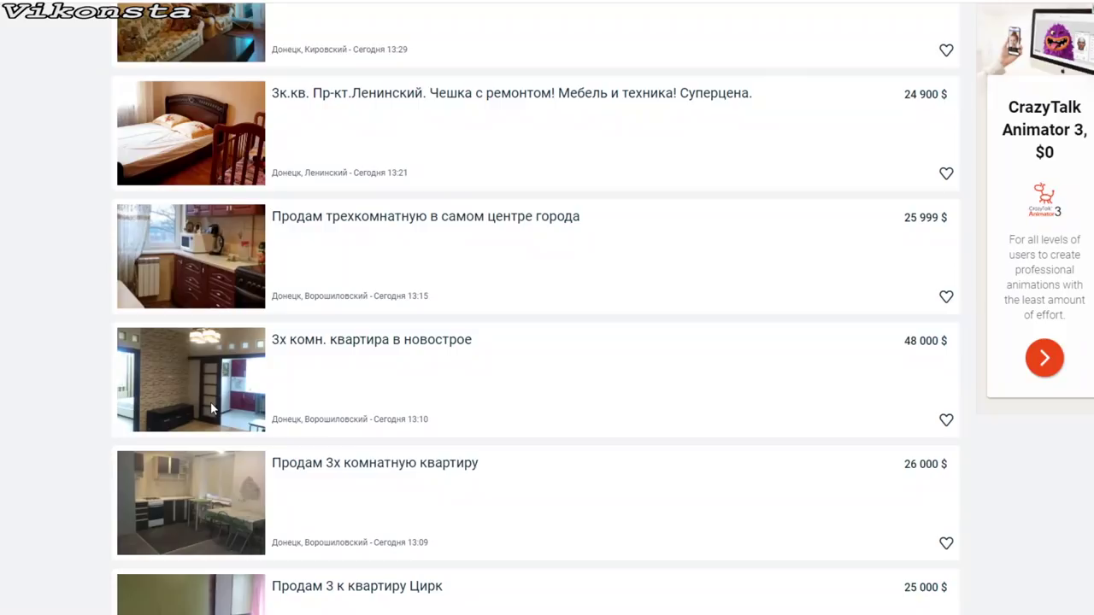
pyautogui.click(310, 416)
pyautogui.scroll(-1, 460, 395)
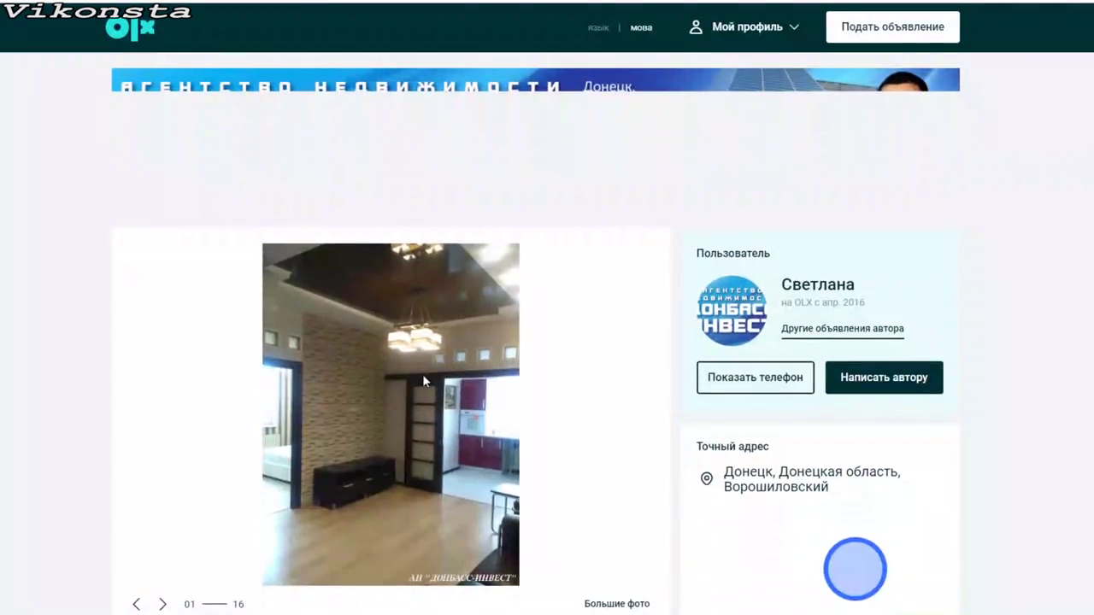
# - Page through the enlarged photos of the 48 000 $ new-build apartment, close the gallery and view the listing's title and price
pyautogui.click(422, 373)
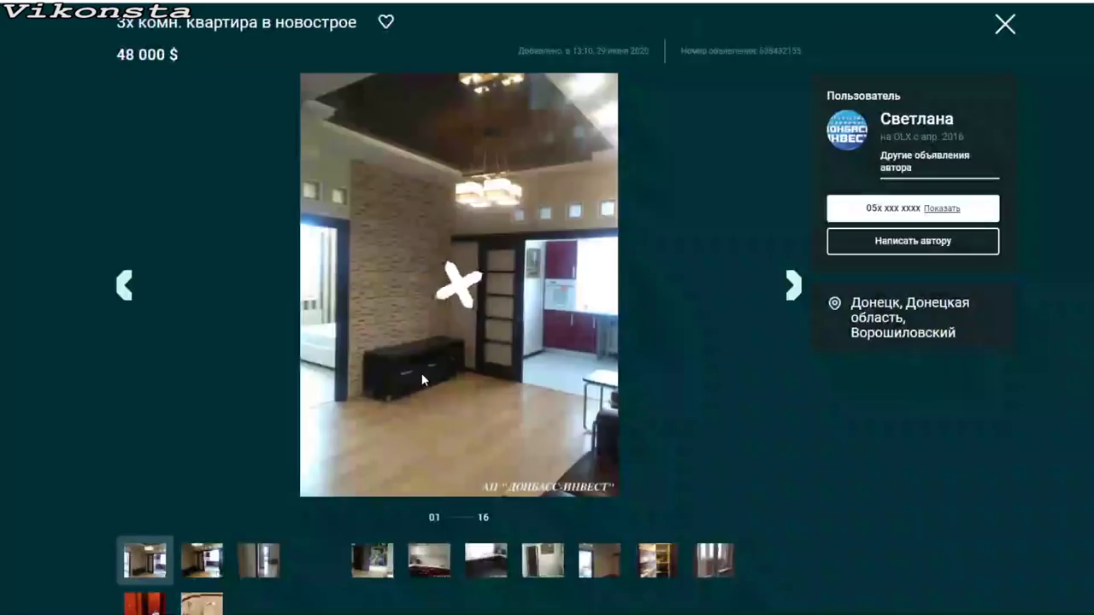
pyautogui.click(783, 306)
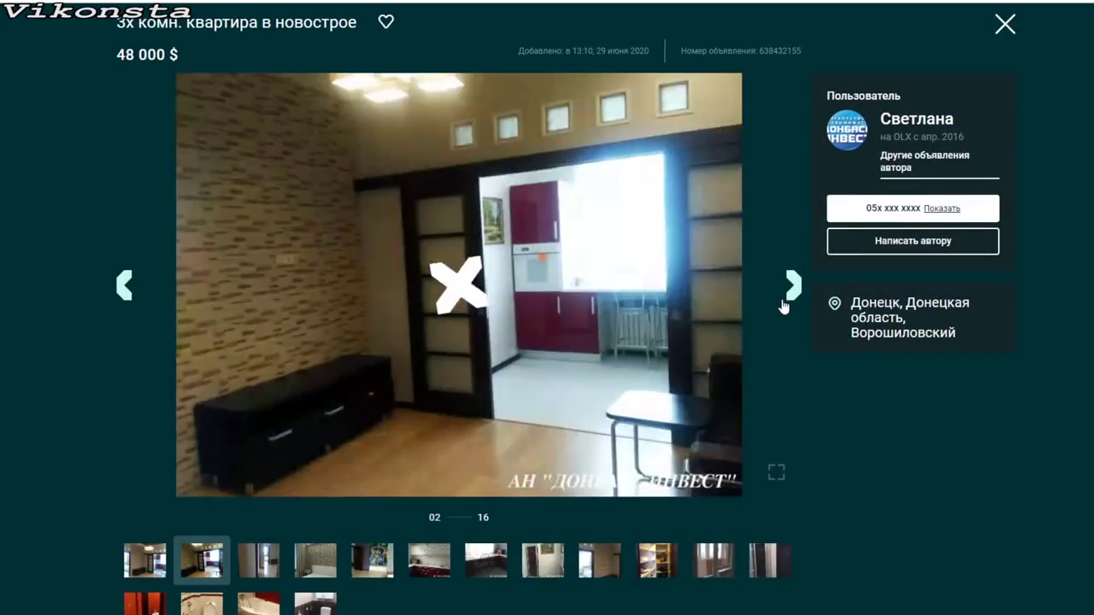
pyautogui.click(783, 306)
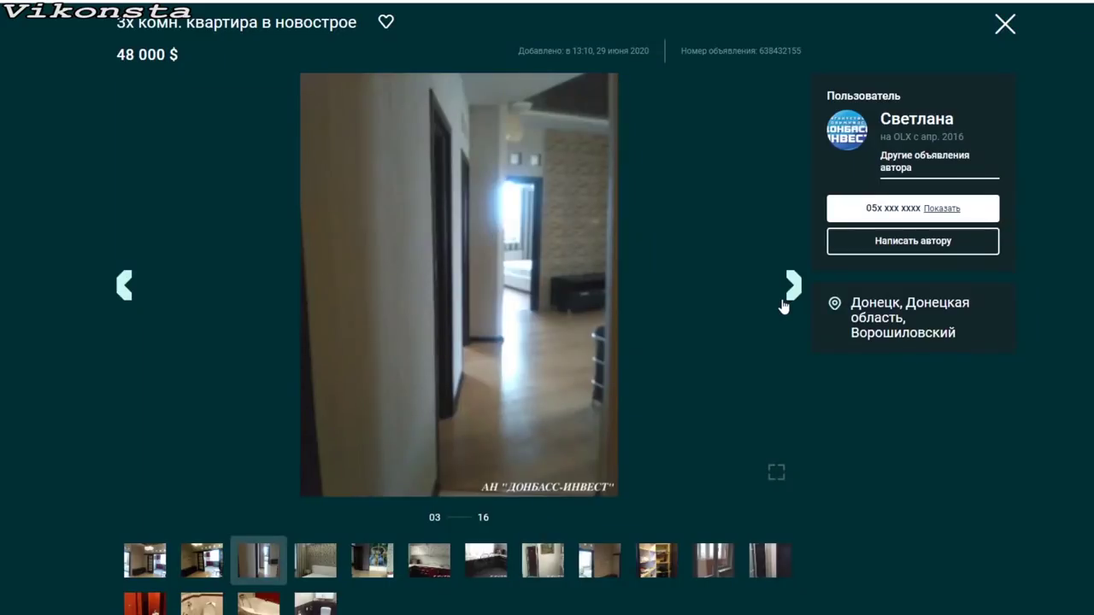
pyautogui.click(783, 306)
pyautogui.click(783, 306)
pyautogui.click(783, 306)
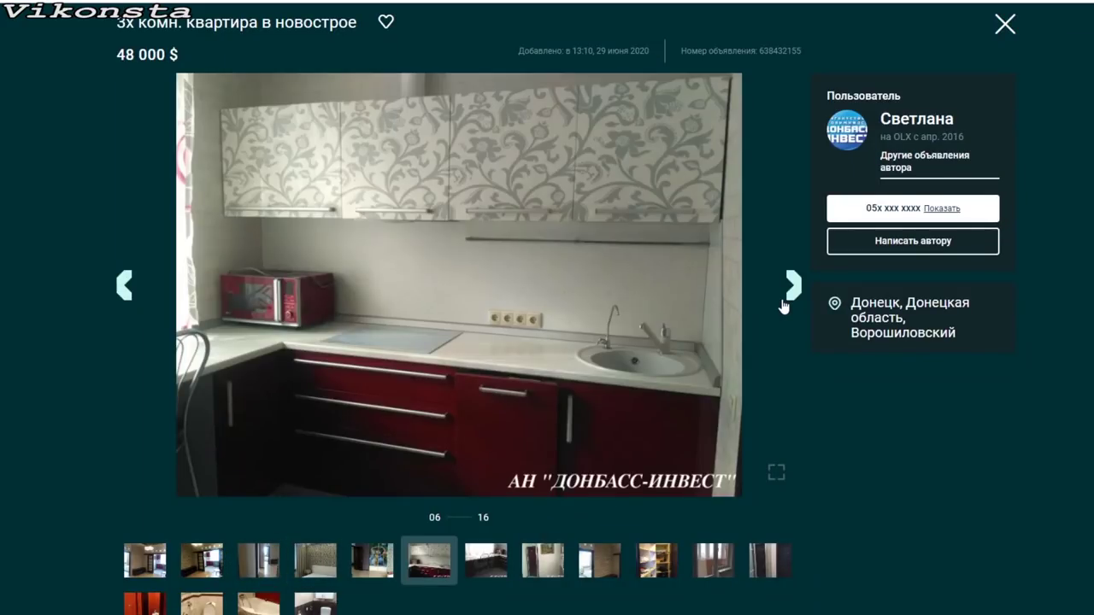
pyautogui.click(783, 306)
pyautogui.click(783, 306)
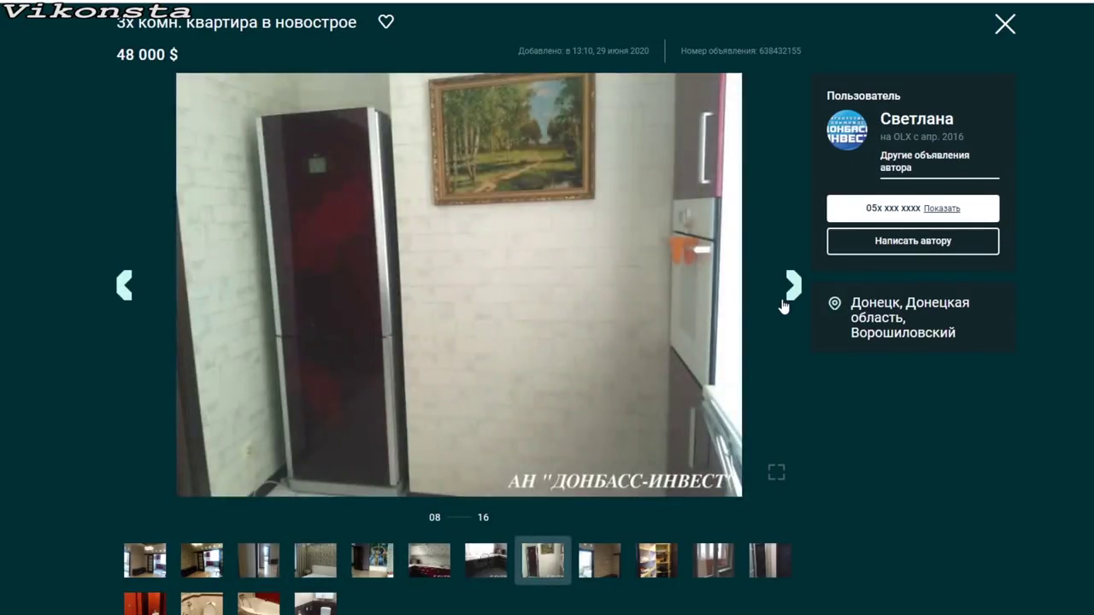
pyautogui.click(783, 306)
pyautogui.click(783, 307)
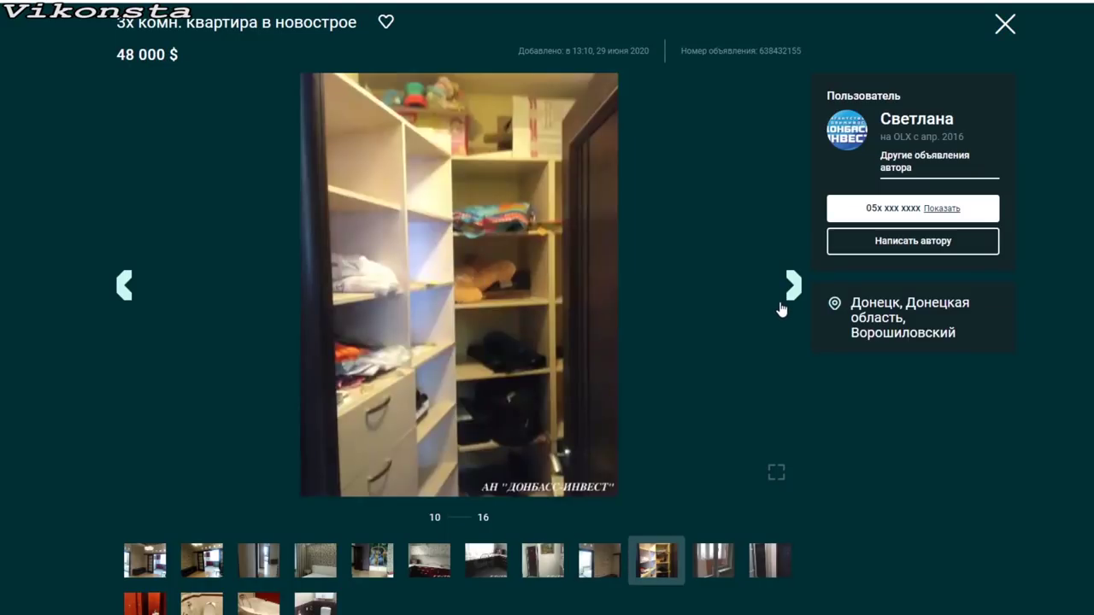
pyautogui.click(782, 305)
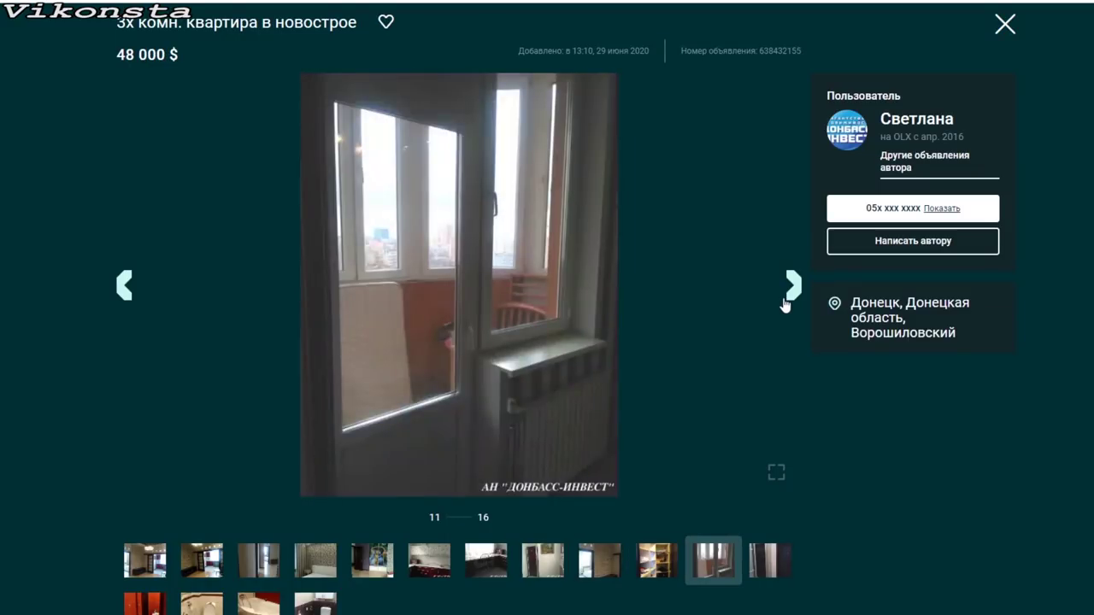
pyautogui.click(783, 305)
pyautogui.click(788, 305)
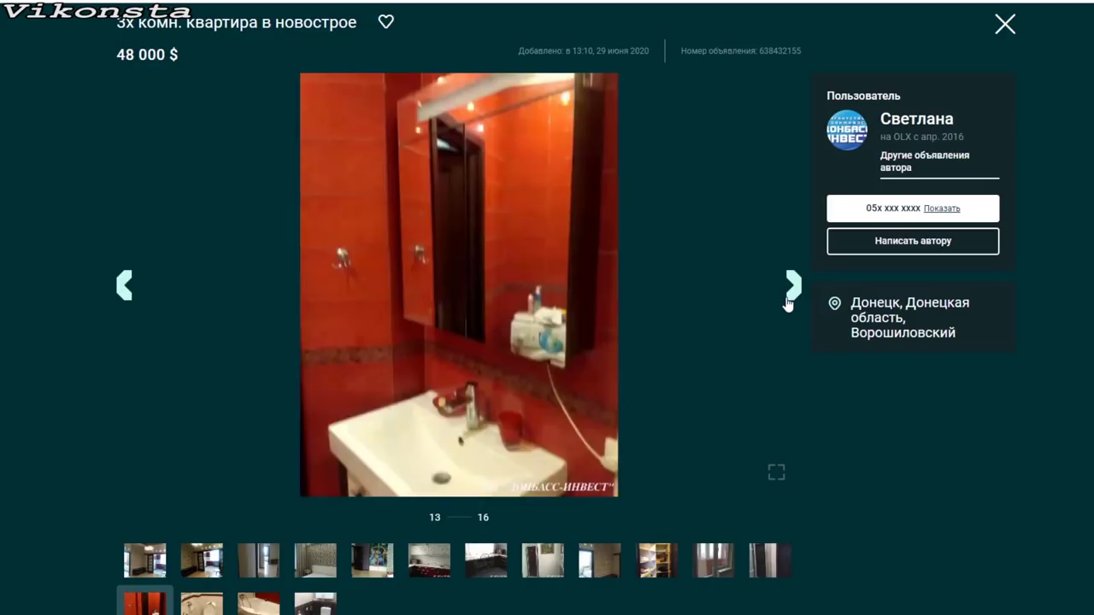
pyautogui.click(788, 305)
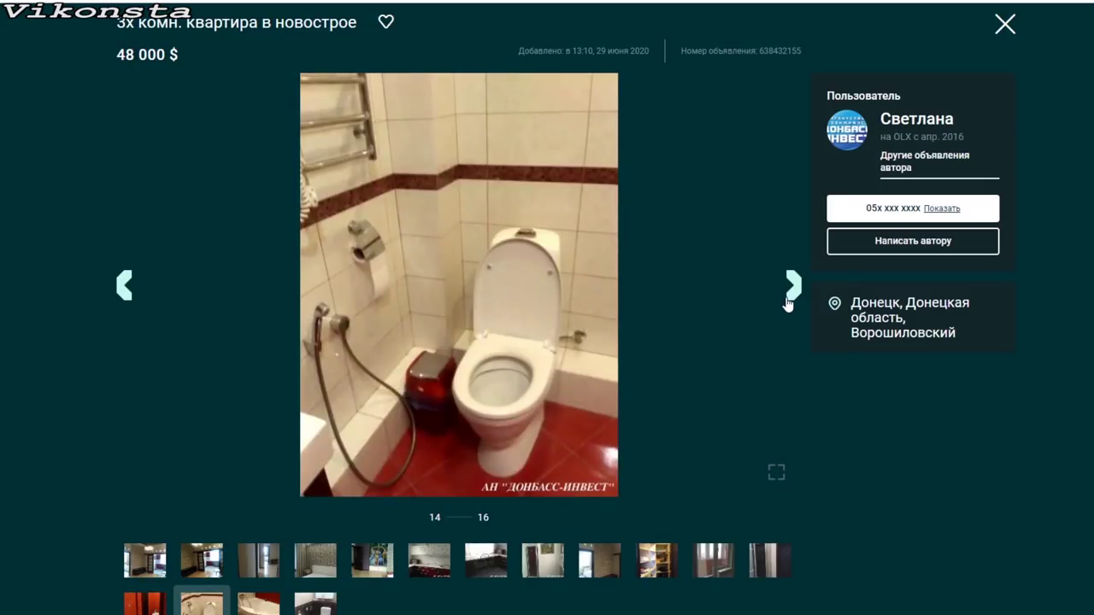
pyautogui.click(788, 305)
pyautogui.click(789, 302)
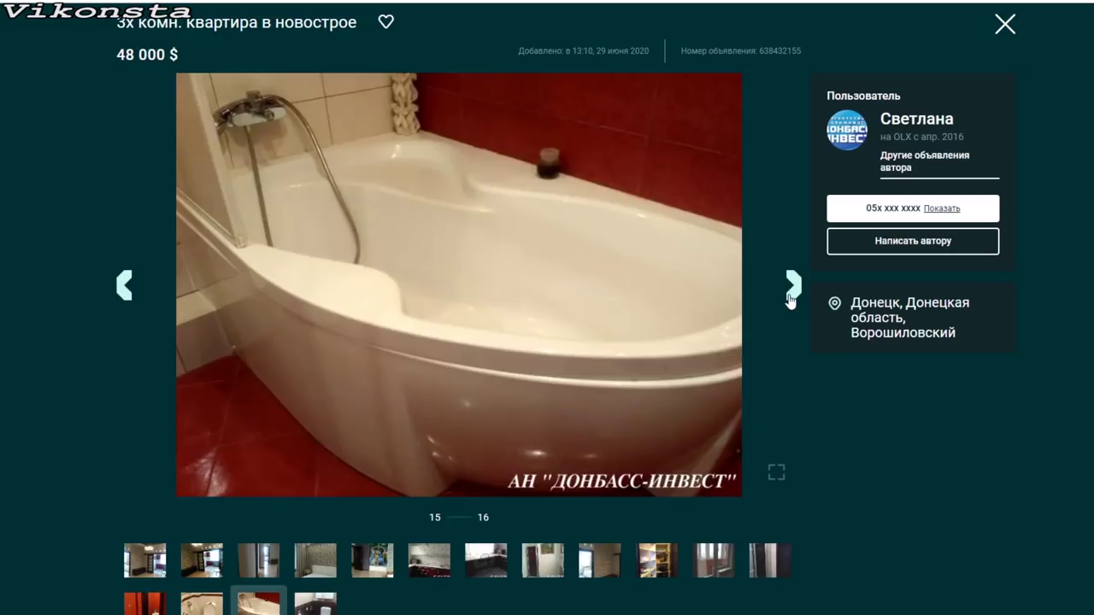
pyautogui.click(1006, 25)
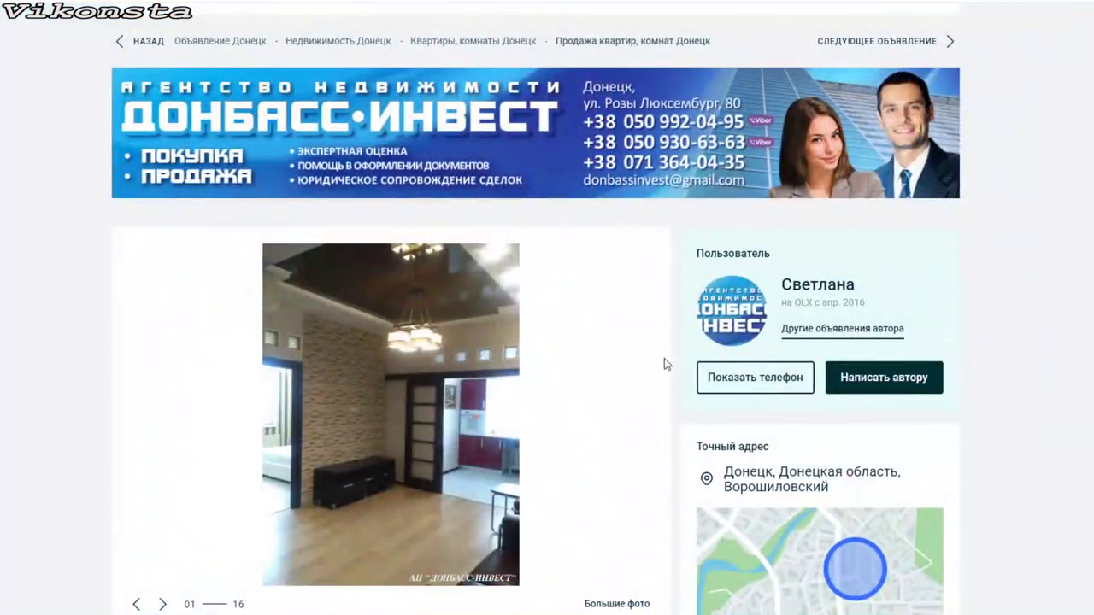
pyautogui.scroll(-3, 542, 433)
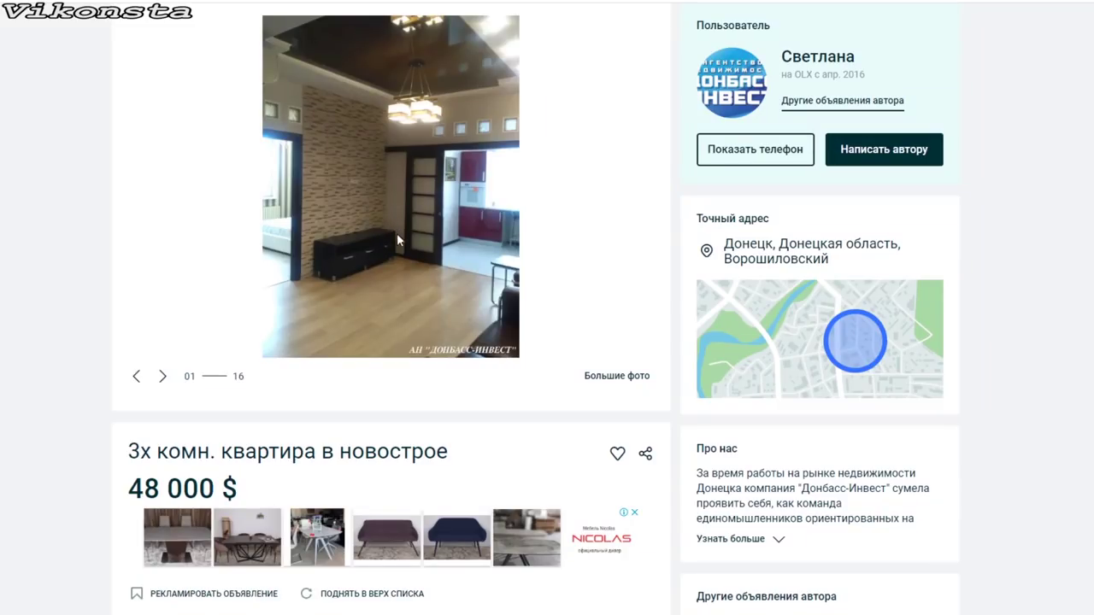
# - Return to the search results and open the 25 000 $ "Продам 3 к квартиру Цирк" listing in the Ленинский district
pyautogui.hotkey('alt', 'Left')
pyautogui.scroll(-3, 443, 351)
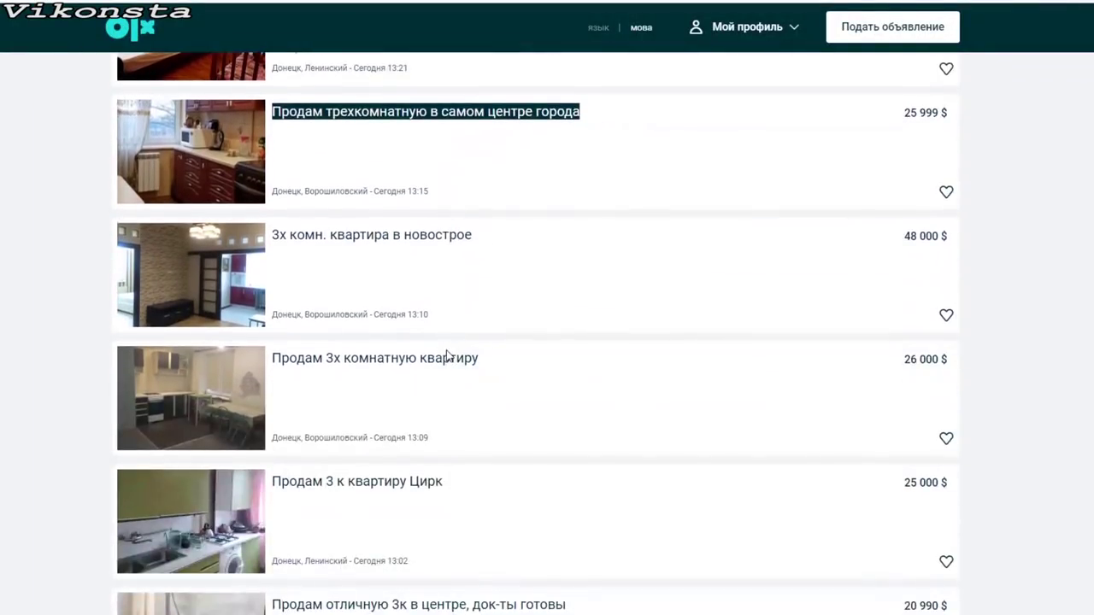
pyautogui.scroll(-3, 446, 356)
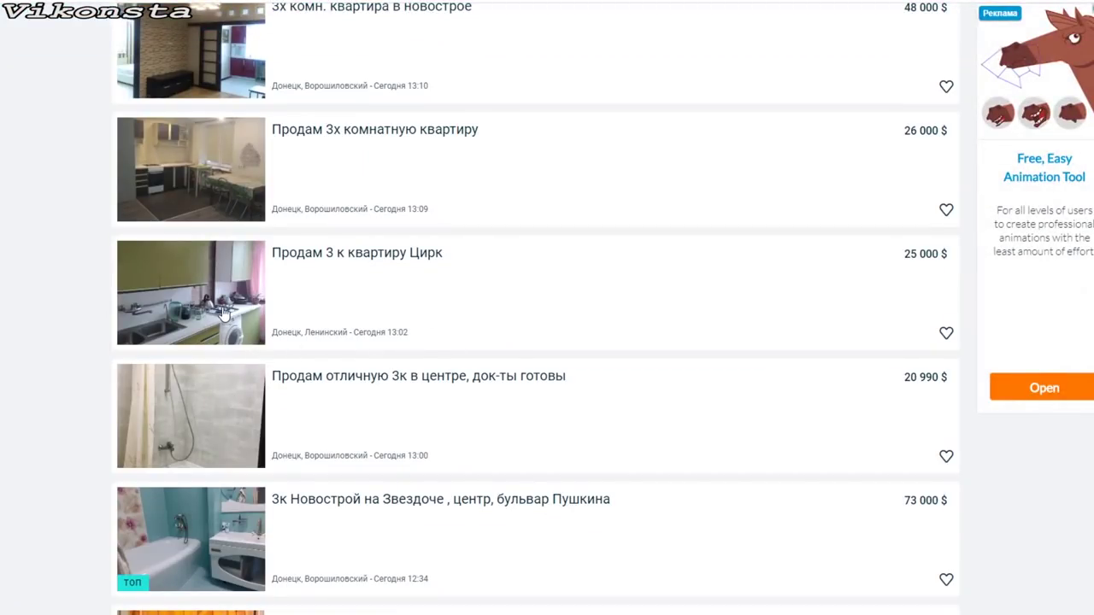
pyautogui.click(410, 318)
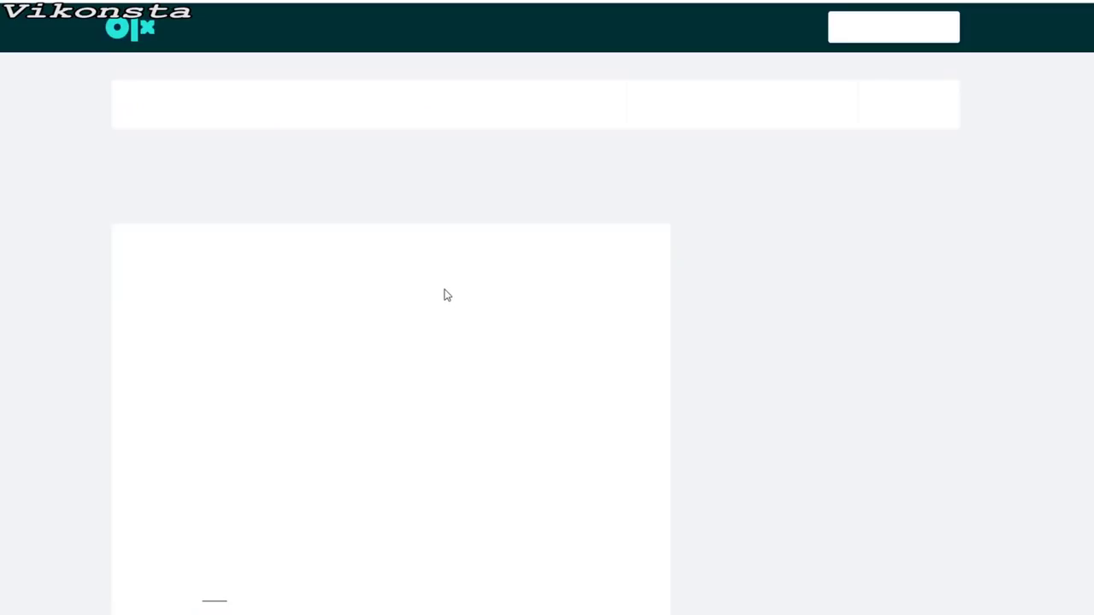
pyautogui.scroll(-3, 431, 372)
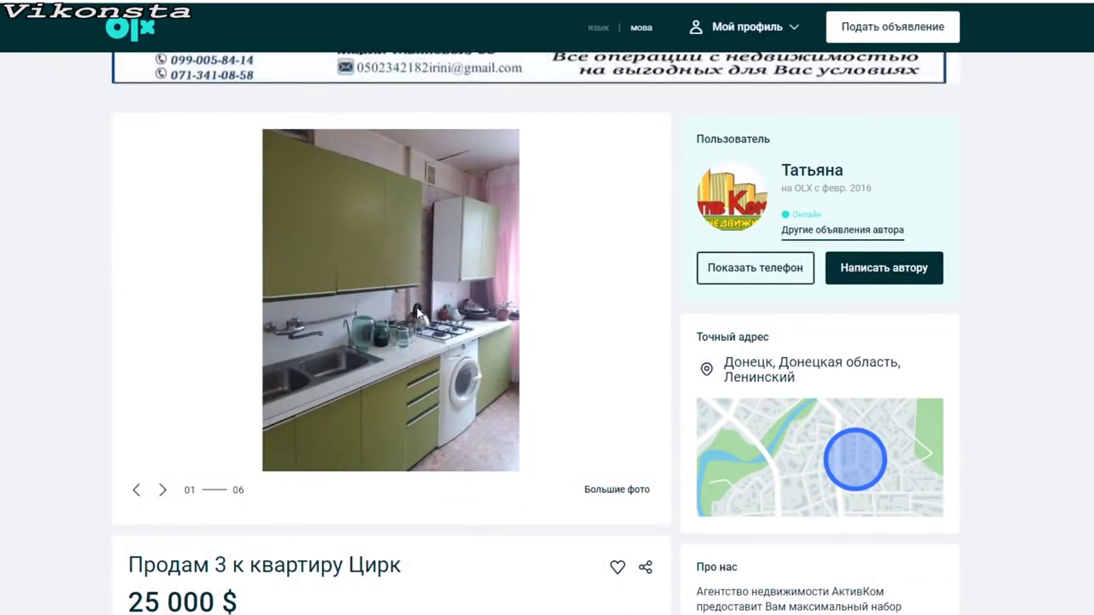
# - Reopen the 25 000 $ Цирк apartment from the АН АКТИВКОМ agency's listings and enlarge its kitchen photo
pyautogui.hotkey('alt', 'Left')
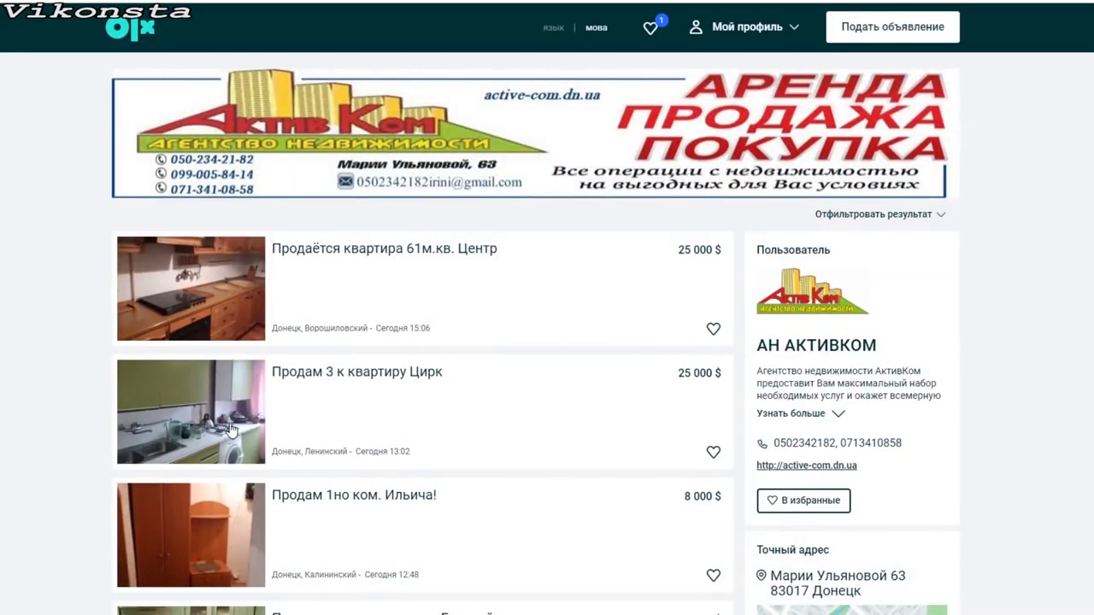
pyautogui.click(381, 433)
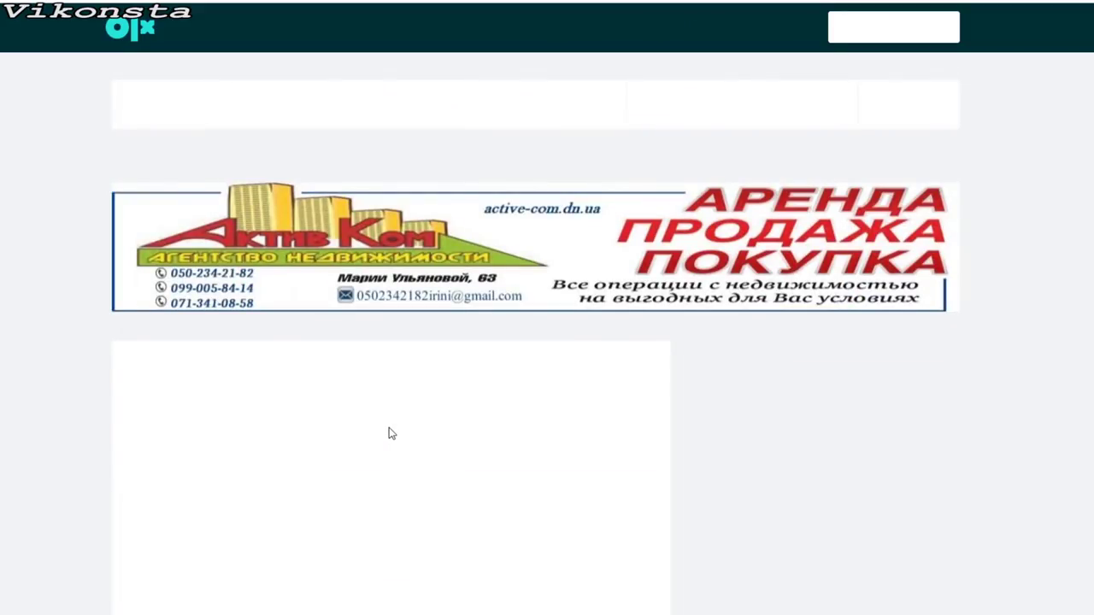
pyautogui.scroll(-1, 530, 449)
pyautogui.click(416, 426)
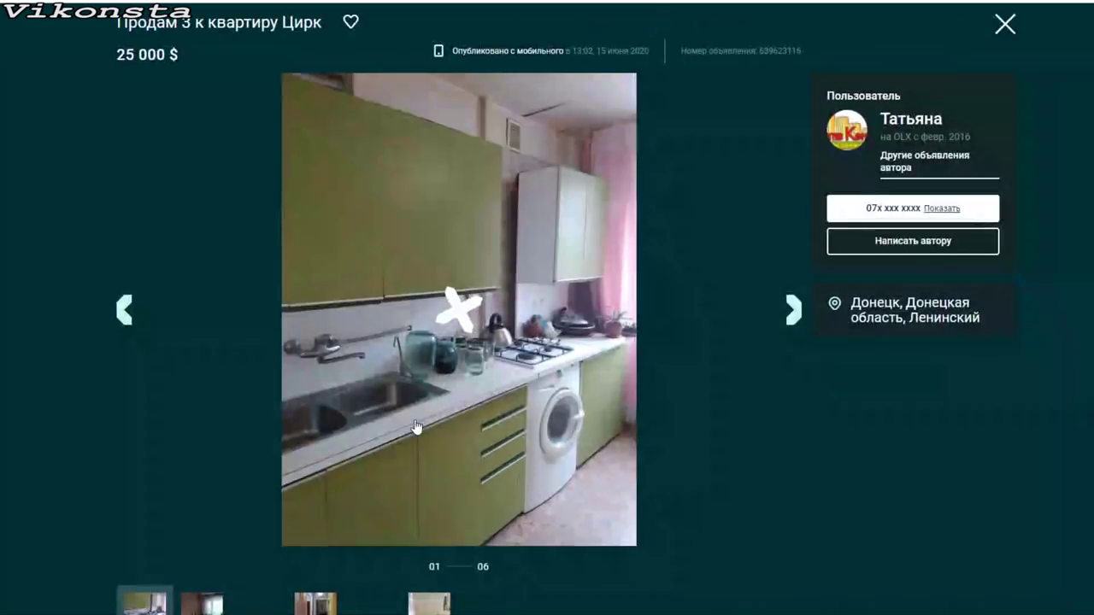
# - Page through the remaining enlarged photos of the Цирк apartment, close the gallery and view the listing's title and price
pyautogui.click(790, 315)
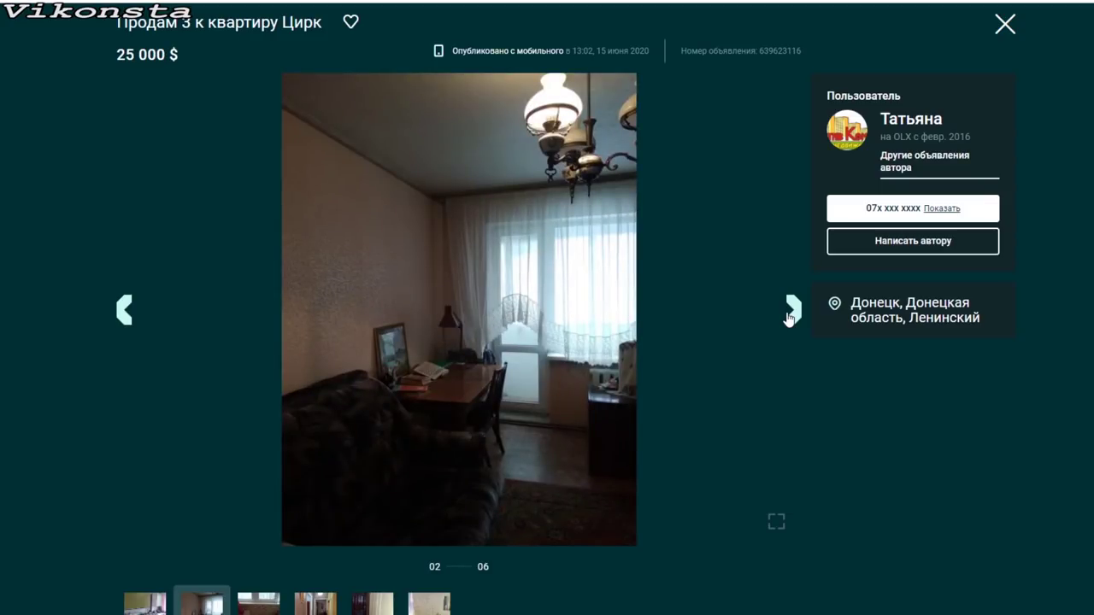
pyautogui.click(790, 314)
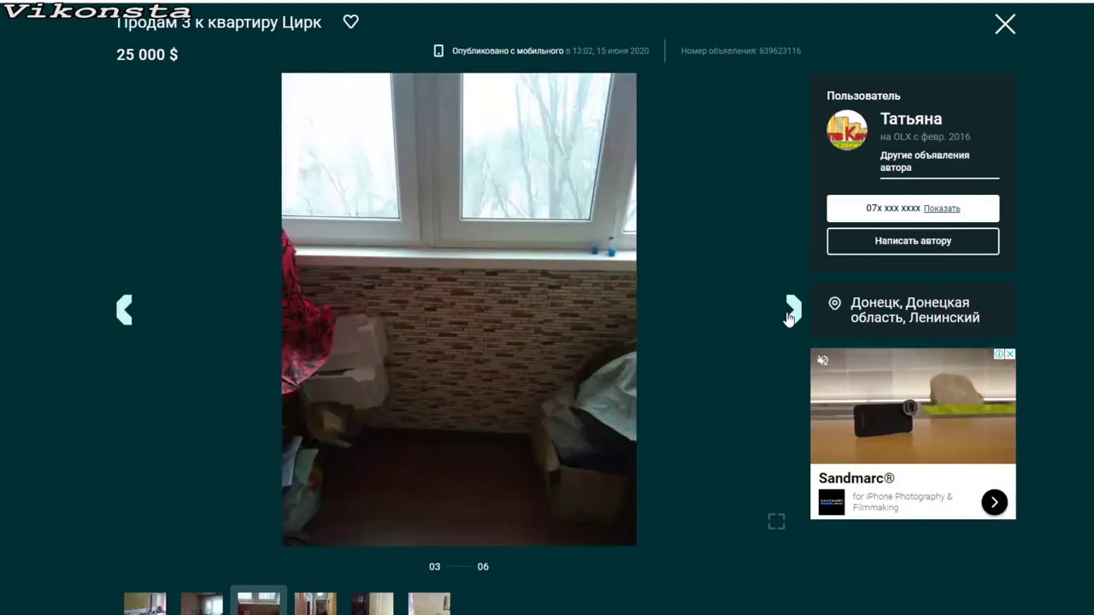
pyautogui.click(790, 314)
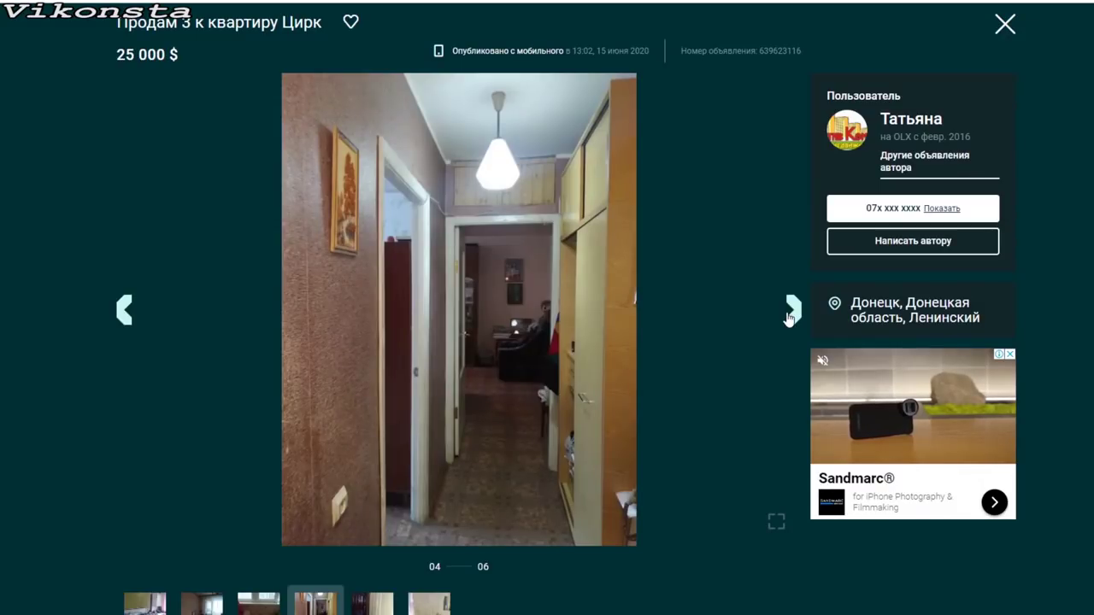
pyautogui.click(790, 314)
pyautogui.click(790, 314)
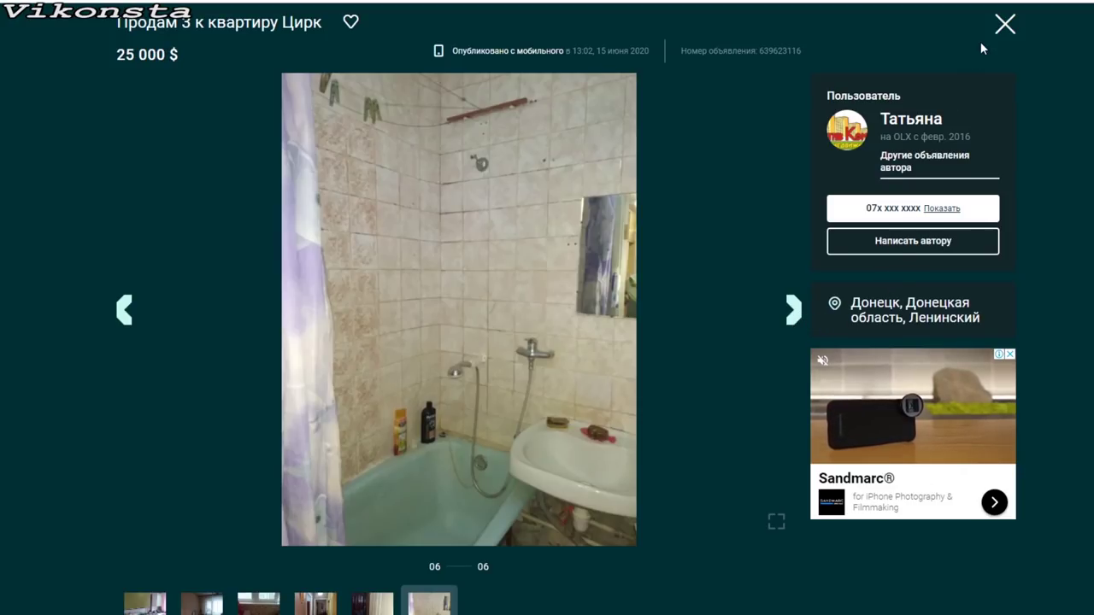
pyautogui.click(1005, 24)
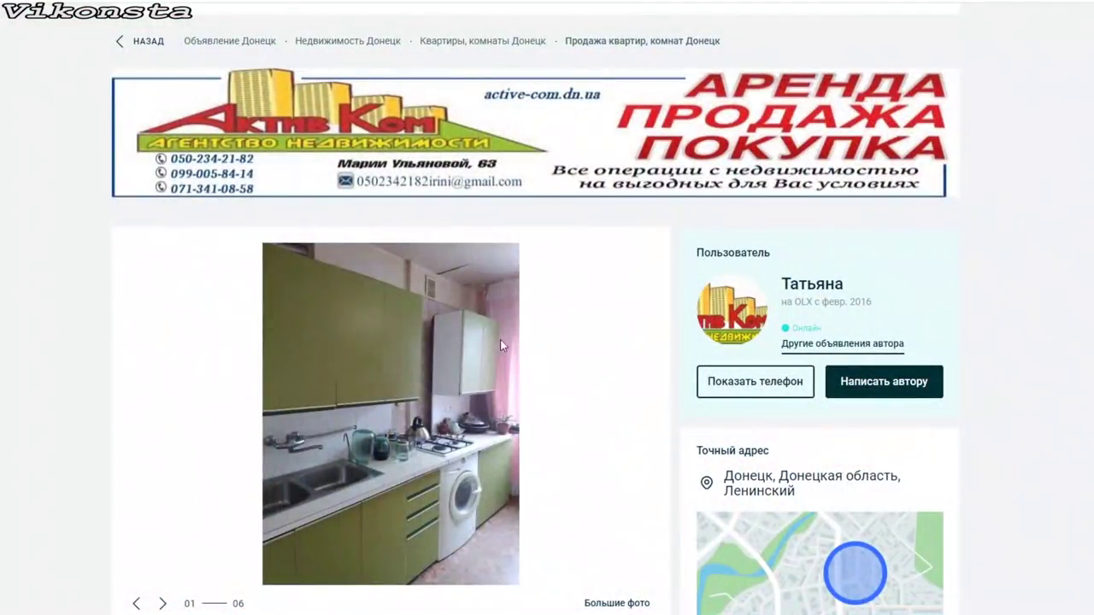
pyautogui.scroll(-3, 500, 339)
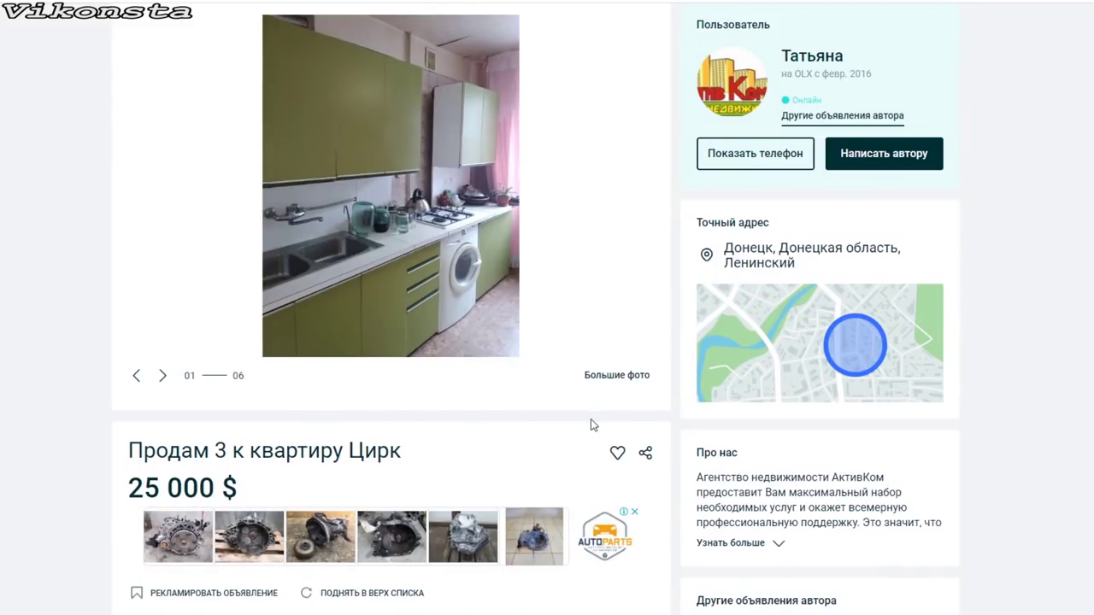
# - Look through the АН АКТИВКОМ agency's other listings and go back to the three-room apartment search results
pyautogui.hotkey('alt', 'Left')
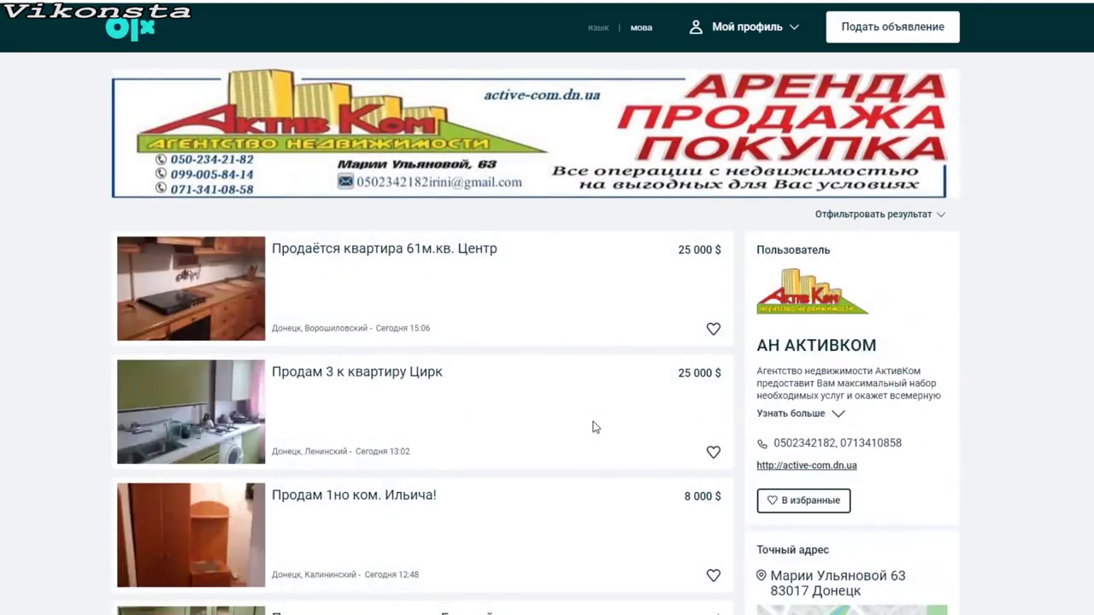
pyautogui.scroll(-4, 595, 427)
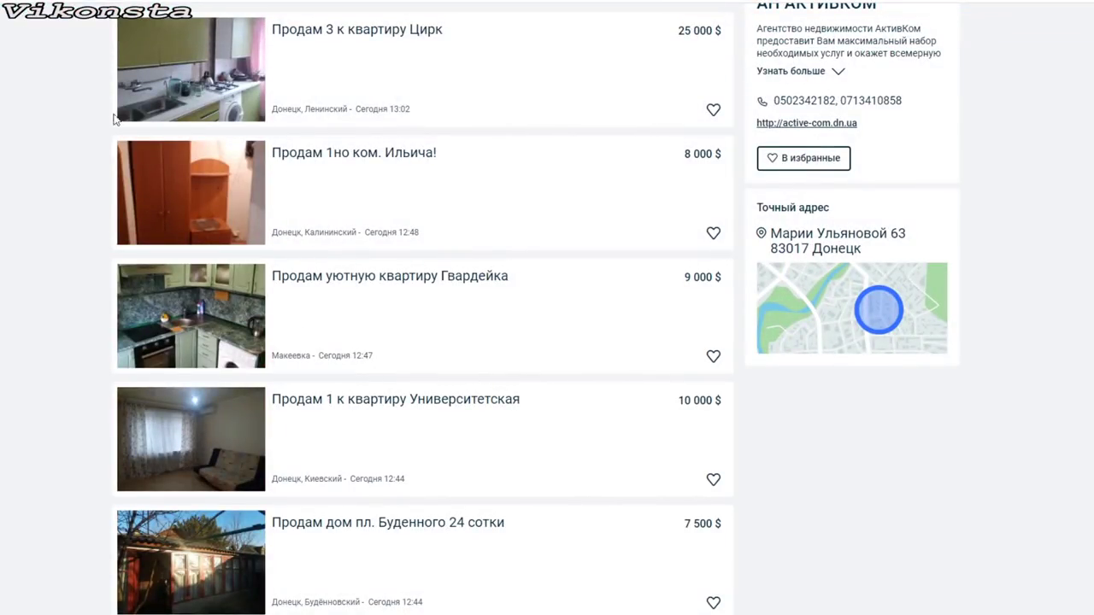
pyautogui.hotkey('alt', 'Right')
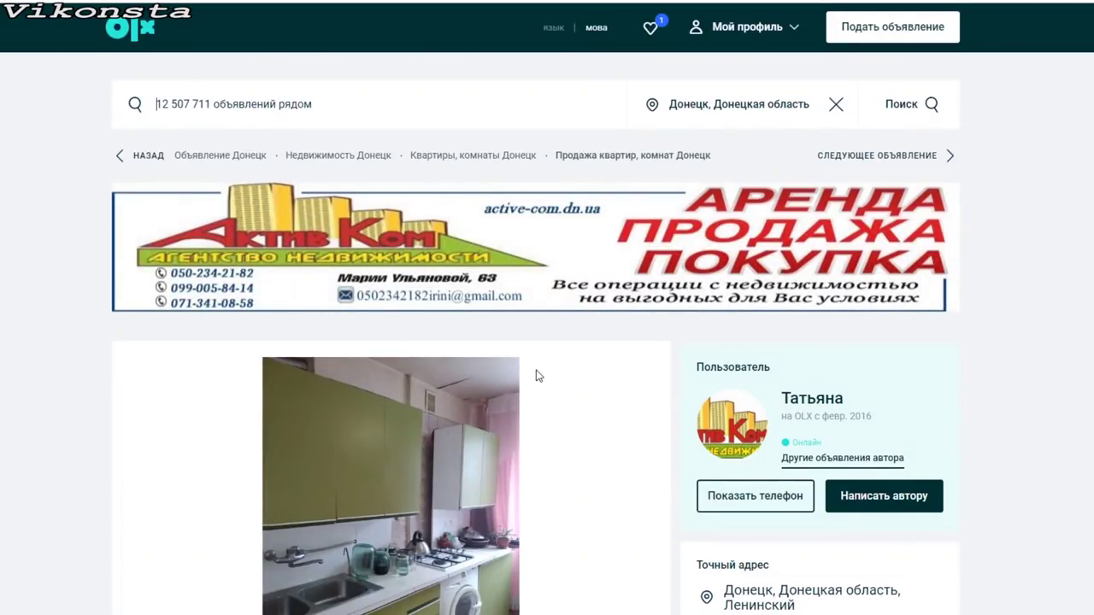
pyautogui.hotkey('alt', 'Left')
# - Browse further down the results and open the 30 000 $ "3- комнатная квартира пл. Ленина" listing
pyautogui.scroll(-4, 579, 376)
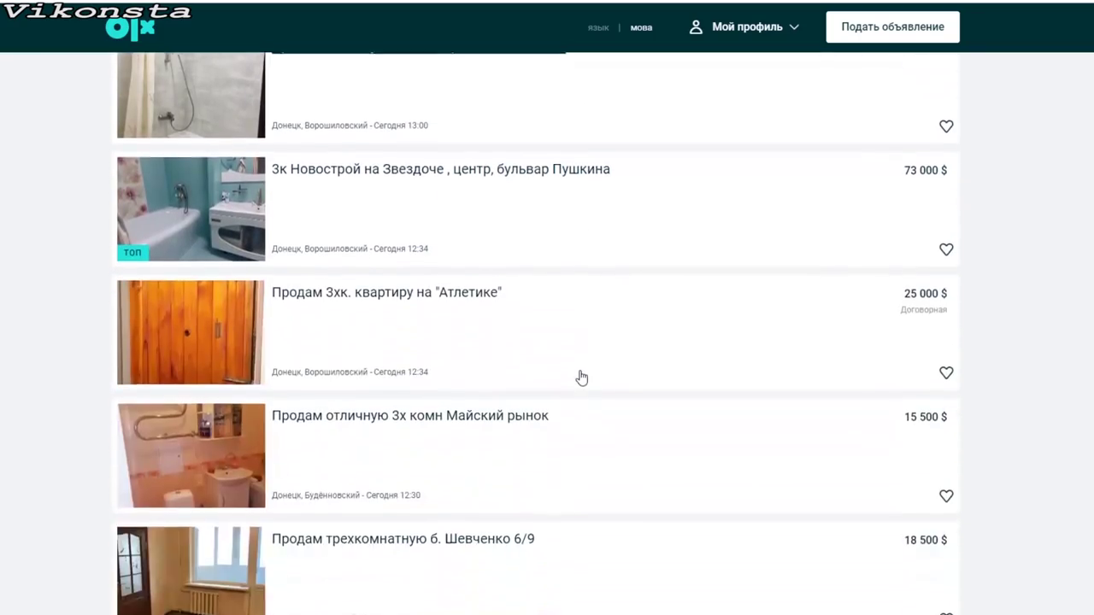
pyautogui.scroll(-4, 582, 360)
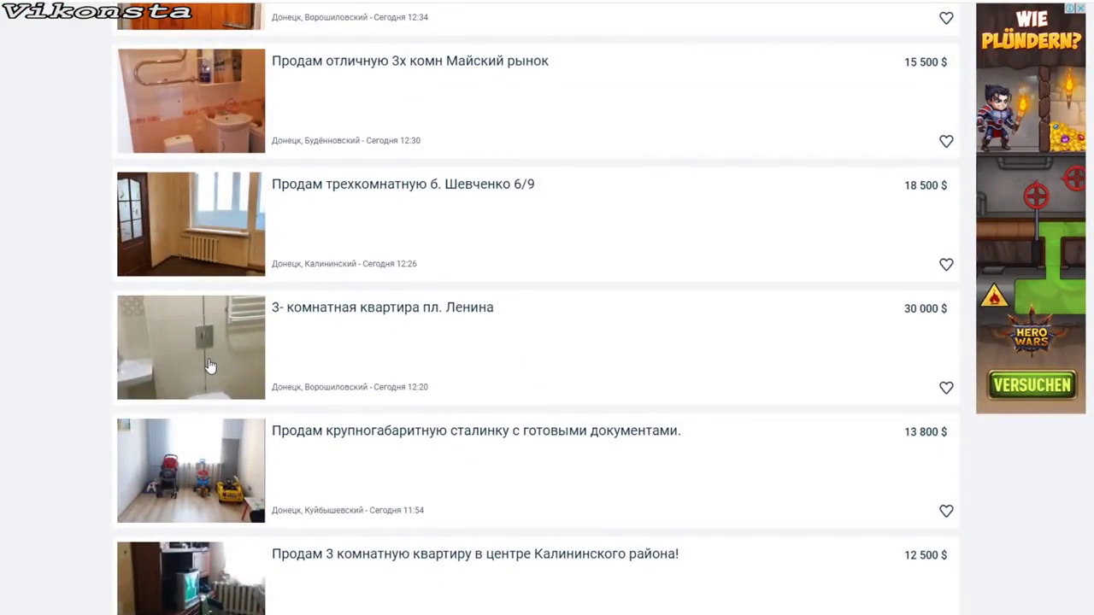
pyautogui.click(266, 367)
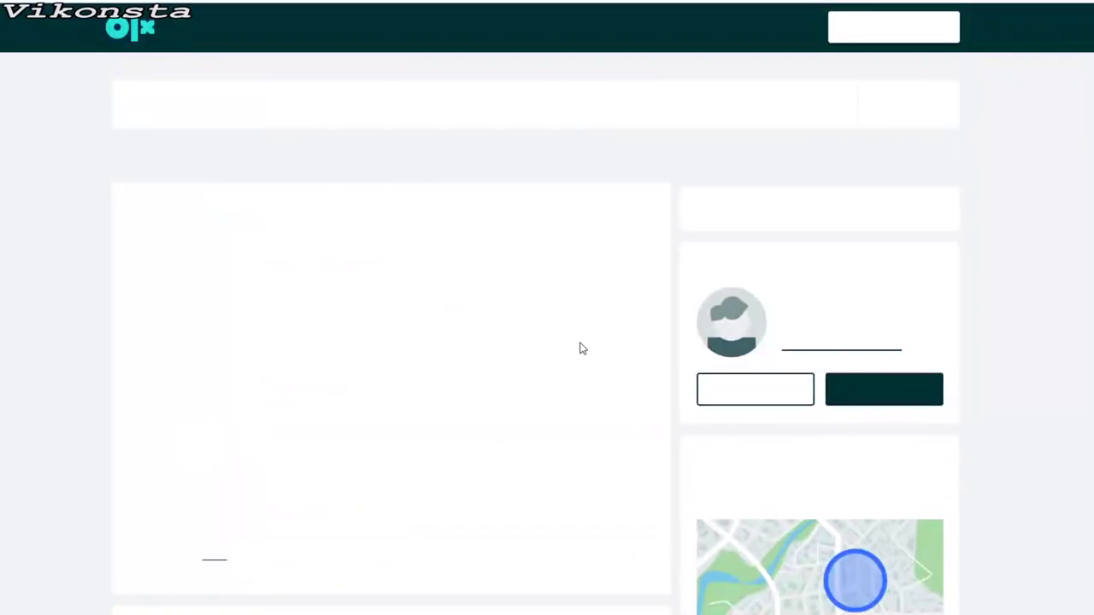
pyautogui.scroll(-1, 495, 333)
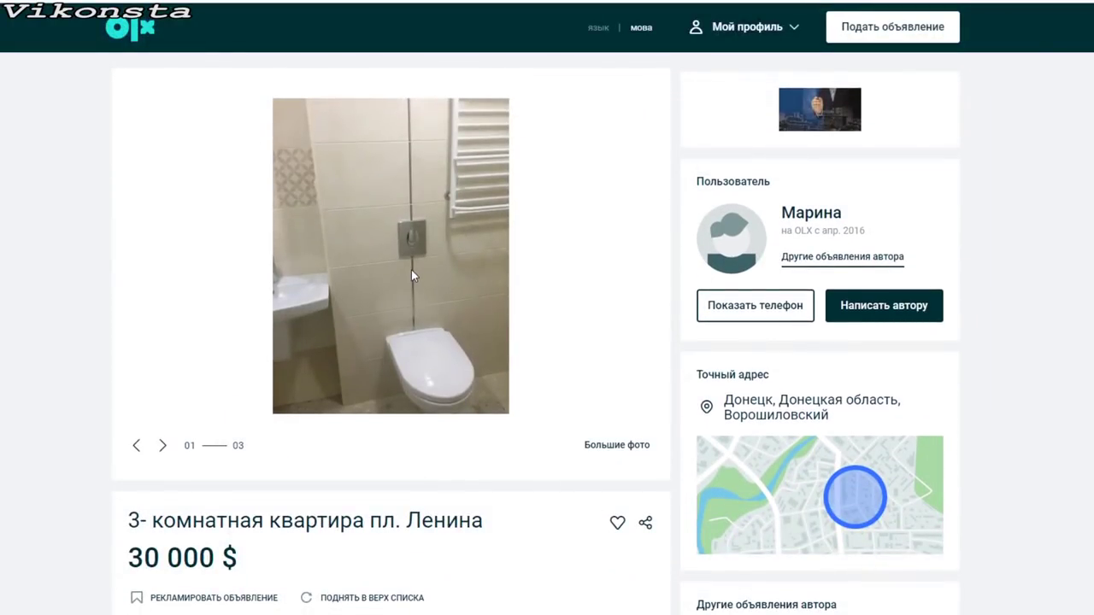
# - View the second and third enlarged photos of the пл. Ленина apartment and close the gallery
pyautogui.click(505, 312)
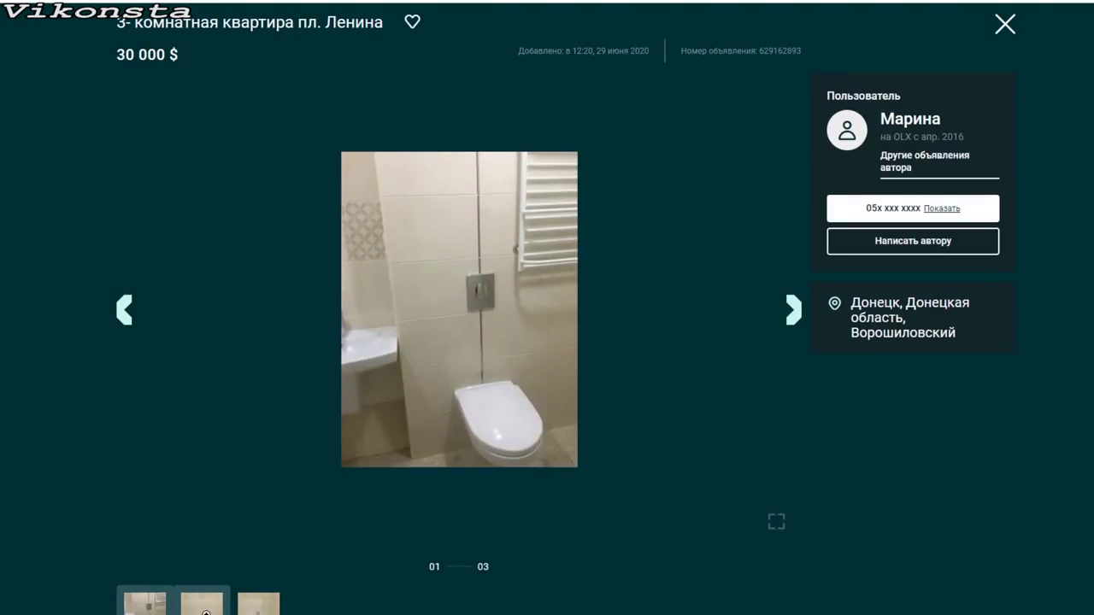
pyautogui.click(202, 604)
pyautogui.click(259, 612)
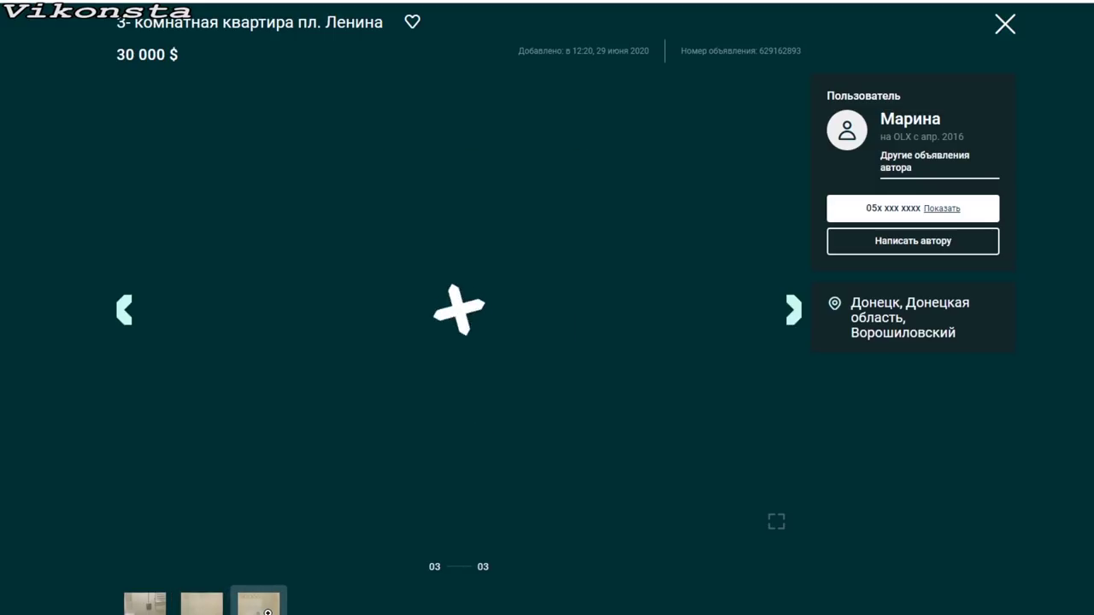
pyautogui.click(1004, 25)
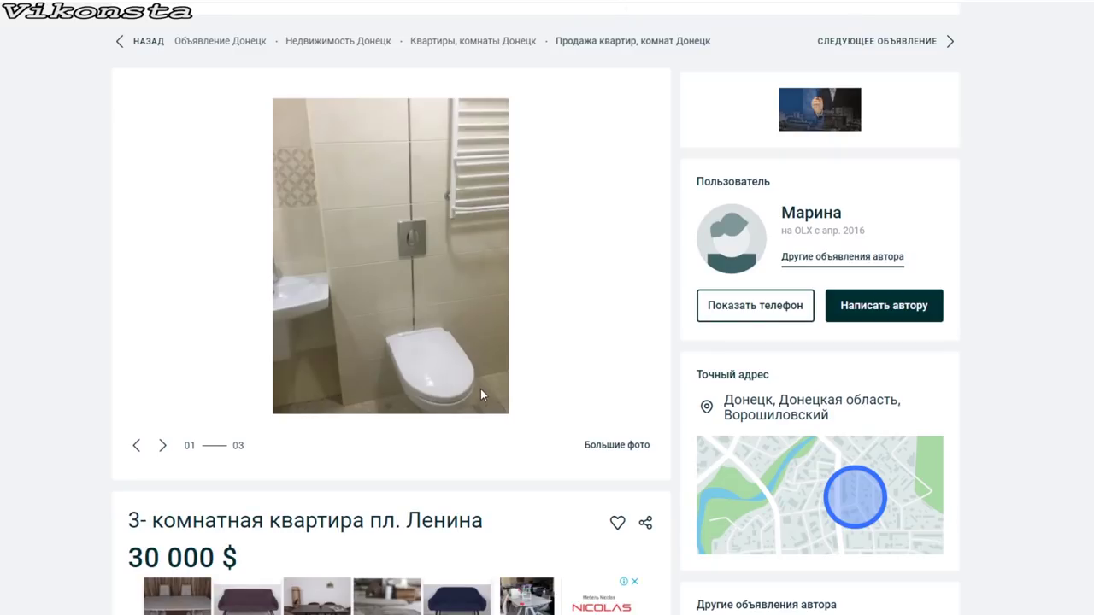
# - Return to the search results and check the 50 000 $ "Продаю 3- х комнатную квартиру в новостройке ЖК Центральный" listing
pyautogui.hotkey('alt', 'Left')
pyautogui.scroll(-4, 471, 387)
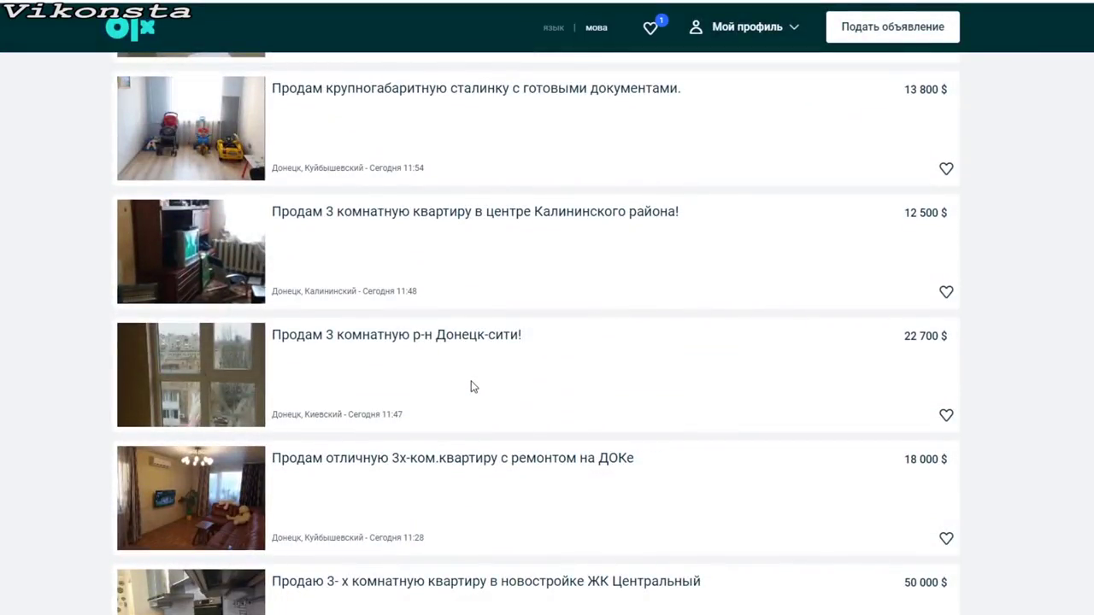
pyautogui.scroll(-2, 471, 387)
pyautogui.scroll(-3, 481, 379)
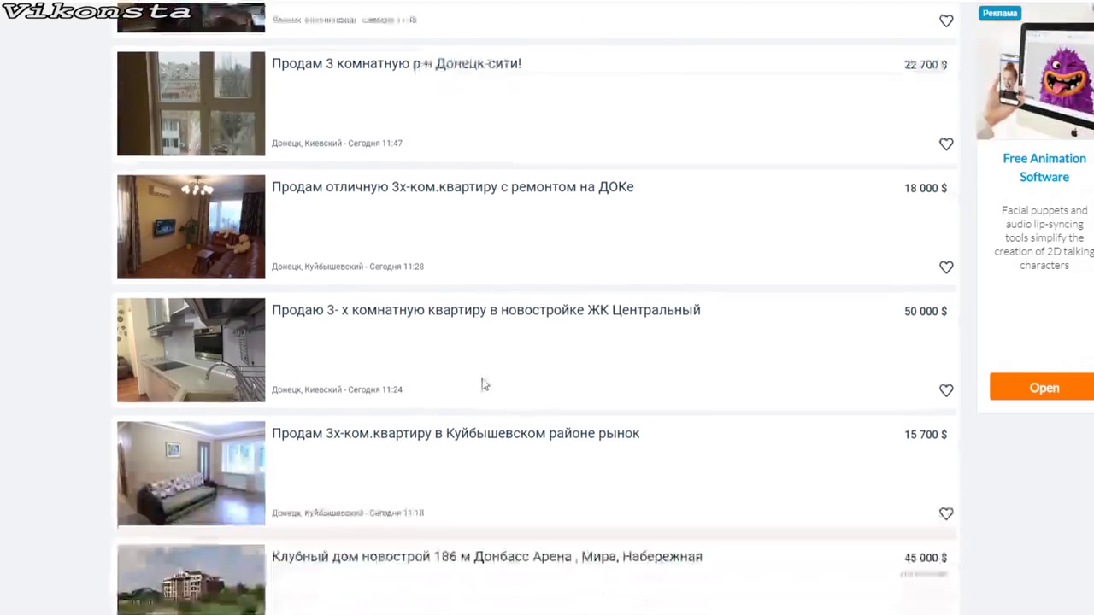
pyautogui.tripleClick(615, 243)
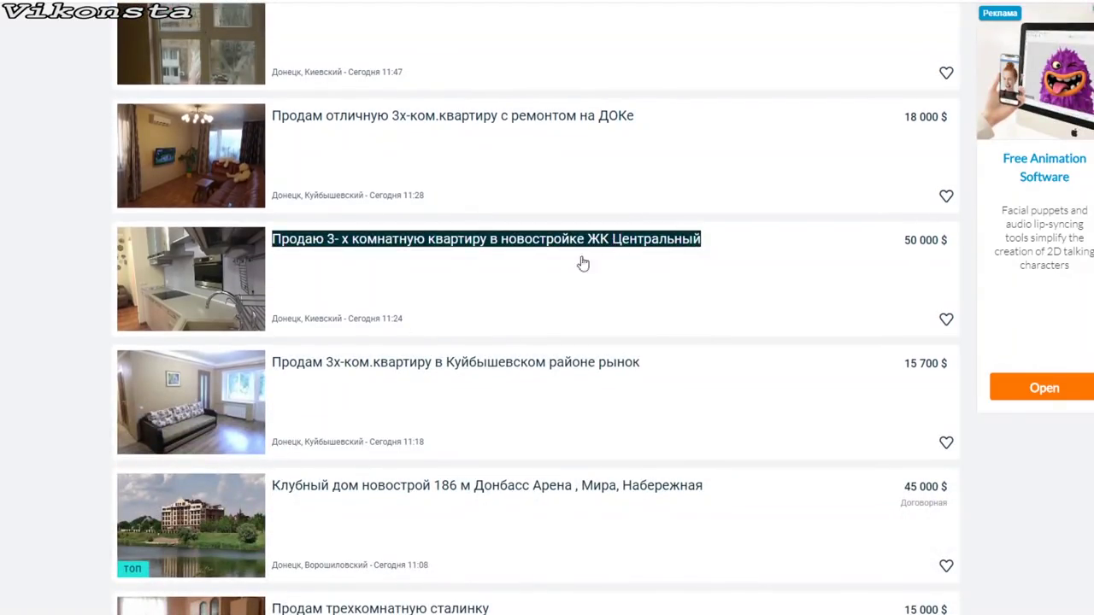
pyautogui.click(219, 302)
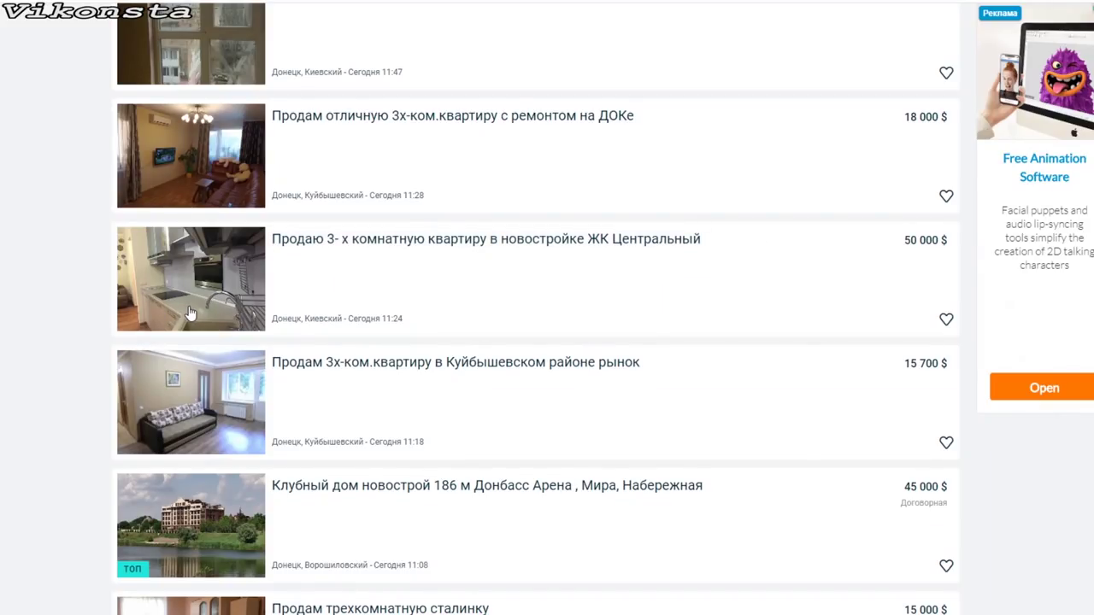
# - Browse further down the results and open the 35 000 $ "Продам 3х квартиру 84кв.м на Щорса" listing
pyautogui.scroll(-2, 198, 315)
pyautogui.scroll(-5, 203, 317)
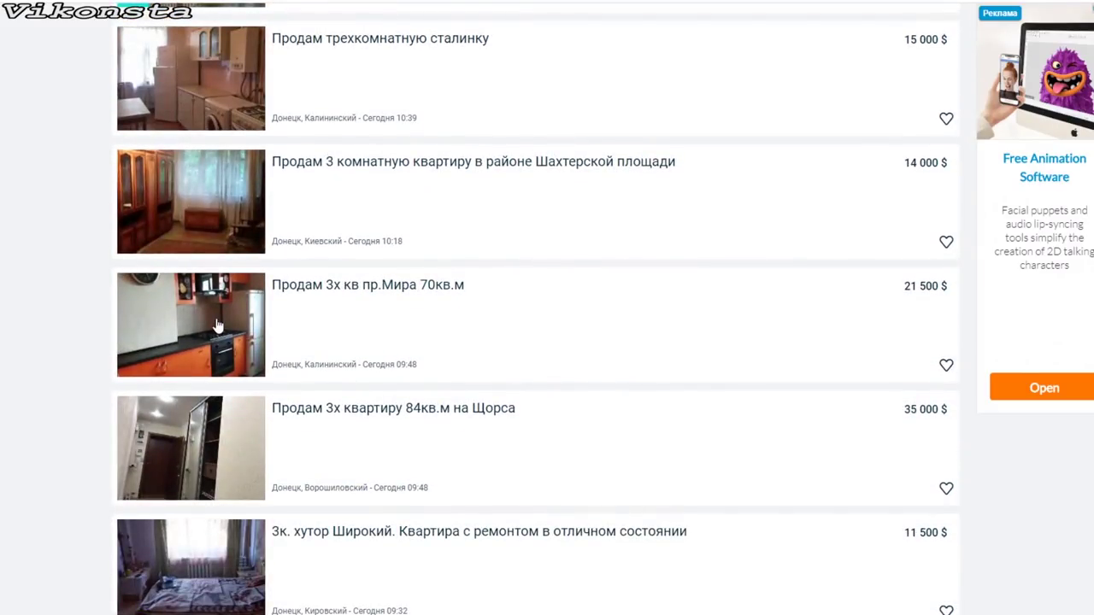
pyautogui.scroll(-2, 209, 330)
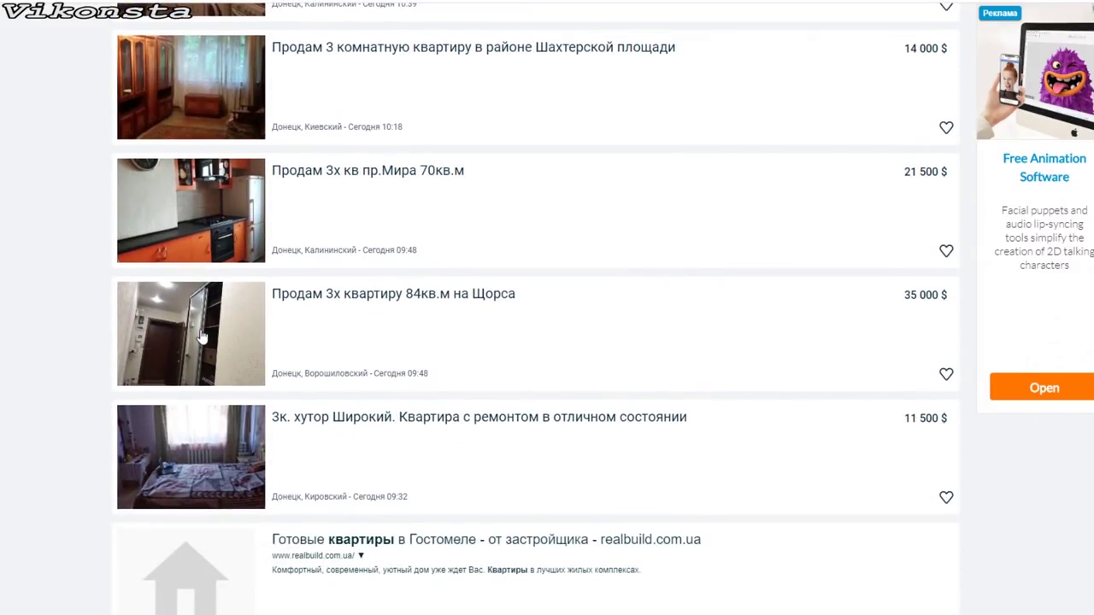
pyautogui.click(202, 338)
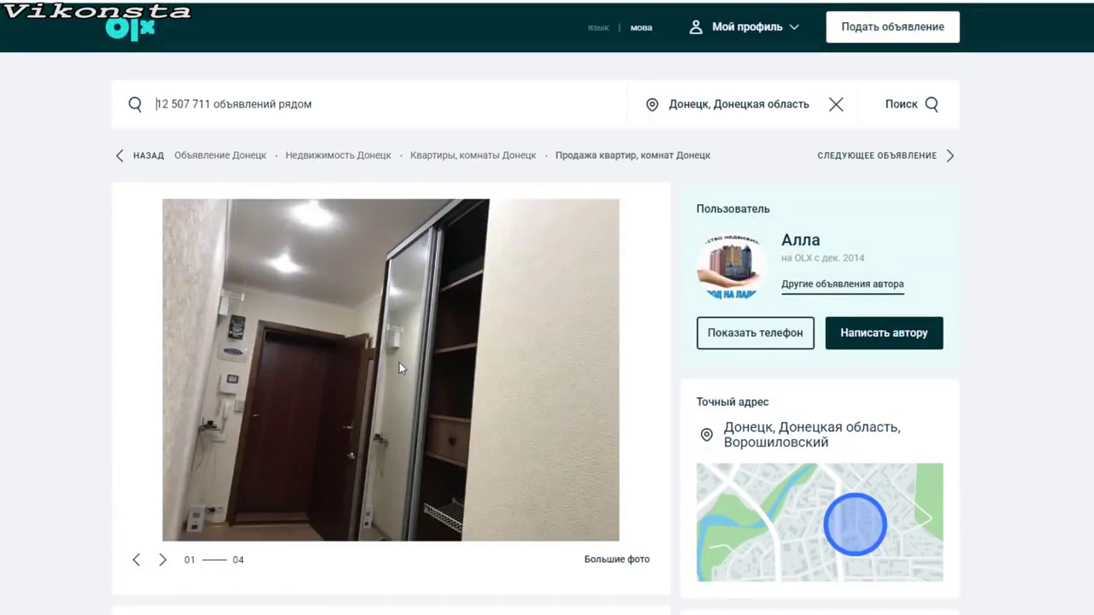
# - View the enlarged photos of the Щорса apartment, close the gallery and check the listing's price and details
pyautogui.click(399, 362)
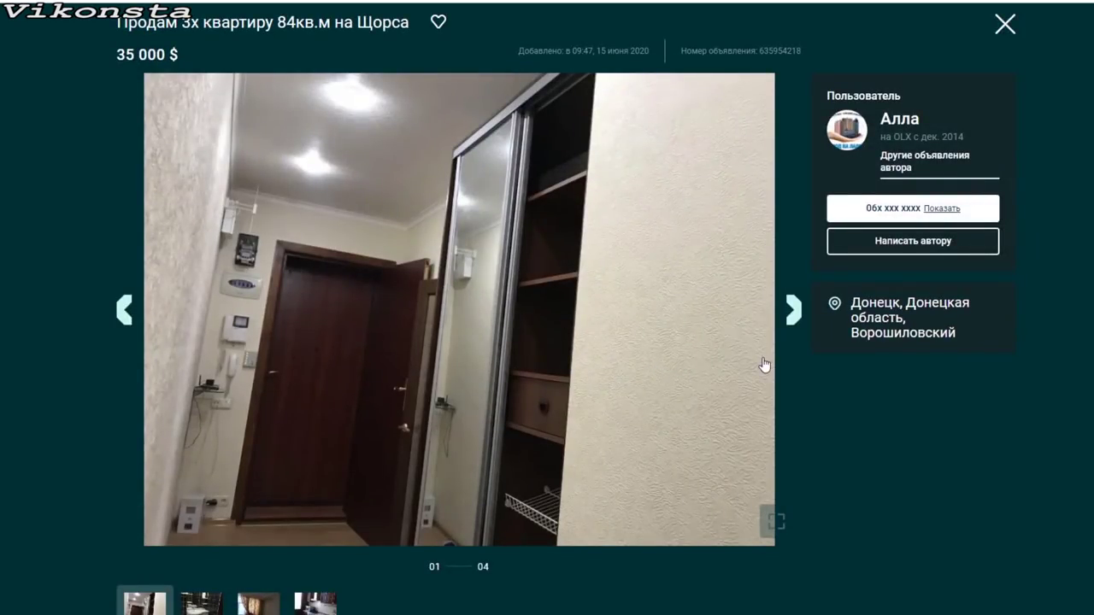
pyautogui.click(789, 316)
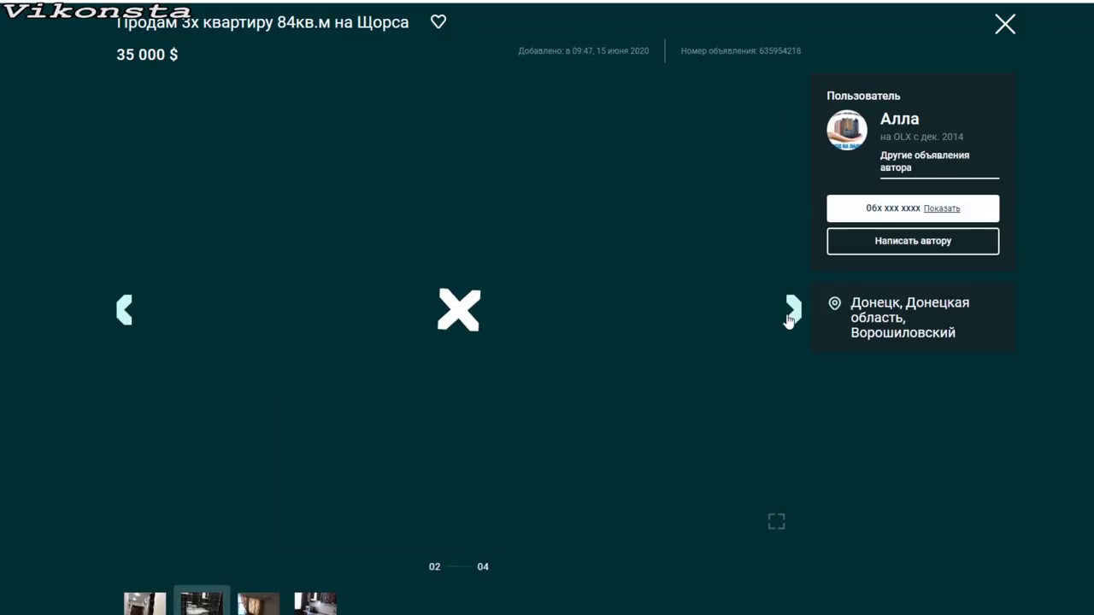
pyautogui.click(789, 318)
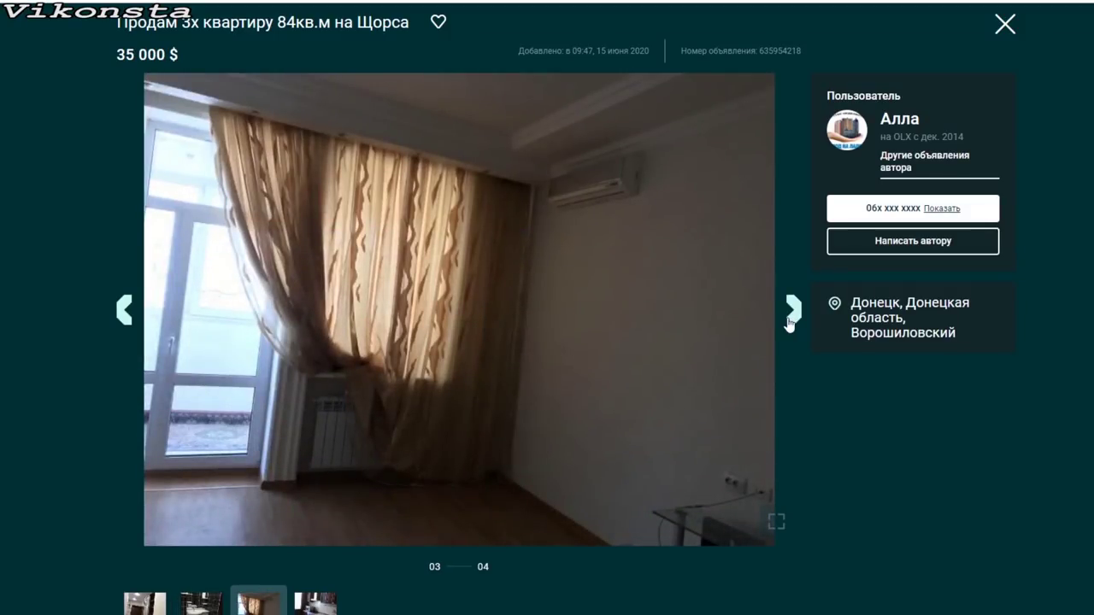
pyautogui.click(791, 318)
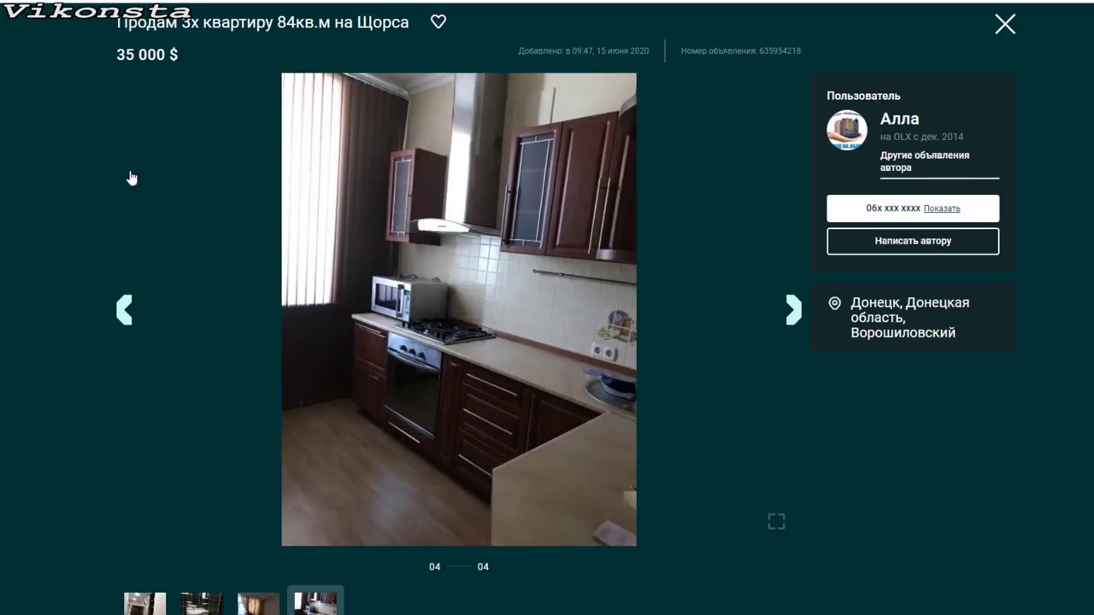
pyautogui.click(125, 314)
pyautogui.click(125, 314)
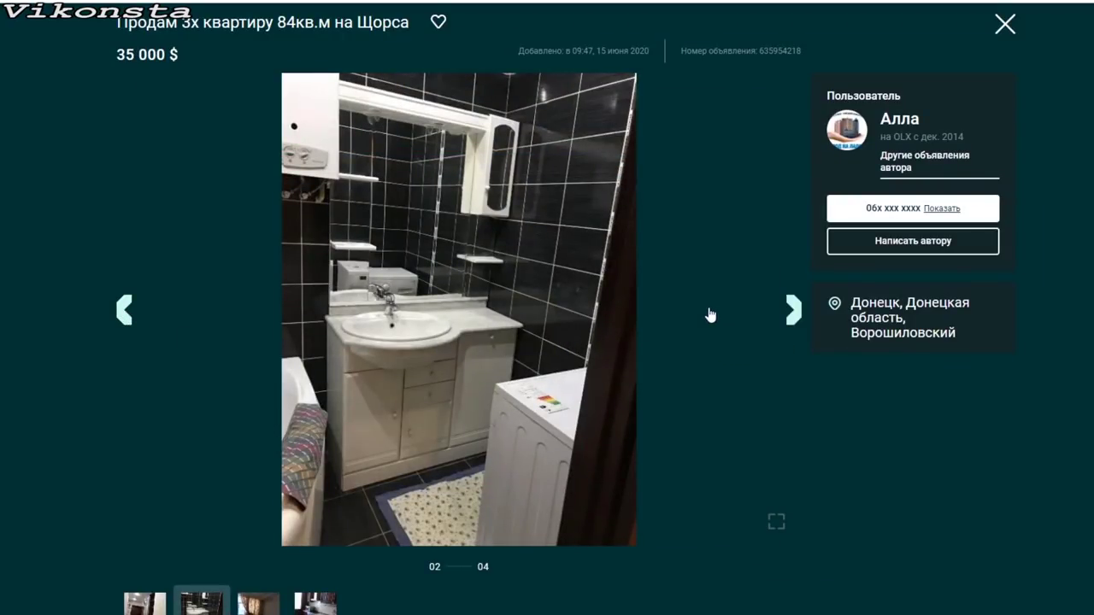
pyautogui.click(1005, 28)
pyautogui.scroll(-5, 493, 255)
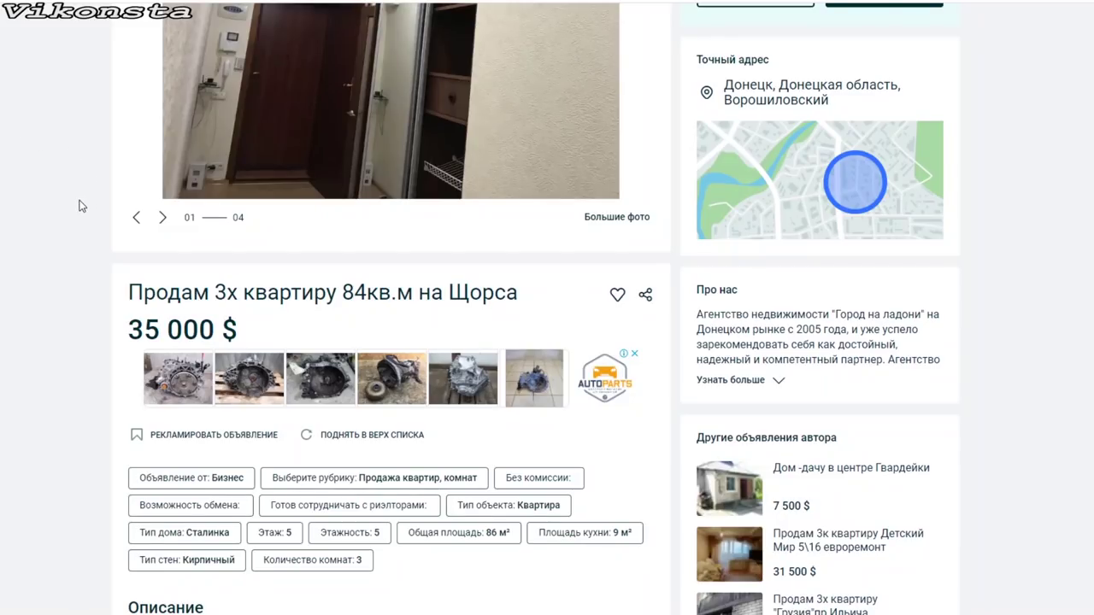
# - Go back to the search results and browse the top listings on the second results page
pyautogui.hotkey('alt', 'Left')
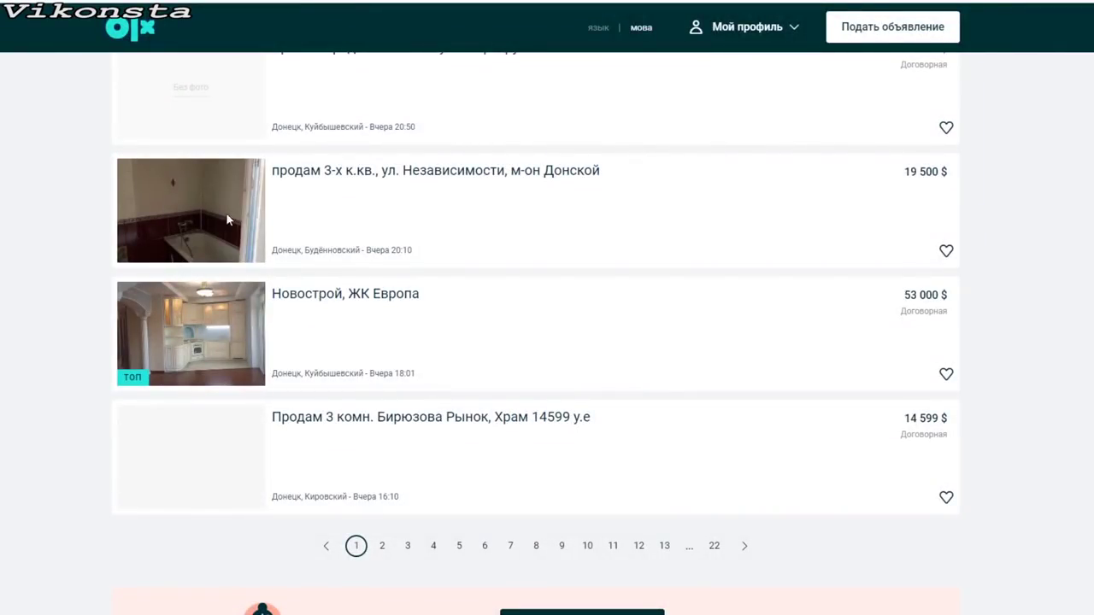
pyautogui.click(382, 551)
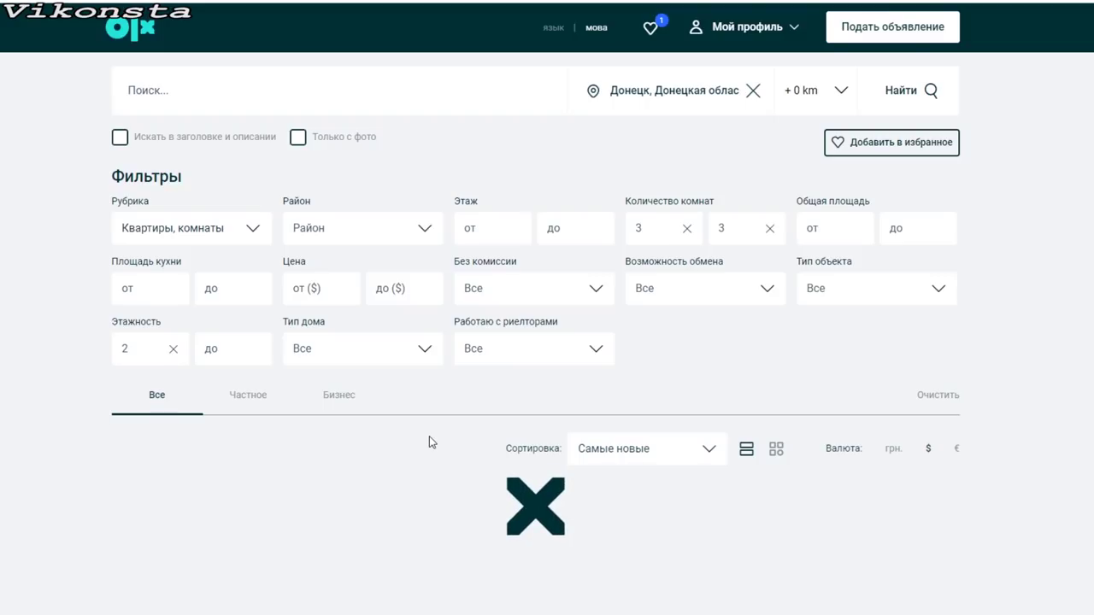
pyautogui.scroll(-3, 468, 399)
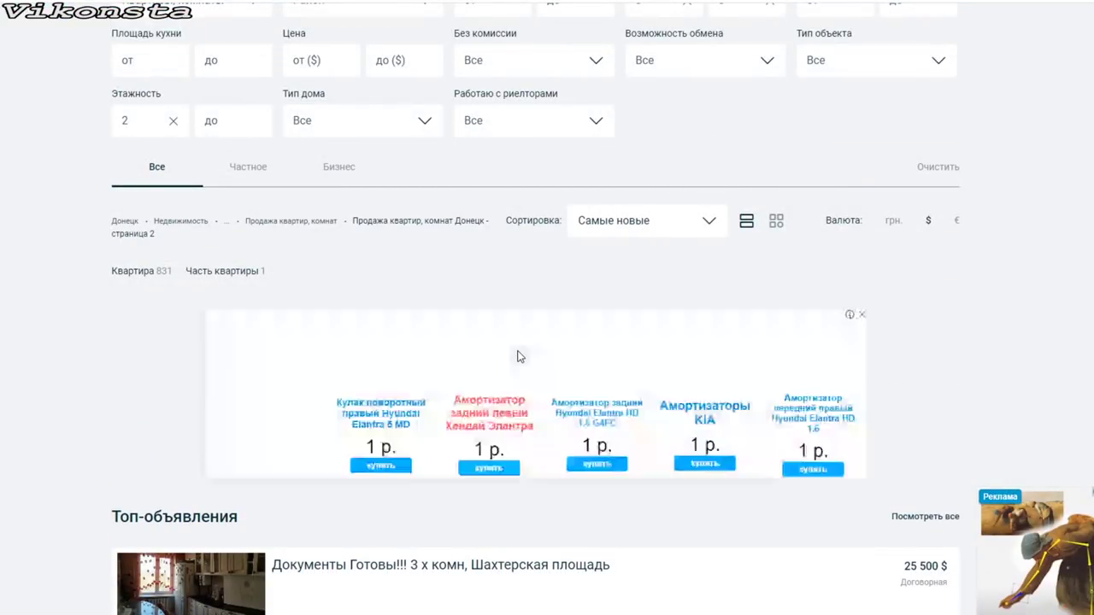
pyautogui.scroll(-3, 534, 359)
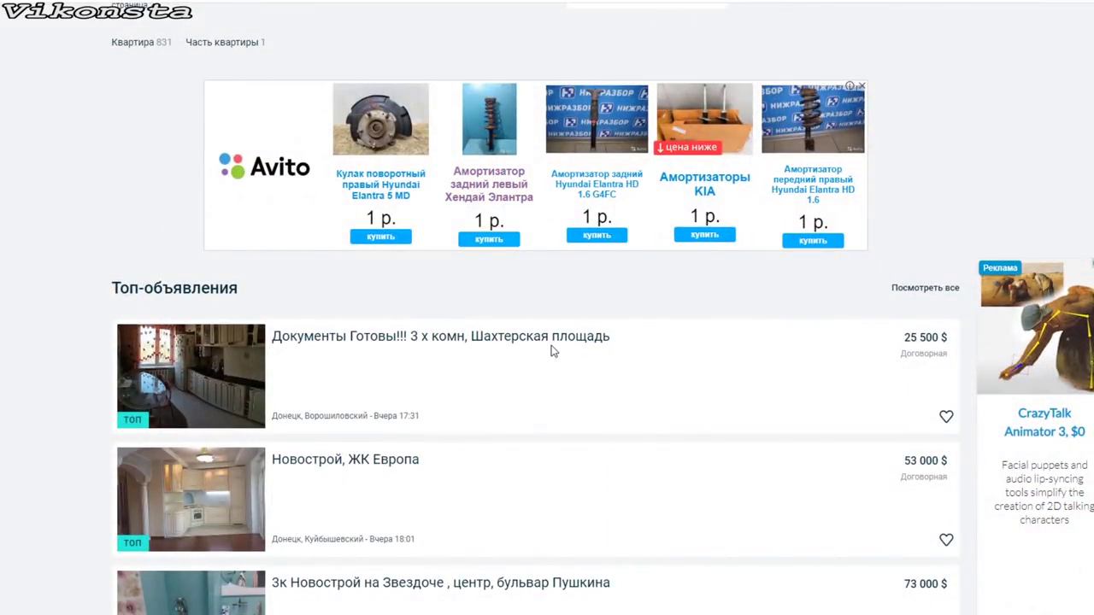
pyautogui.scroll(-1, 552, 350)
pyautogui.scroll(-1, 552, 350)
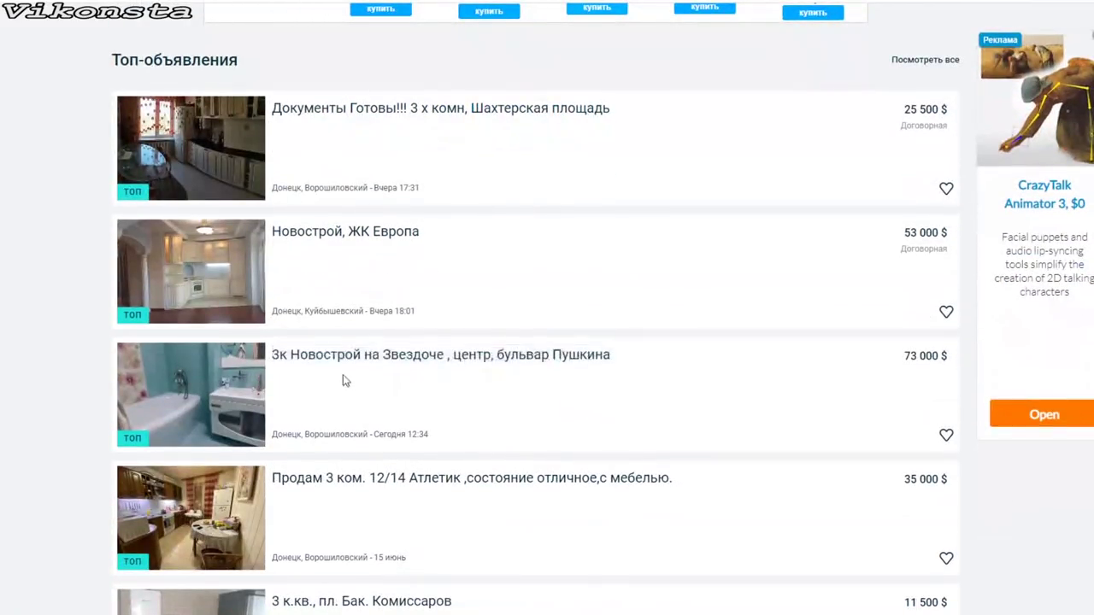
# - Open the 73 000 $ "3к Новострой на Звездоче , центр, бульвар Пушкина" listing, enlarge its first photo and highlight the title and price
pyautogui.moveTo(904, 360); pyautogui.dragTo(944, 361)
pyautogui.click(235, 389)
pyautogui.click(213, 404)
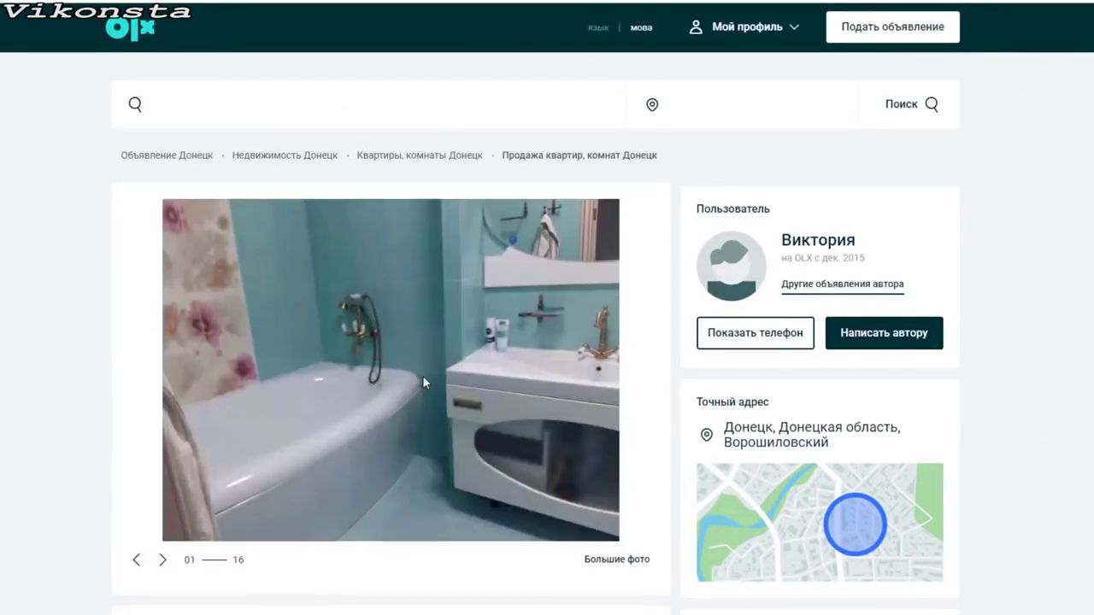
pyautogui.click(409, 378)
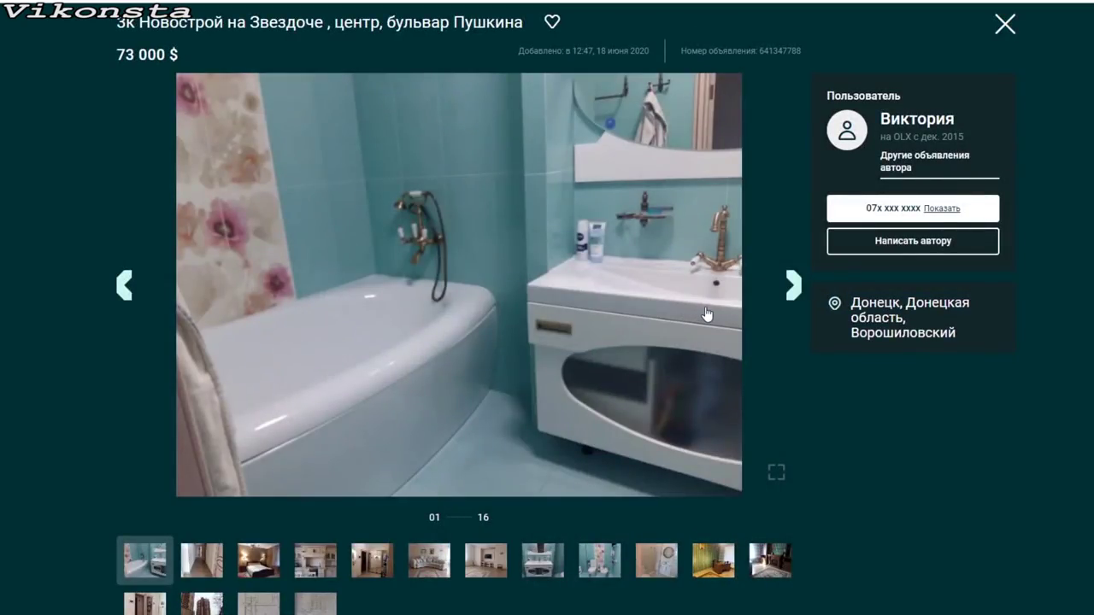
pyautogui.moveTo(156, 58); pyautogui.dragTo(117, 17)
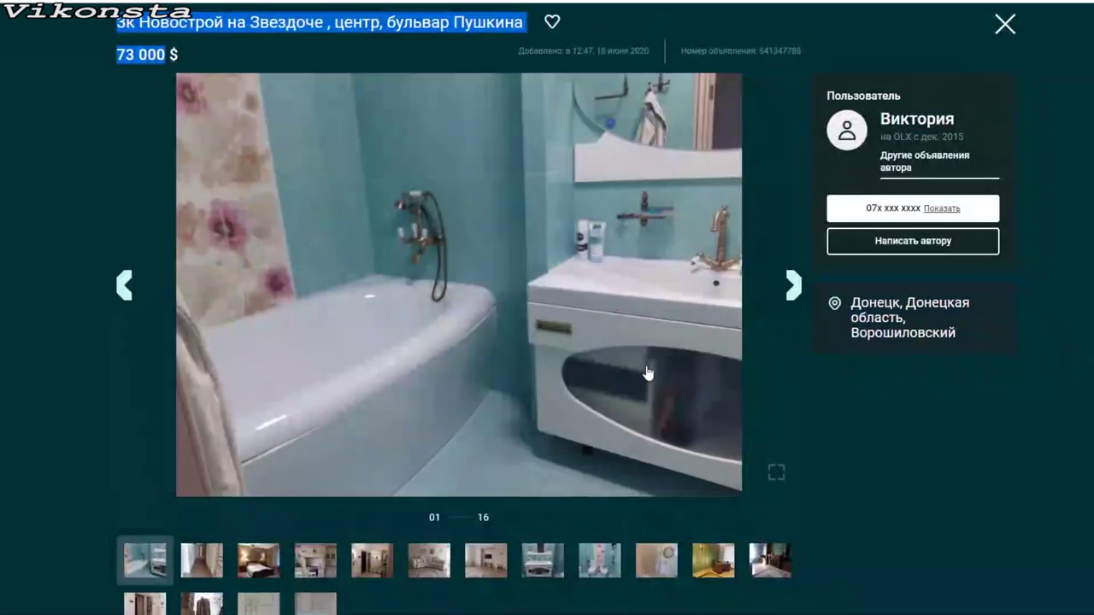
# - Page through the enlarged photos of the бульвар Пушкина apartment up to the fourteenth and close the gallery
pyautogui.click(793, 285)
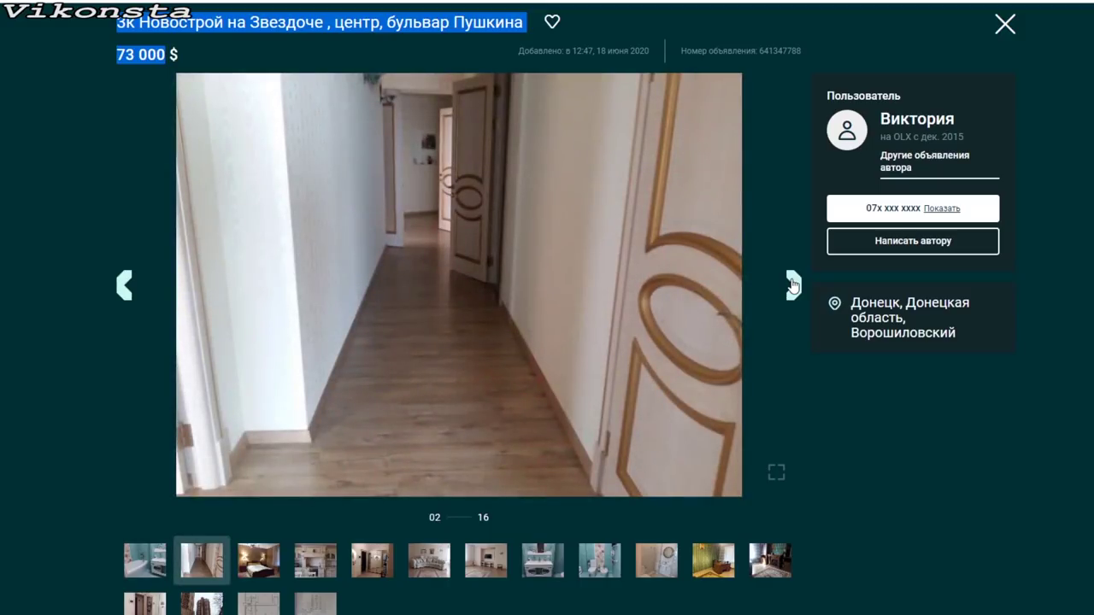
pyautogui.click(794, 286)
pyautogui.click(793, 286)
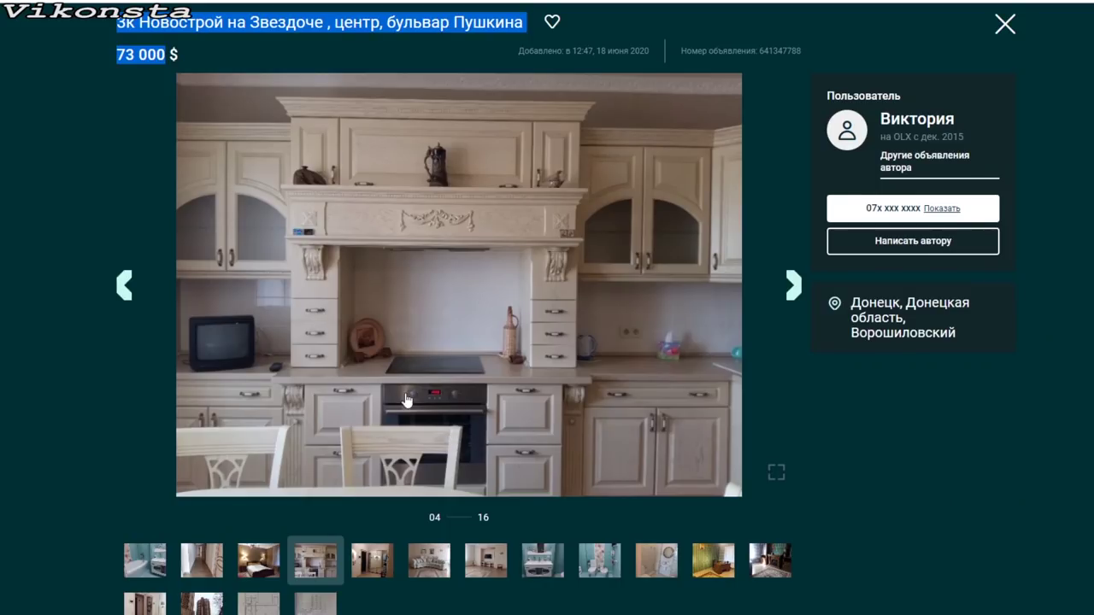
pyautogui.click(794, 287)
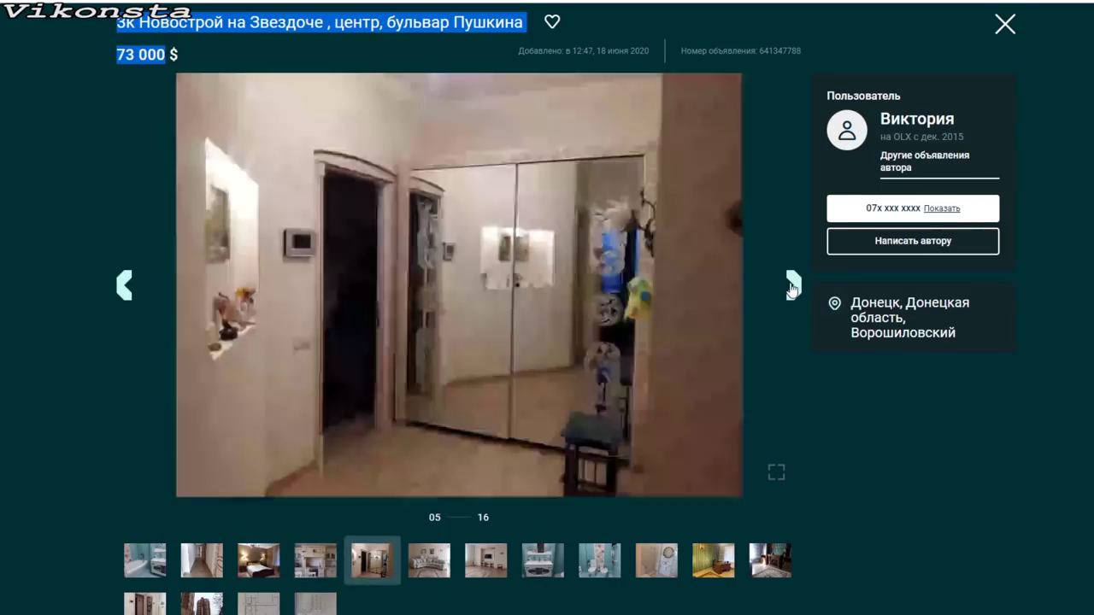
pyautogui.click(792, 287)
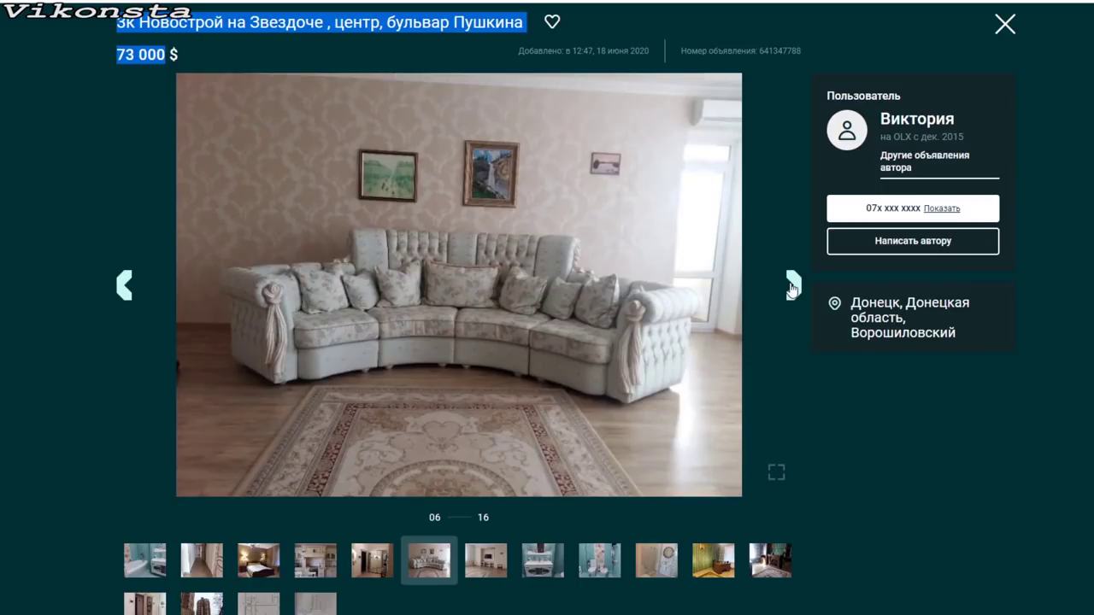
pyautogui.click(793, 287)
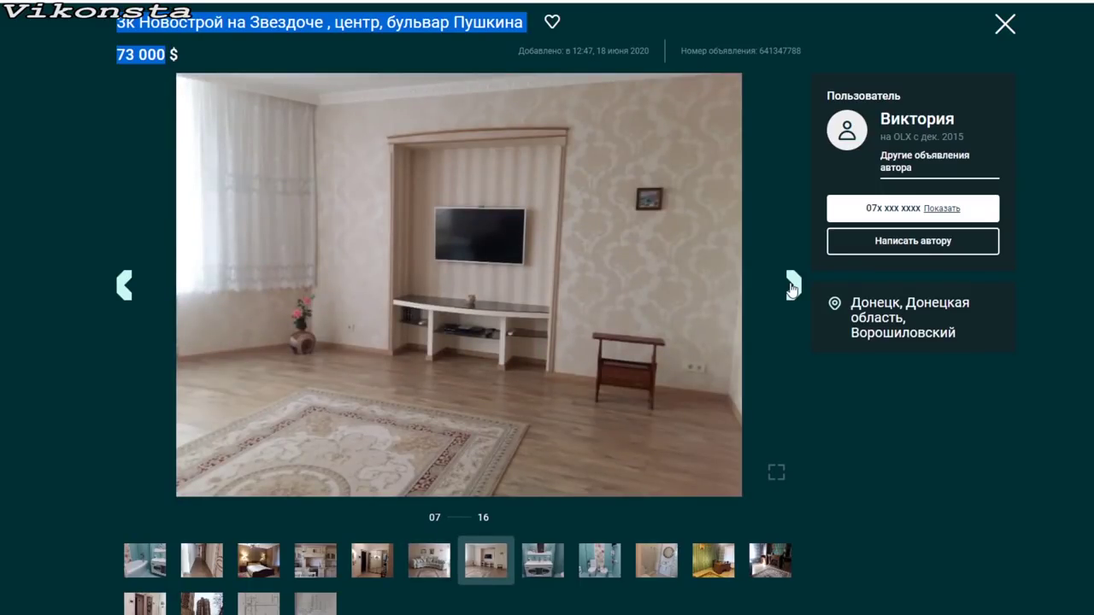
pyautogui.click(793, 287)
pyautogui.click(792, 287)
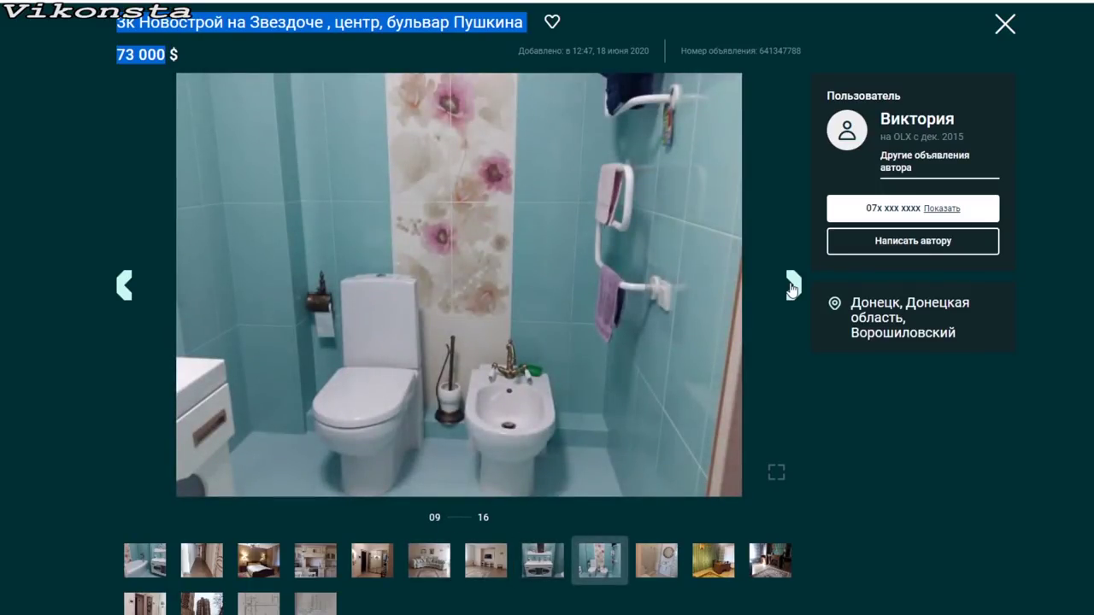
pyautogui.click(793, 288)
pyautogui.click(792, 287)
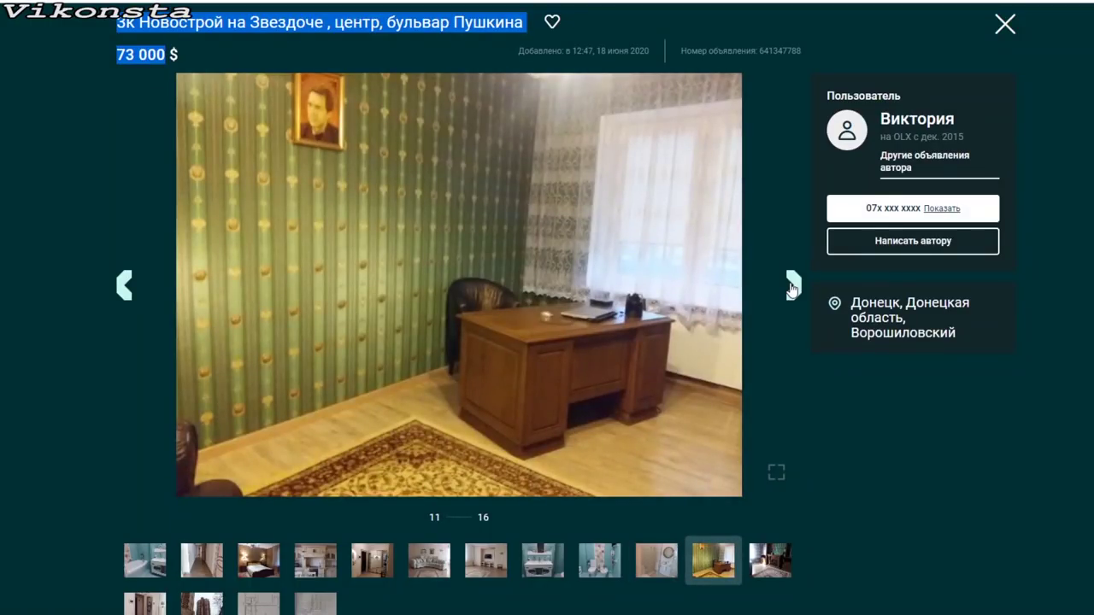
pyautogui.click(792, 287)
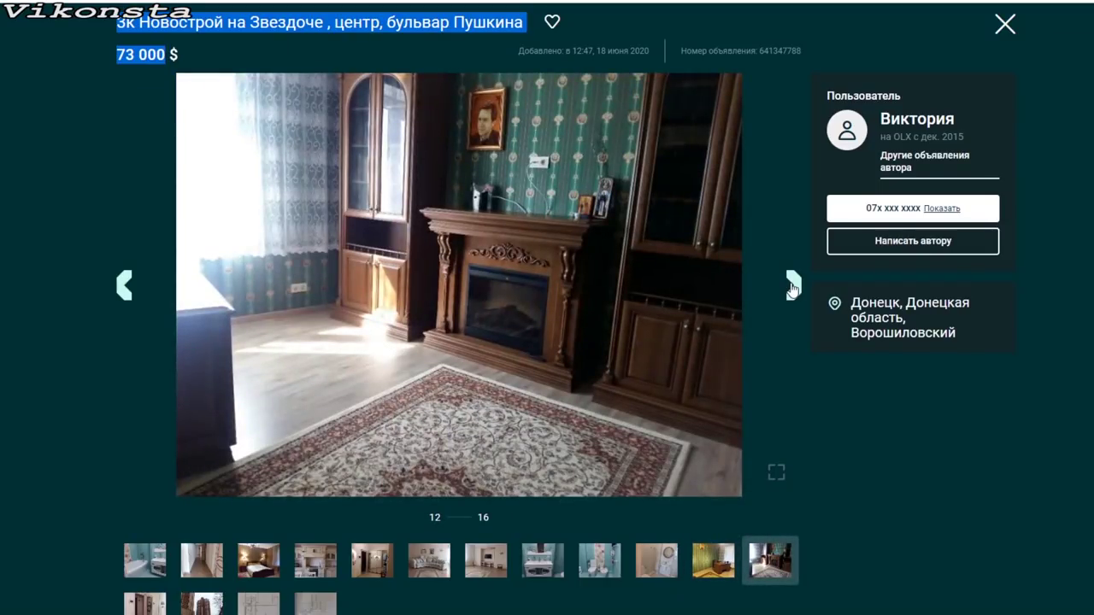
pyautogui.click(792, 287)
pyautogui.click(793, 287)
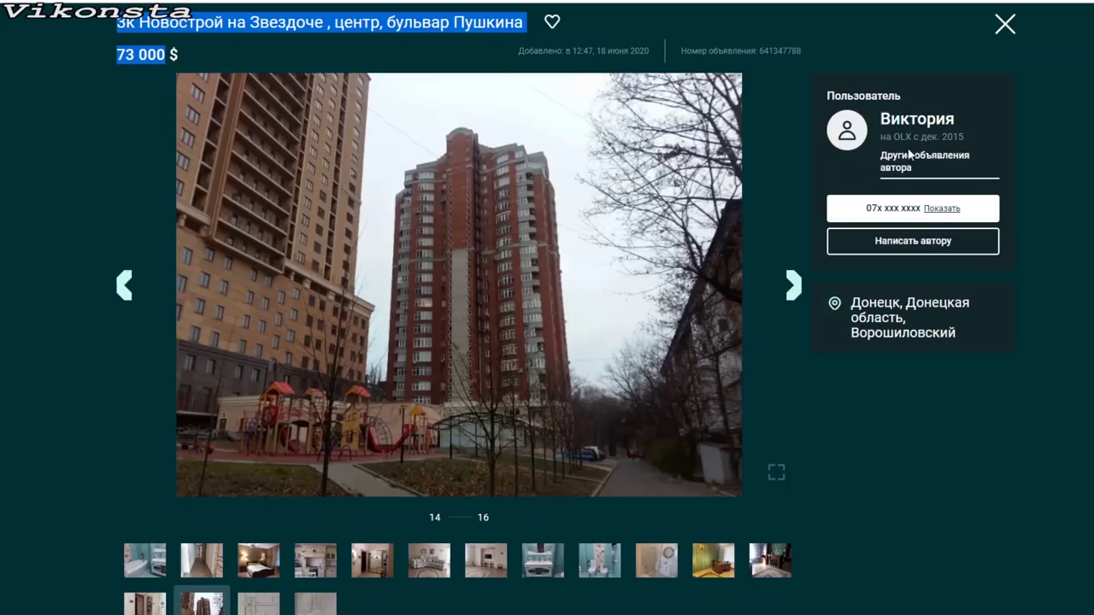
pyautogui.click(1001, 29)
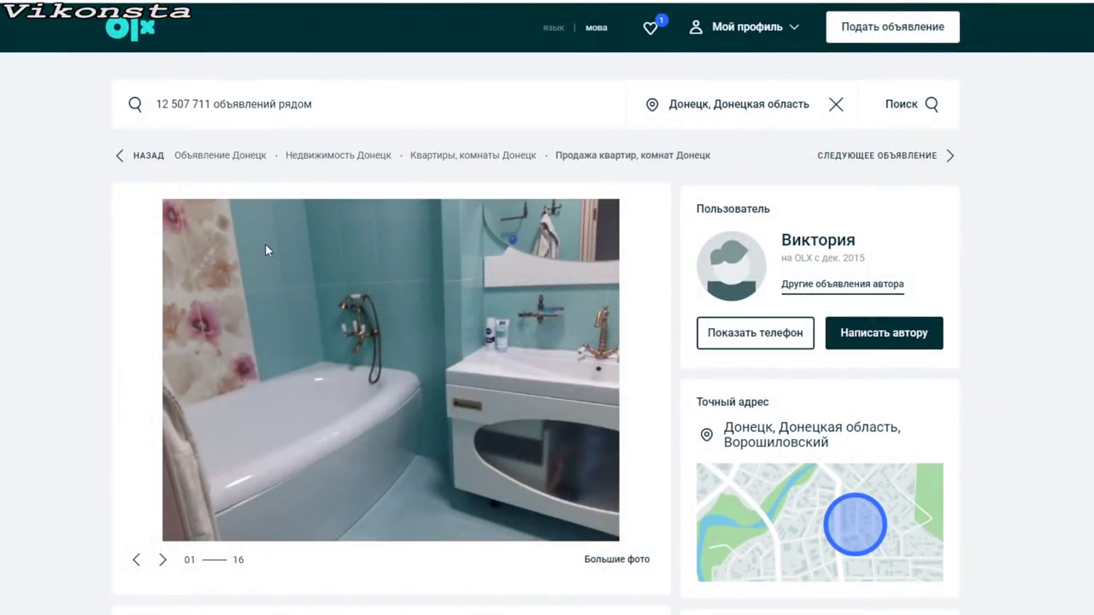
# - View the title of the бульвар Пушкина listing and highlight its price
pyautogui.scroll(-1, 269, 285)
pyautogui.scroll(-2, 269, 288)
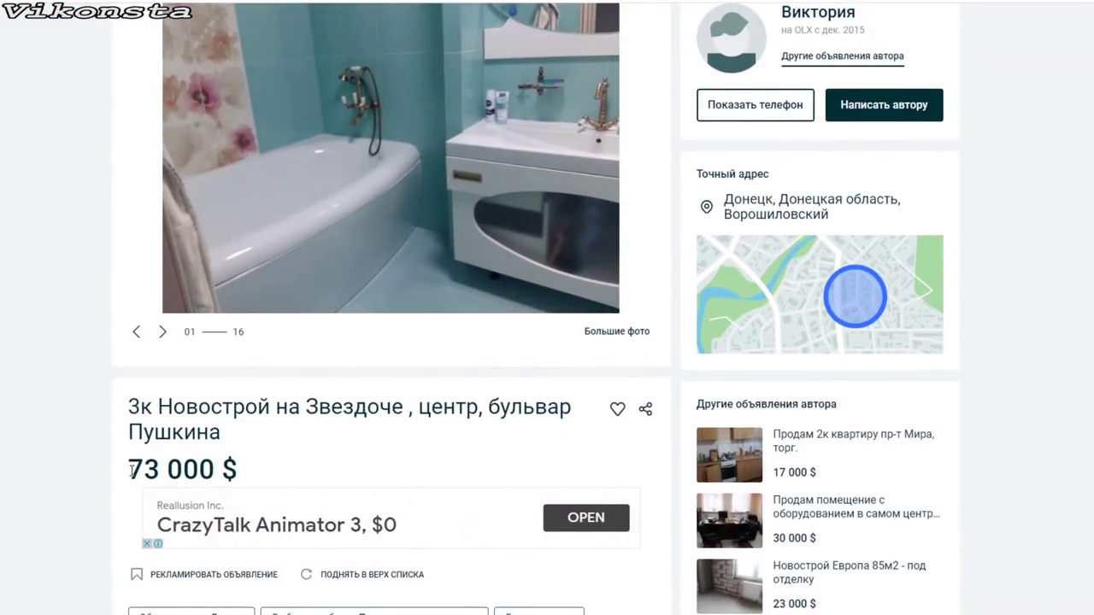
pyautogui.moveTo(131, 470); pyautogui.dragTo(202, 477)
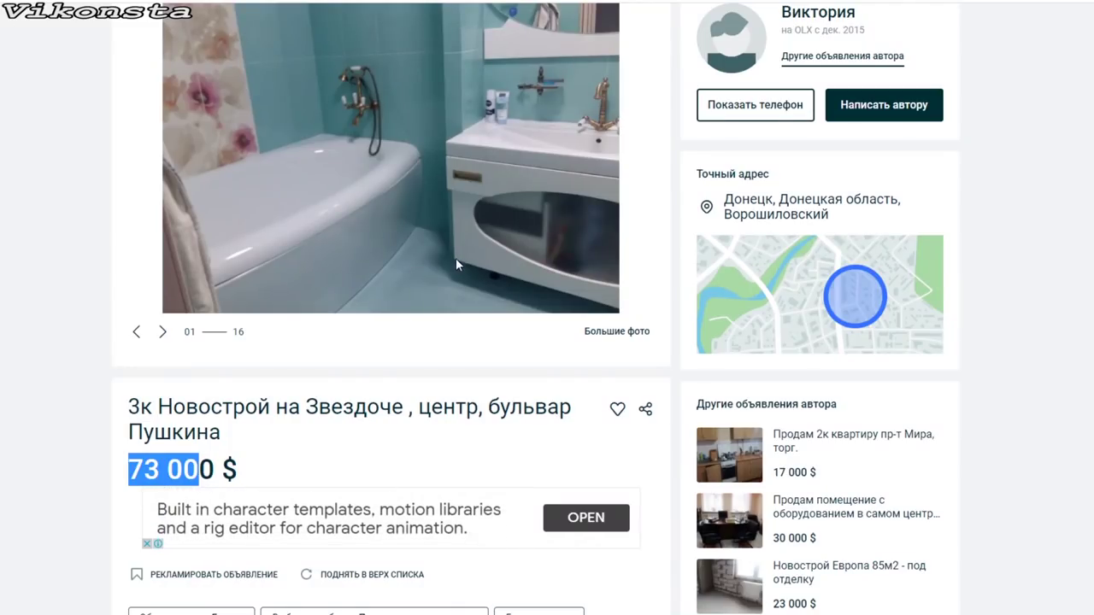
# - Go back to the search results and highlight the prices of the "3к. б-р Пушкина. Сталинка" and "3к. Амстор Ильича" listings
pyautogui.hotkey('alt', 'Left')
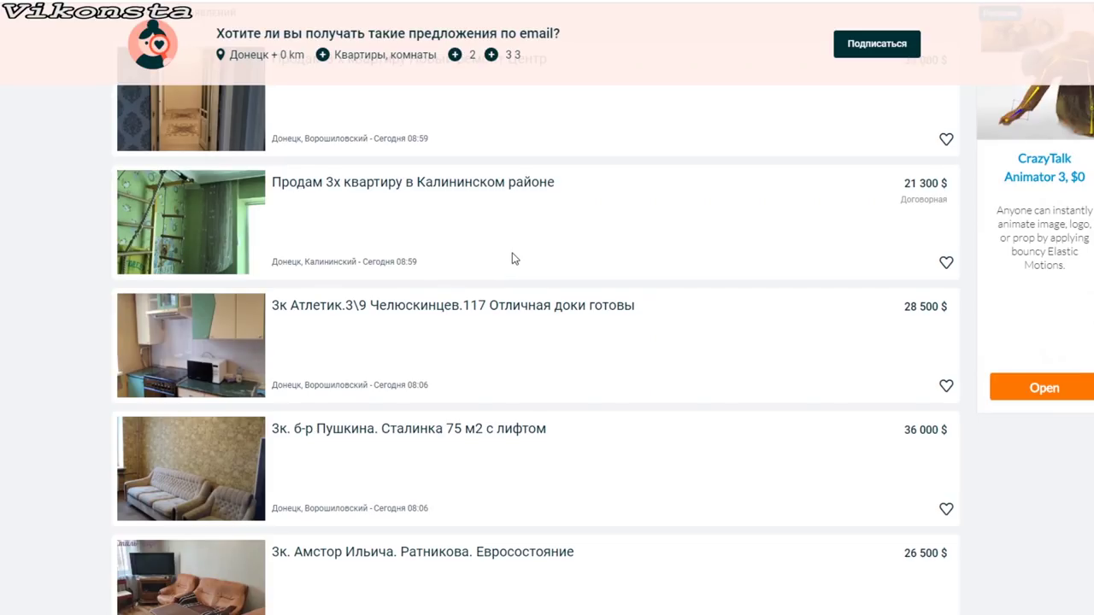
pyautogui.scroll(-1, 516, 258)
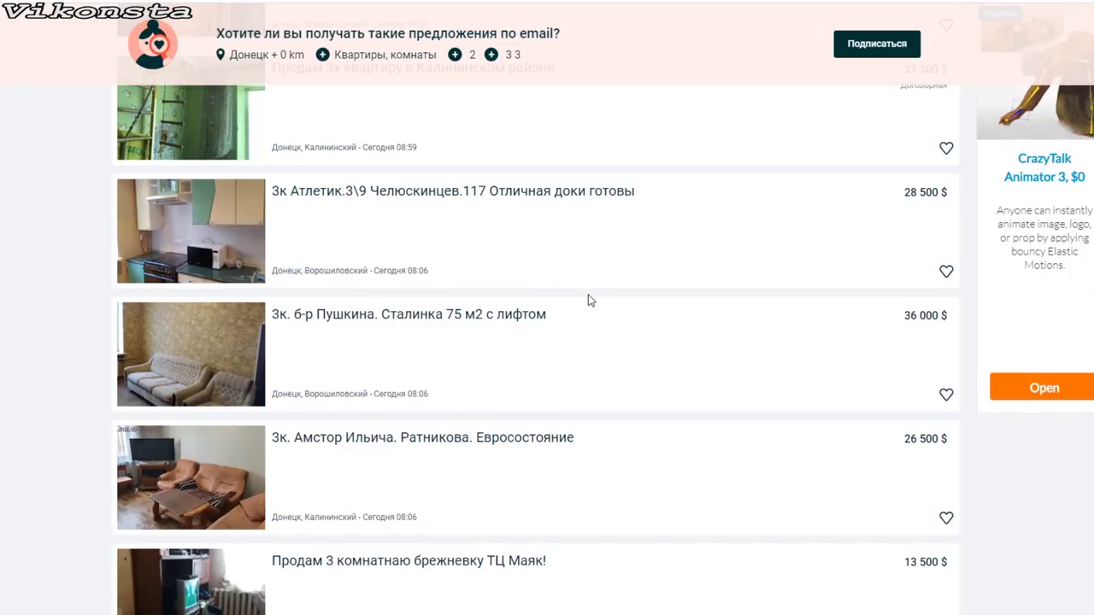
pyautogui.scroll(-1, 588, 300)
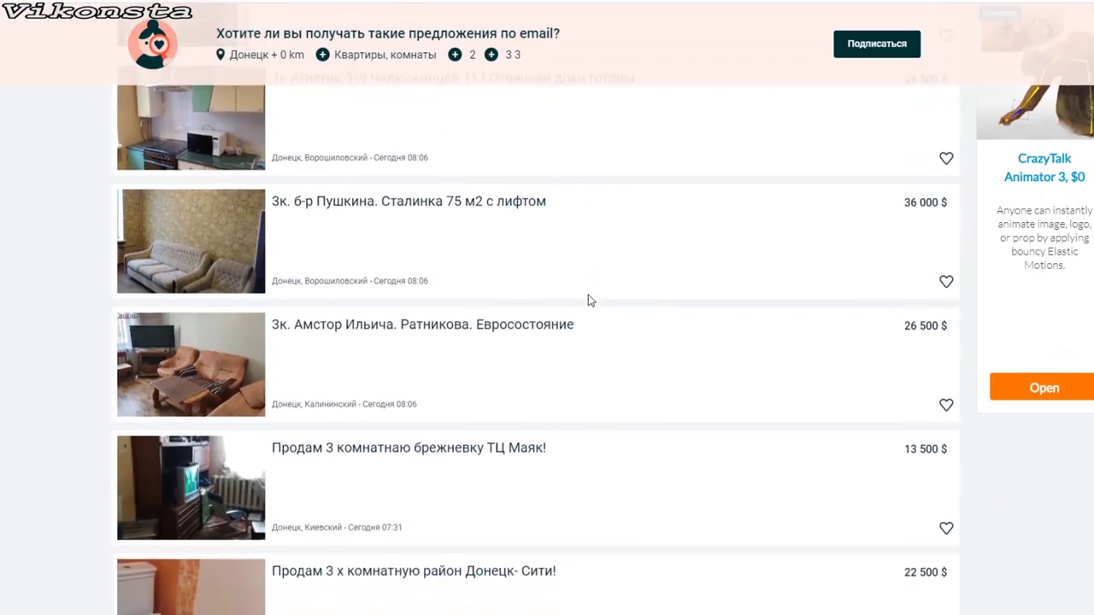
pyautogui.moveTo(907, 205); pyautogui.dragTo(941, 203)
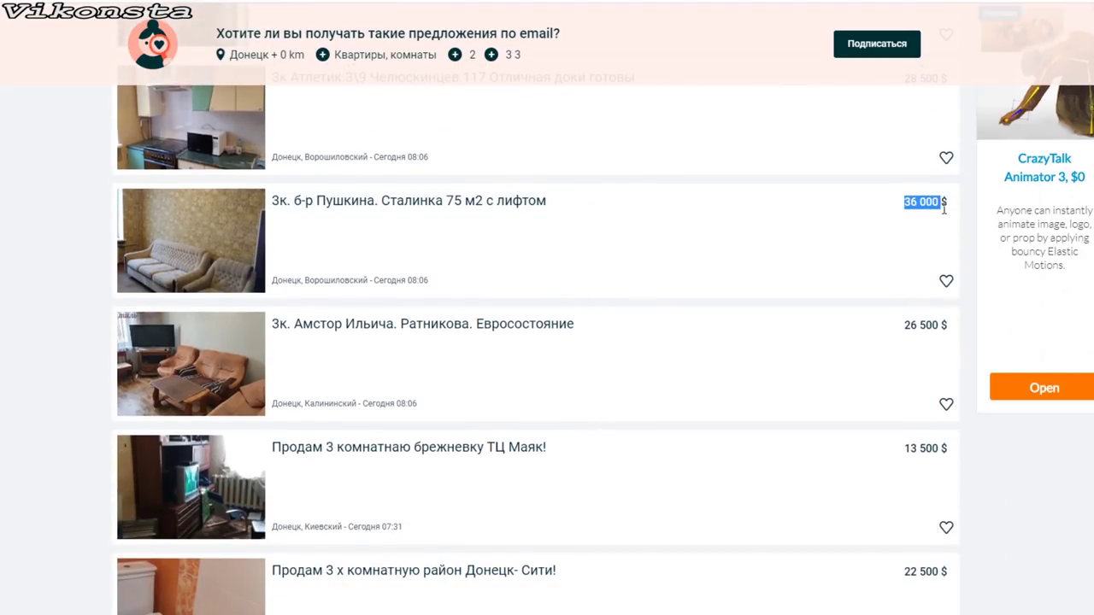
pyautogui.moveTo(904, 325); pyautogui.dragTo(940, 325)
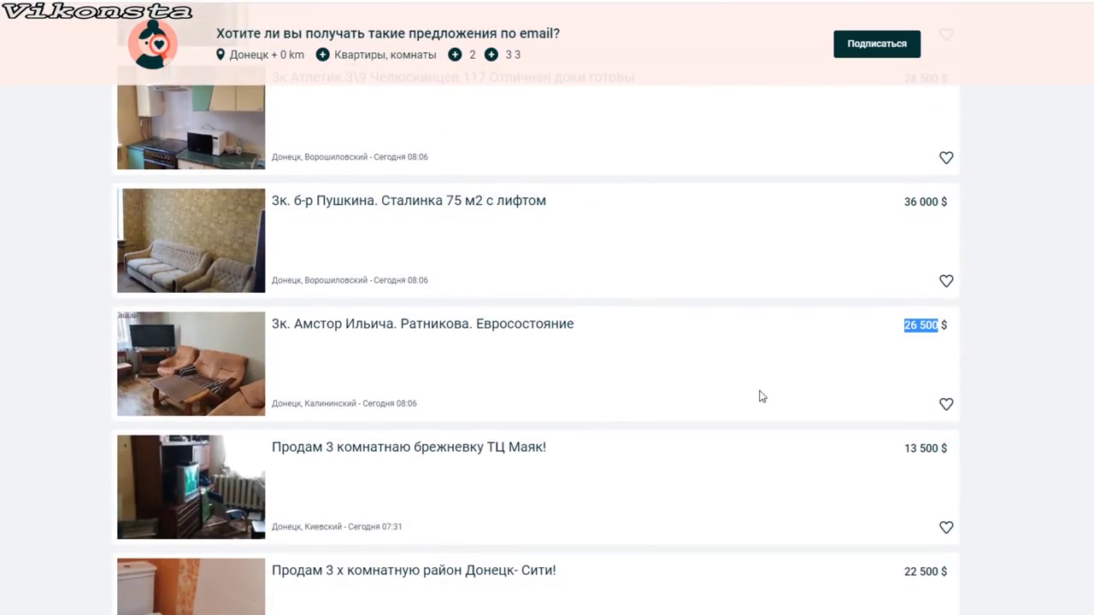
pyautogui.scroll(-1, 584, 385)
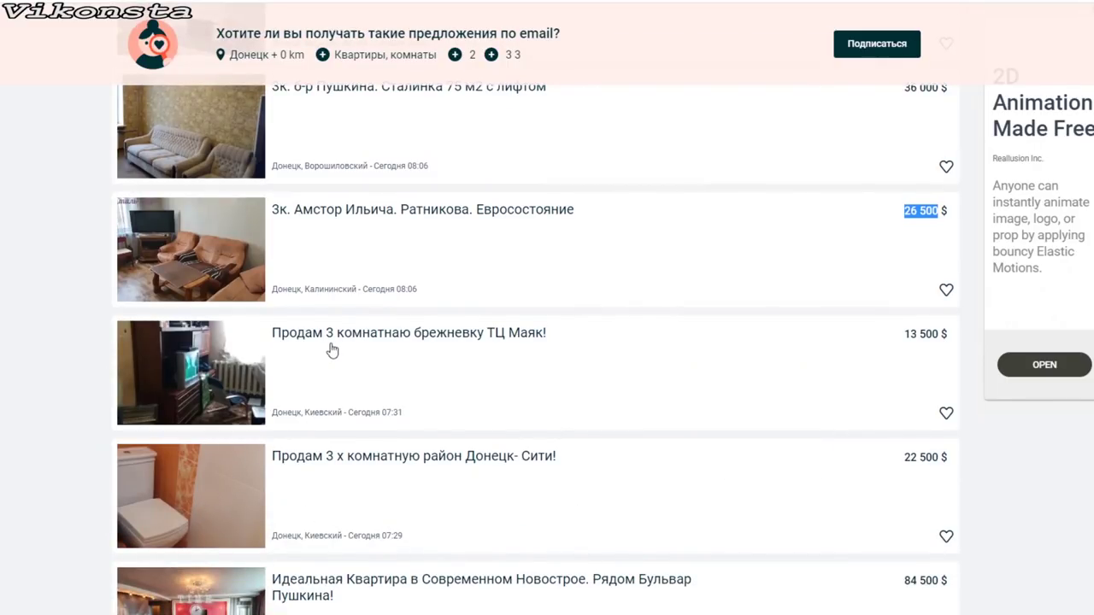
# - Open the "Продам 3 х комнатную район Донецк- Сити!" listing, page through all six enlarged photos and close the gallery
pyautogui.click(381, 303)
pyautogui.click(378, 367)
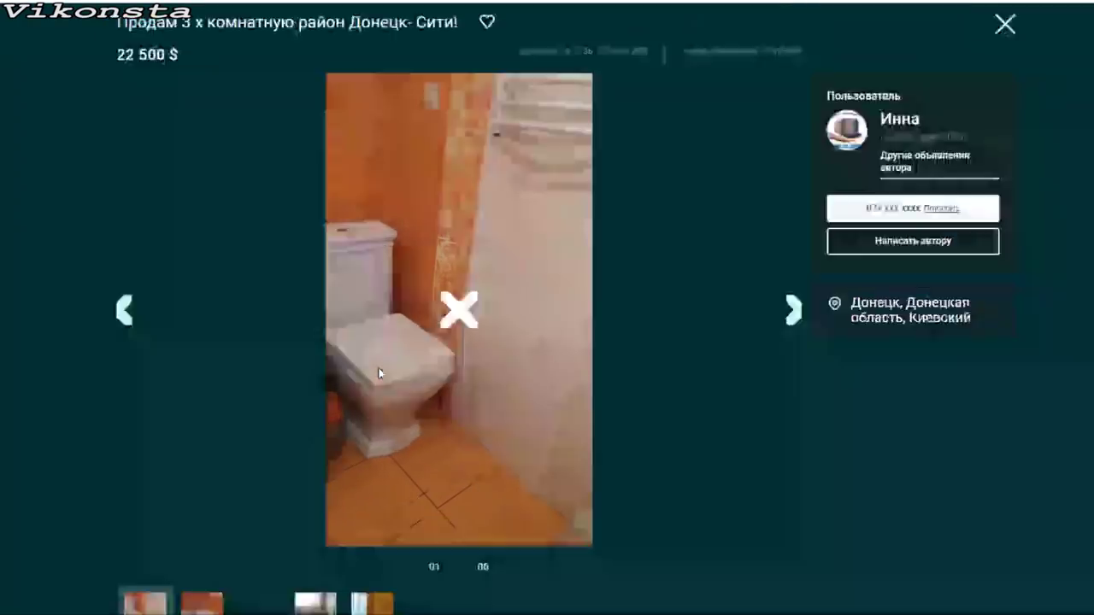
pyautogui.click(794, 312)
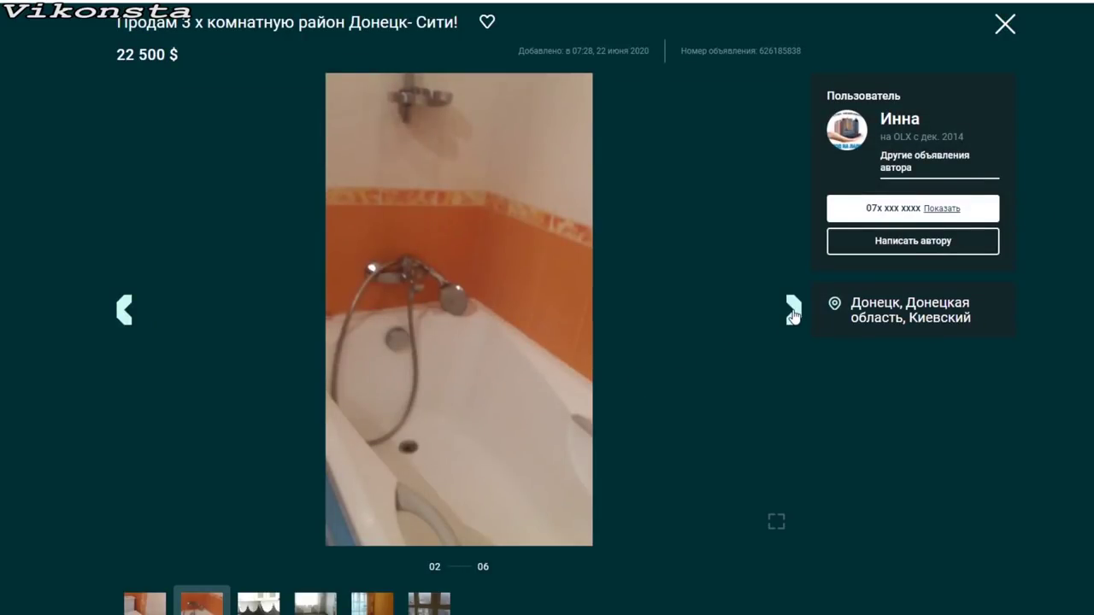
pyautogui.click(793, 313)
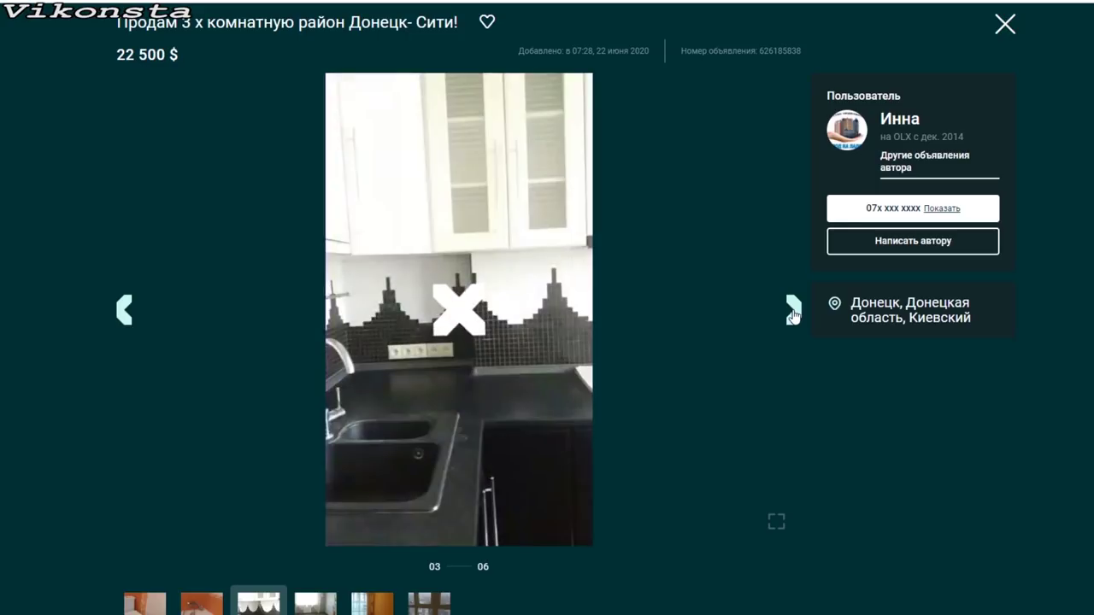
pyautogui.click(793, 313)
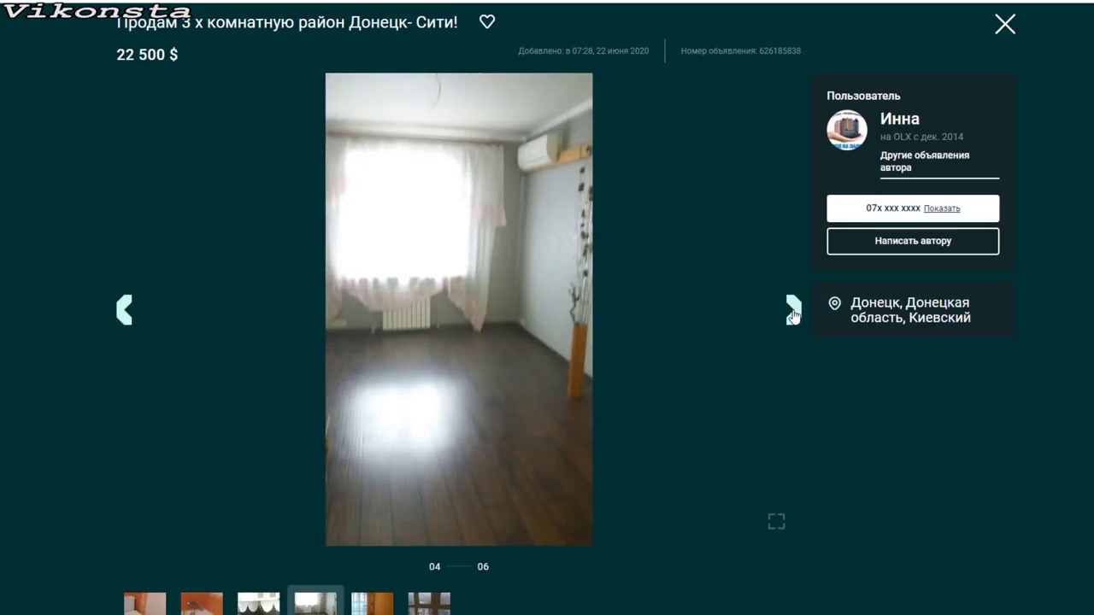
pyautogui.click(793, 313)
pyautogui.click(794, 313)
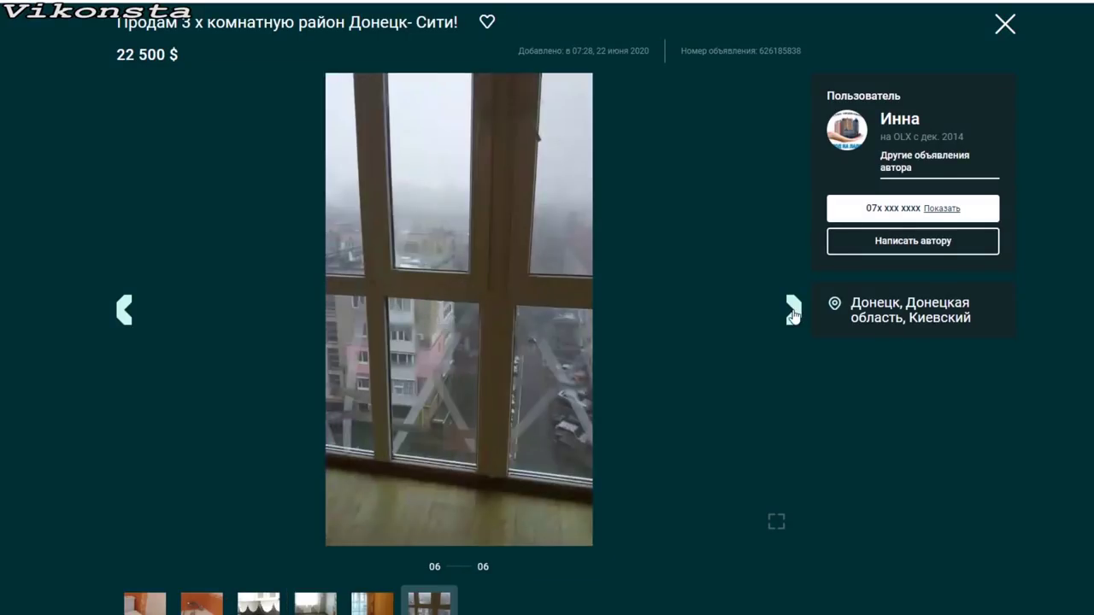
pyautogui.click(1005, 25)
pyautogui.scroll(-3, 593, 310)
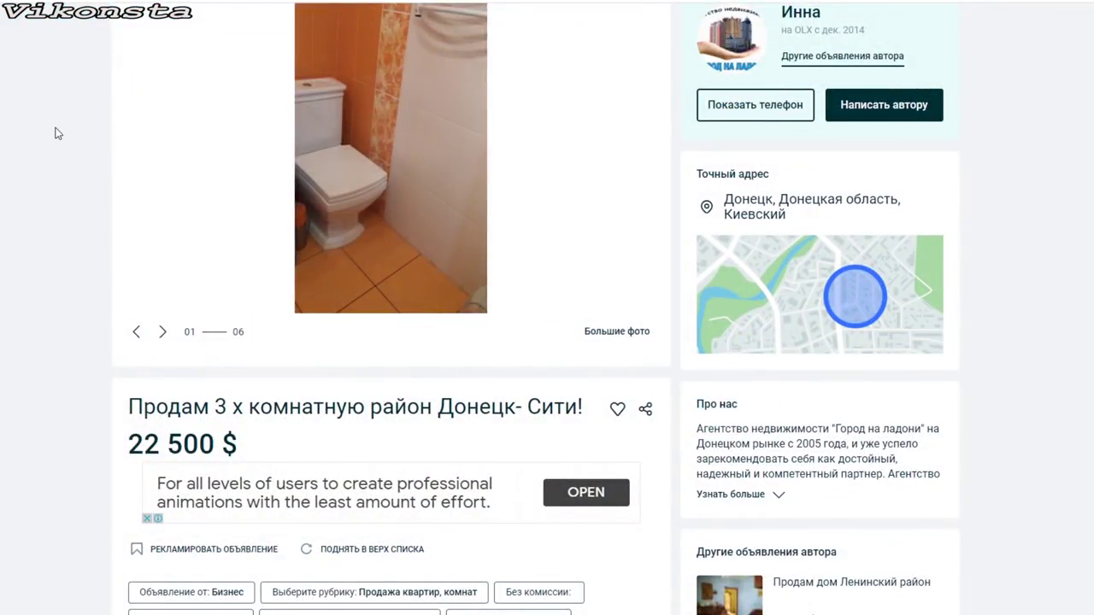
# - Return to the search results and highlight the price of the "Идеальная Квартира в Современном Новострое" listing
pyautogui.hotkey('alt', 'Left')
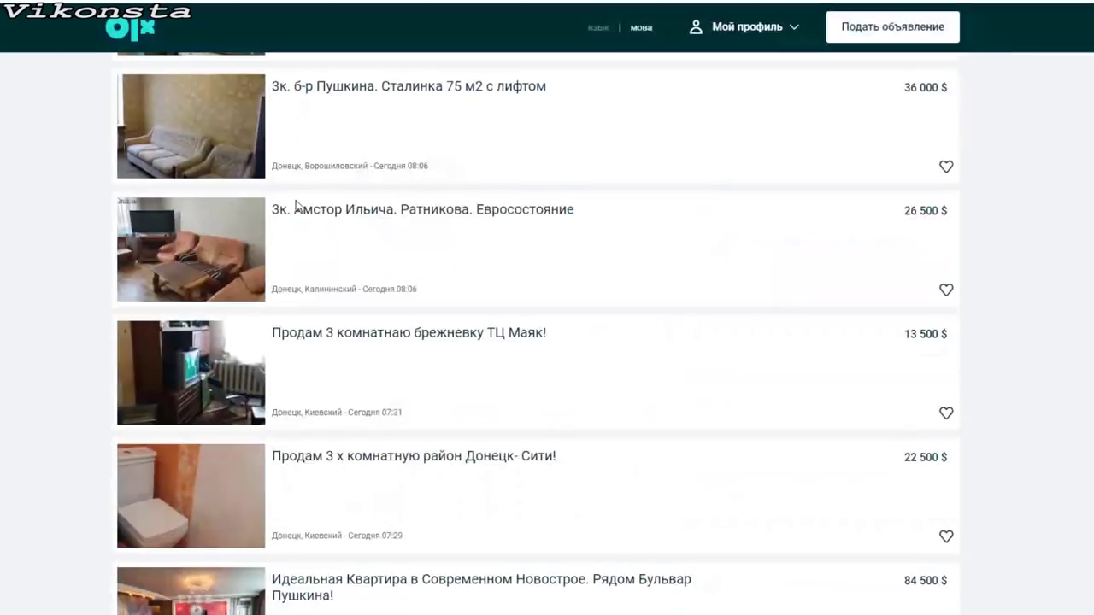
pyautogui.scroll(-3, 914, 355)
pyautogui.moveTo(904, 353); pyautogui.dragTo(932, 353)
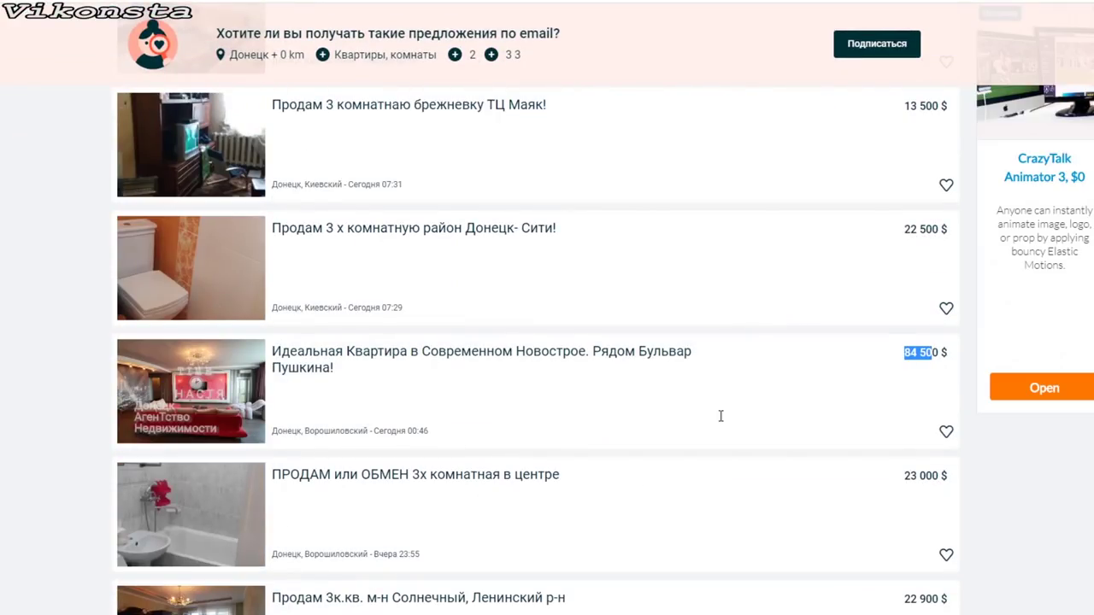
# - Browse further down the results and highlight the title of the "Документы Готовы!!! 3 х комн, Шахтерская площадь" listing
pyautogui.scroll(-2, 691, 407)
pyautogui.scroll(-1, 690, 407)
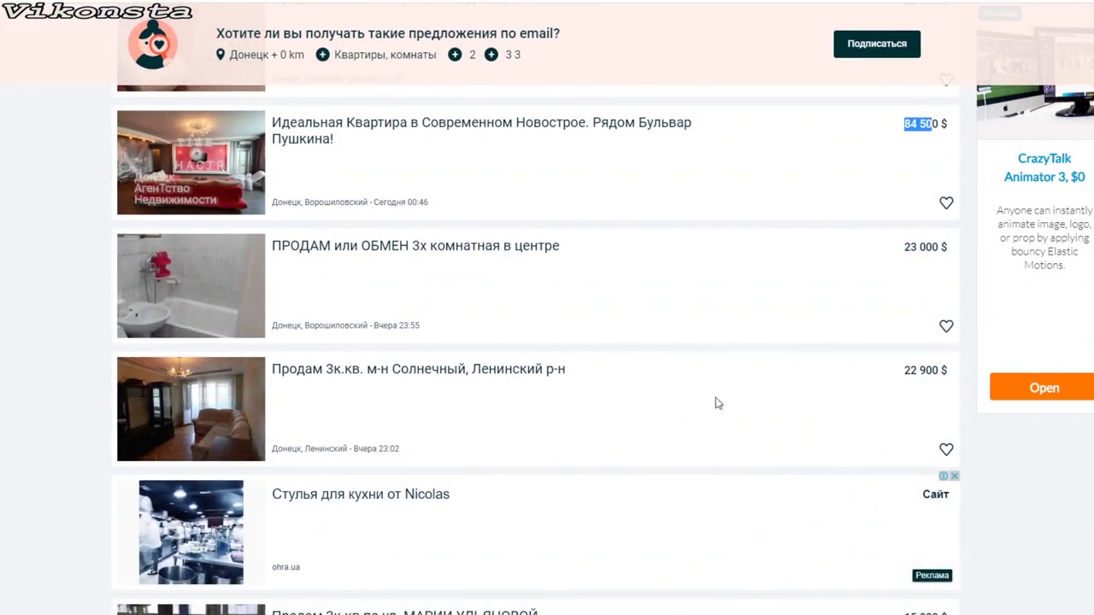
pyautogui.scroll(-3, 715, 403)
pyautogui.scroll(-1, 664, 392)
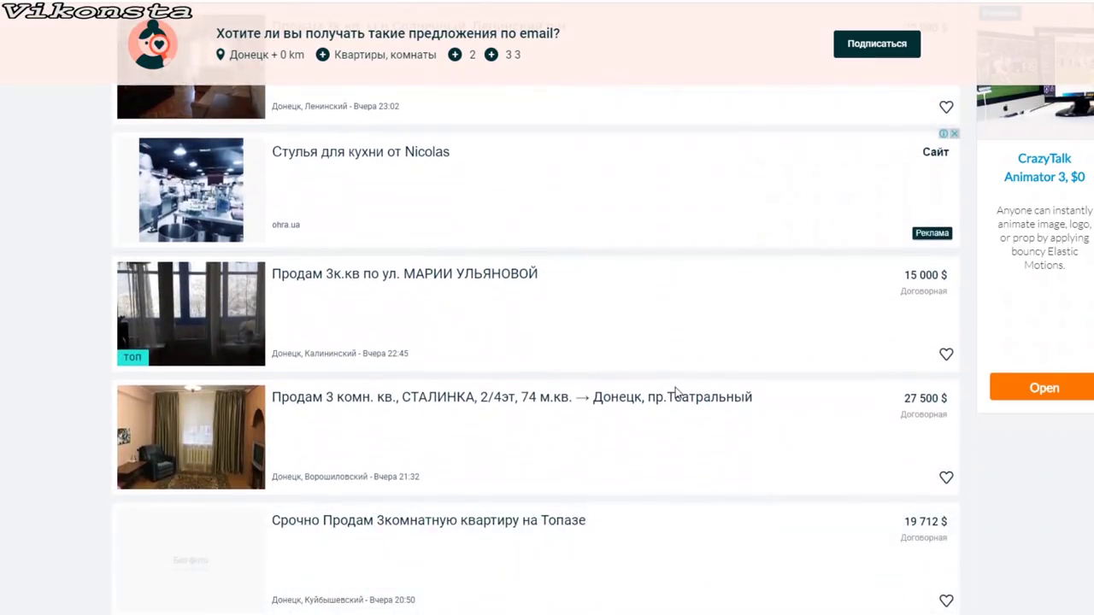
pyautogui.scroll(-2, 678, 394)
pyautogui.scroll(-3, 678, 393)
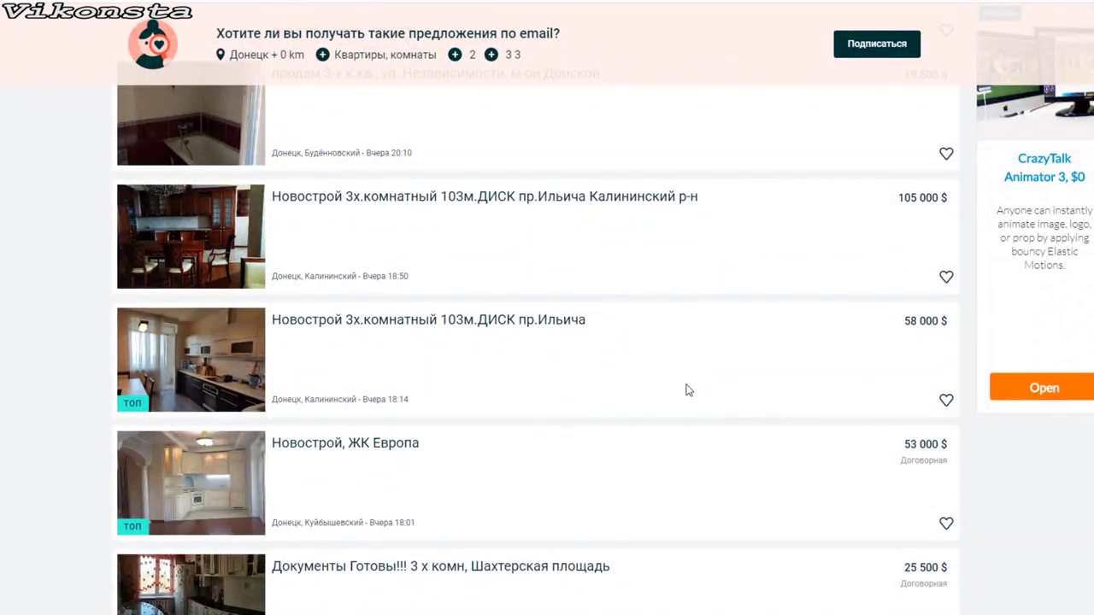
pyautogui.scroll(-1, 680, 393)
pyautogui.moveTo(271, 453); pyautogui.dragTo(610, 454)
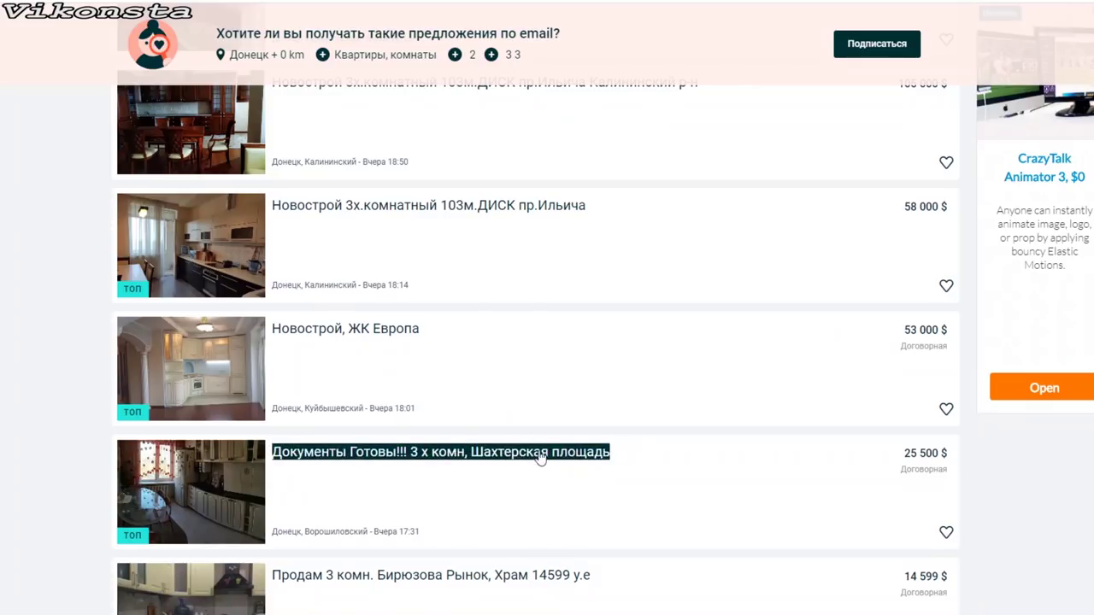
# - Examine the listings from Бирюзова Рынок and ЖК Замковый down to Кинотеатр Звездочка and пл. Бак. Комиссаров
pyautogui.scroll(-2, 576, 457)
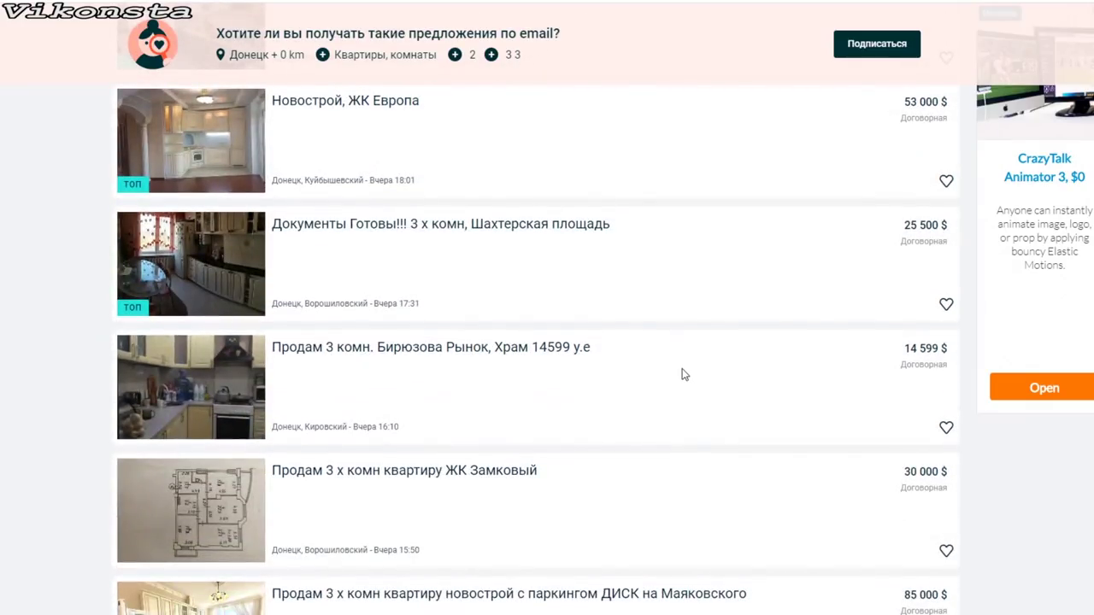
pyautogui.scroll(-2, 624, 368)
pyautogui.tripleClick(626, 366)
pyautogui.scroll(-1, 627, 367)
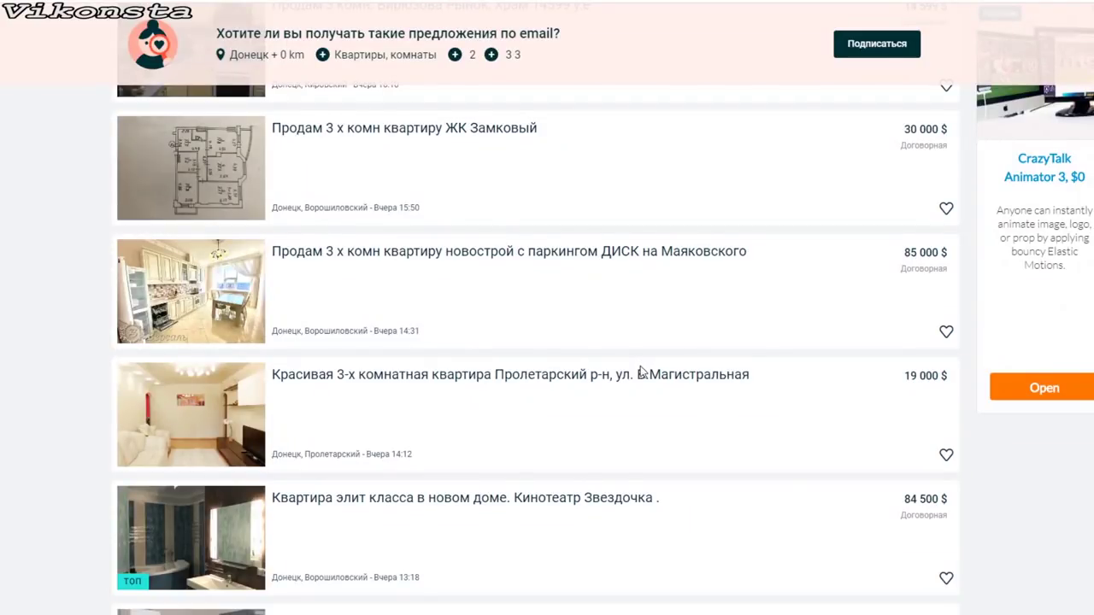
pyautogui.tripleClick(641, 376)
pyautogui.scroll(-2, 641, 380)
pyautogui.click(640, 380)
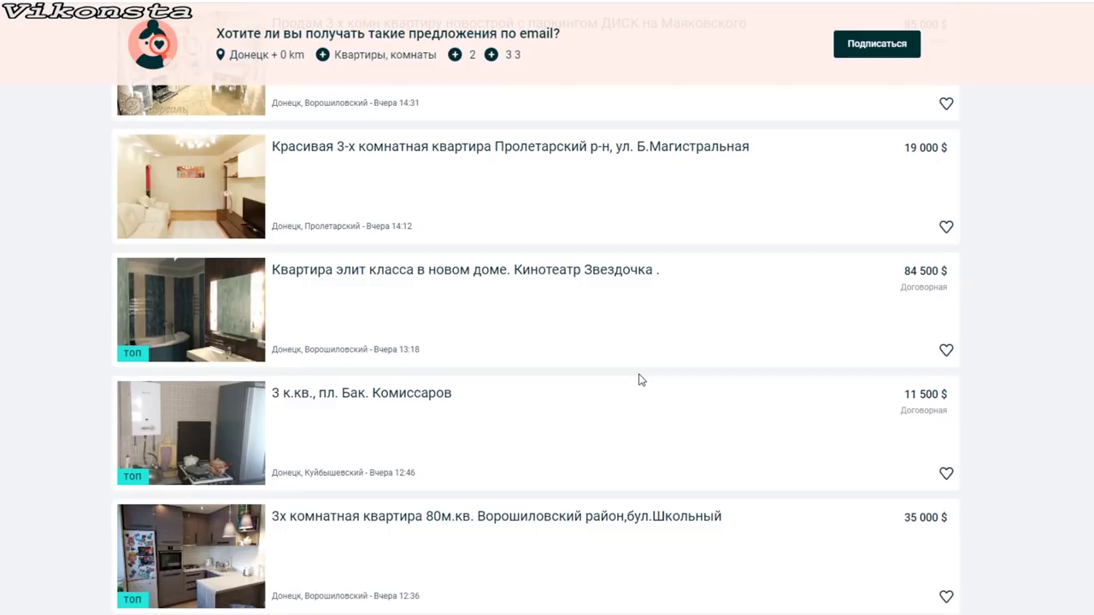
# - Examine the listings from бул.Школьный and Набережная down to the "Нарядная 3-к квартира в кирпичной высотке Куприна Боссе" listing
pyautogui.scroll(-1, 641, 381)
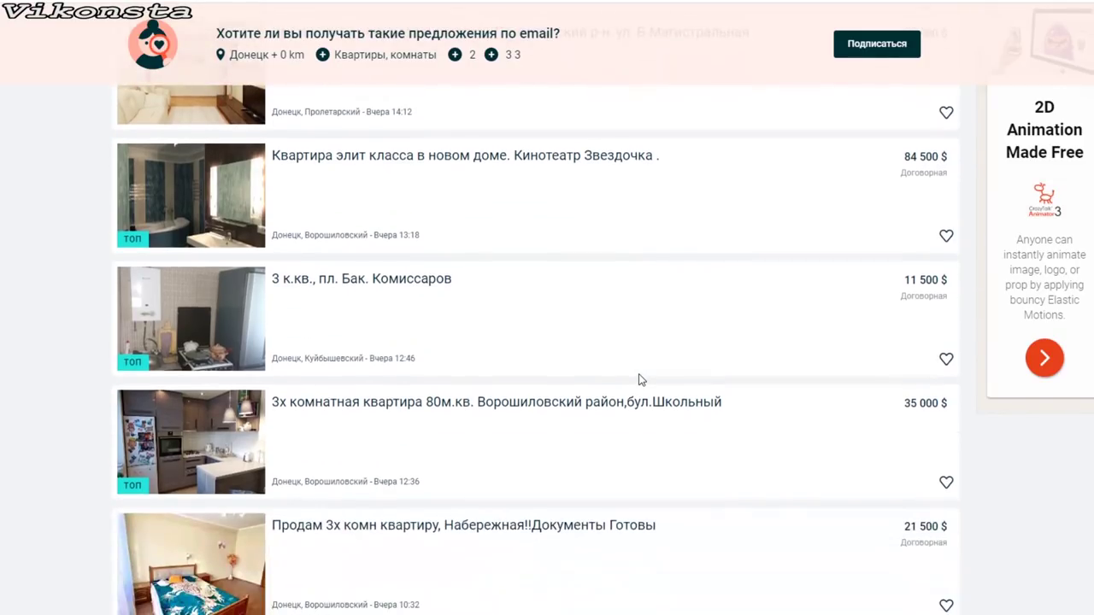
pyautogui.scroll(-2, 642, 380)
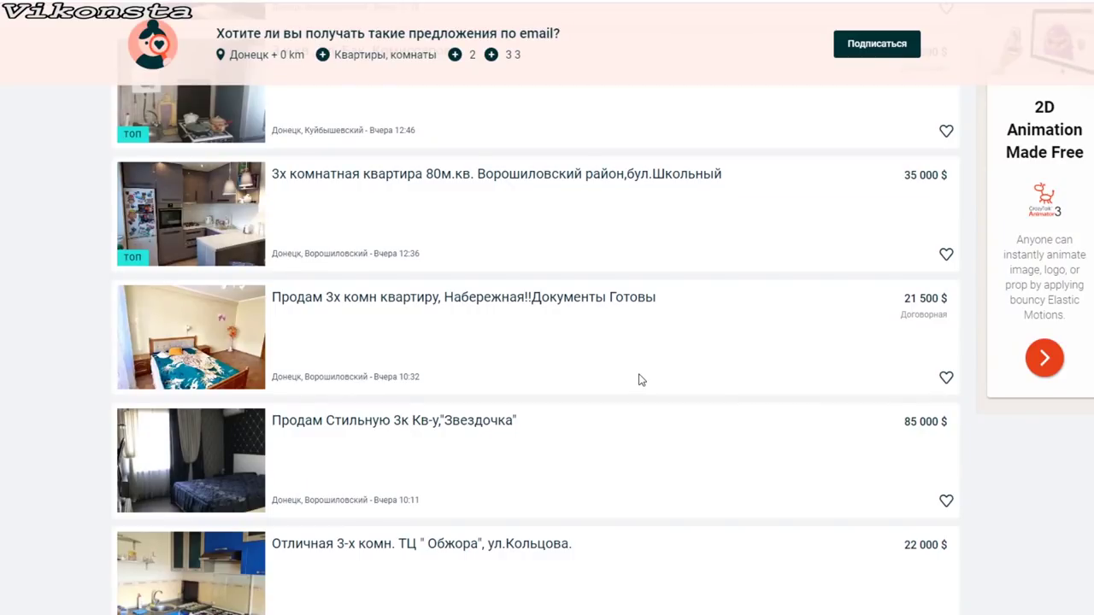
pyautogui.scroll(-4, 640, 381)
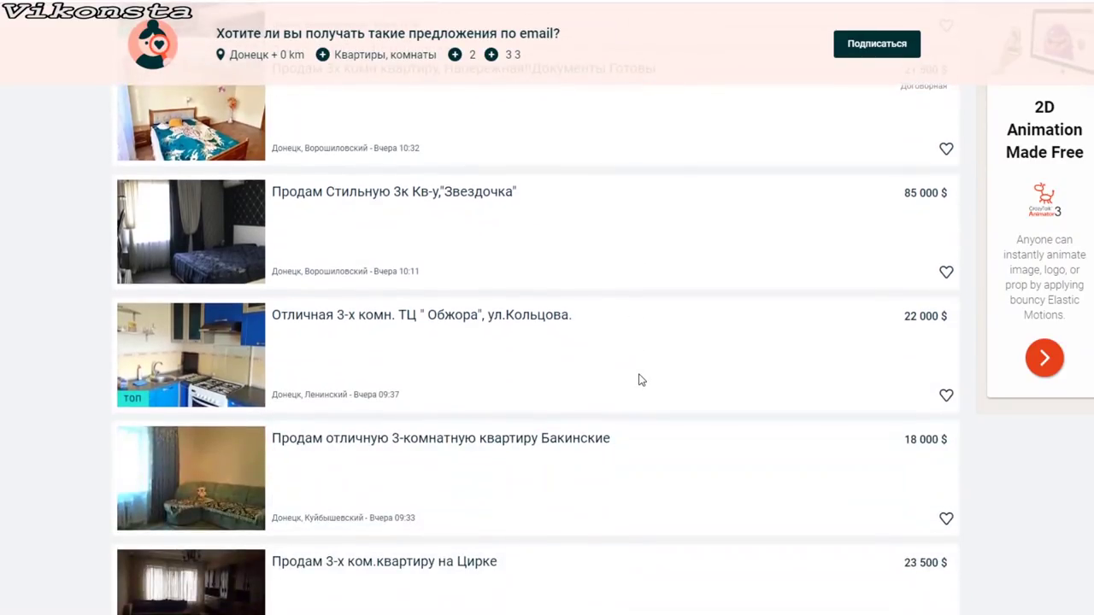
pyautogui.scroll(-1, 641, 380)
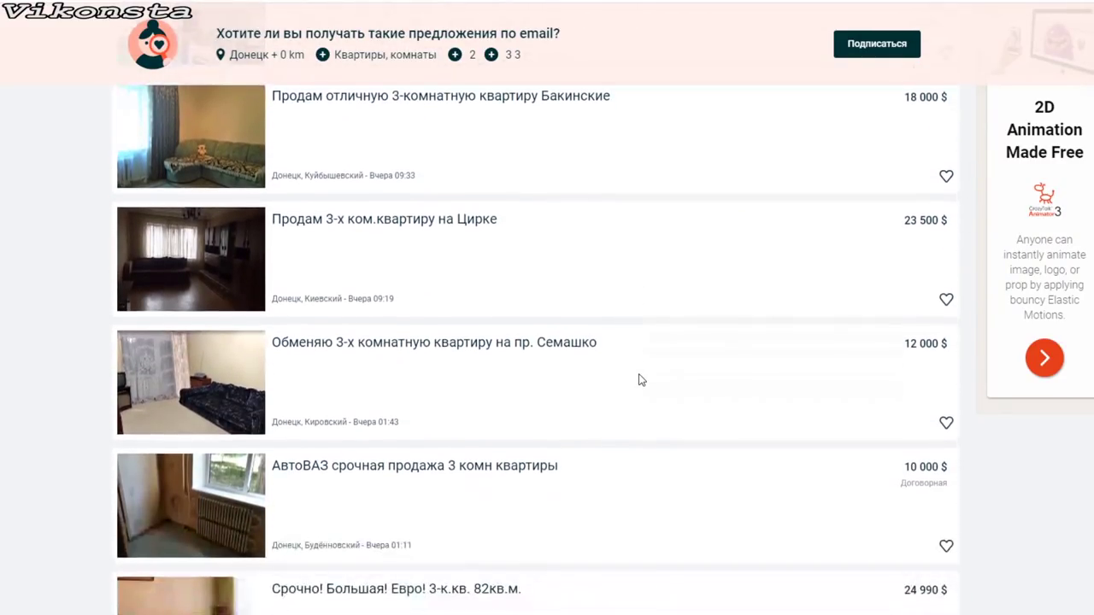
pyautogui.scroll(-4, 641, 380)
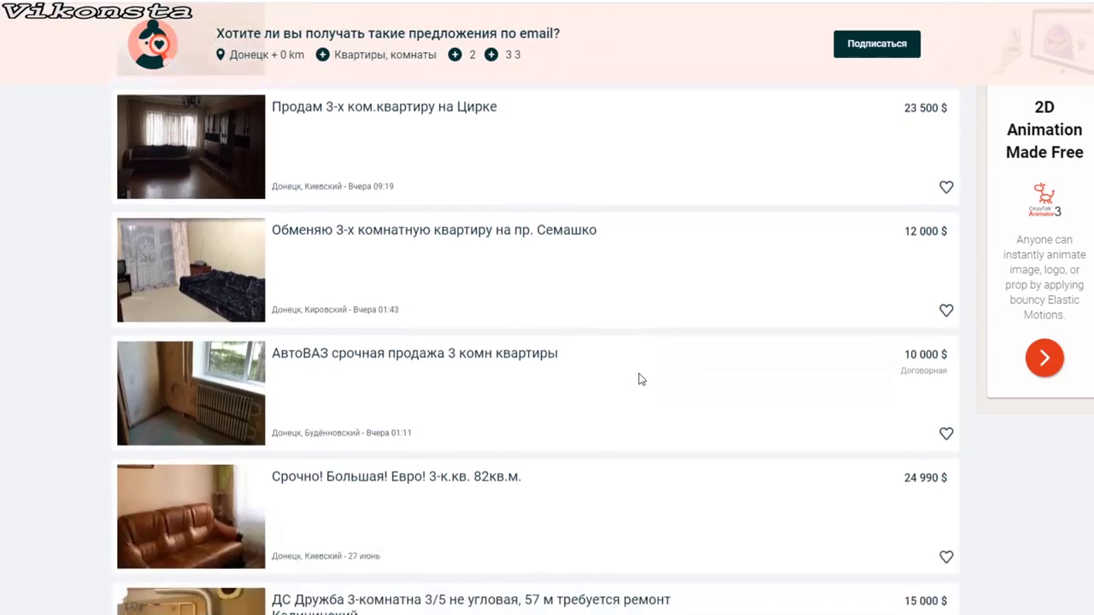
pyautogui.scroll(-2, 641, 380)
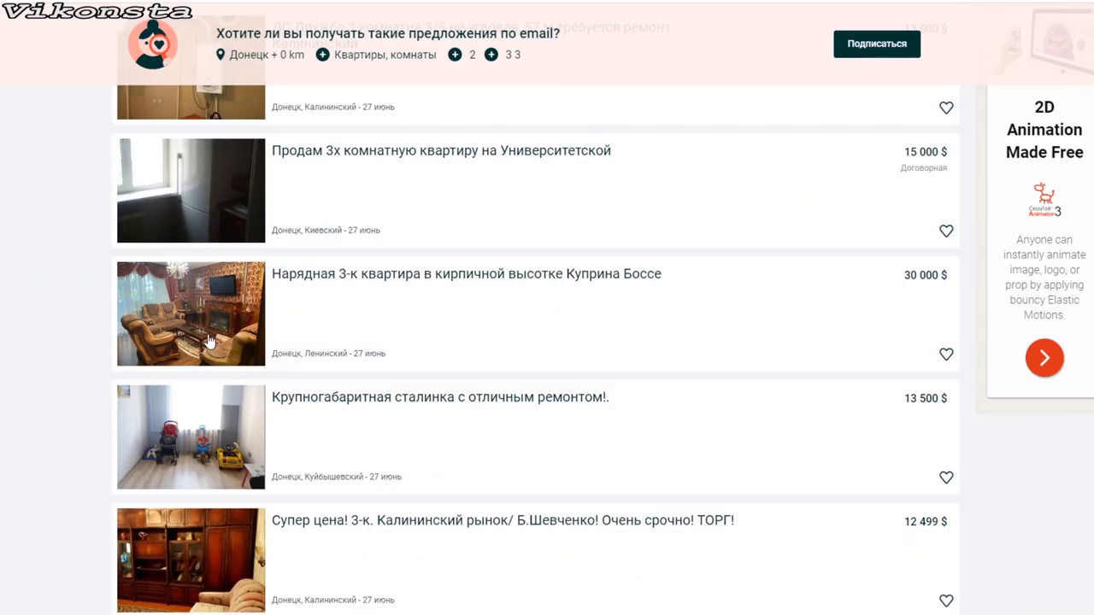
# - Open the "Нарядная 3-к квартира в кирпичной высотке Куприна Боссе" listing and page through its enlarged photos up to the tenth
pyautogui.click(490, 348)
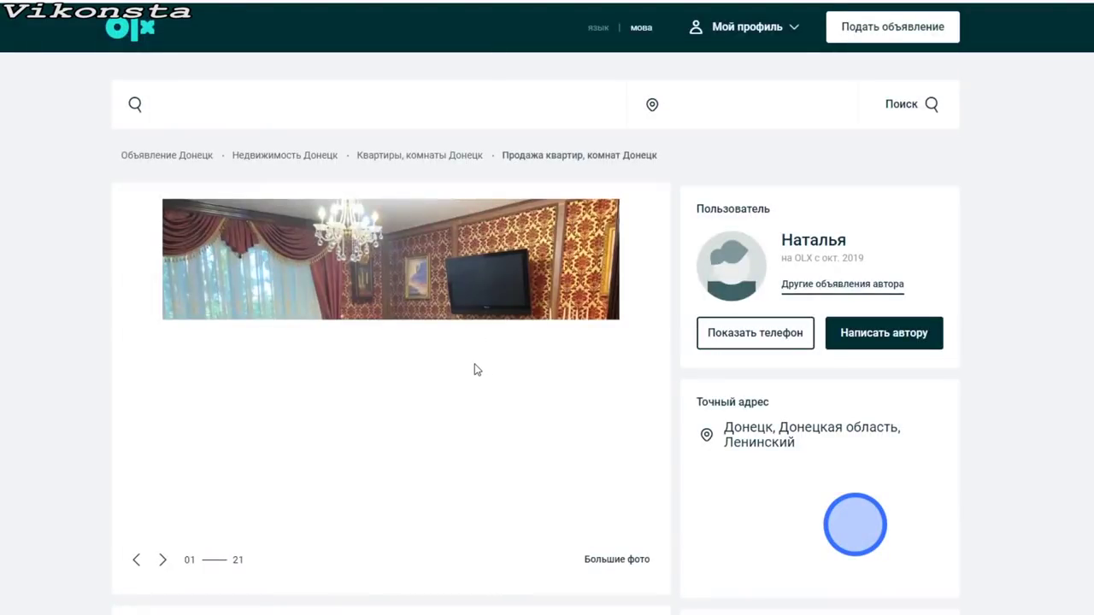
pyautogui.click(457, 353)
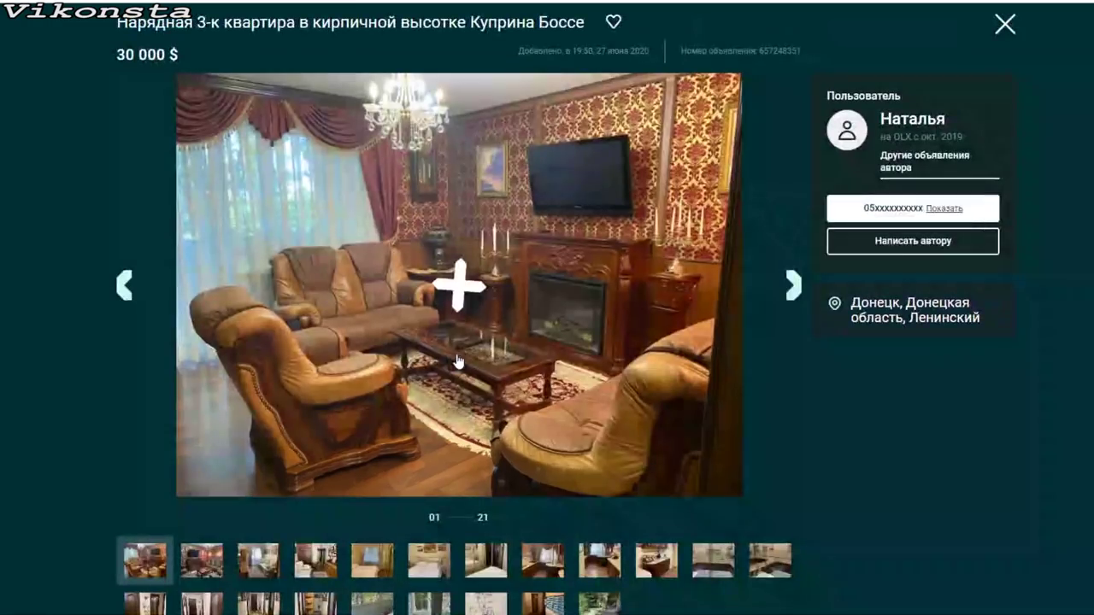
pyautogui.click(793, 295)
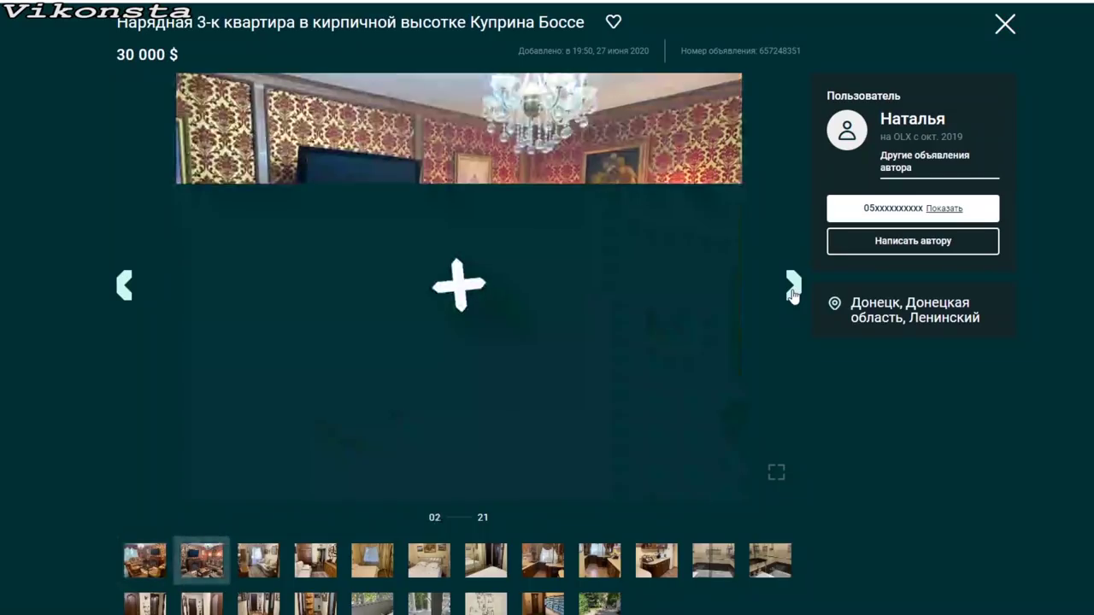
pyautogui.click(793, 295)
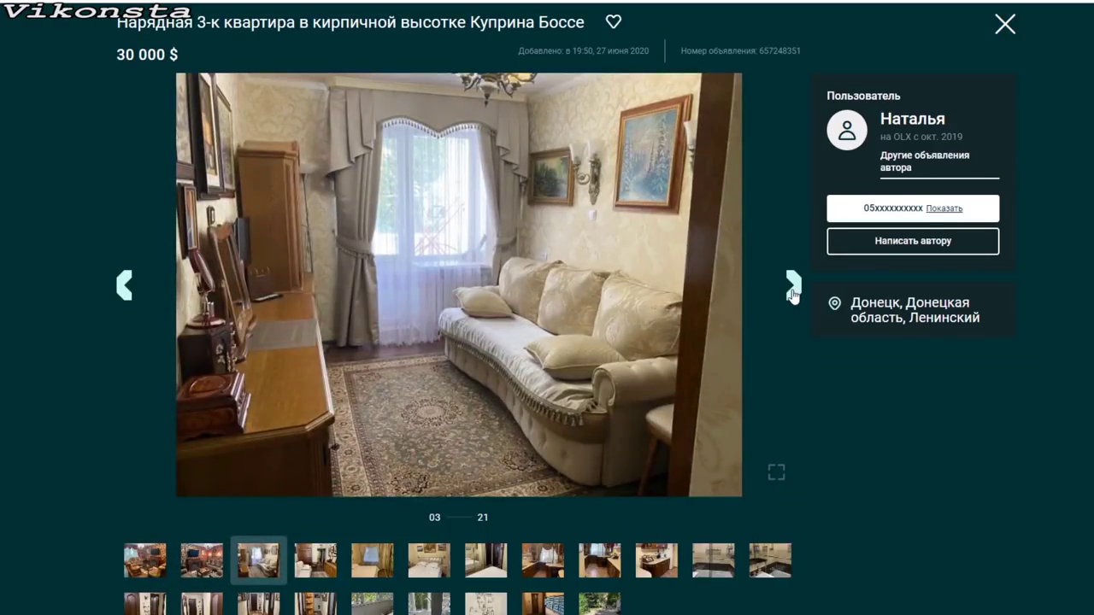
pyautogui.click(793, 295)
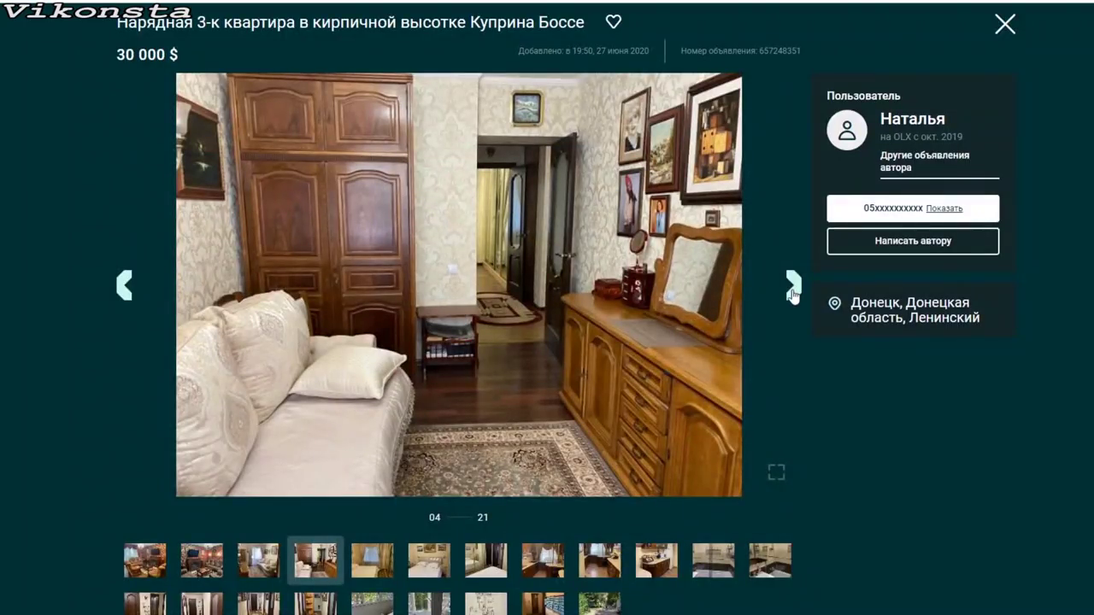
pyautogui.click(794, 295)
pyautogui.click(793, 295)
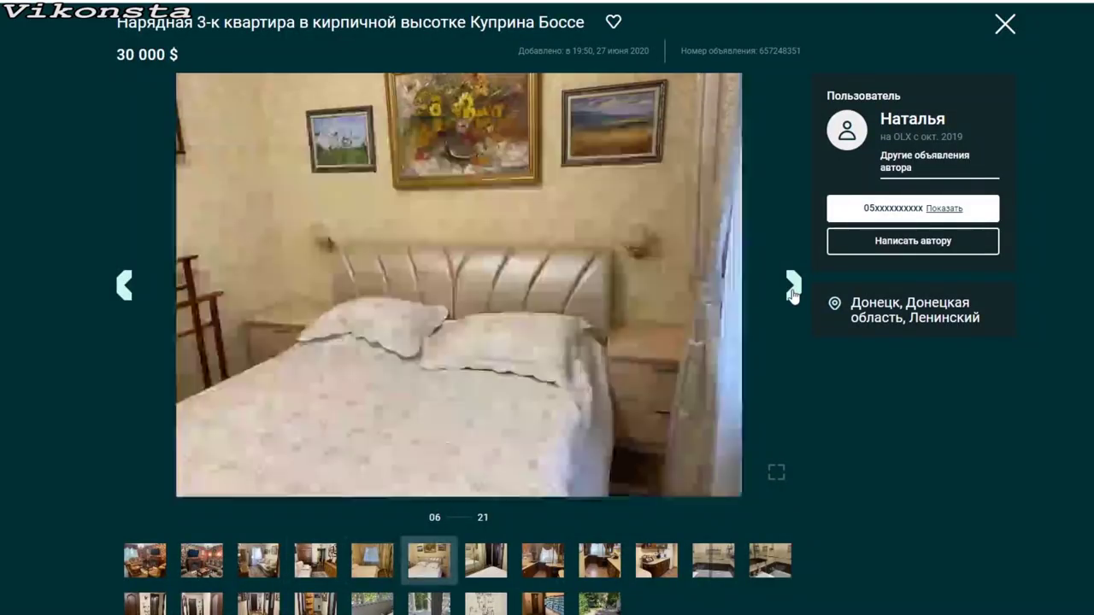
pyautogui.click(794, 295)
pyautogui.click(794, 295)
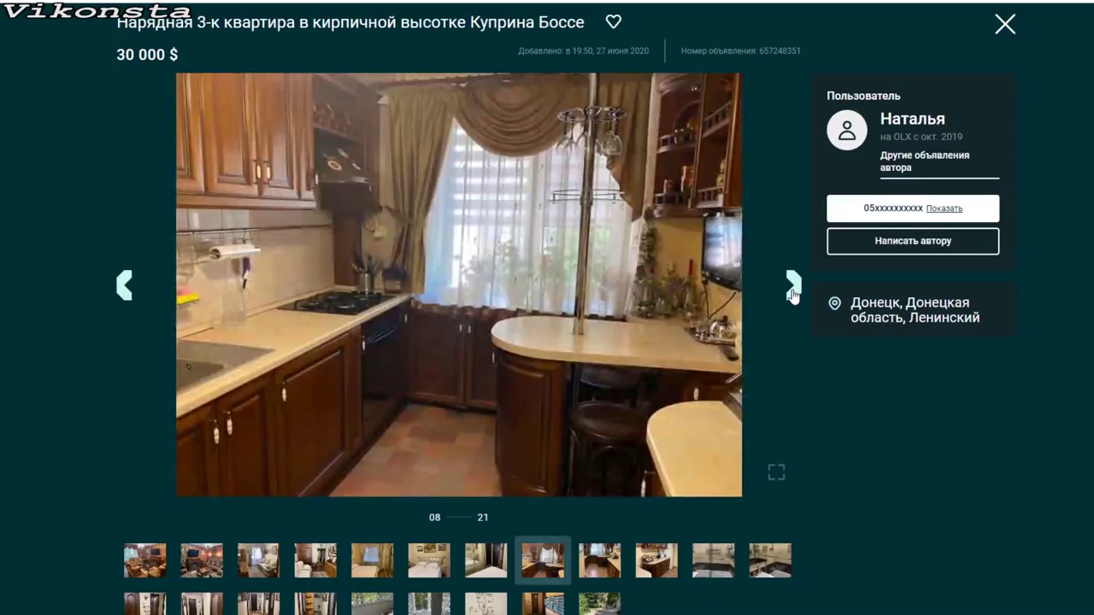
pyautogui.click(794, 295)
pyautogui.click(794, 295)
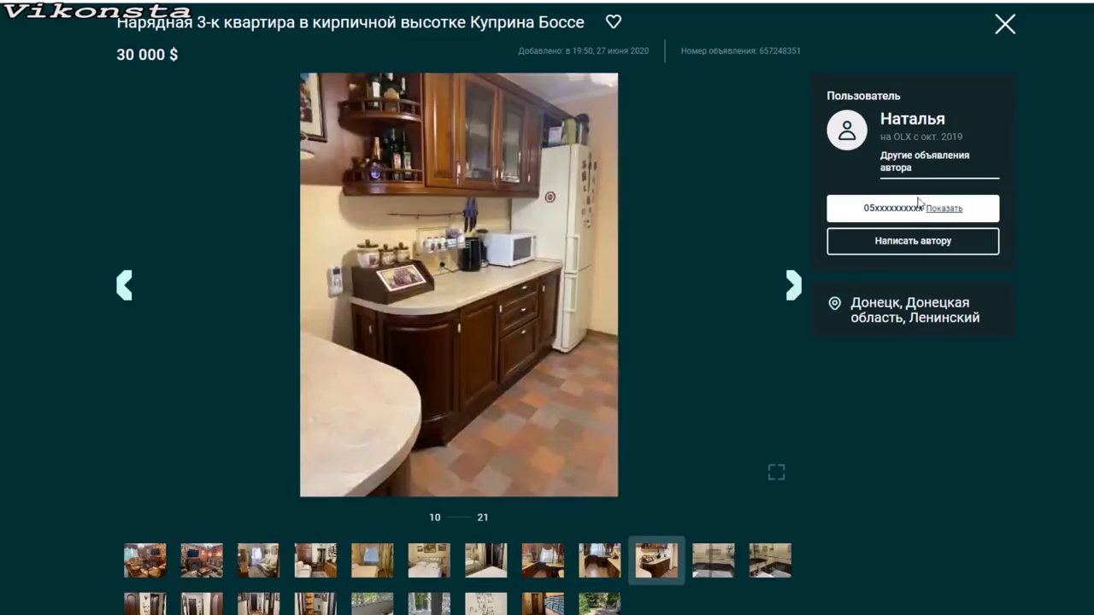
# - Leave the enlarged photos, switch to the Книга workbook in Excel, and enter 34000 as the average price for ДОНЕЦК
pyautogui.click(1004, 25)
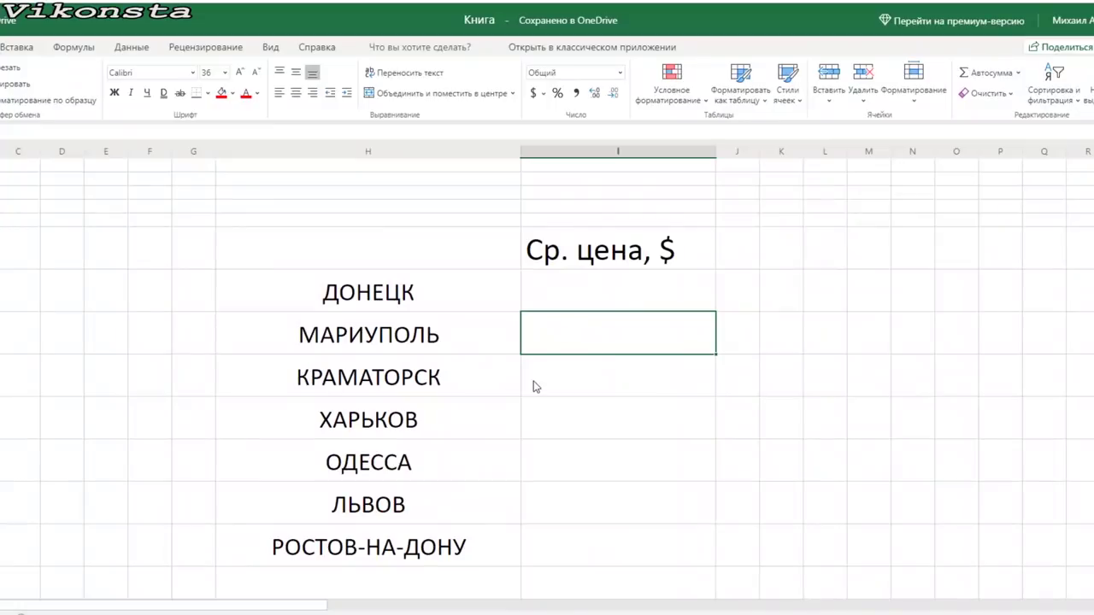
pyautogui.click(617, 300)
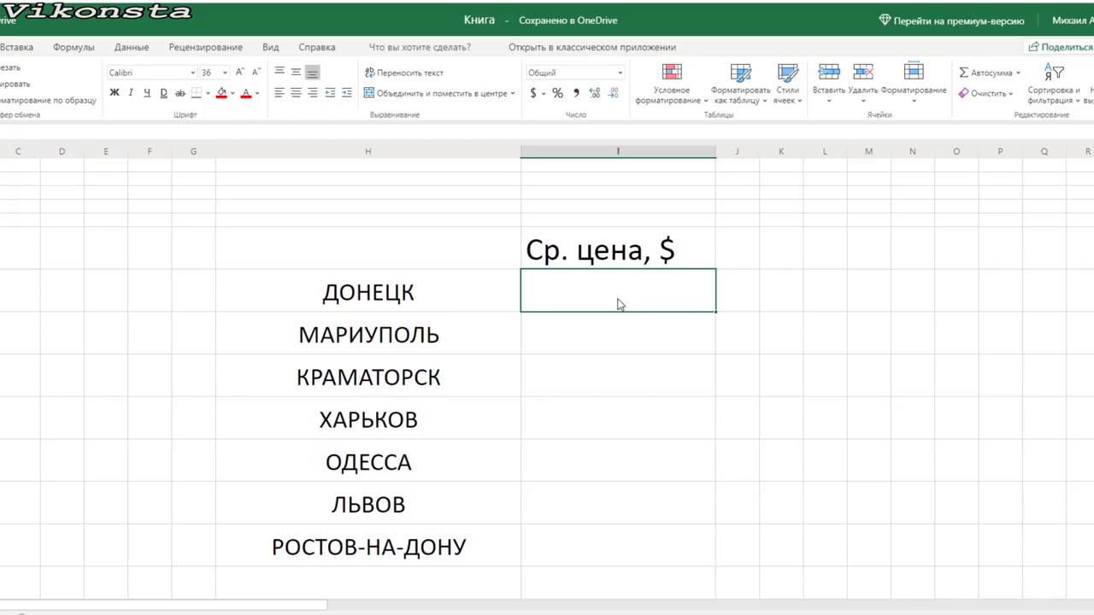
pyautogui.write('34')
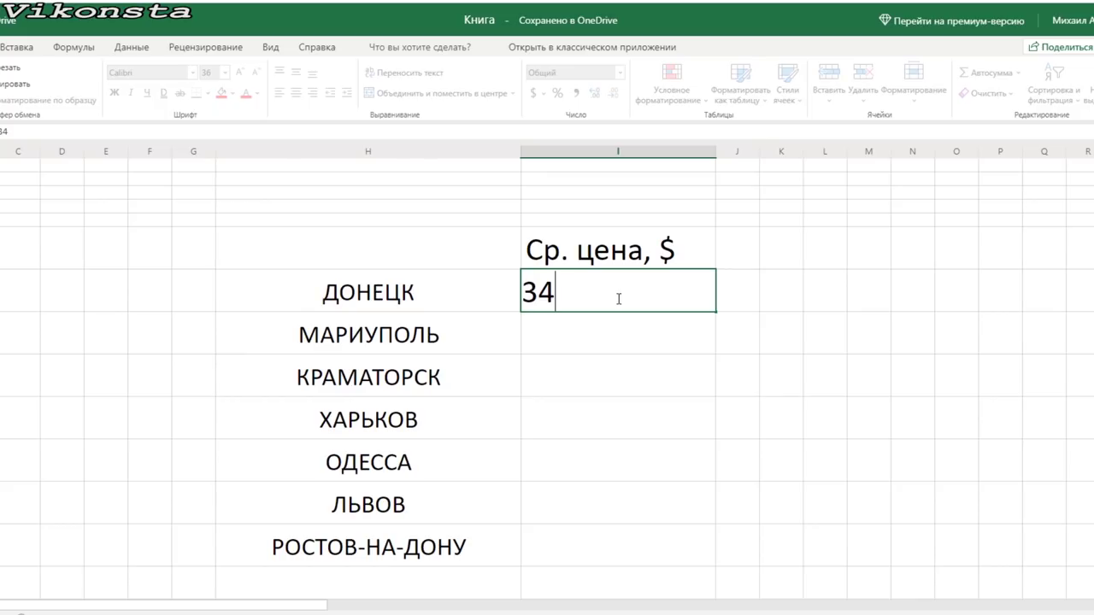
pyautogui.press('BackSpace')
pyautogui.press('BackSpace')
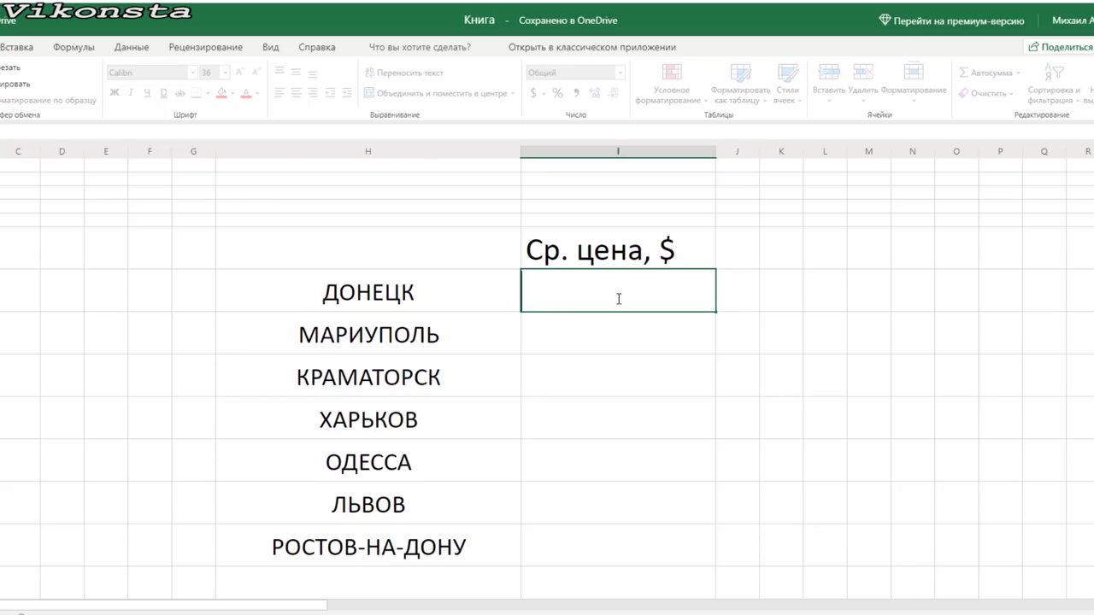
pyautogui.write('34000')
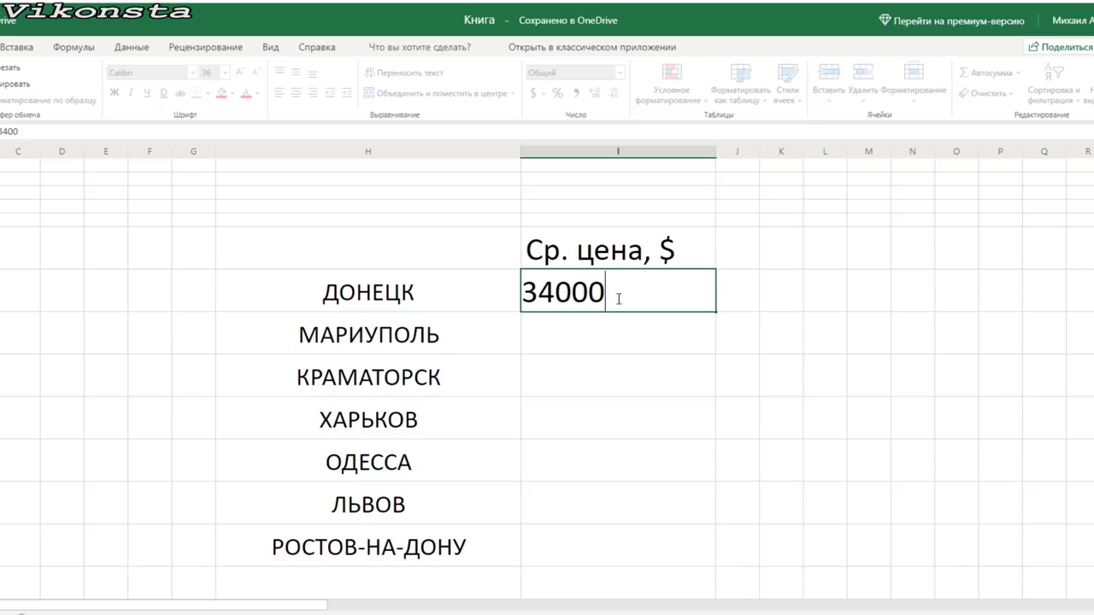
pyautogui.press('Return')
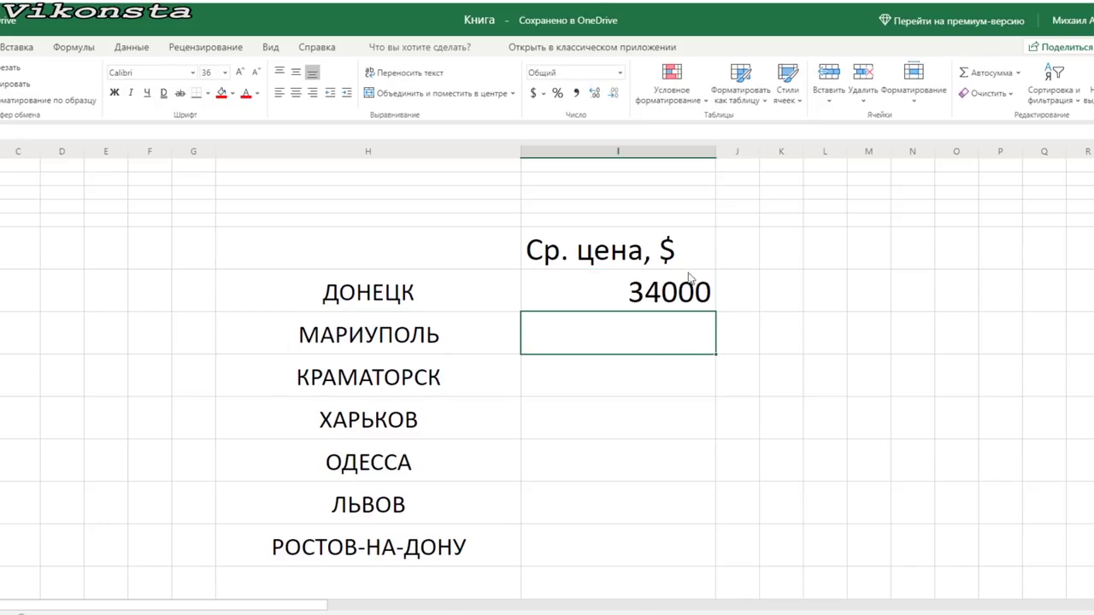
# - Center the ДОНЕЦК average price horizontally in its cell
pyautogui.click(663, 293)
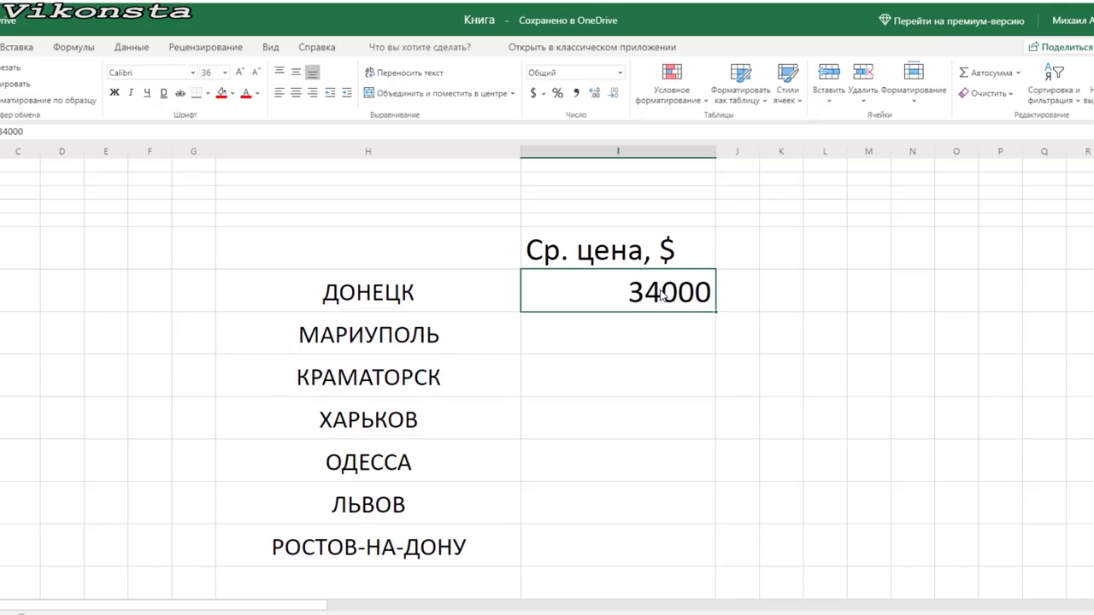
pyautogui.click(296, 93)
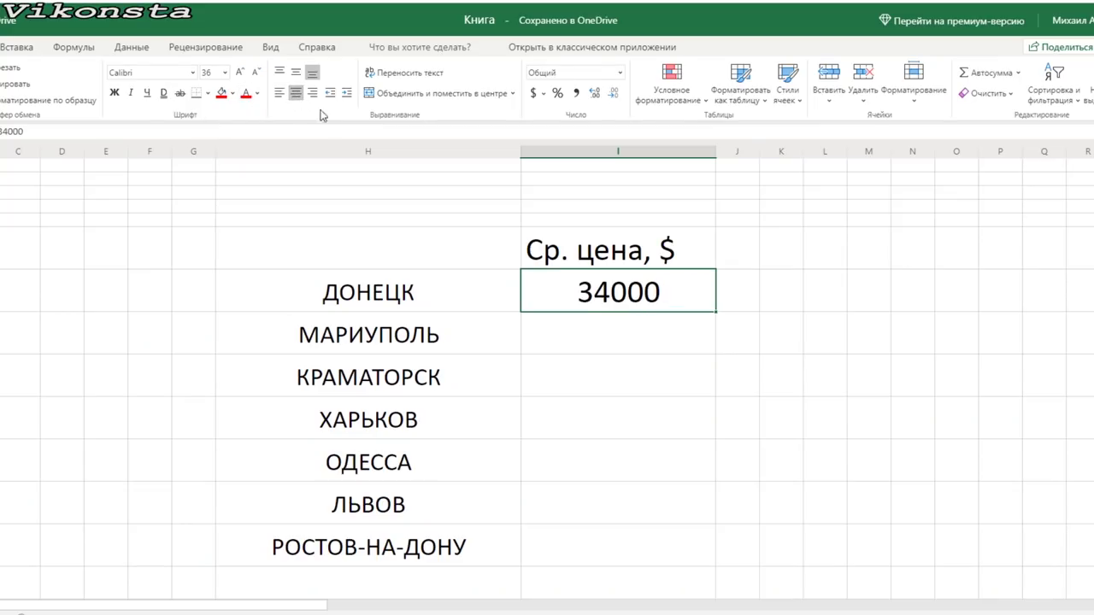
pyautogui.click(644, 339)
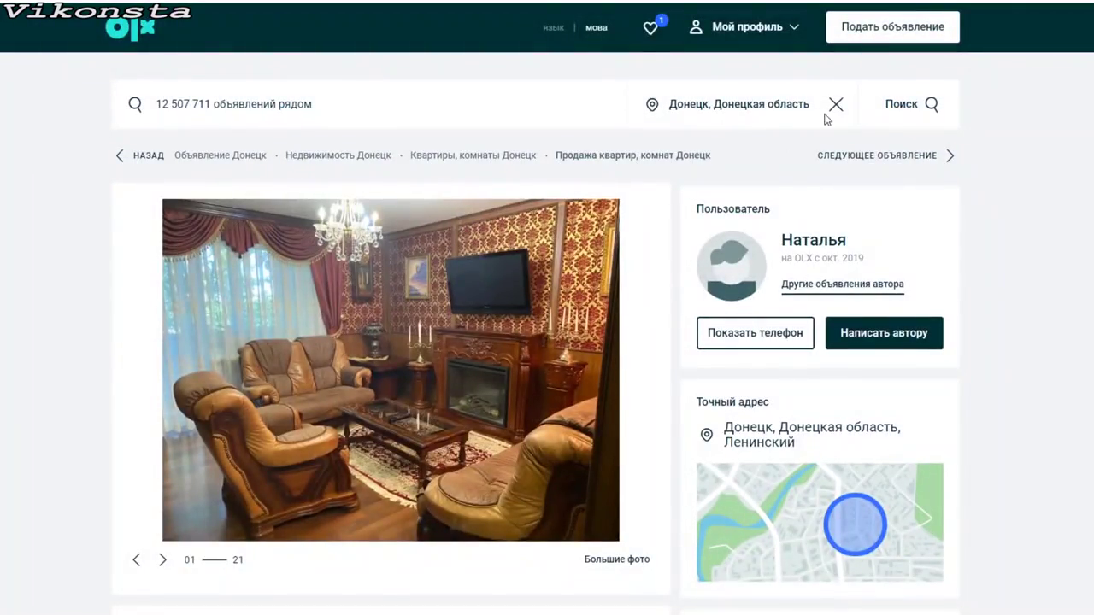
# - Switch back to OLX and search with the location set to Мариуполь, Донецкая область
pyautogui.click(812, 104)
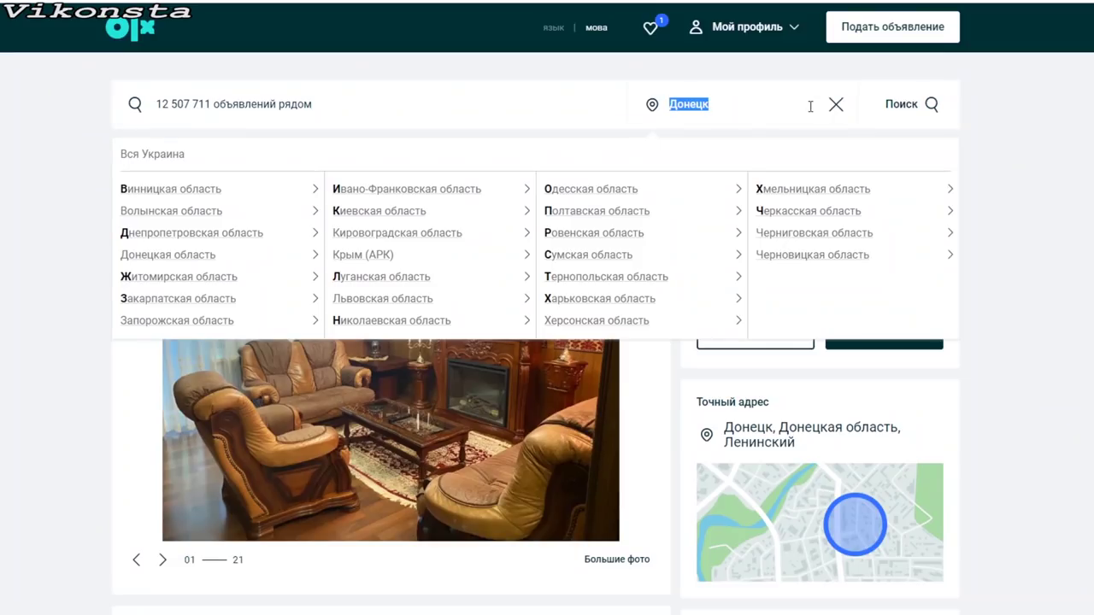
pyautogui.write('МАру')
pyautogui.press('BackSpace')
pyautogui.write('иуполь')
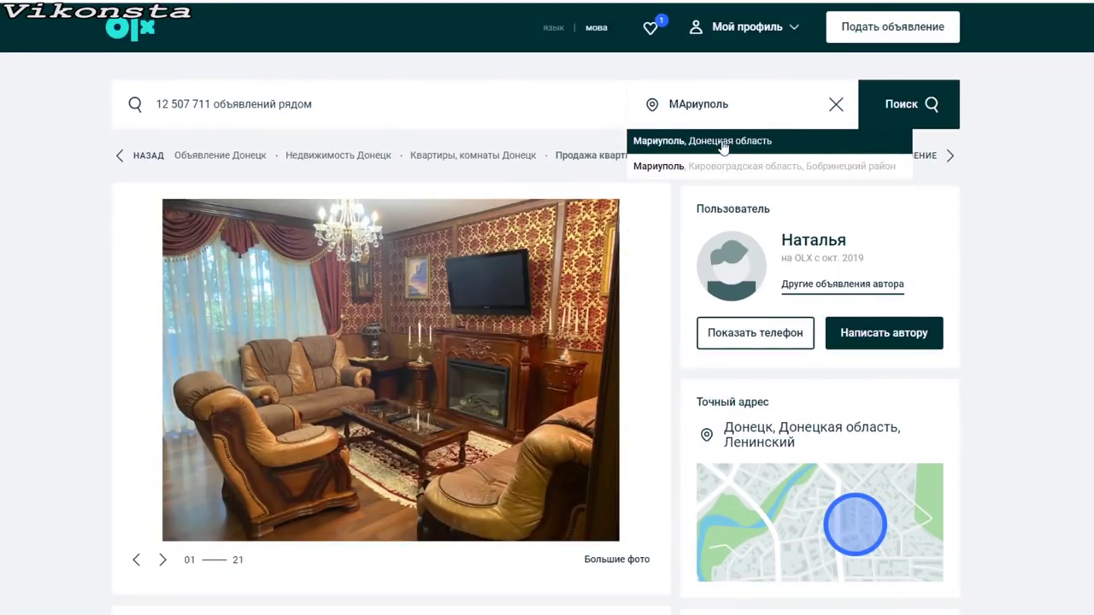
pyautogui.click(721, 140)
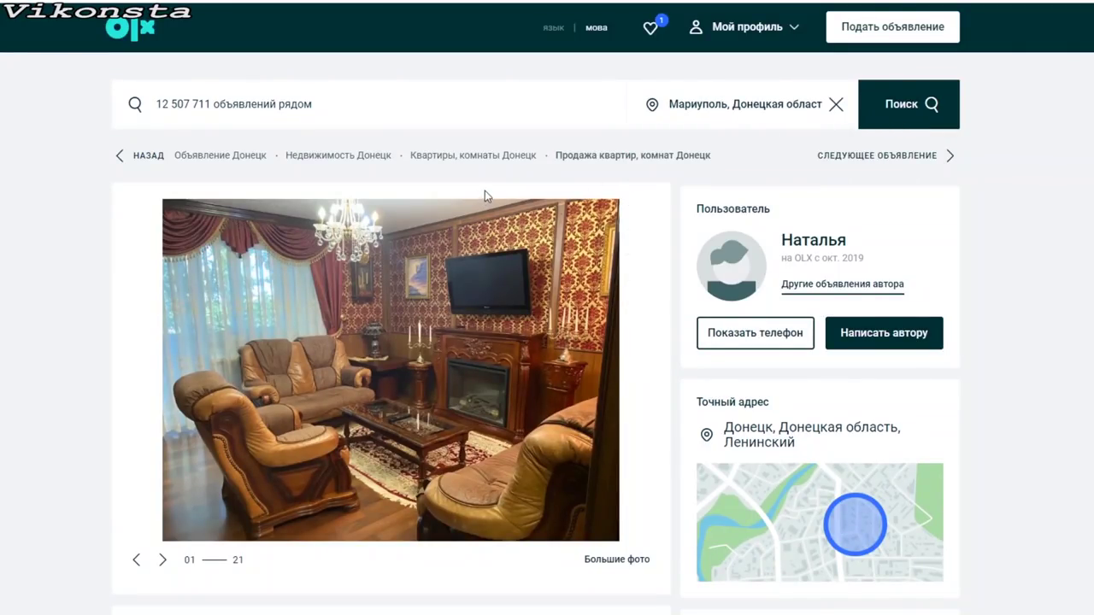
pyautogui.hotkey('alt', 'Left')
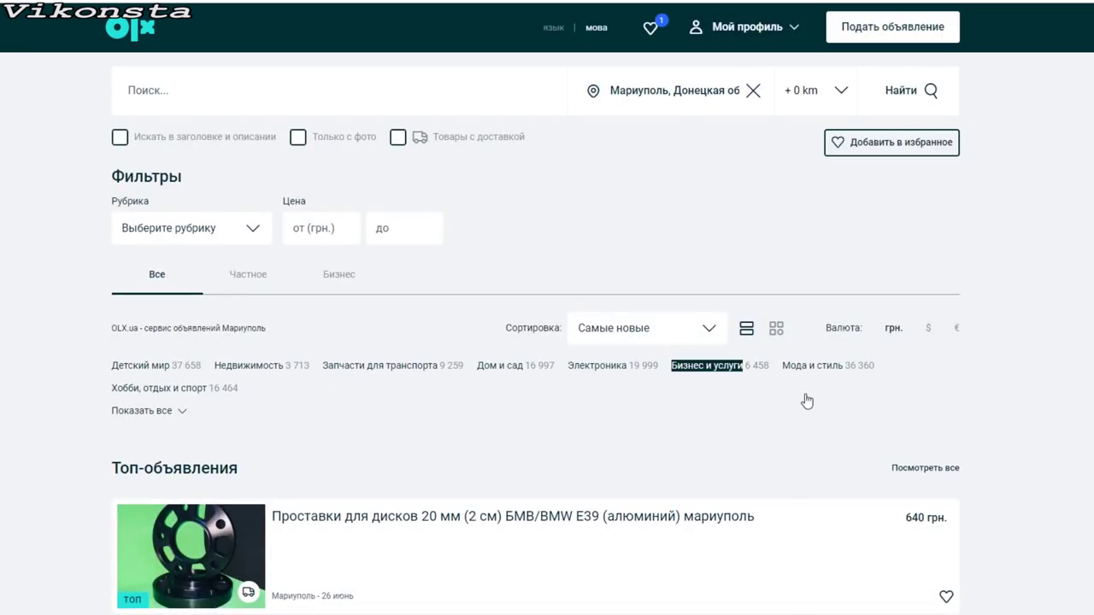
# - Show prices in dollars and narrow the Недвижимость results to Квартиры, комнаты, subcategory Продажа квартир, комнат
pyautogui.click(928, 330)
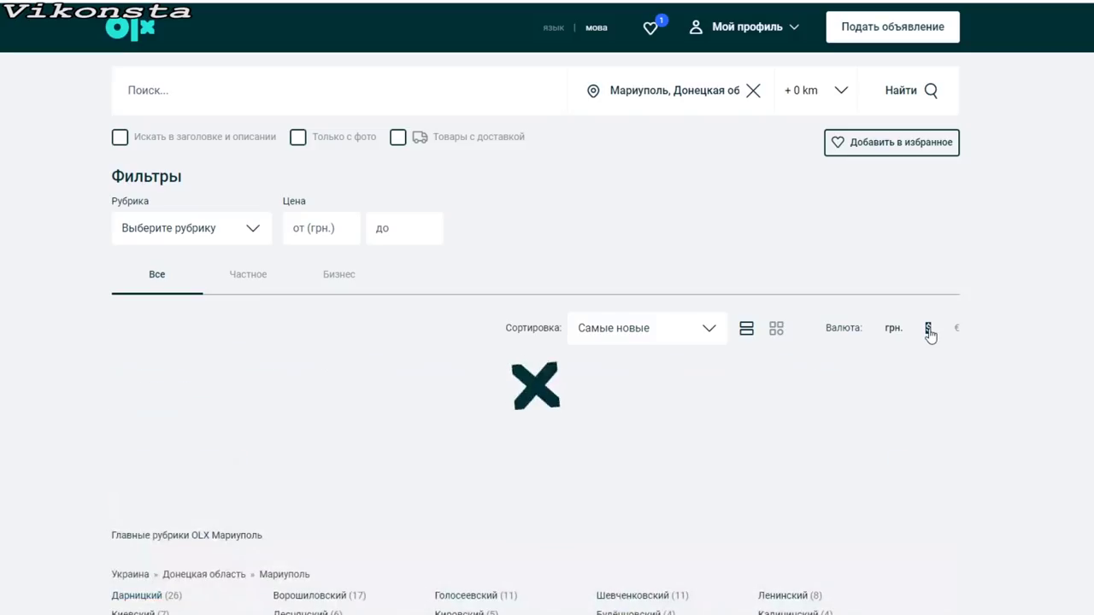
pyautogui.click(233, 235)
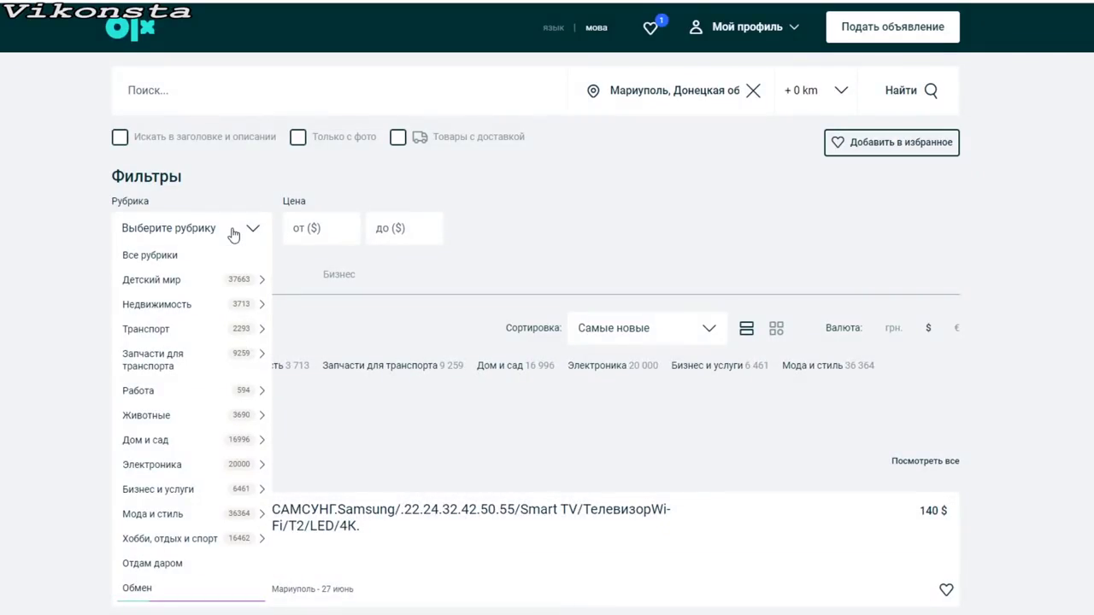
pyautogui.moveTo(160, 284)
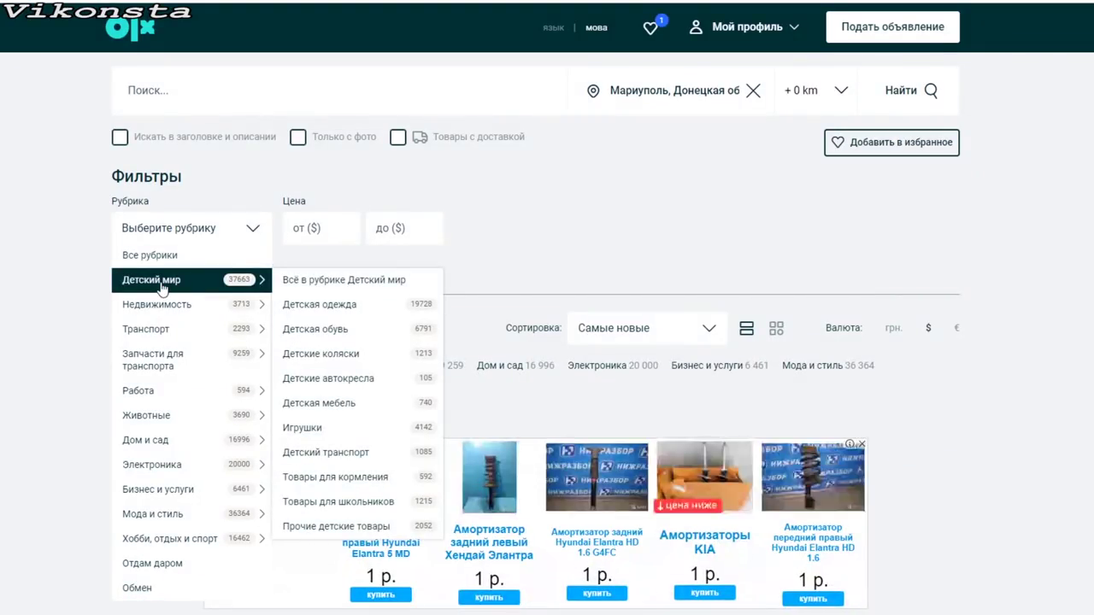
pyautogui.moveTo(167, 308)
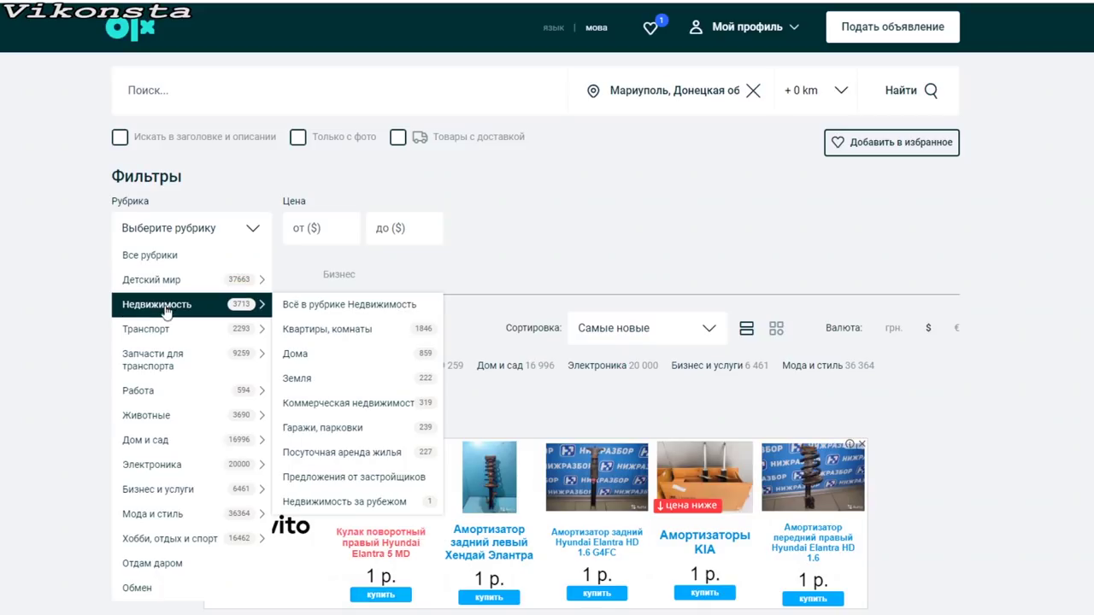
pyautogui.click(345, 336)
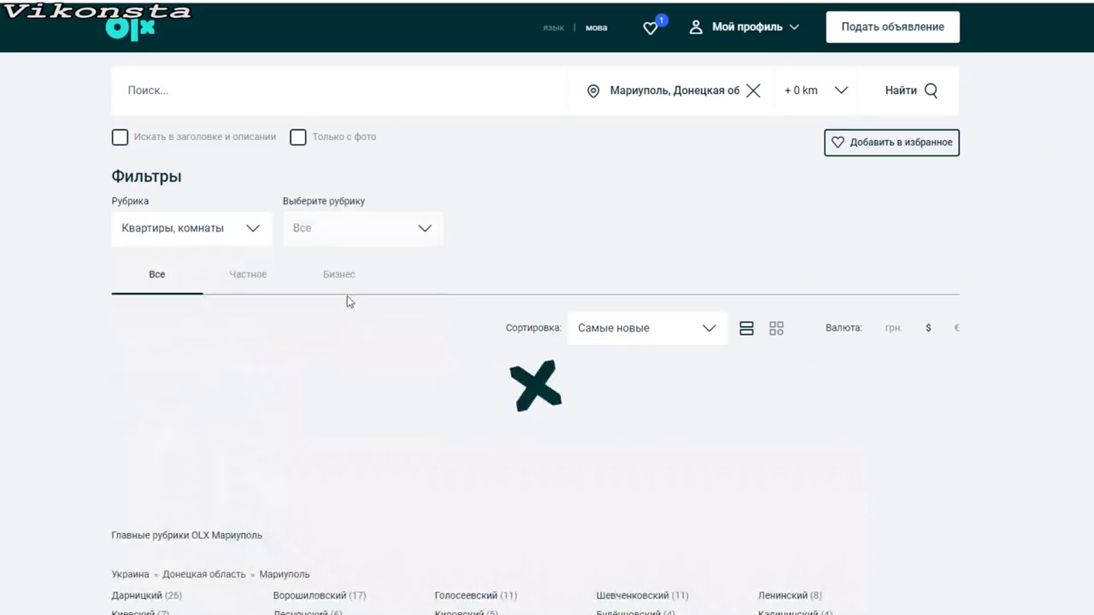
pyautogui.doubleClick(368, 272)
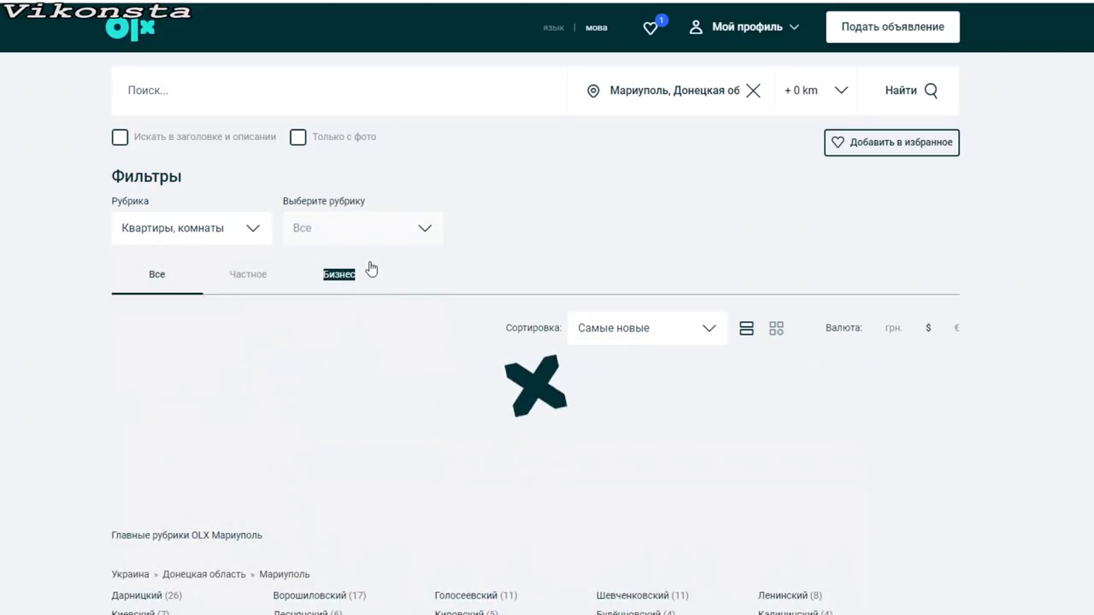
pyautogui.click(928, 329)
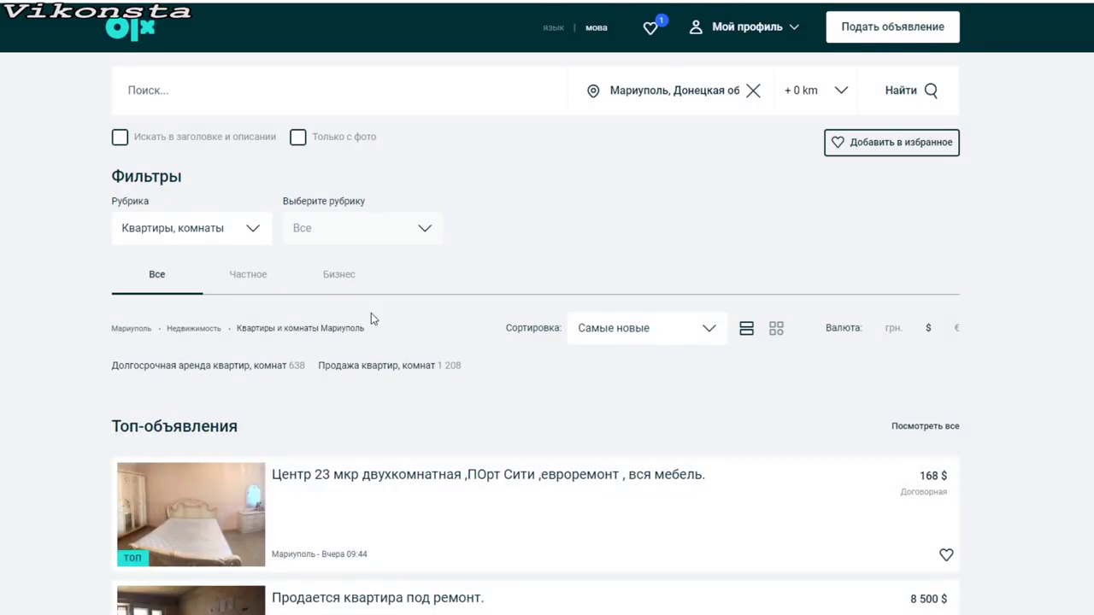
pyautogui.click(371, 368)
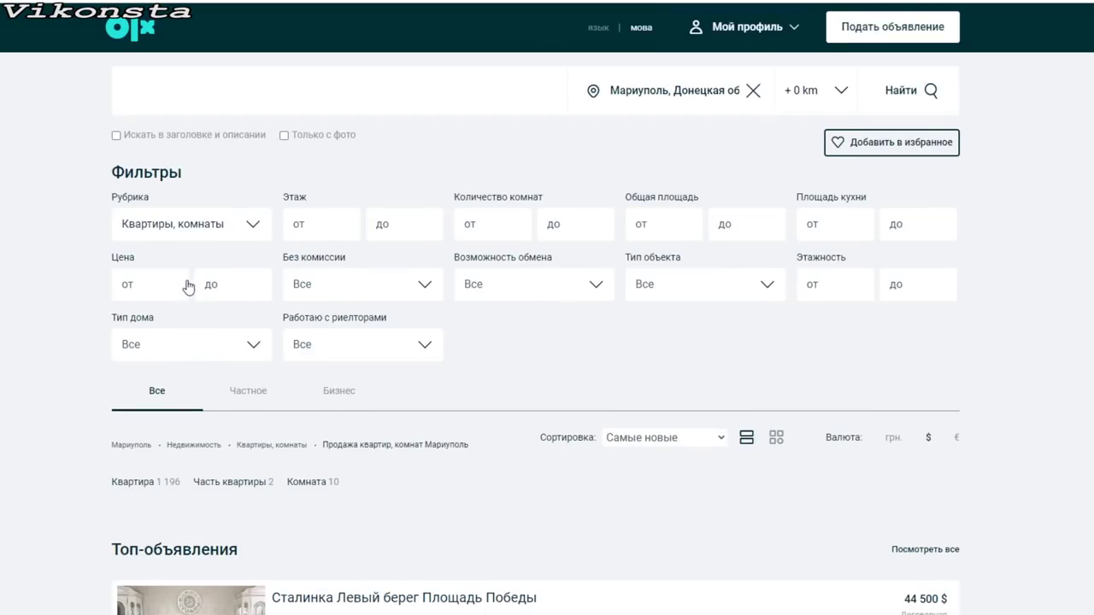
# - Filter the apartments to a room count from 3 to 3 and a floor from 2 upward
pyautogui.click(505, 225)
pyautogui.click(511, 305)
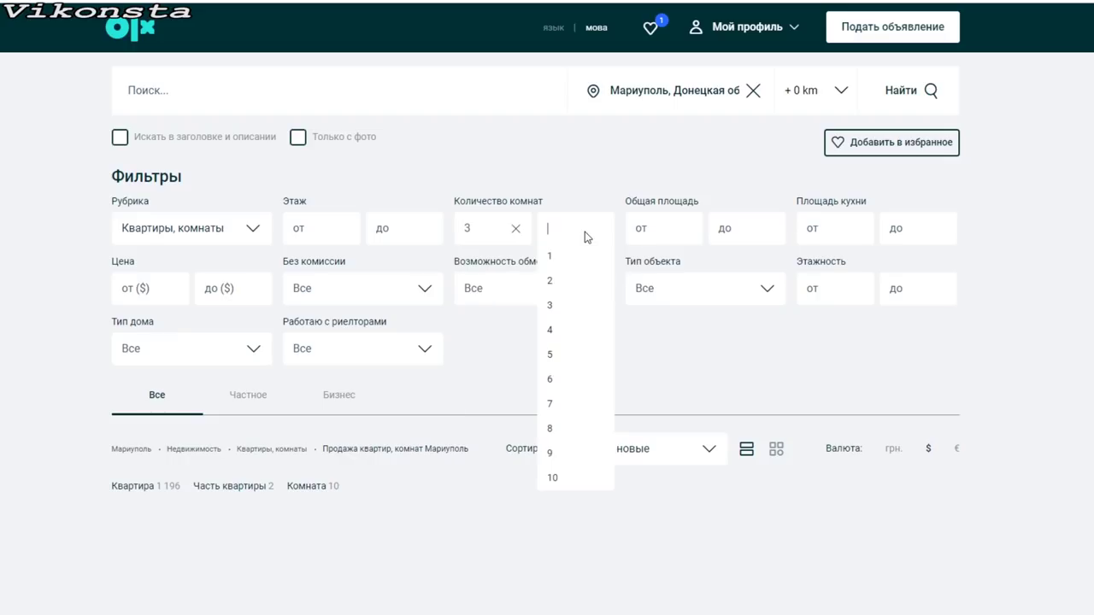
pyautogui.click(770, 355)
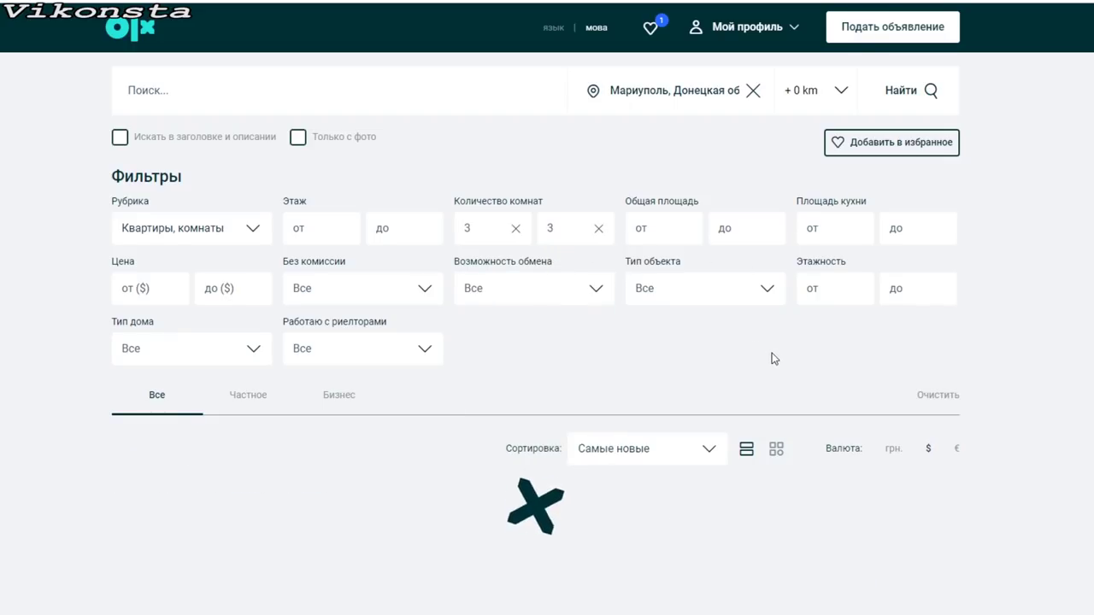
pyautogui.click(326, 230)
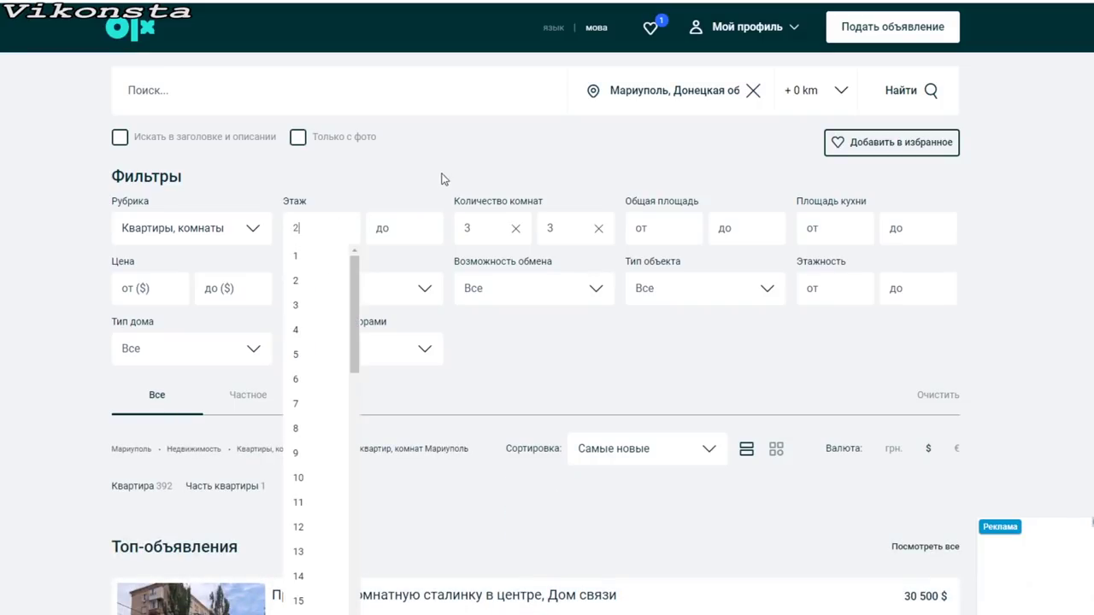
pyautogui.click(500, 210)
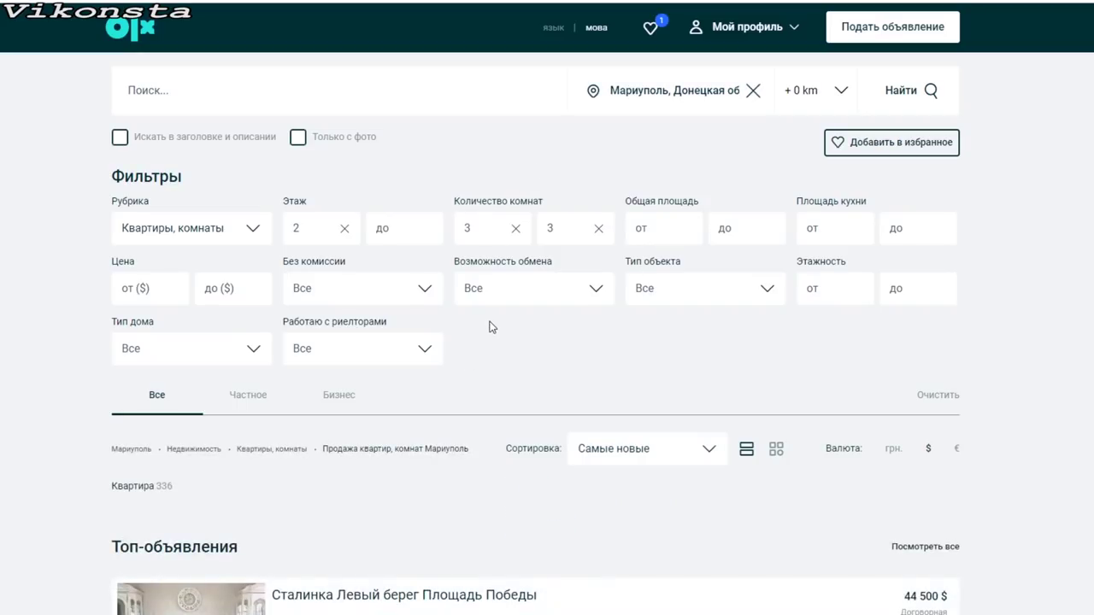
# - Browse the top Мариуполь listings and open "Цена снижена! Продам 3-х ком. квартиру Приморский р-н, Черёмушки. Торг"
pyautogui.scroll(-4, 489, 325)
pyautogui.scroll(-1, 552, 331)
pyautogui.scroll(-3, 553, 329)
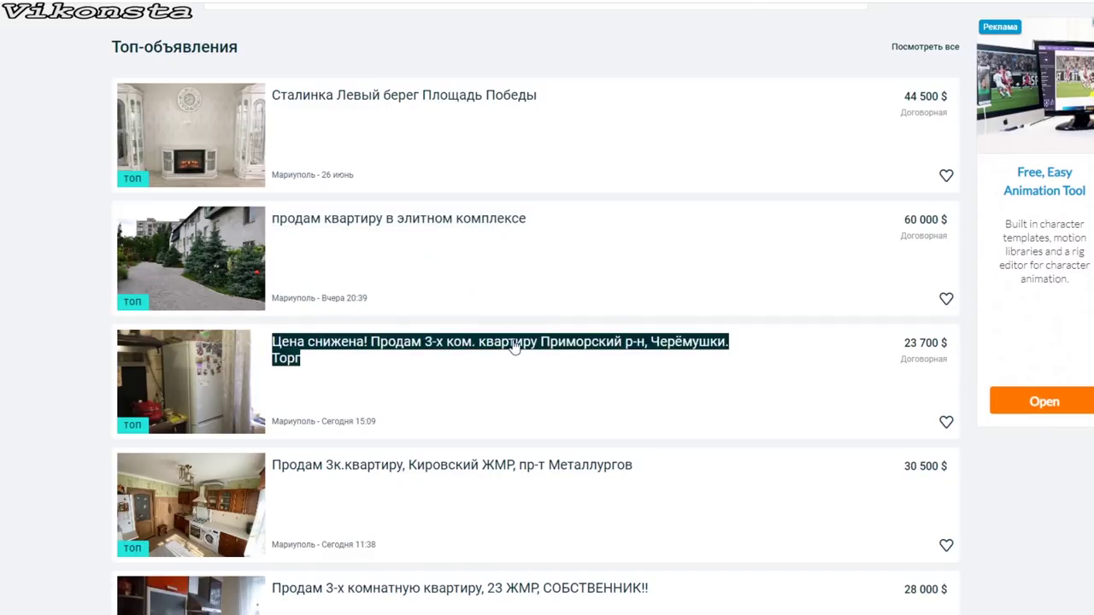
pyautogui.scroll(-1, 455, 391)
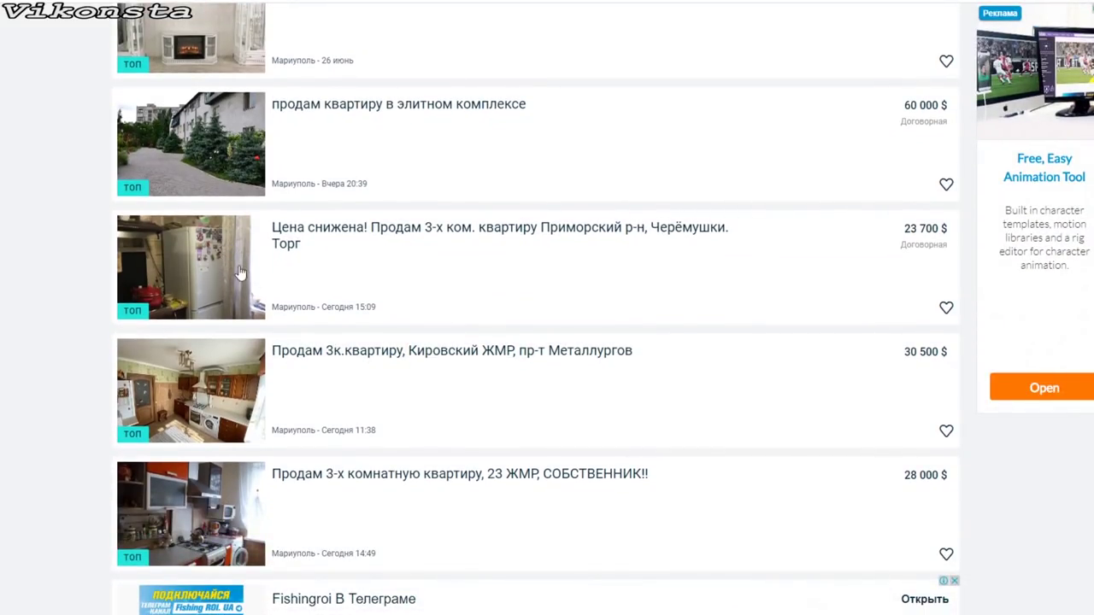
pyautogui.click(440, 289)
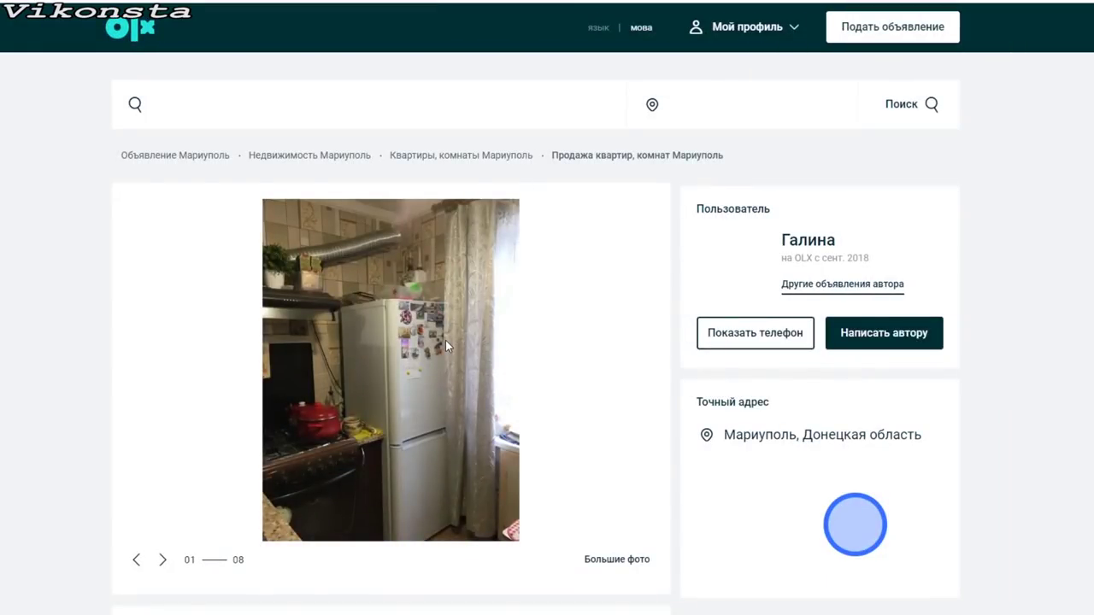
# - Page through the listing's enlarged photos up to the eighth, then close them and view the apartment's price and details
pyautogui.click(445, 340)
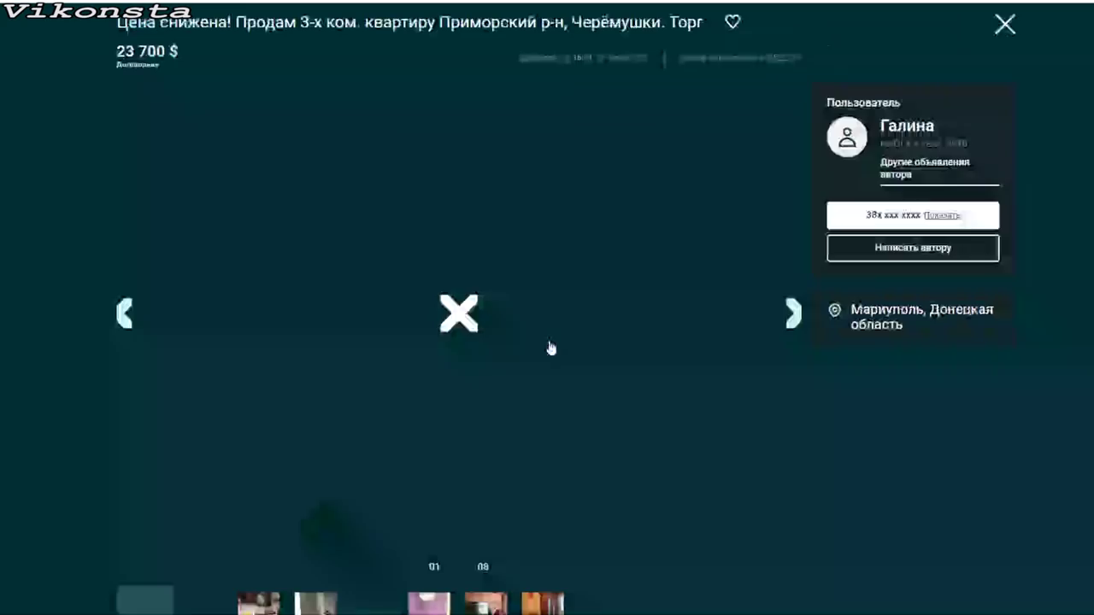
pyautogui.click(792, 324)
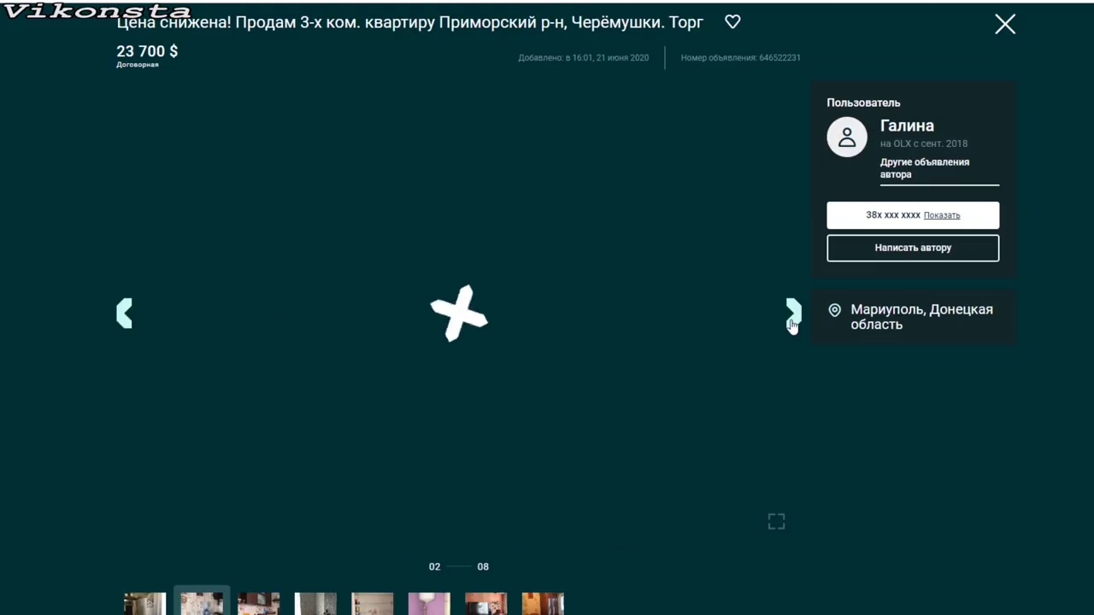
pyautogui.click(792, 324)
pyautogui.click(793, 324)
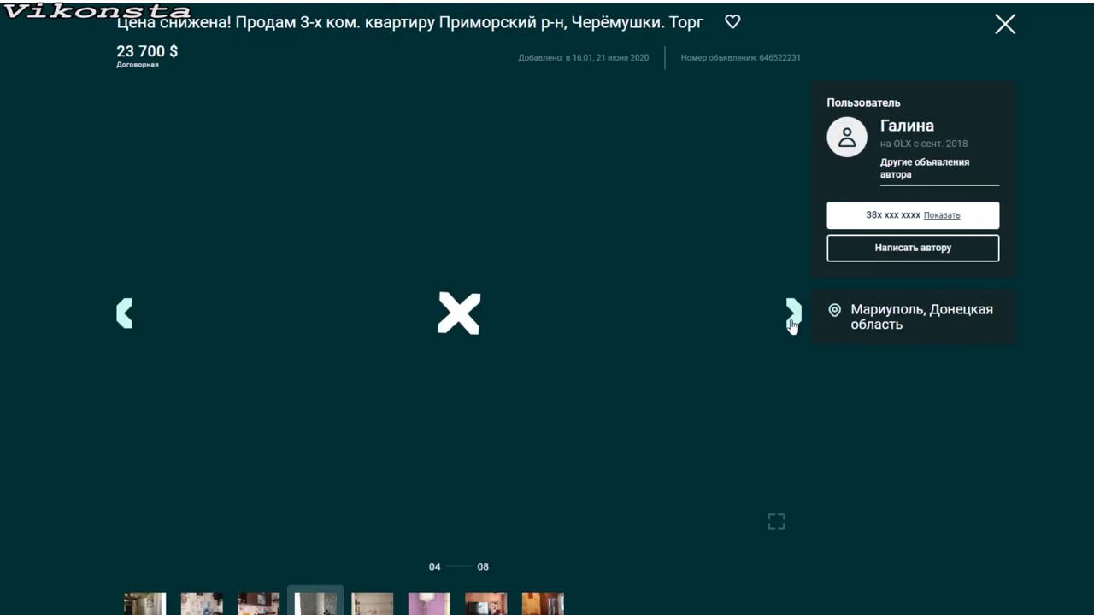
pyautogui.click(792, 324)
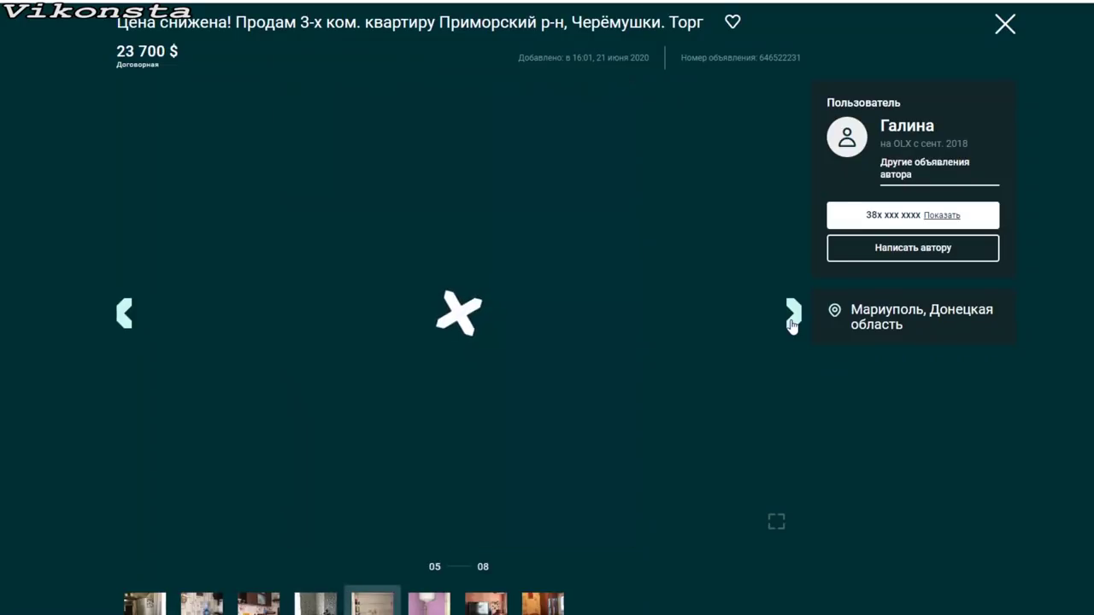
pyautogui.click(792, 324)
pyautogui.click(792, 324)
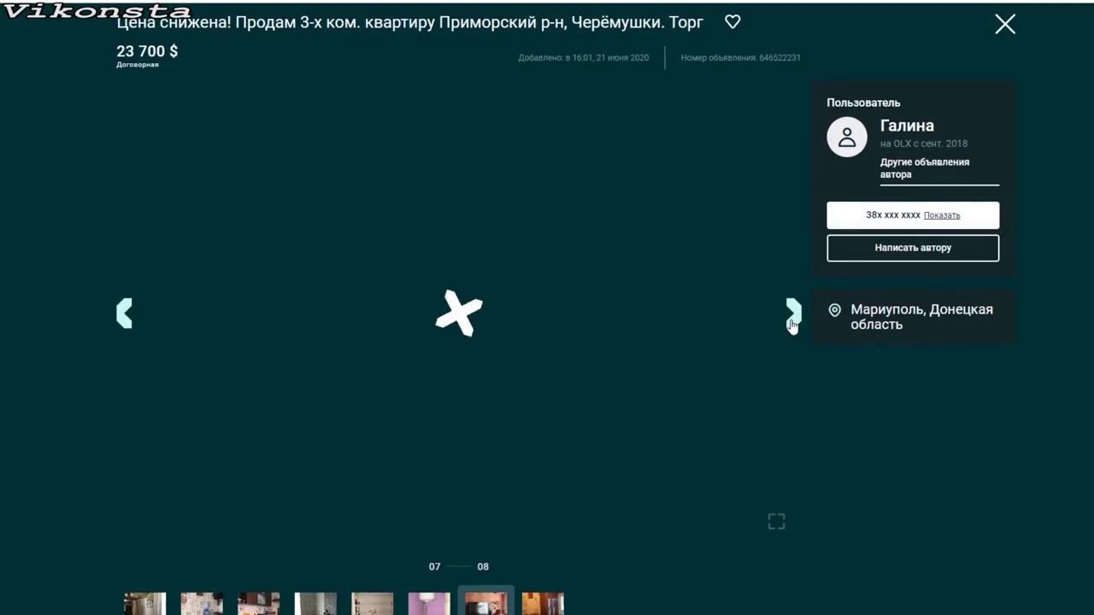
pyautogui.click(792, 324)
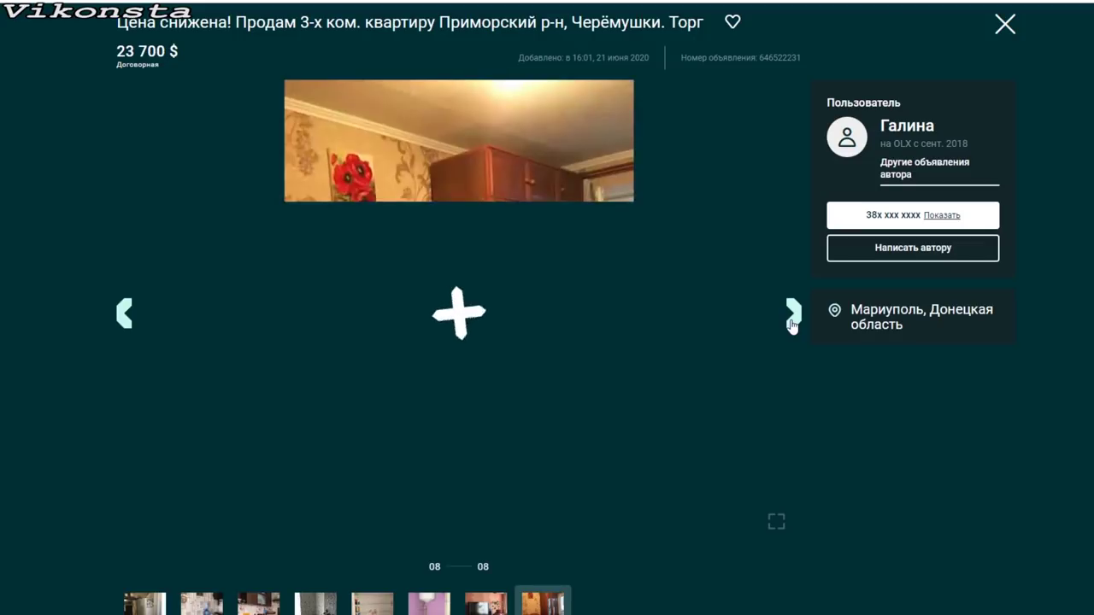
pyautogui.click(994, 30)
pyautogui.scroll(-4, 613, 384)
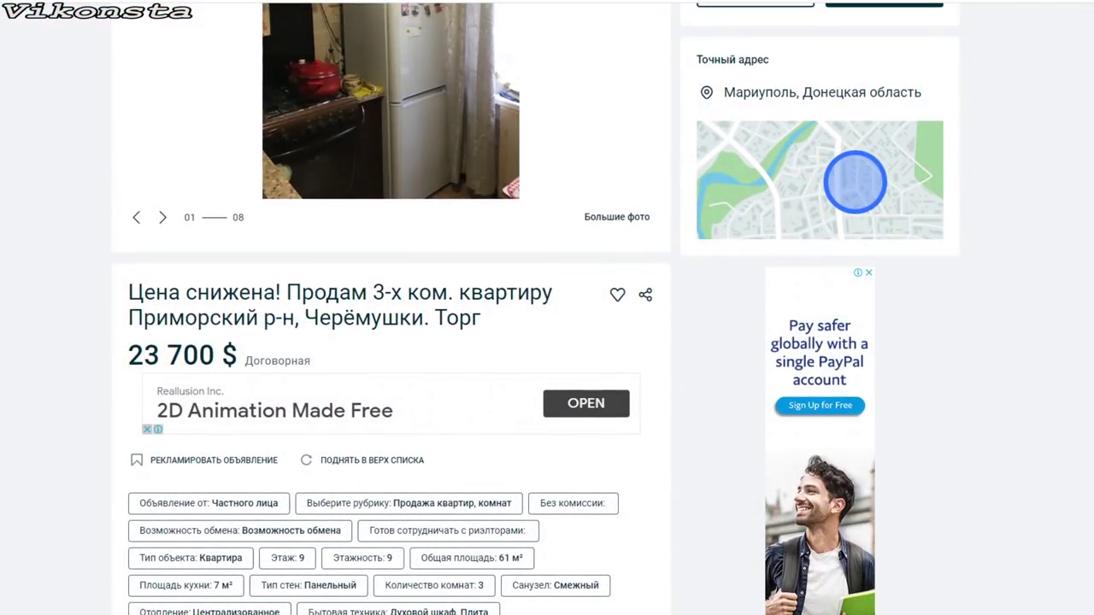
# - Return to the Мариуполь results and open the listing "Продается 3-х комнатная квартира в Приморском районе"
pyautogui.hotkey('alt', 'Left')
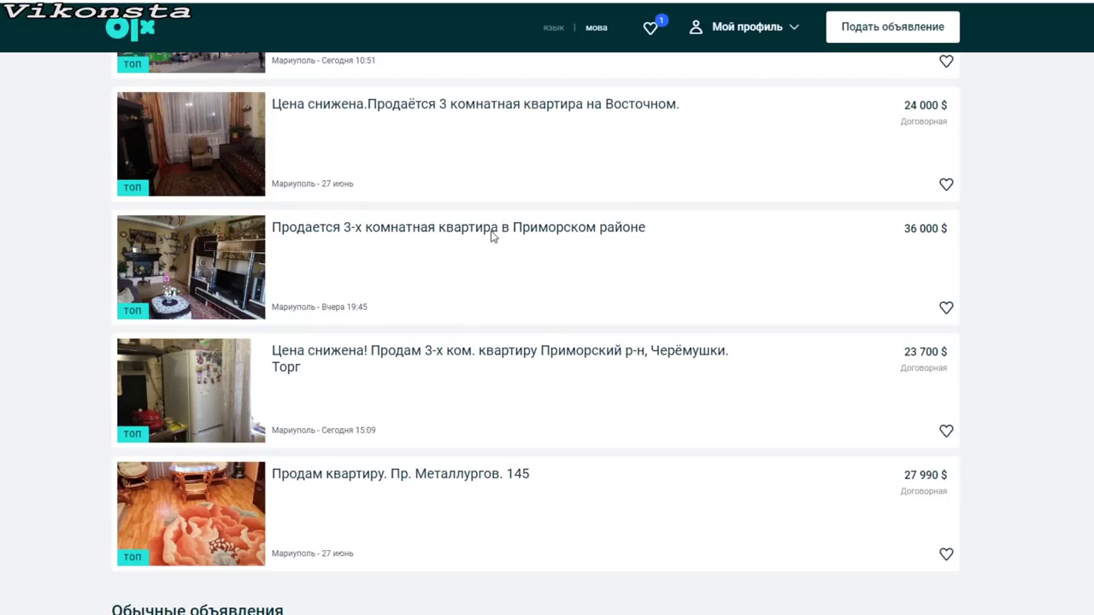
pyautogui.tripleClick(494, 237)
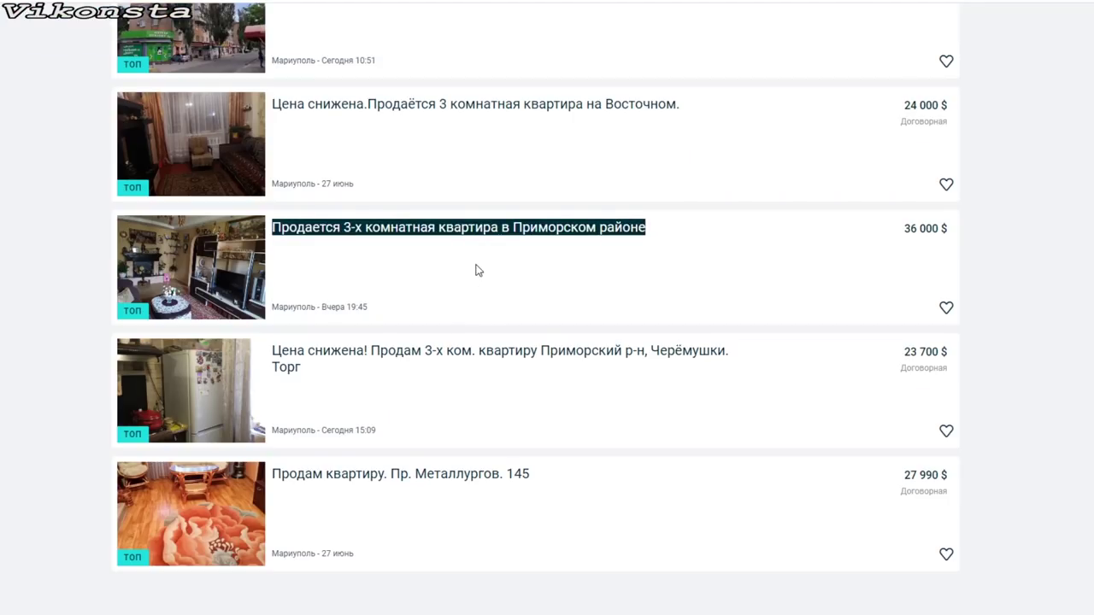
pyautogui.click(480, 254)
pyautogui.tripleClick(492, 240)
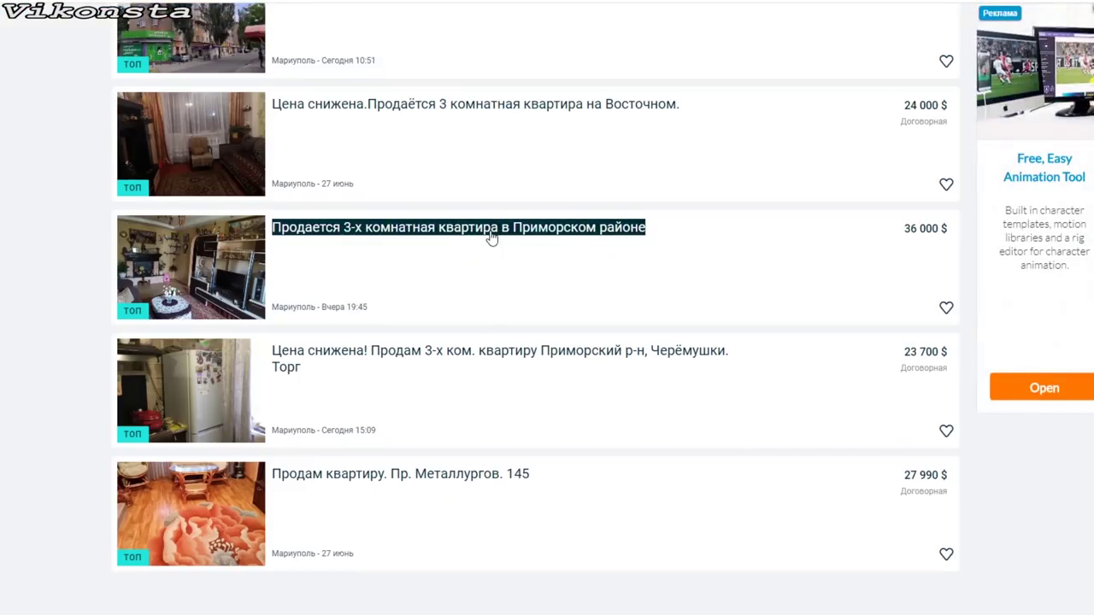
pyautogui.click(493, 238)
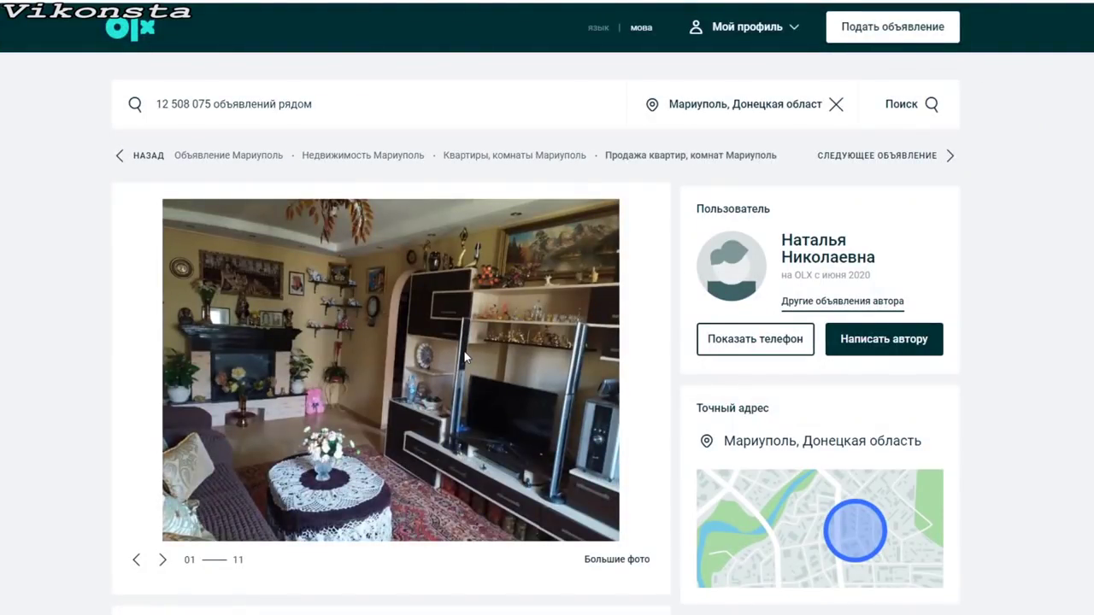
# - Enlarge the Приморский район apartment's photos and page forward through the whole set
pyautogui.click(466, 357)
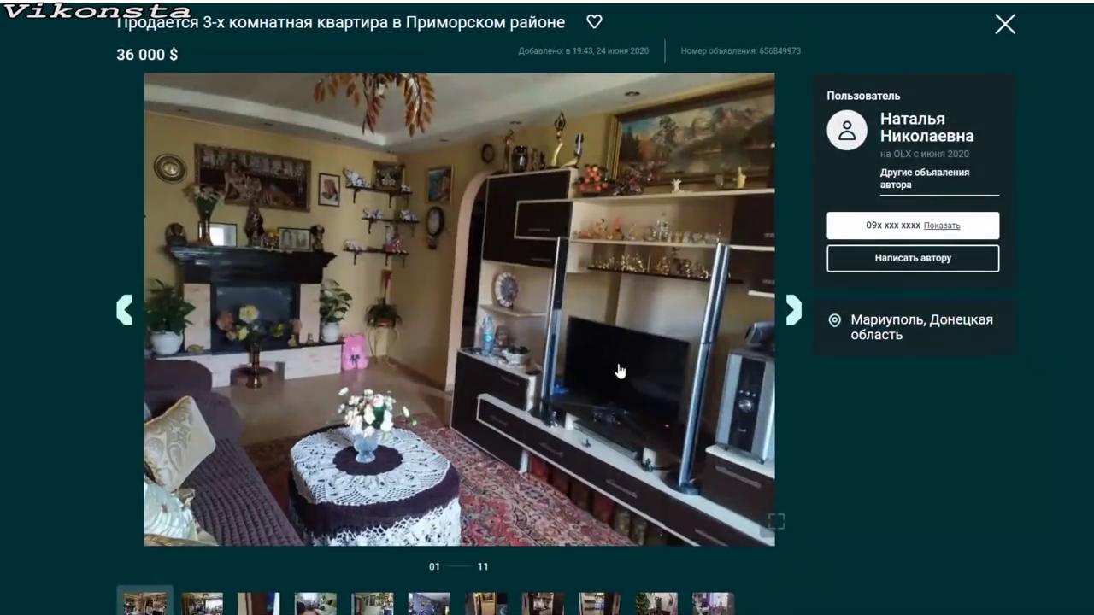
pyautogui.click(793, 316)
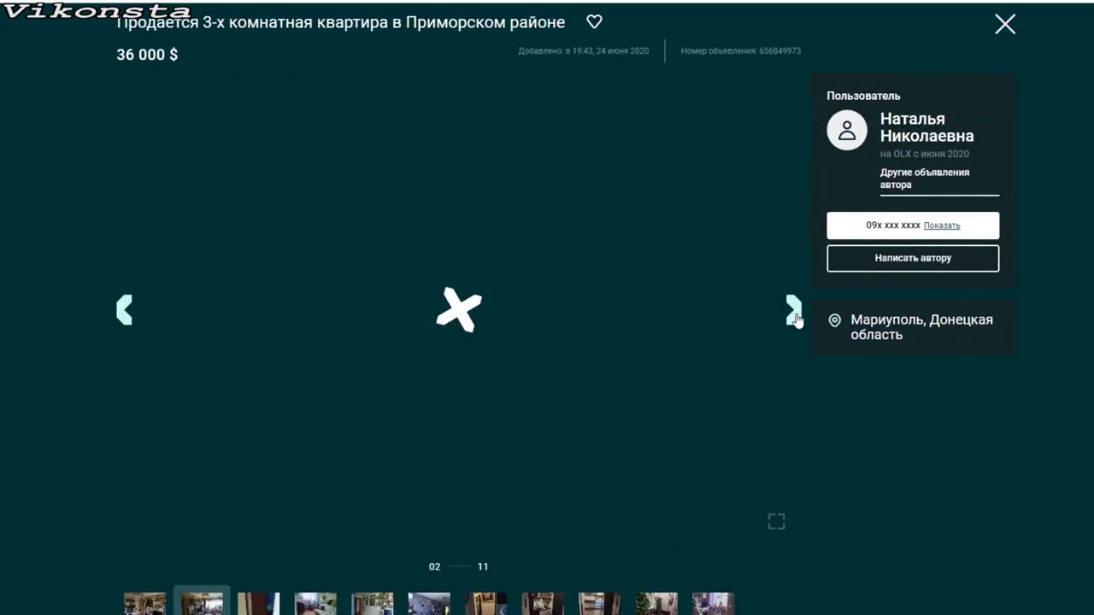
pyautogui.click(794, 318)
pyautogui.click(794, 318)
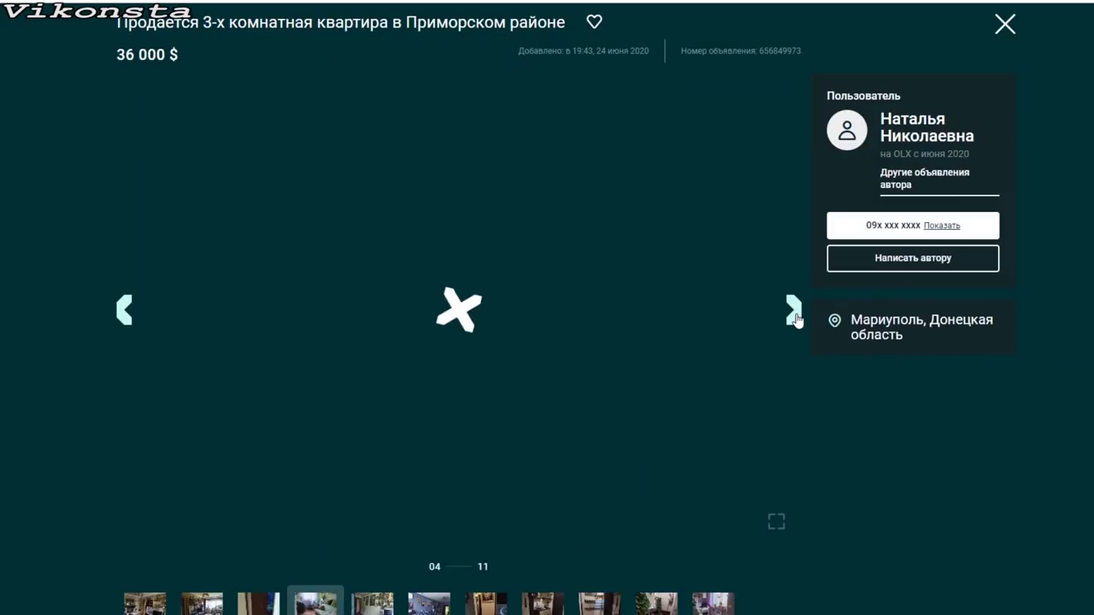
pyautogui.click(794, 318)
pyautogui.click(794, 318)
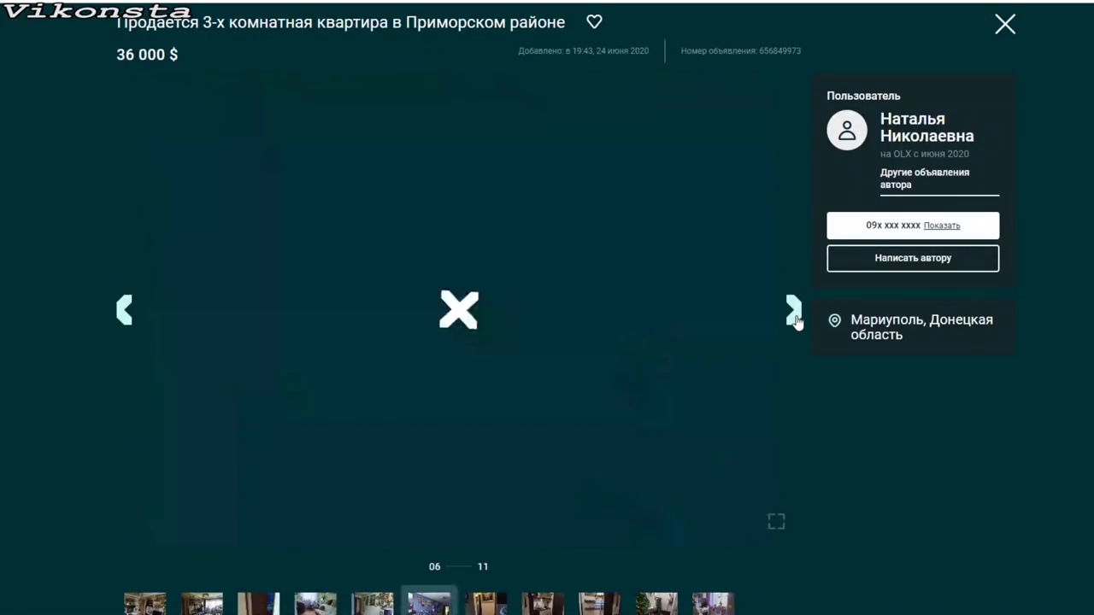
pyautogui.click(794, 318)
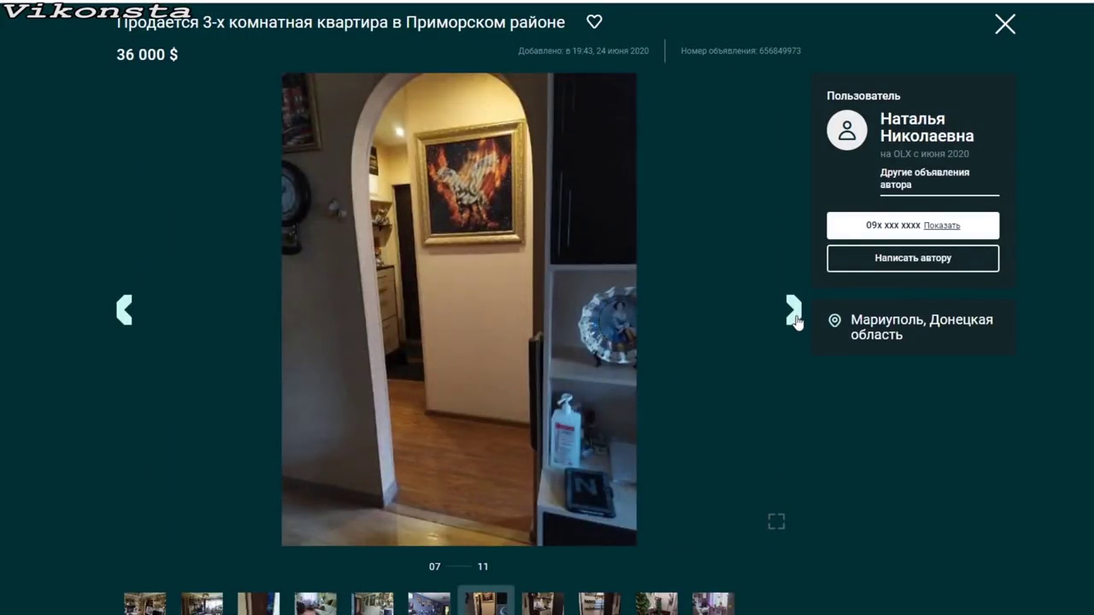
pyautogui.click(794, 318)
pyautogui.click(796, 320)
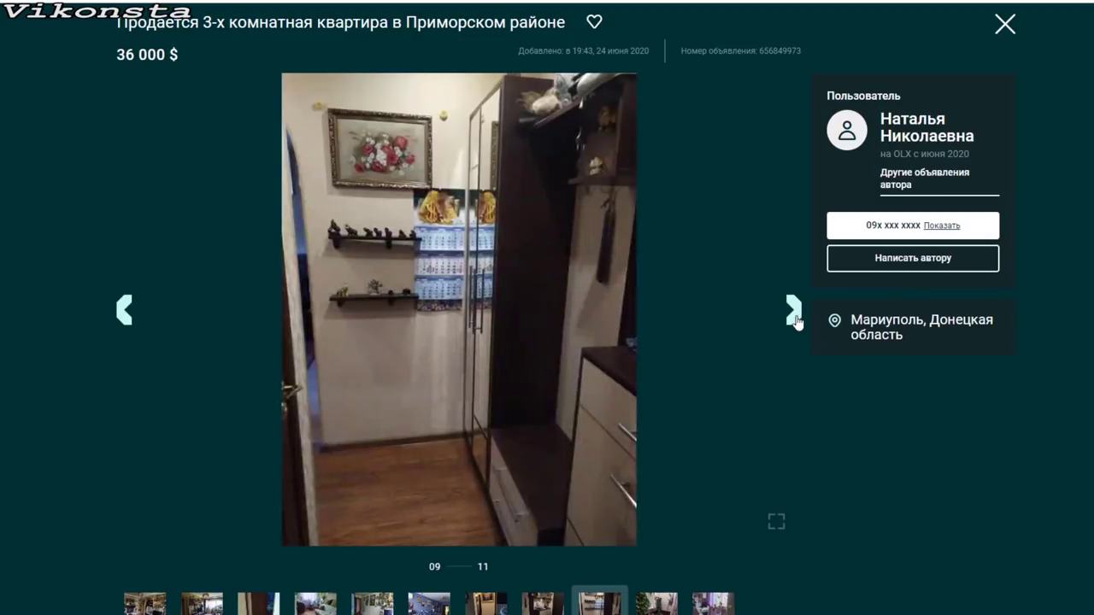
pyautogui.click(796, 321)
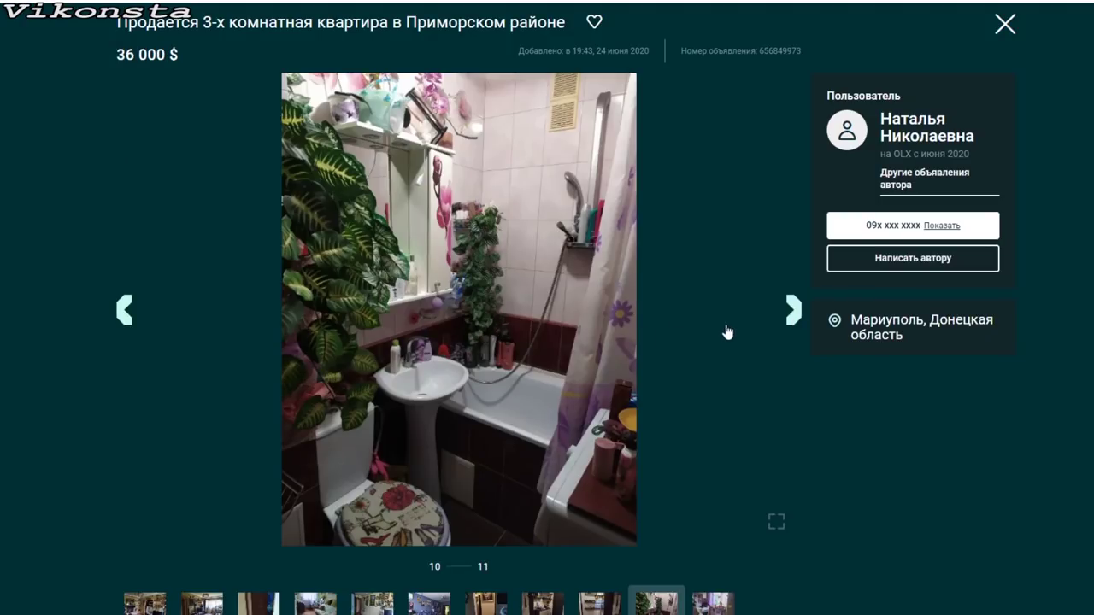
pyautogui.click(794, 311)
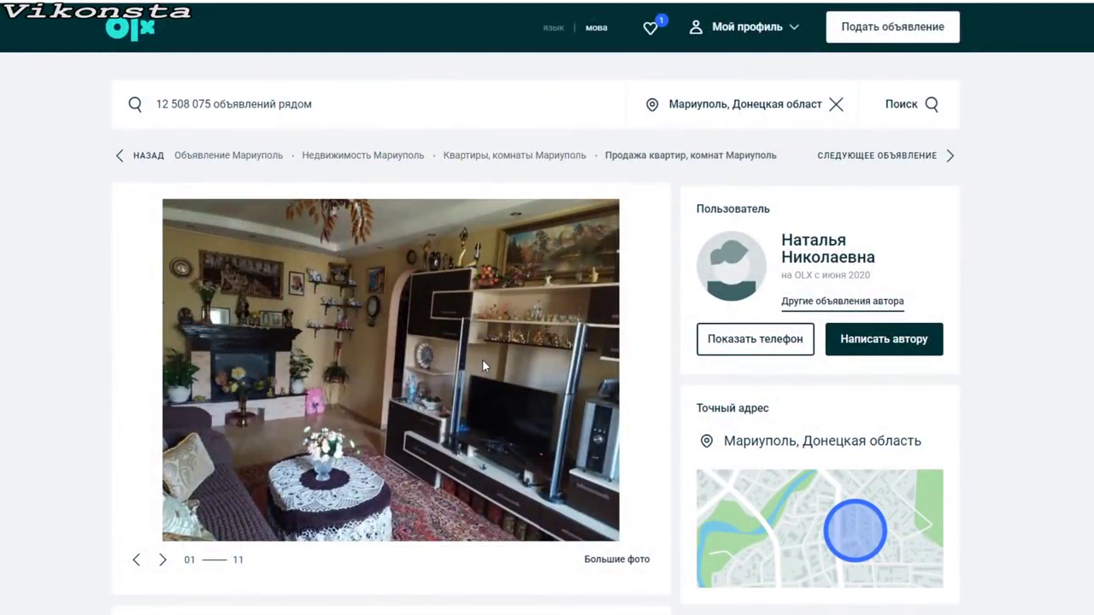
# - Reopen the enlarged photos of the same apartment, page from the first to the tenth, and close them
pyautogui.click(483, 359)
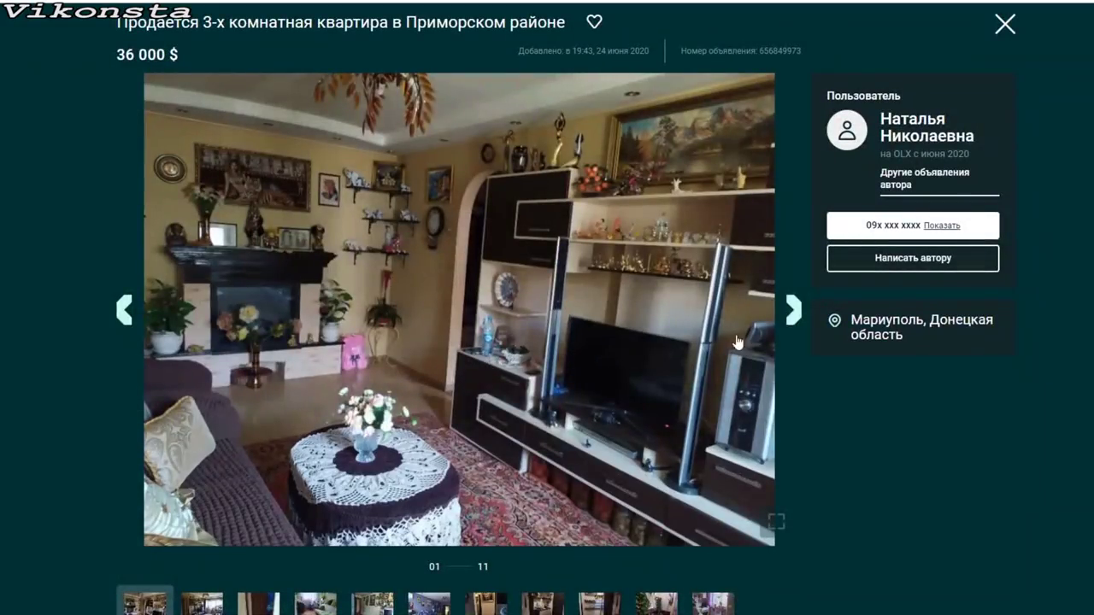
pyautogui.click(792, 317)
pyautogui.click(792, 316)
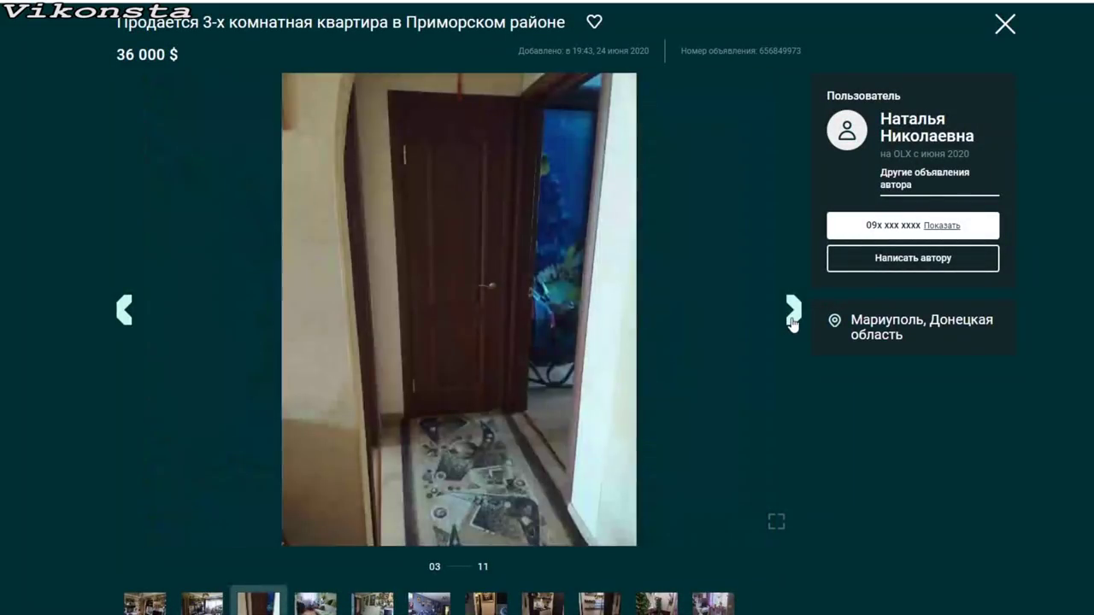
pyautogui.click(793, 316)
pyautogui.click(792, 316)
pyautogui.click(793, 316)
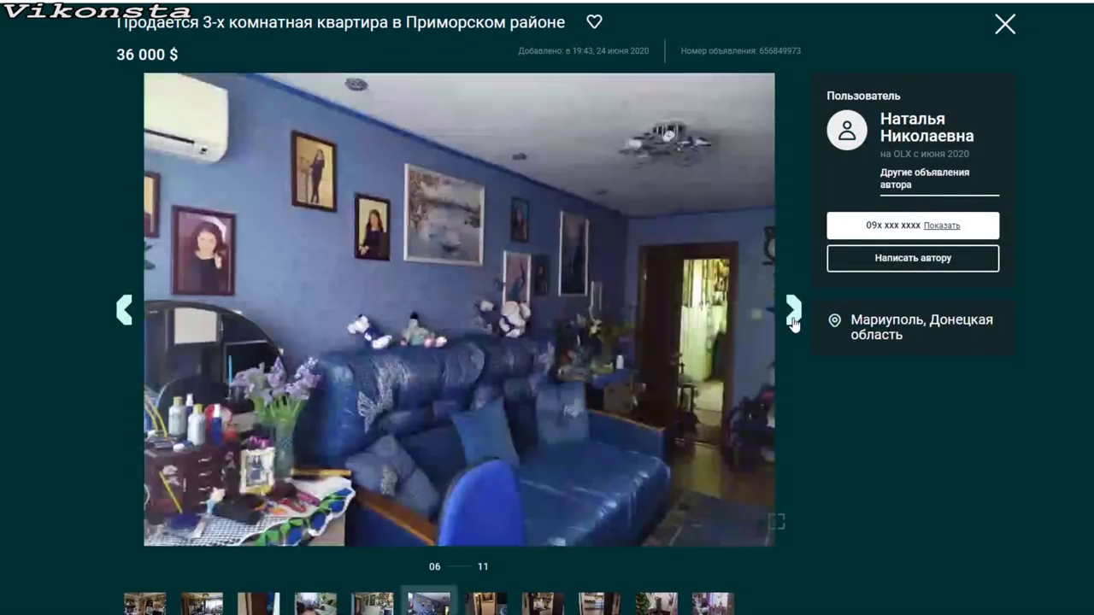
pyautogui.click(792, 317)
pyautogui.click(792, 316)
pyautogui.click(793, 316)
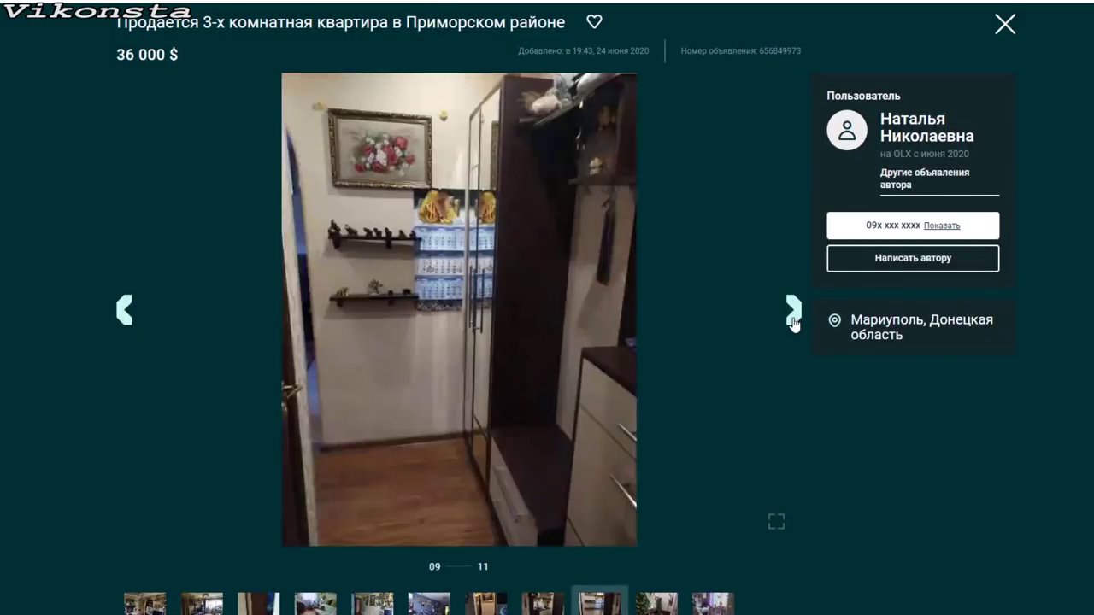
pyautogui.click(792, 316)
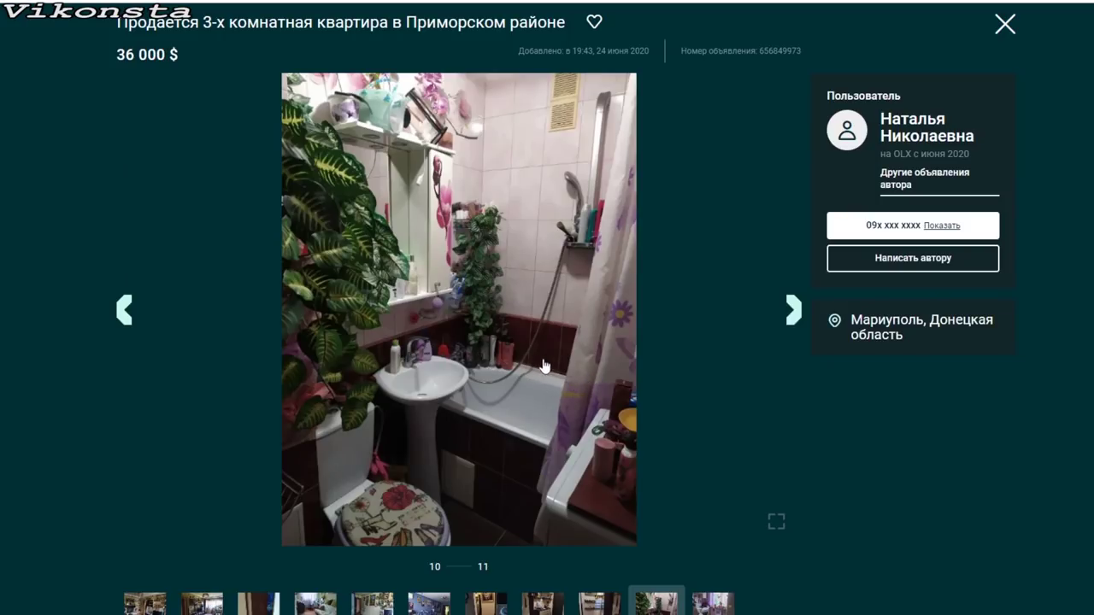
pyautogui.click(1005, 26)
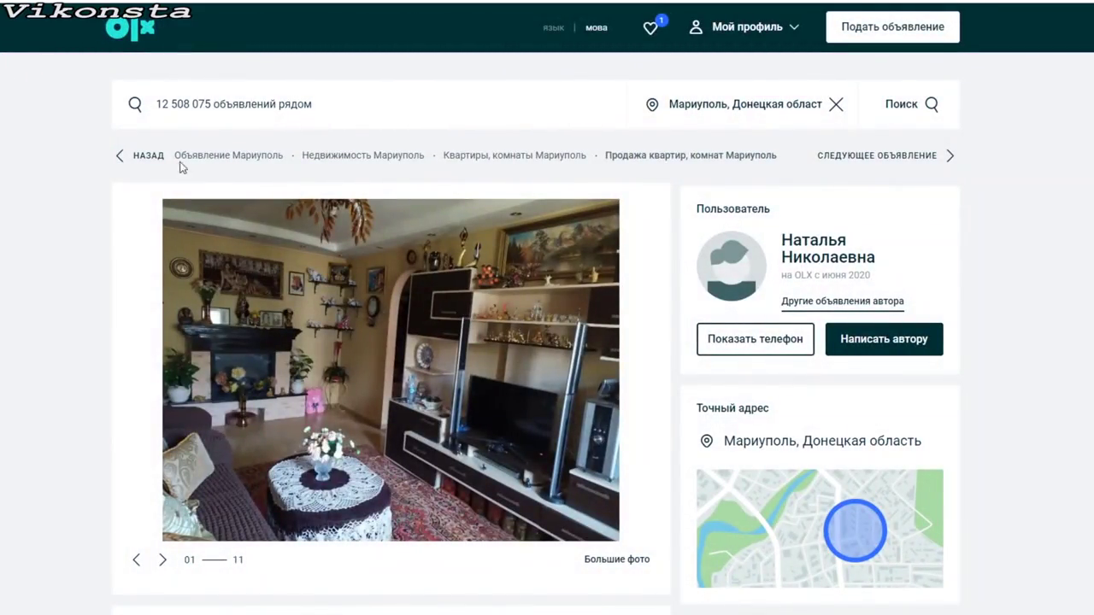
# - Go back to the results, browse the regular listings, and open "Продам 3-х комнатную квартиру, 23 ЖМР, СОБСТВЕННИК!!"
pyautogui.hotkey('alt', 'Left')
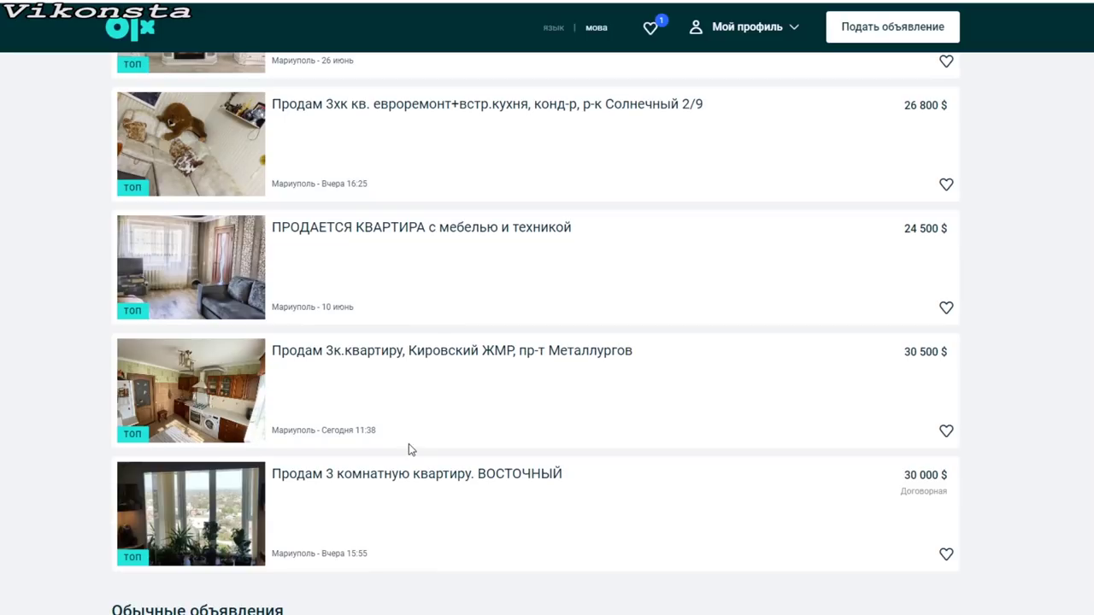
pyautogui.tripleClick(412, 479)
pyautogui.scroll(-3, 432, 453)
pyautogui.click(483, 272)
pyautogui.tripleClick(501, 251)
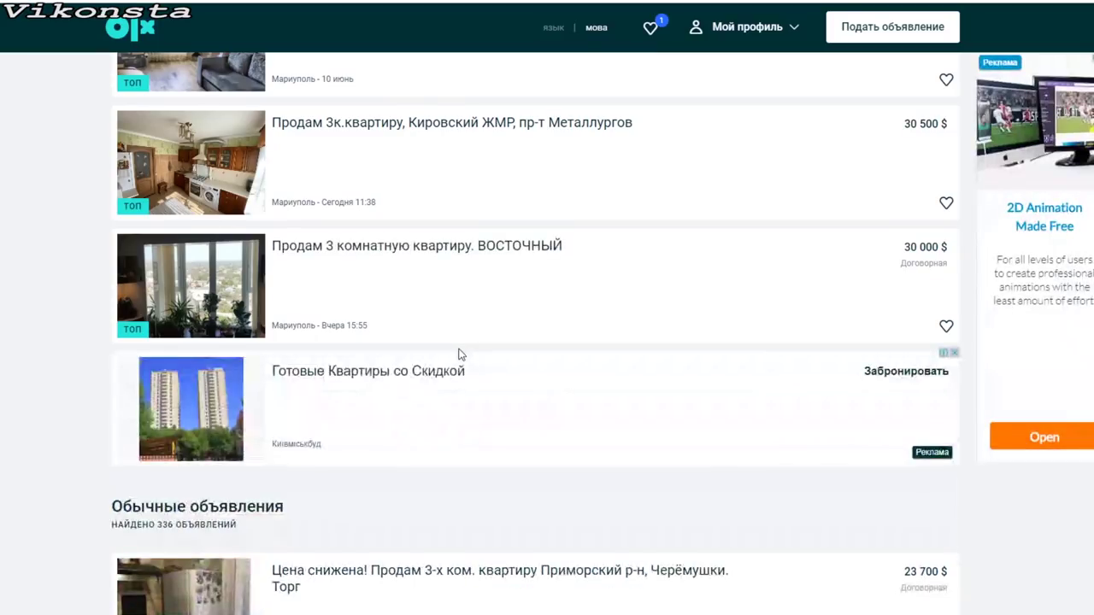
pyautogui.scroll(-3, 460, 356)
pyautogui.tripleClick(459, 356)
pyautogui.click(459, 356)
pyautogui.tripleClick(423, 466)
pyautogui.click(429, 496)
pyautogui.scroll(-2, 432, 511)
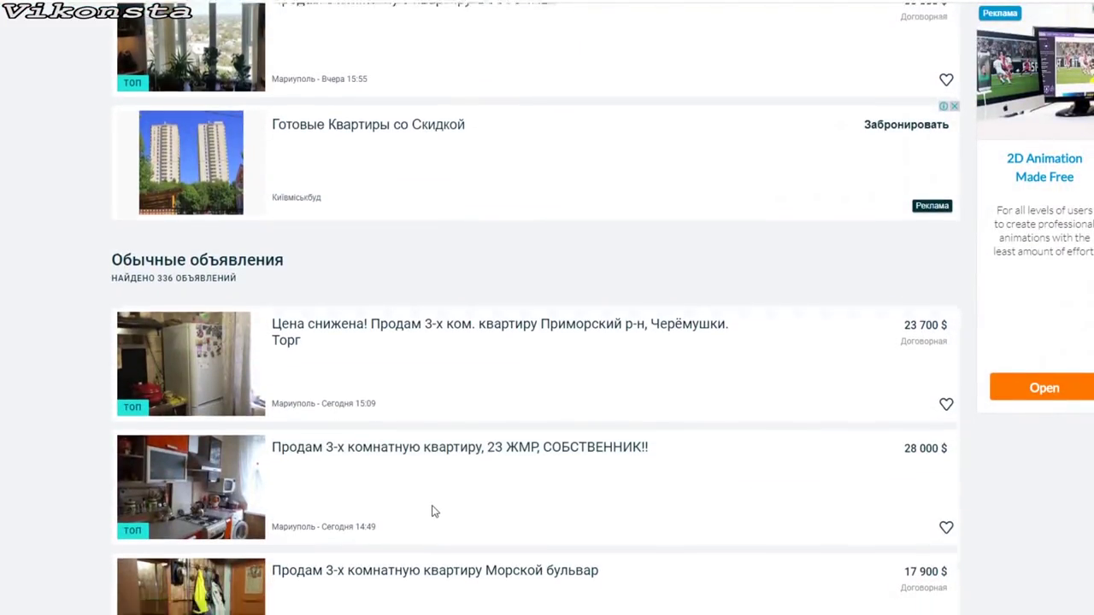
pyautogui.scroll(-3, 478, 399)
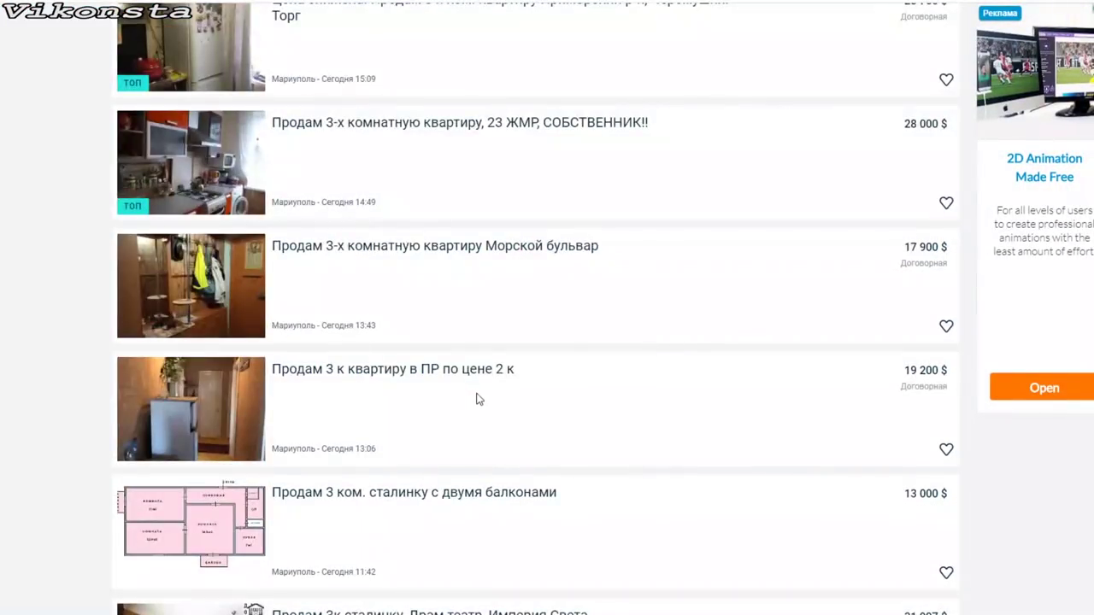
pyautogui.tripleClick(417, 126)
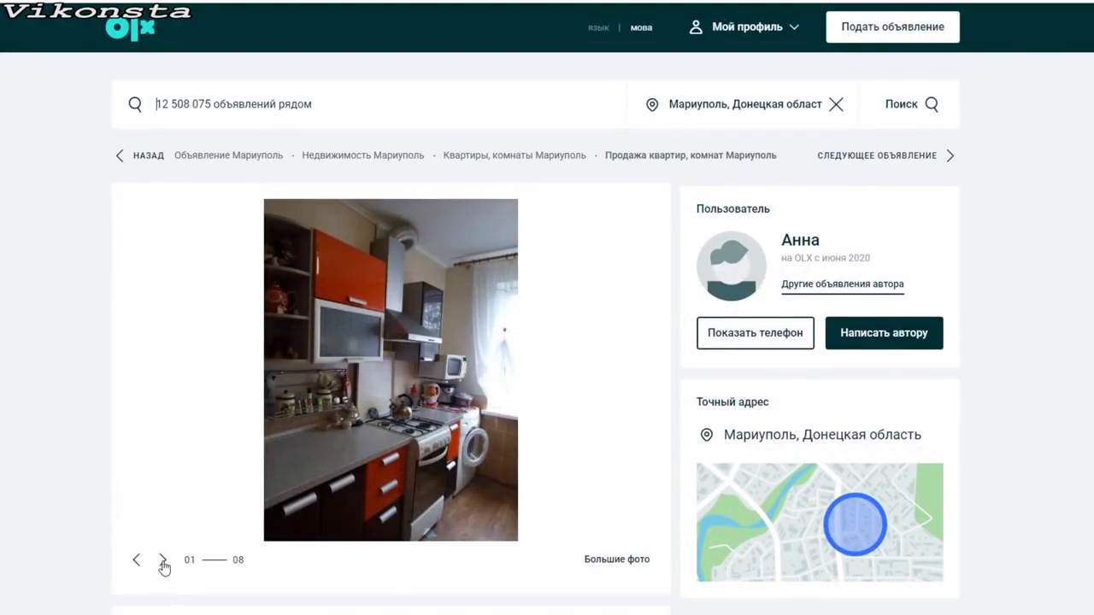
# - Examine the 23 ЖМР apartment's enlarged photos up to the eighth, go back to the seventh, and close them
pyautogui.click(163, 562)
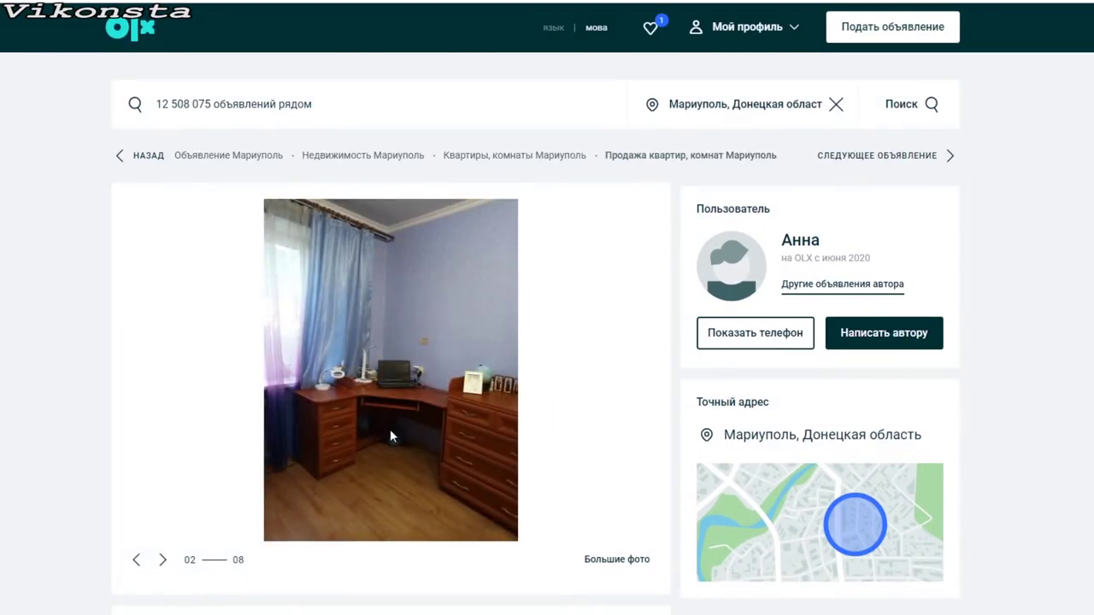
pyautogui.click(390, 435)
pyautogui.click(259, 608)
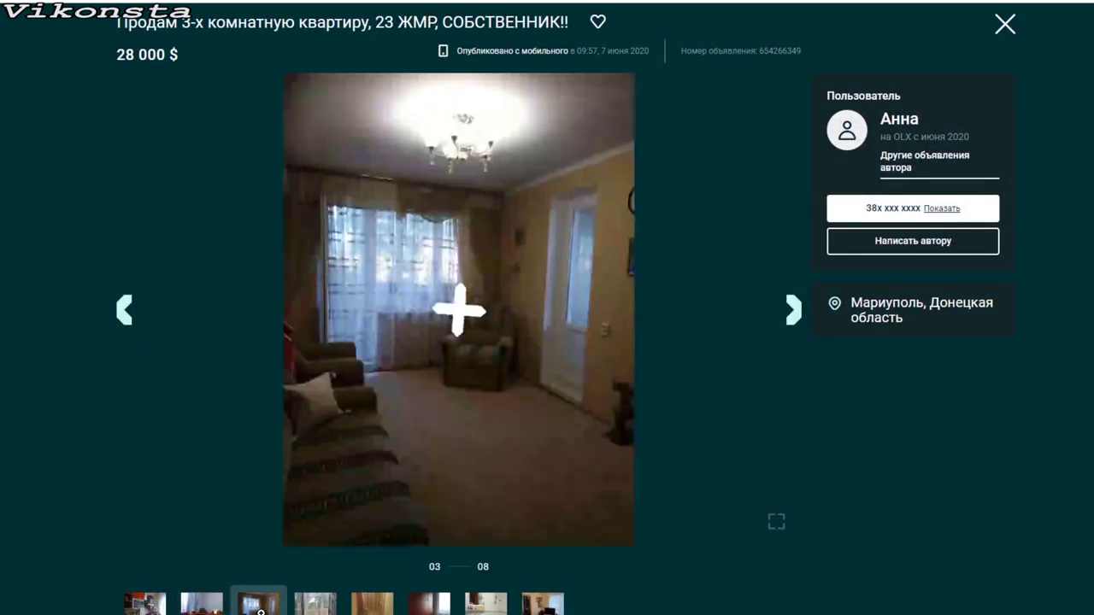
pyautogui.click(315, 610)
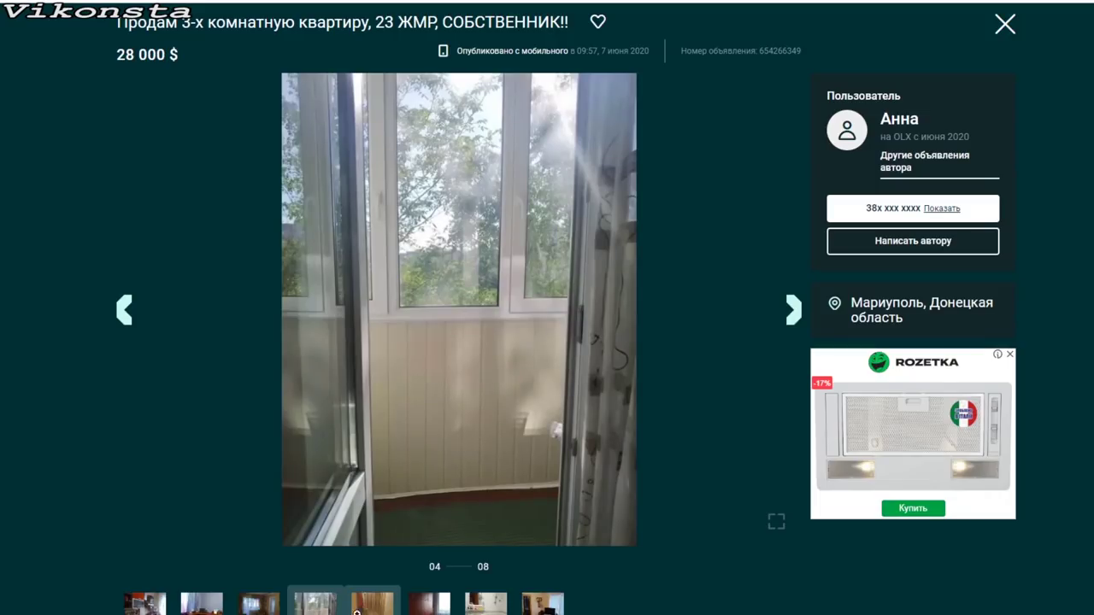
pyautogui.click(367, 612)
pyautogui.click(428, 610)
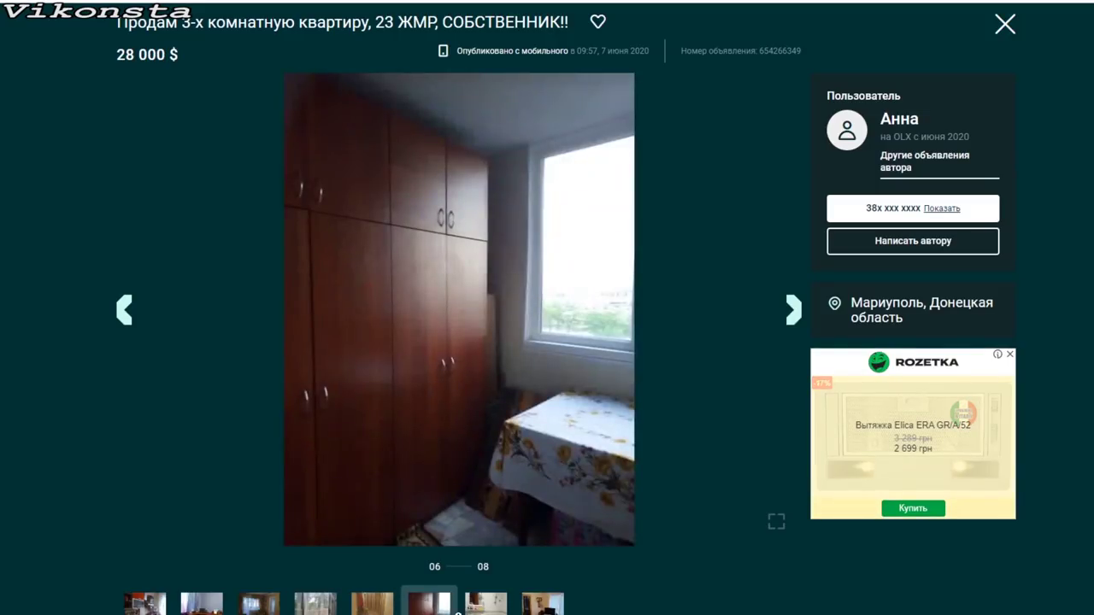
pyautogui.click(475, 612)
pyautogui.click(541, 610)
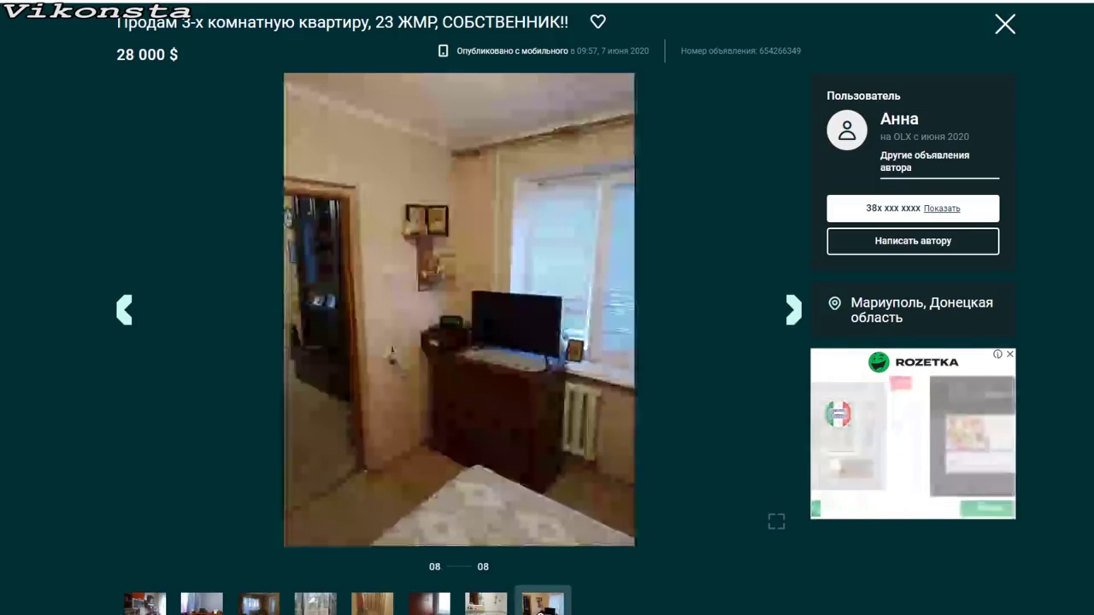
pyautogui.click(486, 608)
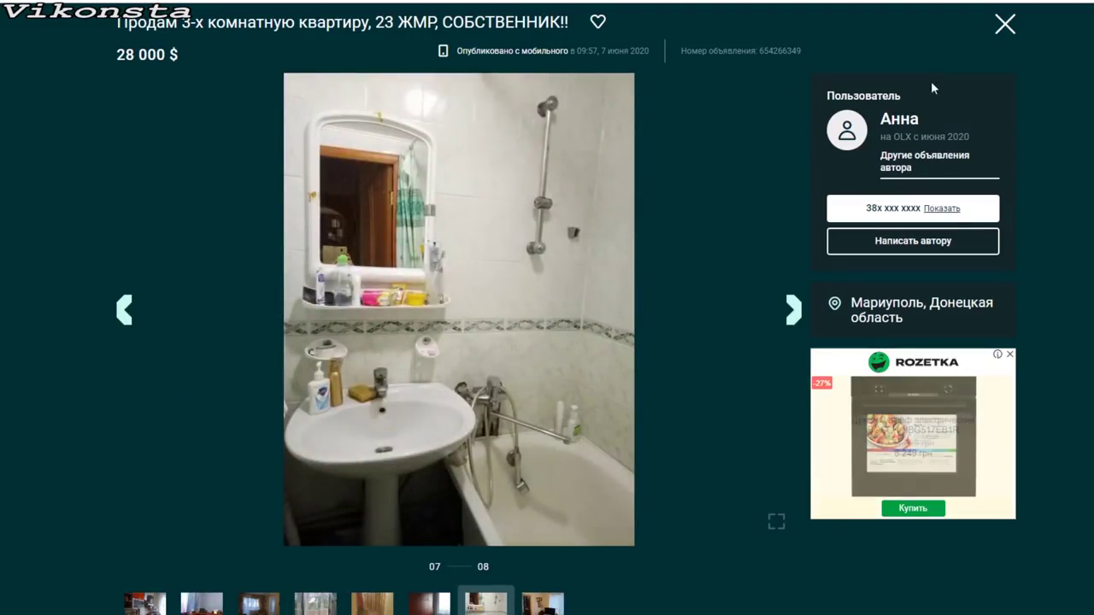
pyautogui.click(1004, 25)
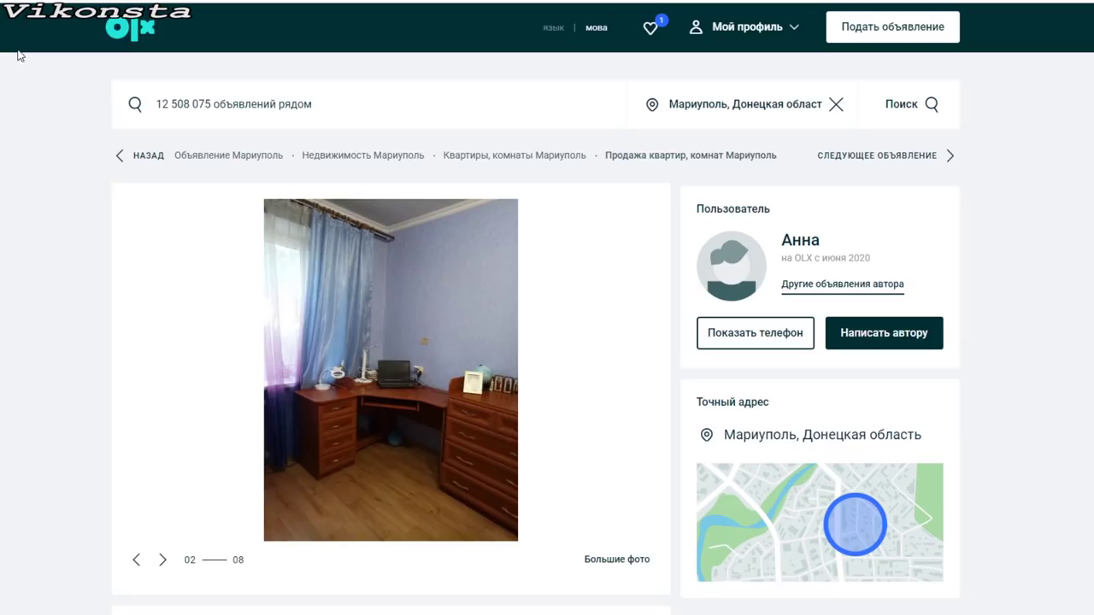
# - Return to the results and compare titles and prices of further regular three-room apartment listings in Мариуполь
pyautogui.hotkey('alt', 'Left')
pyautogui.scroll(-1, 397, 368)
pyautogui.scroll(-3, 397, 368)
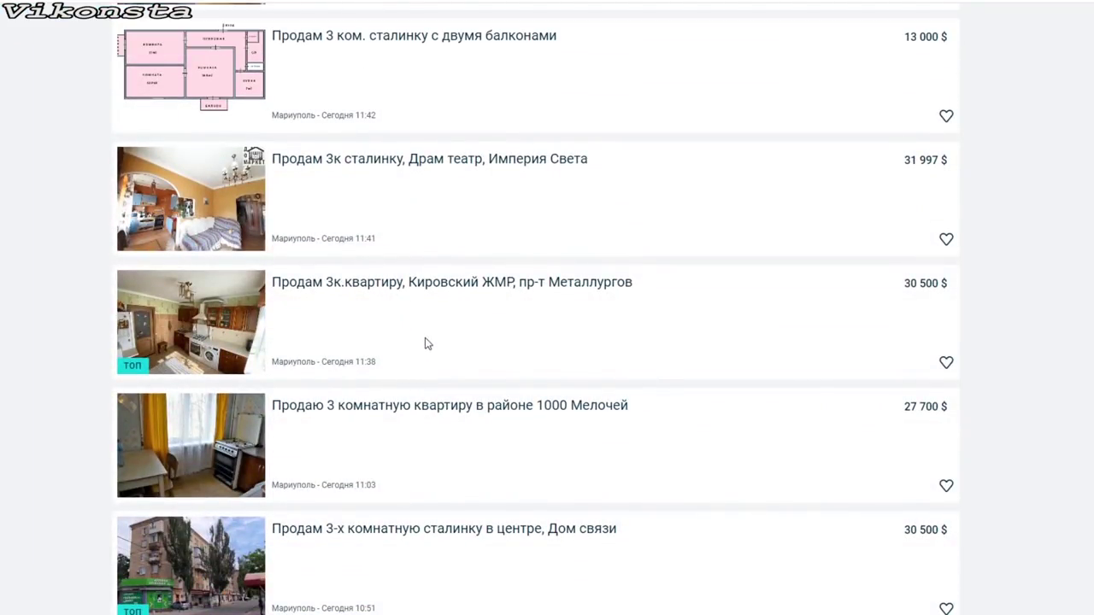
pyautogui.scroll(-2, 724, 339)
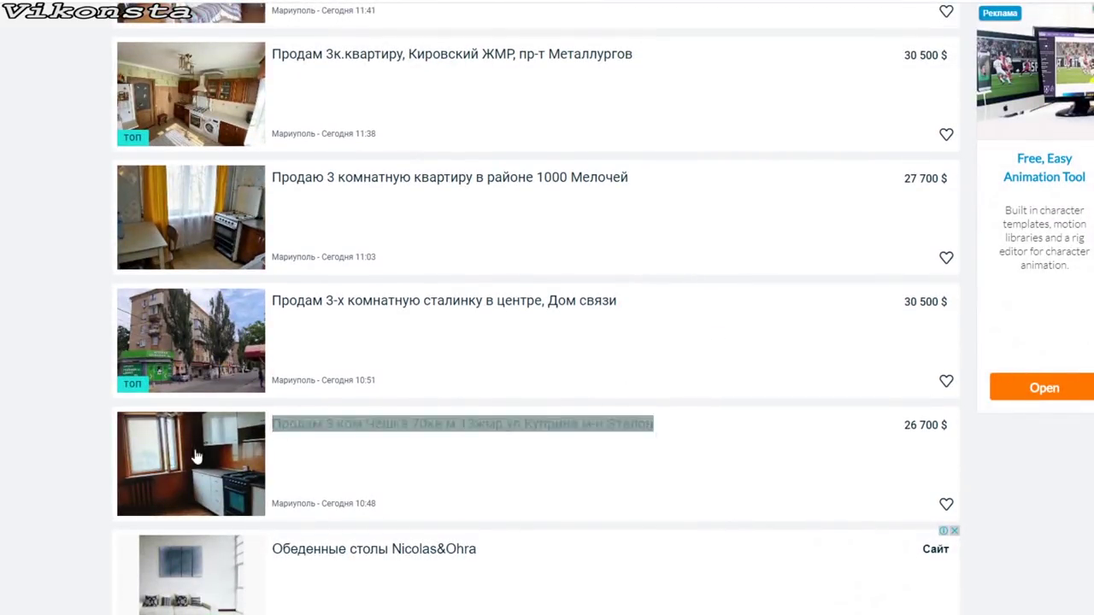
pyautogui.scroll(-2, 205, 488)
pyautogui.scroll(-2, 220, 463)
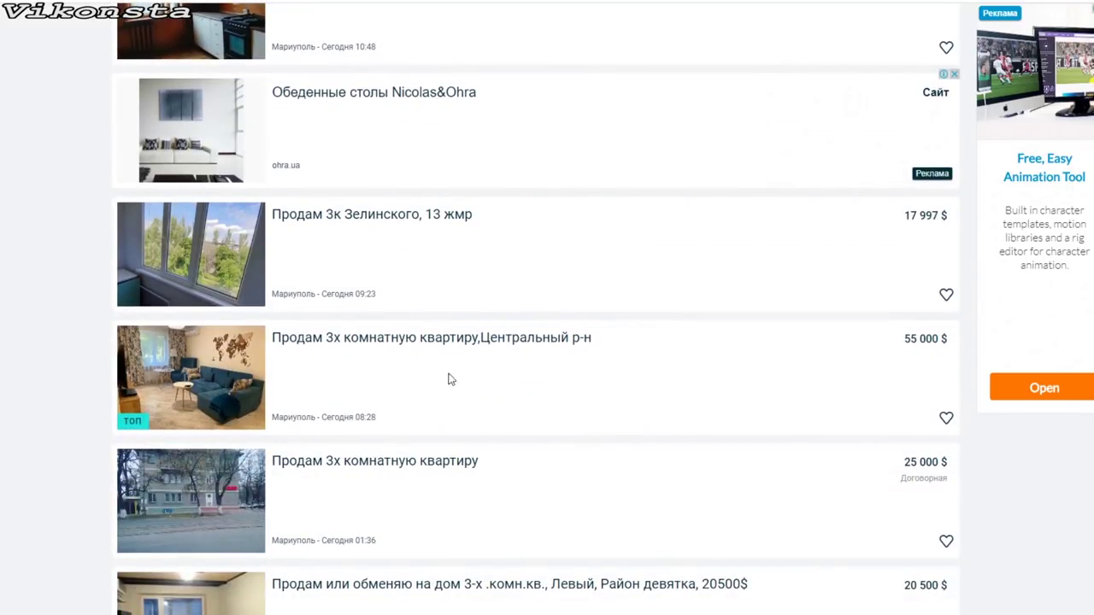
pyautogui.scroll(-1, 657, 392)
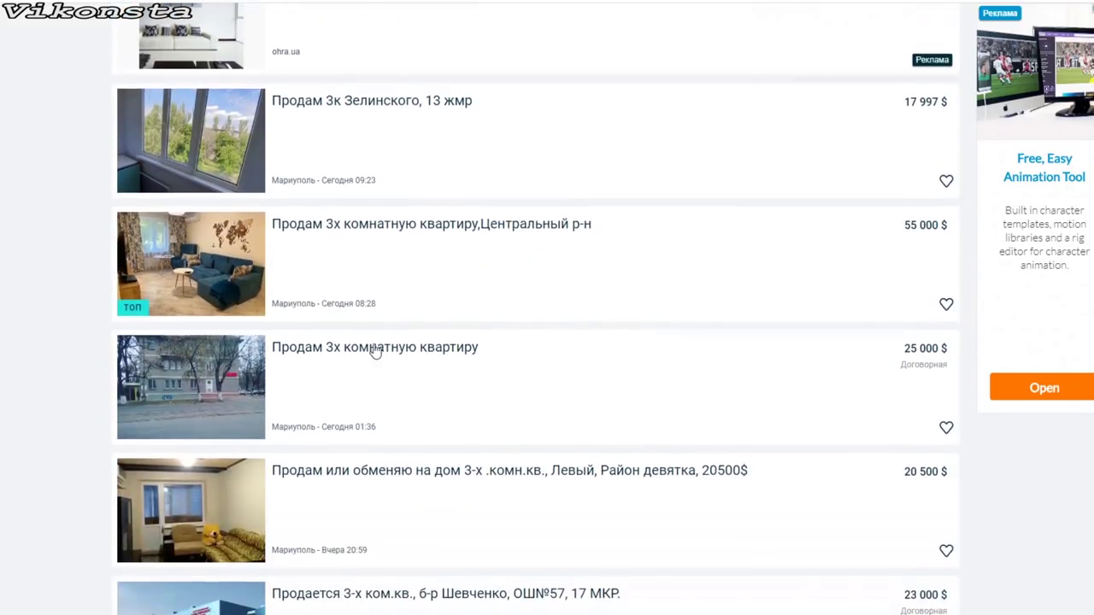
pyautogui.scroll(-3, 613, 299)
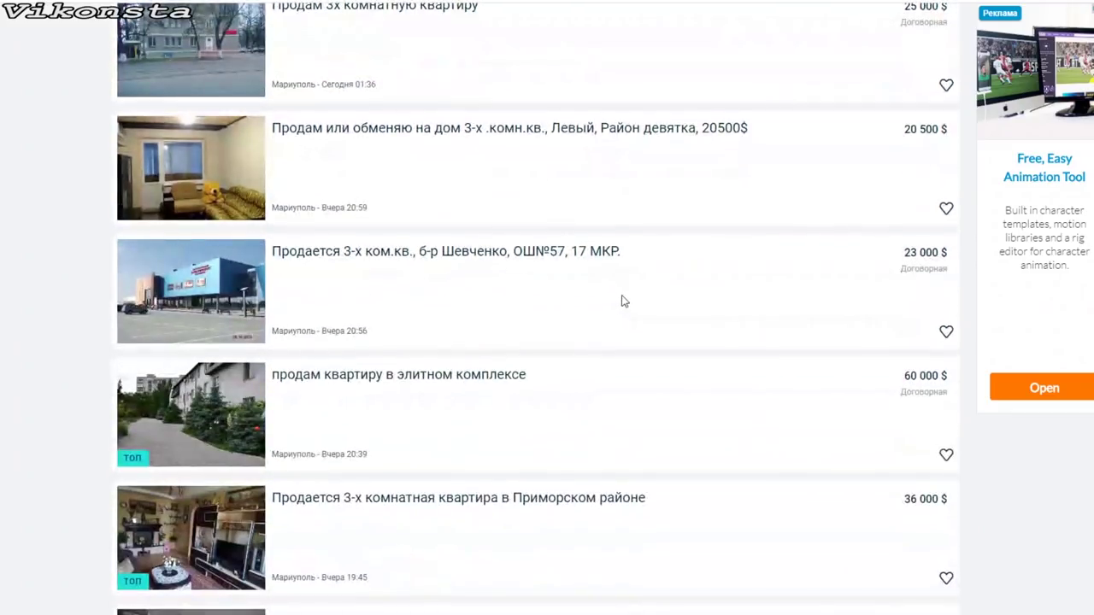
# - Browse further down the regular listings and open "Продам 3к квартиру Мариуполь, Приморский район"
pyautogui.scroll(-1, 634, 297)
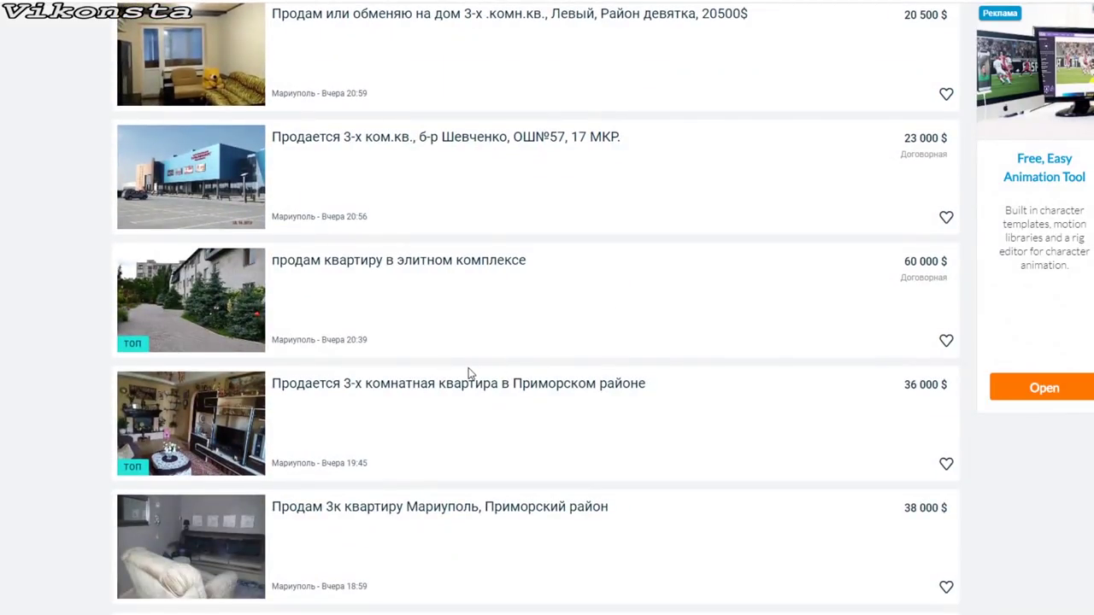
pyautogui.scroll(-2, 471, 370)
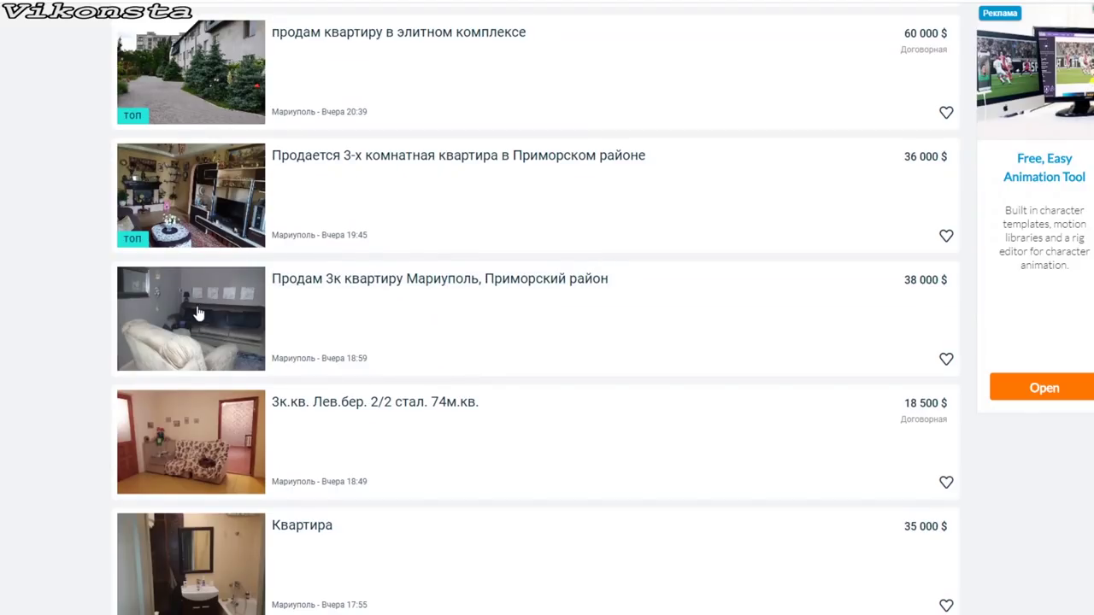
pyautogui.click(390, 346)
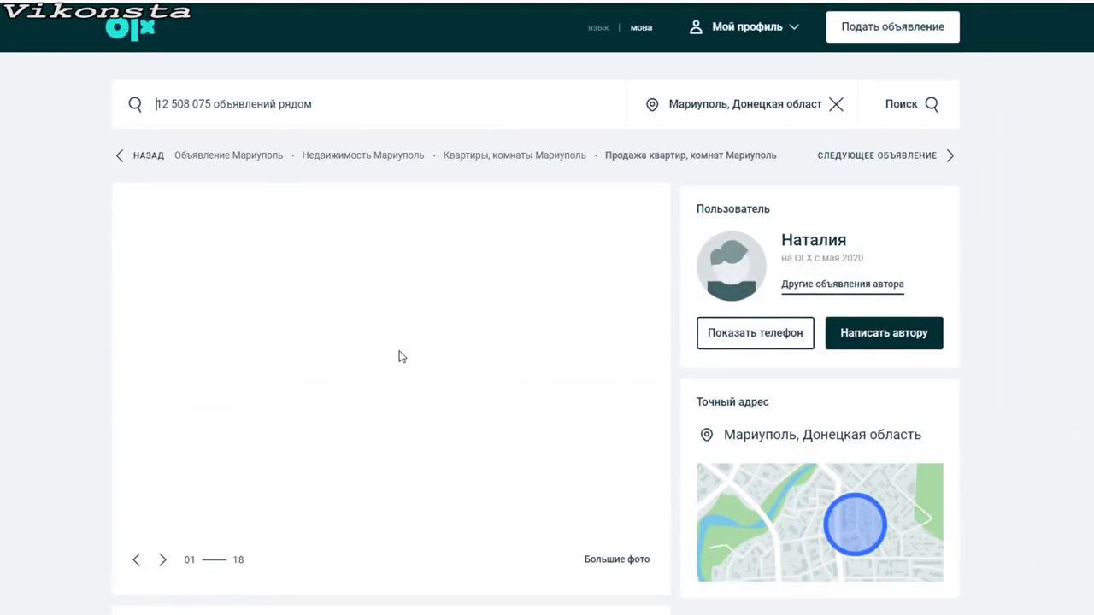
# - Enlarge the Приморский район apartment's photos, page from the first to the seventeenth, and close them
pyautogui.click(401, 356)
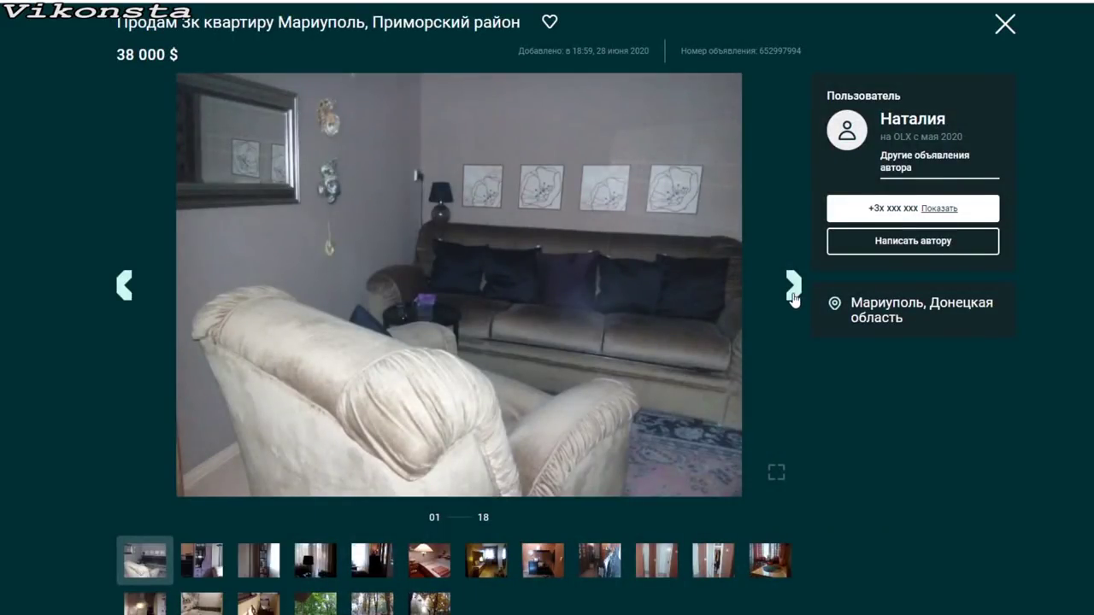
pyautogui.click(793, 297)
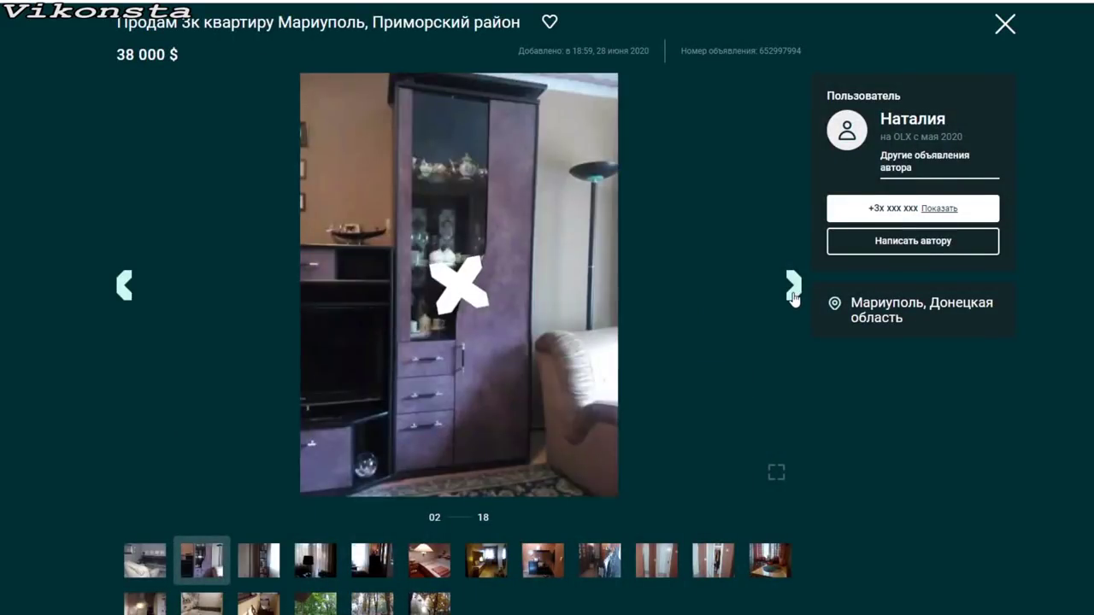
pyautogui.click(793, 298)
pyautogui.click(793, 298)
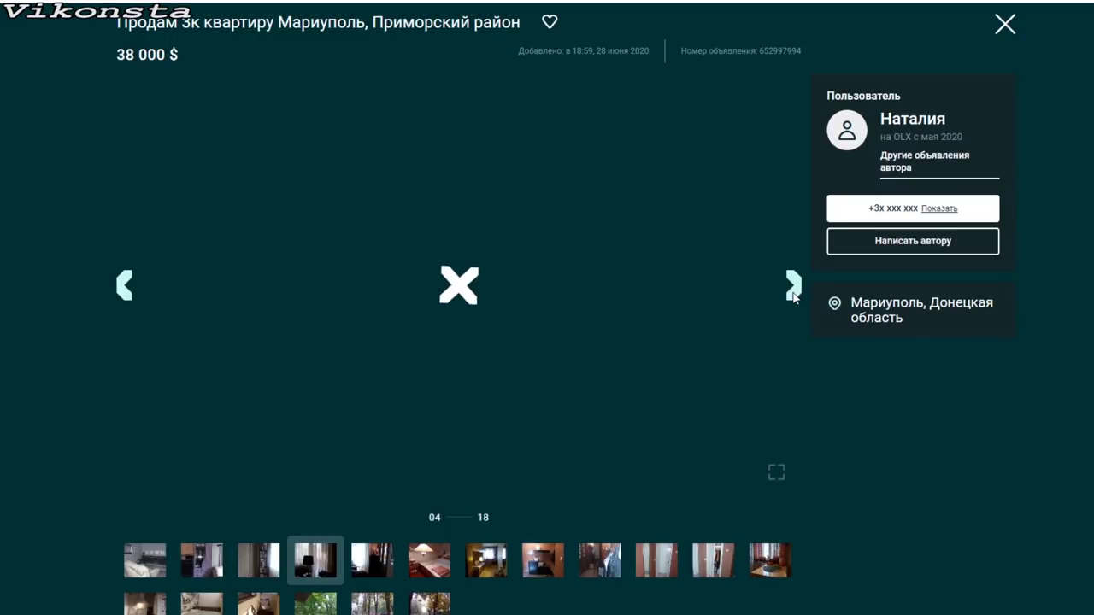
pyautogui.click(793, 298)
pyautogui.click(793, 298)
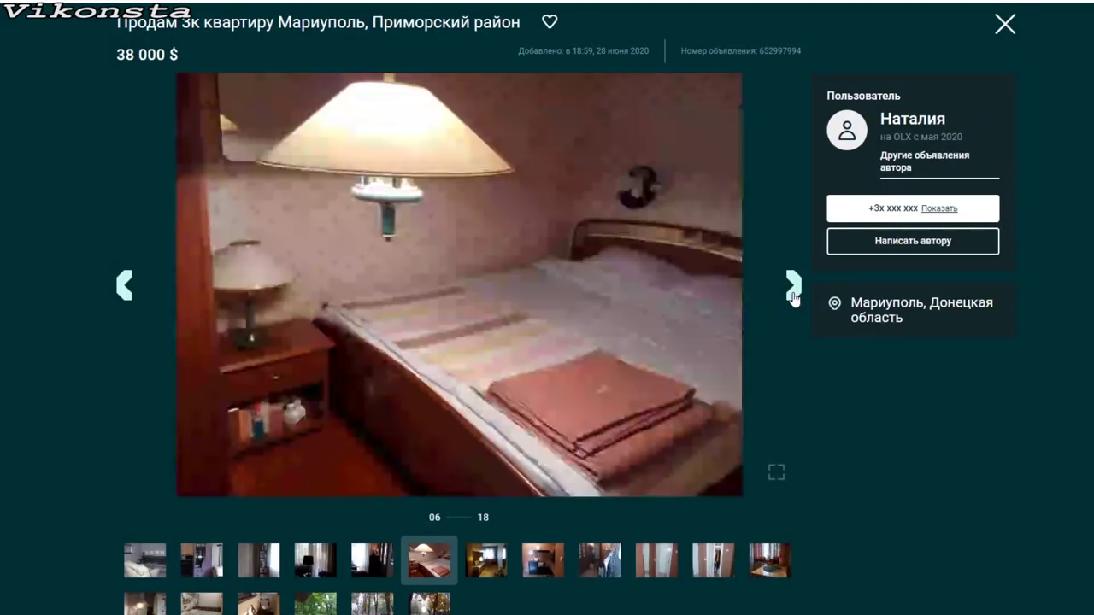
pyautogui.click(793, 298)
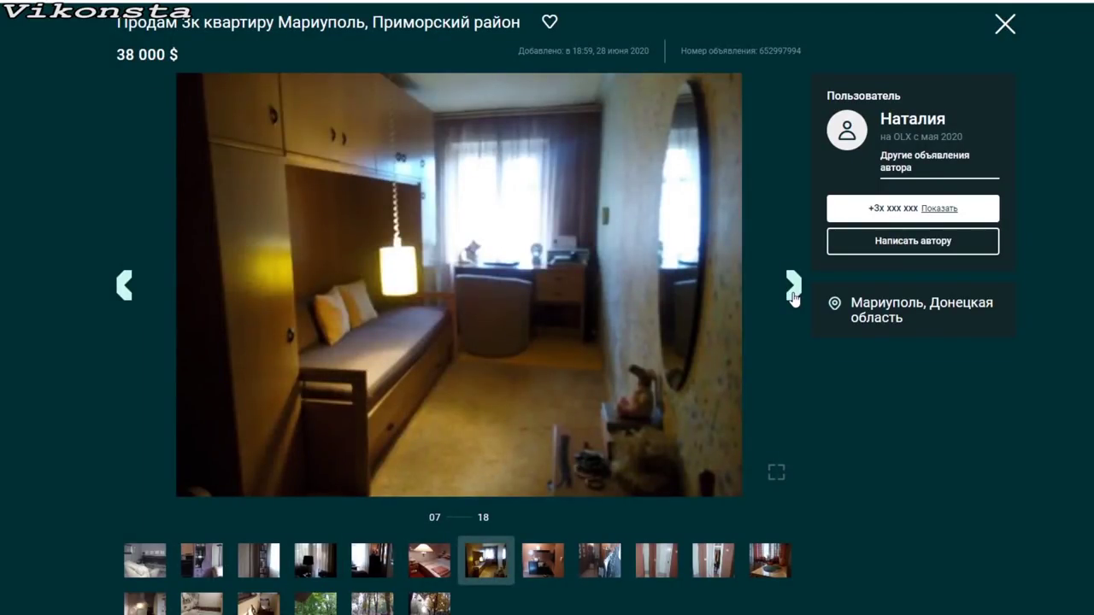
pyautogui.click(793, 298)
pyautogui.click(794, 297)
pyautogui.click(794, 298)
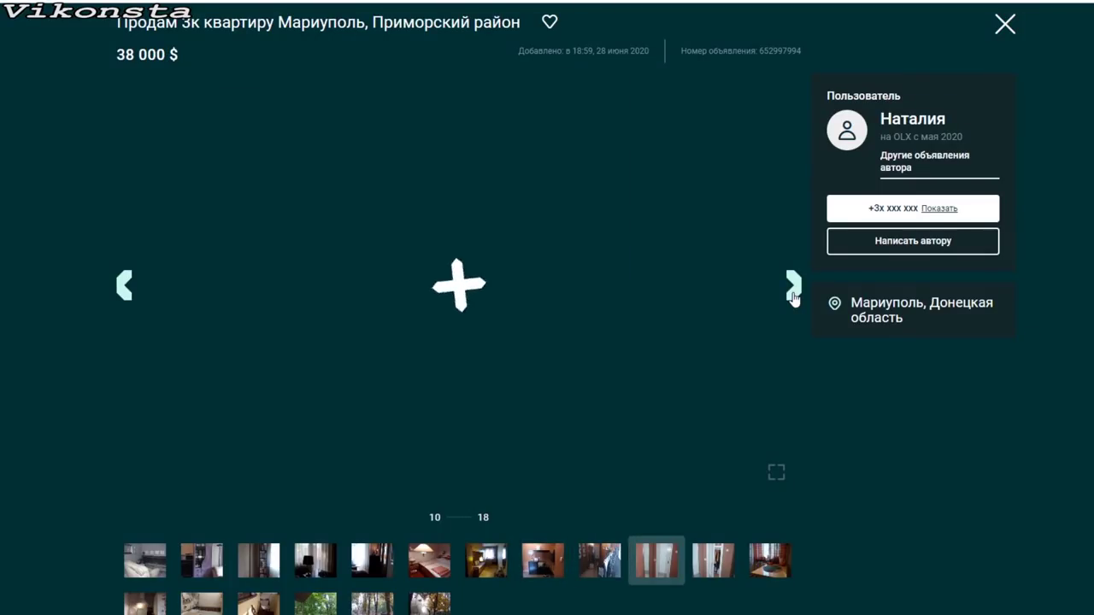
pyautogui.click(793, 297)
pyautogui.click(793, 297)
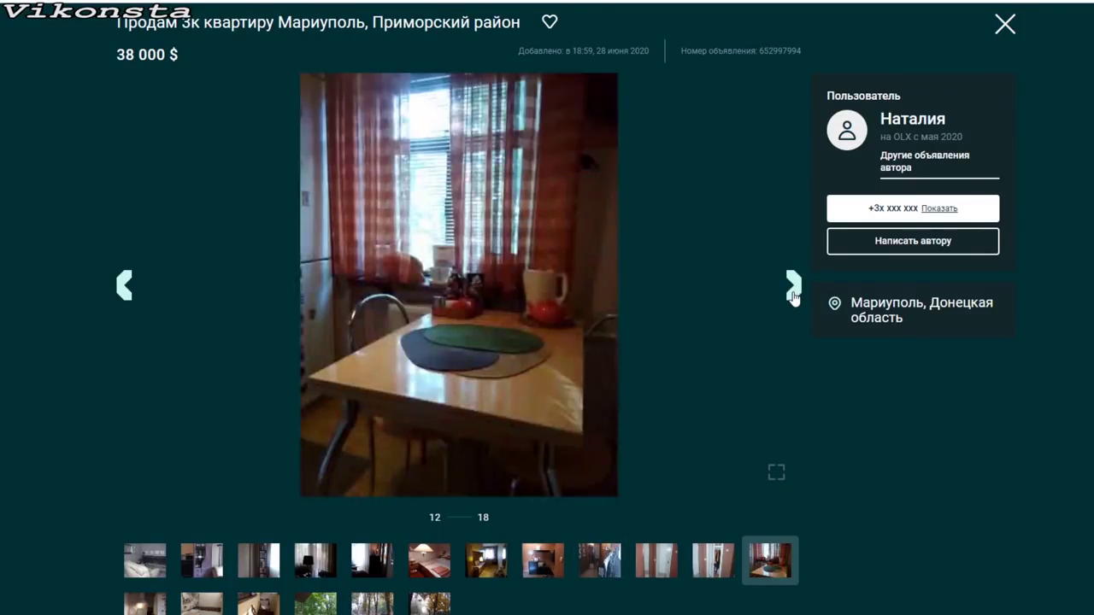
pyautogui.click(794, 297)
pyautogui.click(794, 298)
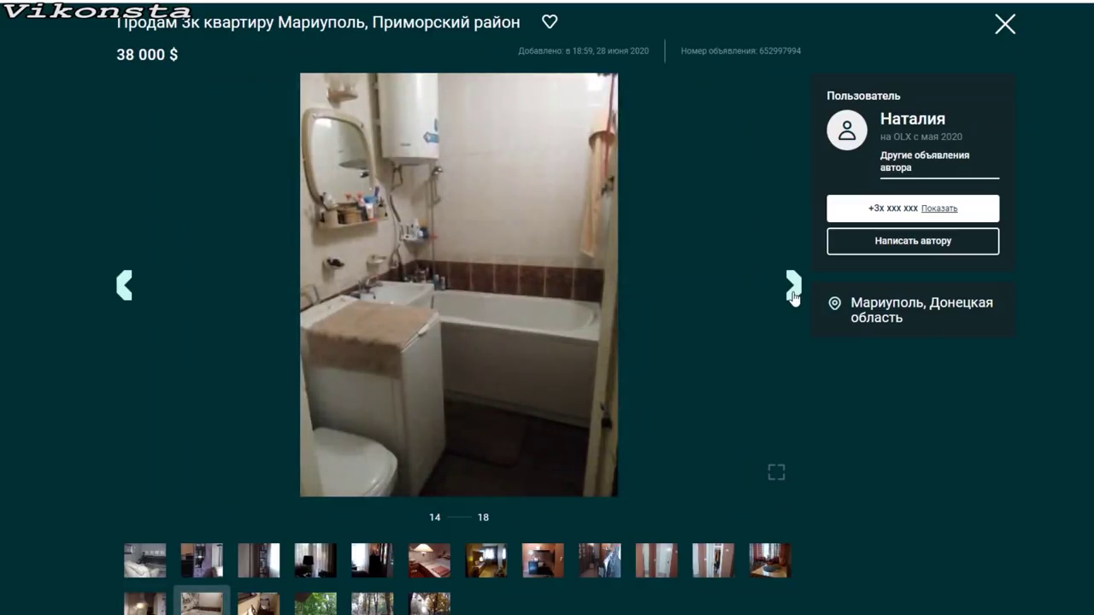
pyautogui.click(794, 297)
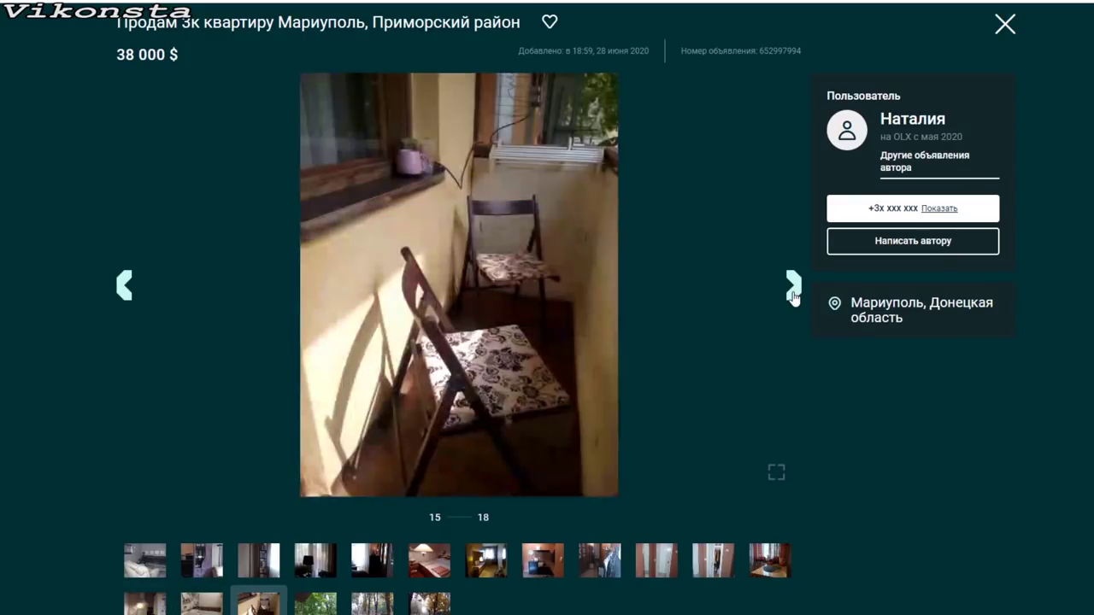
pyautogui.click(794, 298)
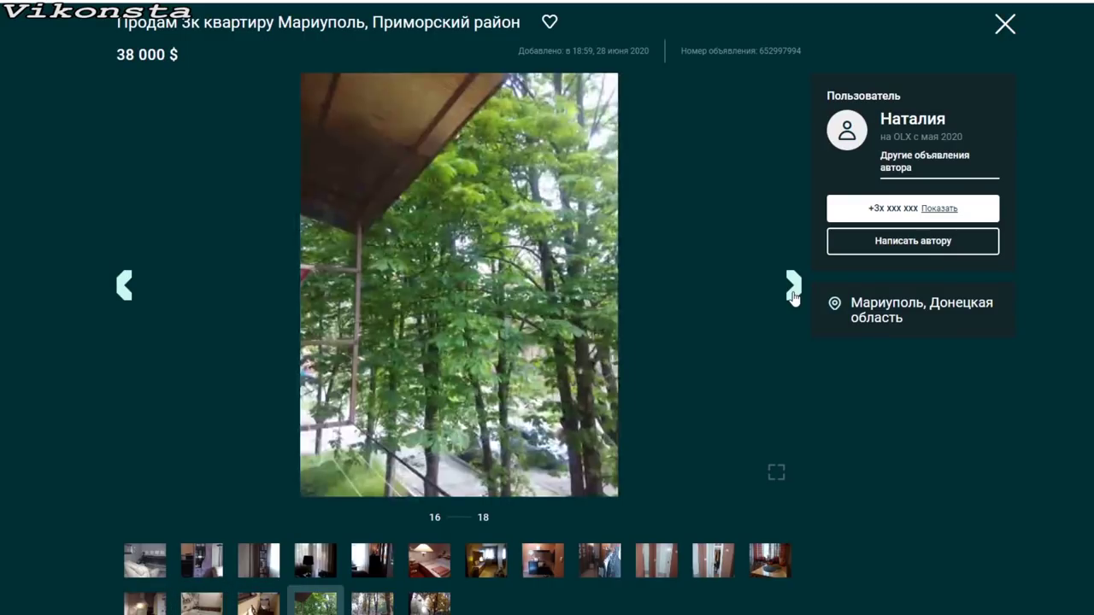
pyautogui.click(793, 297)
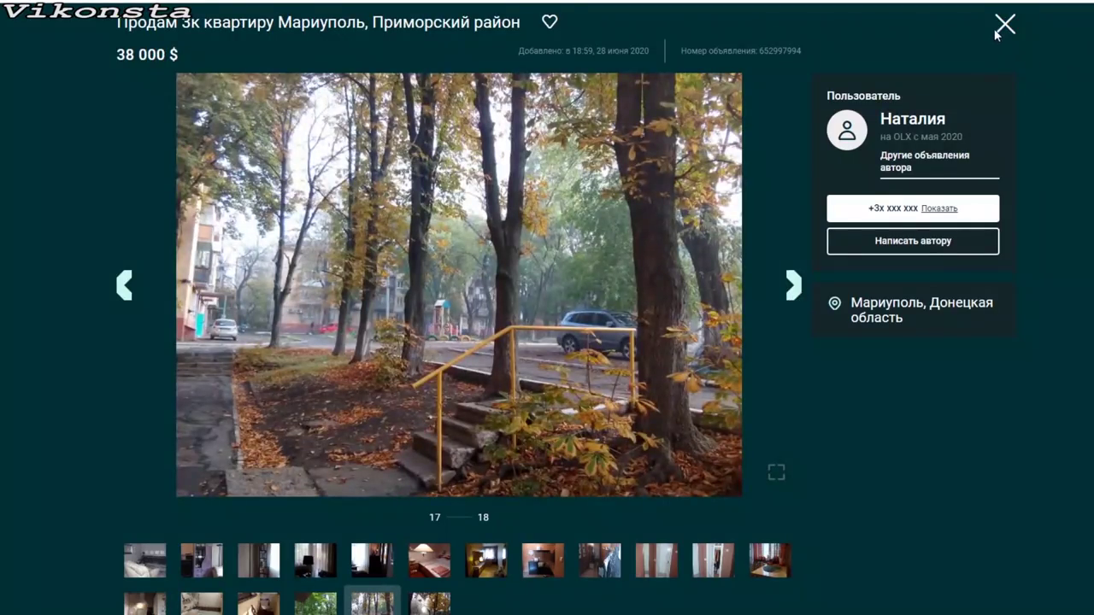
pyautogui.click(997, 32)
# - Return to the results and compare listing prices down to "Продам свою 3-х комнатную квартиру в р-не МГГУ"
pyautogui.scroll(-3, 290, 196)
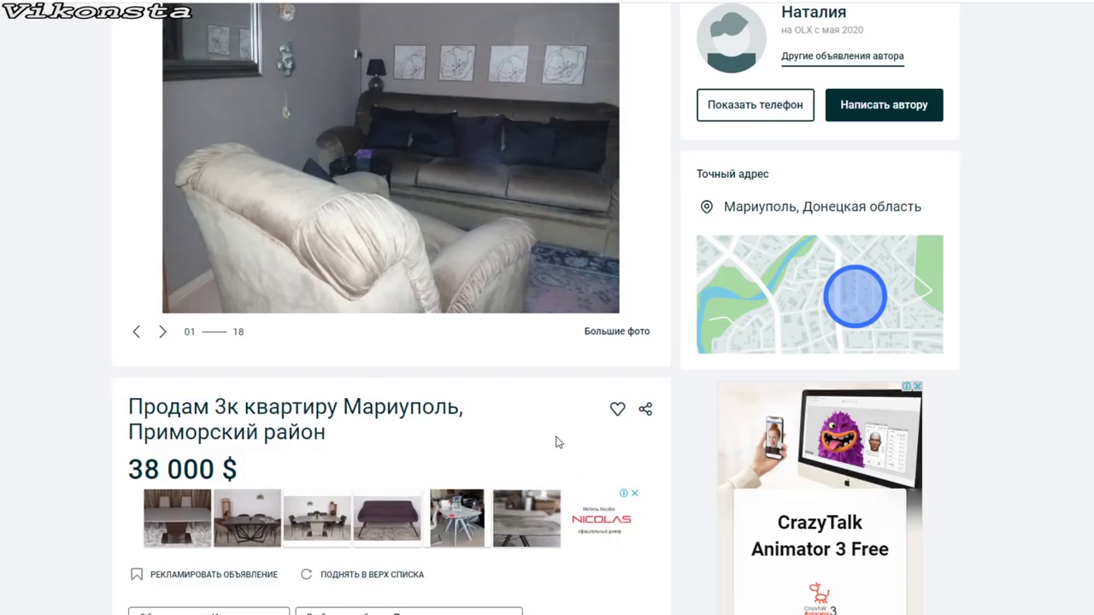
pyautogui.hotkey('alt', 'Left')
pyautogui.scroll(-4, 557, 442)
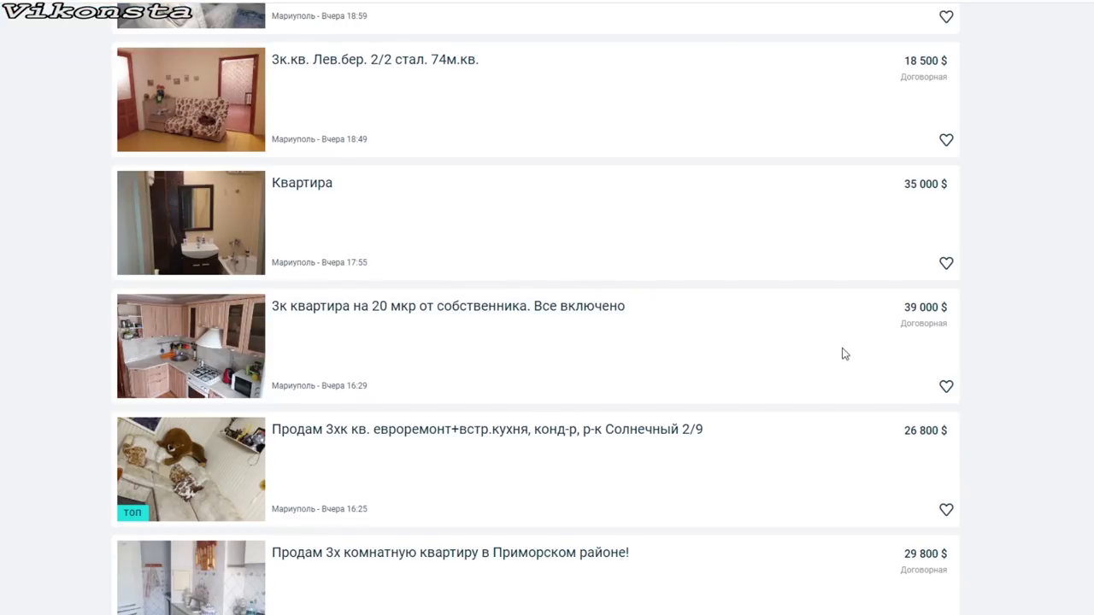
pyautogui.scroll(-1, 887, 367)
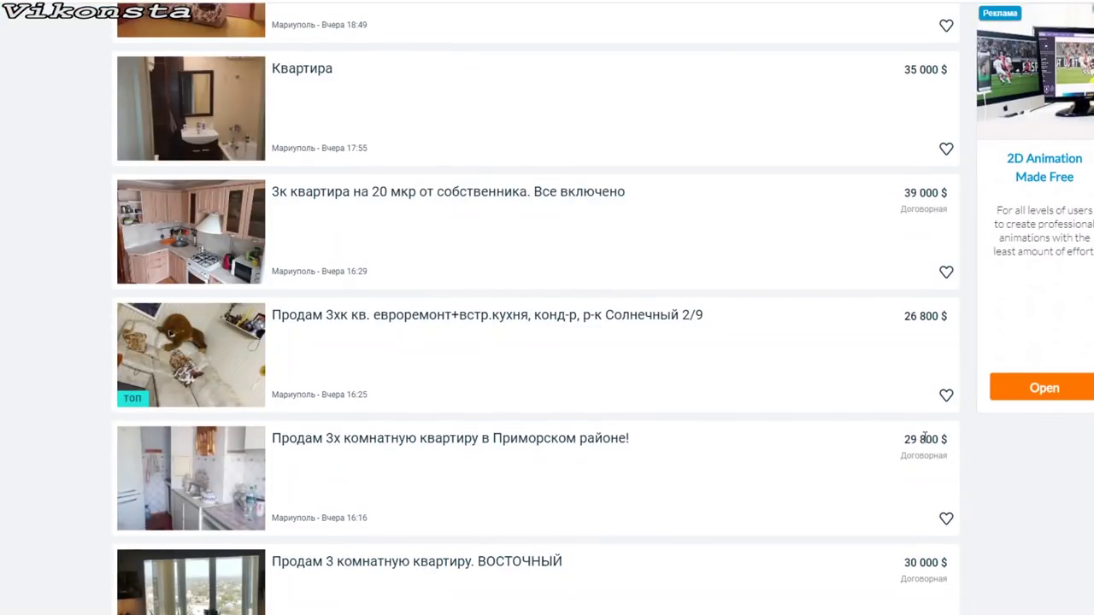
pyautogui.scroll(-2, 925, 438)
pyautogui.scroll(-1, 895, 405)
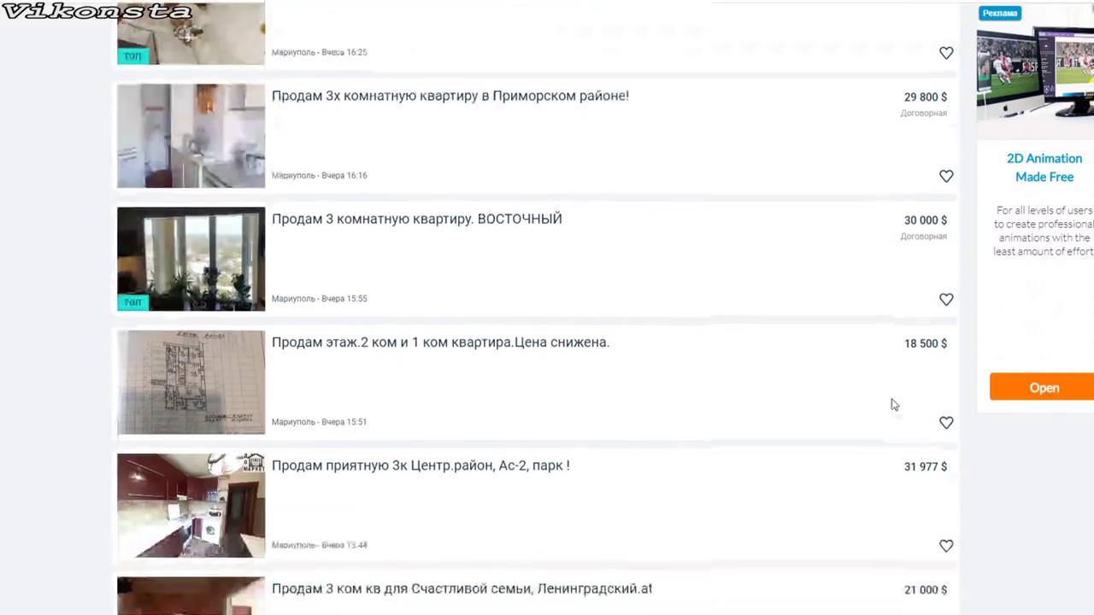
pyautogui.scroll(-2, 889, 402)
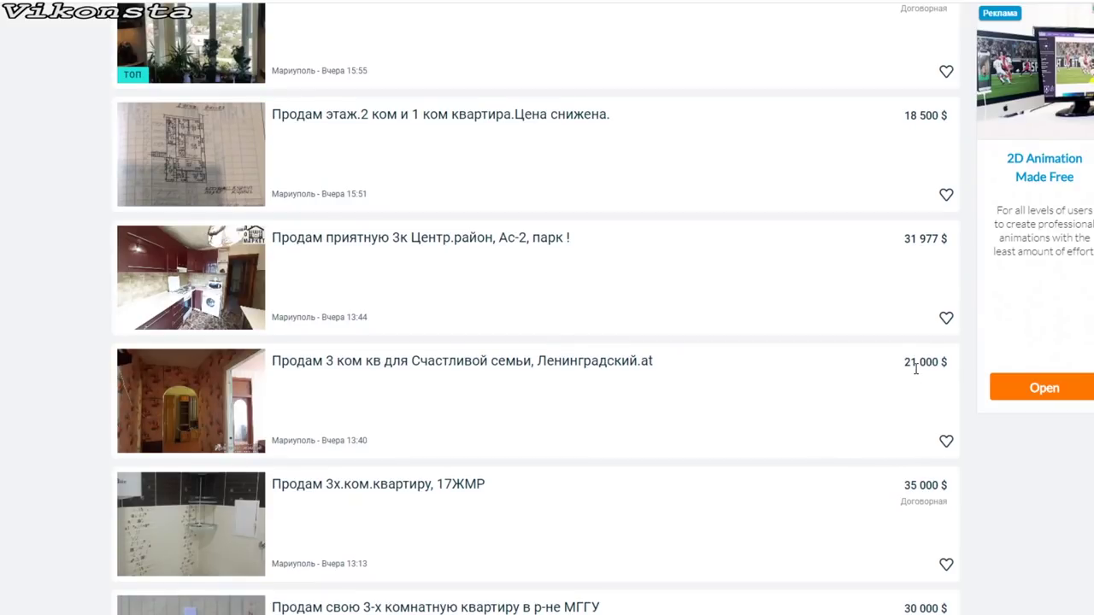
pyautogui.scroll(-1, 886, 413)
pyautogui.scroll(-2, 924, 401)
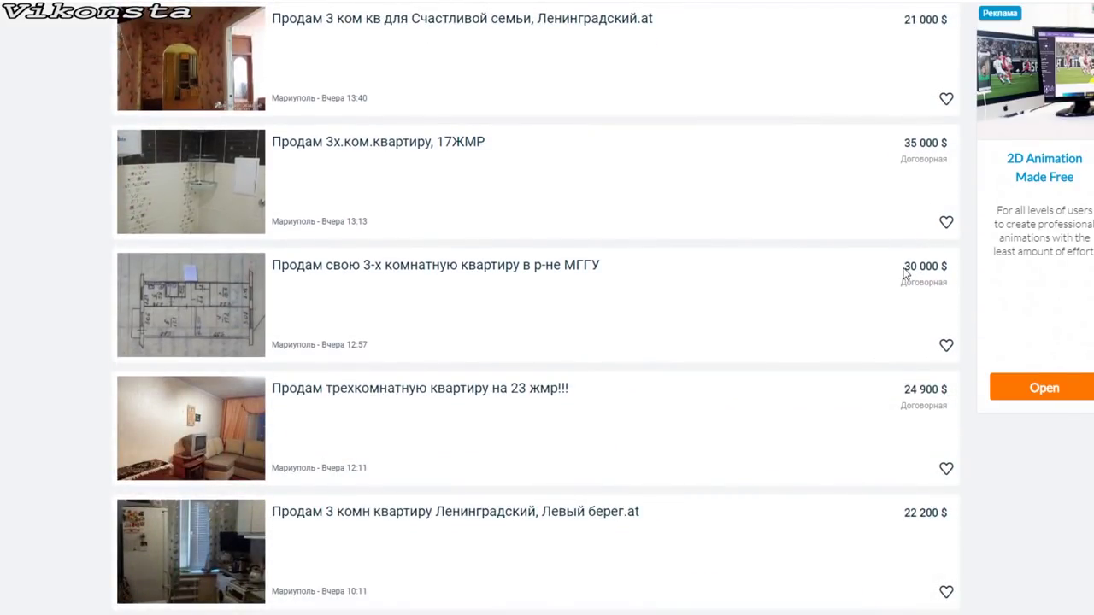
pyautogui.moveTo(905, 267); pyautogui.dragTo(937, 269)
pyautogui.click(937, 268)
# - Compare titles and prices of the remaining three-room apartment listings down to the end of the first results page
pyautogui.scroll(-2, 938, 273)
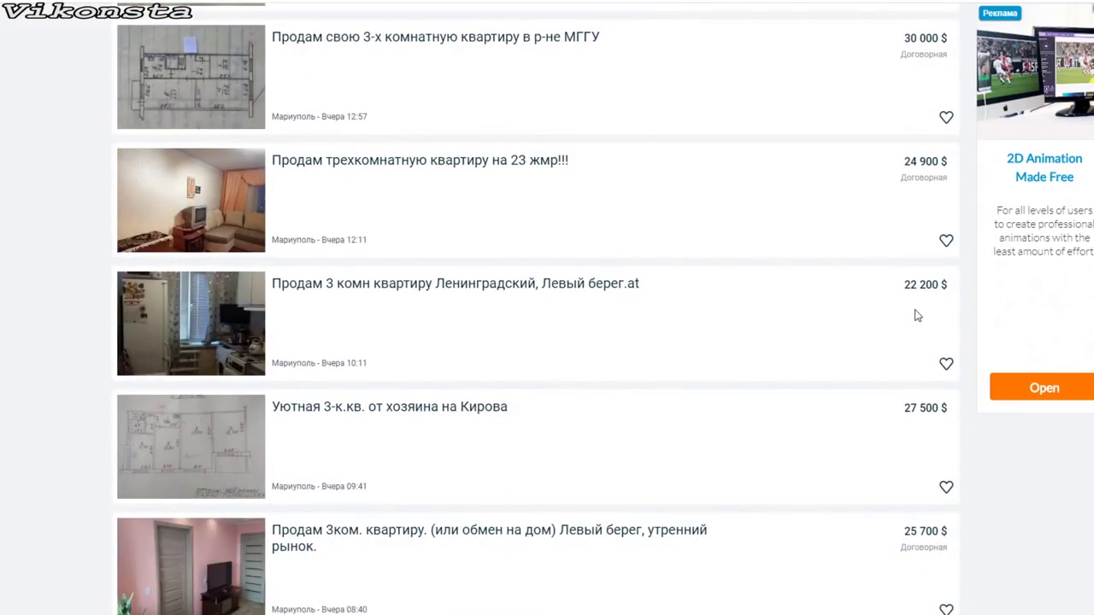
pyautogui.scroll(-1, 915, 316)
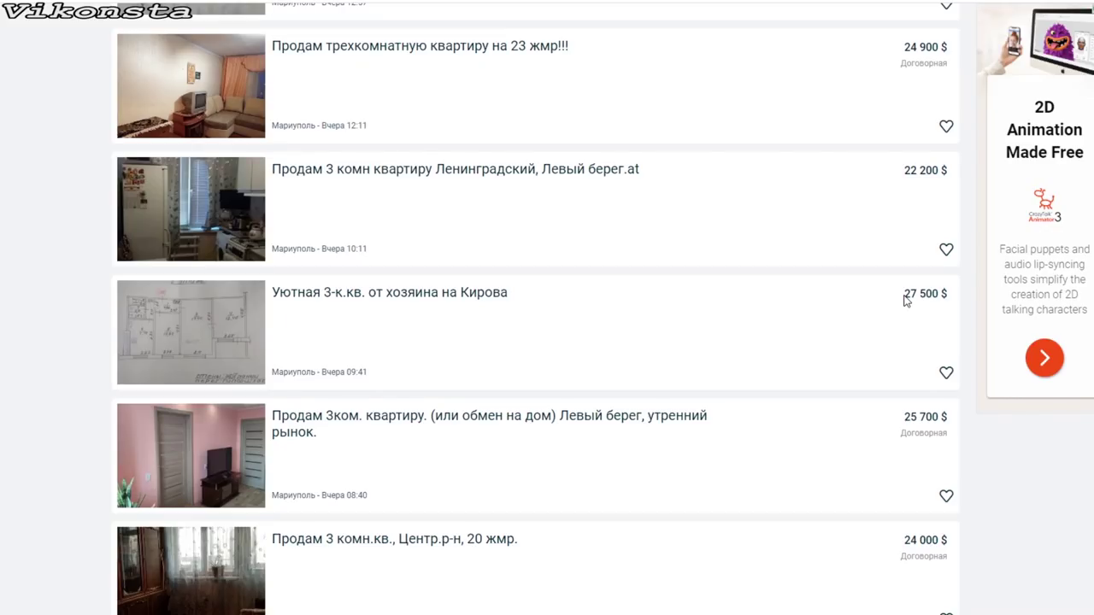
pyautogui.scroll(-2, 906, 299)
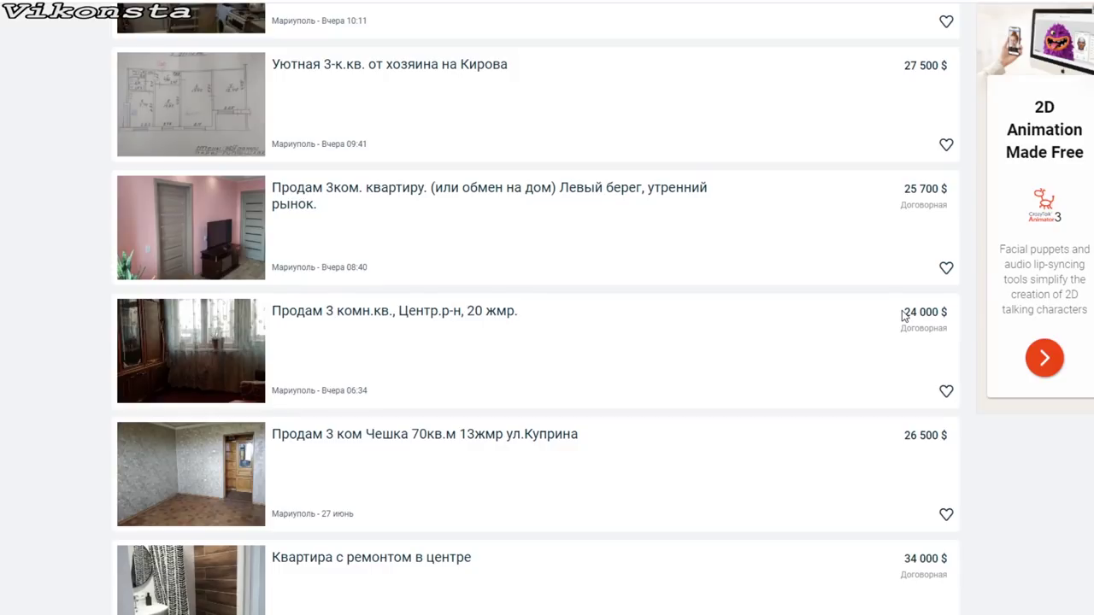
pyautogui.scroll(-2, 907, 315)
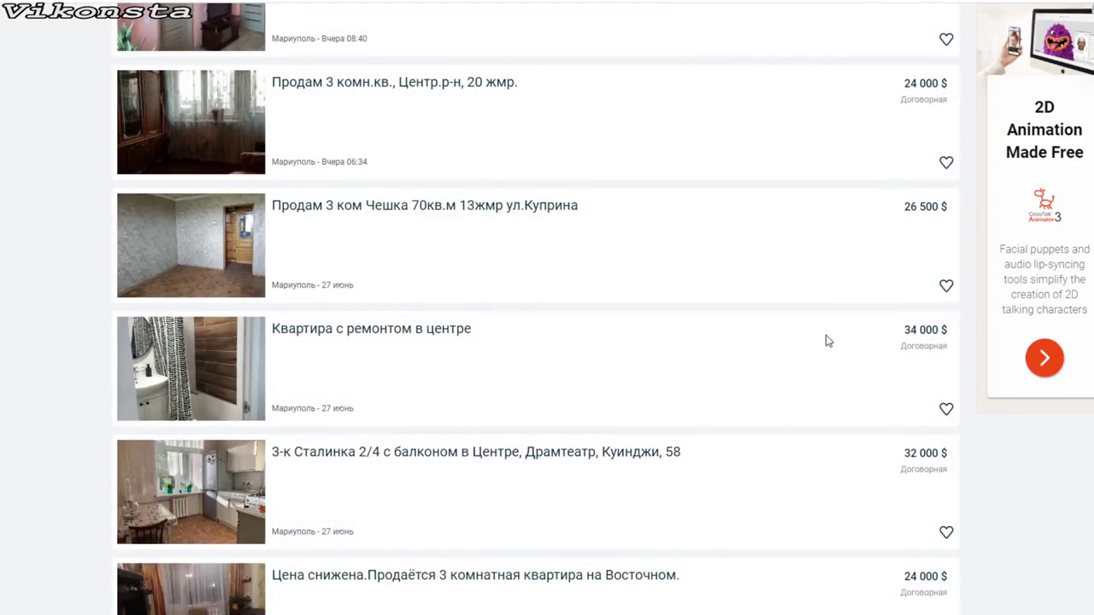
pyautogui.scroll(-2, 827, 340)
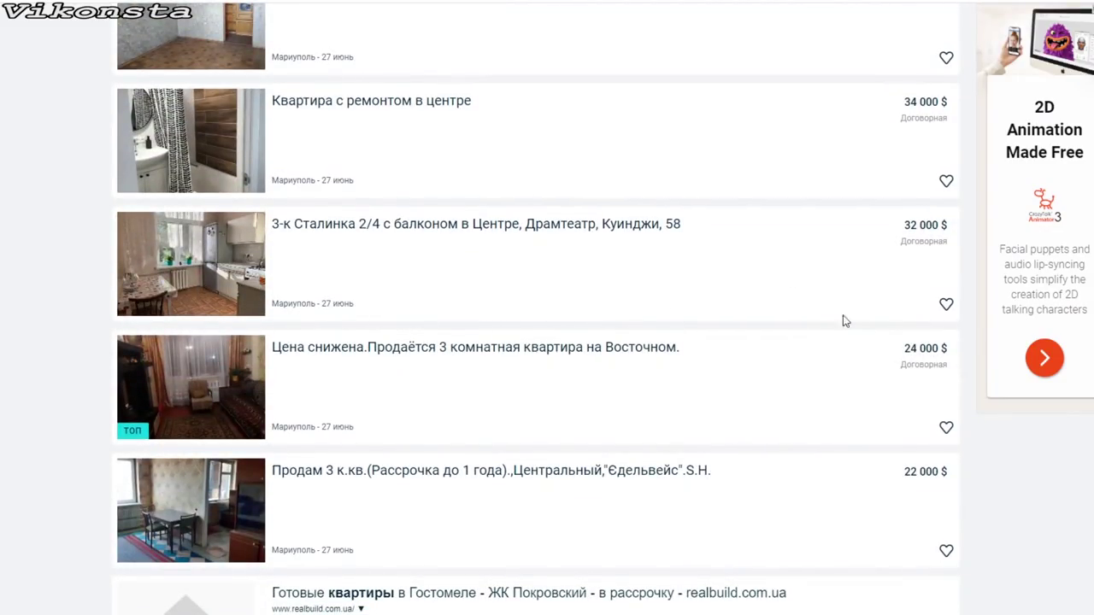
pyautogui.scroll(-2, 809, 374)
pyautogui.scroll(-1, 466, 410)
# - Go to the second results page, browse to the regular listings, and open "Продам 3 комнатную квартиру в Левобережном районе"
pyautogui.click(457, 506)
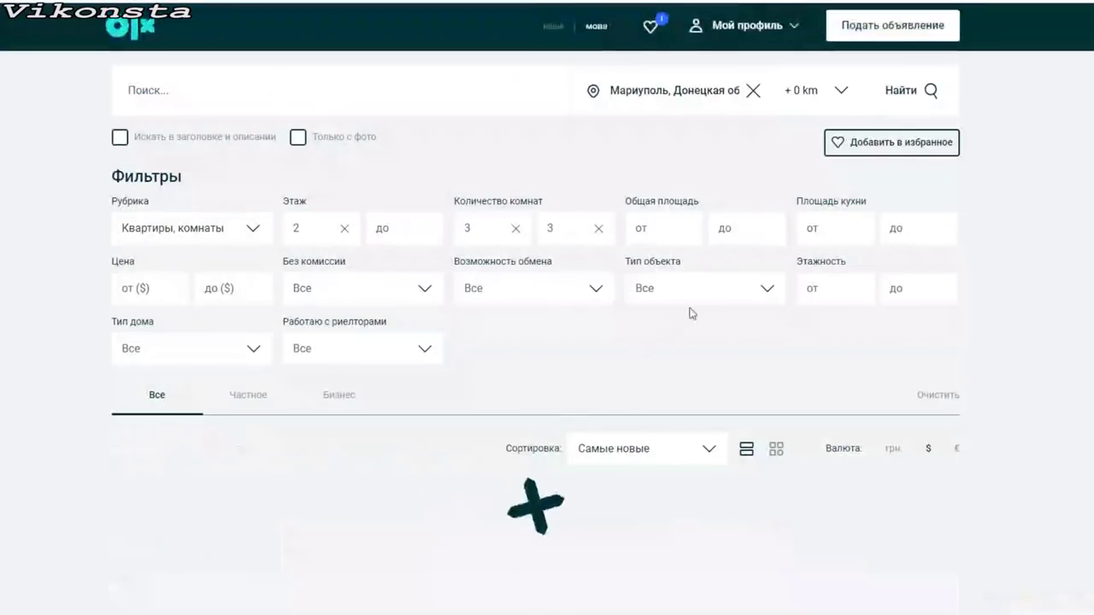
pyautogui.scroll(-2, 572, 317)
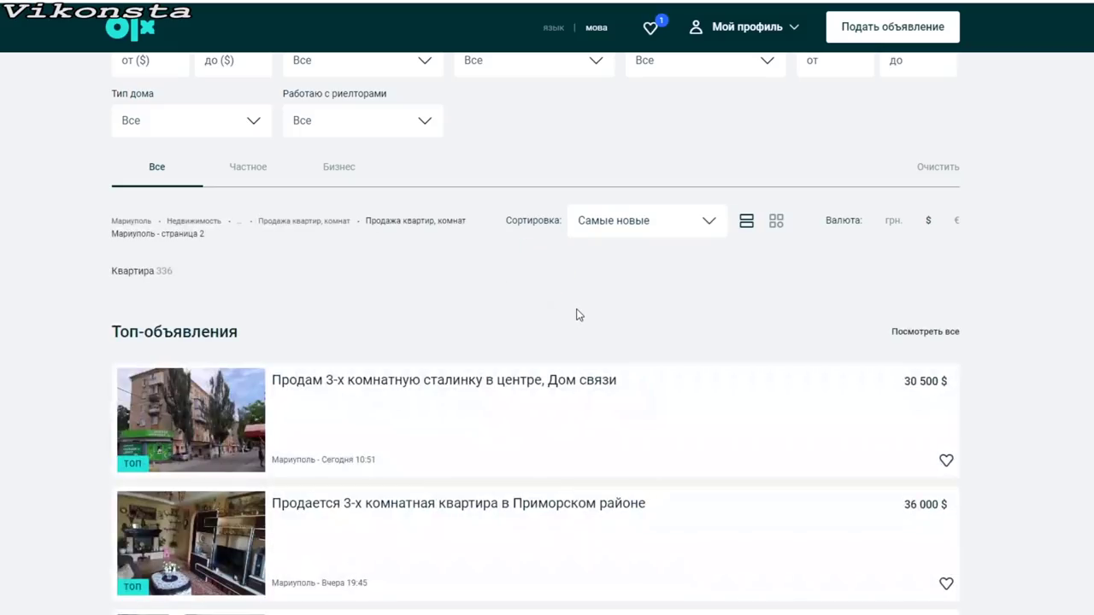
pyautogui.scroll(-2, 576, 316)
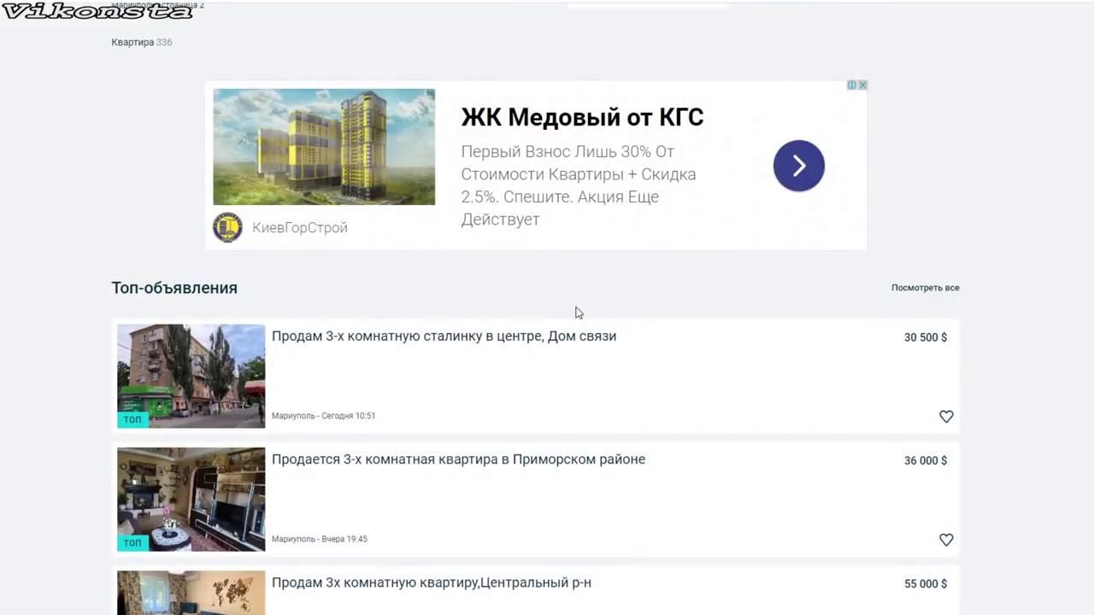
pyautogui.scroll(-2, 577, 312)
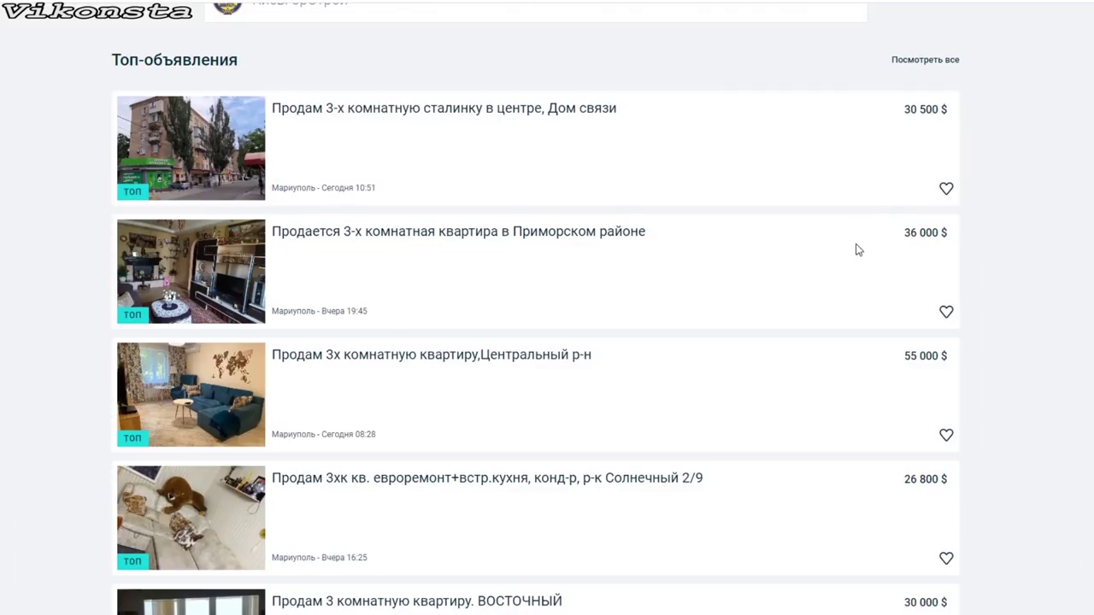
pyautogui.scroll(-6, 488, 411)
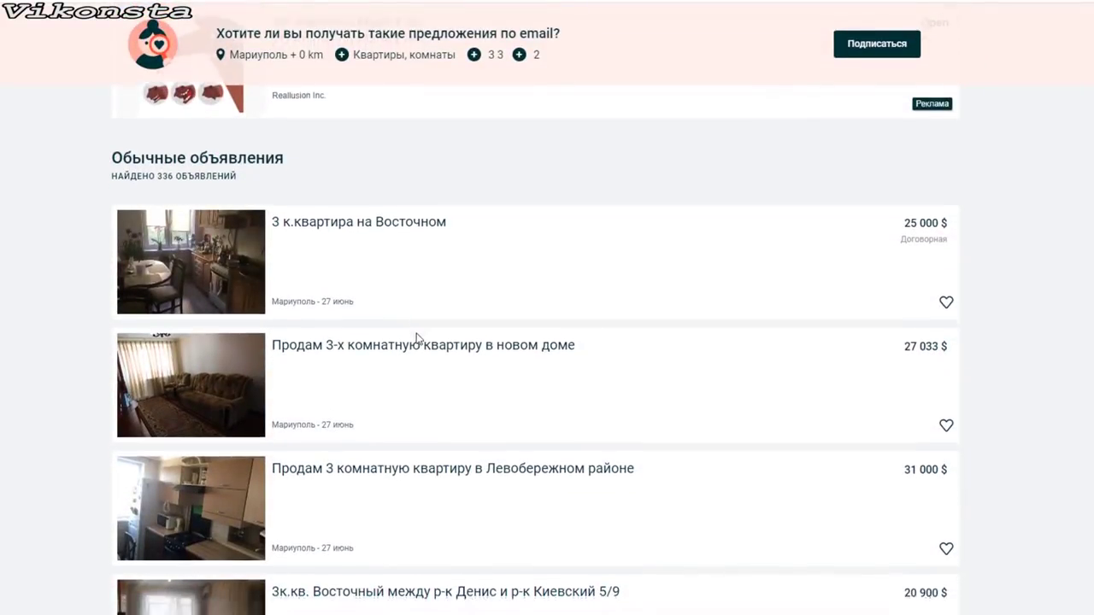
pyautogui.scroll(-1, 417, 338)
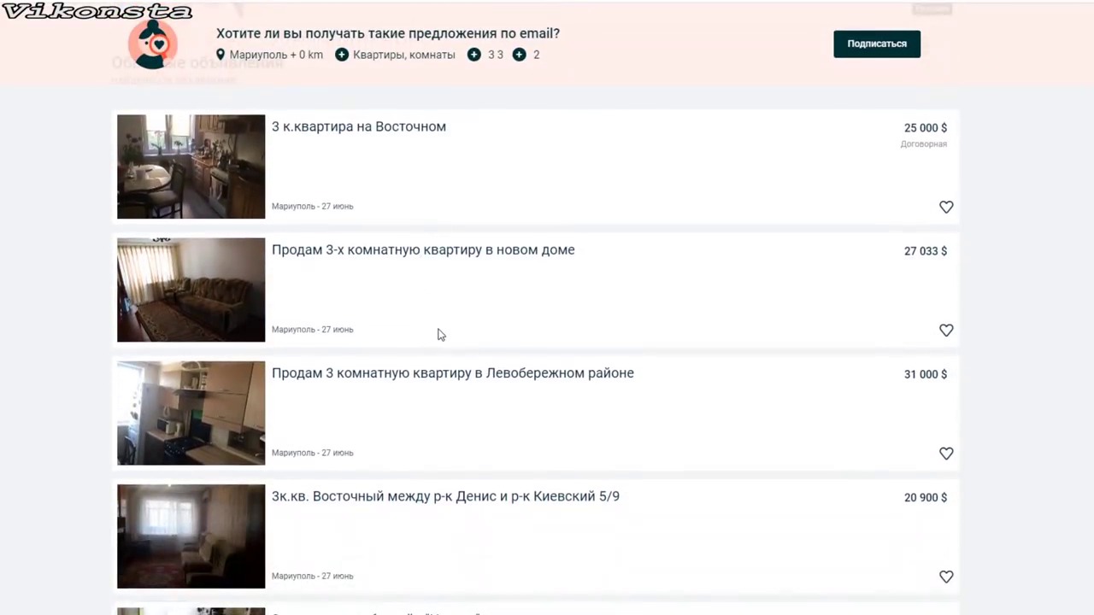
pyautogui.click(214, 427)
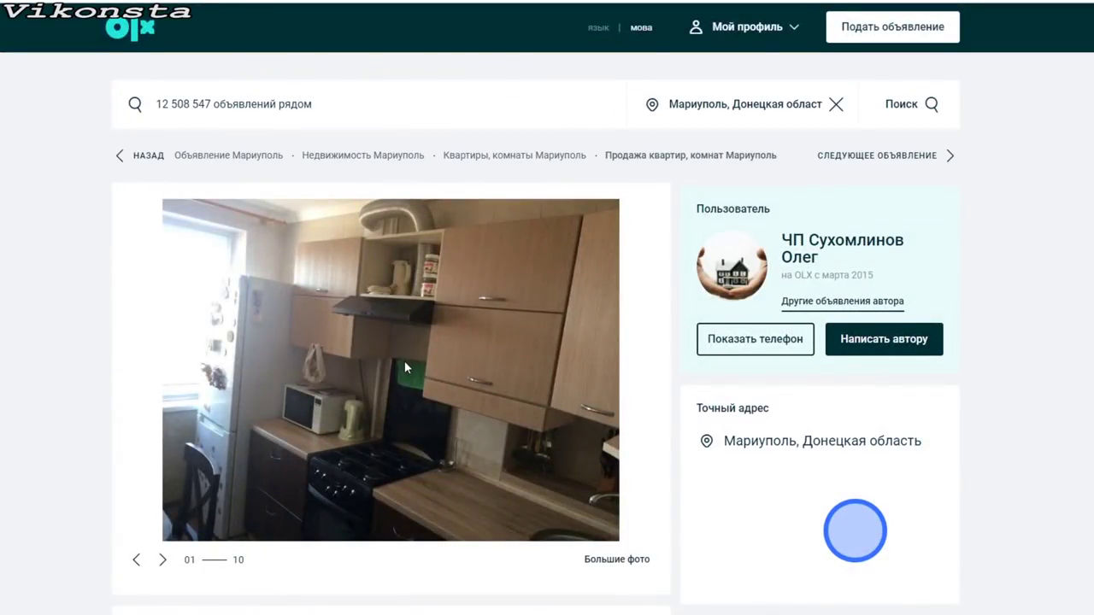
# - Enlarge the photos of the apartment in Левобережный район, page through all ten, close them, and check the listing's price
pyautogui.click(404, 361)
pyautogui.click(788, 318)
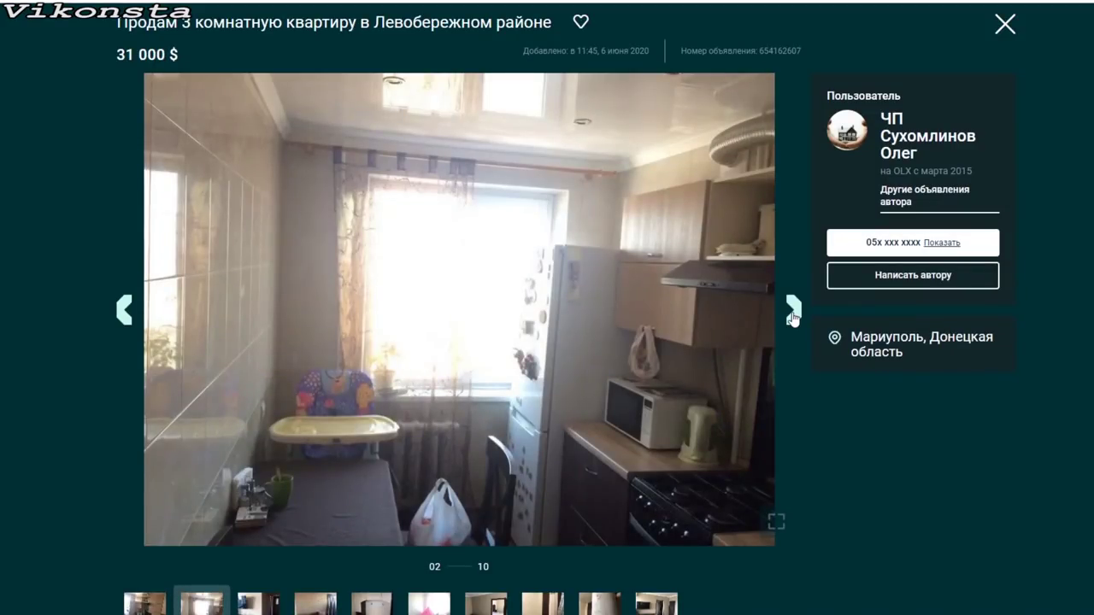
pyautogui.click(793, 314)
pyautogui.click(793, 315)
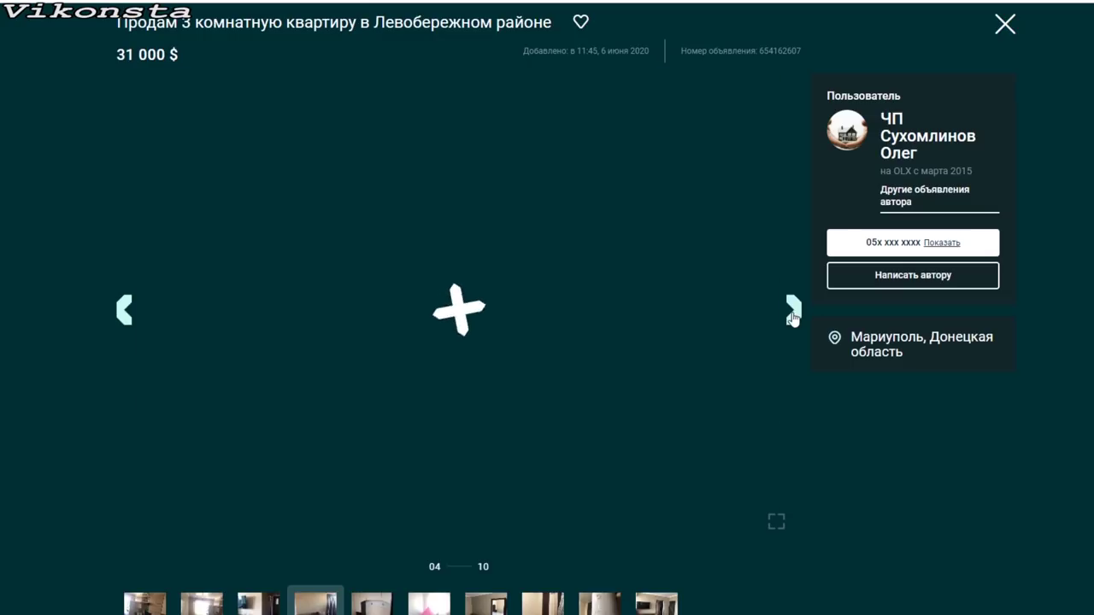
pyautogui.click(793, 316)
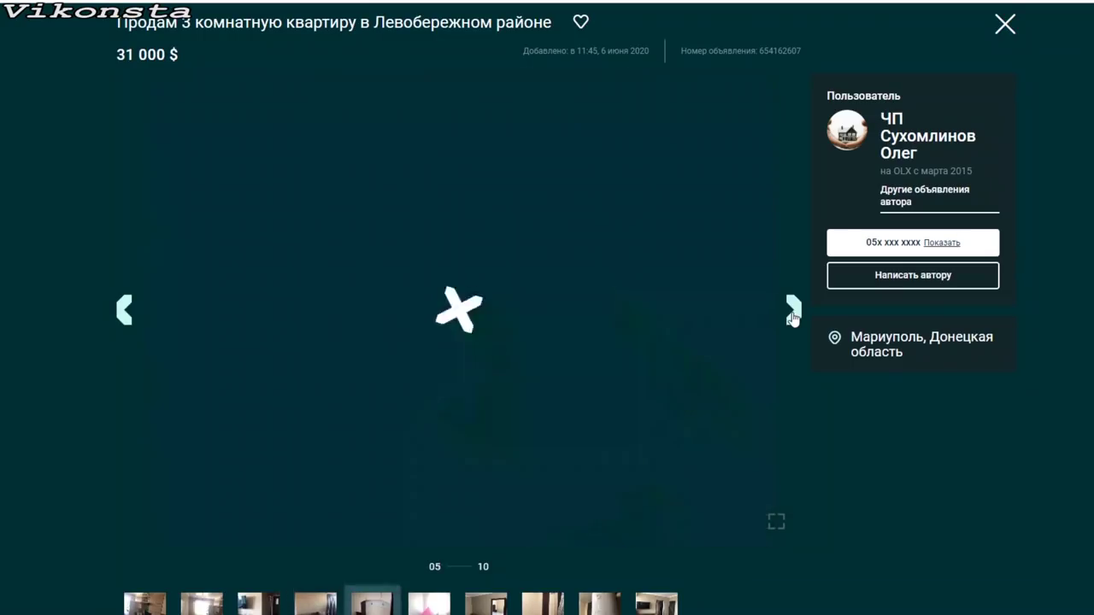
pyautogui.click(793, 316)
pyautogui.click(793, 316)
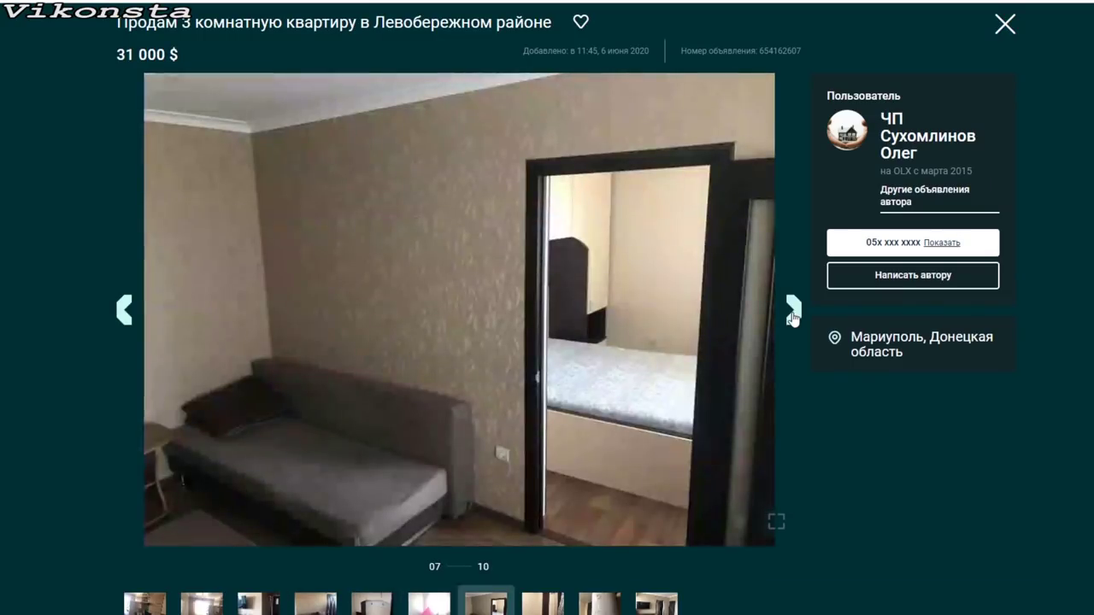
pyautogui.click(794, 313)
pyautogui.click(794, 310)
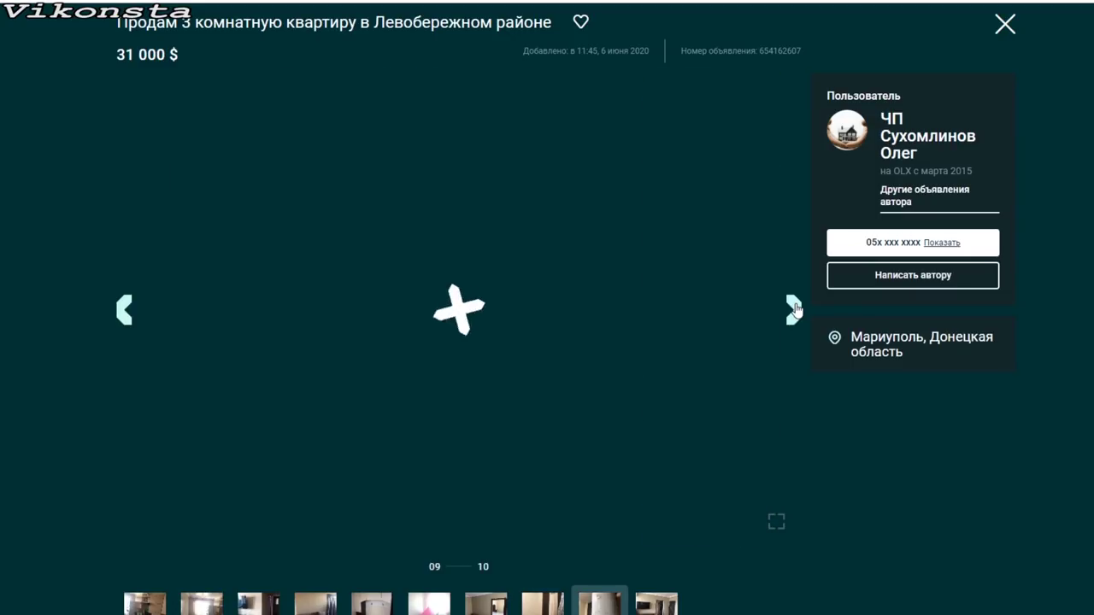
pyautogui.click(795, 310)
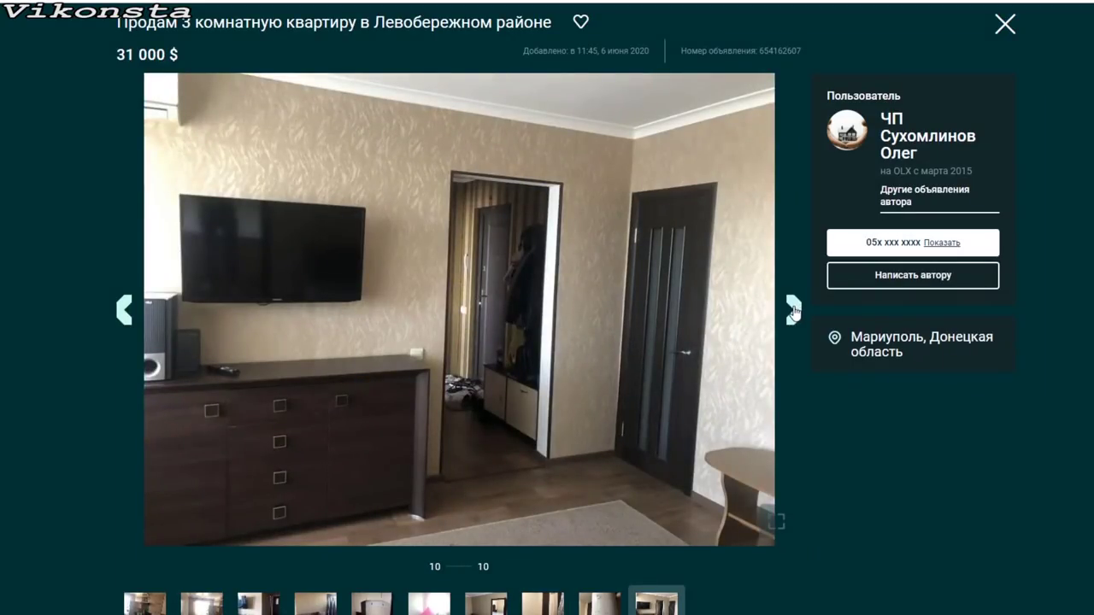
pyautogui.click(794, 311)
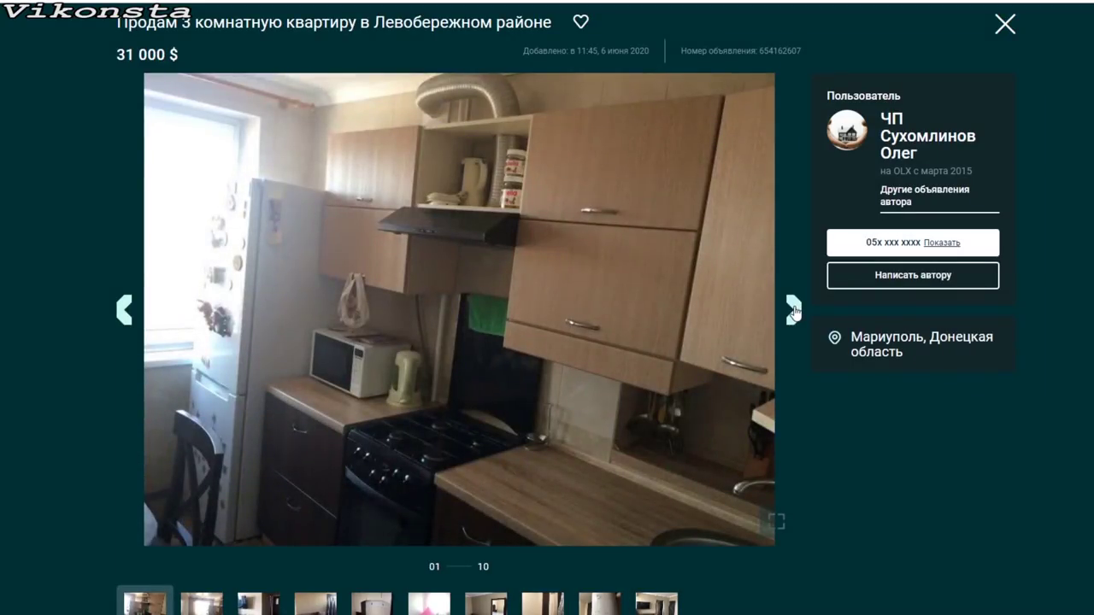
pyautogui.click(1004, 26)
pyautogui.scroll(-3, 453, 392)
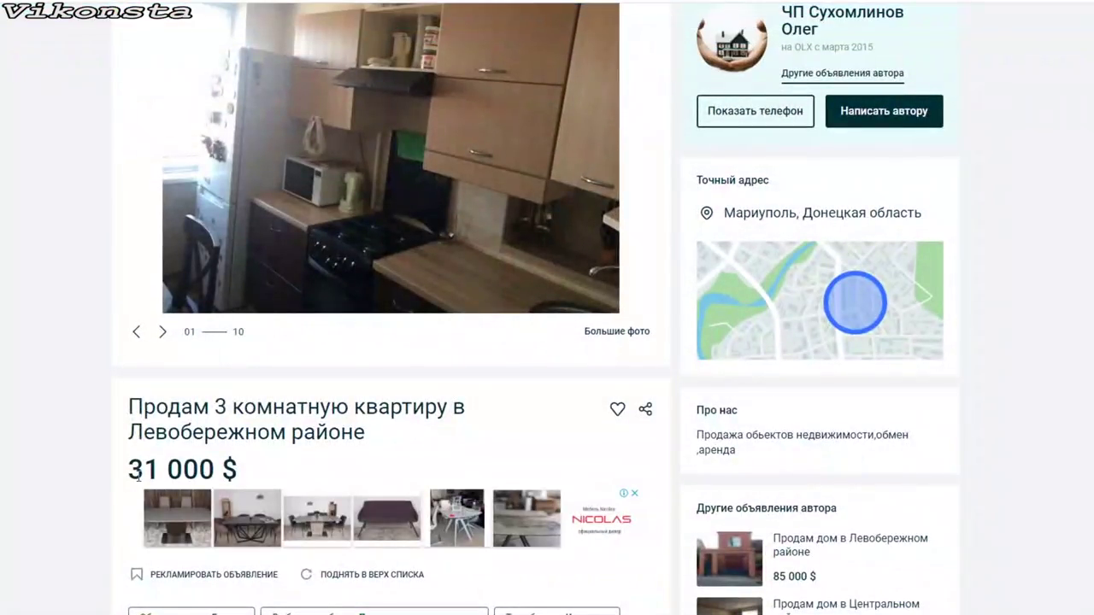
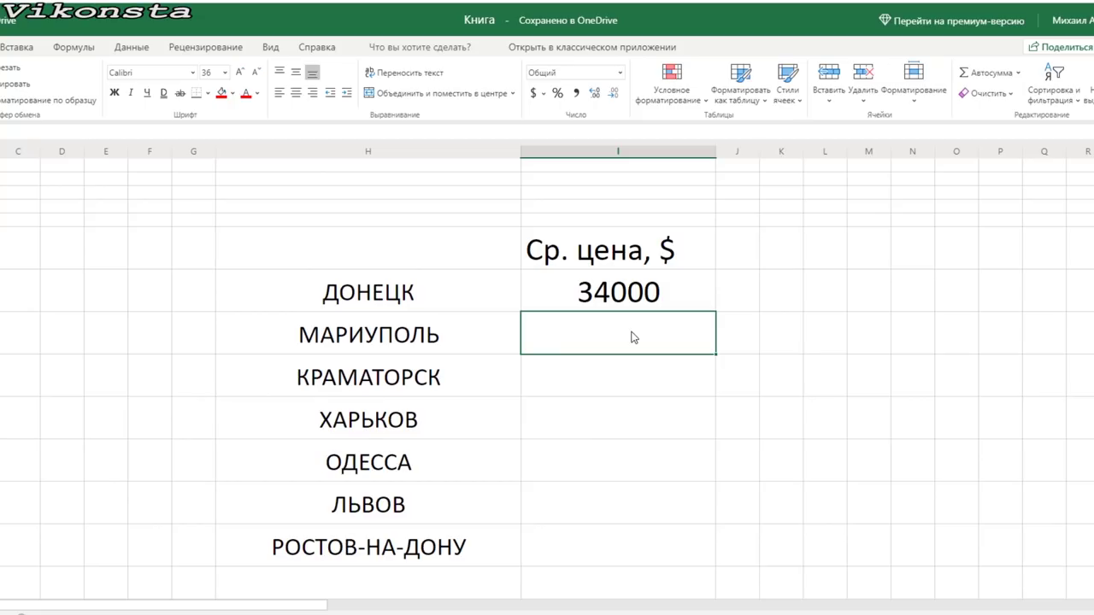
# - In the Excel table, enter 32000 as Мариуполь's average price and centre the price cells down to Ростов-на-Дону, keeping the other cities' cells empty
pyautogui.write('32000')
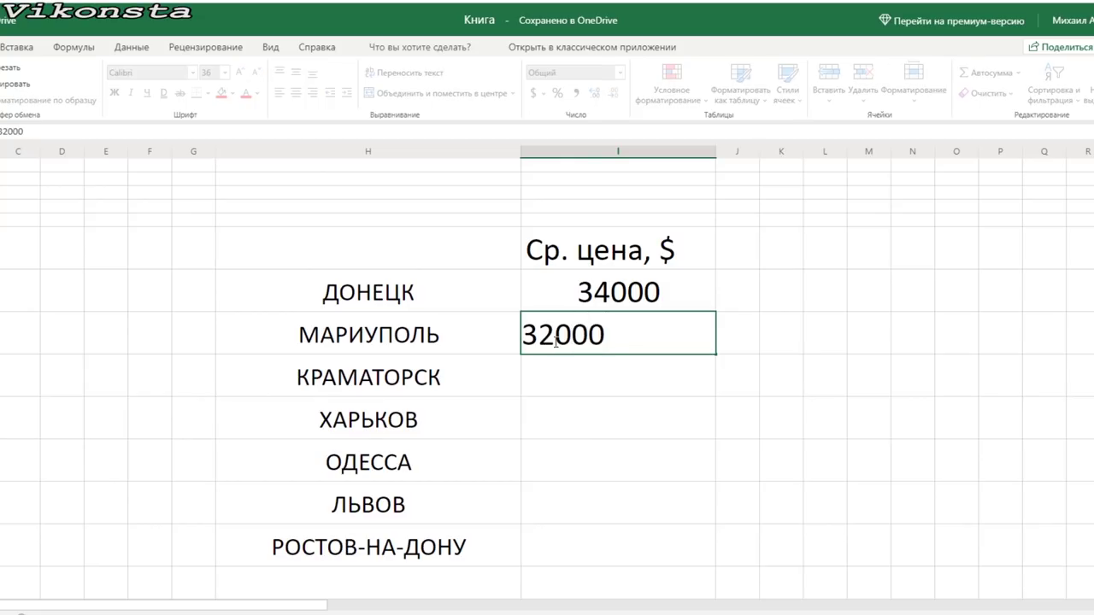
pyautogui.press('Return')
pyautogui.click(659, 334)
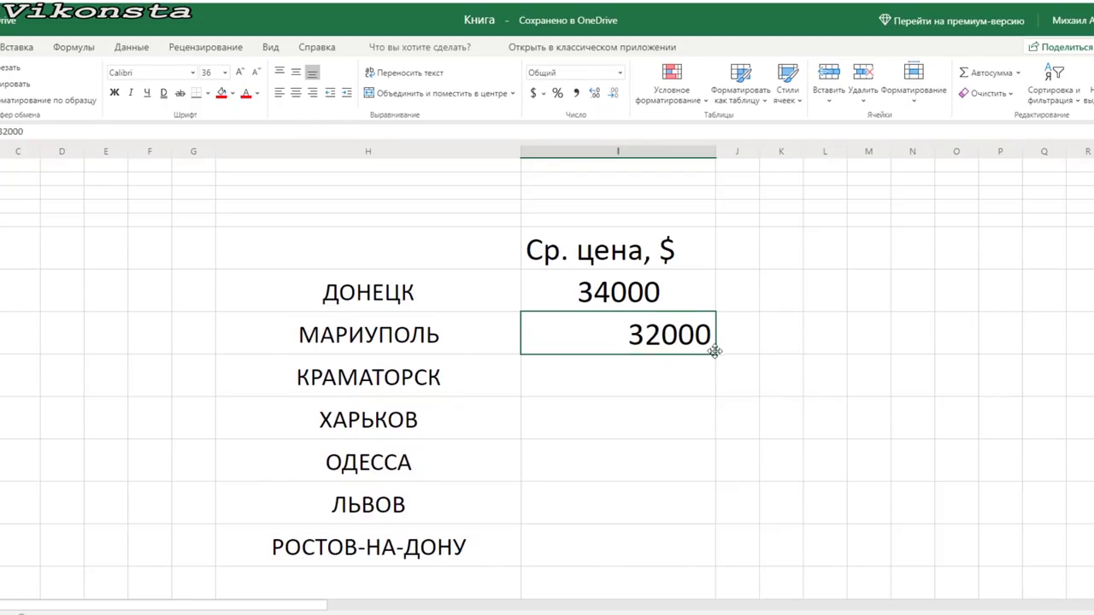
pyautogui.moveTo(716, 359); pyautogui.dragTo(703, 539)
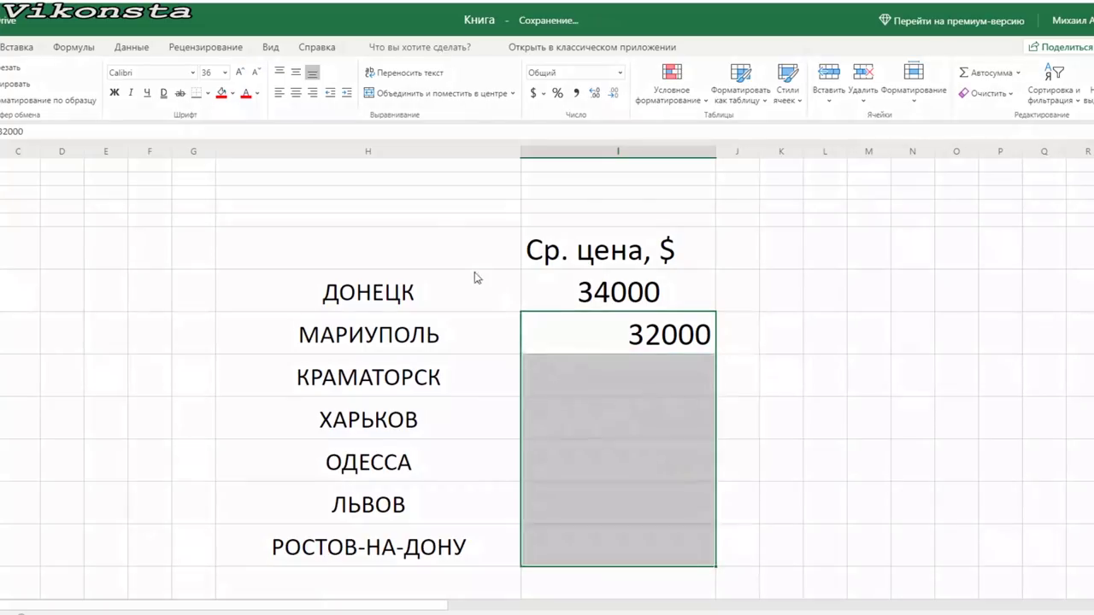
pyautogui.click(296, 93)
pyautogui.moveTo(560, 384); pyautogui.dragTo(643, 556)
pyautogui.press('Delete')
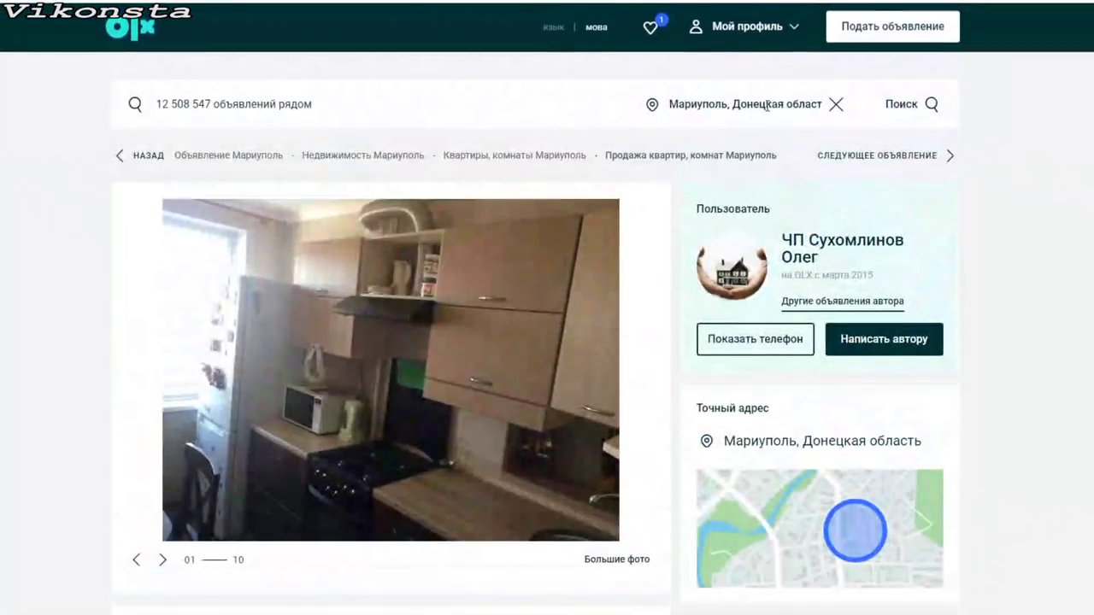
# - Back on OLX, change the search location to Краматорск in Донецкая область and run the search
pyautogui.click(767, 104)
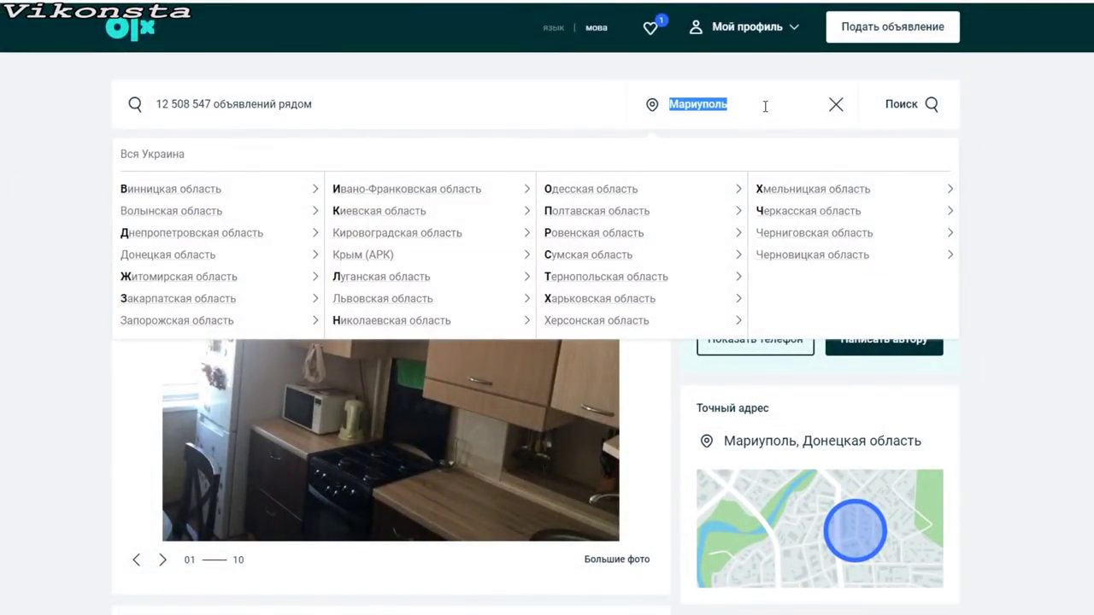
pyautogui.click(194, 255)
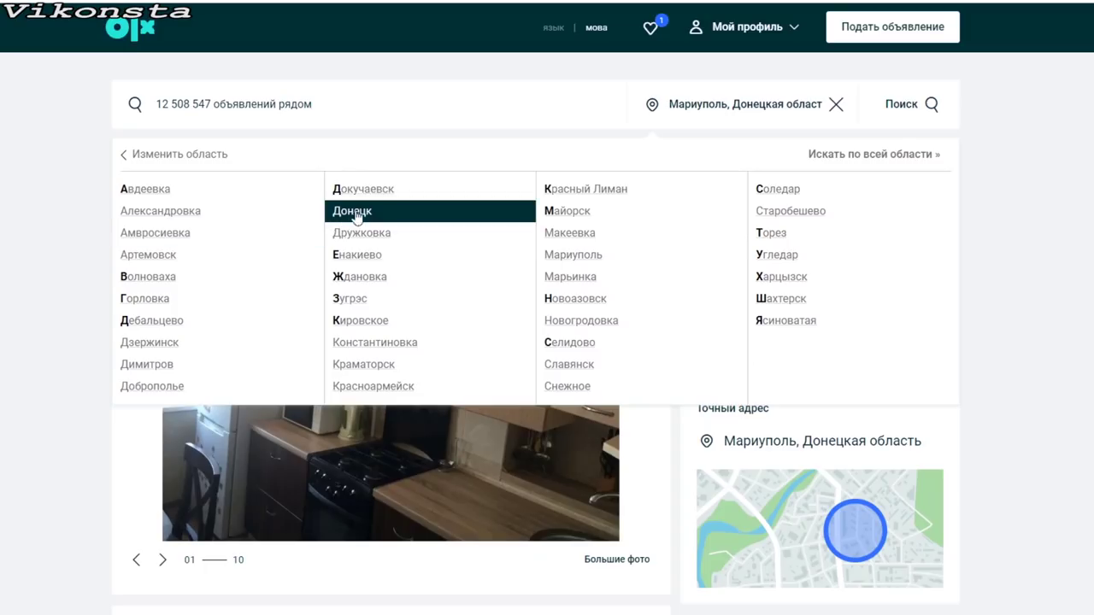
pyautogui.click(377, 366)
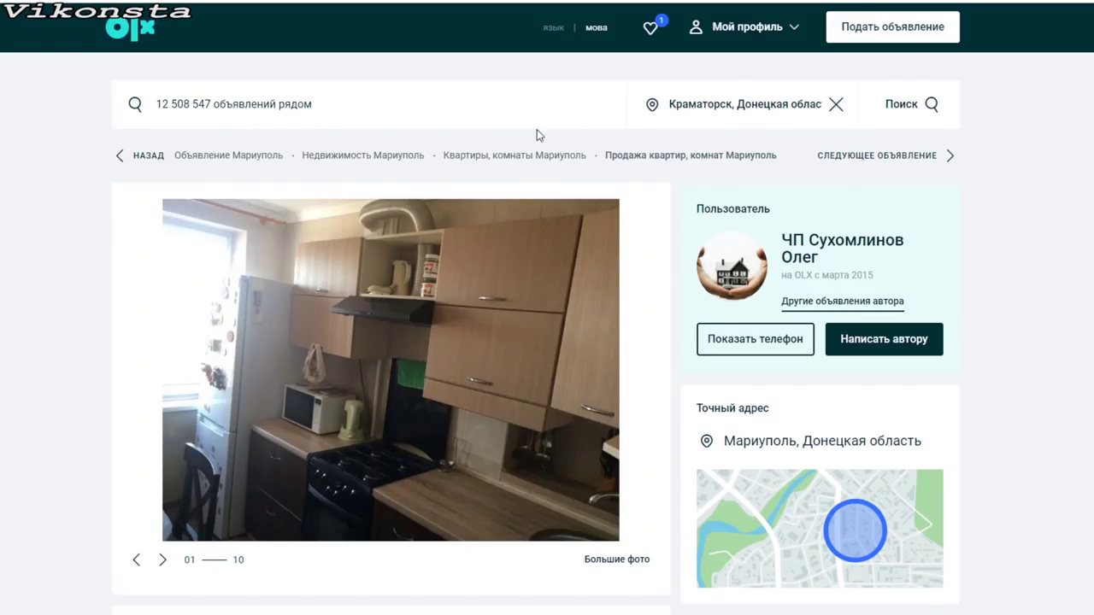
pyautogui.click(944, 116)
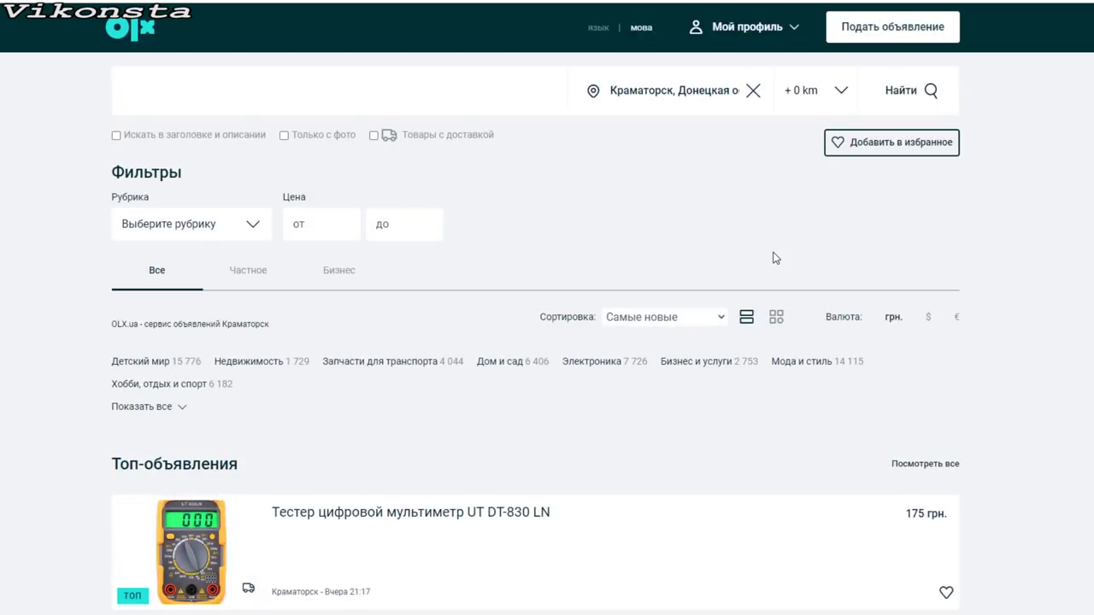
# - Narrow the Краматорск listings to "Продажа квартир, комнат" within Недвижимость, Квартиры, комнаты, with prices shown in $
pyautogui.scroll(-3, 664, 234)
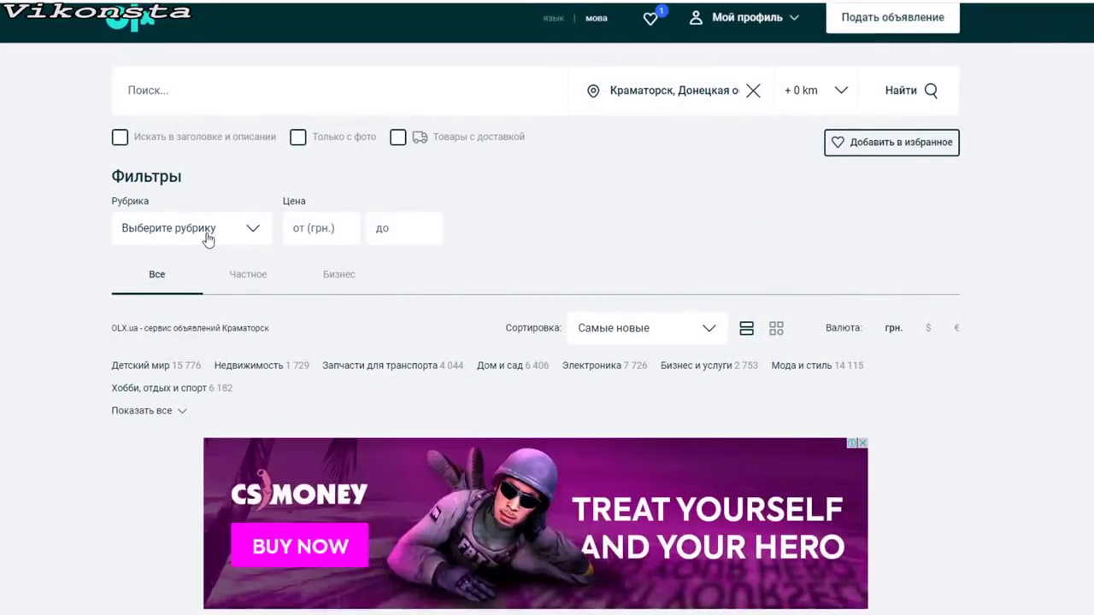
pyautogui.click(208, 237)
pyautogui.click(183, 304)
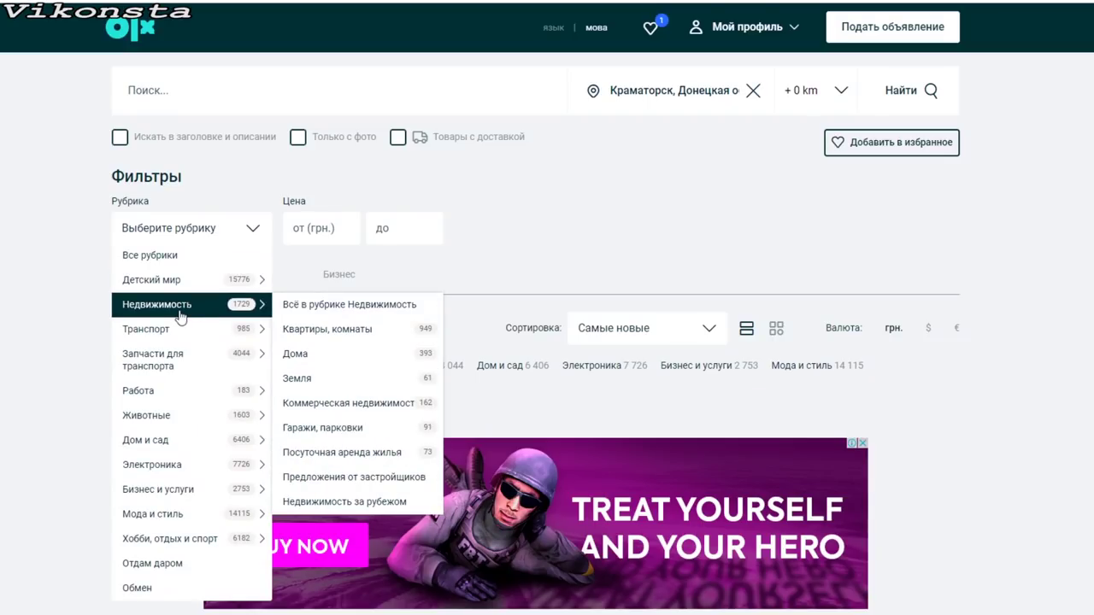
pyautogui.click(353, 332)
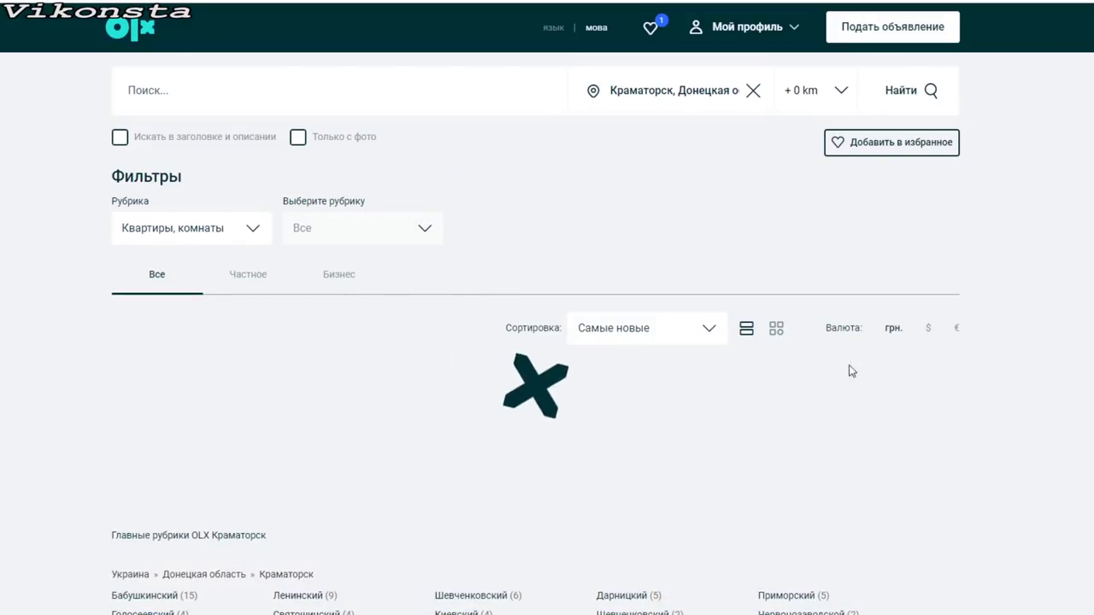
pyautogui.click(929, 333)
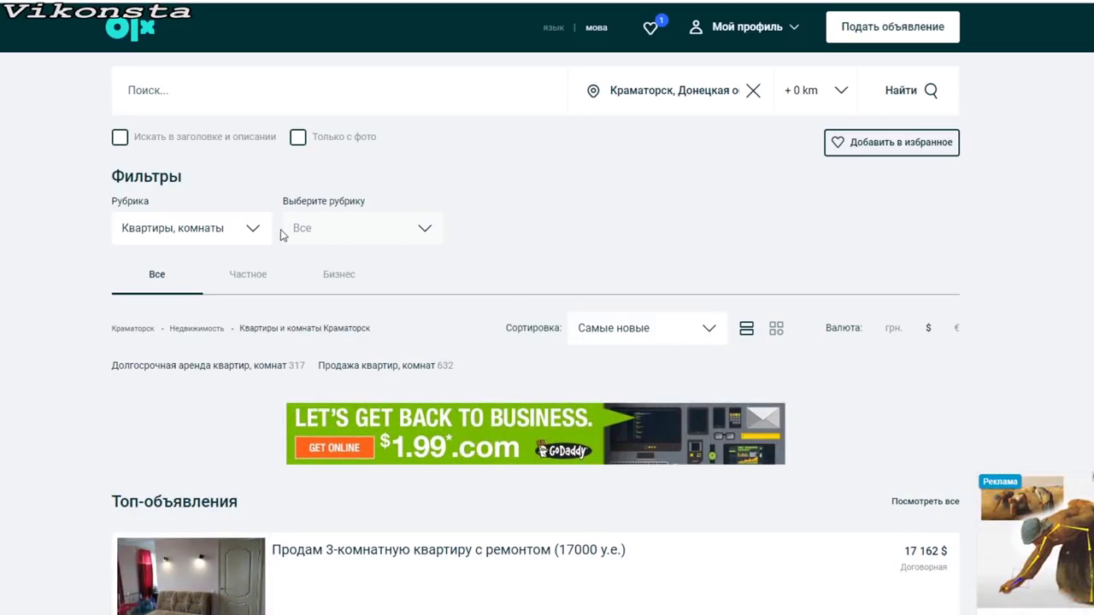
pyautogui.click(366, 368)
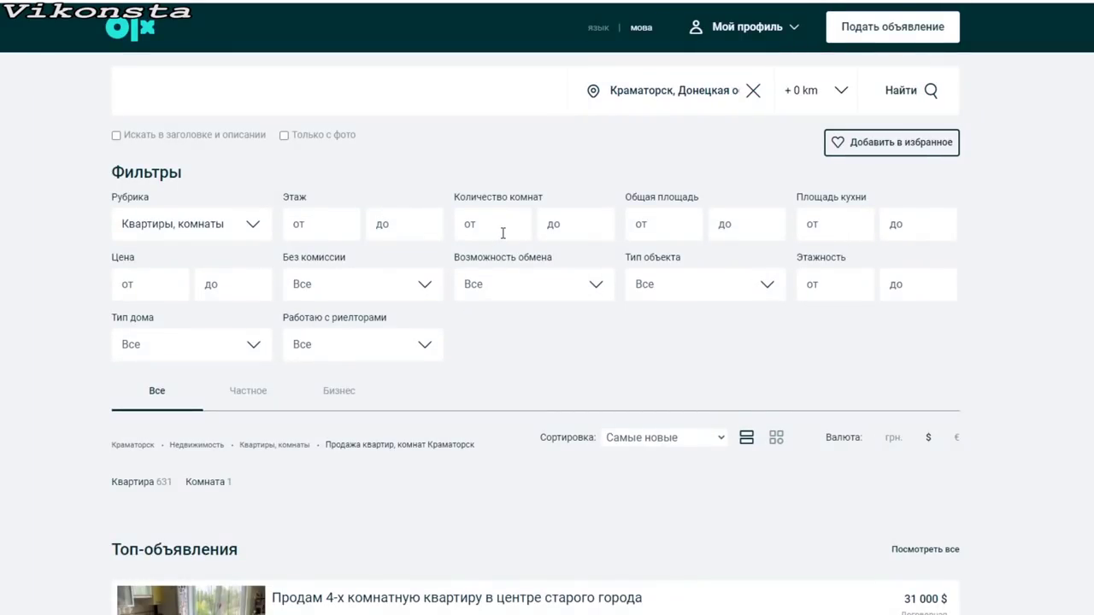
# - Filter the apartments to exactly 3 rooms and the 2nd floor, setting both the lower and upper limits
pyautogui.click(482, 231)
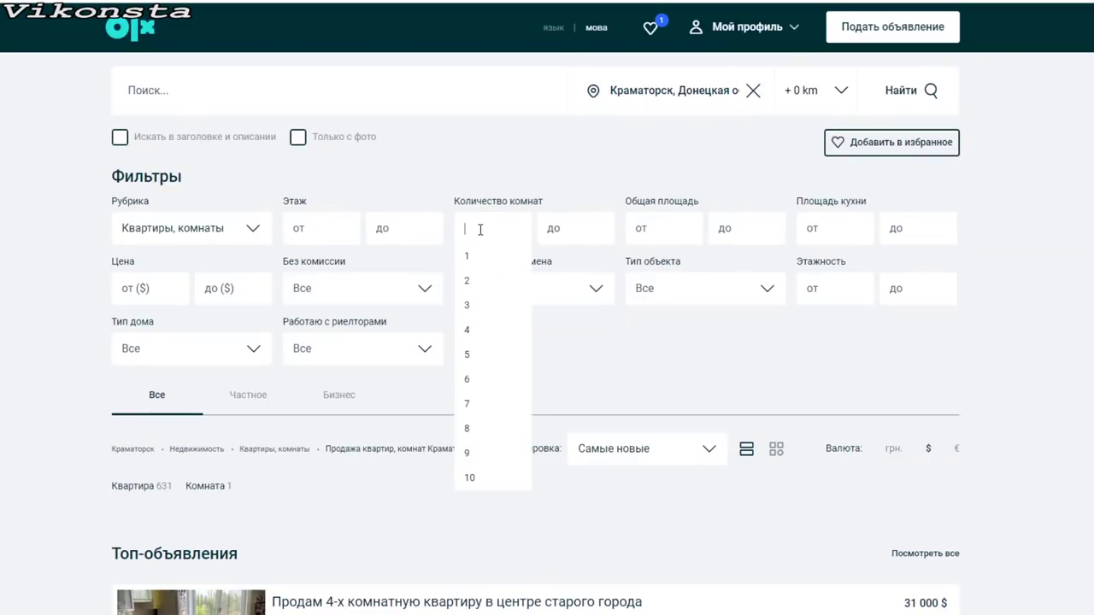
pyautogui.write('3')
pyautogui.click(575, 234)
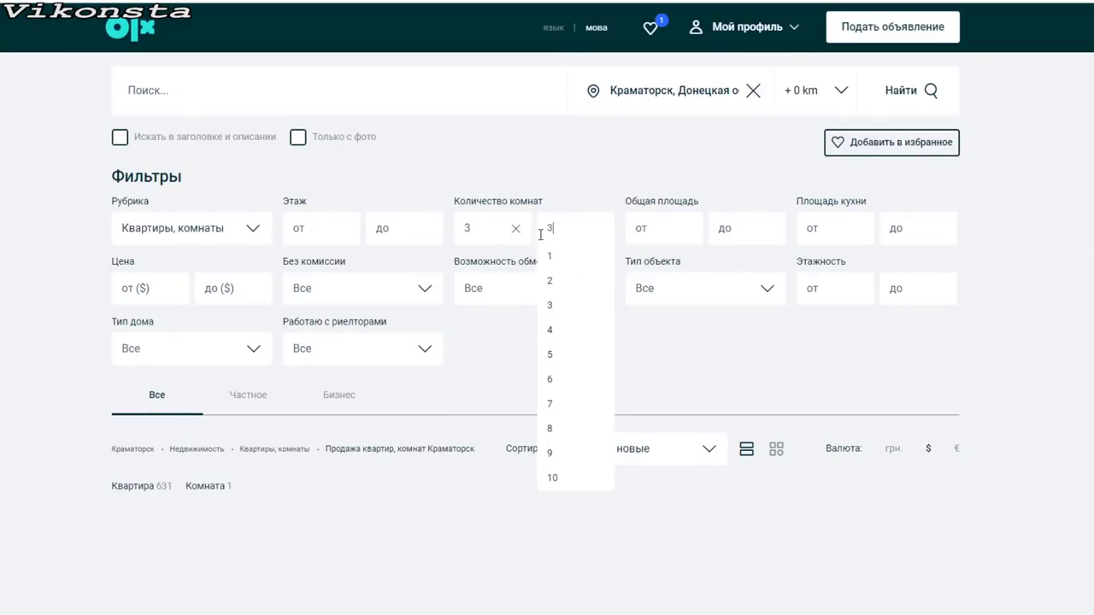
pyautogui.write('3')
pyautogui.click(325, 232)
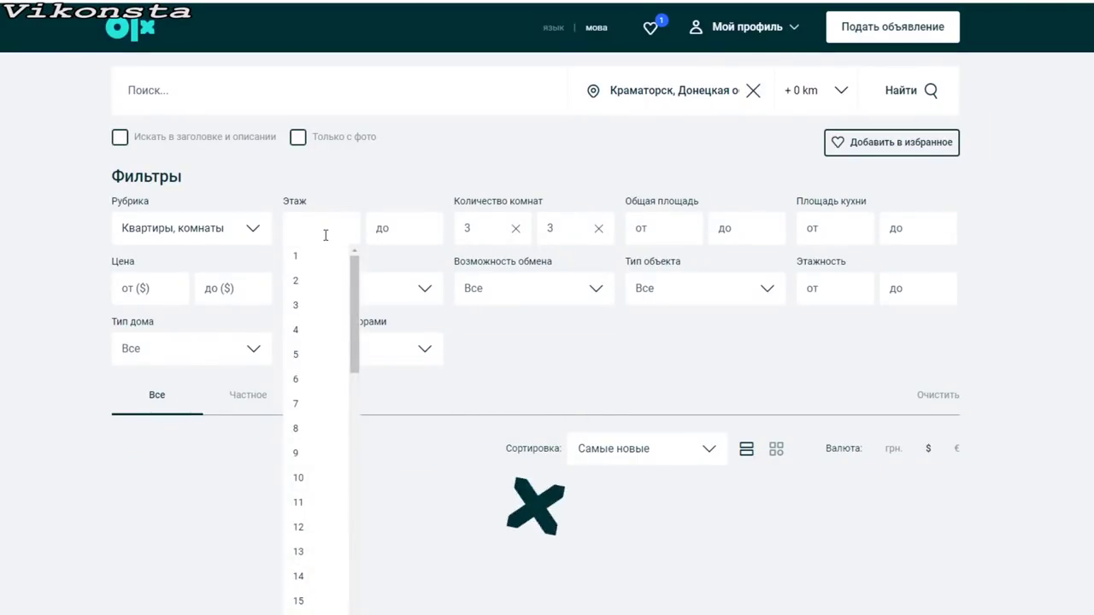
pyautogui.write('2')
pyautogui.click(421, 243)
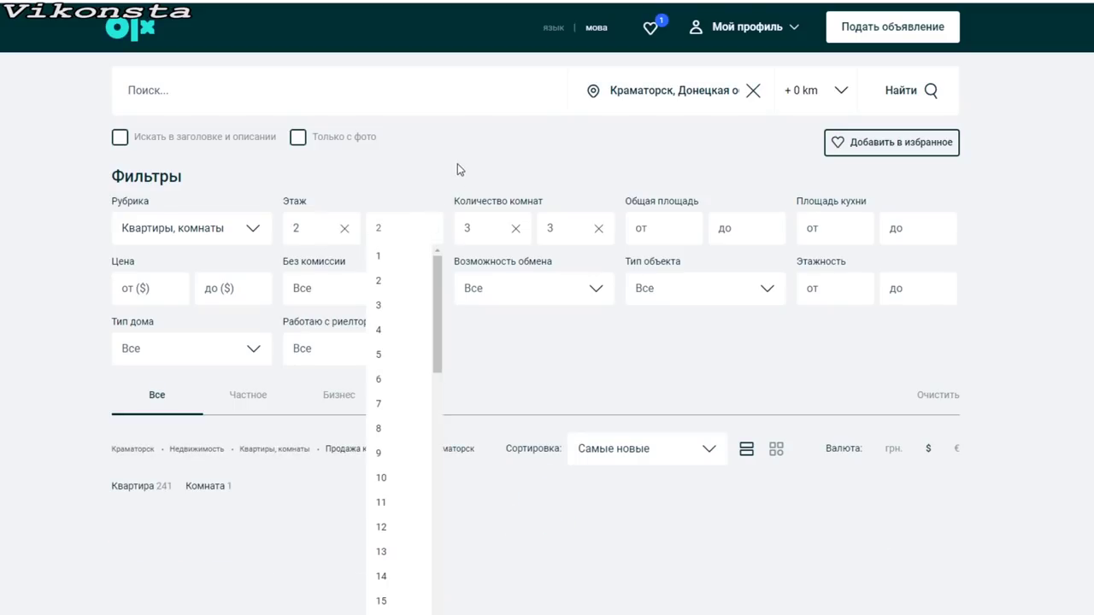
pyautogui.write('2')
pyautogui.click(458, 167)
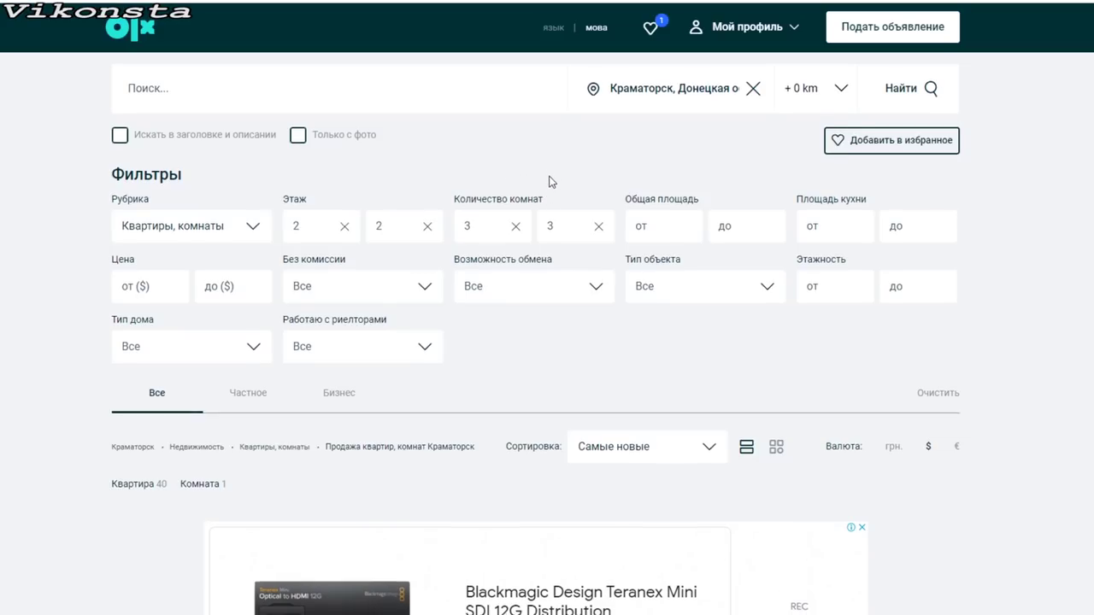
# - Compare the prices of the regular Краматорск listings and open "продам квартиру 3-х комнатную на Лазурном 2 этаж"
pyautogui.scroll(-4, 550, 183)
pyautogui.scroll(3, 554, 225)
pyautogui.scroll(1, 554, 225)
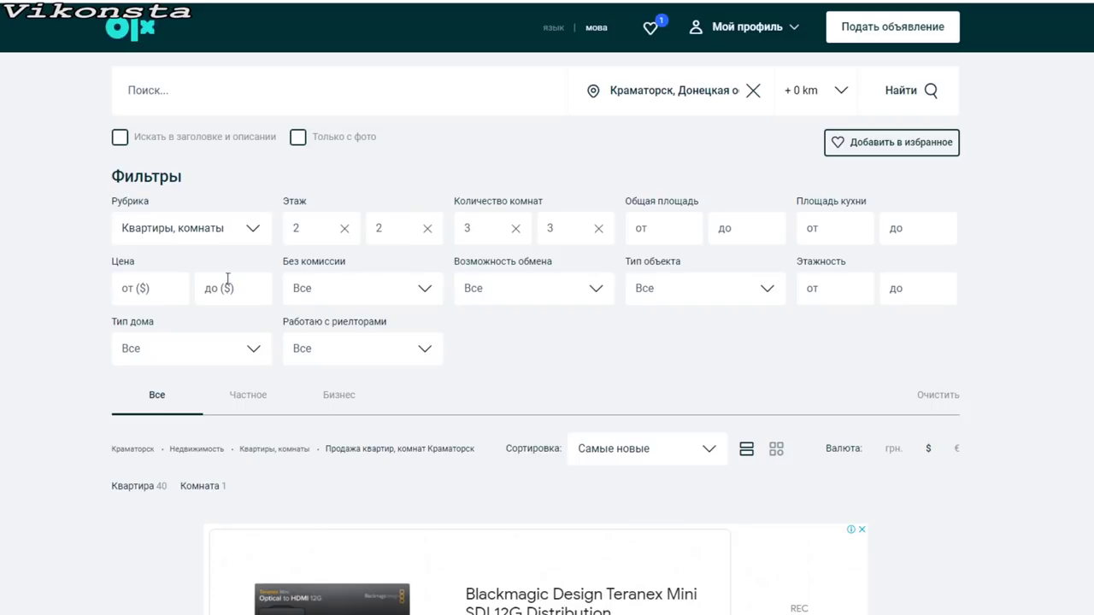
pyautogui.scroll(-10, 530, 377)
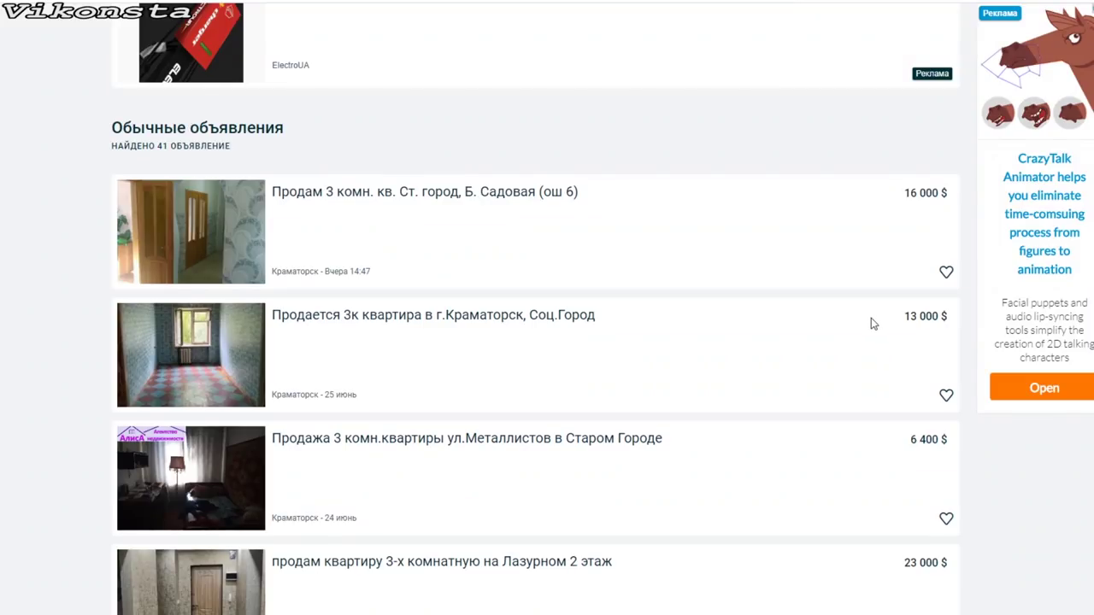
pyautogui.scroll(-3, 855, 325)
pyautogui.scroll(4, 852, 325)
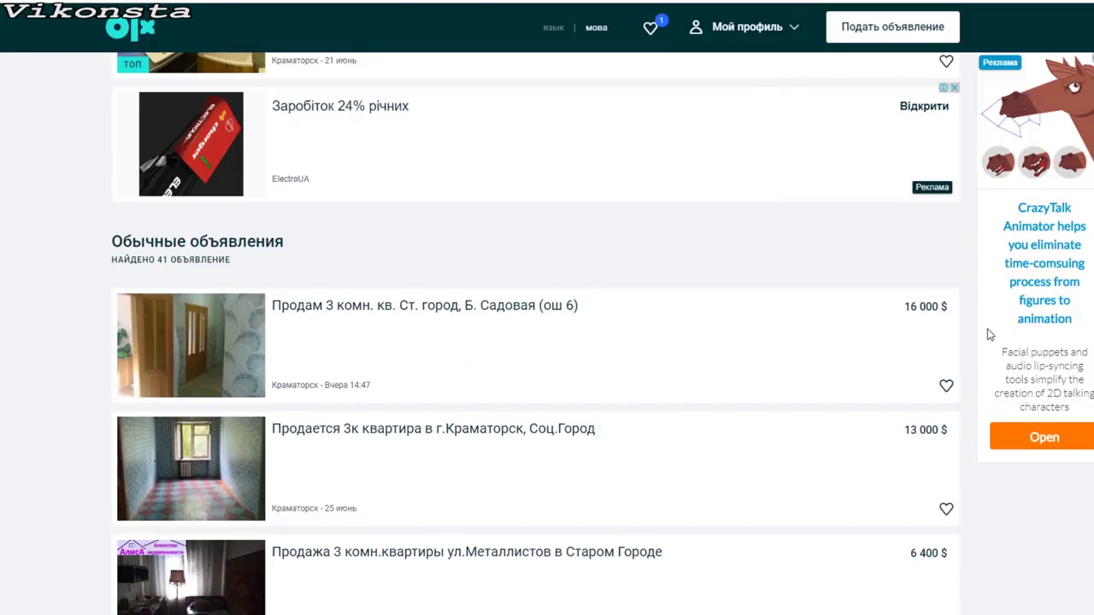
pyautogui.scroll(-8, 884, 384)
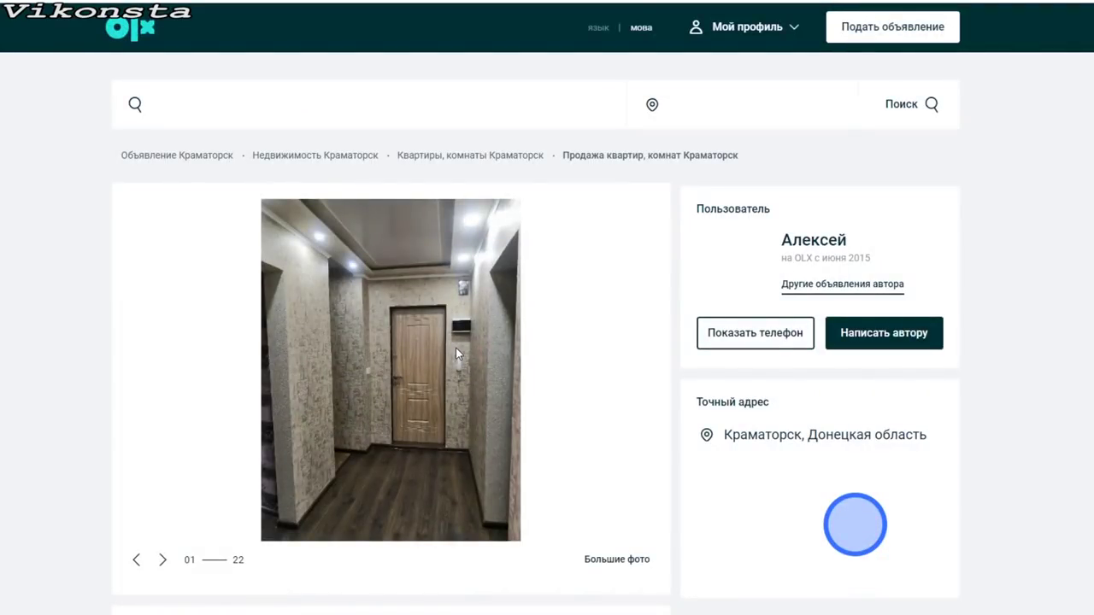
# - Look through all the enlarged photos of the Лазурный apartment, close the gallery and check the listing's title and price
pyautogui.click(456, 348)
pyautogui.press('Escape')
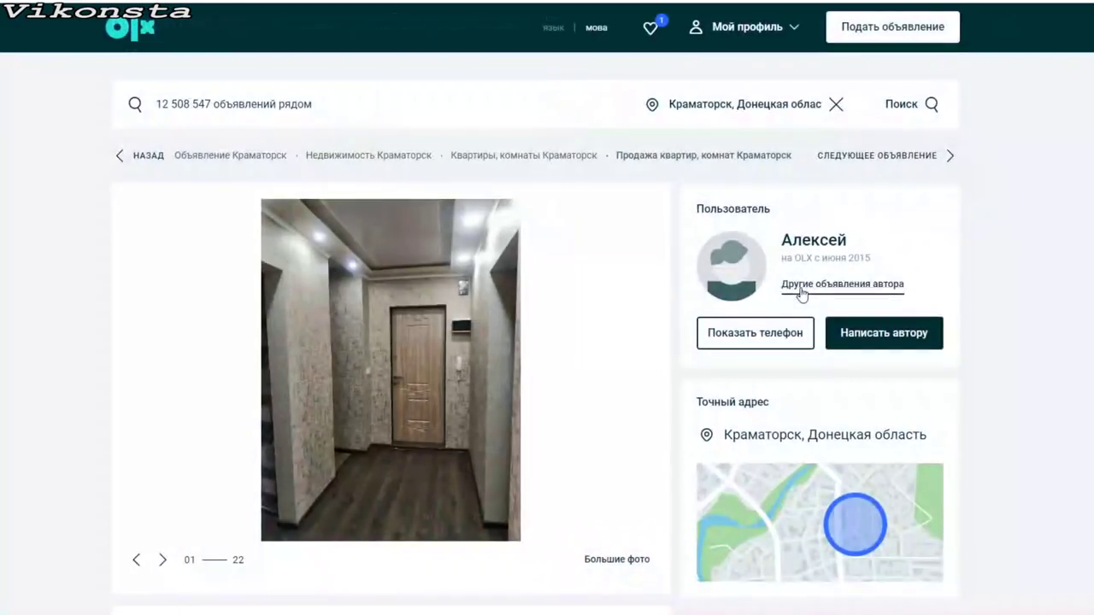
pyautogui.click(599, 373)
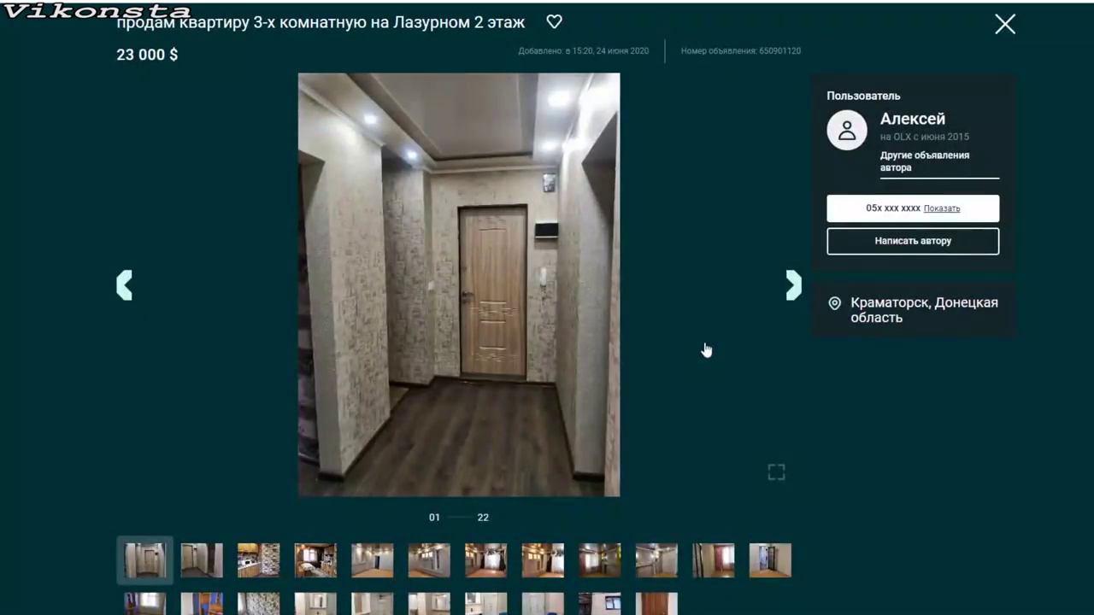
pyautogui.click(788, 297)
pyautogui.click(789, 298)
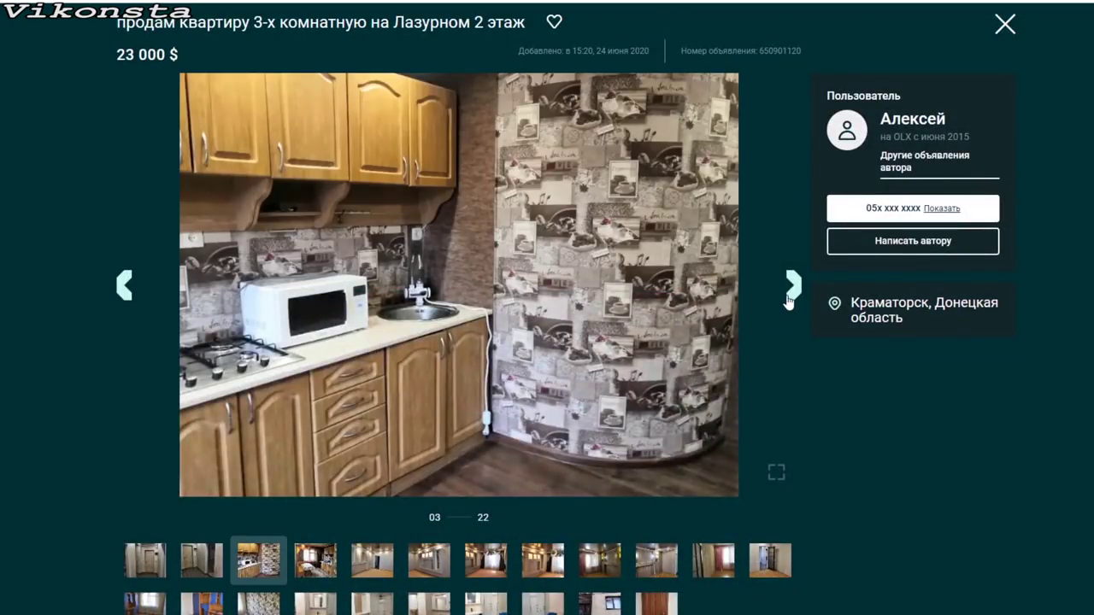
pyautogui.click(789, 298)
pyautogui.click(788, 298)
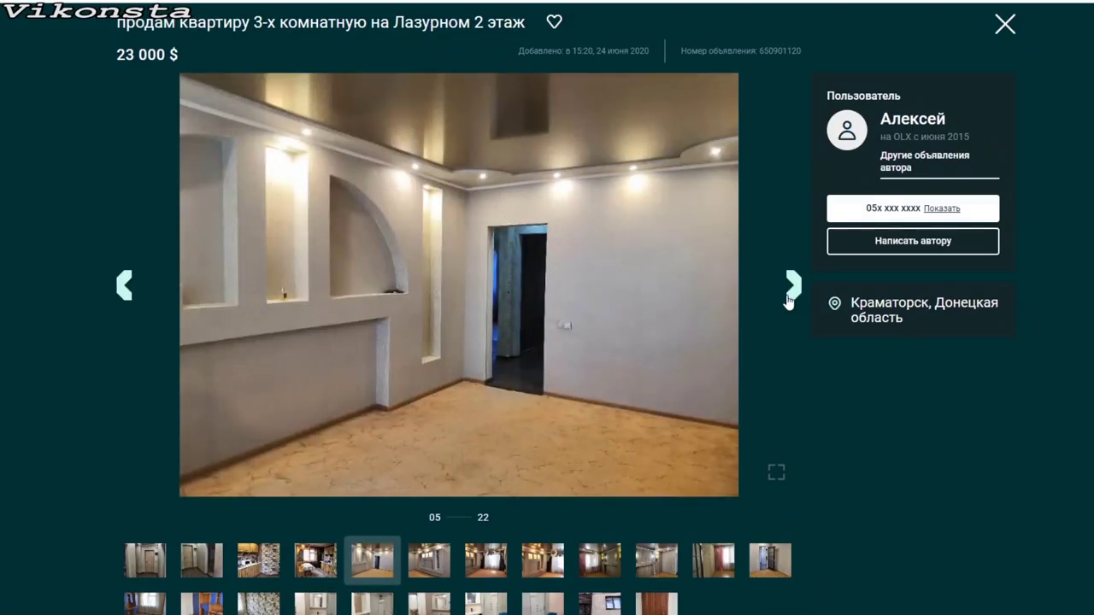
pyautogui.click(789, 297)
pyautogui.click(788, 297)
pyautogui.click(788, 298)
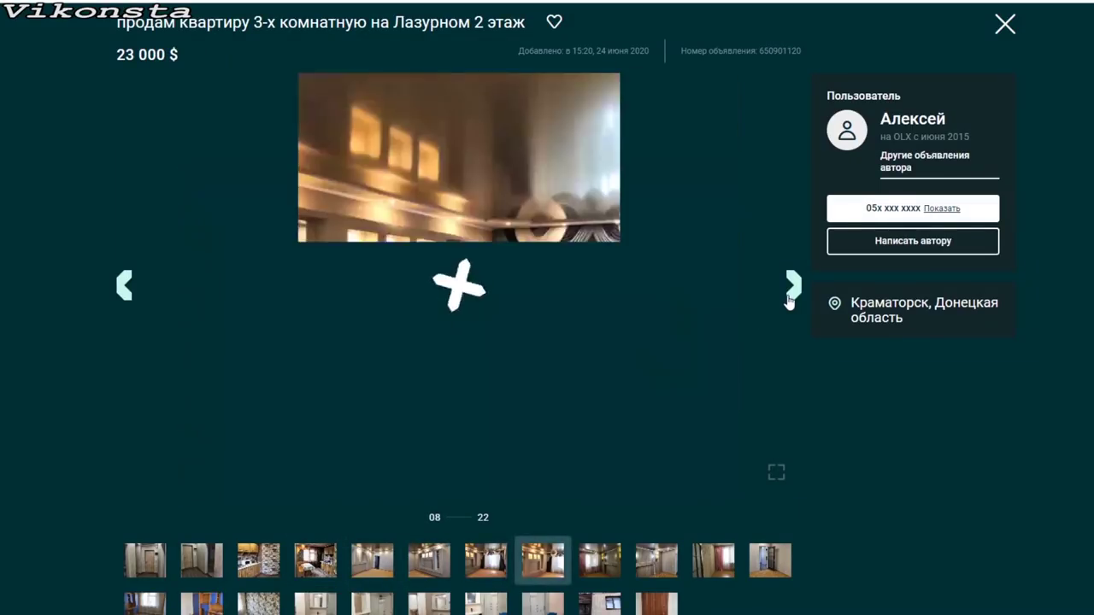
pyautogui.click(788, 297)
pyautogui.click(788, 298)
pyautogui.click(789, 297)
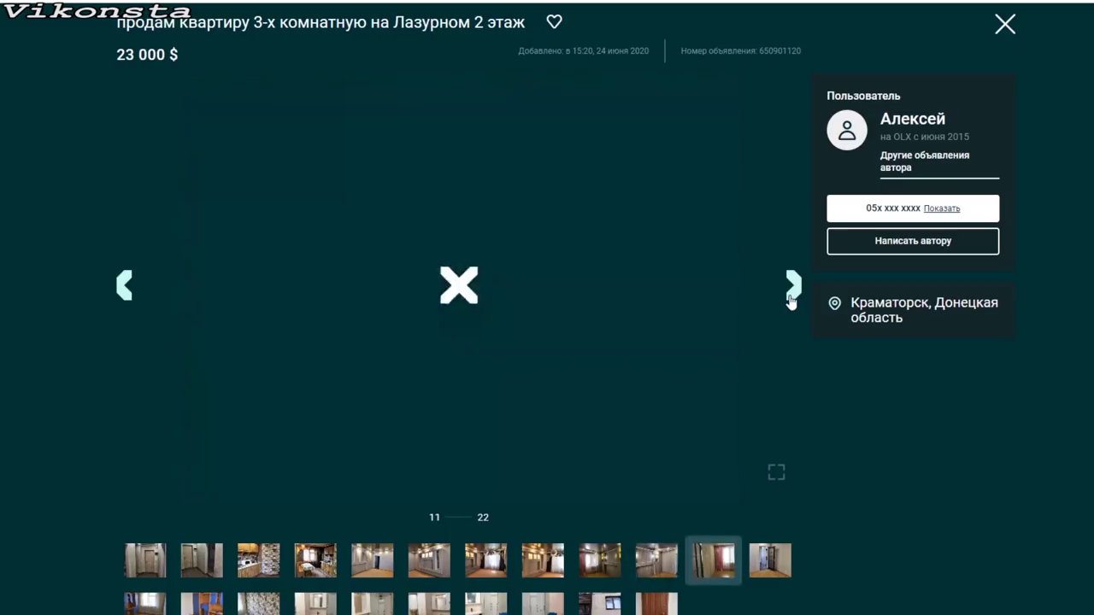
pyautogui.click(792, 300)
pyautogui.click(795, 298)
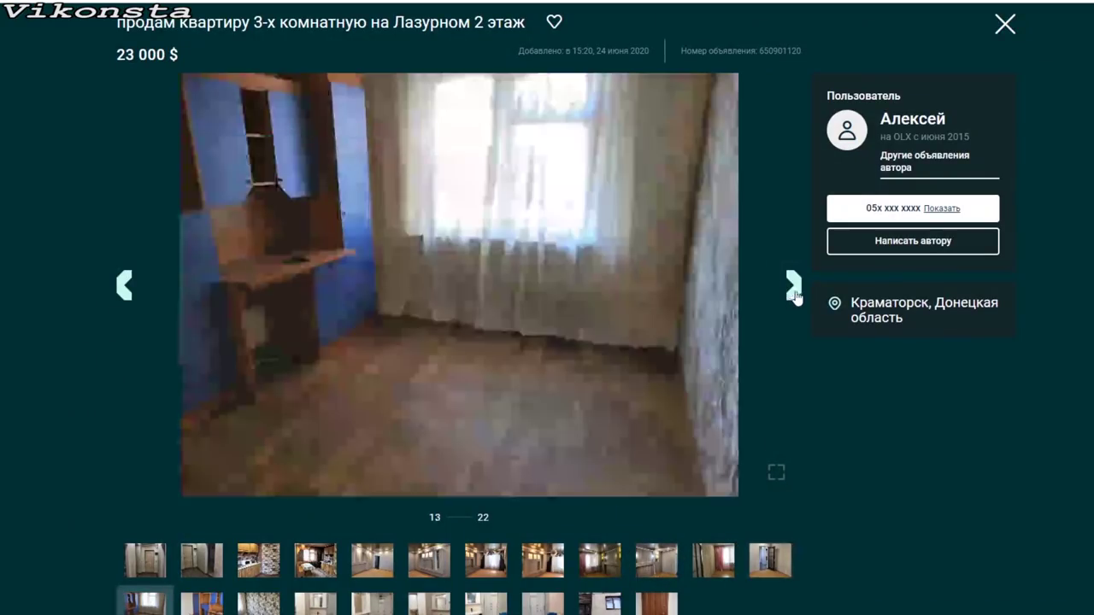
pyautogui.click(793, 297)
pyautogui.click(788, 299)
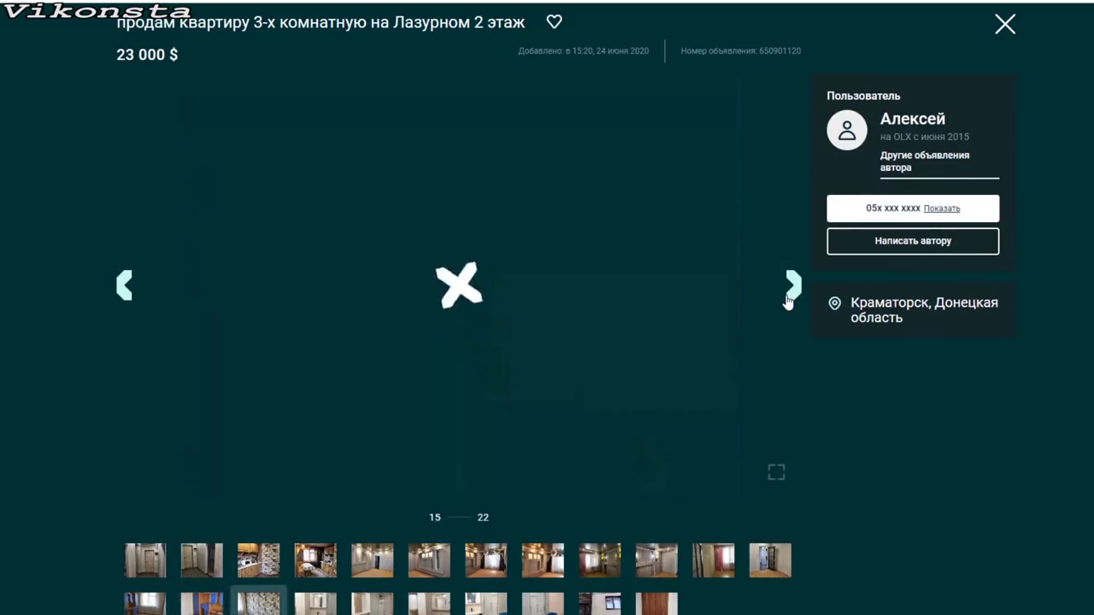
pyautogui.click(792, 298)
pyautogui.click(794, 296)
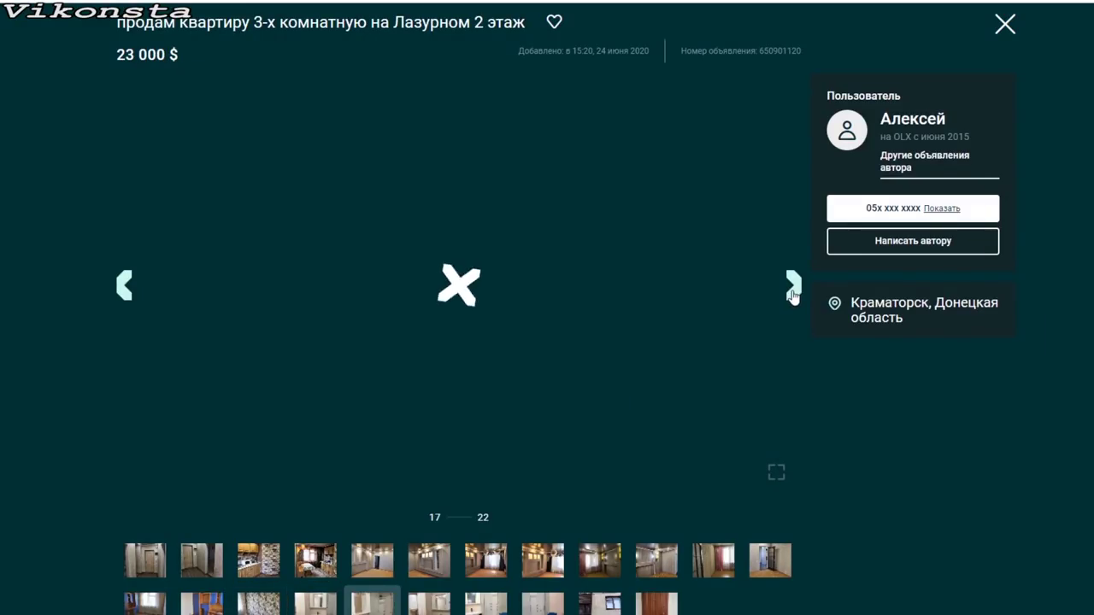
pyautogui.click(794, 295)
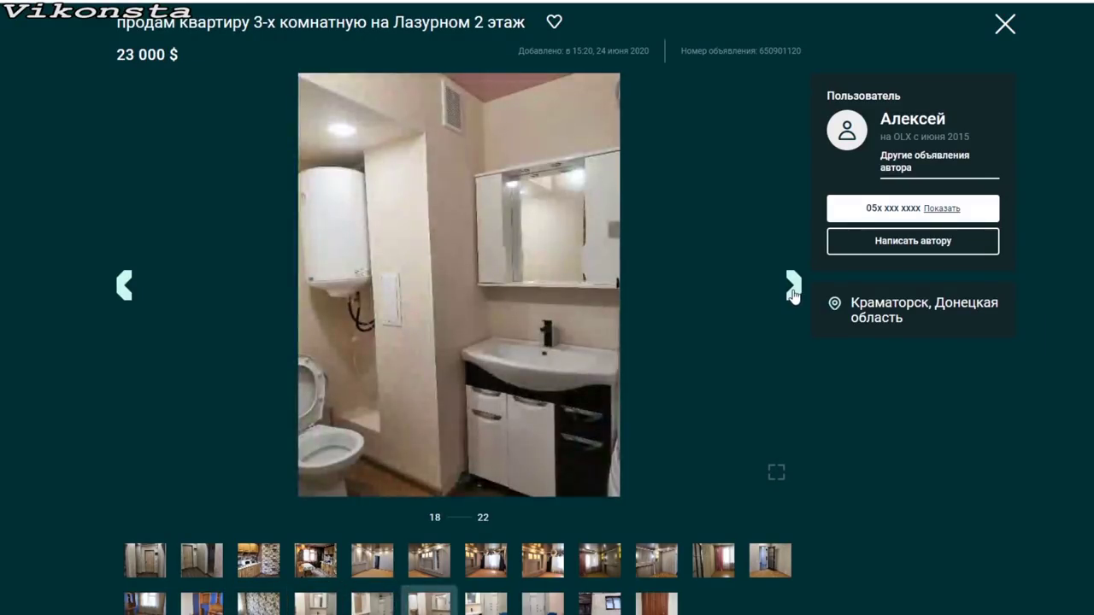
pyautogui.click(793, 295)
pyautogui.click(792, 296)
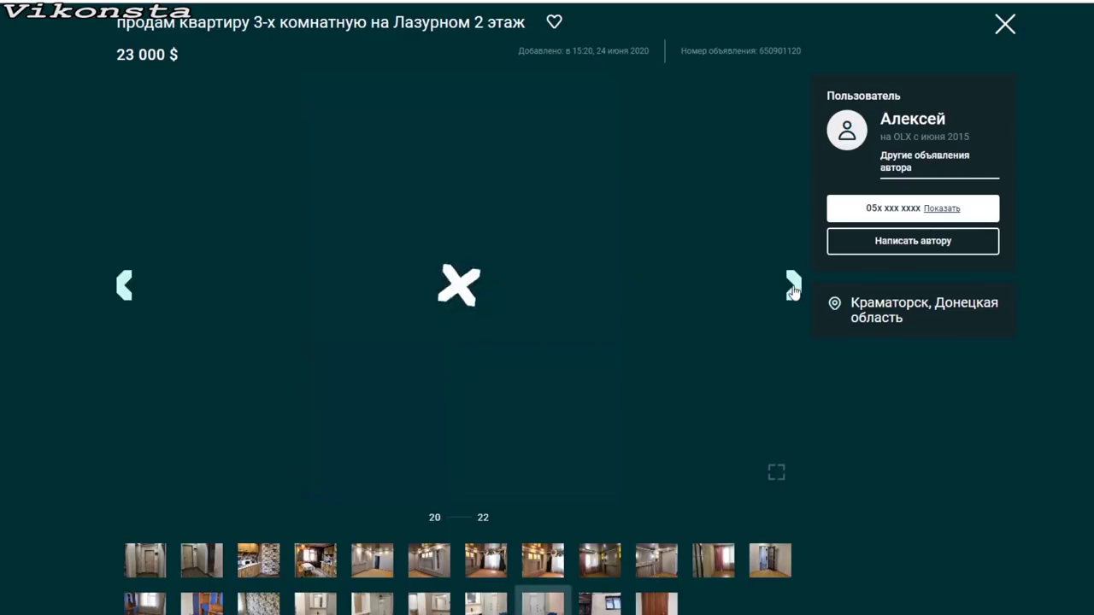
pyautogui.click(792, 296)
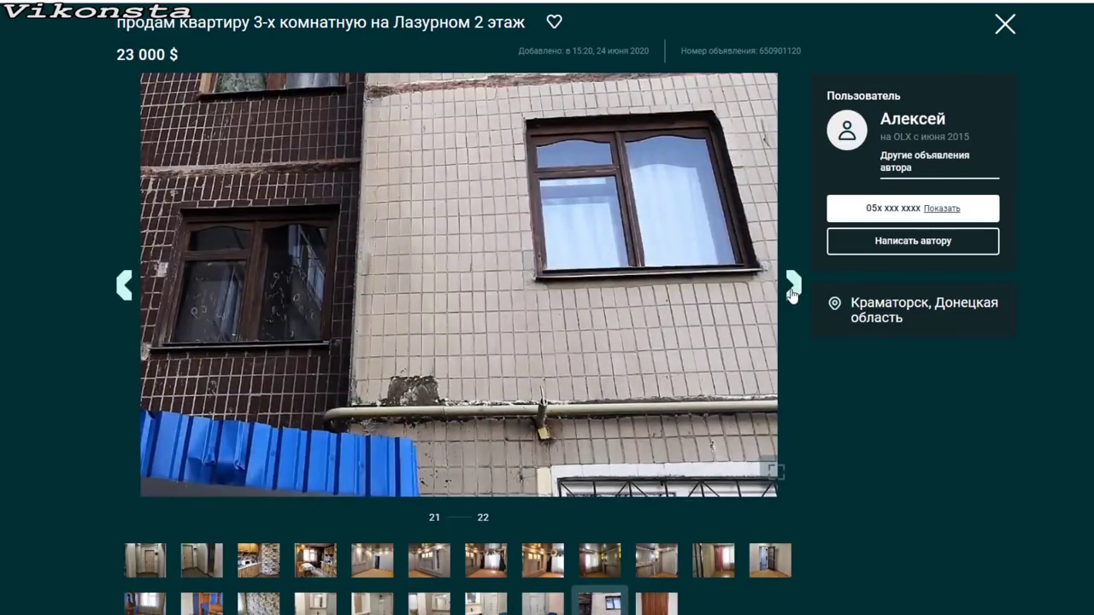
pyautogui.click(793, 295)
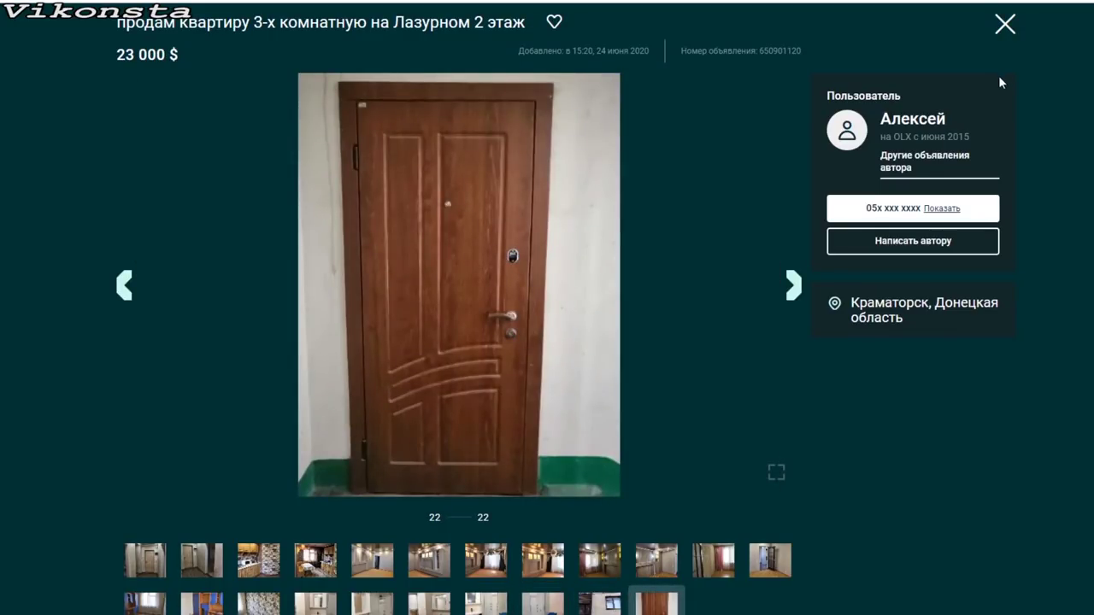
pyautogui.click(1006, 25)
pyautogui.scroll(-2, 398, 518)
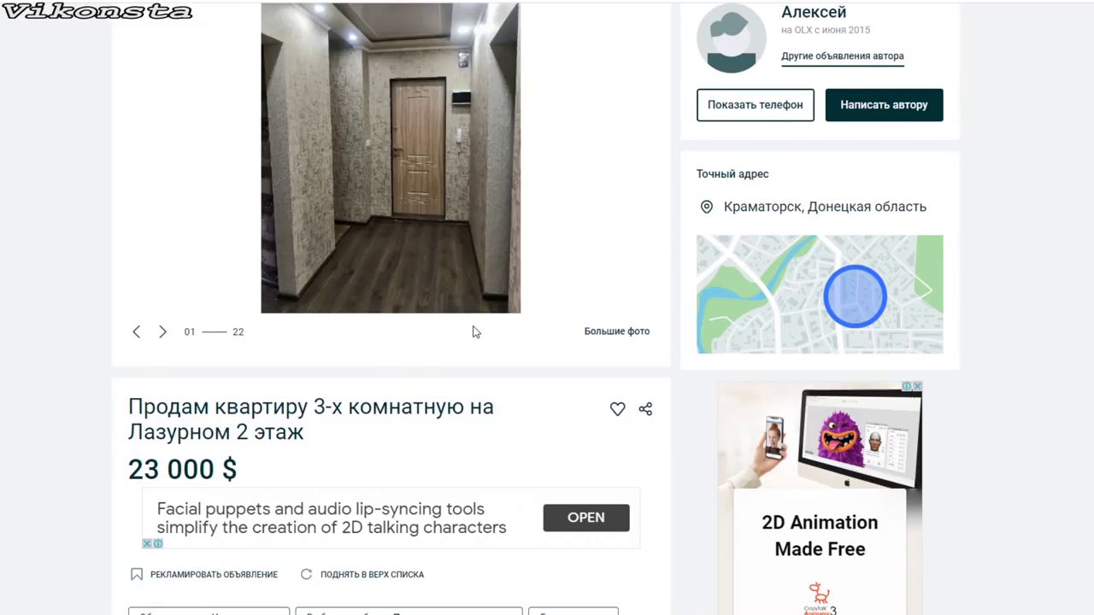
# - Return to the Краматорск results, compare further 3-room prices and photos, and open the listing "Большая, теплая 3-х кварт. АВТОНОМКА!!!Качеств.ремонт.Тихий район.Торг"
pyautogui.hotkey('alt', 'Left')
pyautogui.scroll(-5, 461, 359)
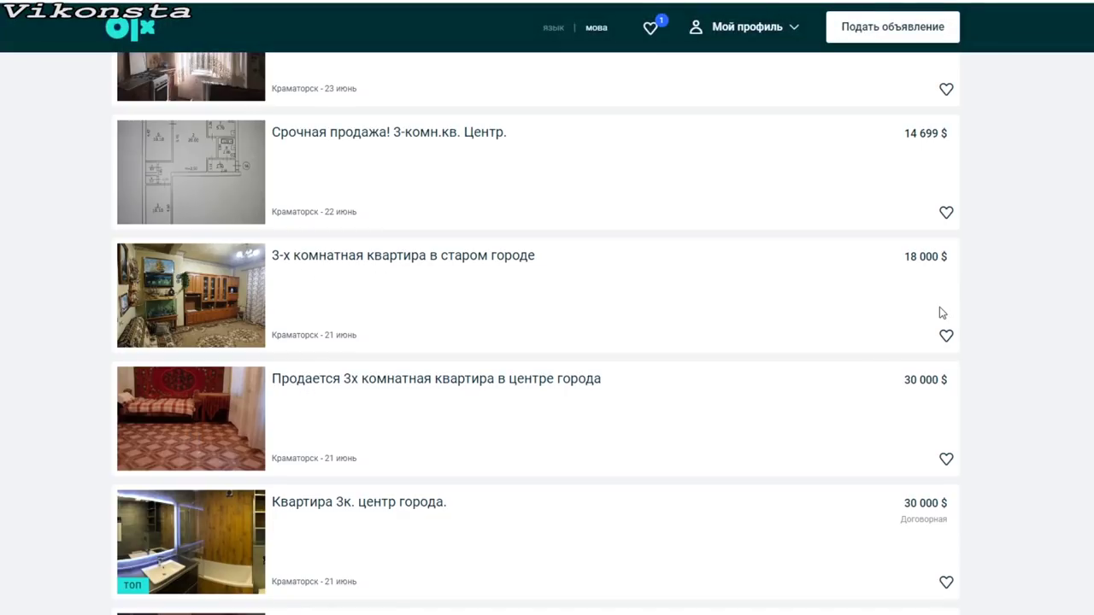
pyautogui.scroll(-4, 867, 350)
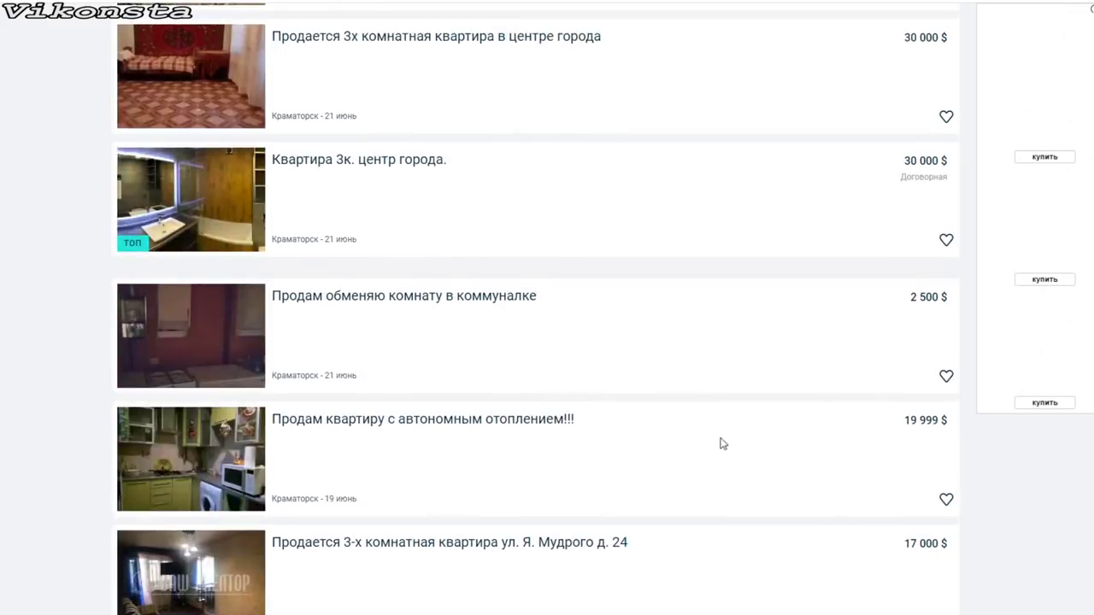
pyautogui.scroll(-4, 255, 493)
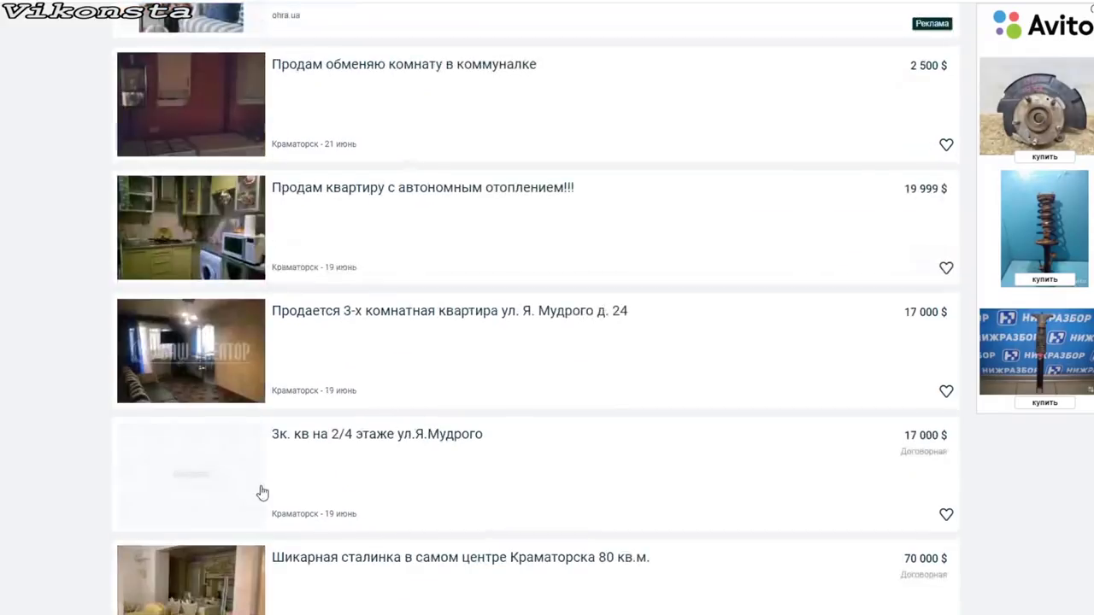
pyautogui.scroll(-3, 257, 487)
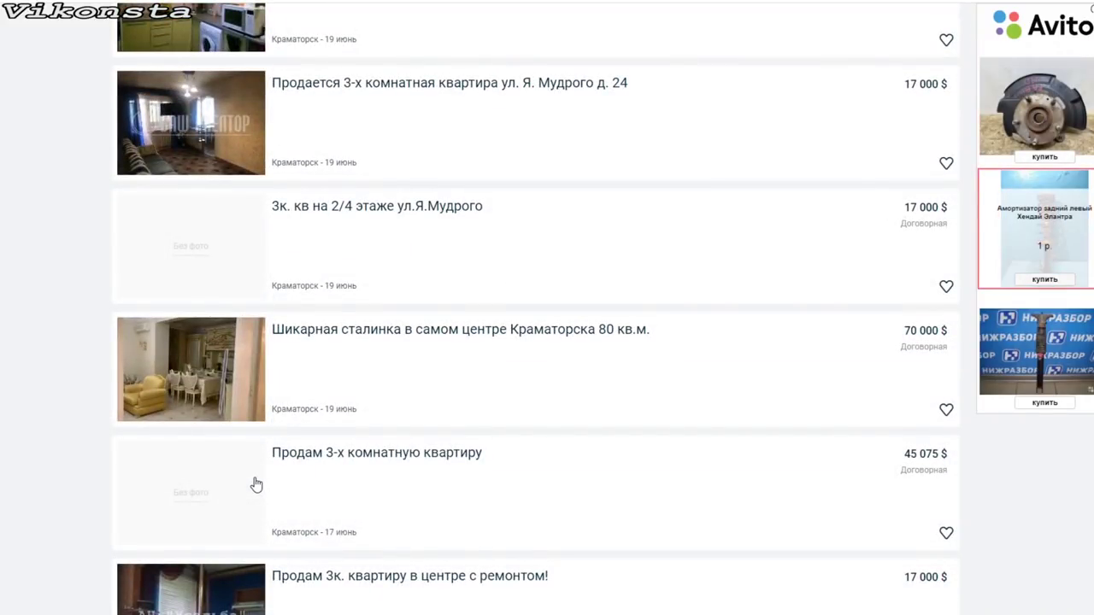
pyautogui.scroll(-1, 255, 485)
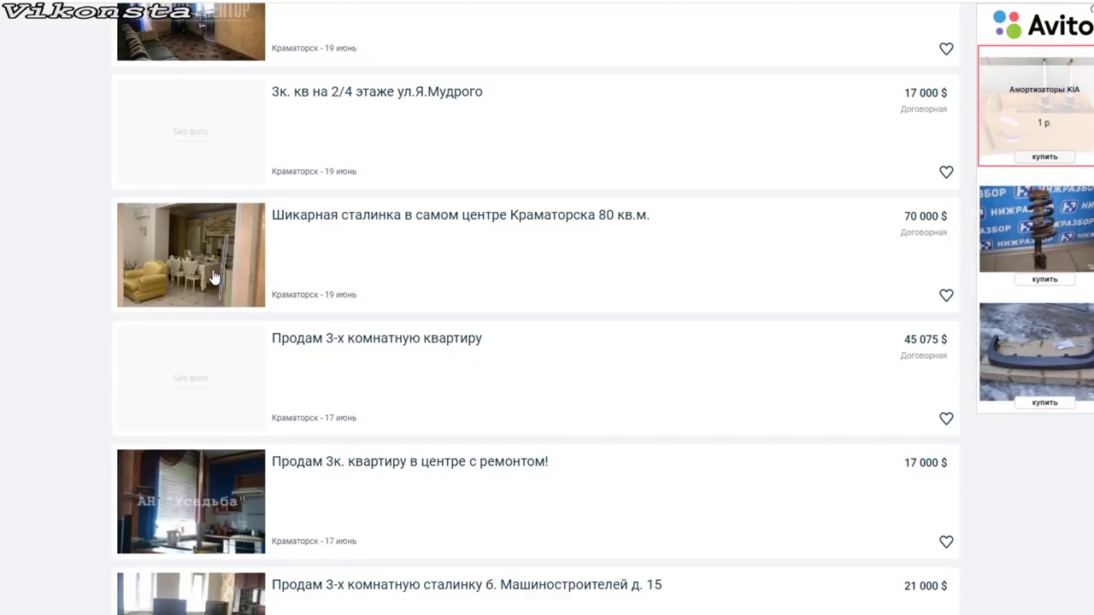
pyautogui.scroll(-2, 213, 277)
pyautogui.scroll(1, 242, 283)
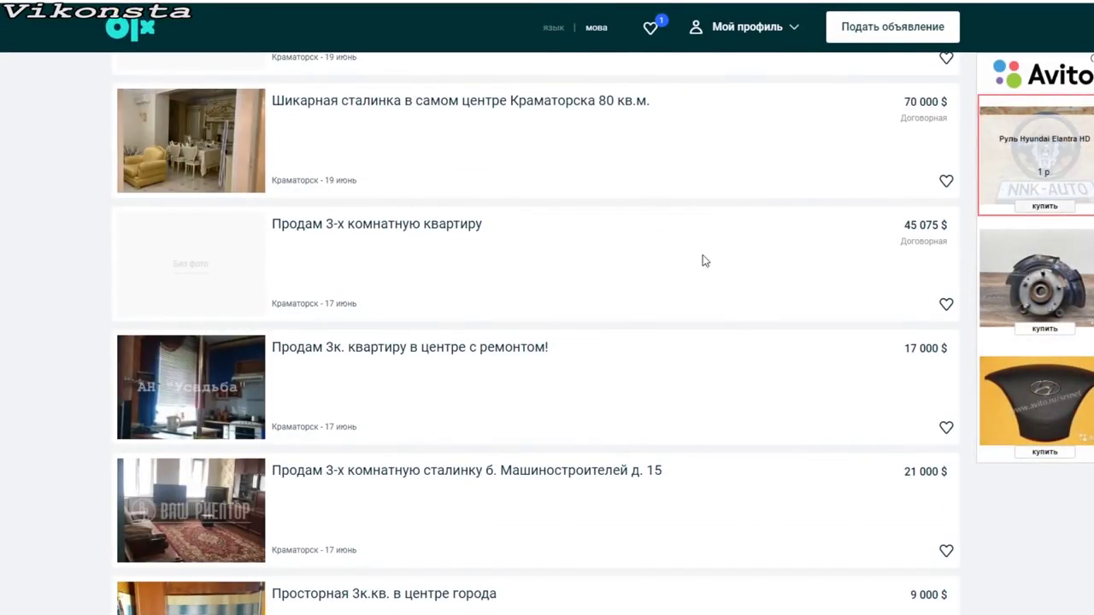
pyautogui.scroll(-1, 564, 298)
pyautogui.scroll(-5, 566, 296)
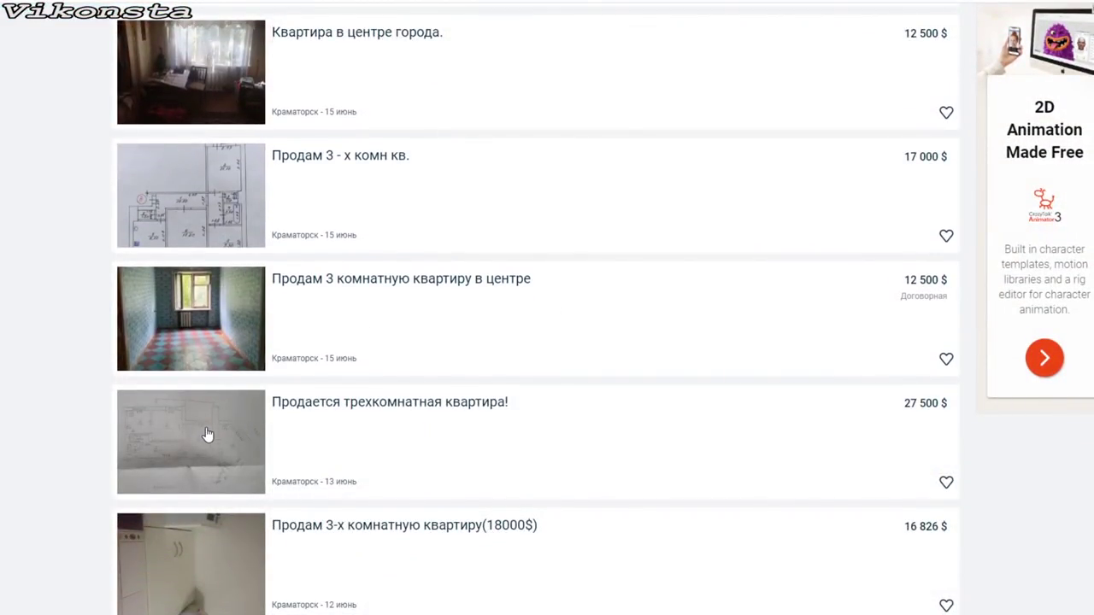
pyautogui.scroll(-3, 210, 438)
pyautogui.scroll(-2, 274, 421)
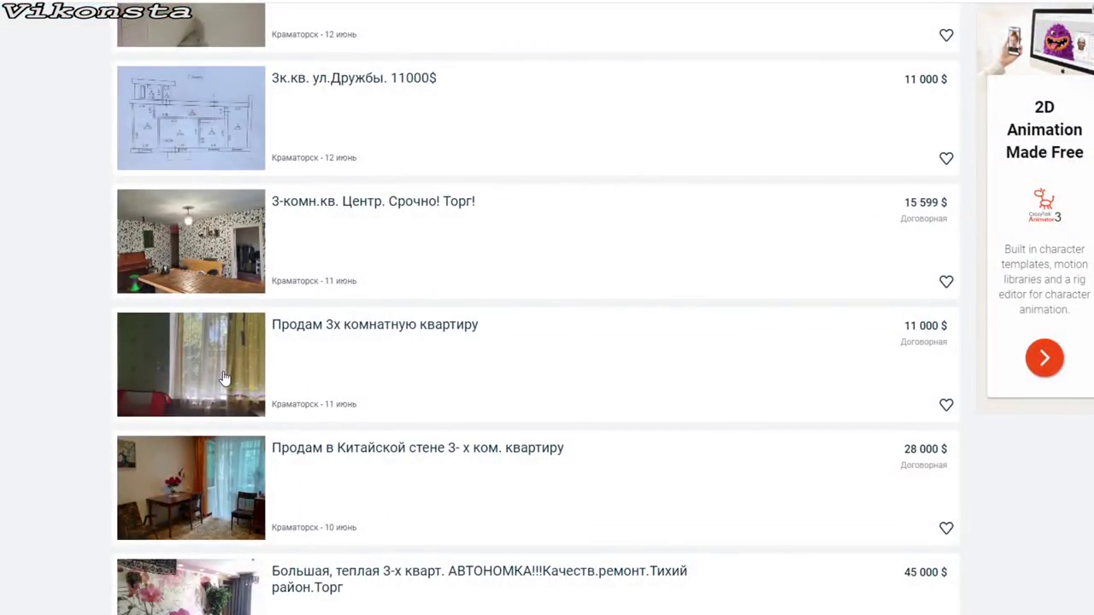
pyautogui.scroll(-2, 224, 377)
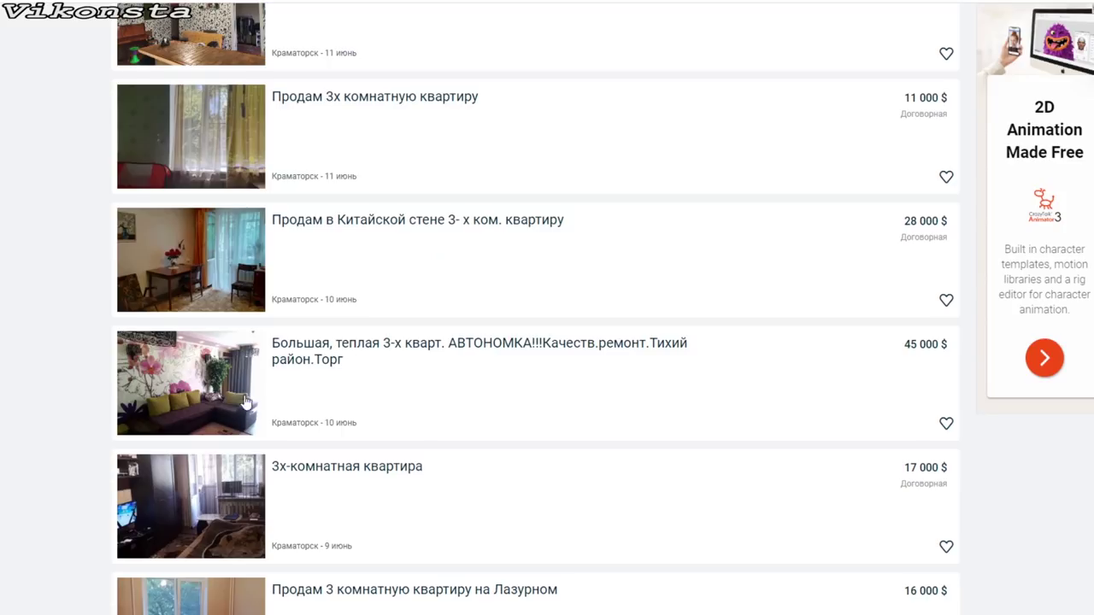
pyautogui.click(457, 348)
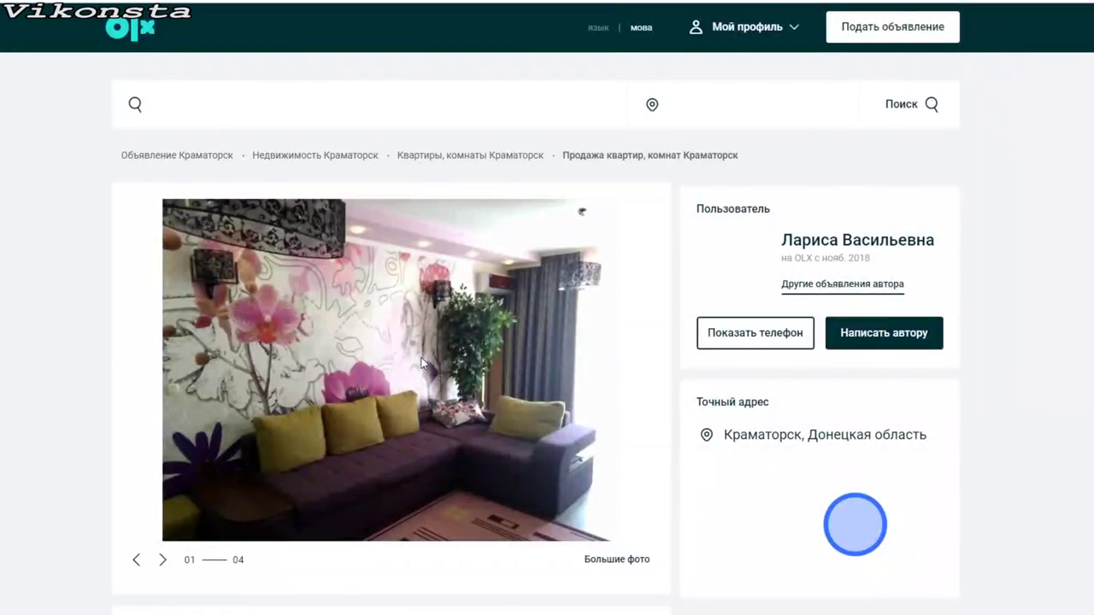
# - View every enlarged photo of the "Большая, теплая 3-х кварт." apartment and close the gallery
pyautogui.click(658, 355)
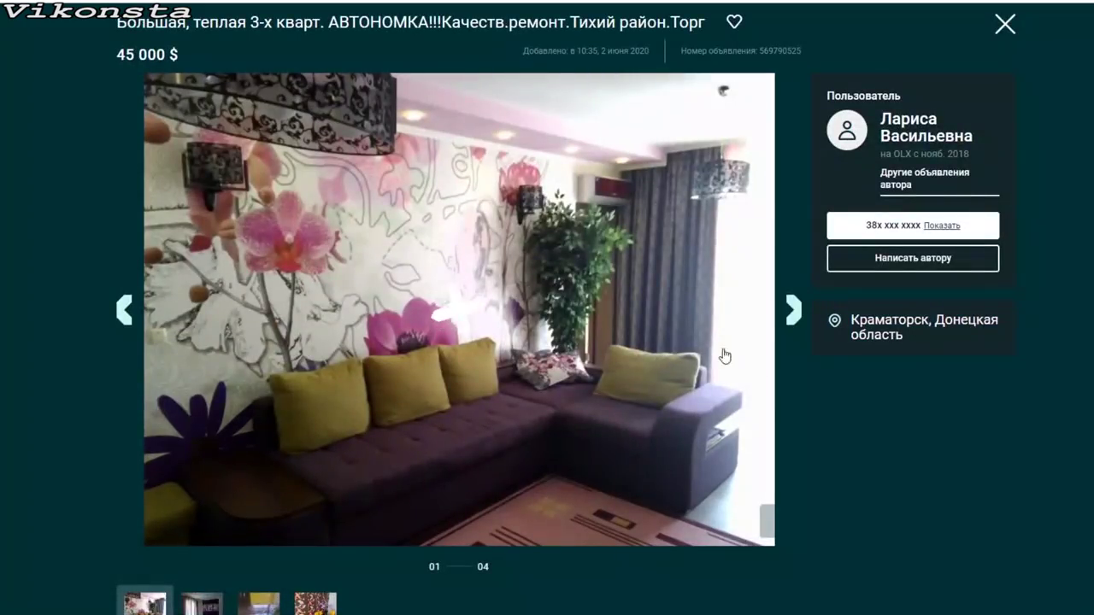
pyautogui.click(795, 318)
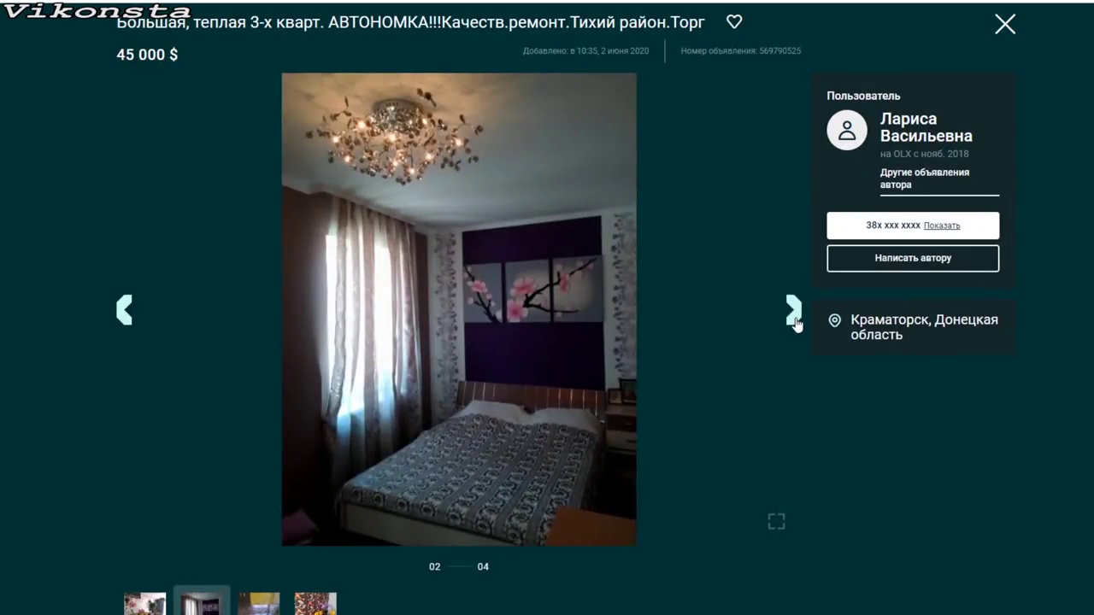
pyautogui.click(795, 318)
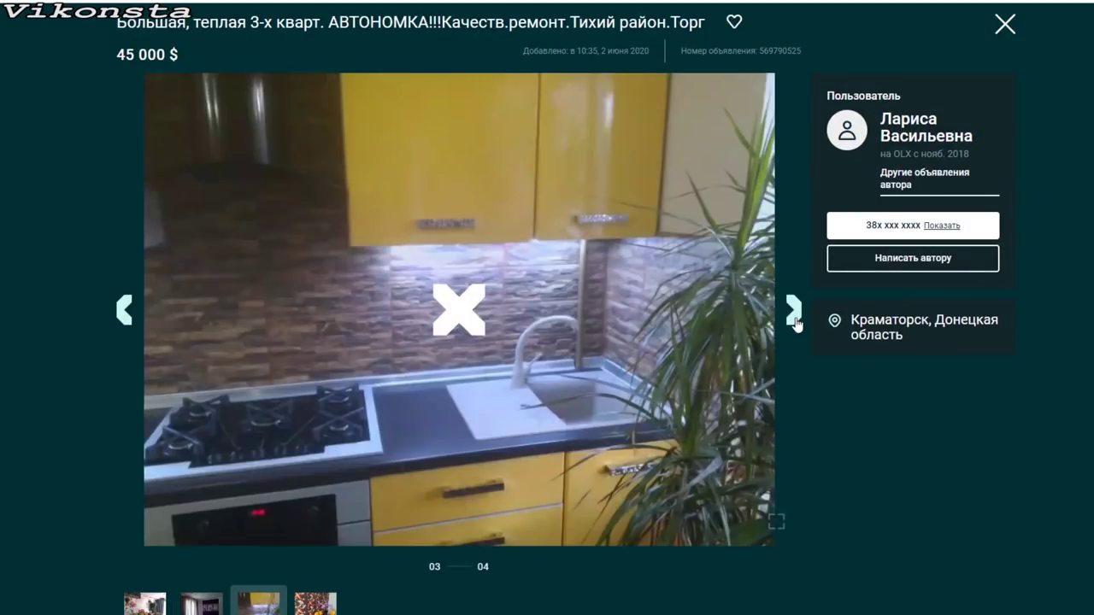
pyautogui.click(795, 318)
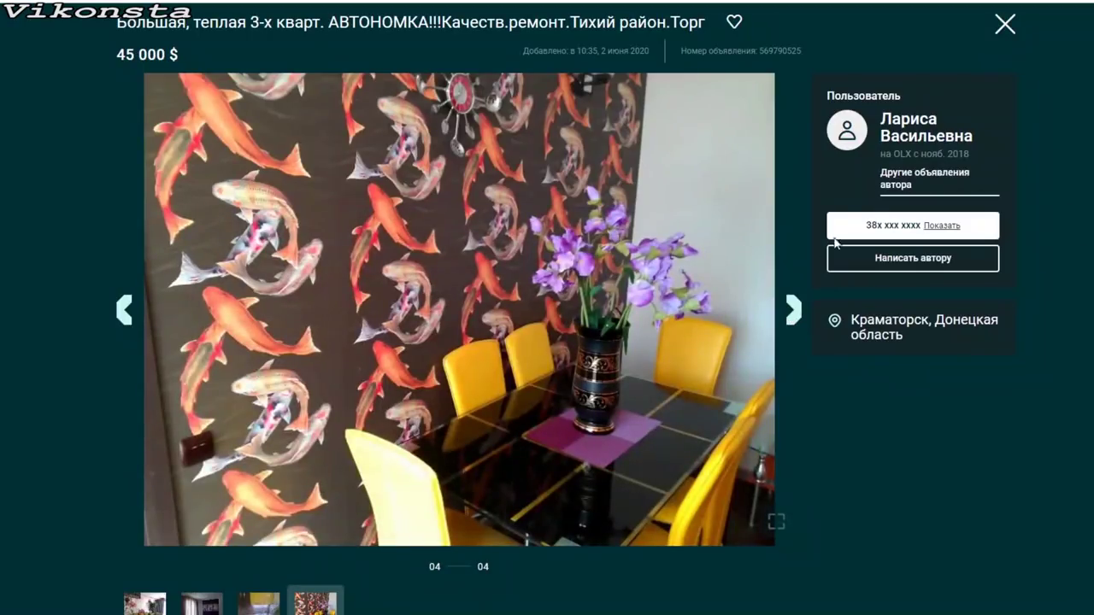
pyautogui.click(1007, 27)
# - Read the apartment's price, house type, area, equipment and nearby infrastructure, along with the beginning of its Описание
pyautogui.scroll(-5, 533, 309)
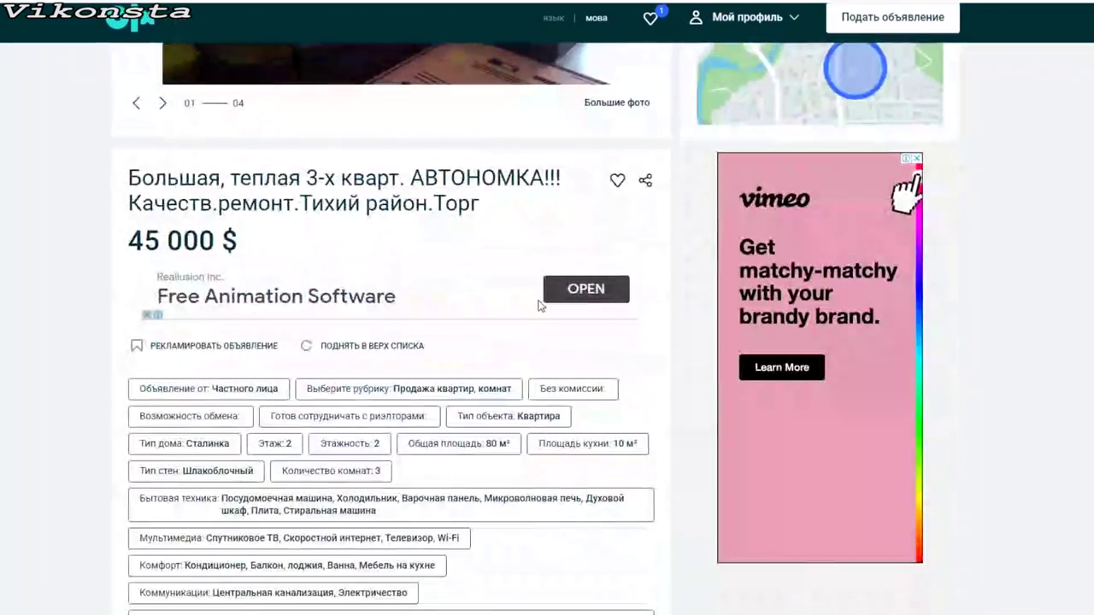
pyautogui.scroll(-4, 289, 282)
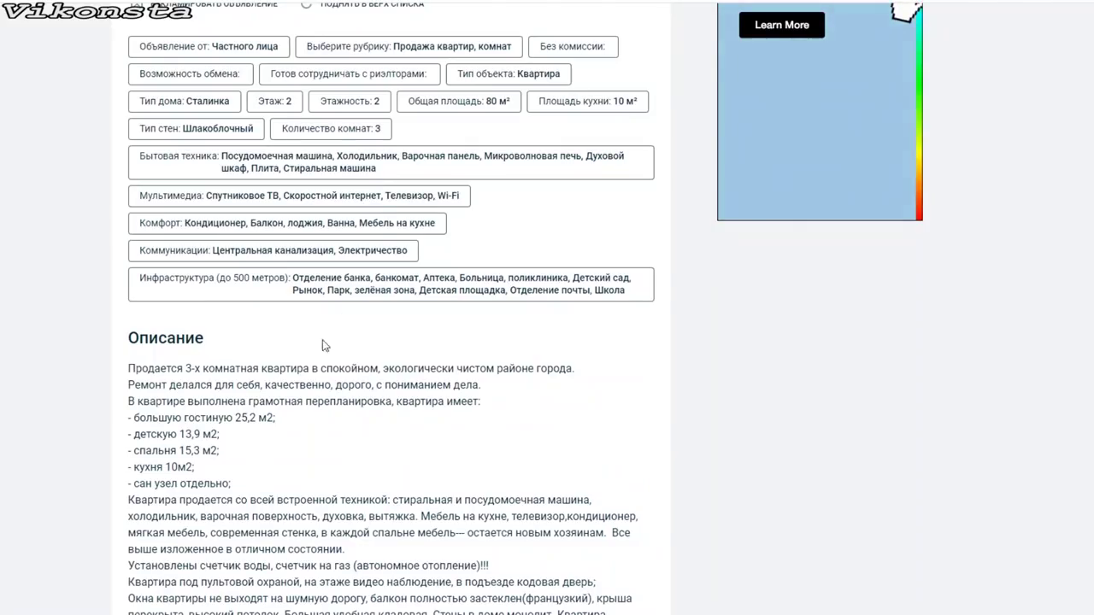
pyautogui.scroll(5, 301, 359)
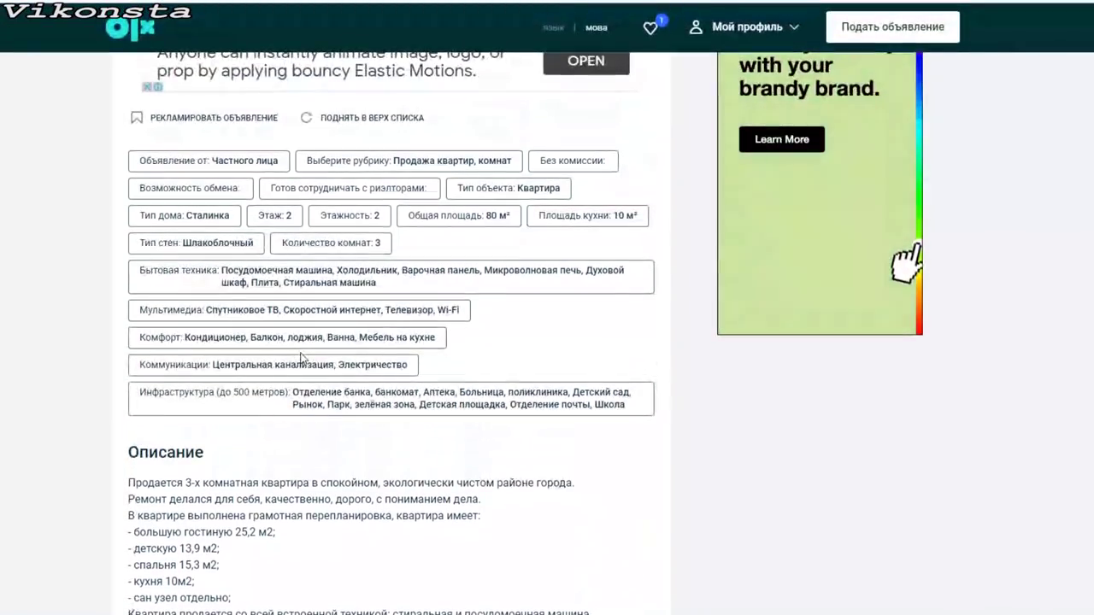
pyautogui.scroll(5, 325, 359)
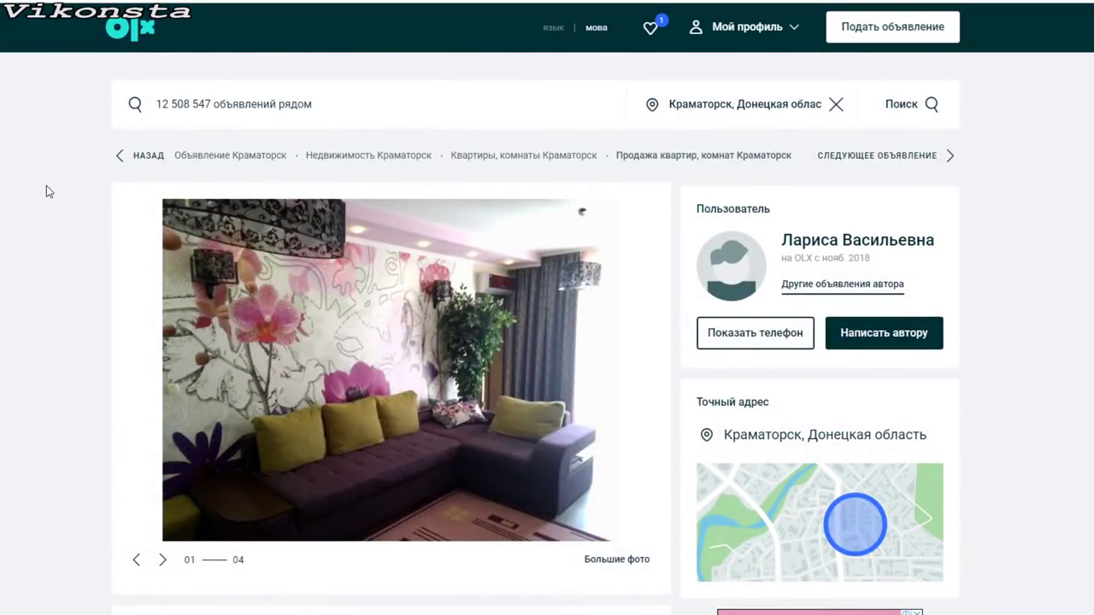
# - Return to the Краматорск results, compare the remaining three-room apartment prices on this page, and go to results page 2
pyautogui.hotkey('alt', 'Left')
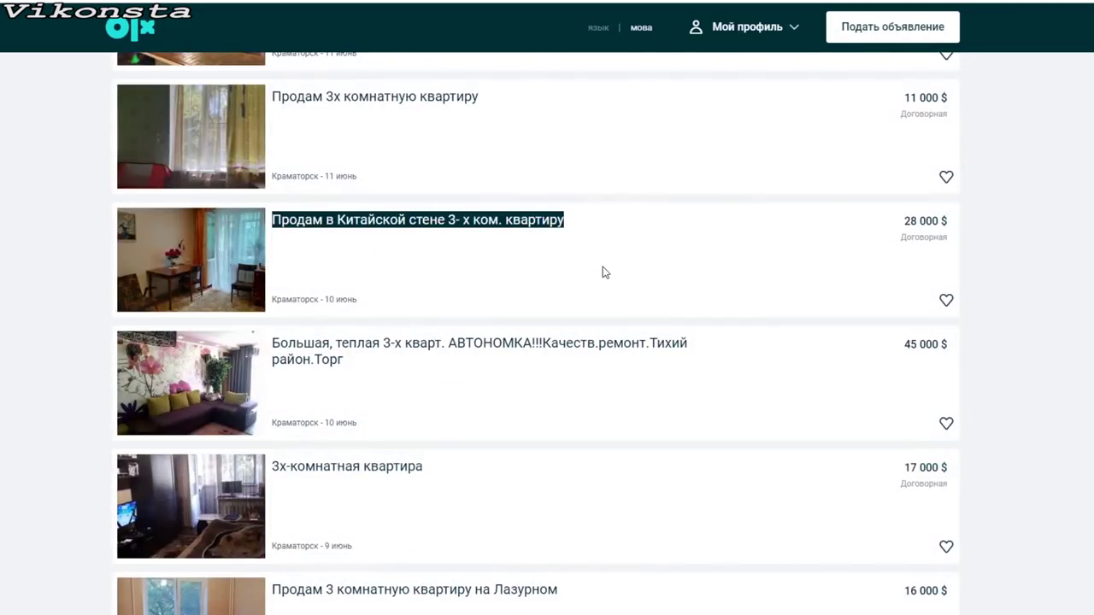
pyautogui.scroll(-4, 612, 274)
pyautogui.scroll(-5, 764, 353)
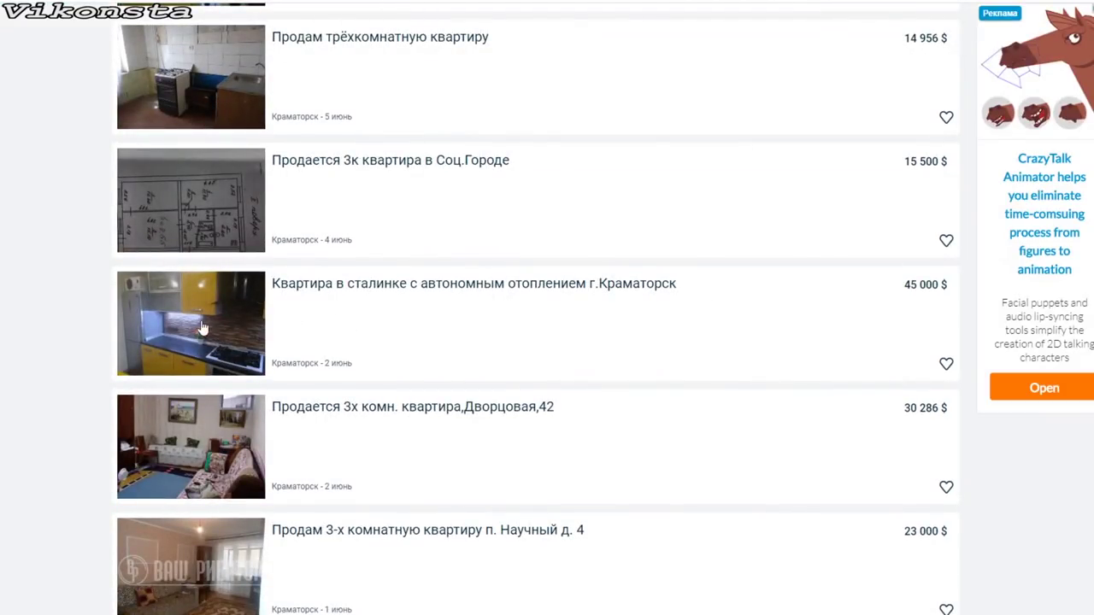
pyautogui.scroll(-1, 469, 340)
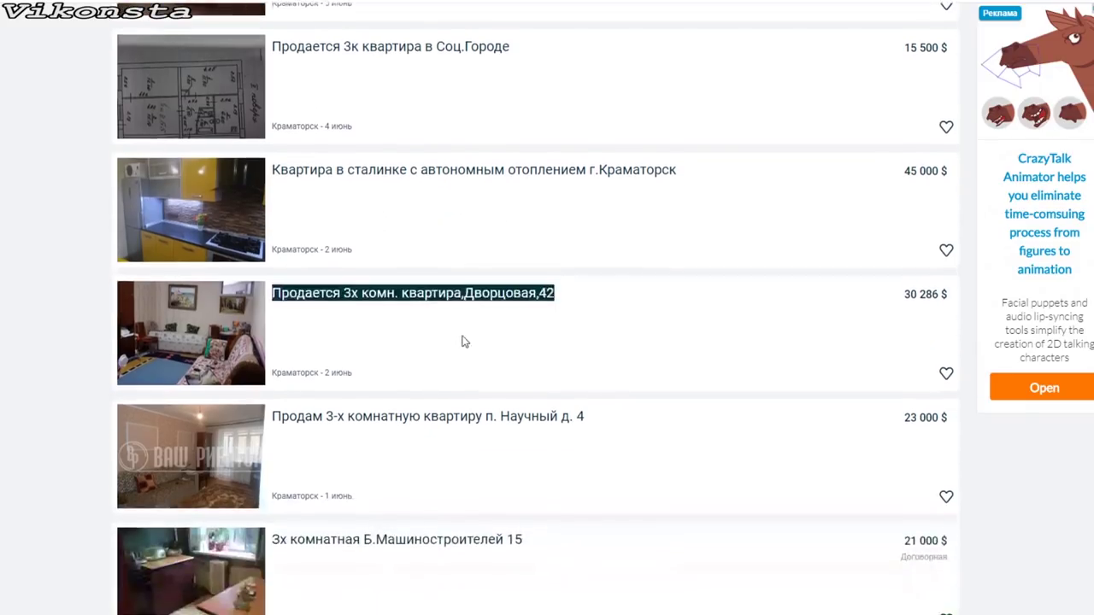
pyautogui.scroll(-3, 476, 337)
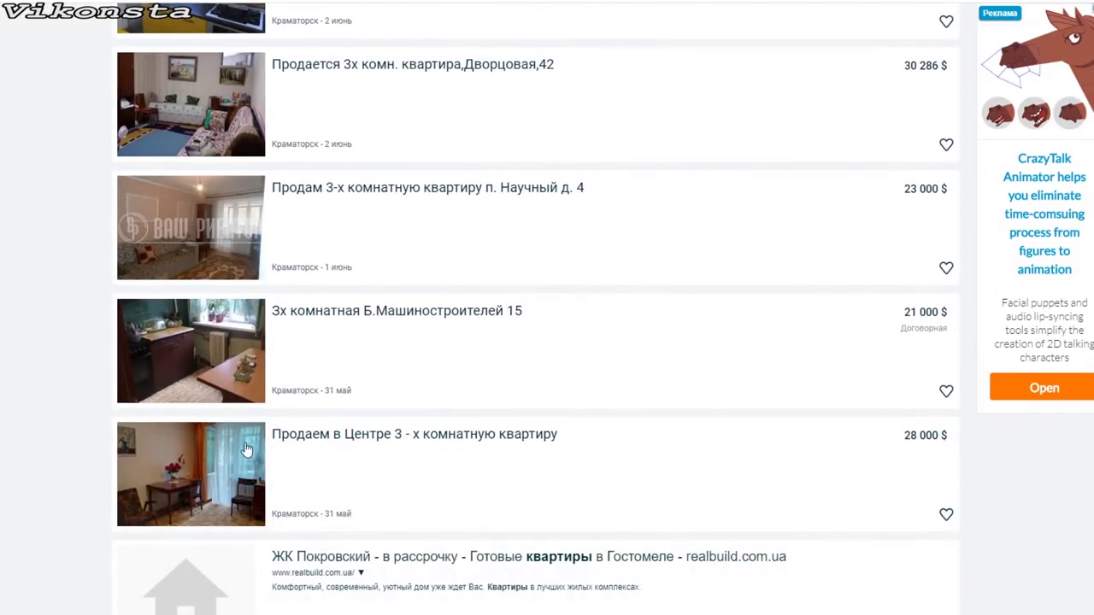
pyautogui.scroll(-3, 248, 449)
pyautogui.click(550, 584)
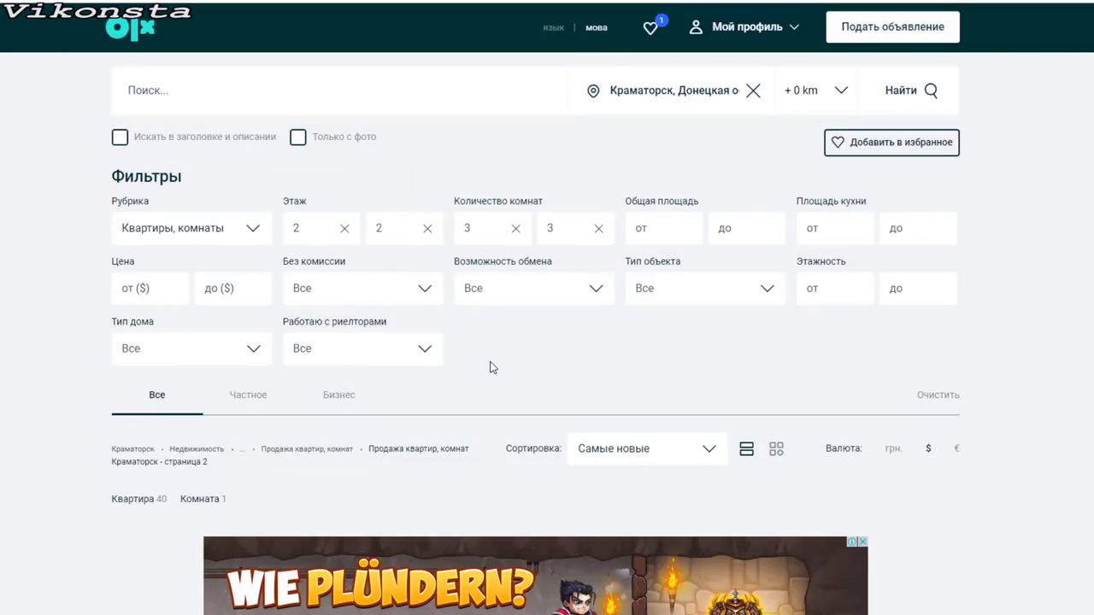
# - Compare the regular listings on results page 2 and open "Продам 3х комнатую квартиру в отличном районе"
pyautogui.scroll(-10, 495, 366)
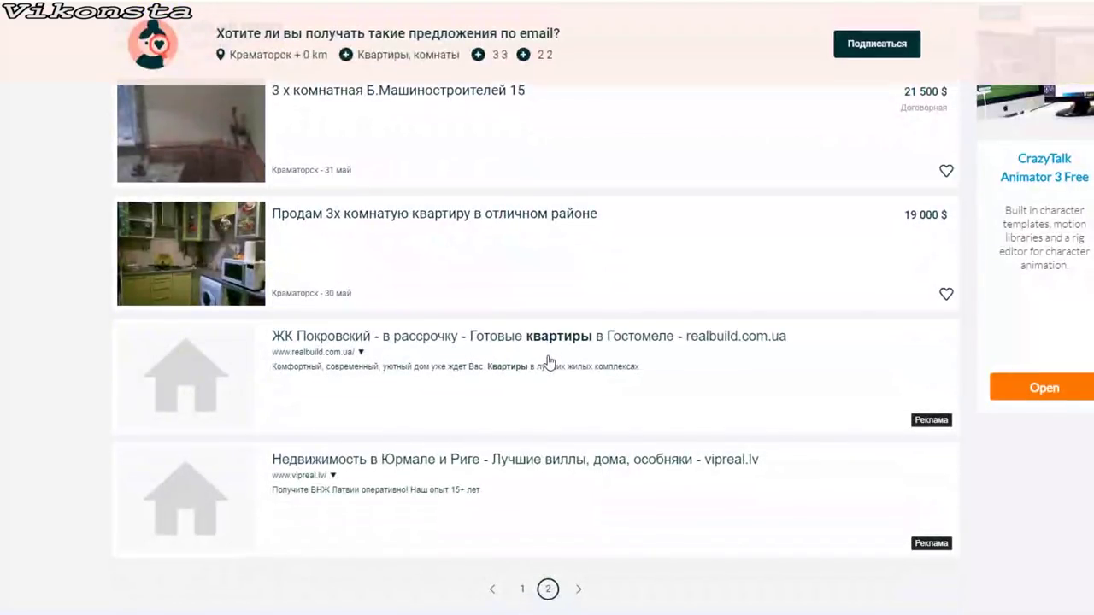
pyautogui.scroll(3, 550, 362)
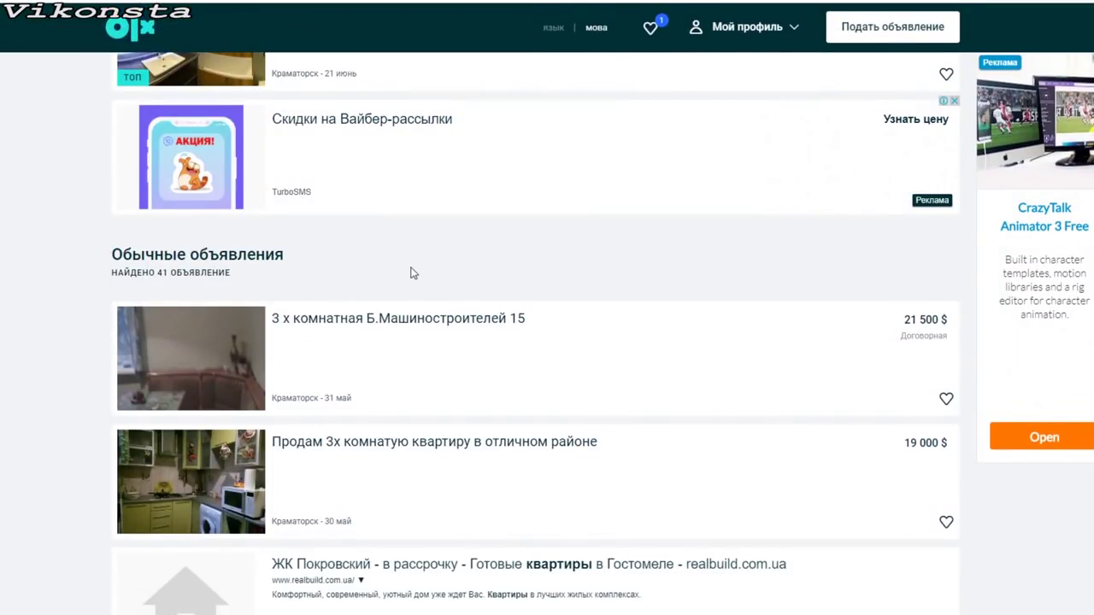
pyautogui.scroll(-6, 535, 277)
pyautogui.scroll(6, 538, 276)
pyautogui.click(320, 471)
# - View all the enlarged photos of the "в отличном районе" apartment, close the gallery and look further down the listing
pyautogui.click(438, 370)
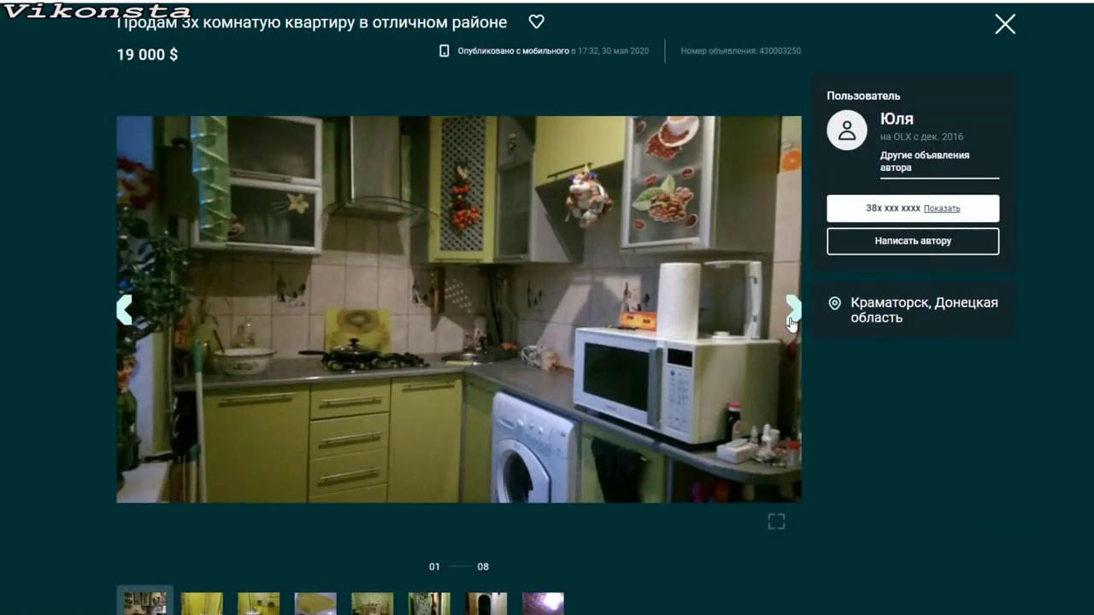
pyautogui.click(793, 309)
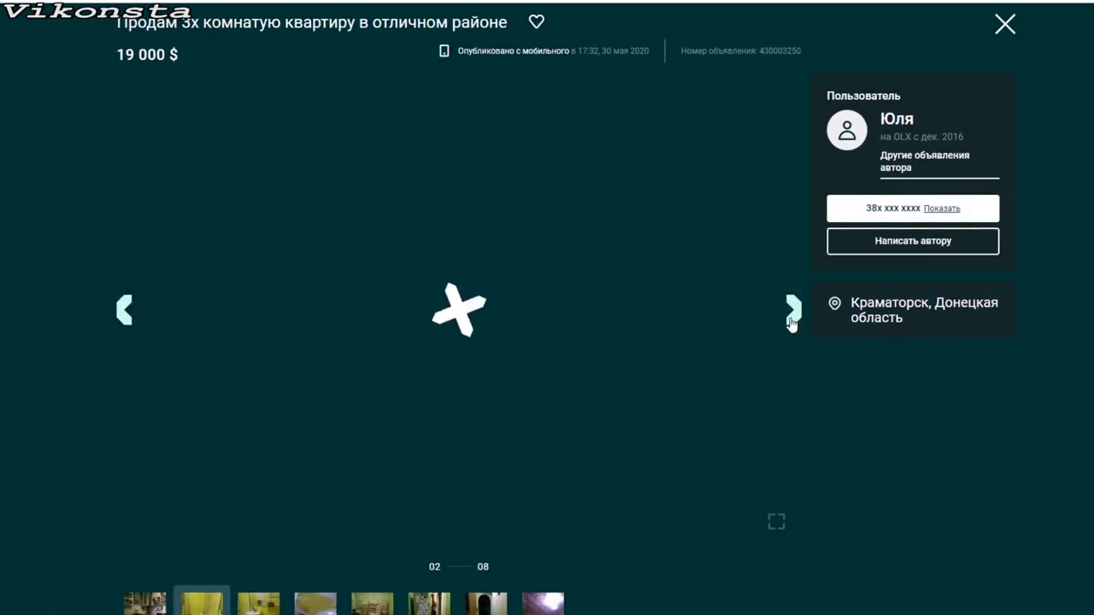
pyautogui.click(792, 309)
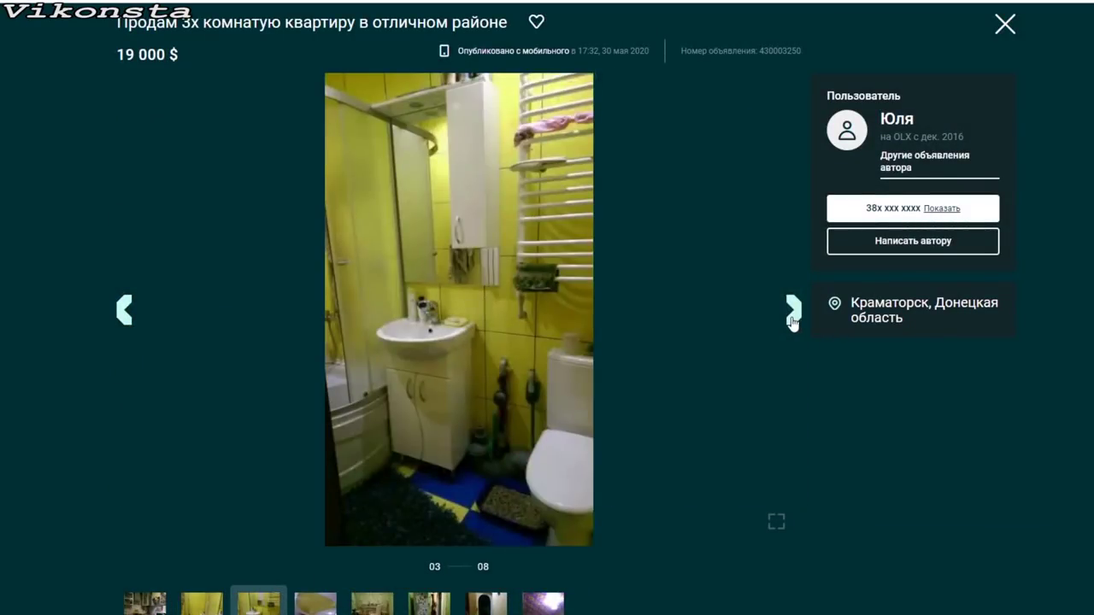
pyautogui.click(793, 320)
pyautogui.click(793, 319)
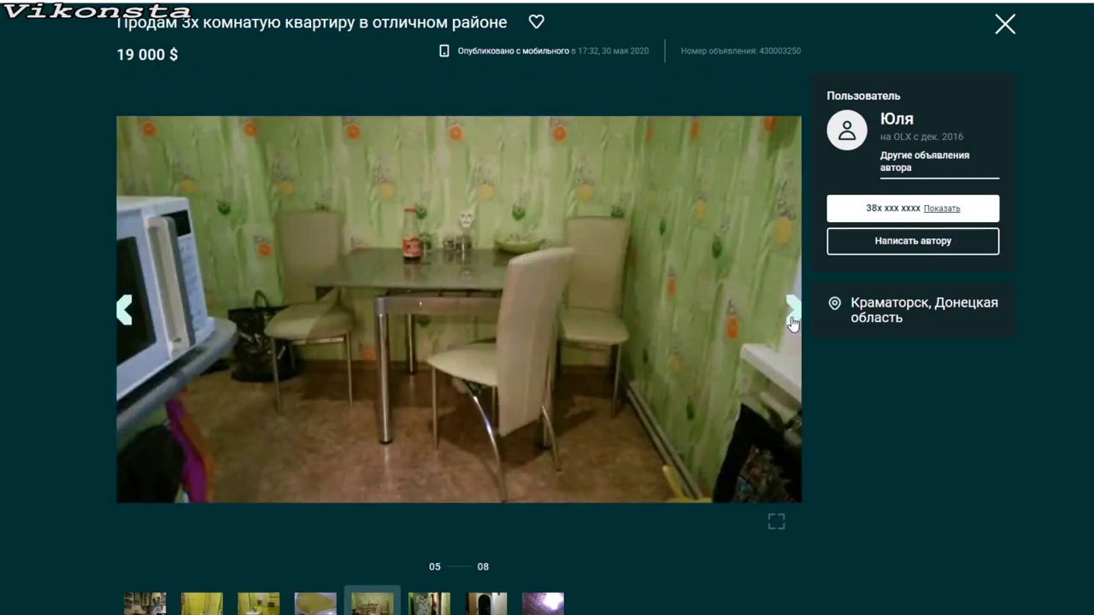
pyautogui.click(793, 318)
pyautogui.click(793, 318)
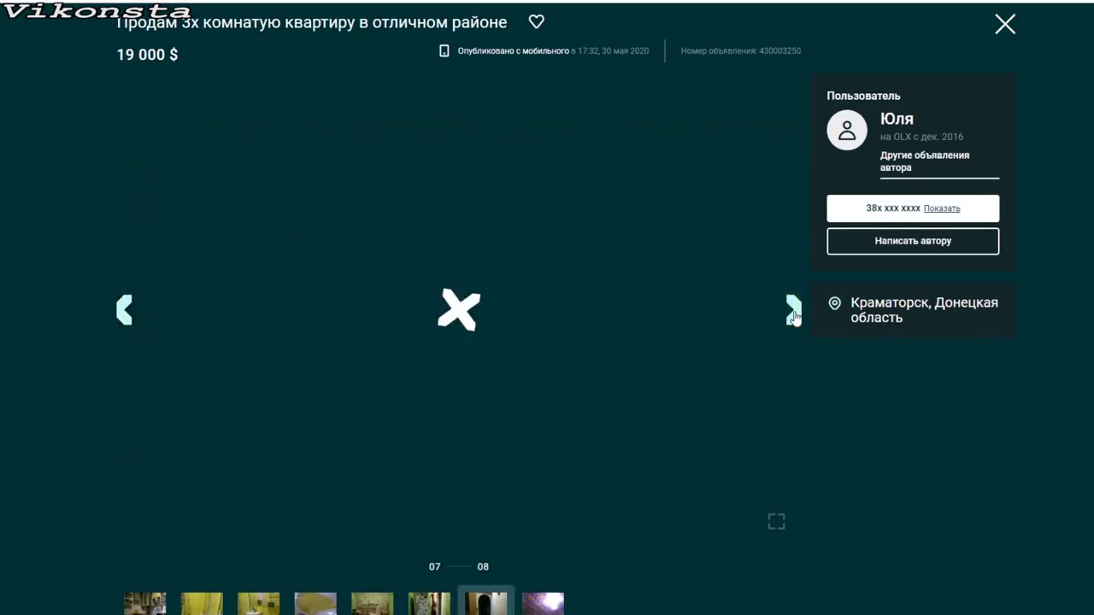
pyautogui.click(792, 318)
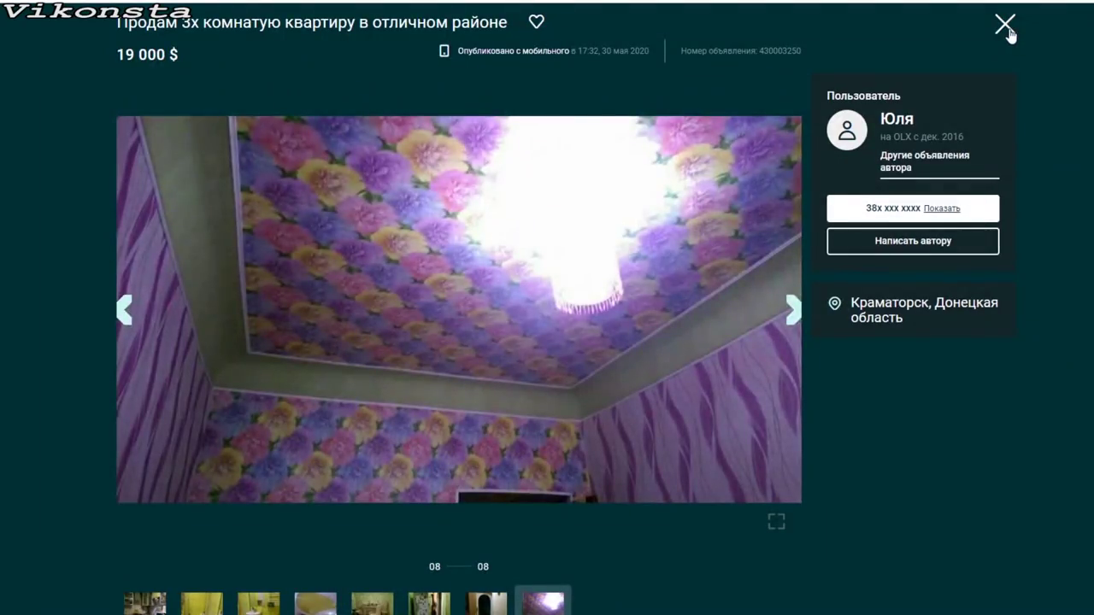
pyautogui.click(1005, 24)
pyautogui.scroll(-3, 494, 412)
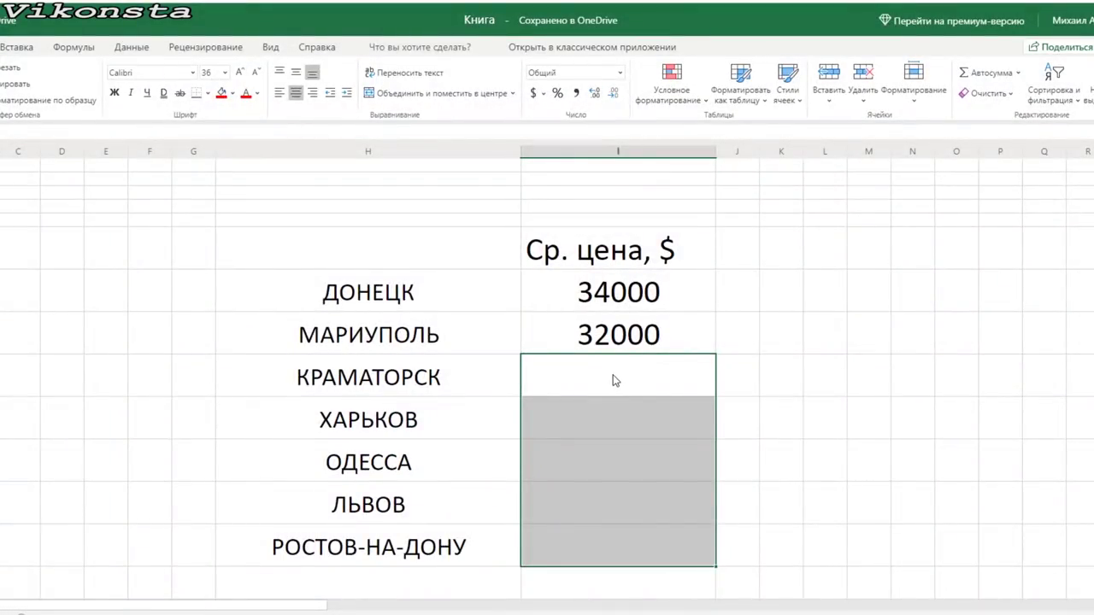
# - Enter 24000 as the average price for КРАМАТОРСК in column I
pyautogui.click(615, 381)
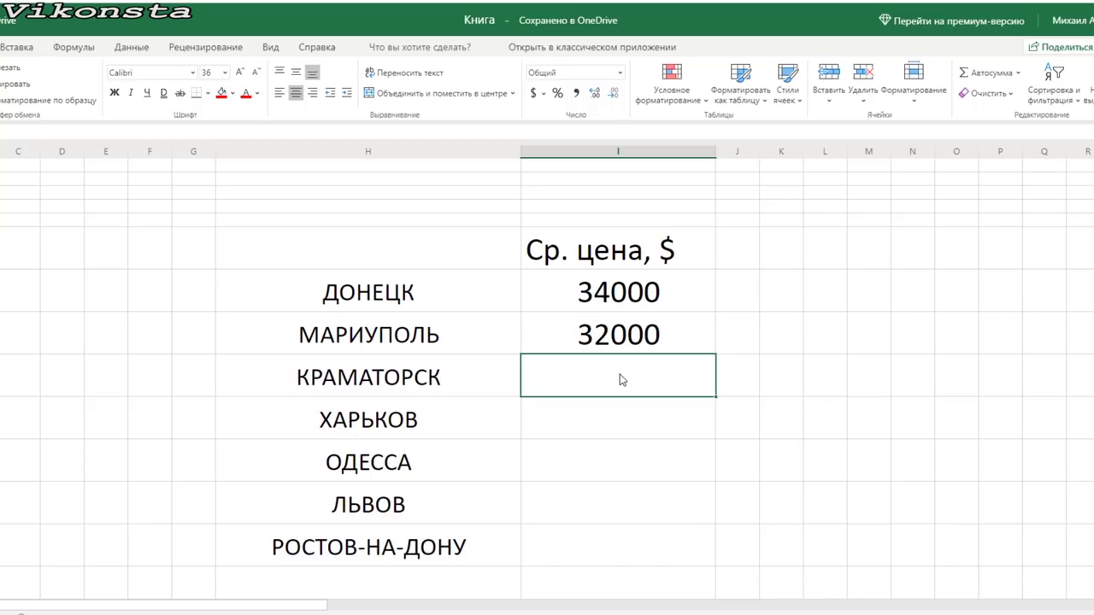
pyautogui.write('24000')
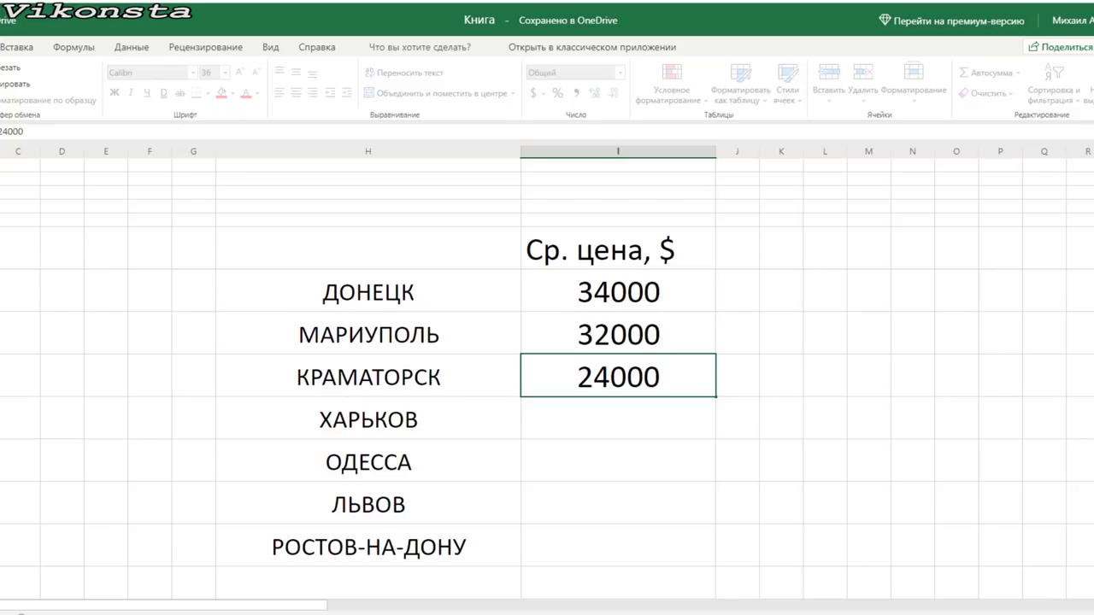
pyautogui.click(657, 423)
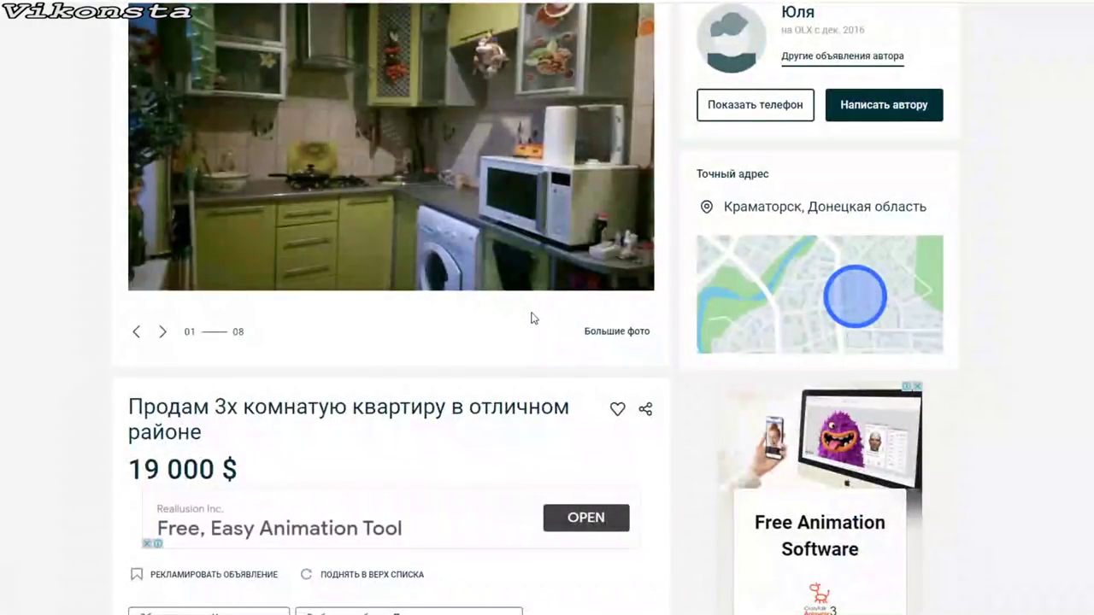
# - Switch to the OLX listing page and change the search location to Харьков, Харьковская область
pyautogui.scroll(3, 529, 314)
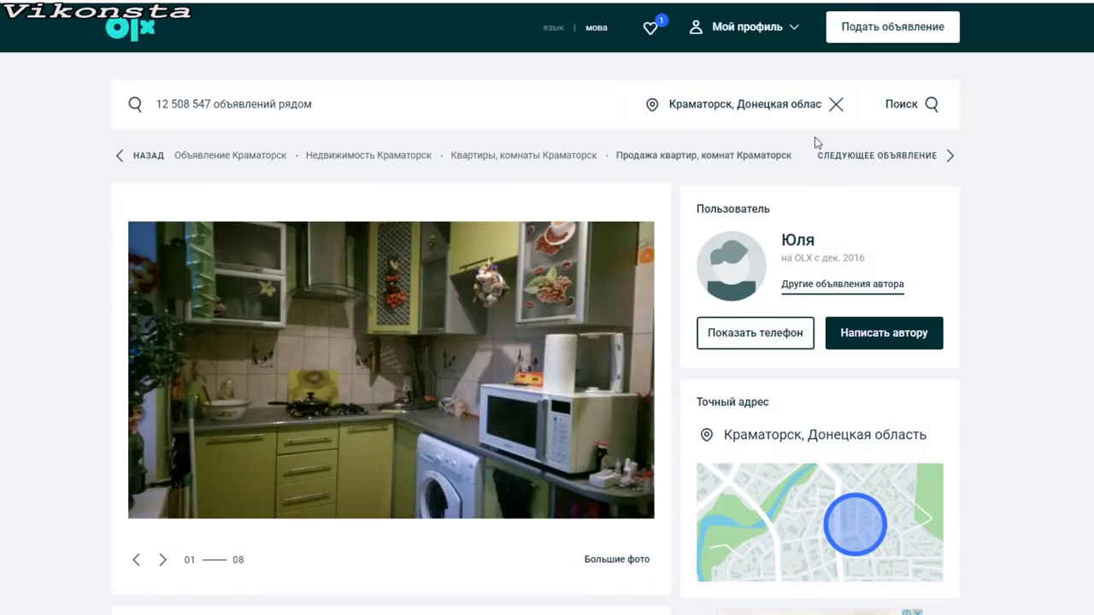
pyautogui.click(836, 104)
pyautogui.click(730, 103)
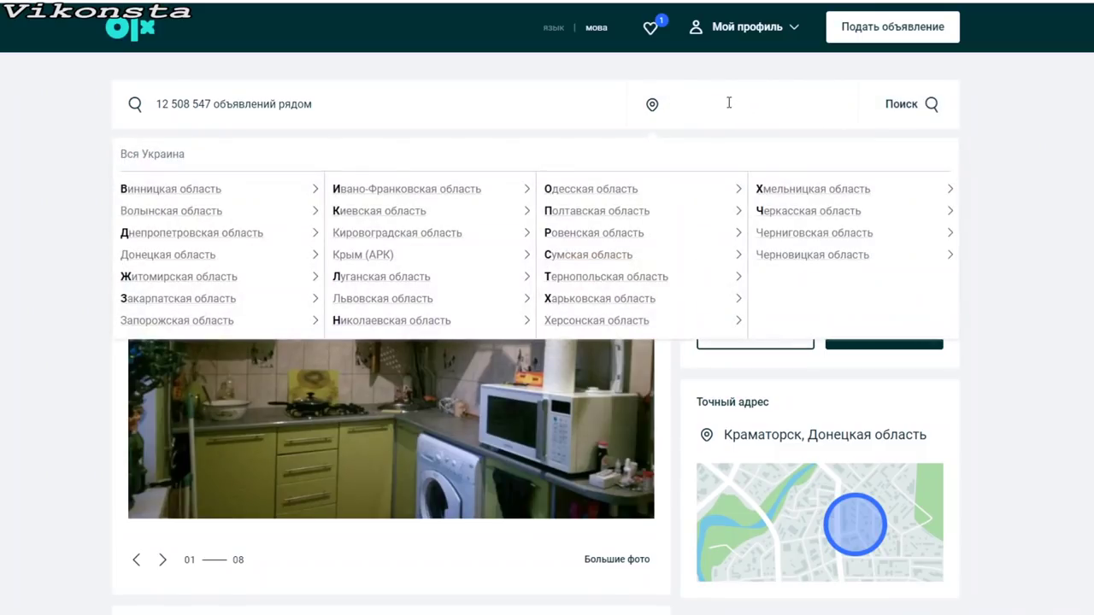
pyautogui.write('харьков')
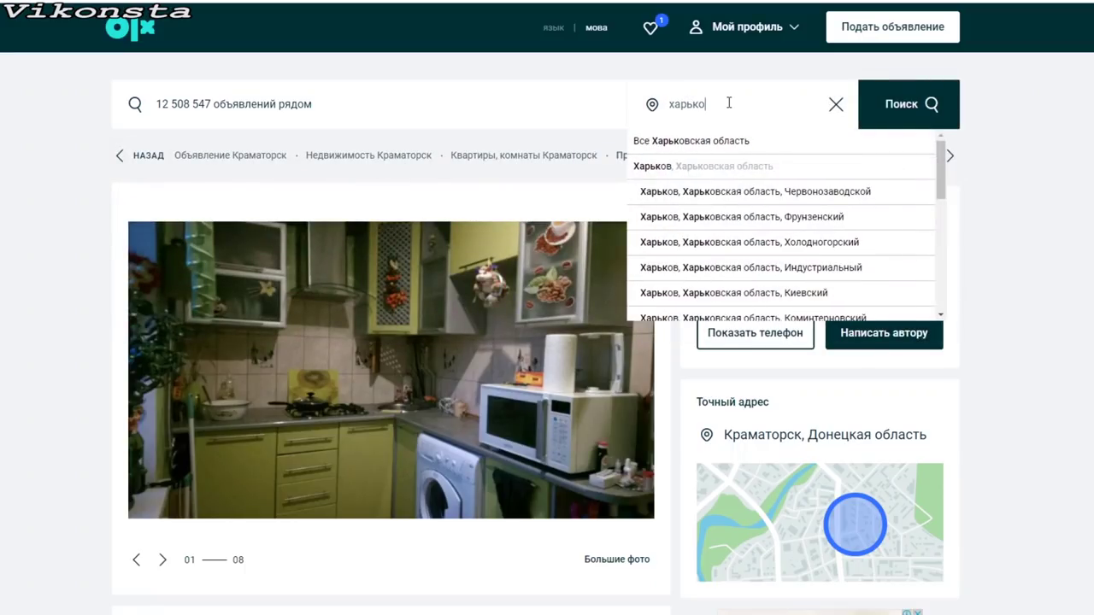
pyautogui.click(682, 166)
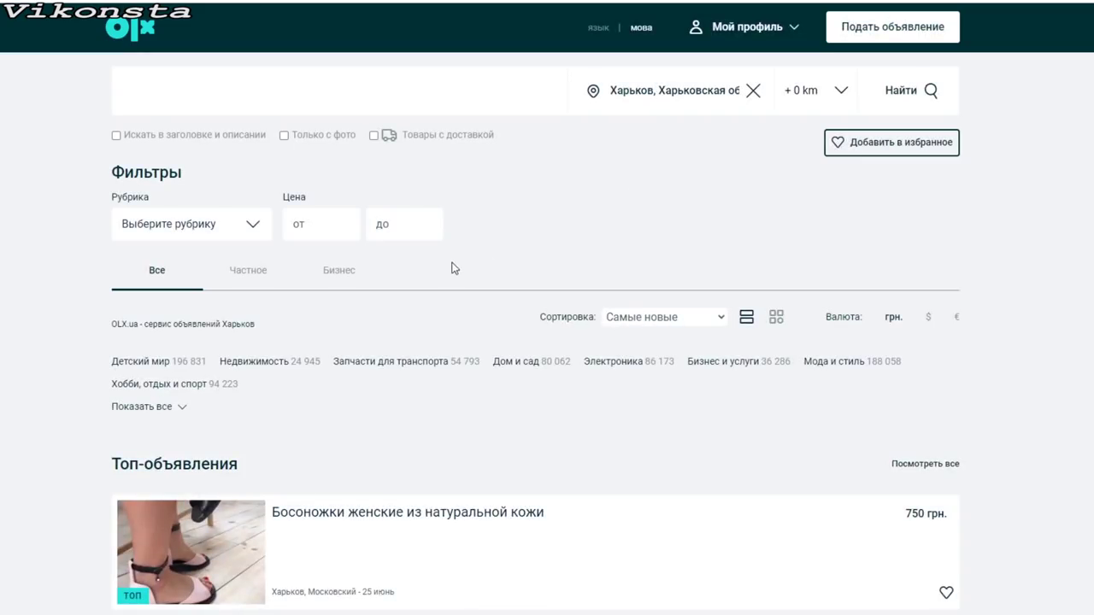
# - Narrow the Kharkiv listings to Недвижимость, Квартиры, комнаты, Продажа квартир, комнат, with prices in dollars
pyautogui.scroll(-5, 457, 329)
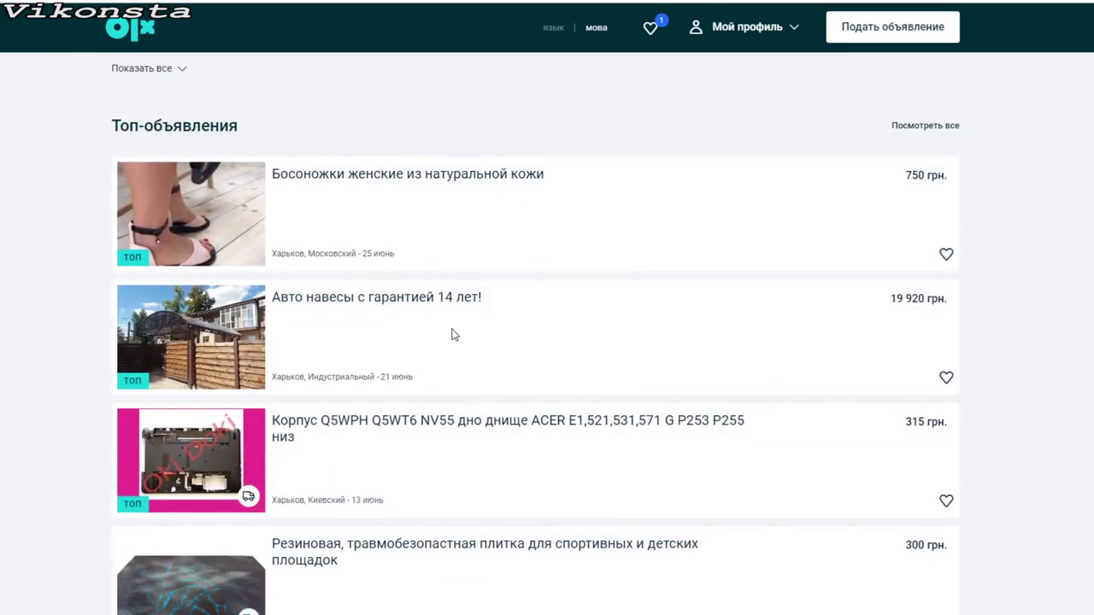
pyautogui.scroll(3, 454, 334)
pyautogui.click(212, 242)
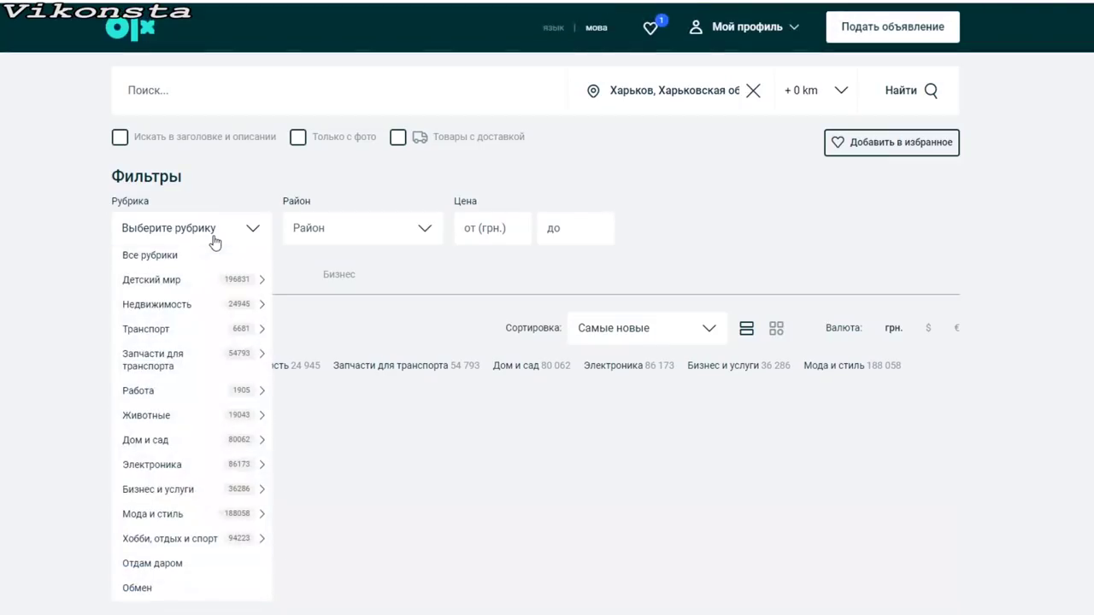
pyautogui.click(162, 306)
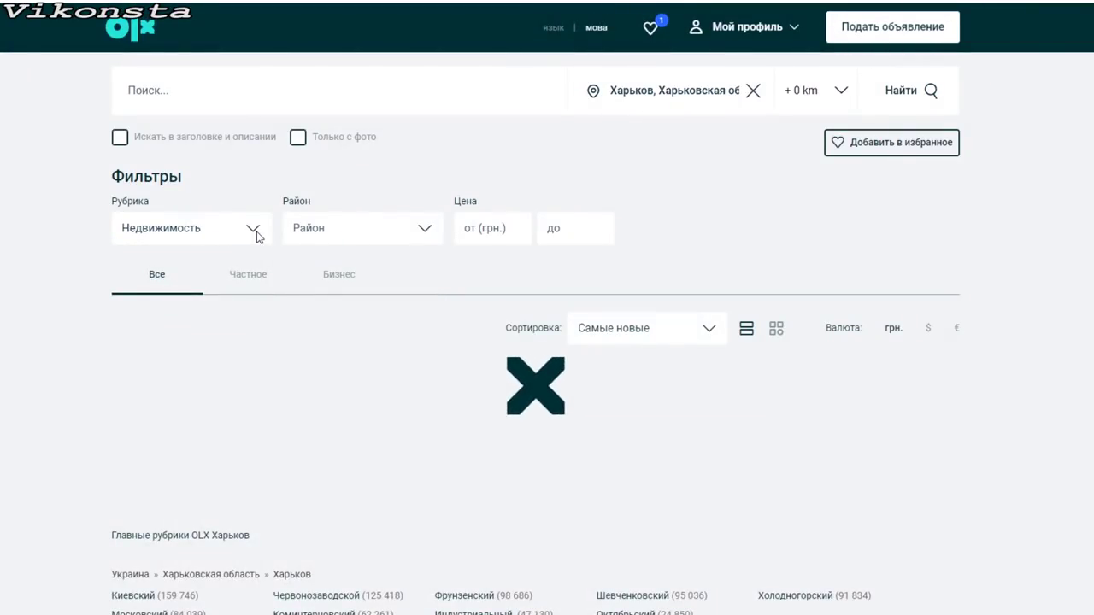
pyautogui.click(929, 332)
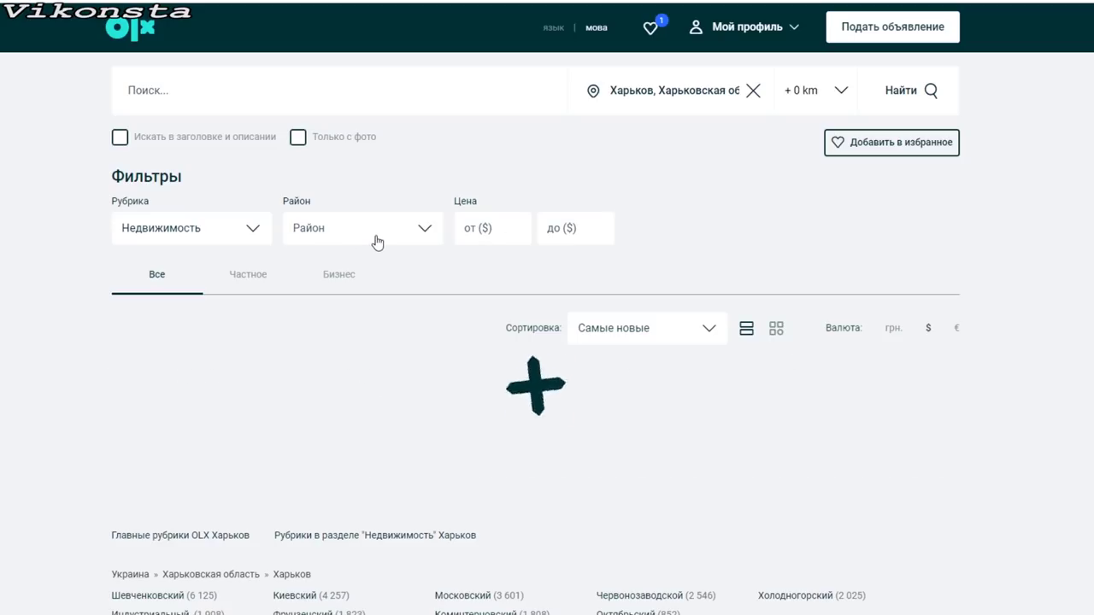
pyautogui.click(182, 365)
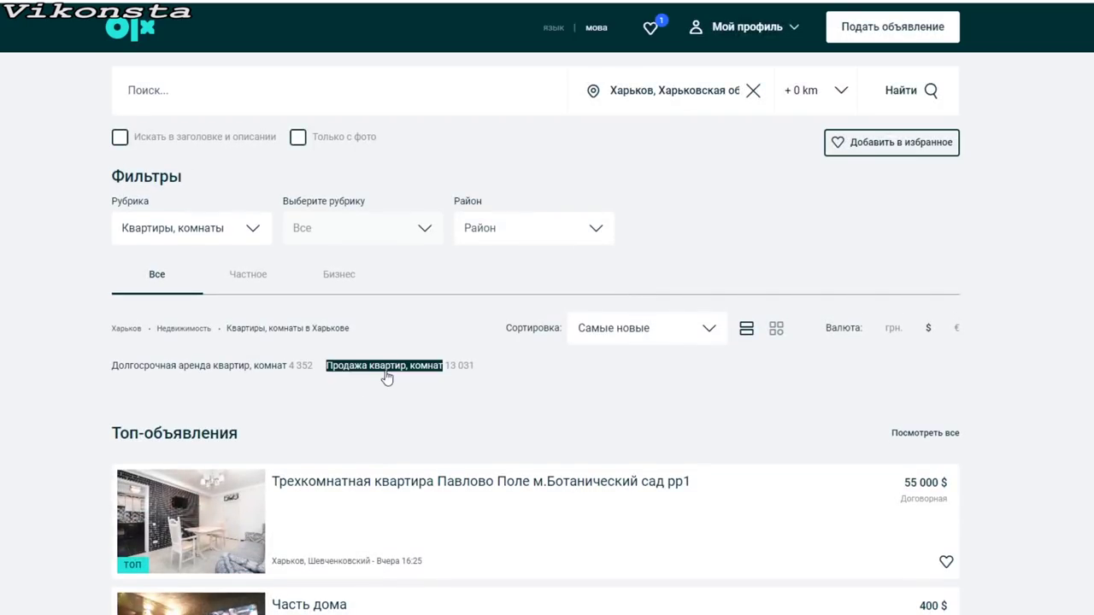
pyautogui.click(386, 366)
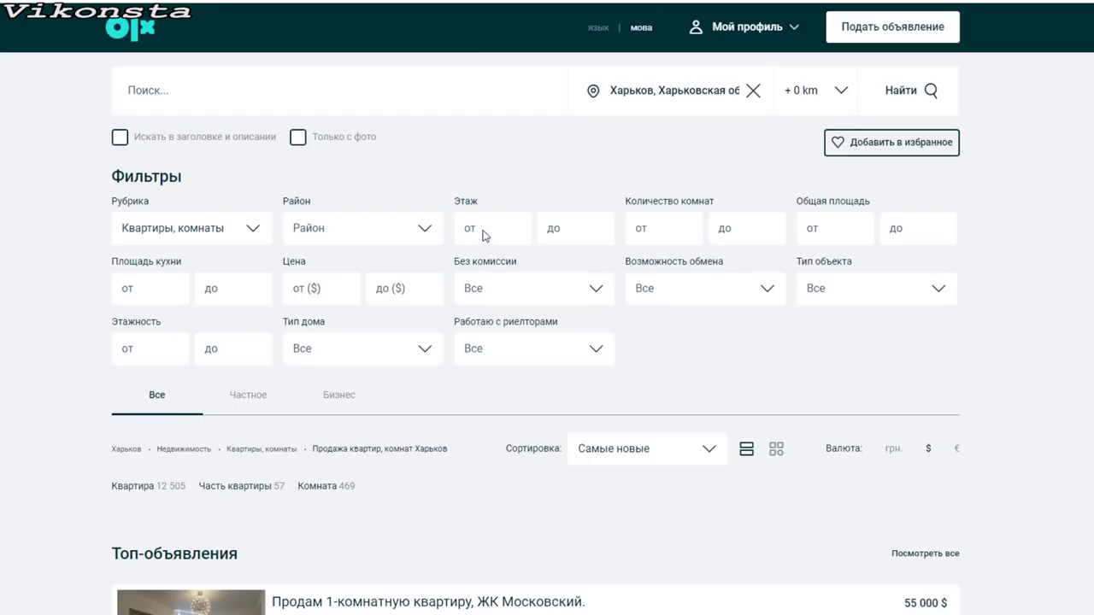
# - Filter the apartments to floor 2 and higher and exactly 3 rooms
pyautogui.click(482, 229)
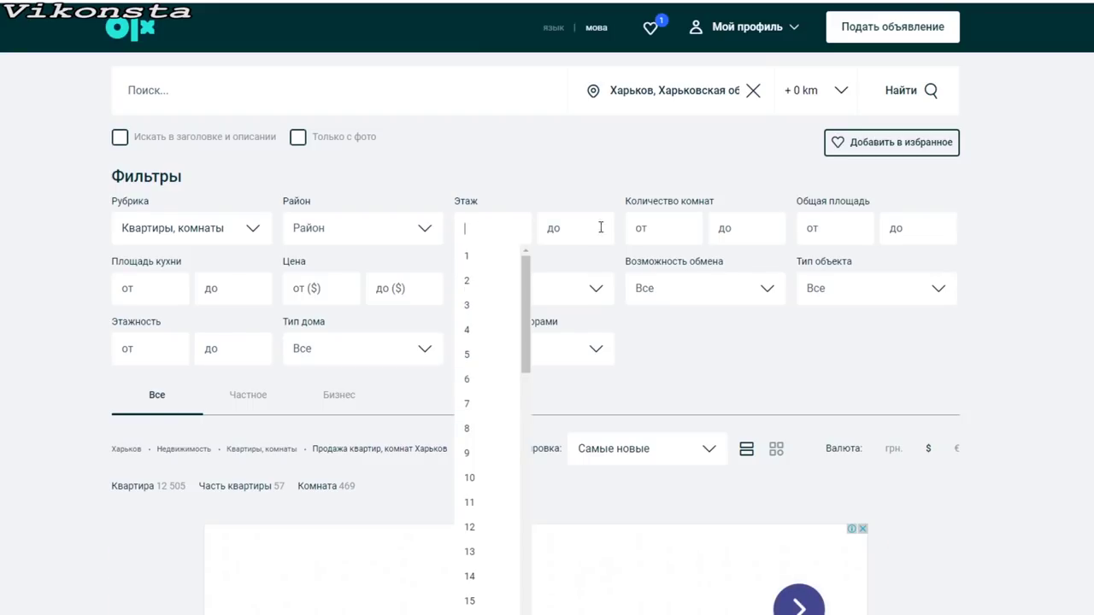
pyautogui.write('2')
pyautogui.click(679, 237)
pyautogui.write('3')
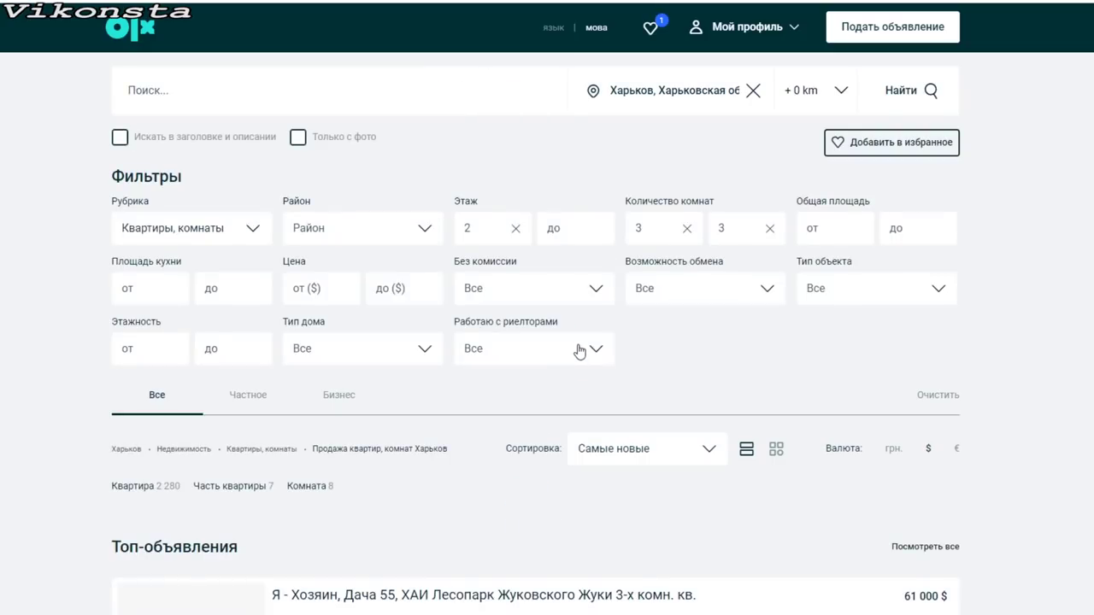
# - Open the top listing "Продам 3 комнатную квартиру, на салтовке, 535А м/р, от собственика" from the filtered results
pyautogui.scroll(-3, 705, 346)
pyautogui.scroll(-4, 703, 343)
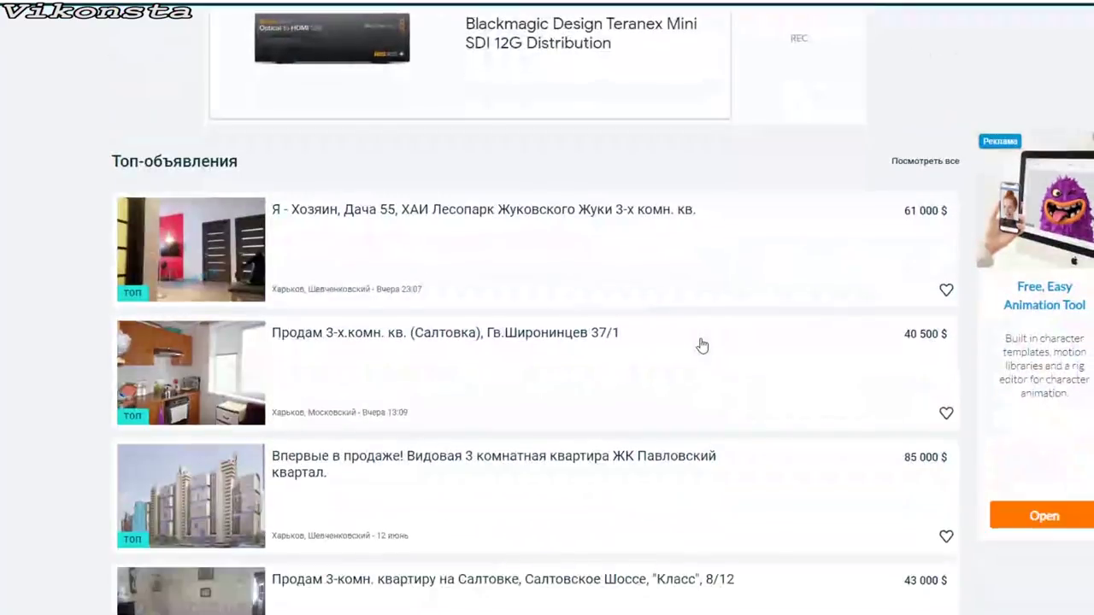
pyautogui.scroll(-3, 695, 339)
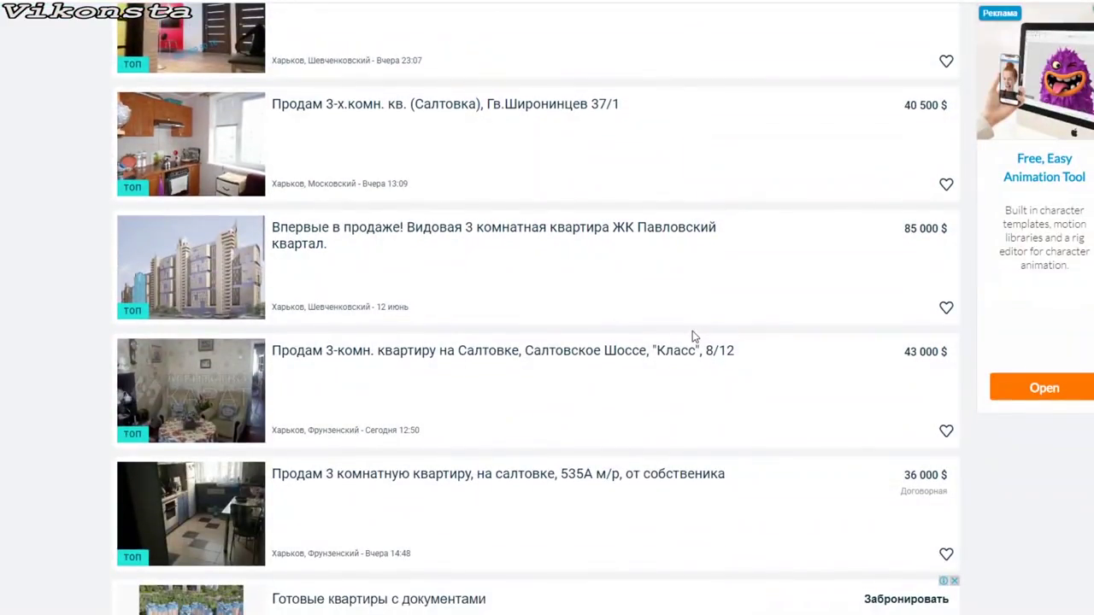
pyautogui.click(211, 532)
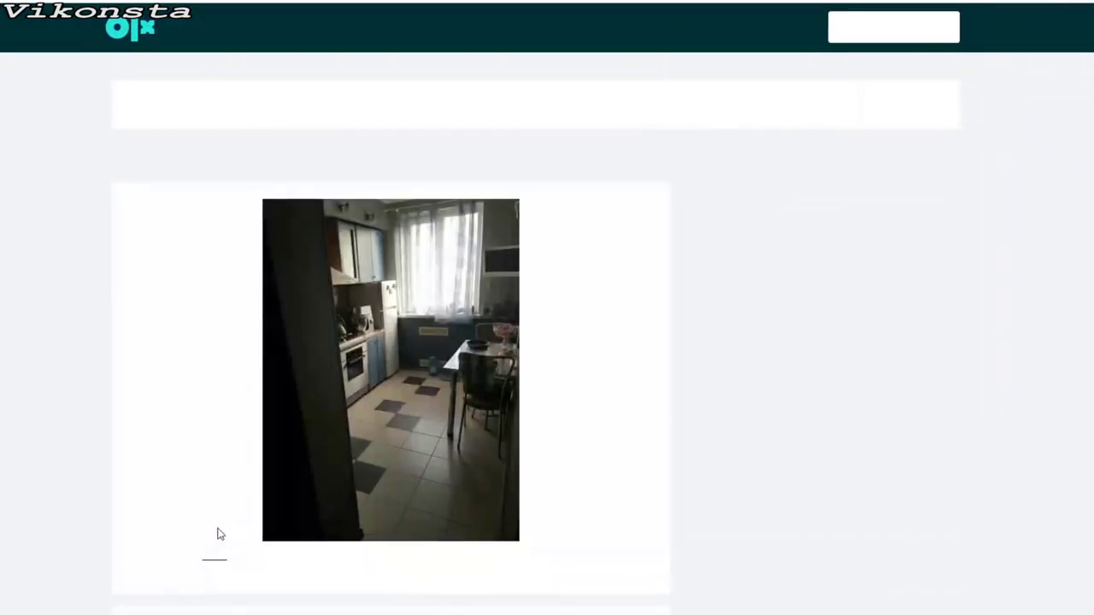
pyautogui.scroll(-3, 430, 385)
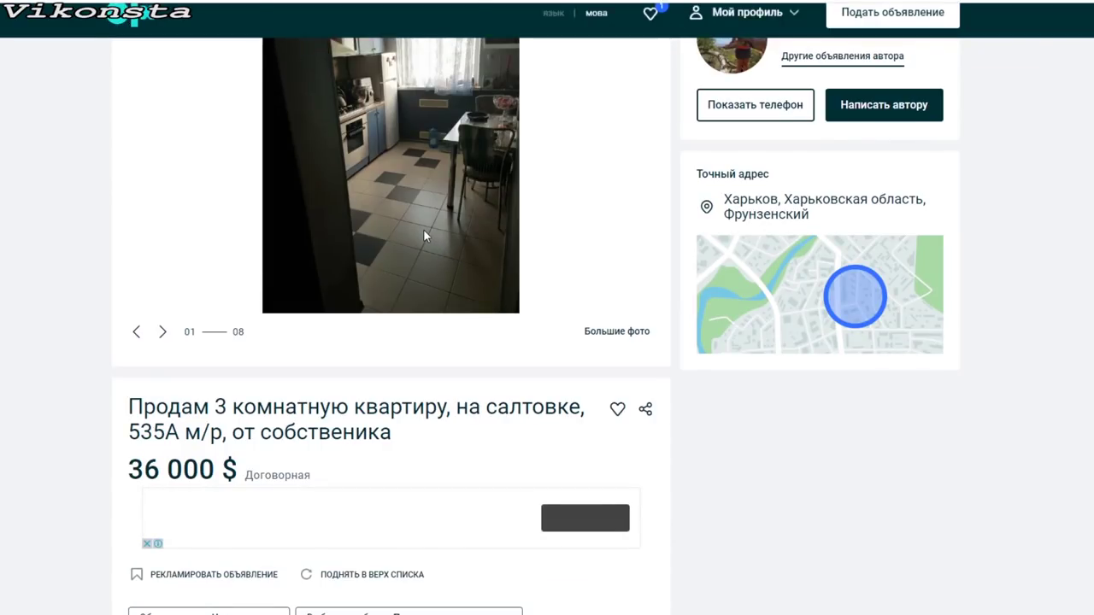
# - Look through the apartment's enlarged photos and close the gallery
pyautogui.click(488, 239)
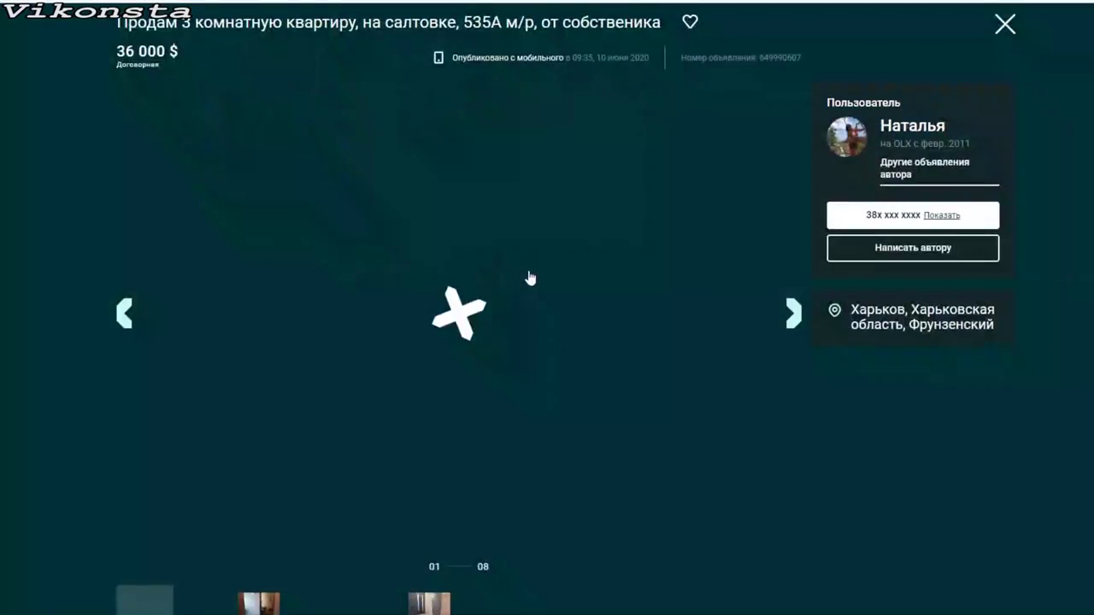
pyautogui.click(791, 316)
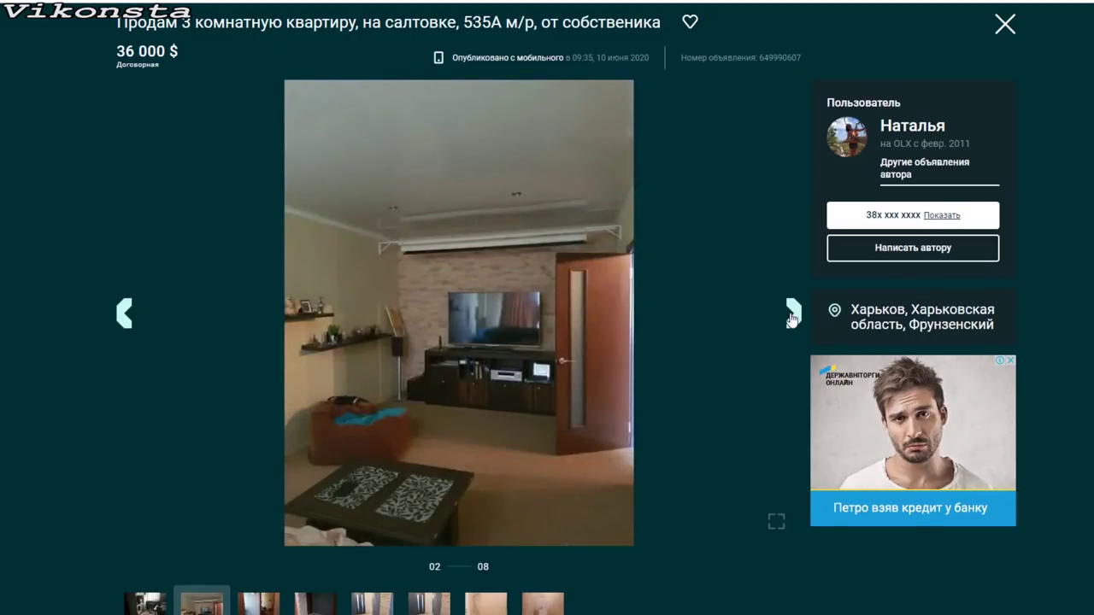
pyautogui.click(792, 316)
pyautogui.click(794, 317)
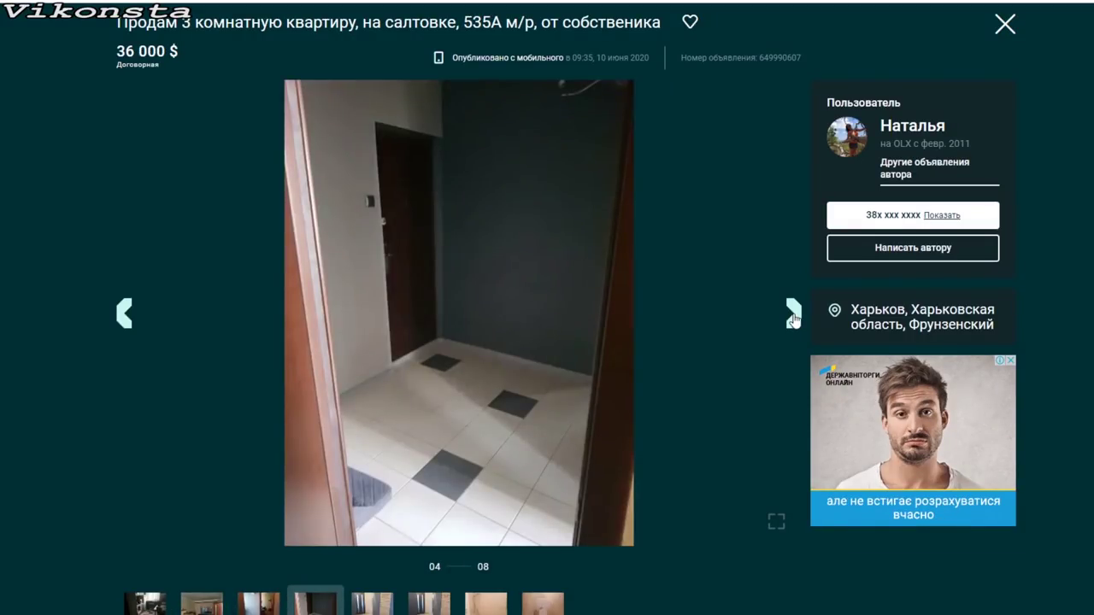
pyautogui.click(793, 316)
pyautogui.click(793, 316)
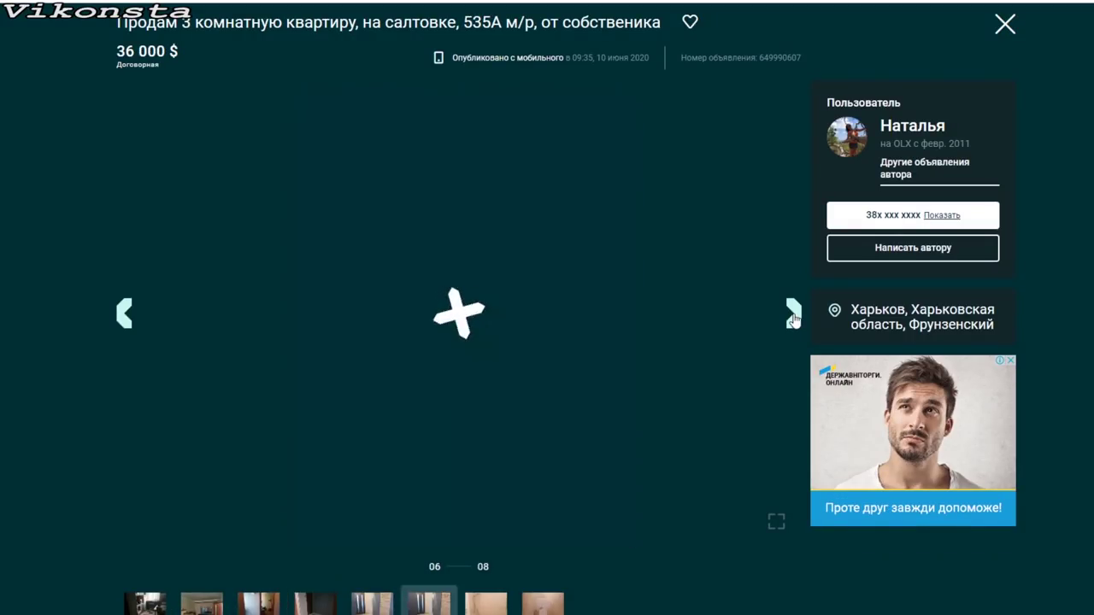
pyautogui.click(793, 317)
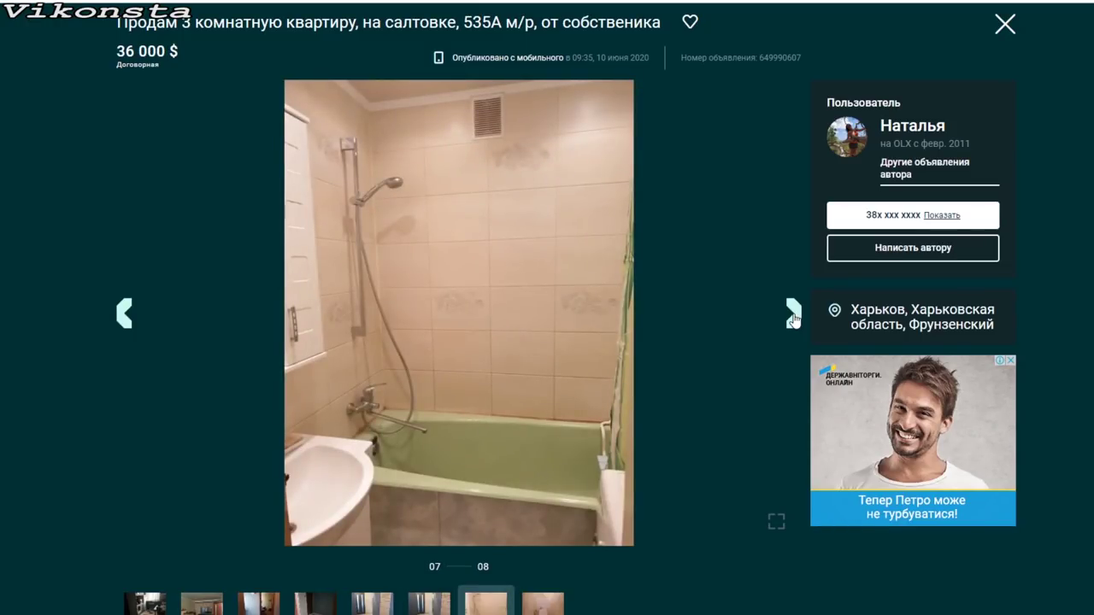
pyautogui.click(794, 317)
pyautogui.click(1006, 24)
# - Read the apartment's parameters and description and return to the search results
pyautogui.scroll(-4, 453, 281)
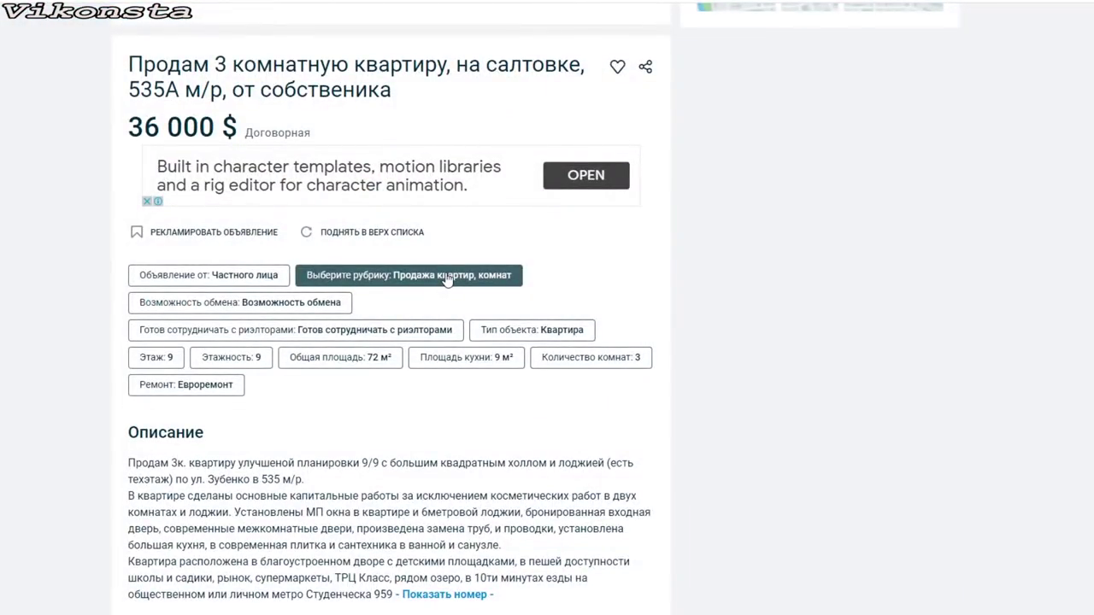
pyautogui.scroll(5, 479, 283)
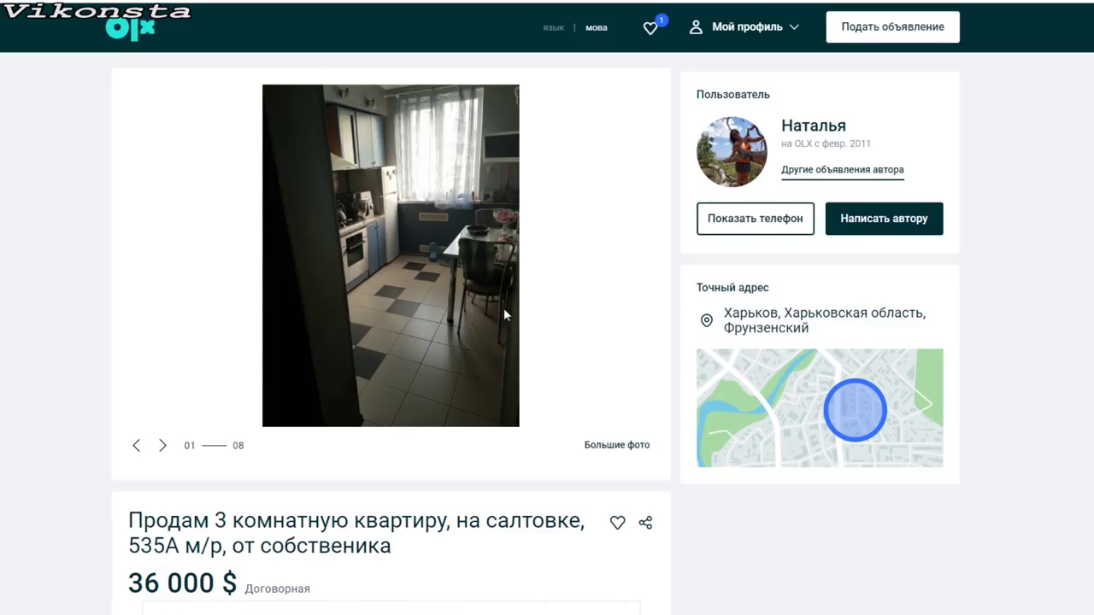
pyautogui.hotkey('alt', 'Left')
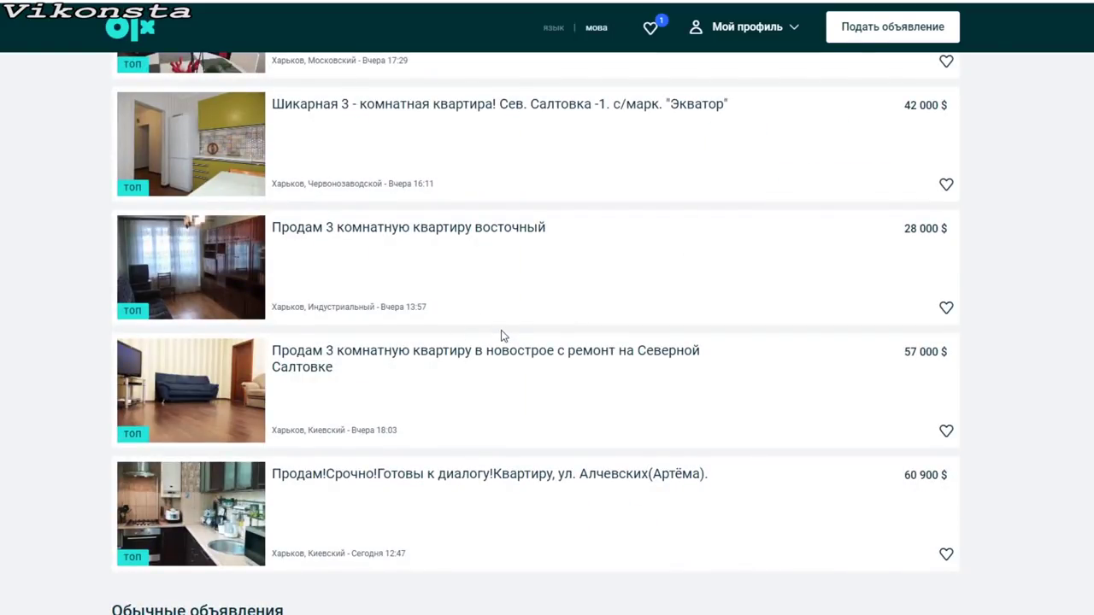
# - Examine the titles and dollar prices of the three-room Kharkiv apartments in the top and regular listings
pyautogui.scroll(-1, 503, 334)
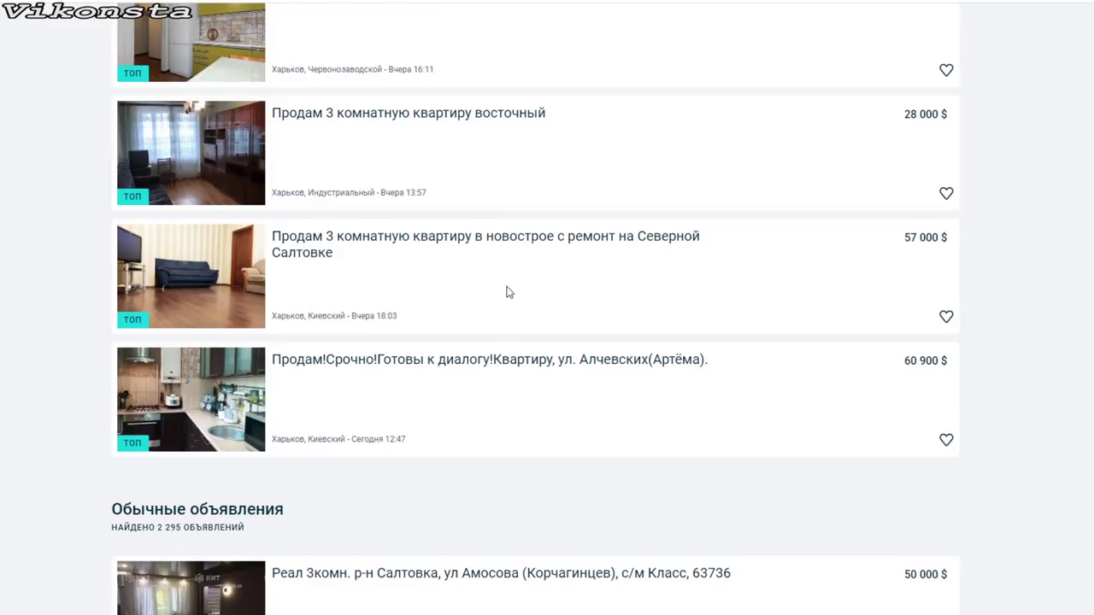
pyautogui.scroll(-1, 508, 290)
pyautogui.scroll(-3, 567, 293)
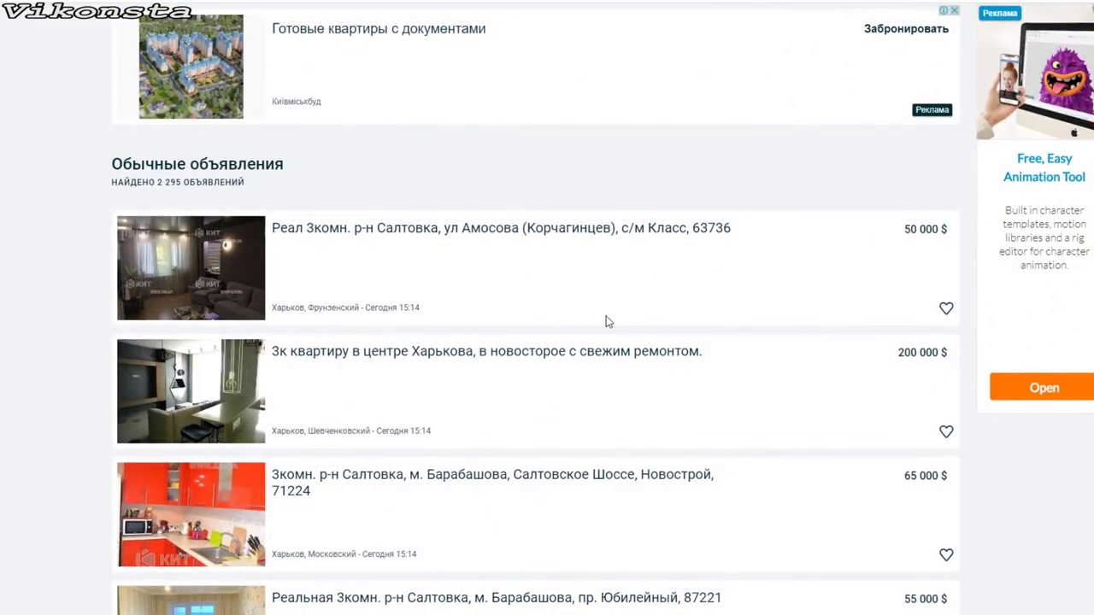
pyautogui.scroll(-2, 924, 369)
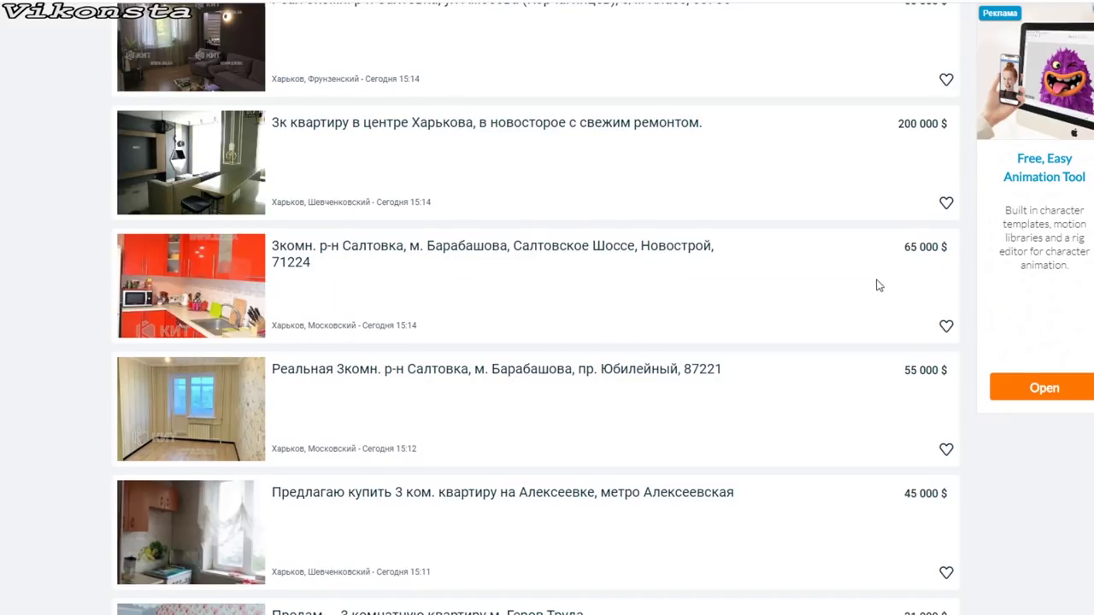
pyautogui.scroll(-1, 880, 285)
pyautogui.click(604, 386)
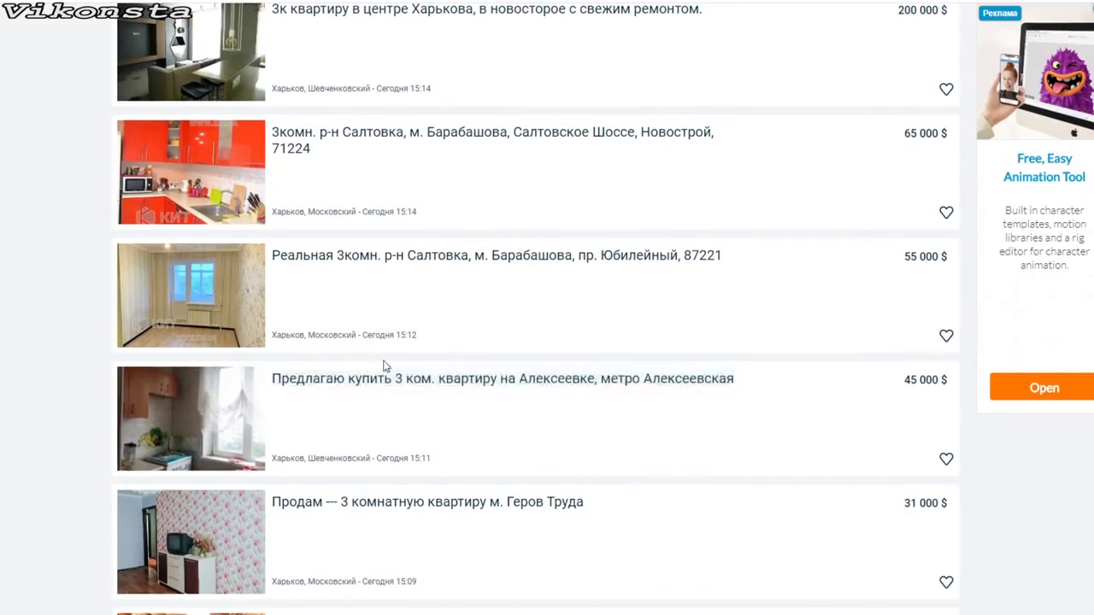
pyautogui.scroll(-1, 560, 409)
pyautogui.scroll(-3, 599, 393)
pyautogui.click(504, 298)
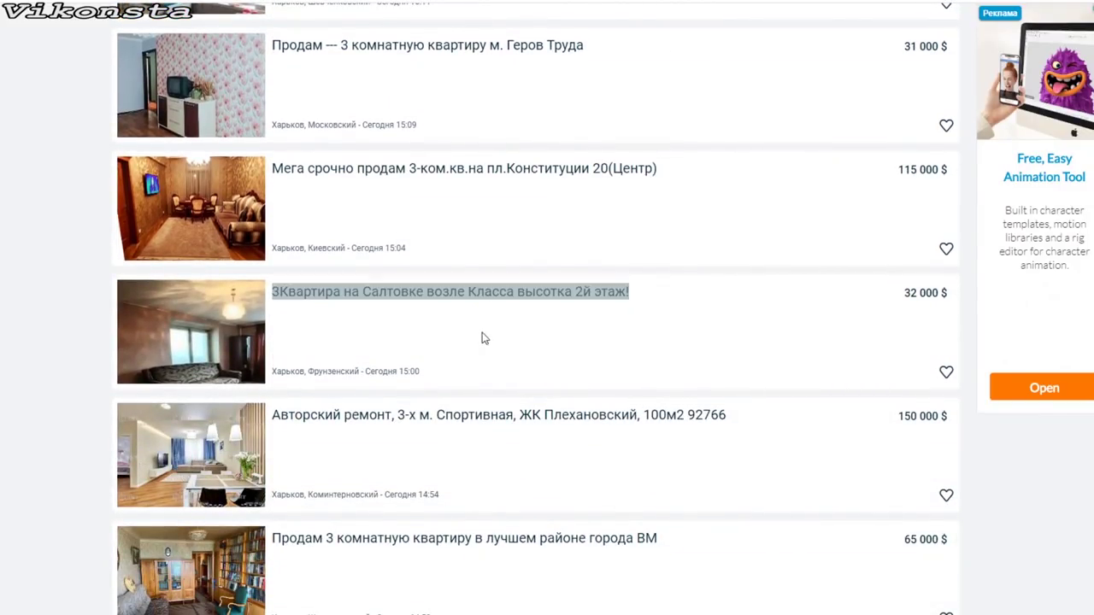
pyautogui.scroll(-1, 489, 350)
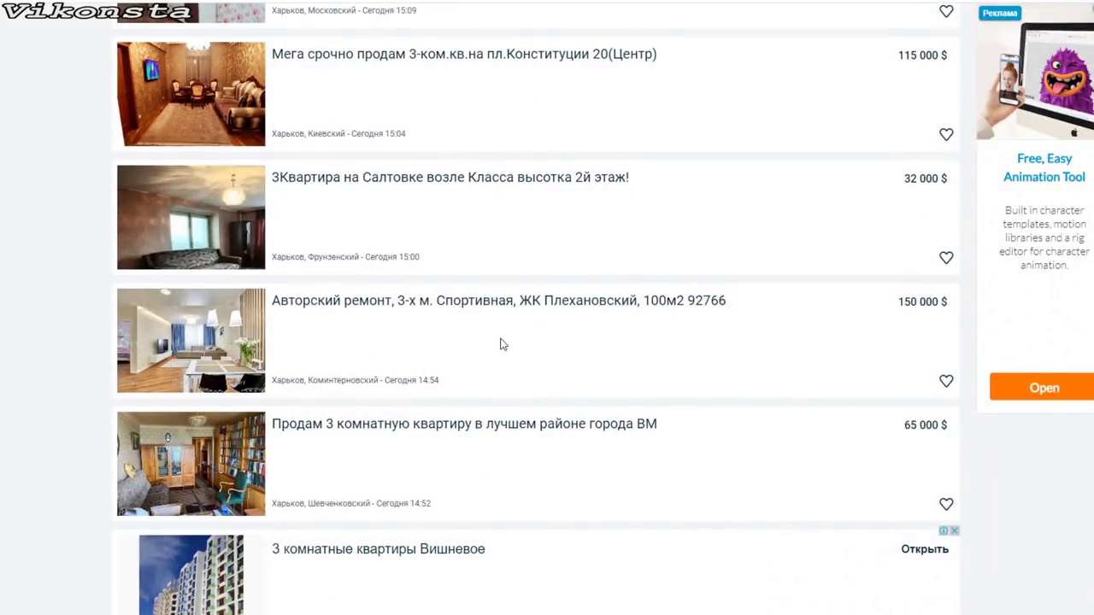
pyautogui.scroll(-2, 530, 342)
pyautogui.scroll(-1, 696, 330)
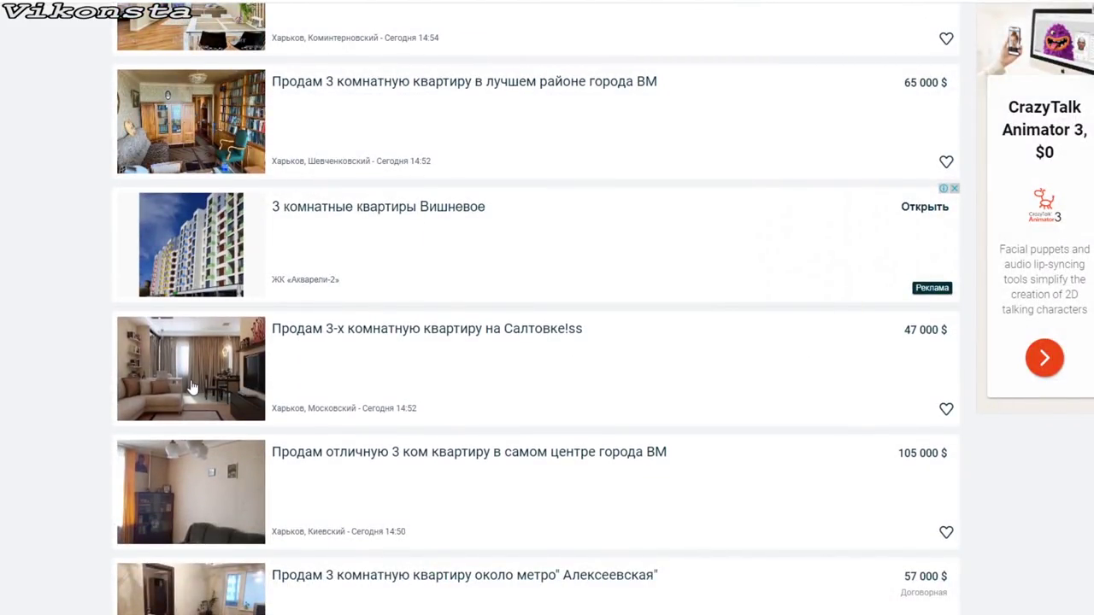
# - Open the listing "Продам 3-х комнатную квартиру на Салтовке!ss" and look through its enlarged photos
pyautogui.click(226, 388)
pyautogui.click(454, 358)
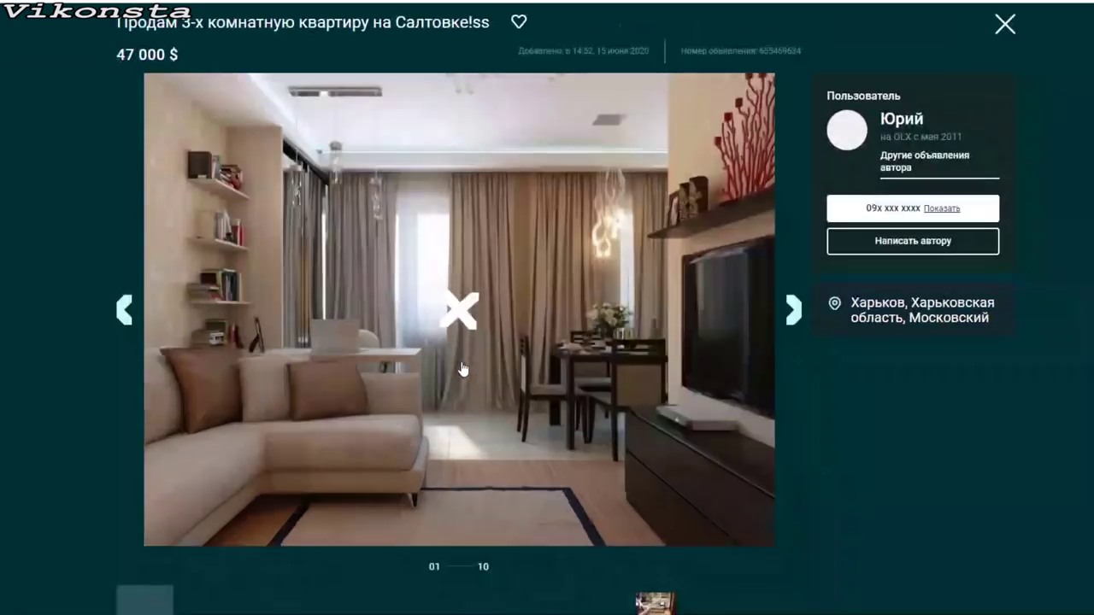
pyautogui.click(794, 312)
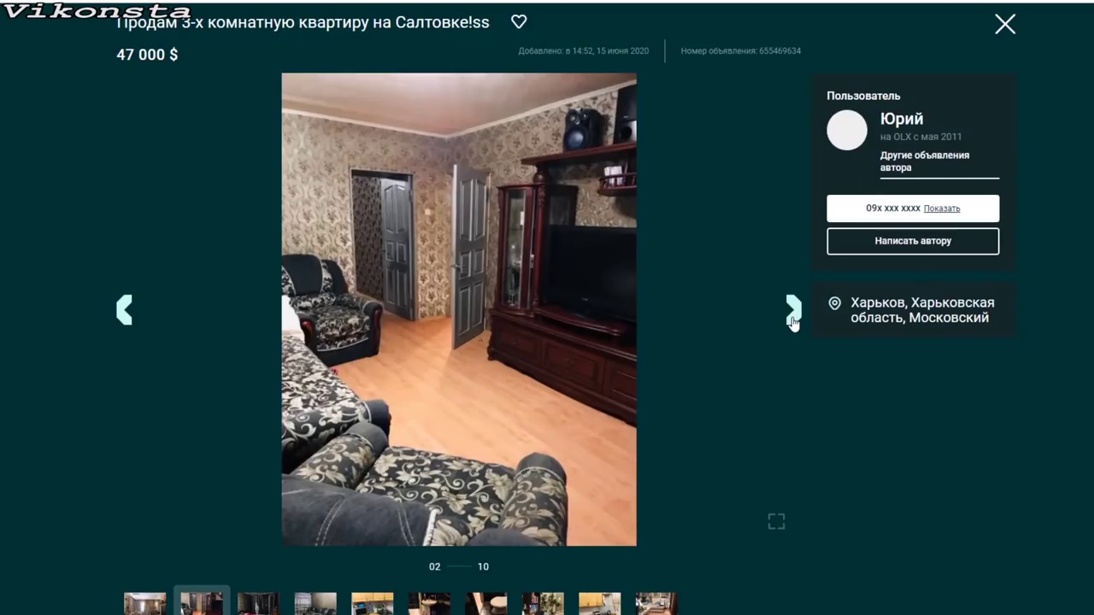
pyautogui.click(794, 312)
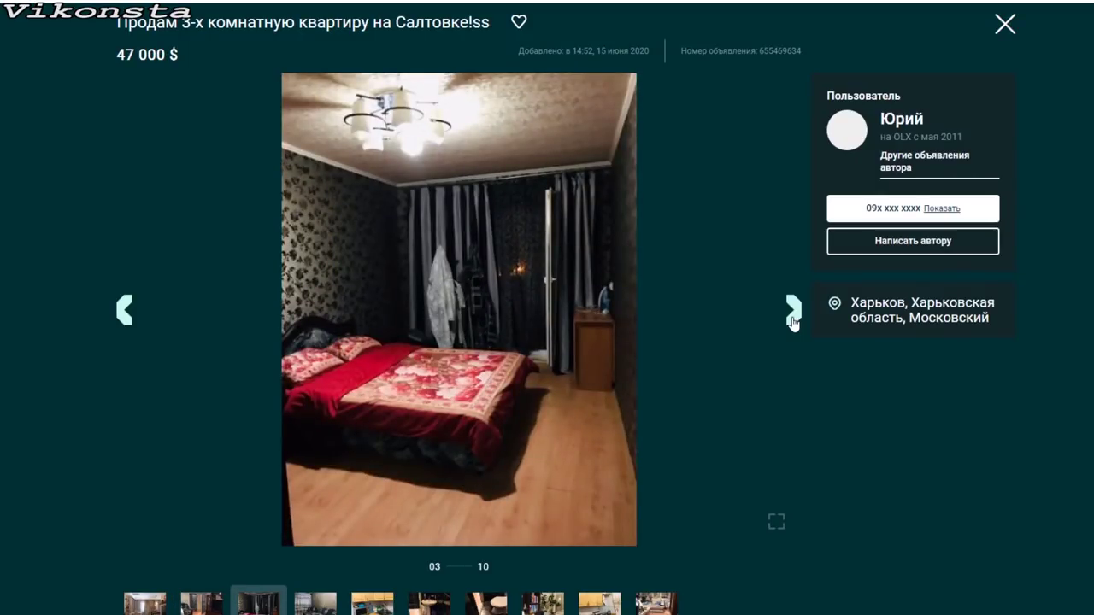
pyautogui.click(794, 313)
pyautogui.click(793, 312)
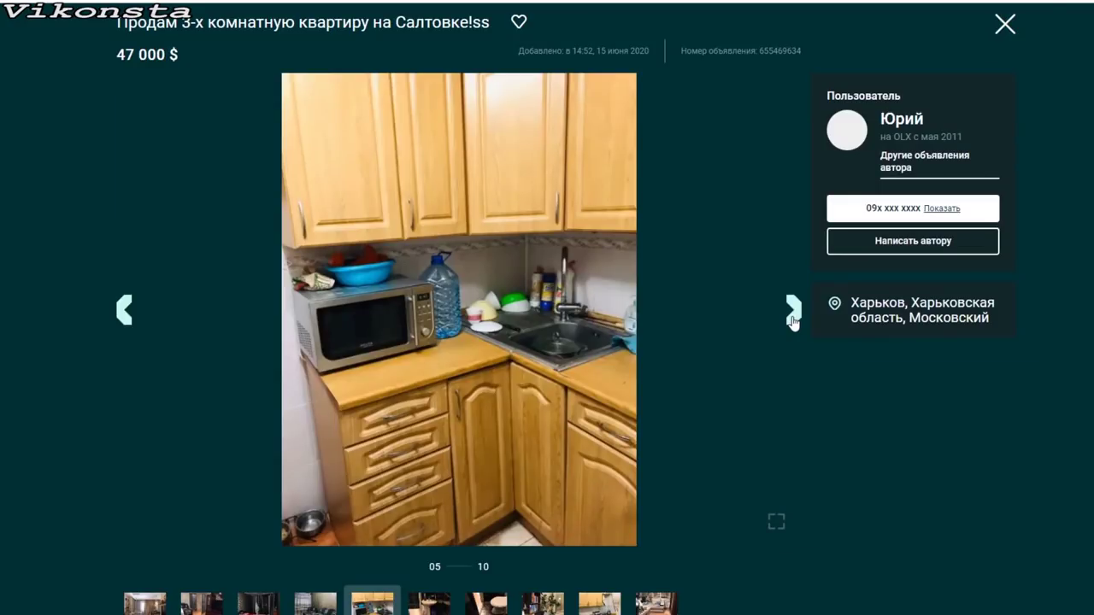
pyautogui.click(793, 312)
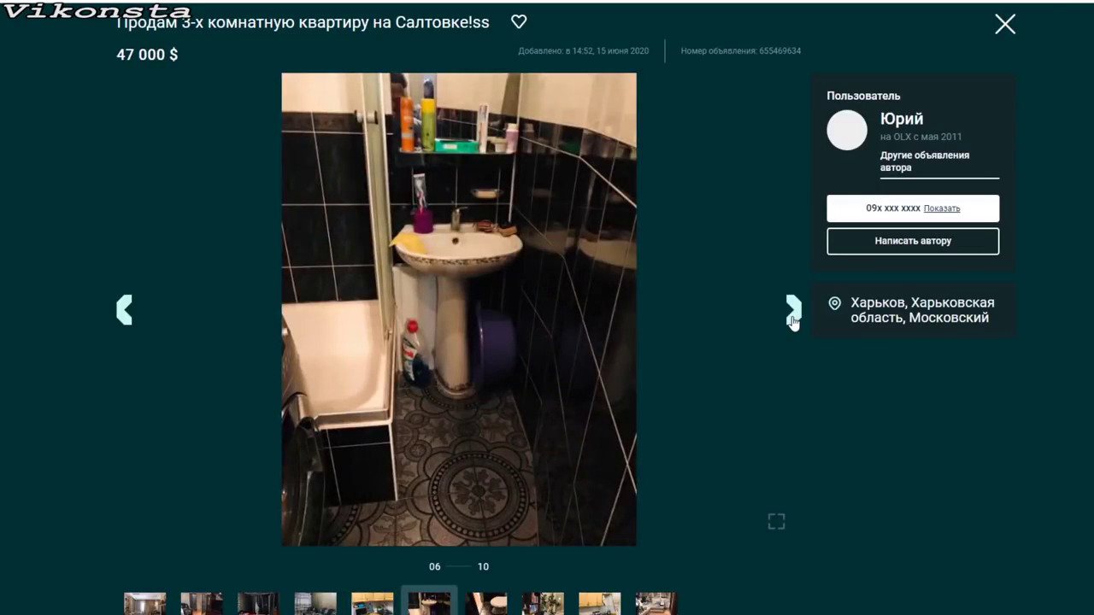
pyautogui.click(793, 312)
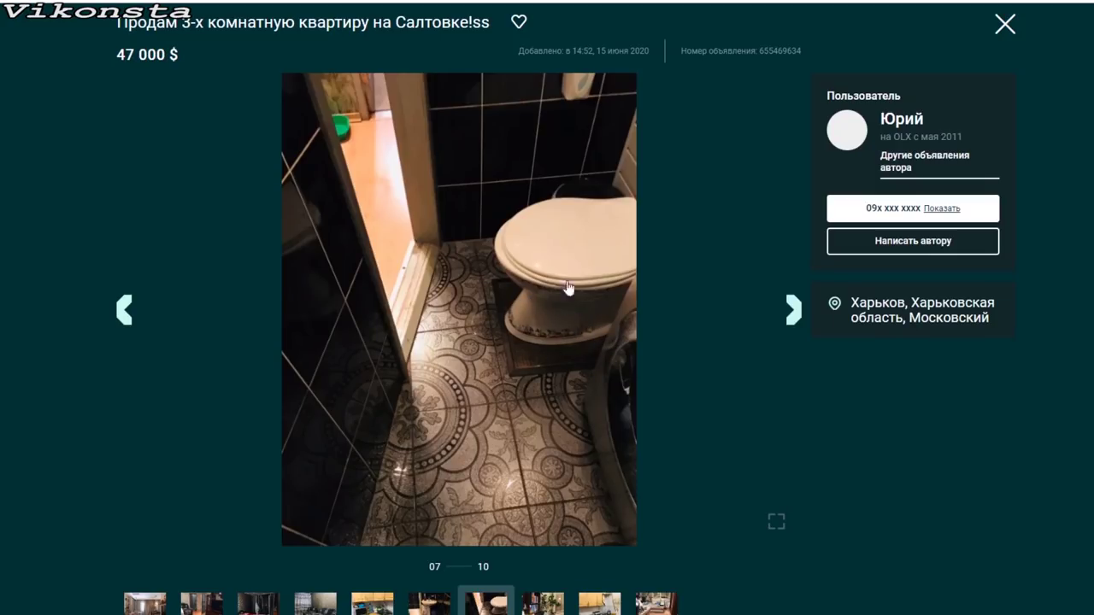
pyautogui.click(788, 310)
pyautogui.click(141, 318)
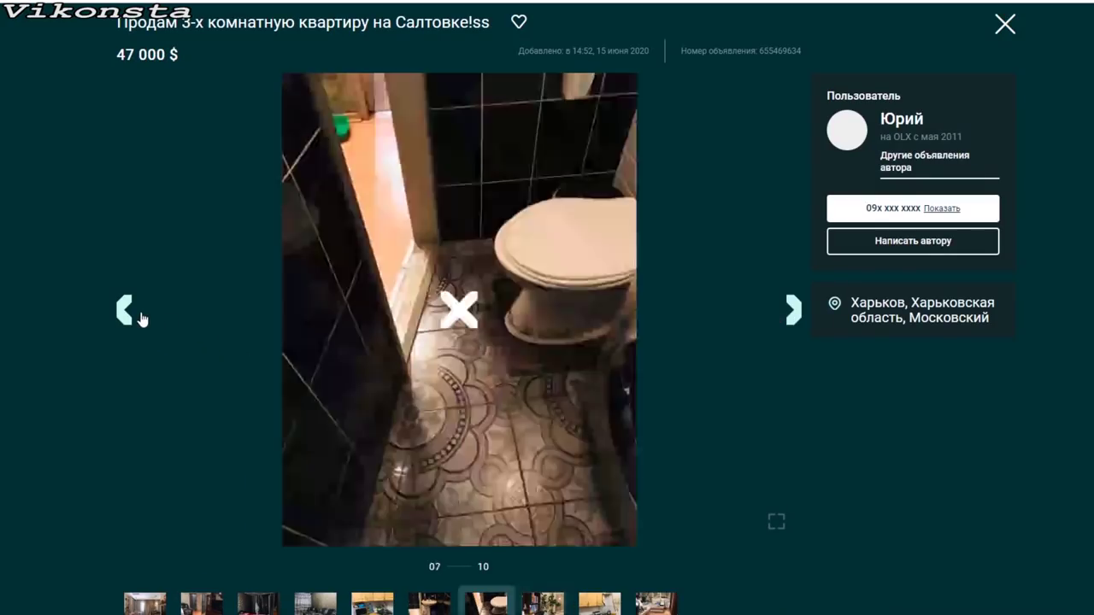
pyautogui.click(136, 321)
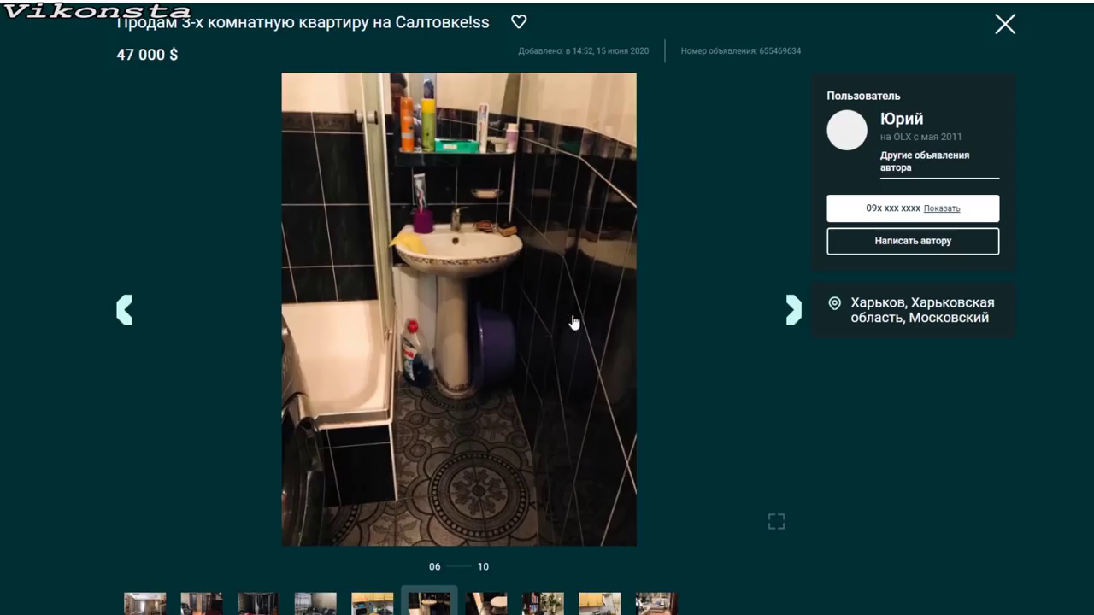
pyautogui.click(788, 318)
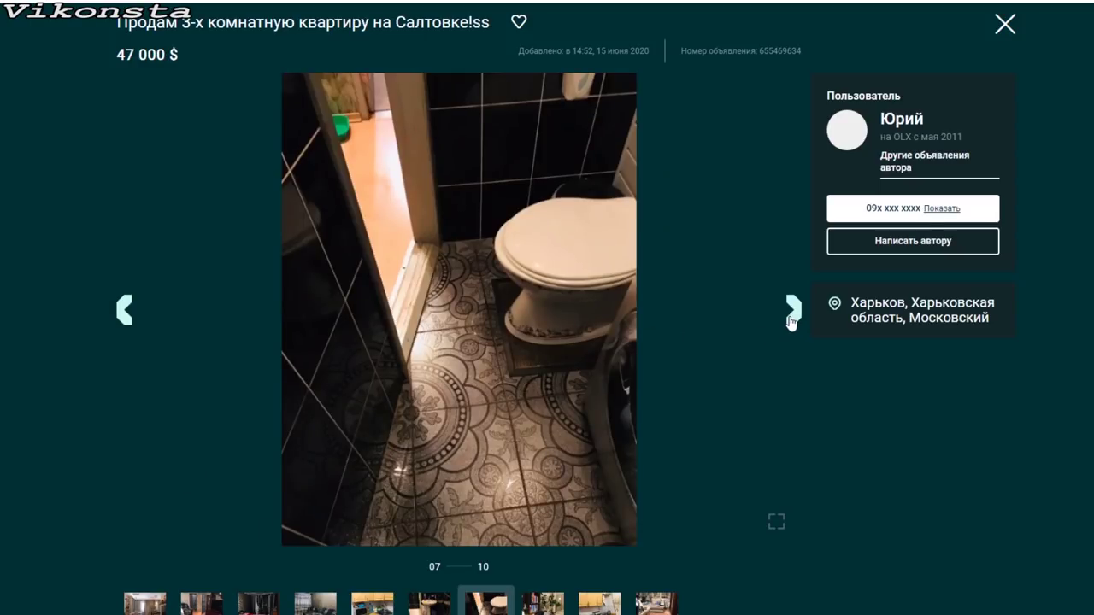
pyautogui.click(791, 321)
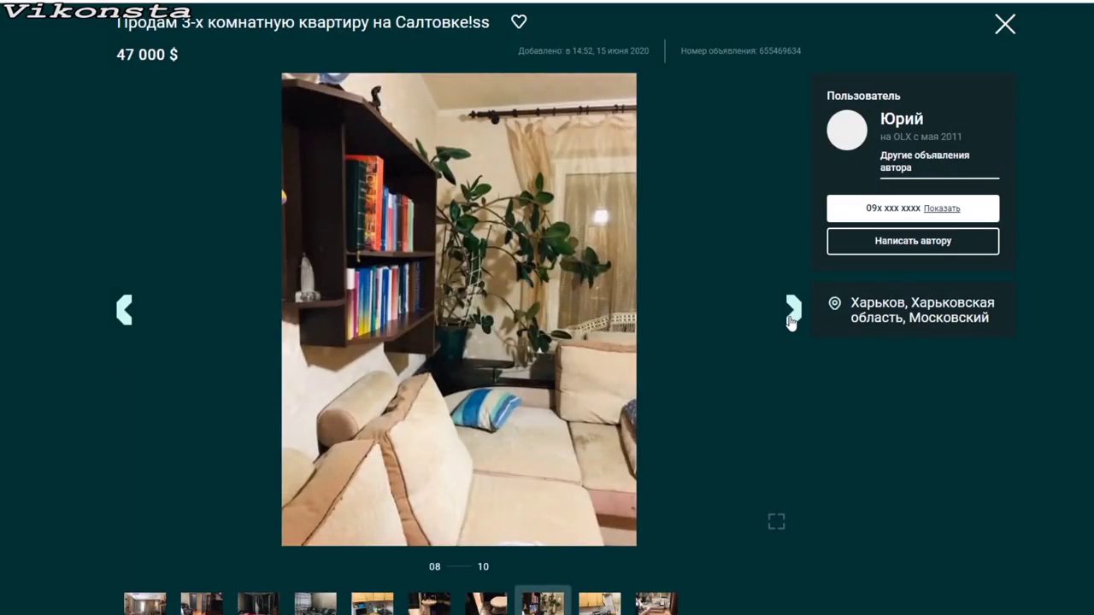
pyautogui.click(792, 321)
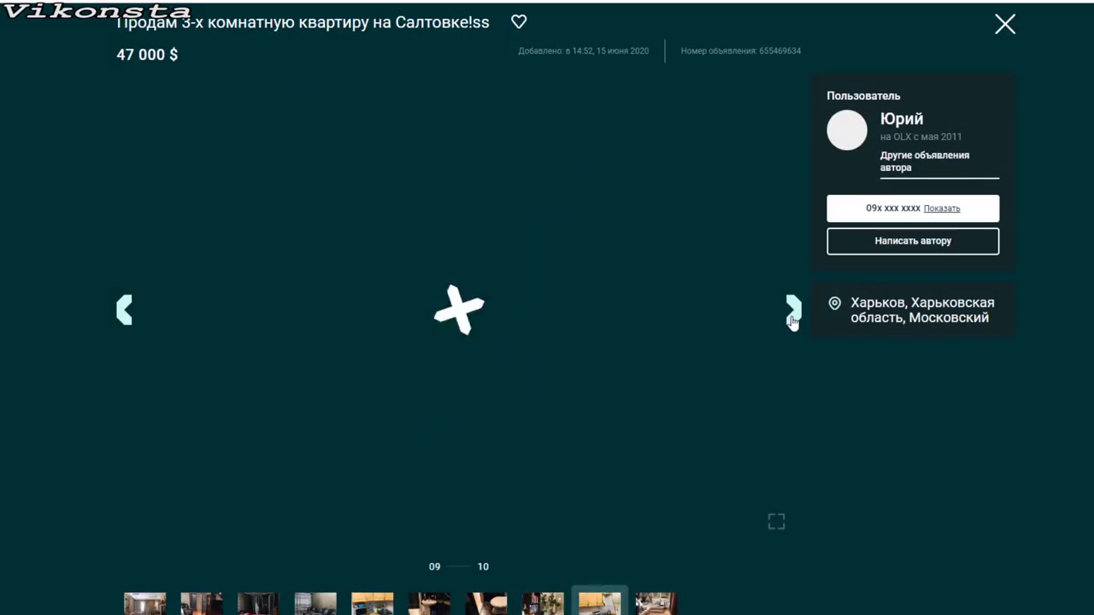
pyautogui.click(790, 320)
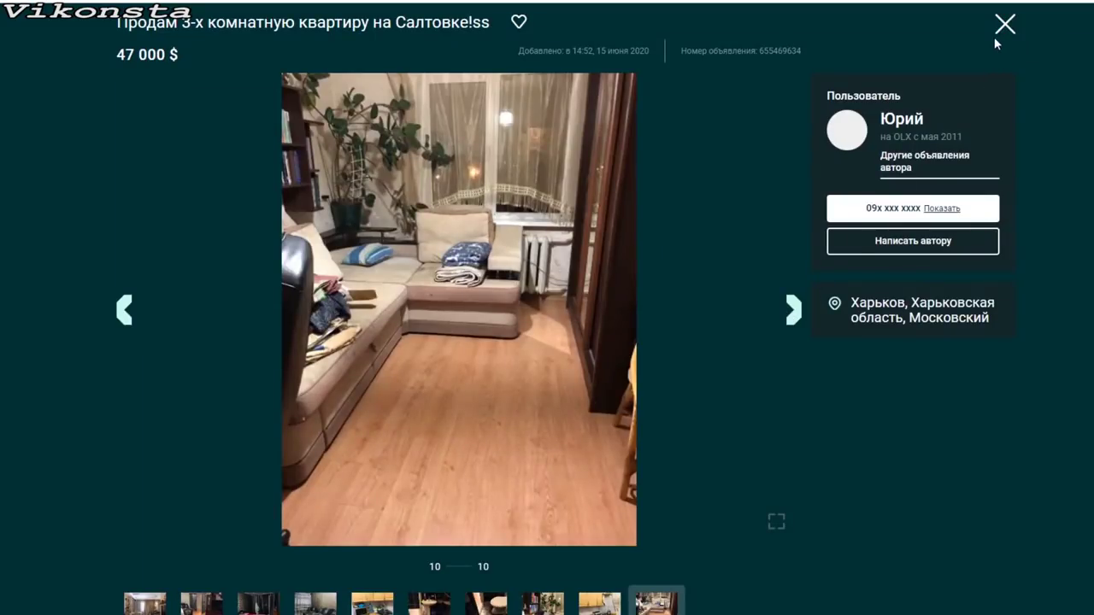
pyautogui.click(1005, 25)
# - Skim the Saltovka apartment's price and parameters and return to the search results
pyautogui.scroll(-5, 565, 302)
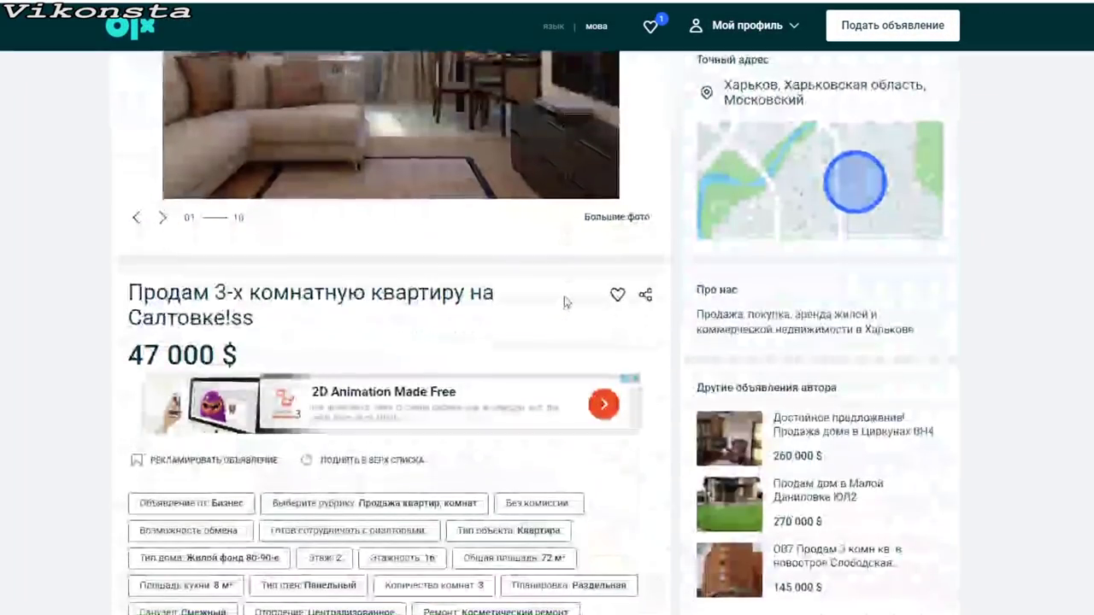
pyautogui.scroll(5, 234, 89)
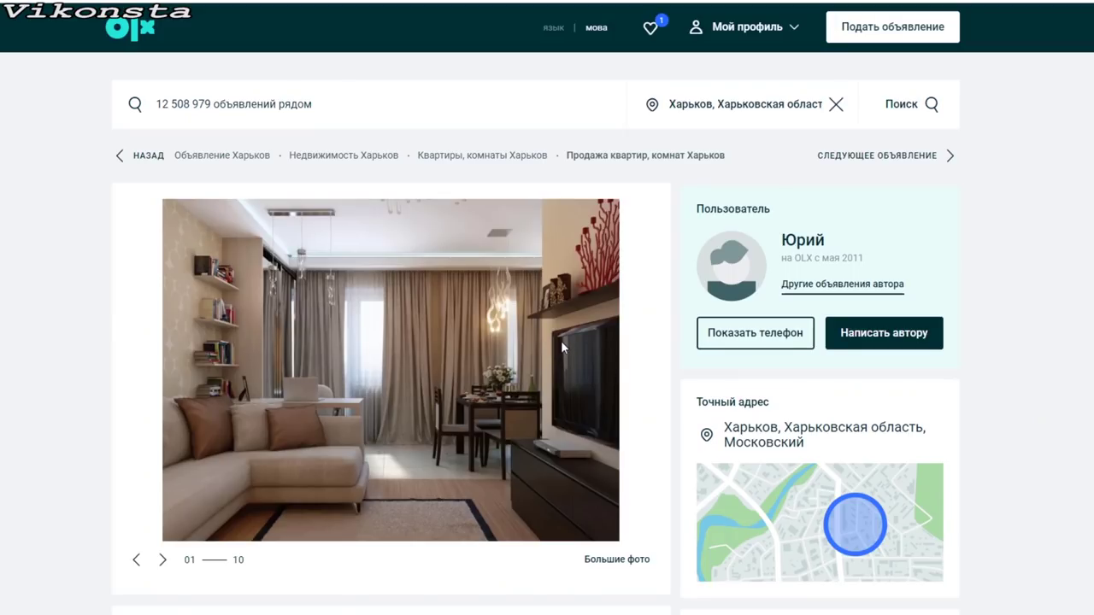
pyautogui.hotkey('alt', 'Left')
# - Open the listing "Продам --- 3-х комнатную квартиру 7/9 в 605 м/р" and look through its enlarged photos
pyautogui.scroll(-1, 562, 346)
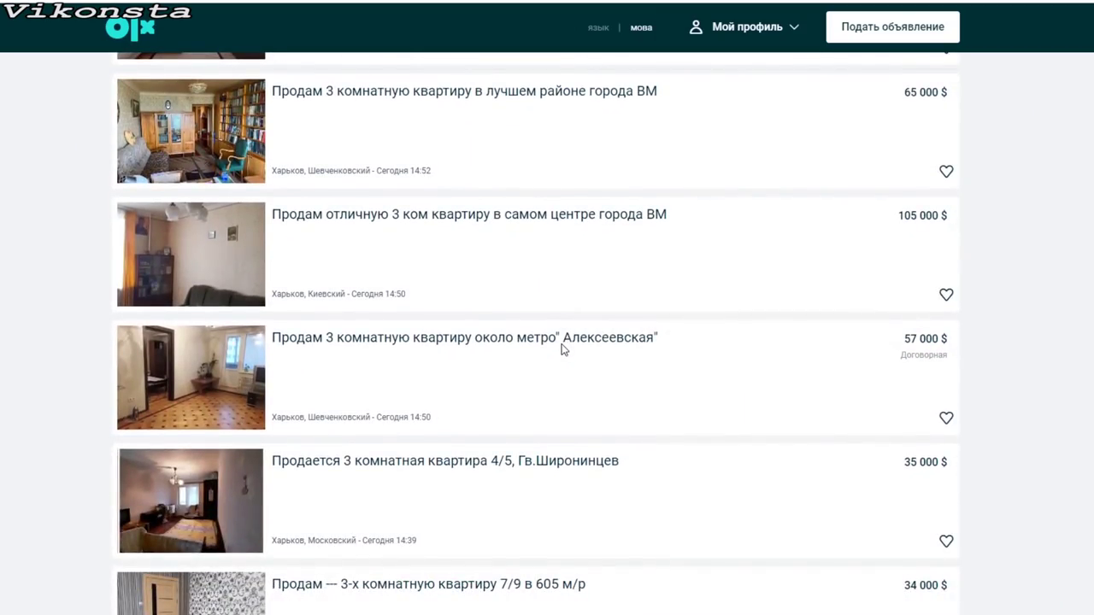
pyautogui.scroll(-2, 563, 348)
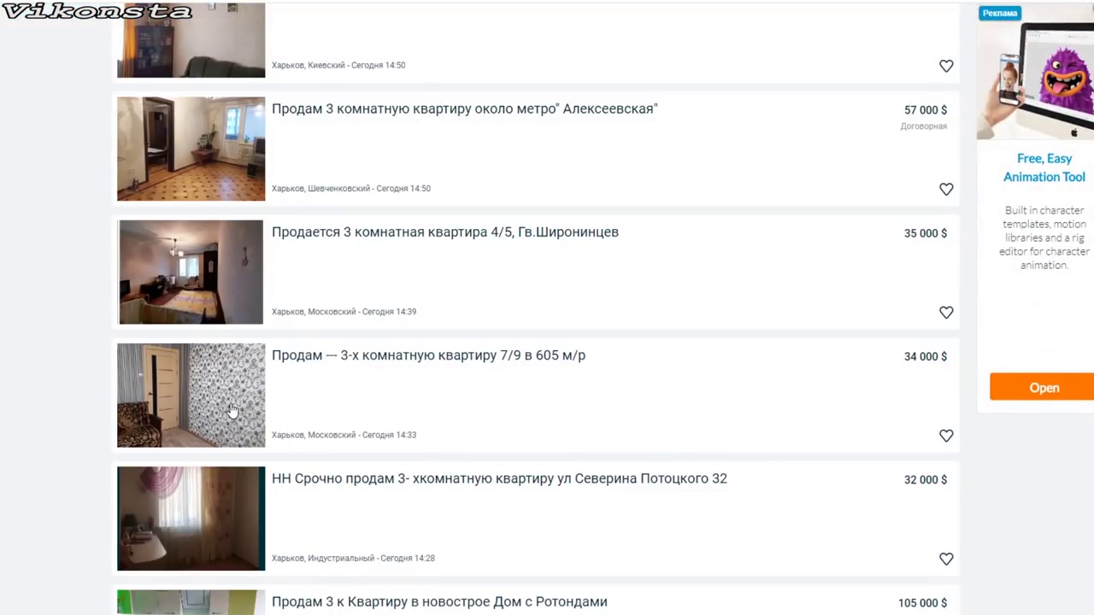
pyautogui.click(538, 311)
pyautogui.click(478, 328)
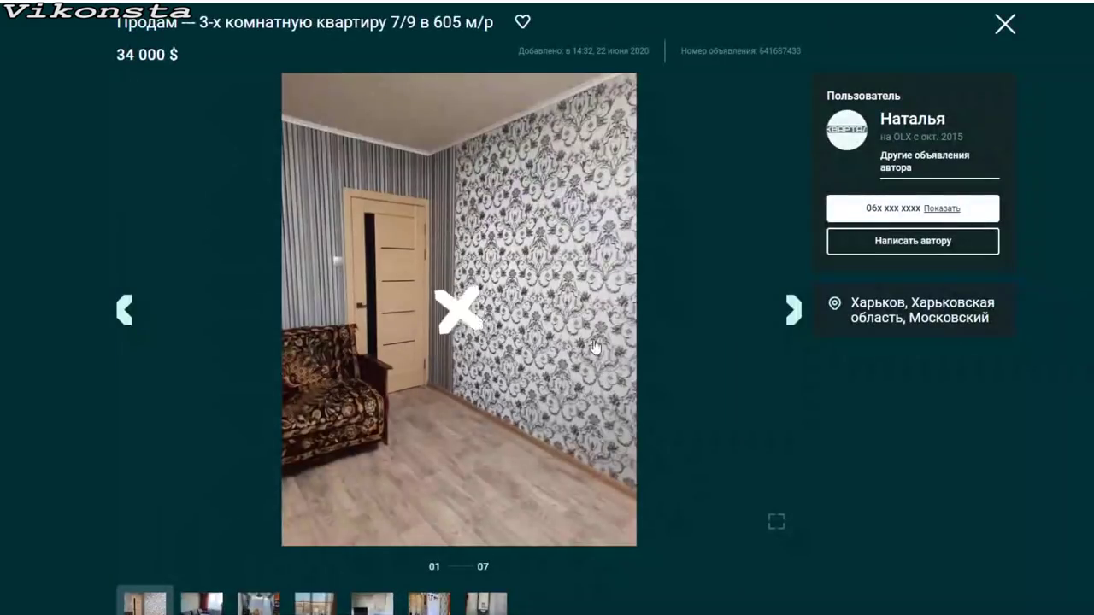
pyautogui.click(794, 312)
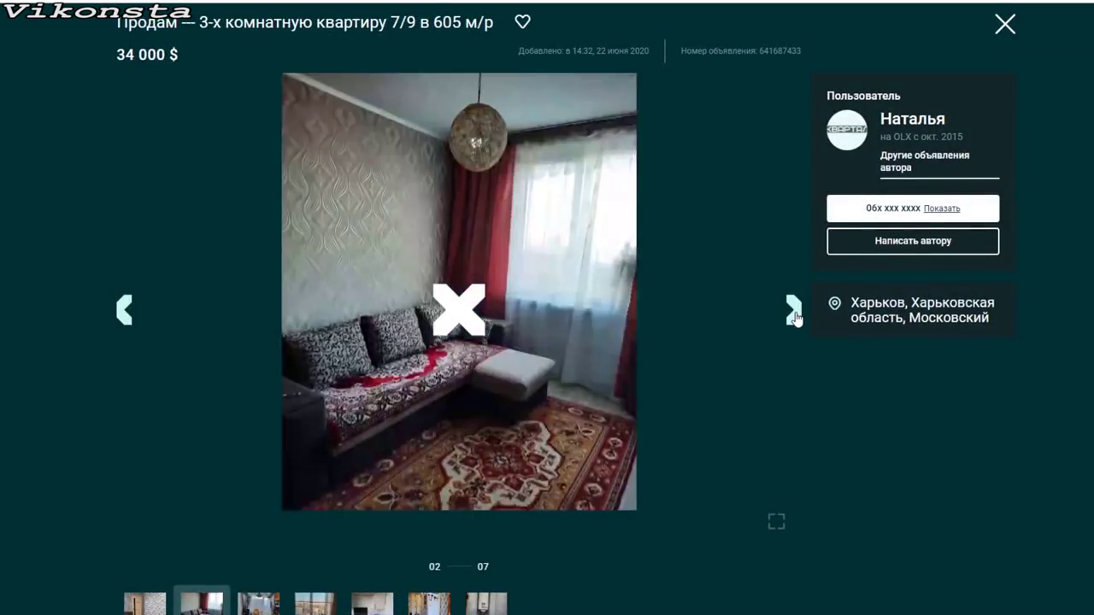
pyautogui.click(793, 311)
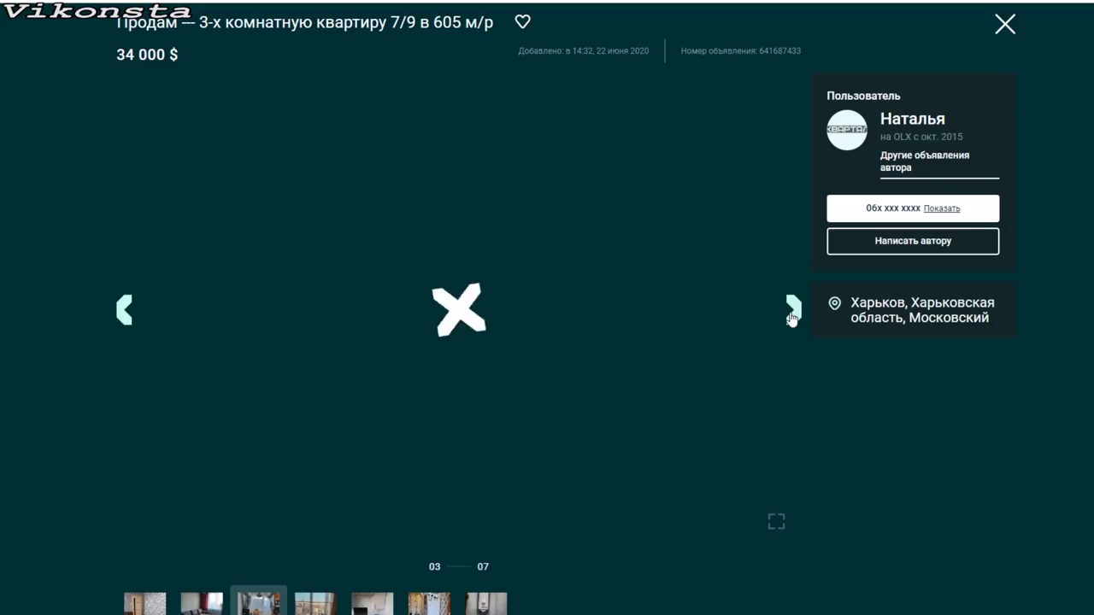
pyautogui.click(793, 312)
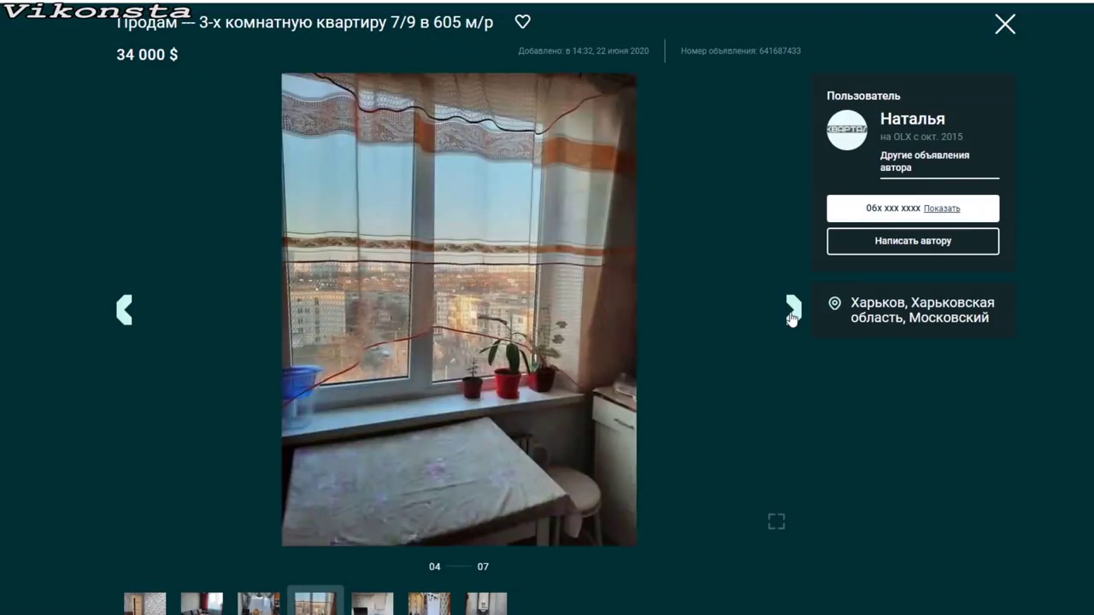
pyautogui.click(793, 312)
pyautogui.click(792, 312)
pyautogui.click(792, 313)
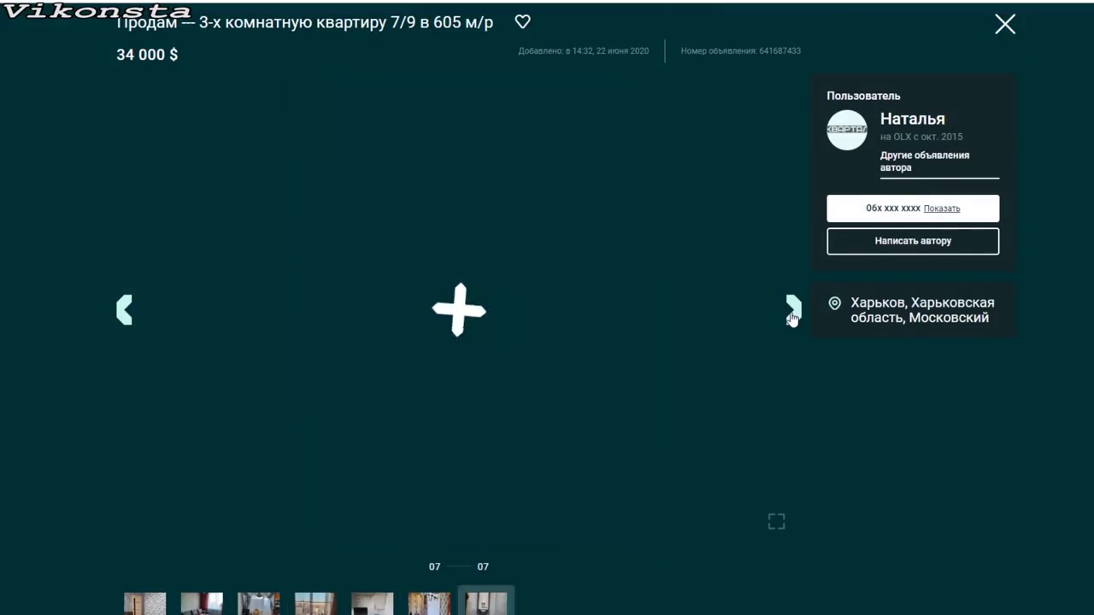
pyautogui.click(793, 313)
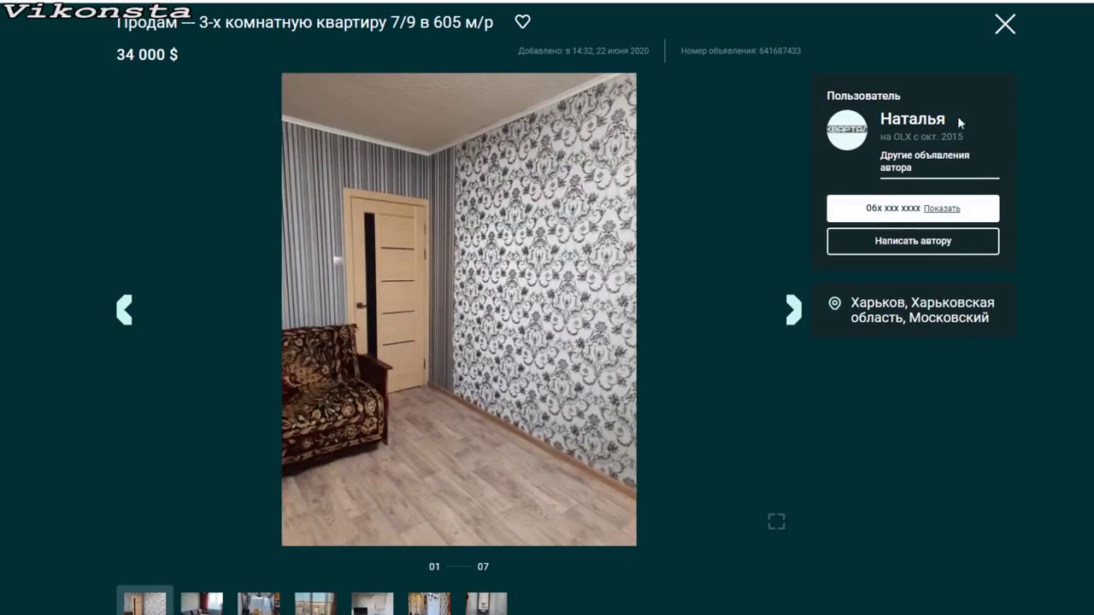
pyautogui.click(1006, 26)
# - Skim the details of the apartment in 605 м/р and return to the search results
pyautogui.scroll(-5, 564, 308)
pyautogui.scroll(5, 516, 317)
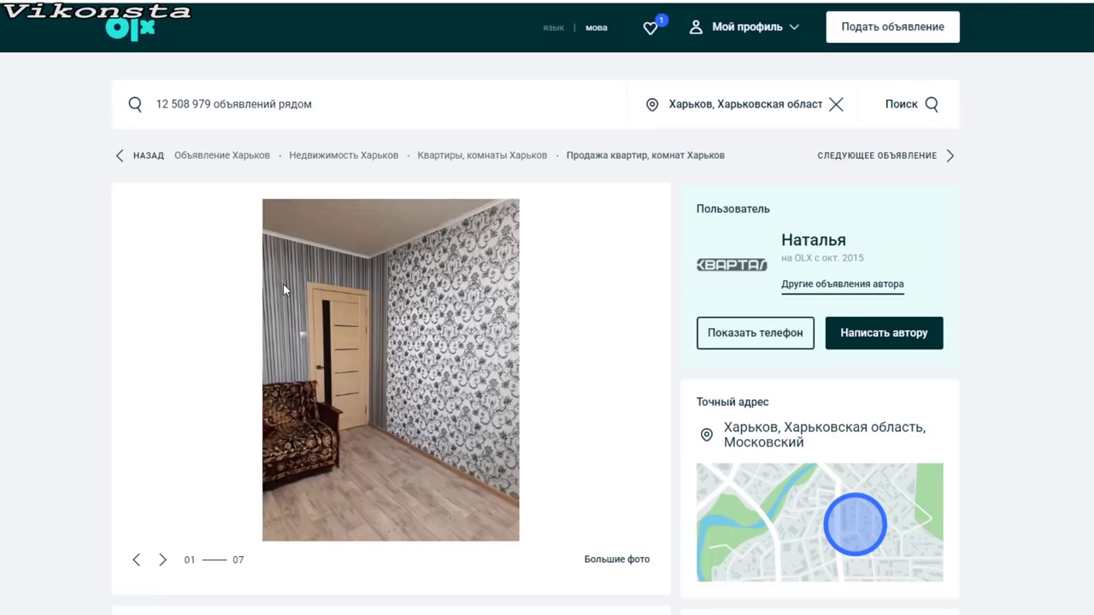
pyautogui.hotkey('alt', 'Left')
# - Examine the titles and dollar prices of the three-room Kharkiv apartments further down the results page
pyautogui.scroll(-15, 333, 310)
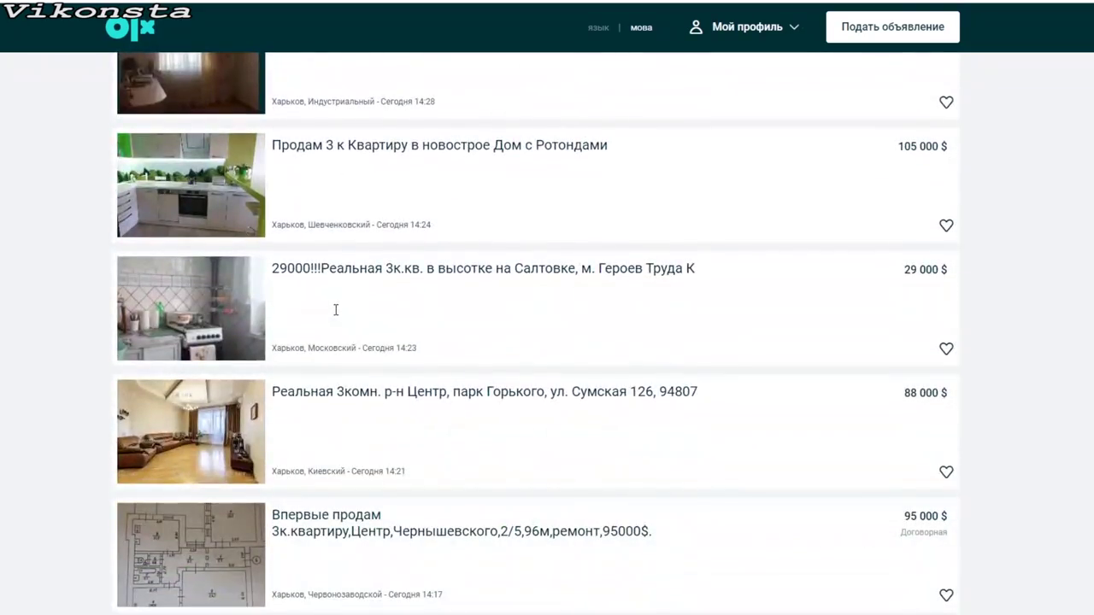
pyautogui.scroll(-4, 336, 309)
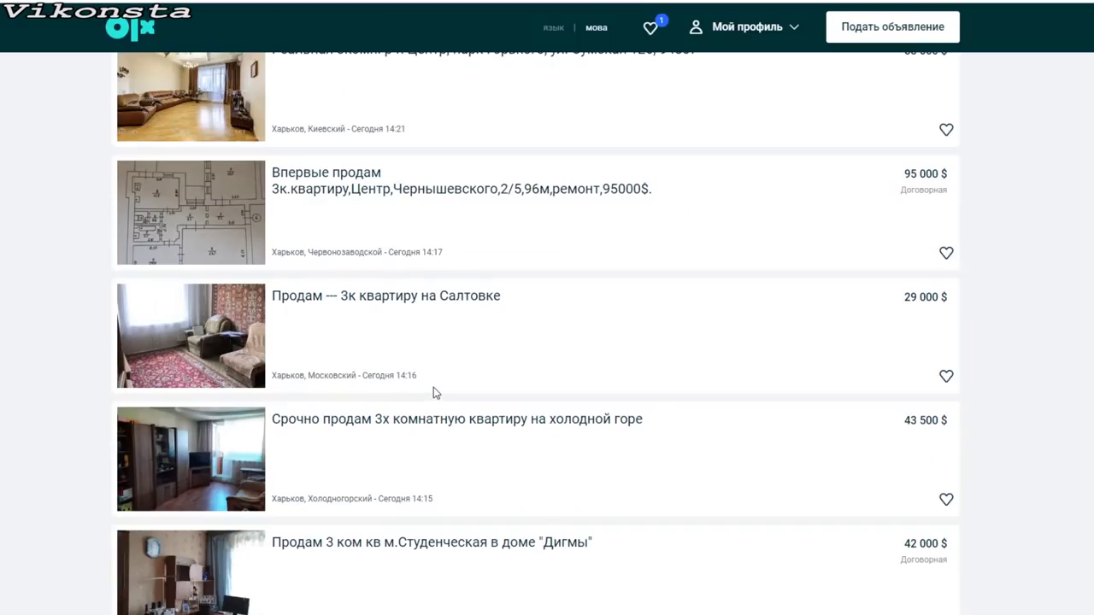
pyautogui.scroll(-3, 213, 428)
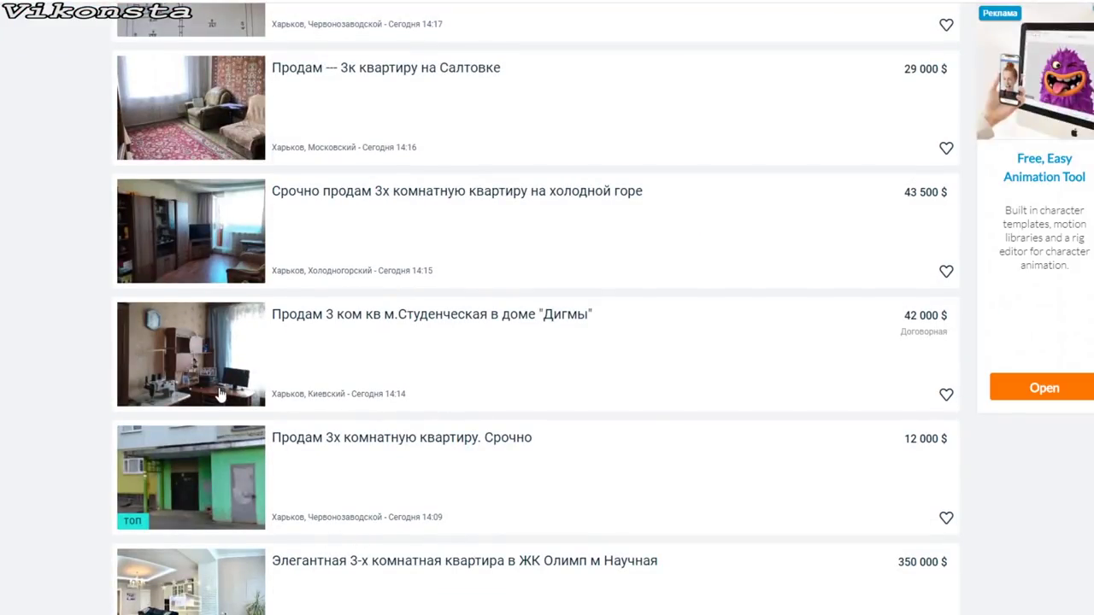
pyautogui.scroll(-3, 224, 393)
pyautogui.scroll(-3, 227, 393)
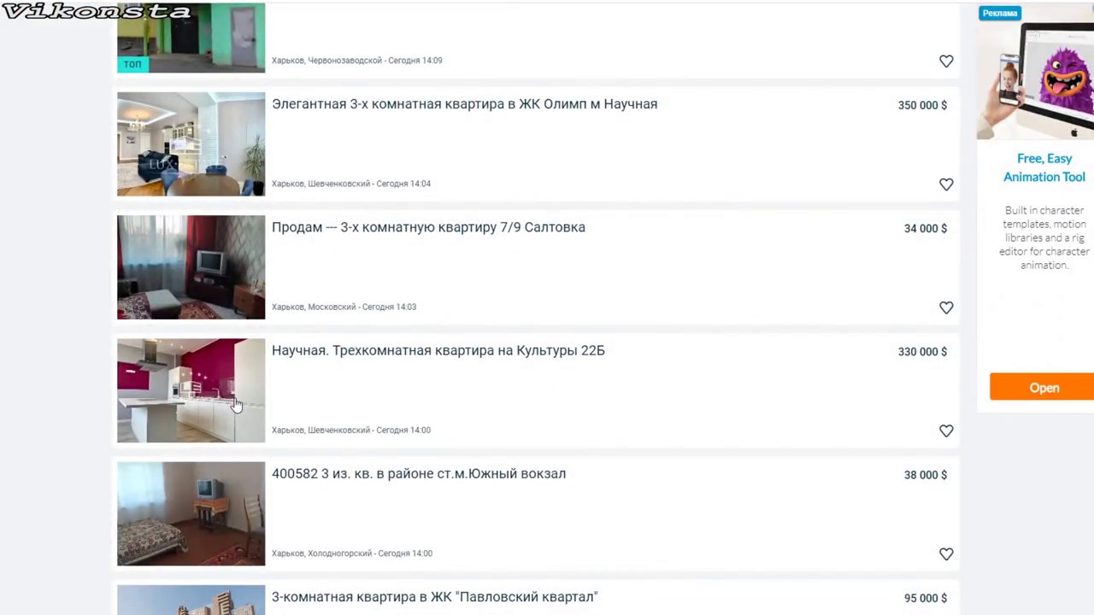
pyautogui.scroll(-2, 236, 403)
pyautogui.scroll(-4, 237, 408)
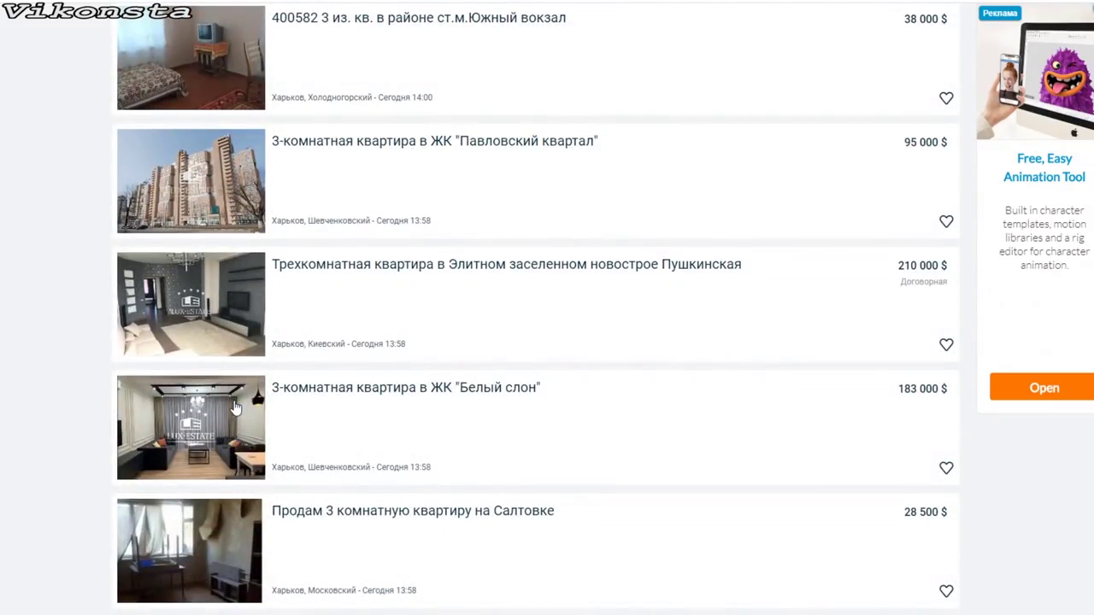
pyautogui.scroll(-3, 236, 407)
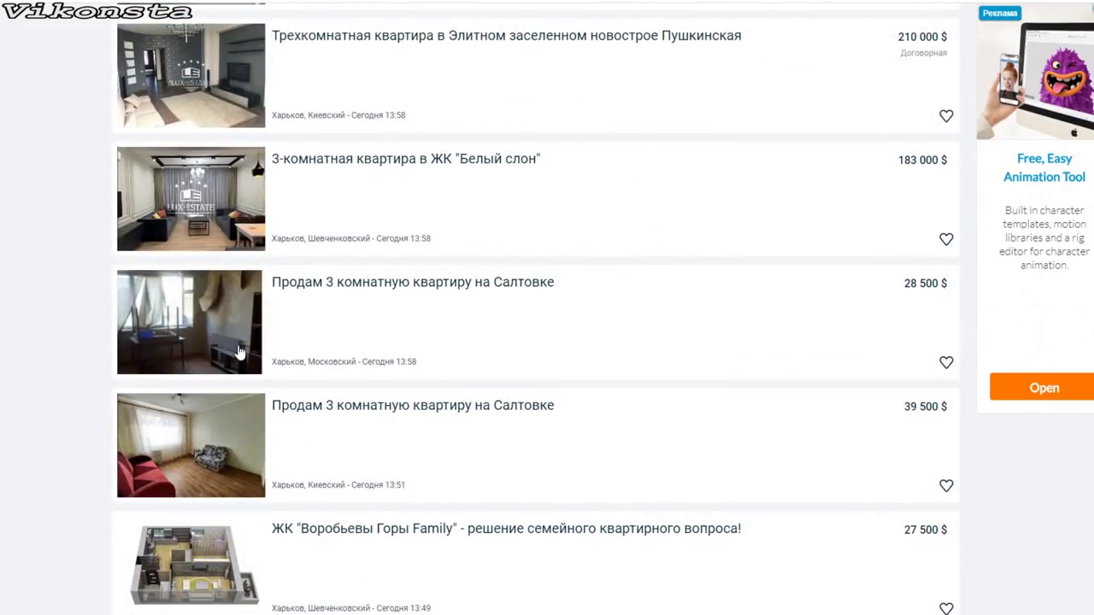
pyautogui.scroll(-3, 224, 459)
pyautogui.scroll(-4, 222, 459)
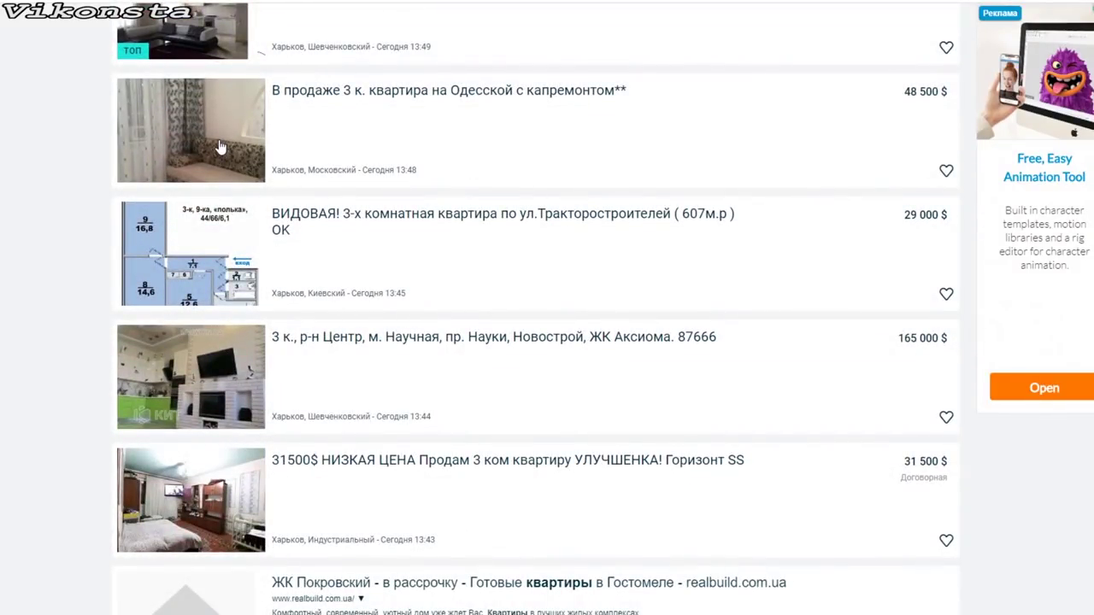
# - Look through the enlarged photos of the listing "В продаже 3 к. квартира на Одесской с капремонтом**" and return to the search results
pyautogui.click(223, 149)
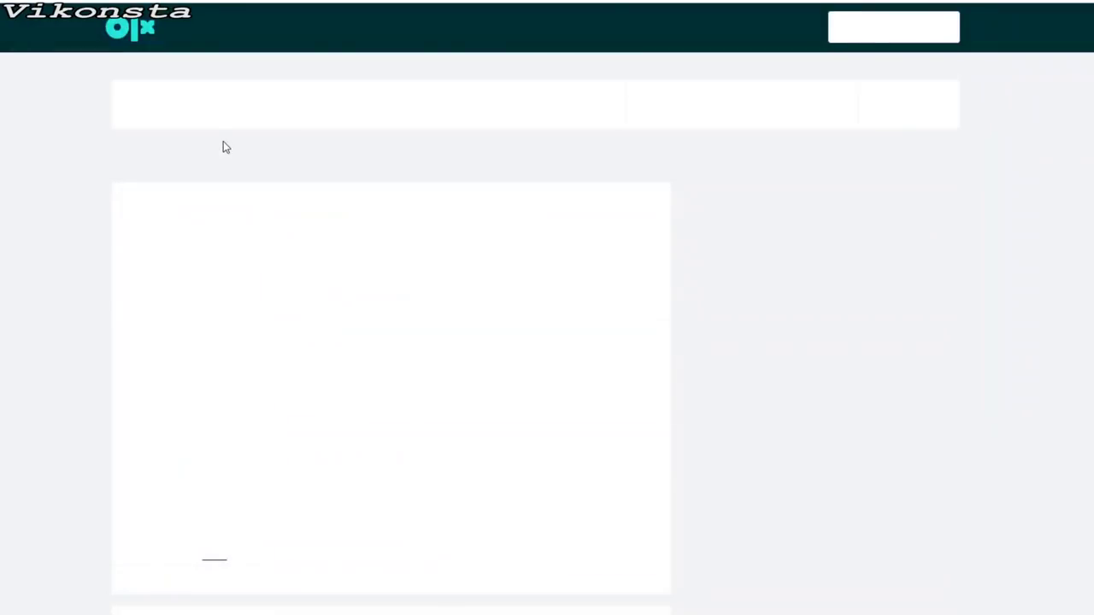
pyautogui.click(382, 450)
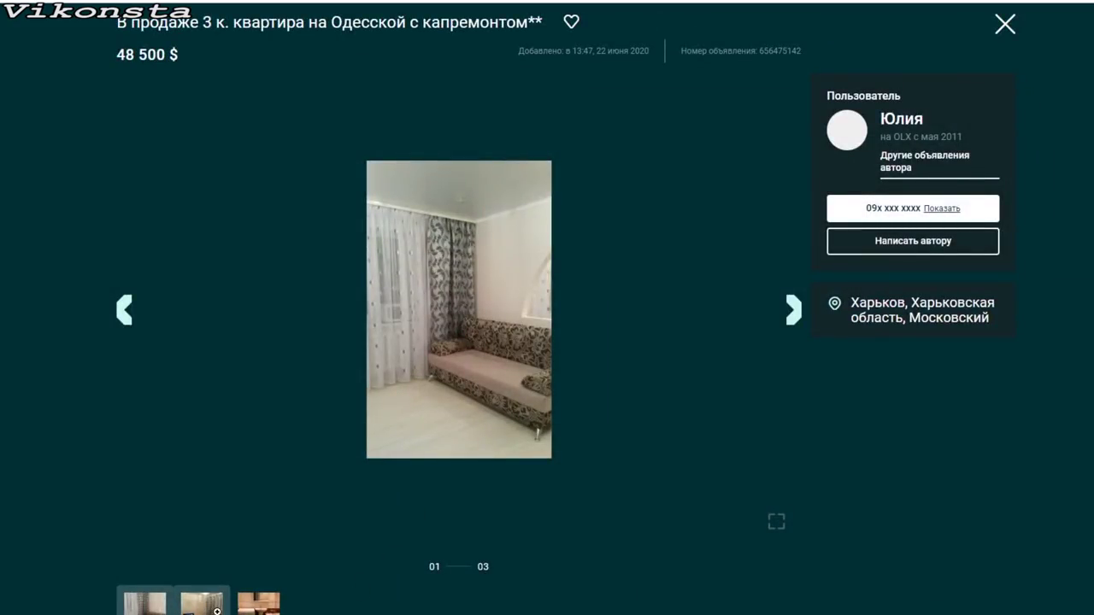
pyautogui.click(217, 612)
pyautogui.click(260, 611)
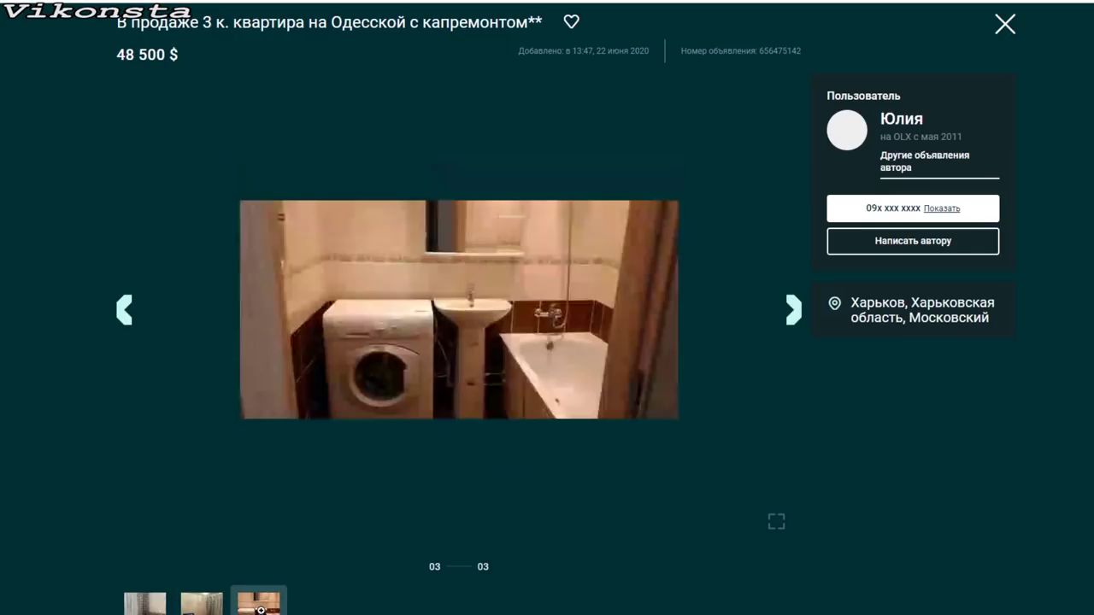
pyautogui.click(1003, 27)
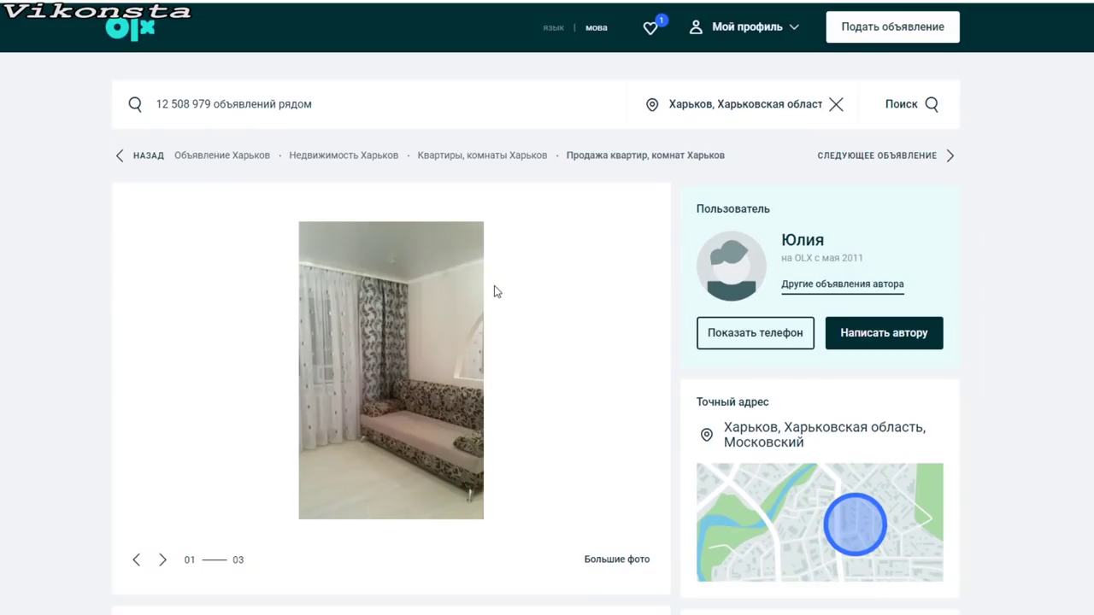
pyautogui.hotkey('alt', 'Left')
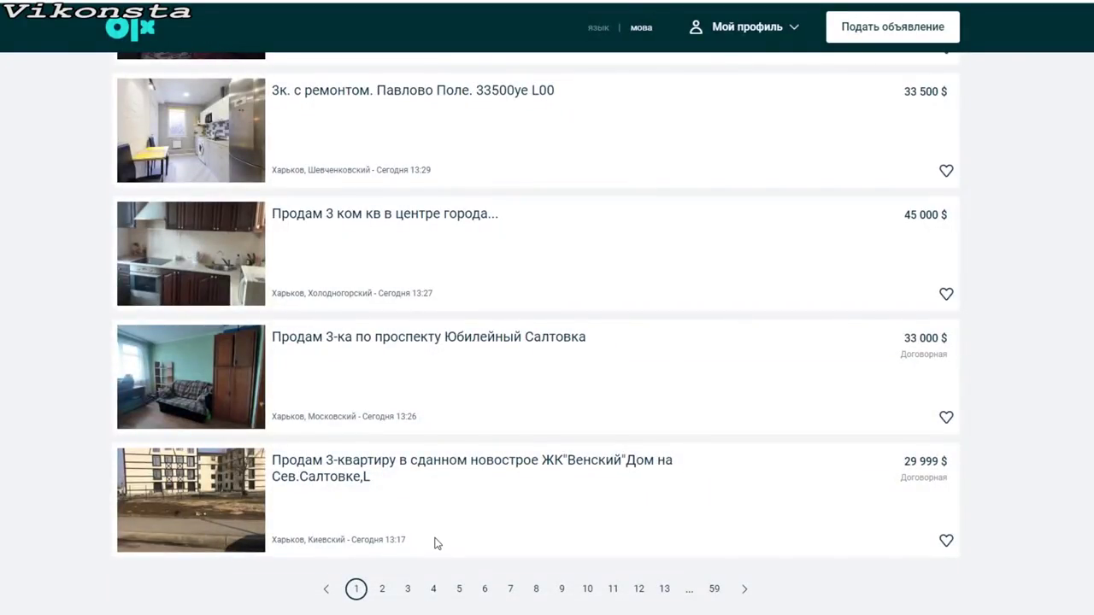
# - Open page 2 of the Kharkiv three-room apartment results and look over its top listings and their dollar prices
pyautogui.scroll(-3, 433, 504)
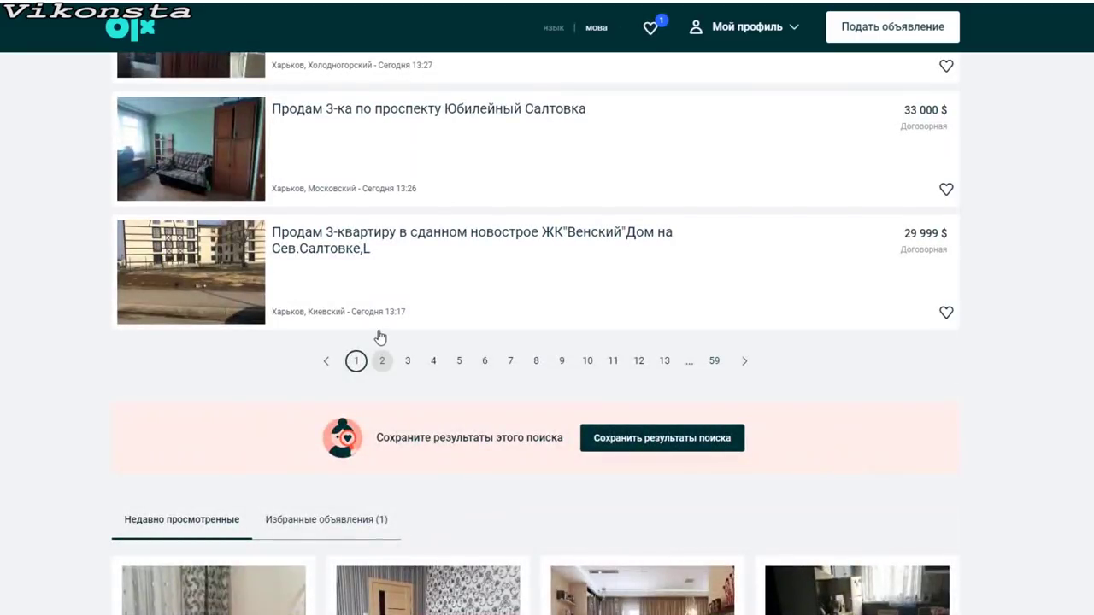
pyautogui.click(383, 362)
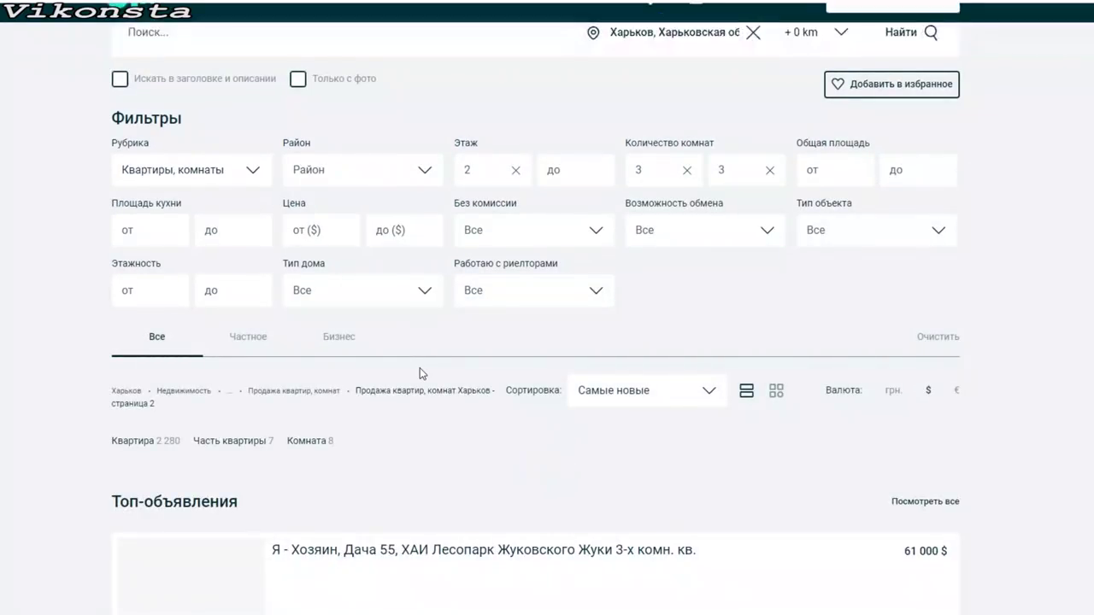
pyautogui.scroll(-5, 457, 397)
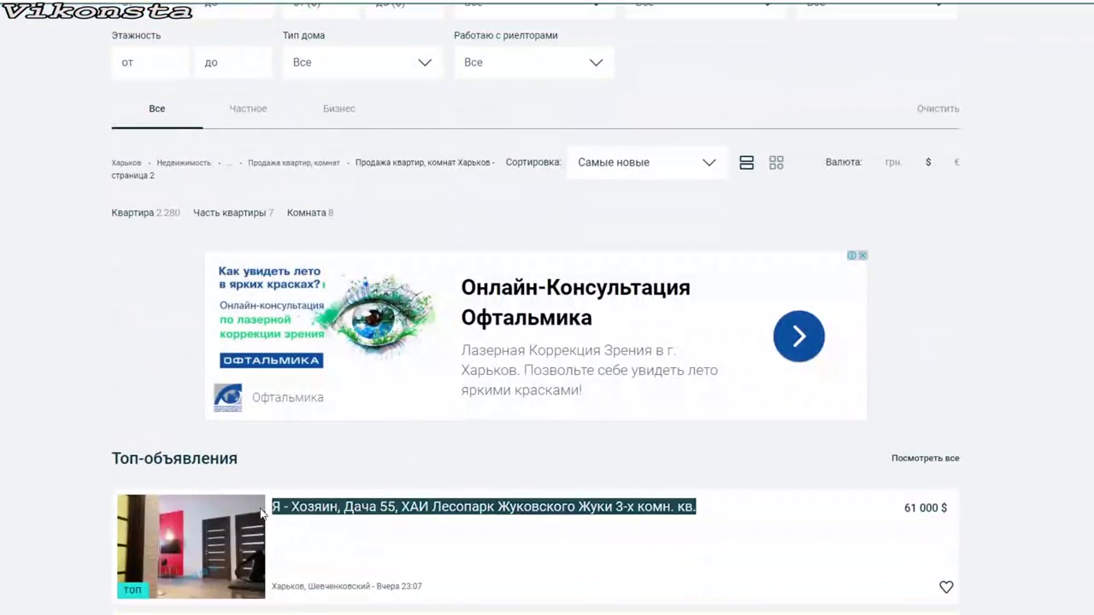
pyautogui.scroll(-2, 241, 402)
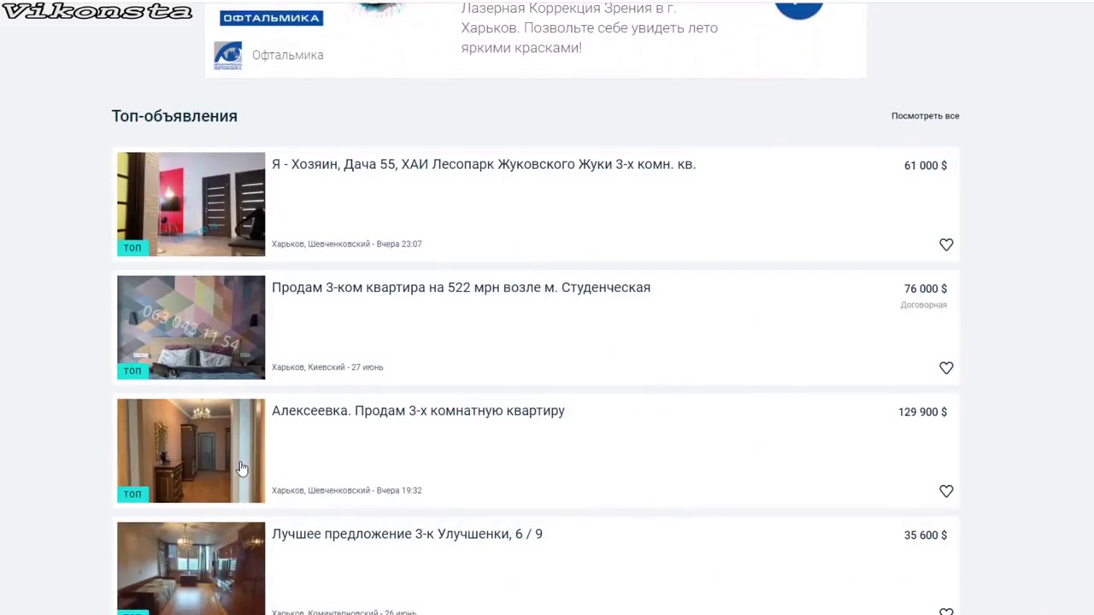
pyautogui.scroll(-2, 236, 462)
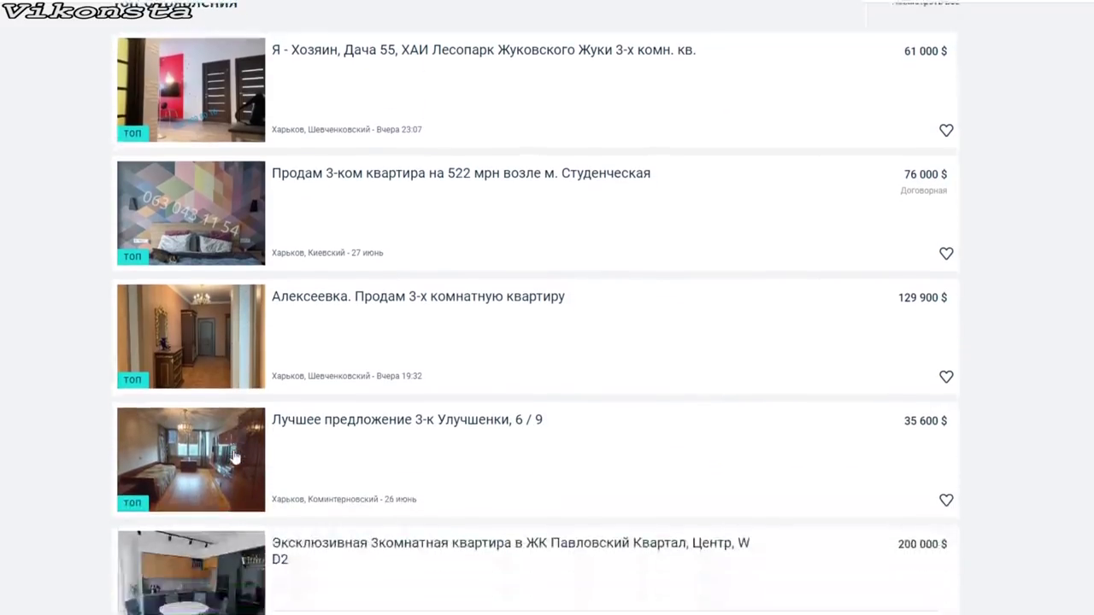
# - Look through the enlarged photos of the listing "Я - Хозяин, Дача 55, ХАИ Лесопарк Жуковского Жуки 3-х комн. кв." and return to the search results
pyautogui.click(196, 109)
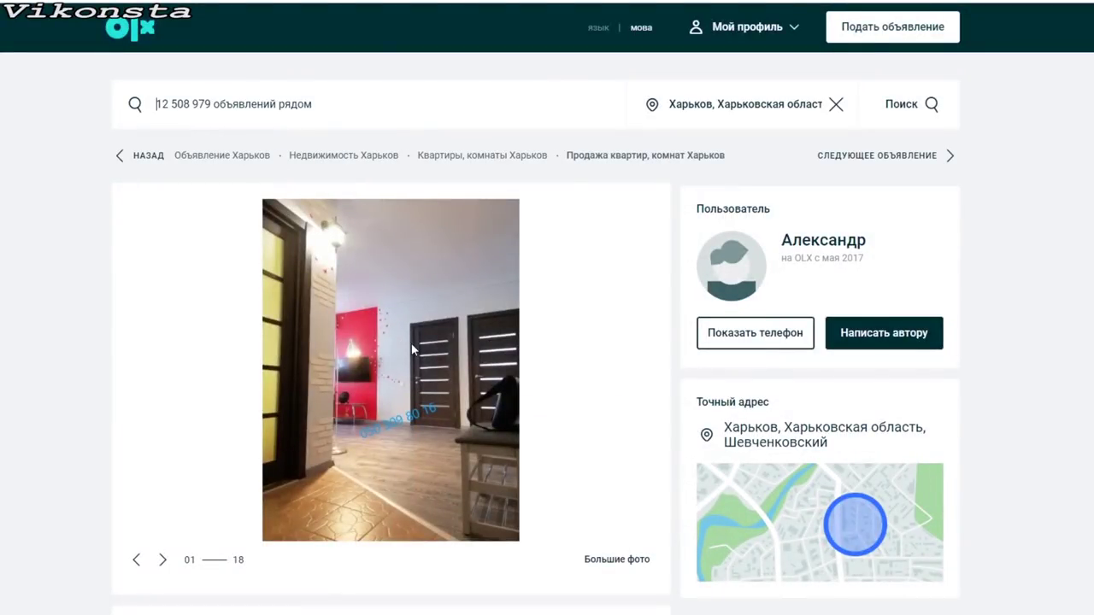
pyautogui.click(412, 343)
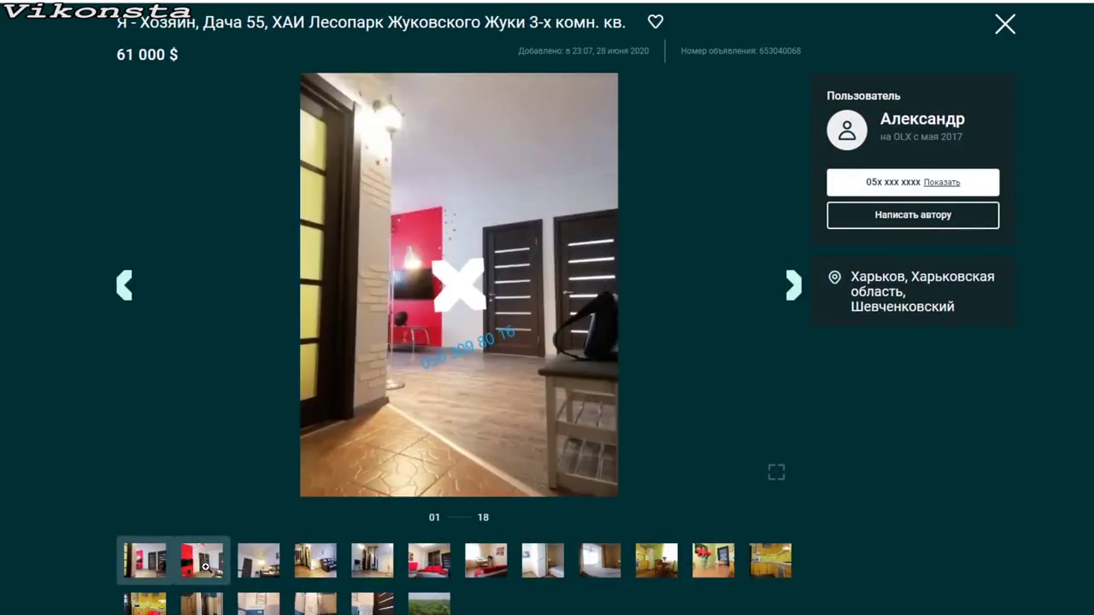
pyautogui.click(205, 566)
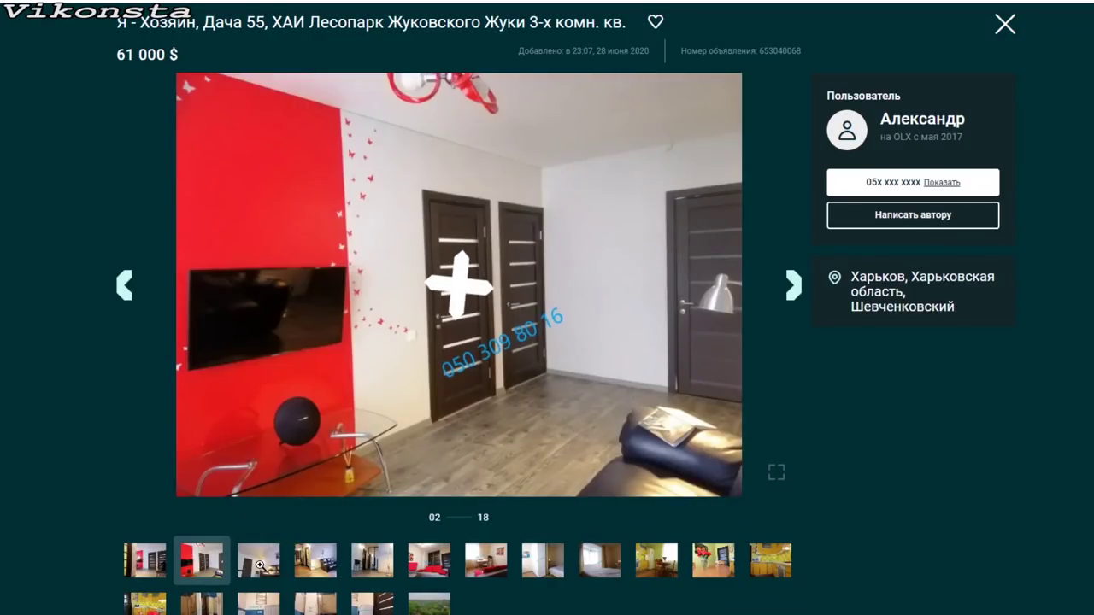
pyautogui.click(259, 565)
pyautogui.click(330, 568)
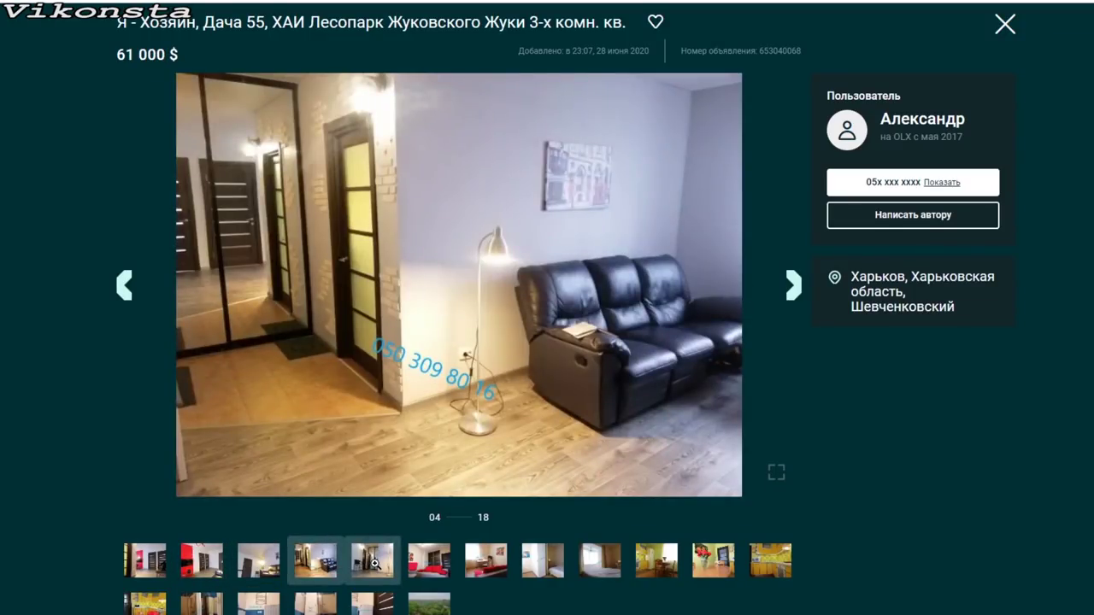
pyautogui.click(375, 565)
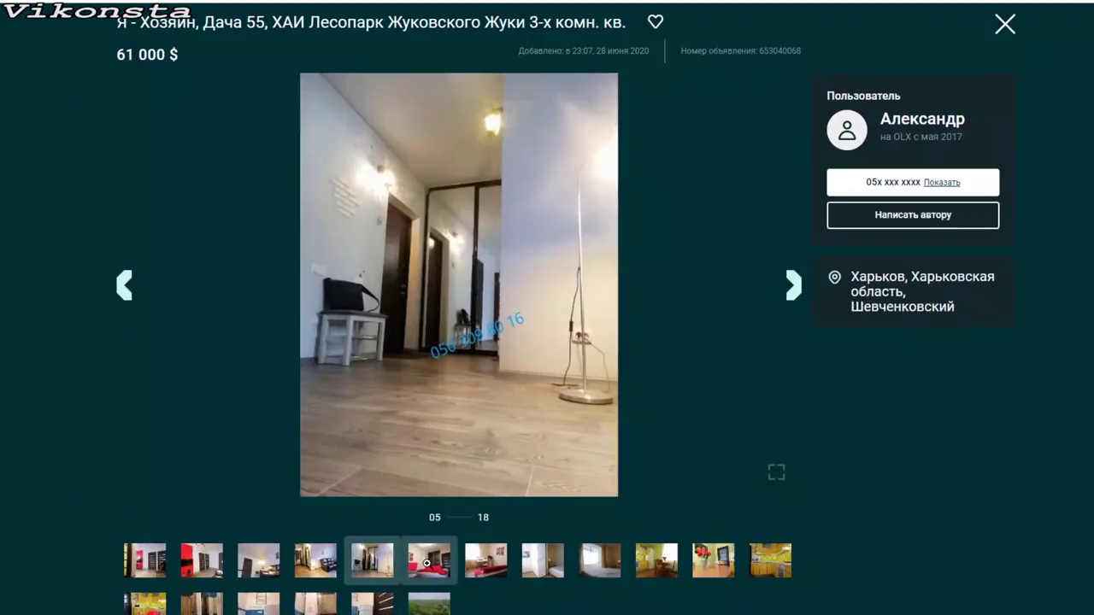
pyautogui.click(429, 563)
pyautogui.click(491, 564)
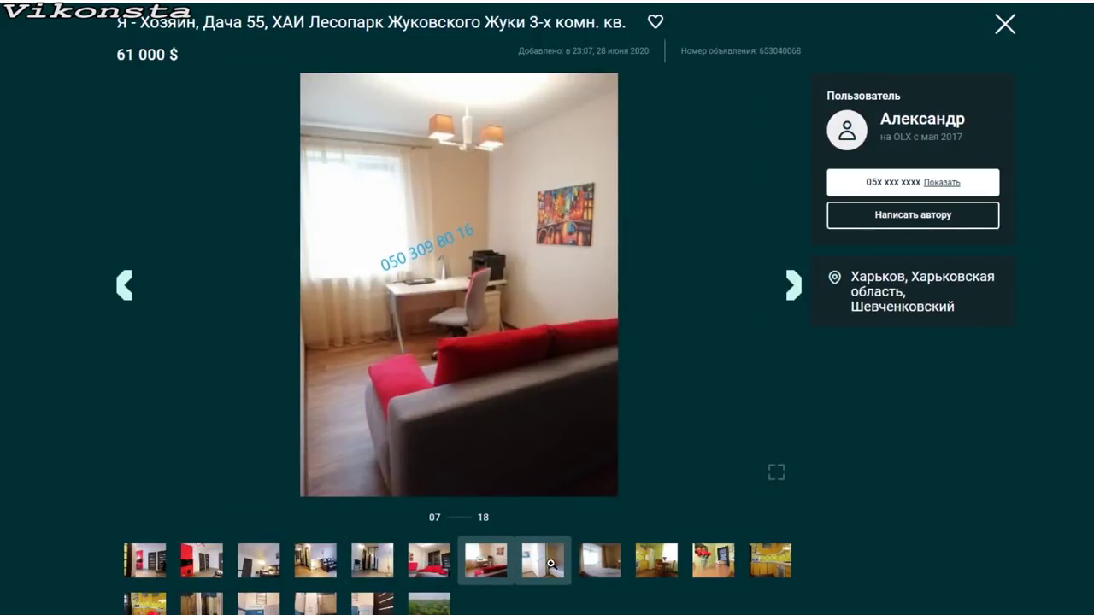
pyautogui.click(542, 563)
pyautogui.click(624, 564)
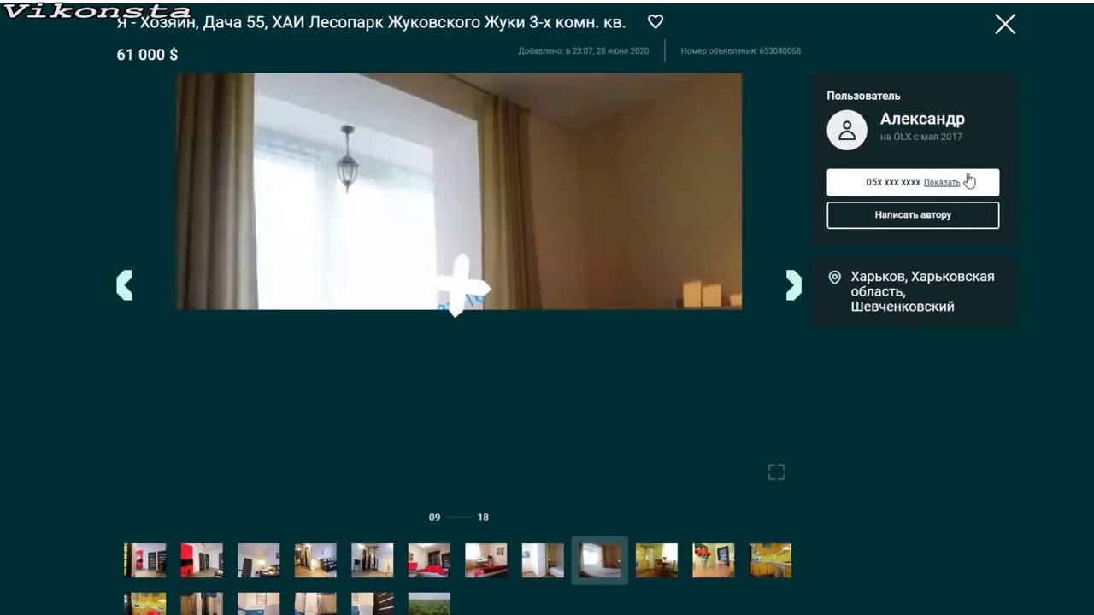
pyautogui.click(1004, 32)
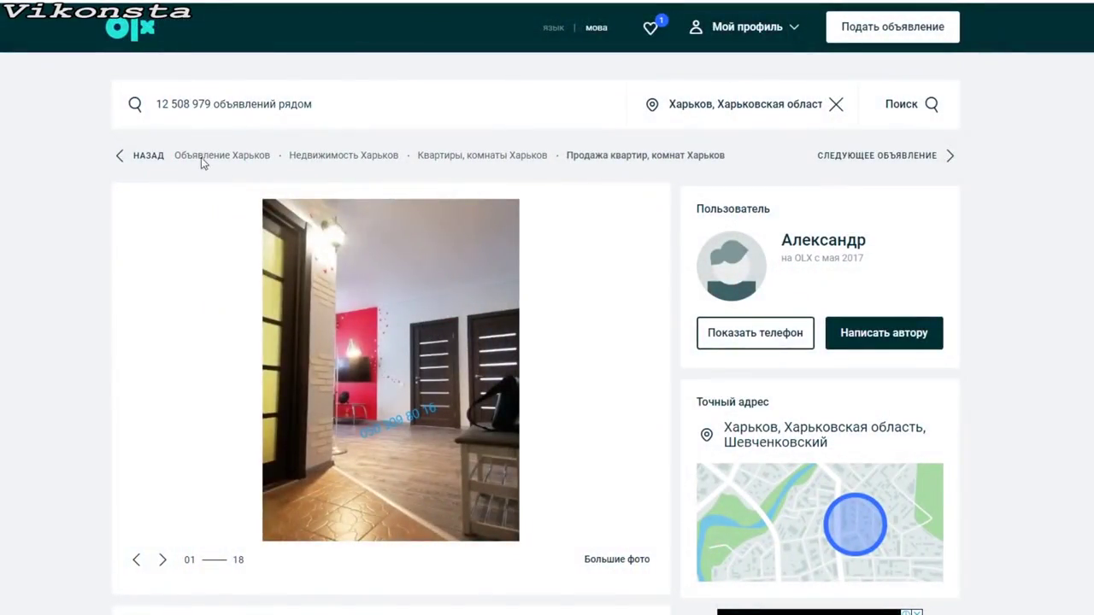
pyautogui.moveTo(170, 156); pyautogui.dragTo(272, 157)
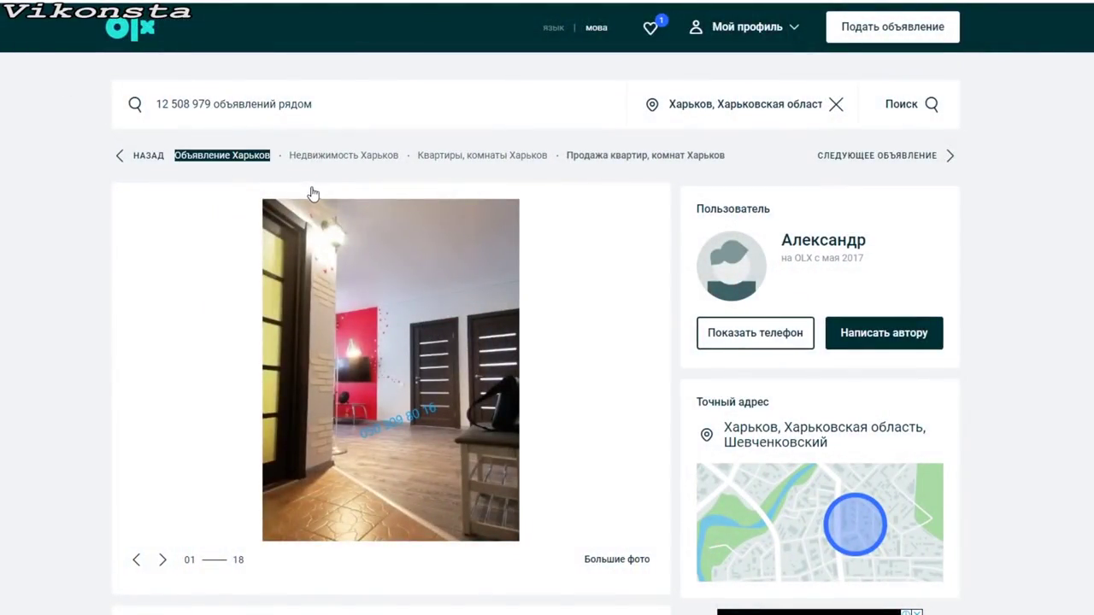
pyautogui.hotkey('alt', 'Left')
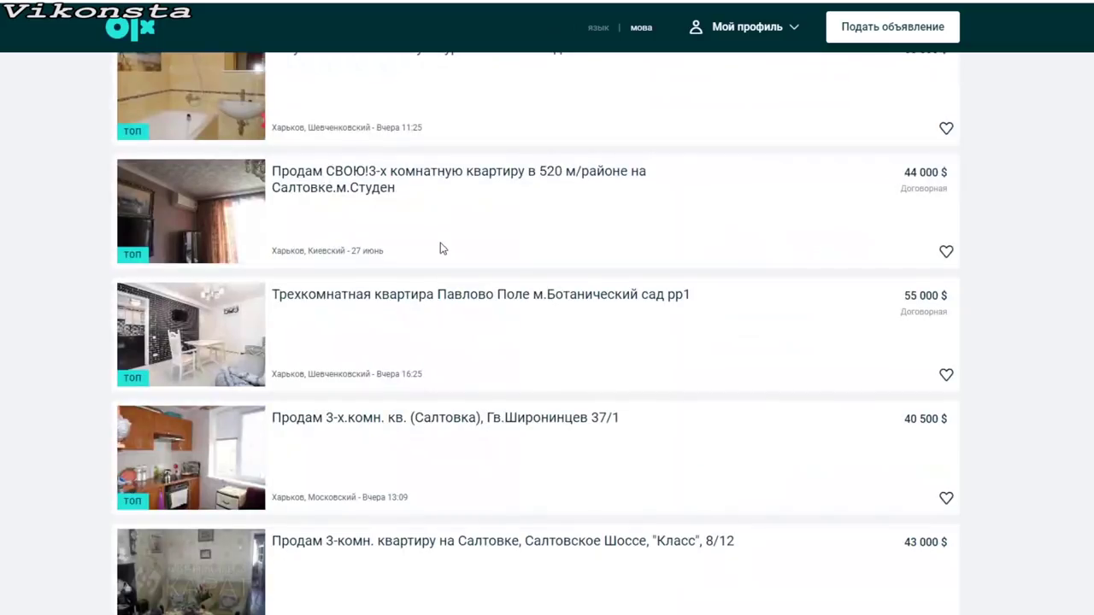
# - Examine the remaining top and regular Kharkiv listings on page 2, comparing their districts and dollar prices
pyautogui.scroll(-3, 449, 253)
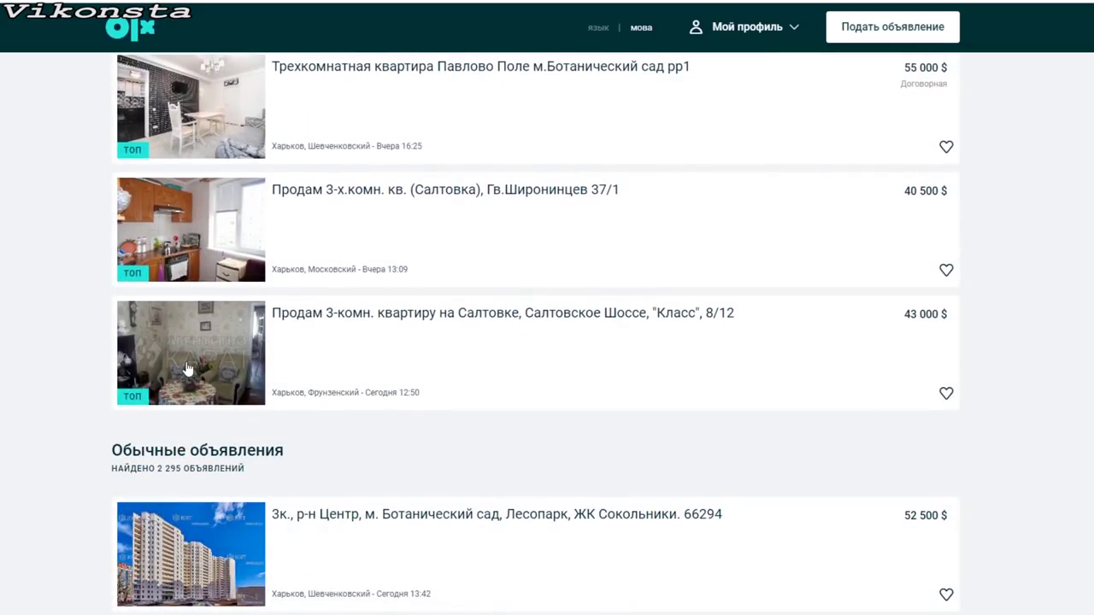
pyautogui.scroll(-3, 261, 317)
pyautogui.scroll(-3, 264, 320)
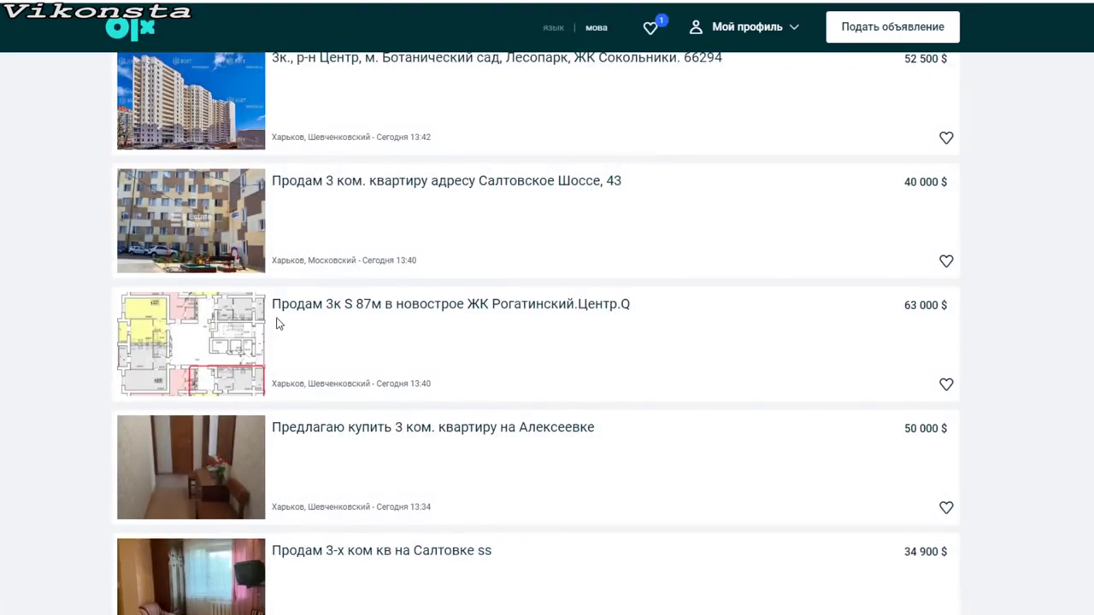
pyautogui.scroll(-2, 279, 324)
pyautogui.tripleClick(292, 324)
pyautogui.click(353, 387)
pyautogui.scroll(-3, 352, 393)
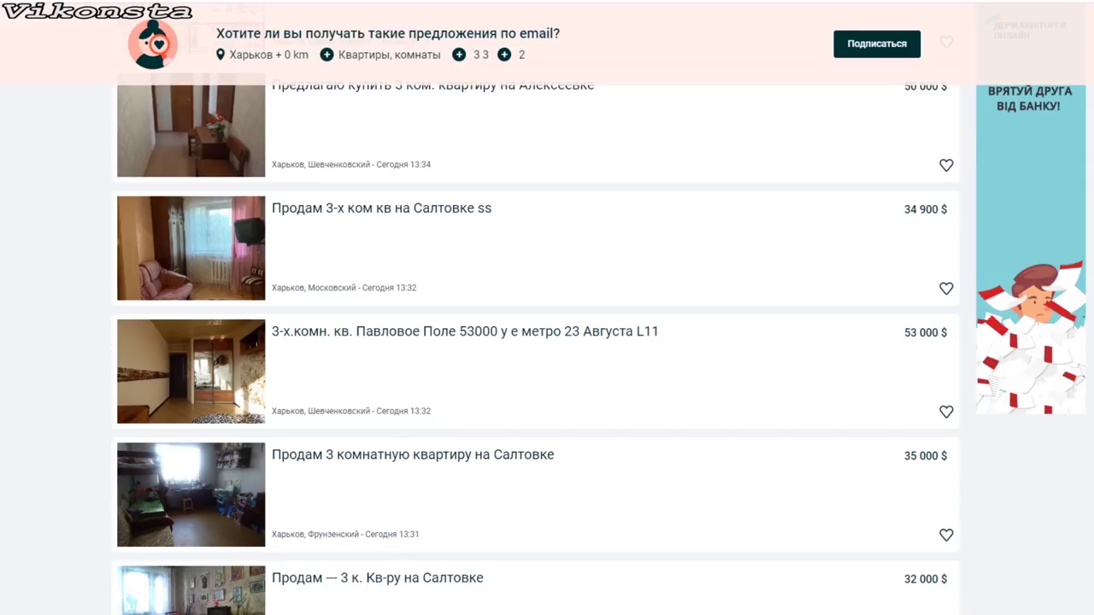
pyautogui.scroll(-3, 589, 385)
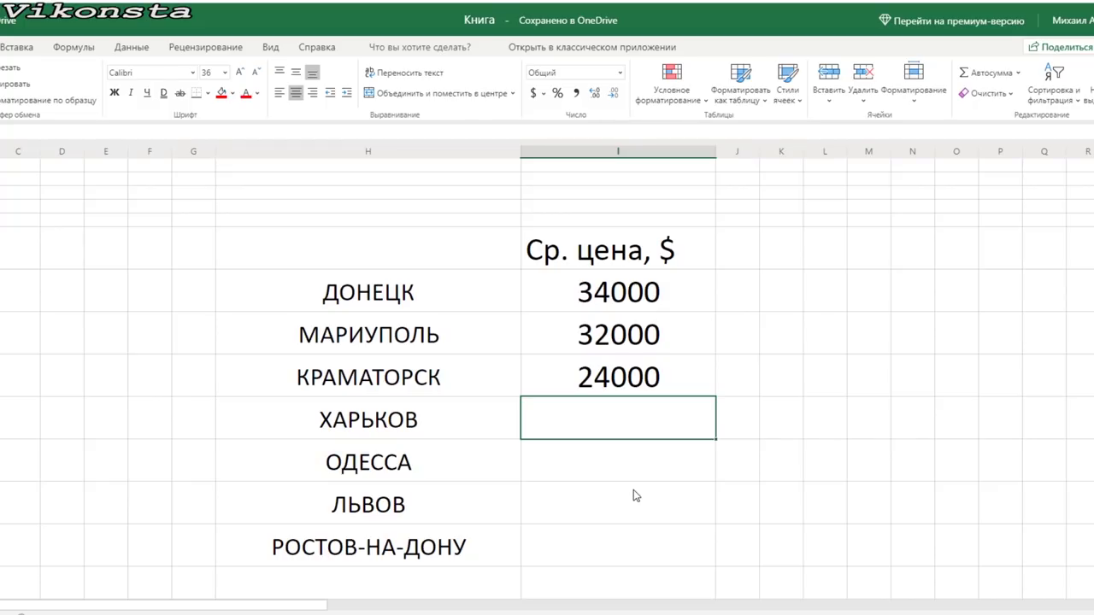
# - Switch to the Excel price table and enter 49000 as the average dollar price for ХАРЬКОВ
pyautogui.write('4')
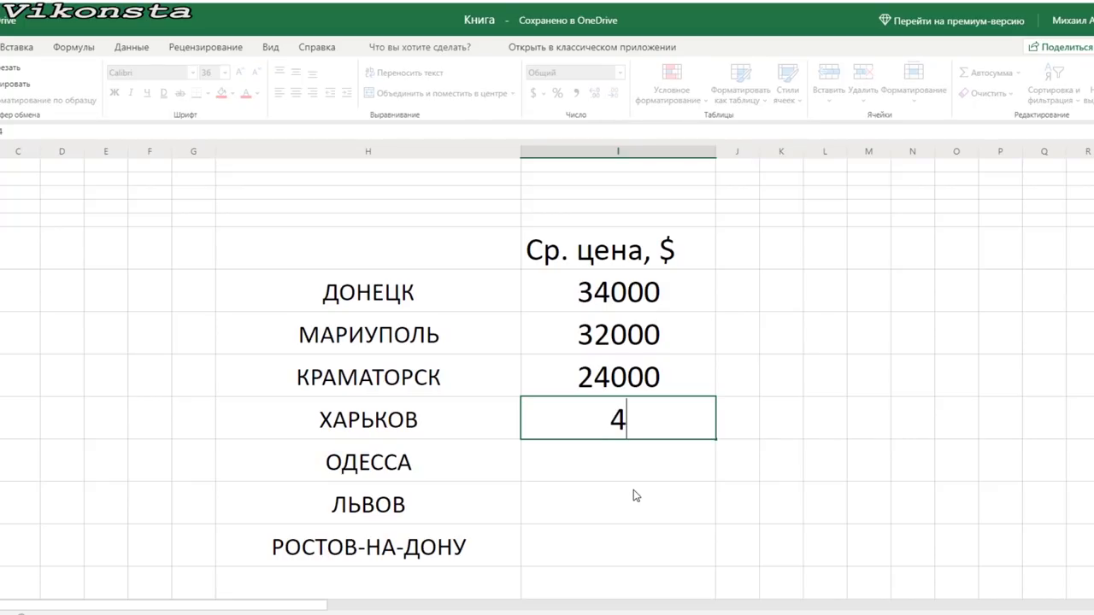
pyautogui.write('500')
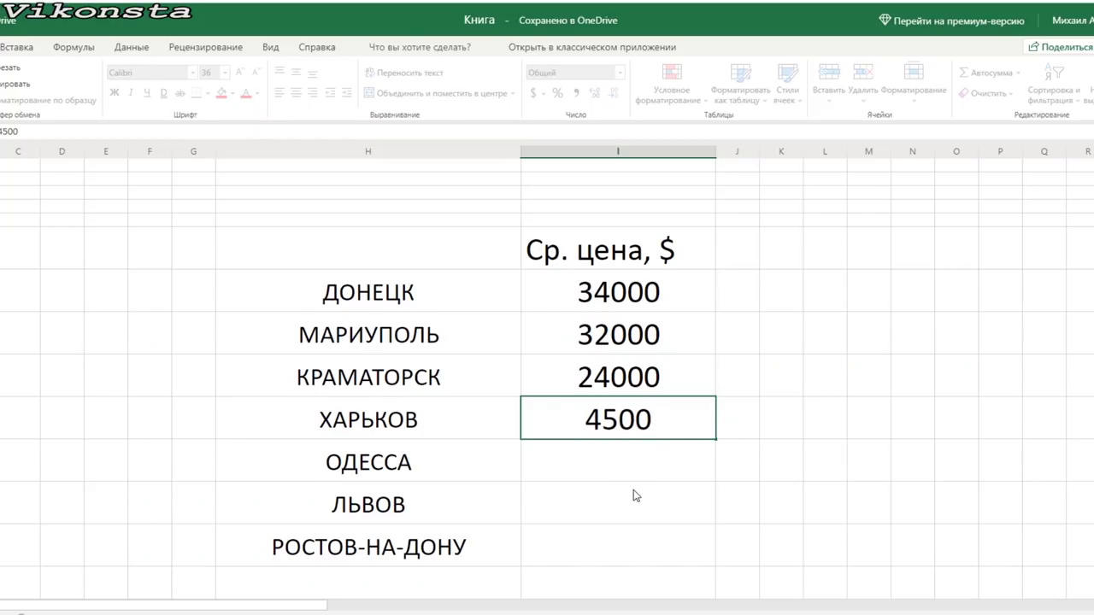
pyautogui.press('Left')
pyautogui.press('Left')
pyautogui.press('BackSpace')
pyautogui.write('*')
pyautogui.press('BackSpace')
pyautogui.write('90')
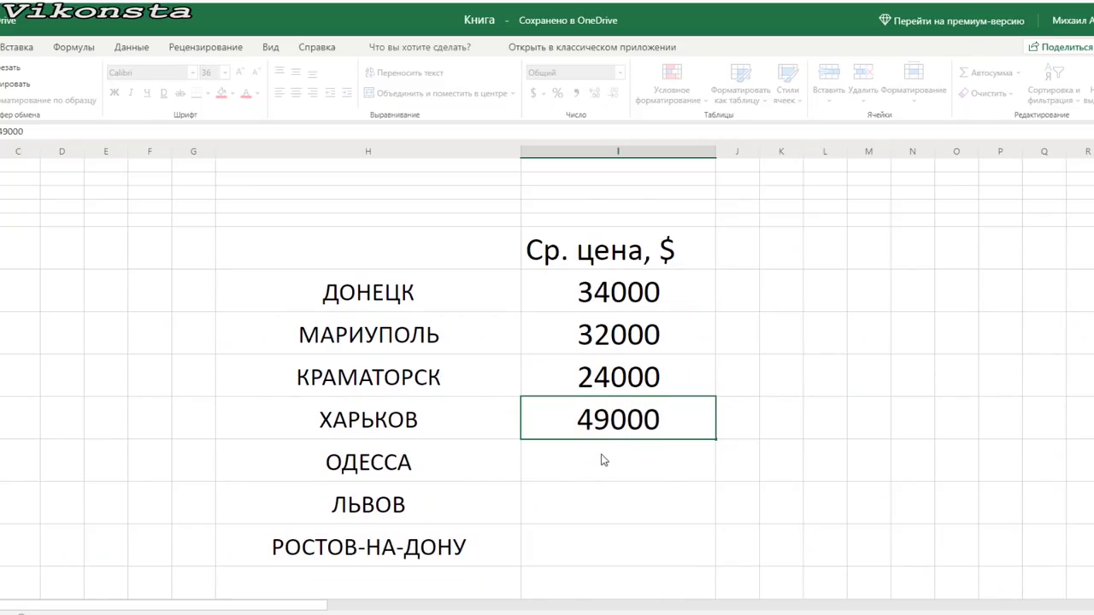
pyautogui.press('Return')
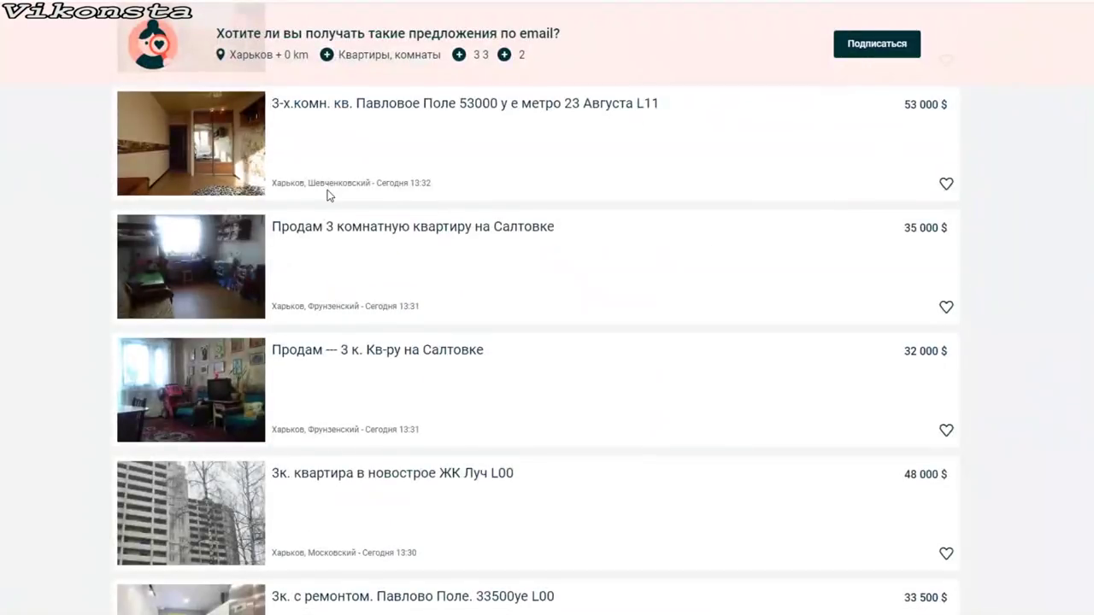
# - Switch back to OLX and change the search location from Kharkiv to Одесса, Одесская область, keeping the three-room filters
pyautogui.scroll(10, 330, 202)
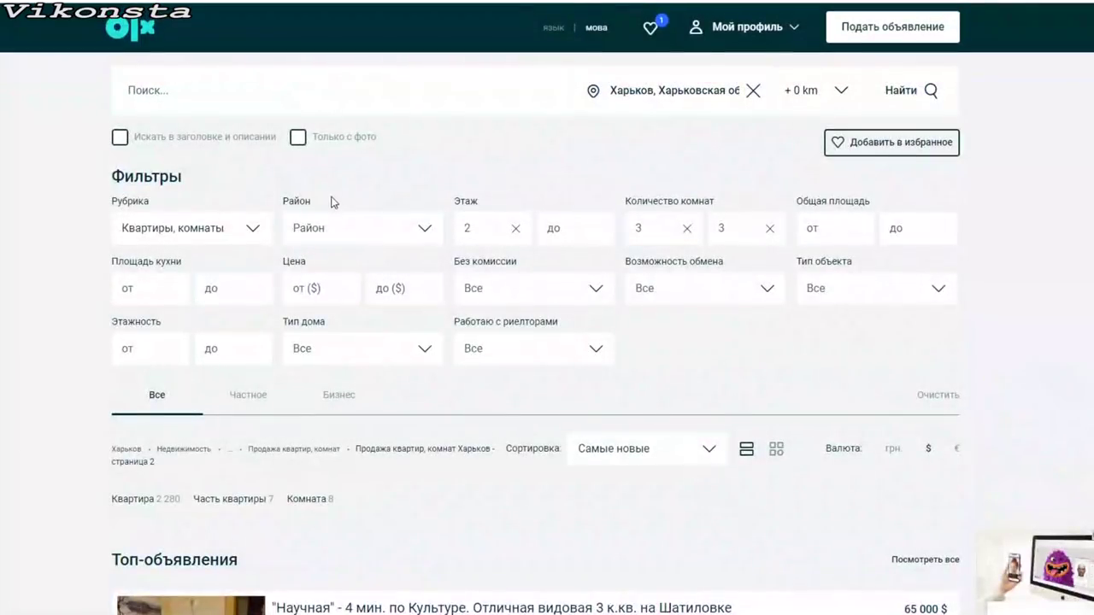
pyautogui.click(755, 94)
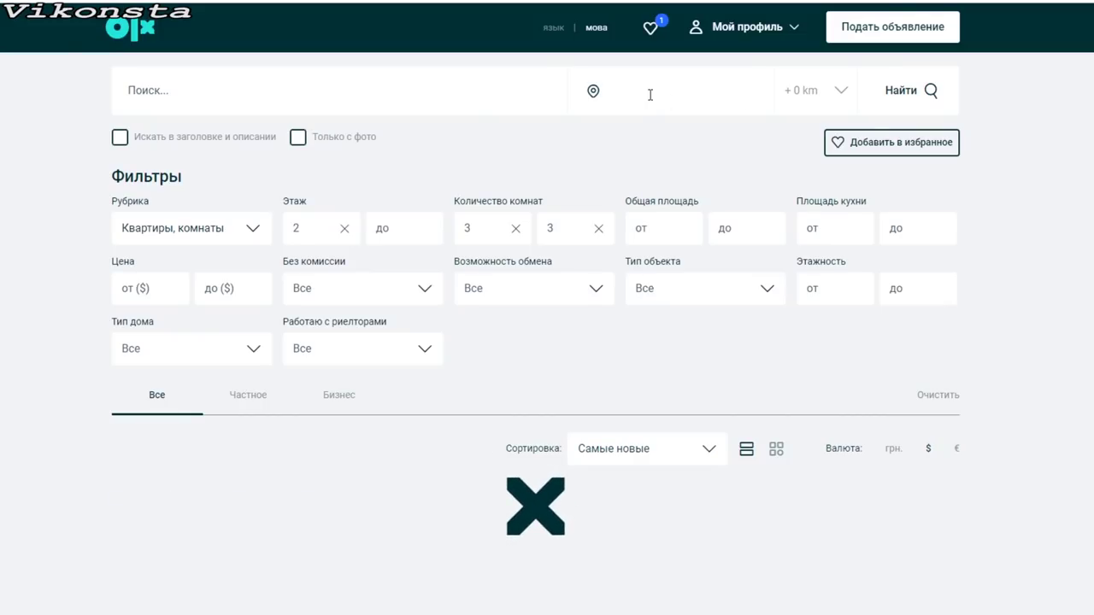
pyautogui.click(650, 95)
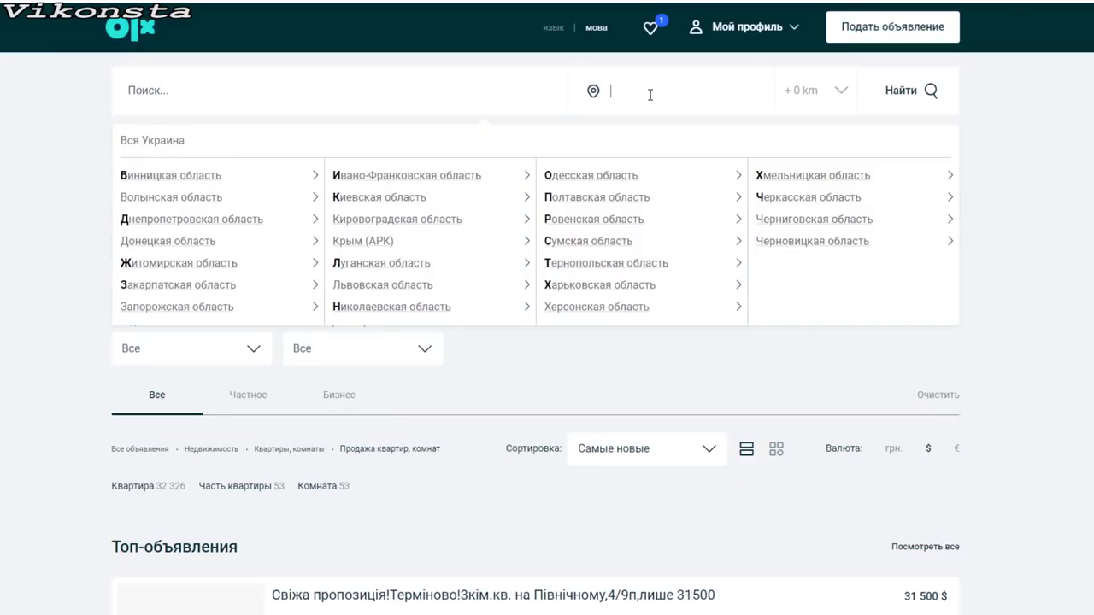
pyautogui.write('одесса')
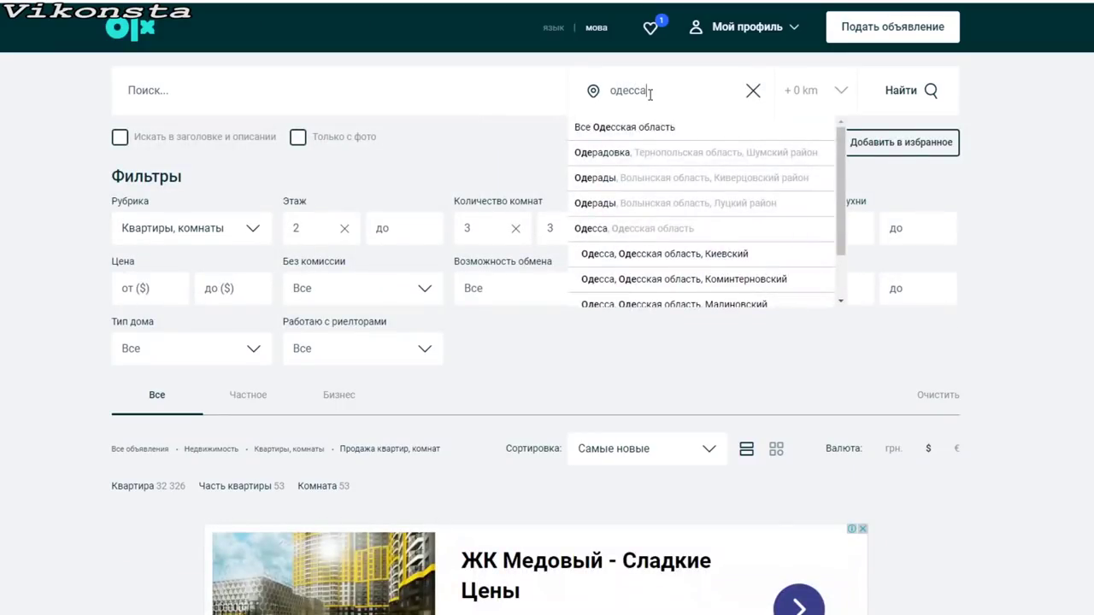
pyautogui.click(638, 127)
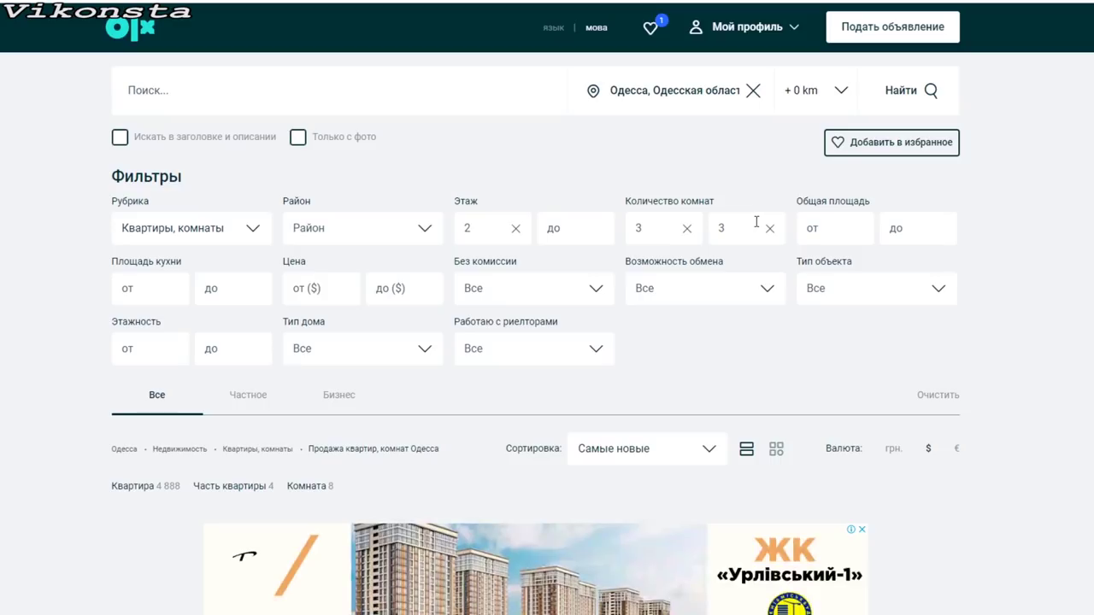
# - Examine the top and first regular three-room sale listings for Odessa, comparing their districts and dollar prices
pyautogui.scroll(-8, 655, 310)
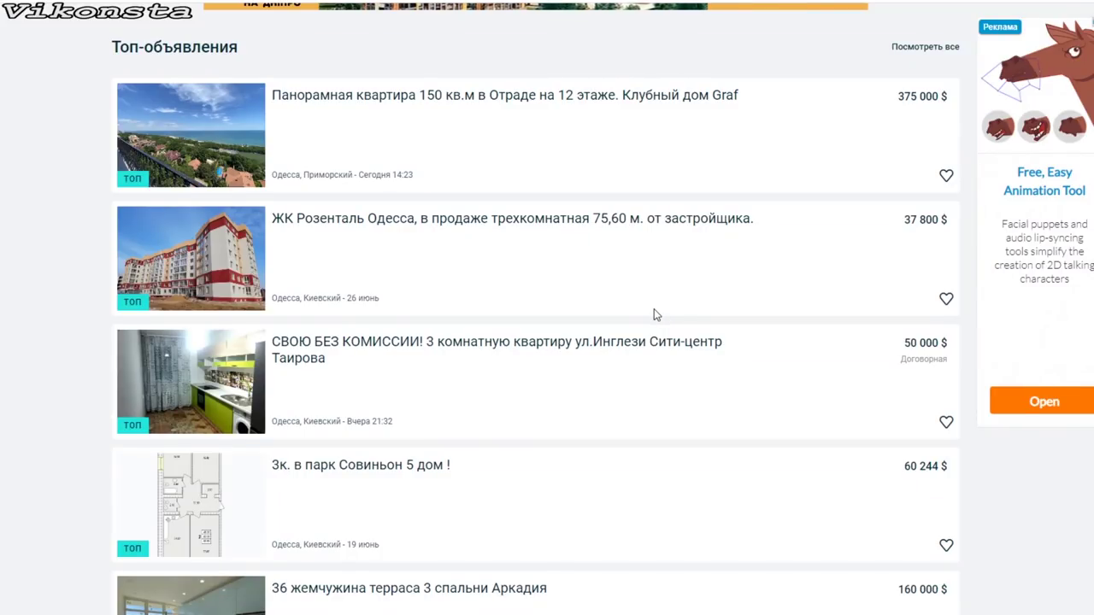
pyautogui.scroll(-1, 654, 315)
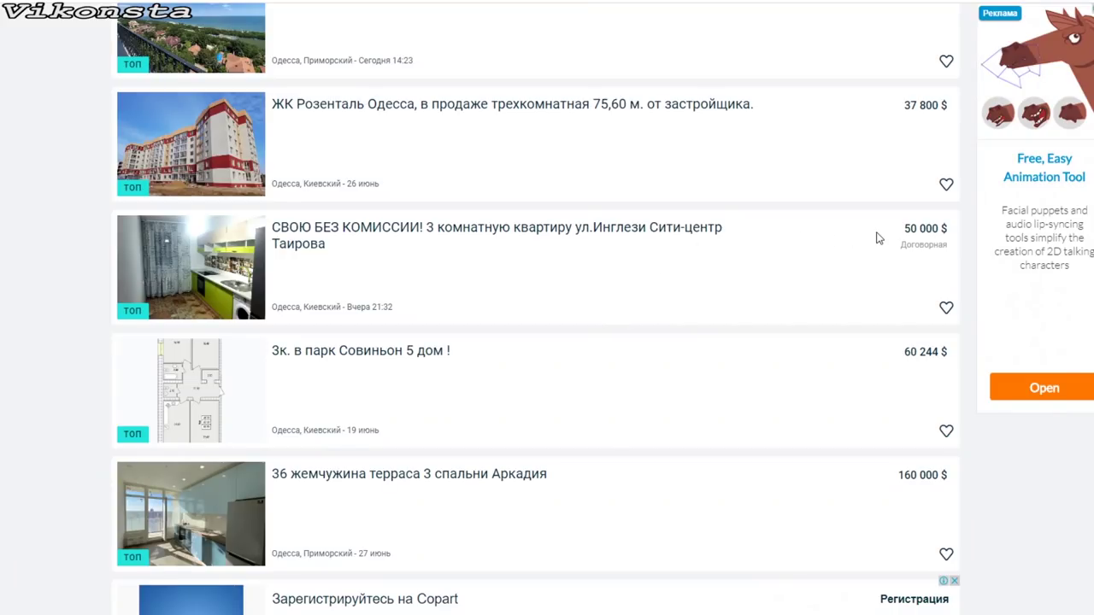
pyautogui.scroll(-2, 502, 258)
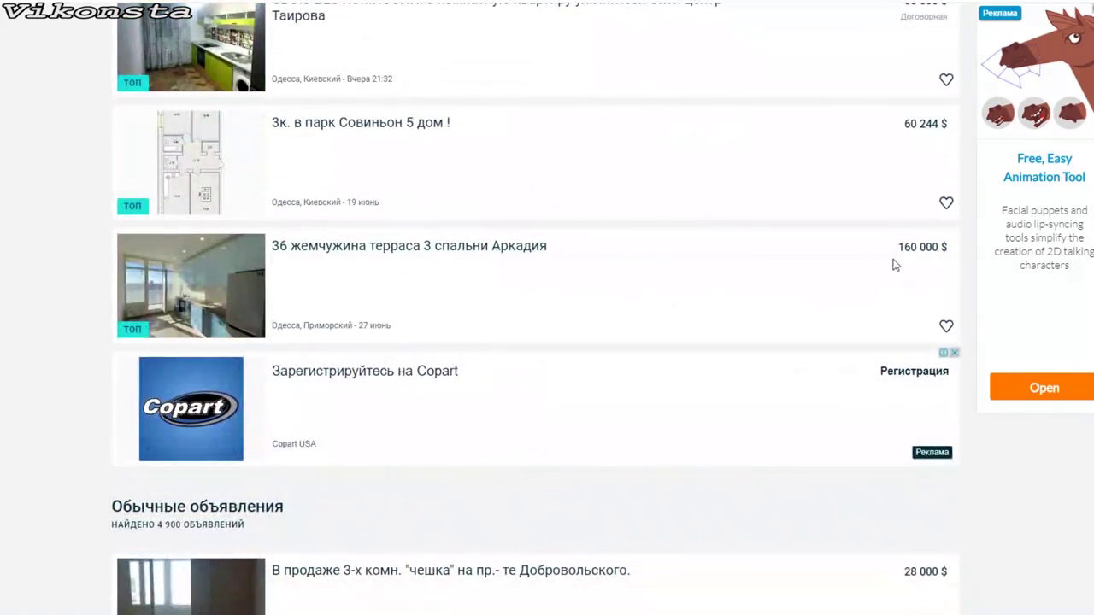
pyautogui.scroll(-2, 821, 297)
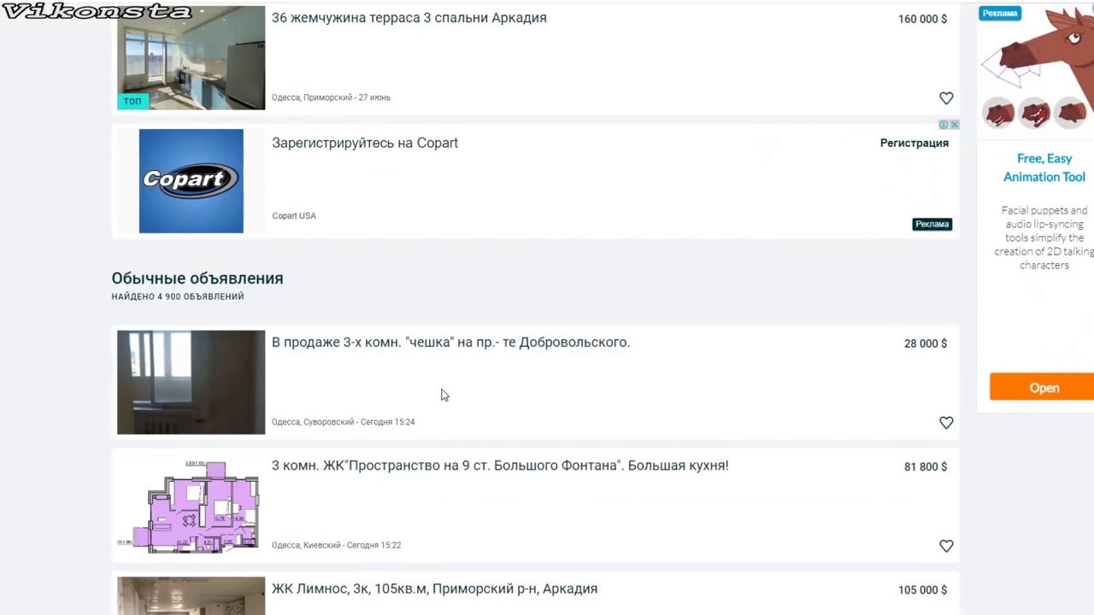
pyautogui.scroll(-3, 446, 395)
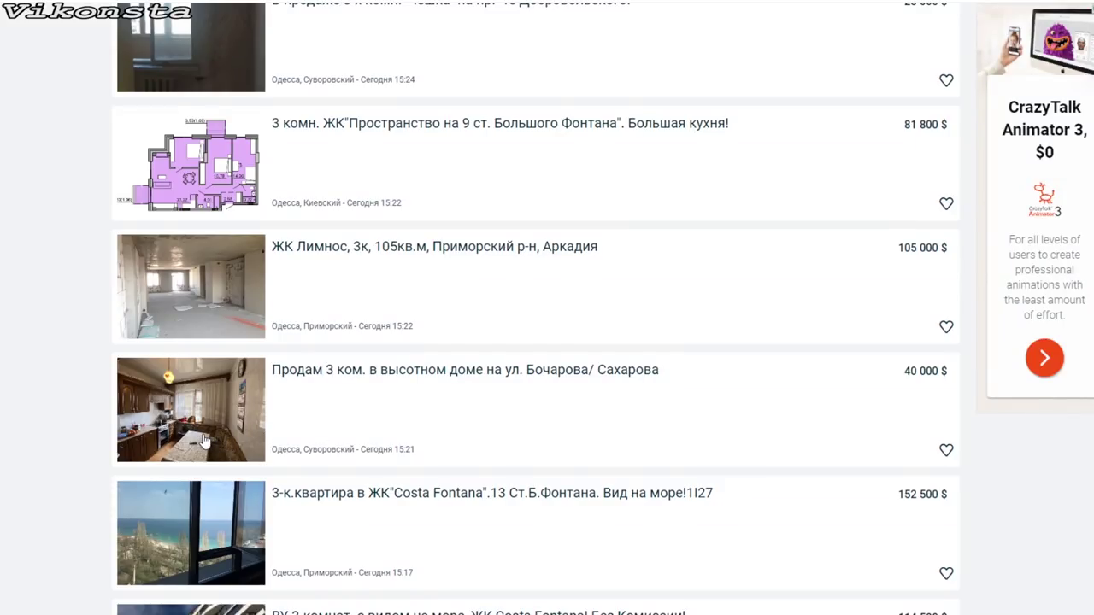
pyautogui.scroll(-1, 208, 438)
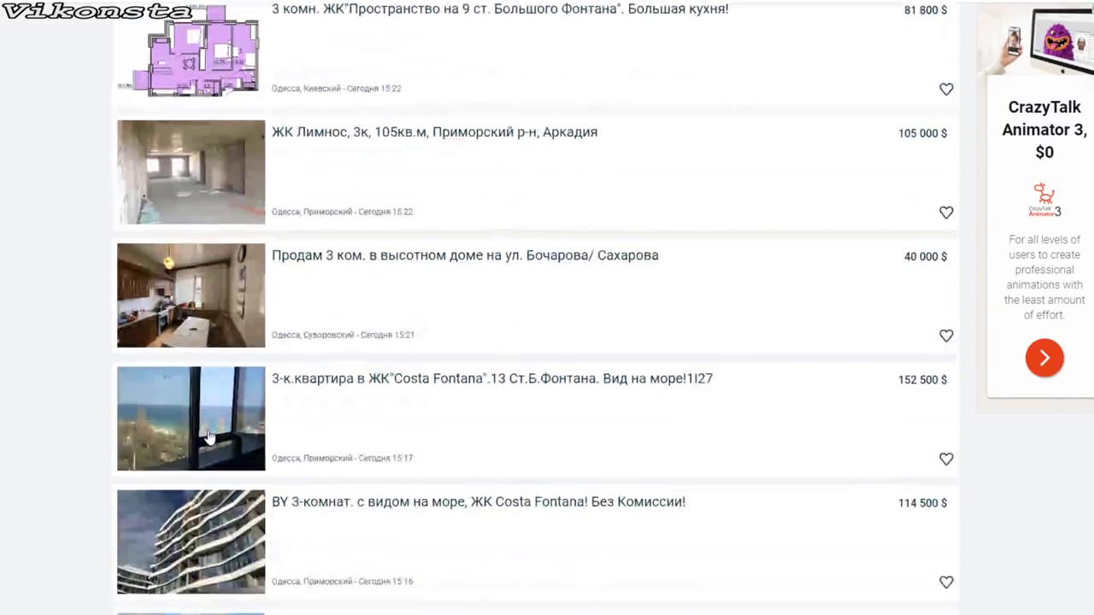
pyautogui.scroll(-3, 217, 420)
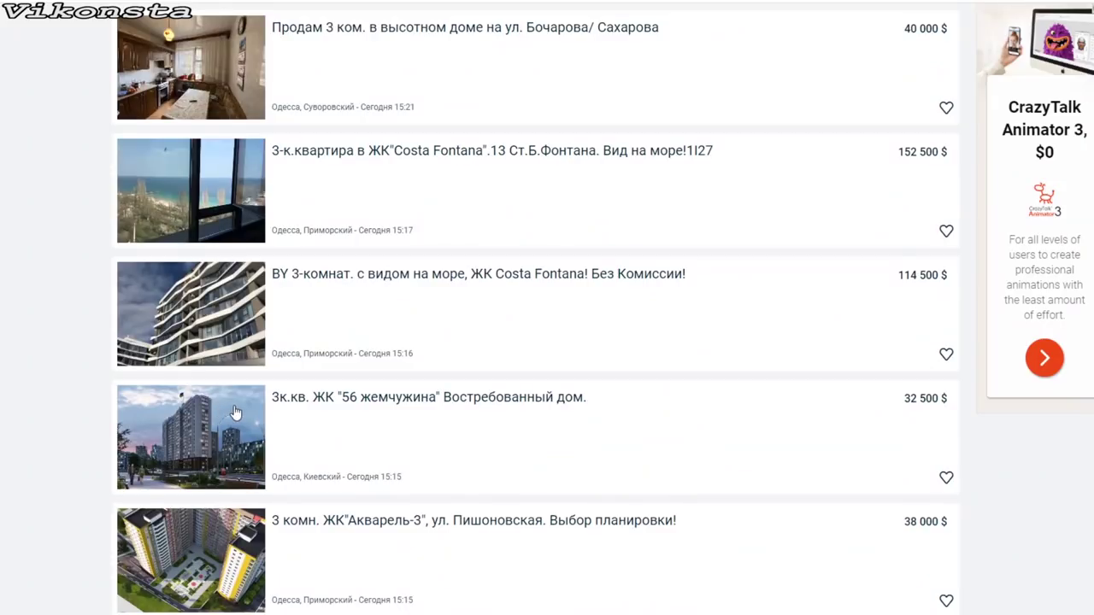
pyautogui.scroll(-1, 246, 460)
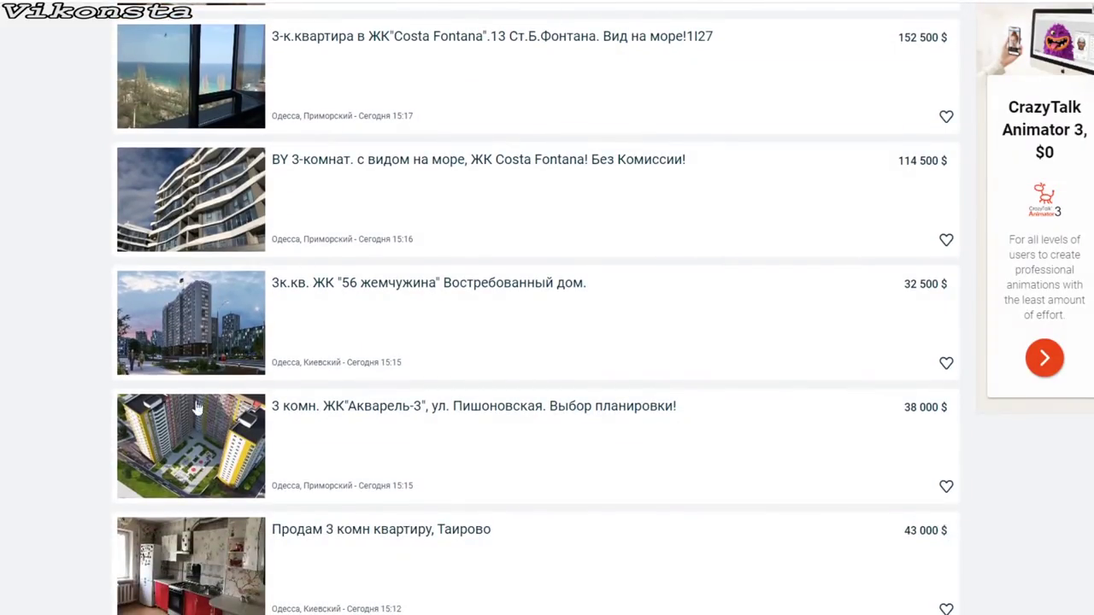
pyautogui.scroll(-3, 192, 465)
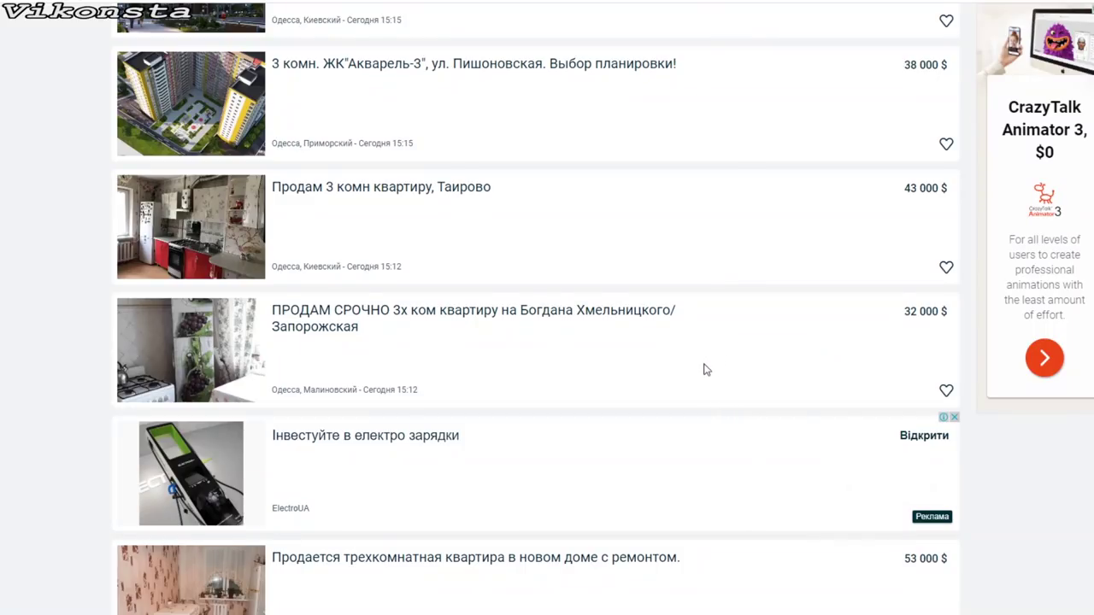
pyautogui.scroll(-2, 889, 355)
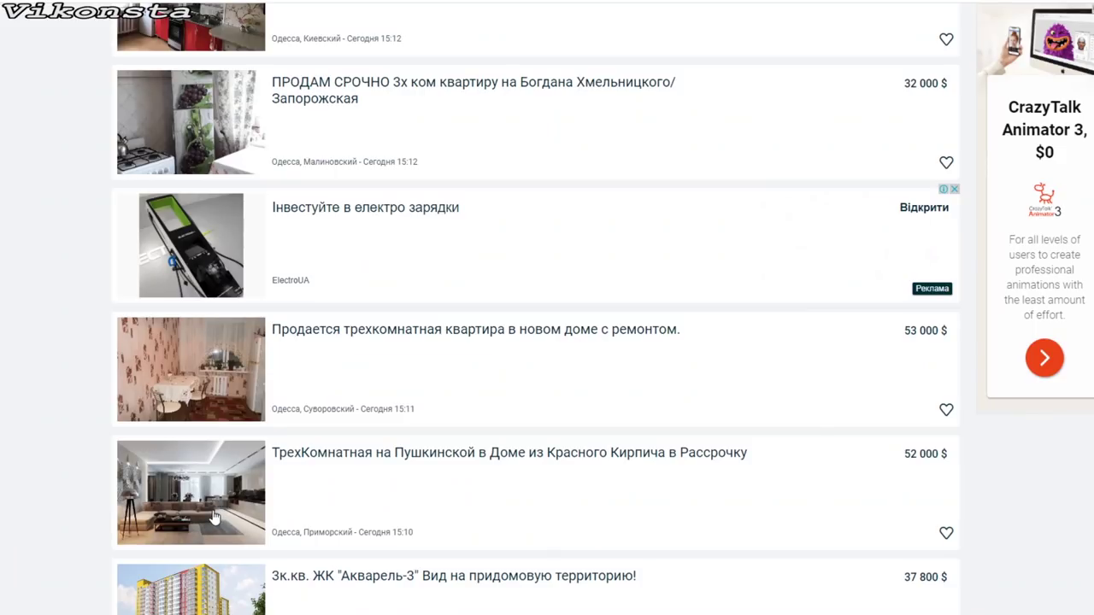
# - Open the listing "ТрехКомнатная на Пушкинской в Доме из Красного Кирпича в Рассрочку", check it and return to the Odessa results
pyautogui.click(373, 332)
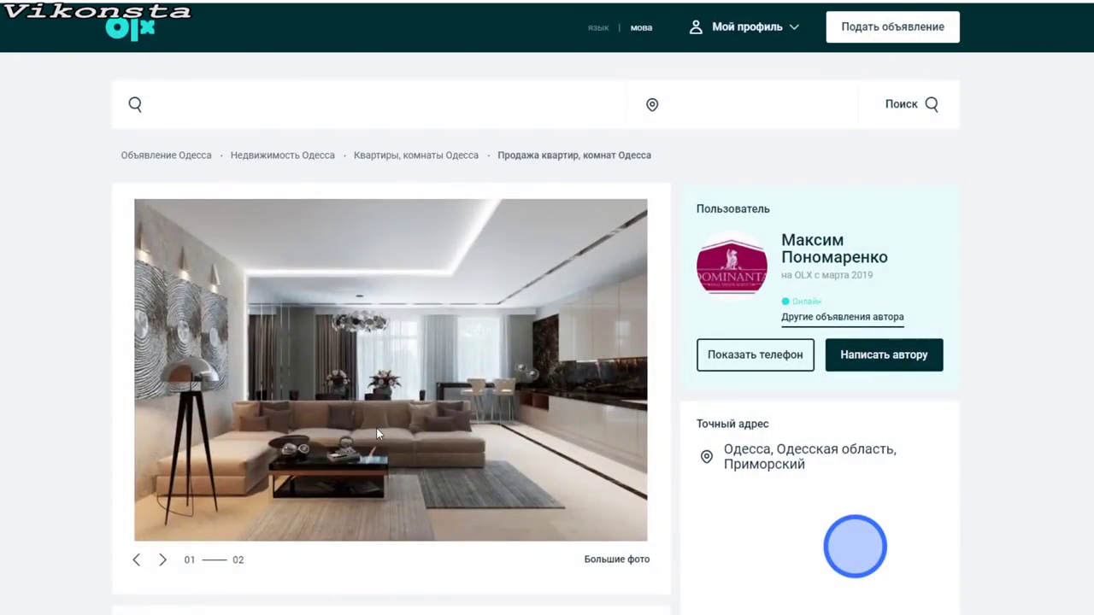
pyautogui.scroll(-5, 378, 435)
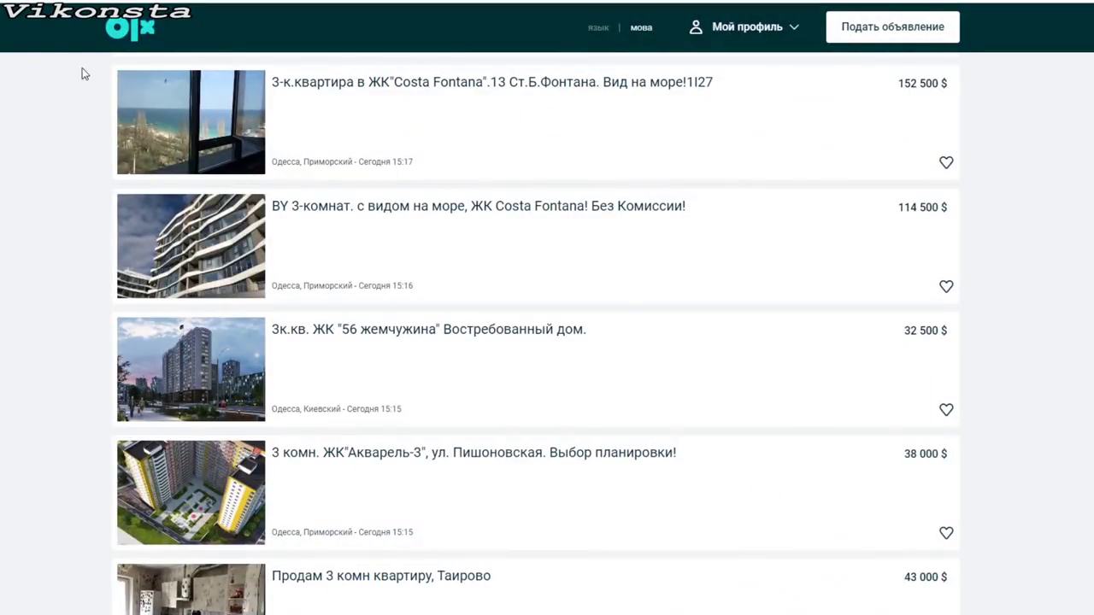
pyautogui.scroll(-5, 266, 303)
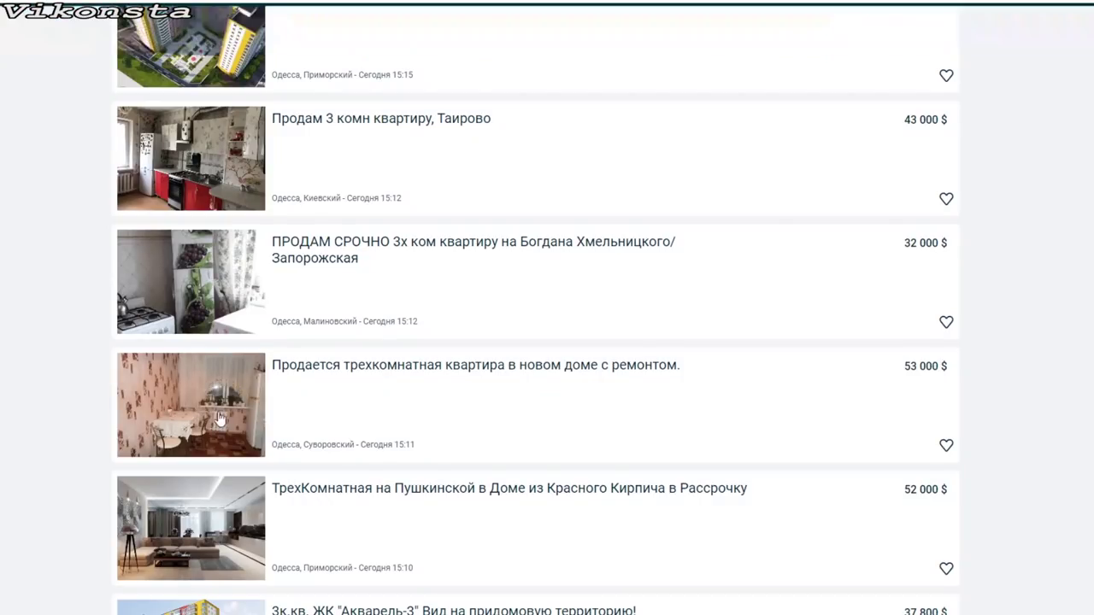
pyautogui.scroll(-4, 243, 425)
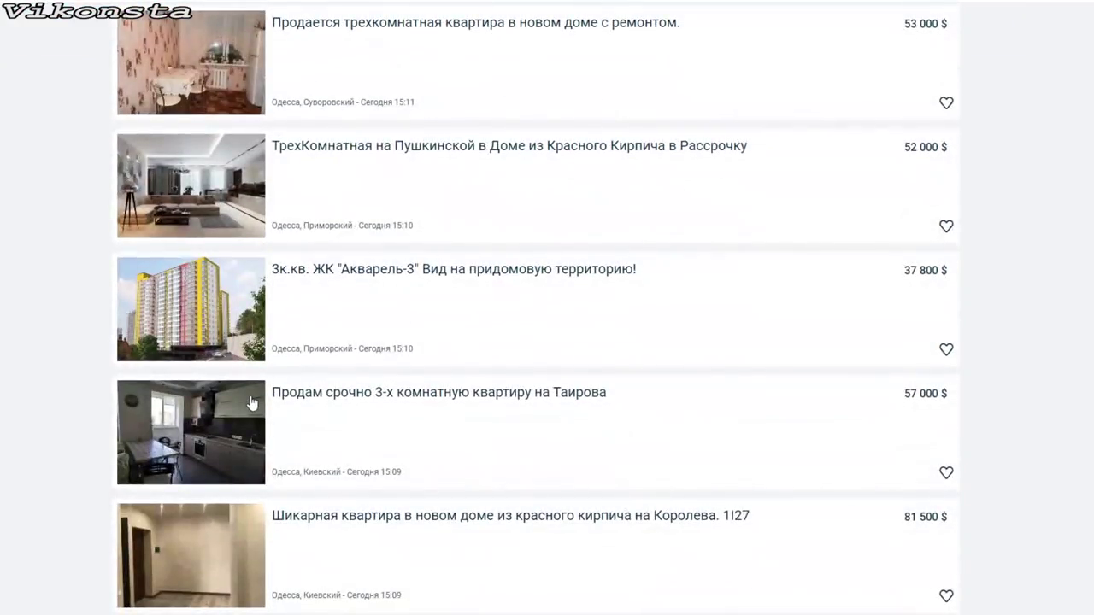
# - Open the listing "Продам срочно 3-х комнатную квартиру на Таирова" and look through its enlarged photos
pyautogui.click(245, 431)
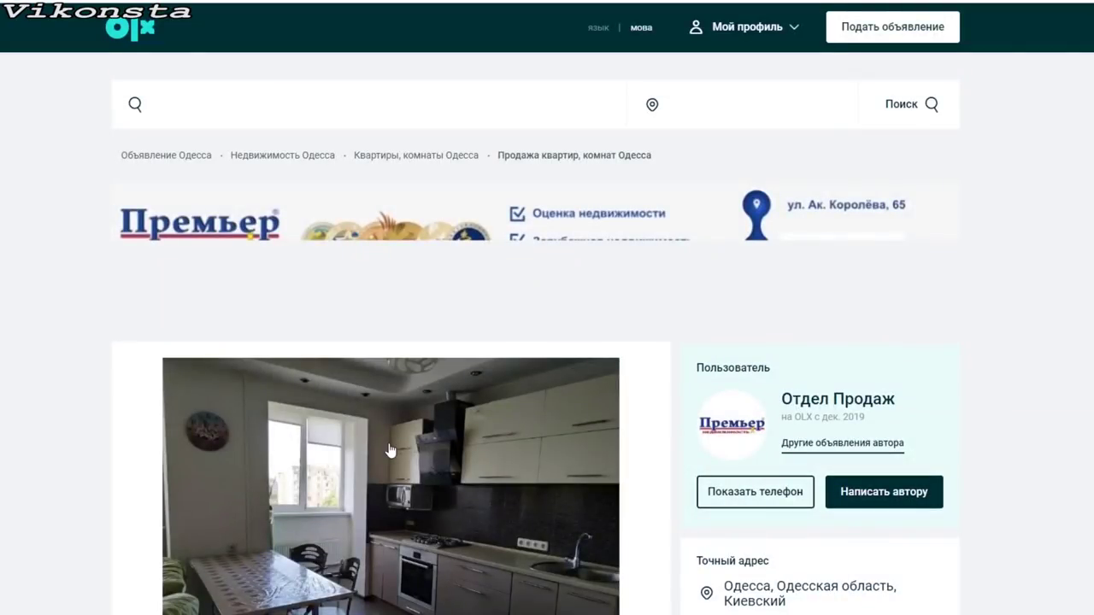
pyautogui.click(389, 445)
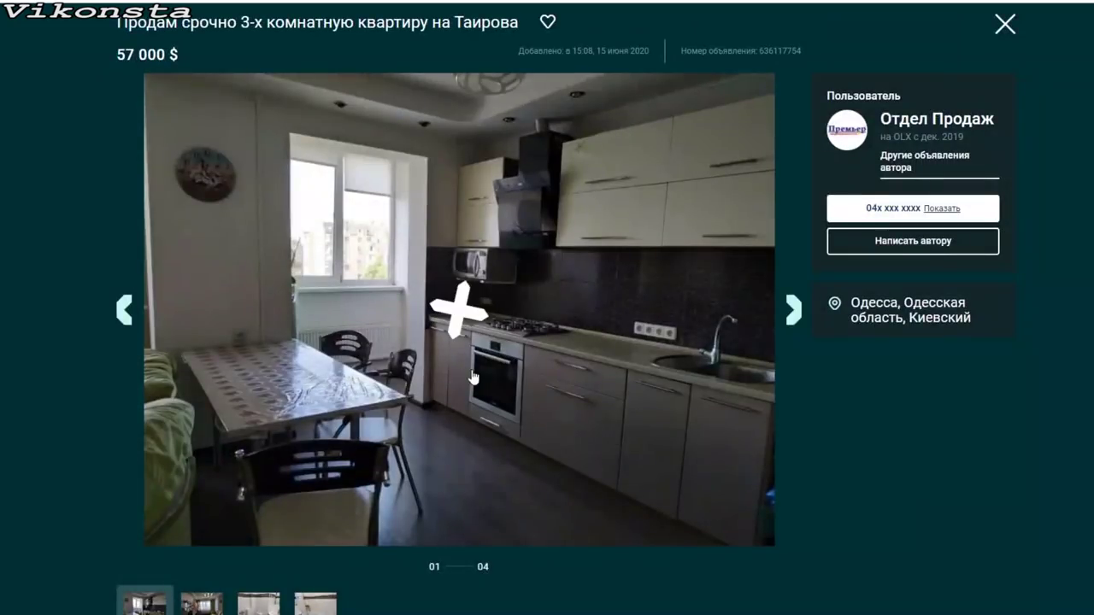
pyautogui.click(792, 312)
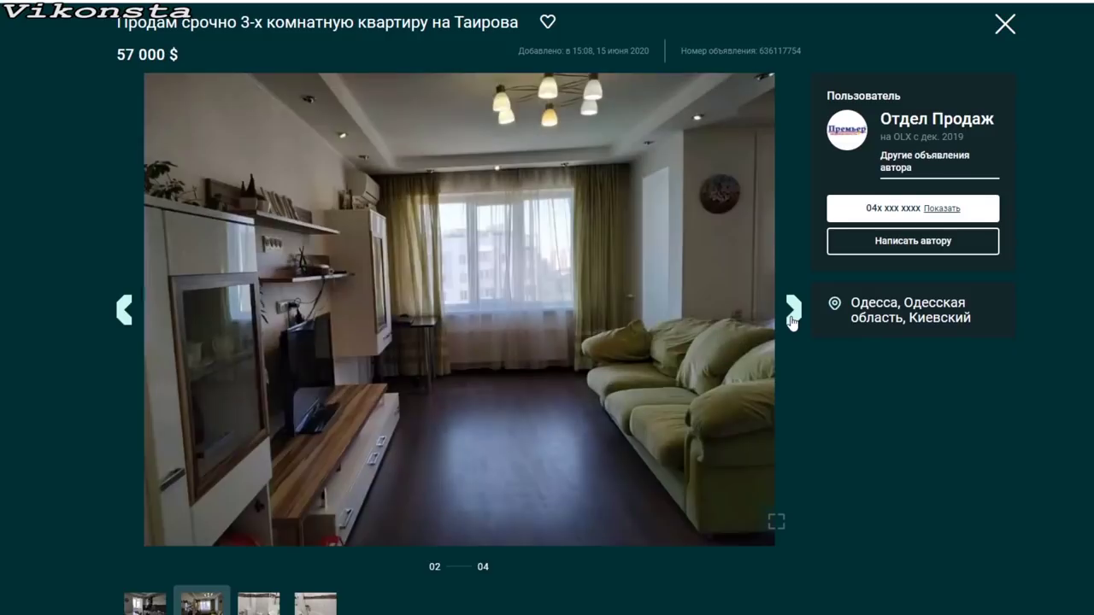
pyautogui.click(793, 312)
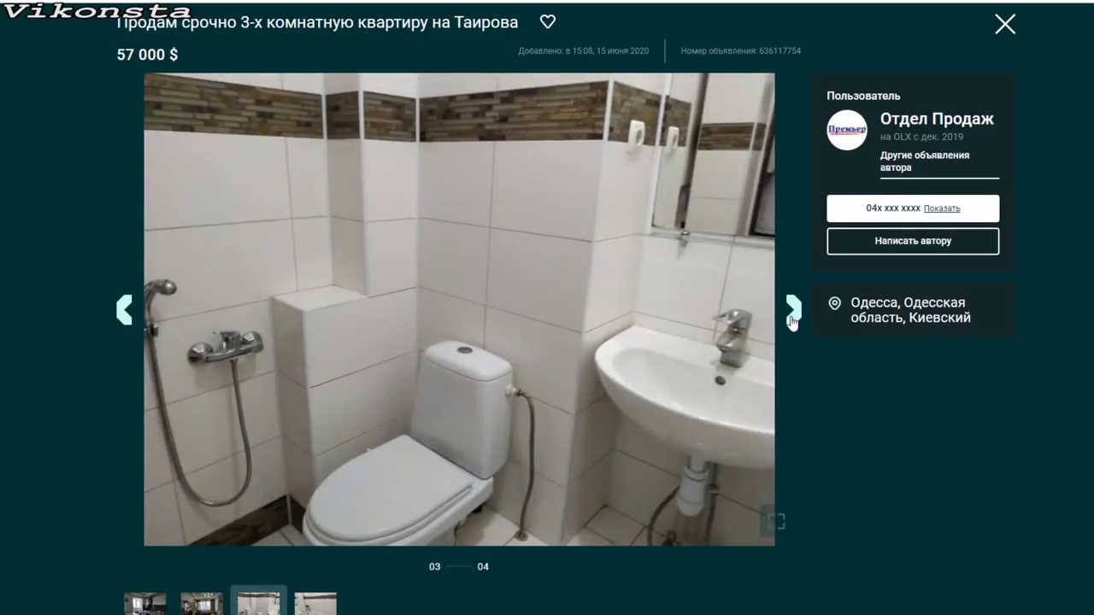
pyautogui.click(793, 317)
pyautogui.click(792, 318)
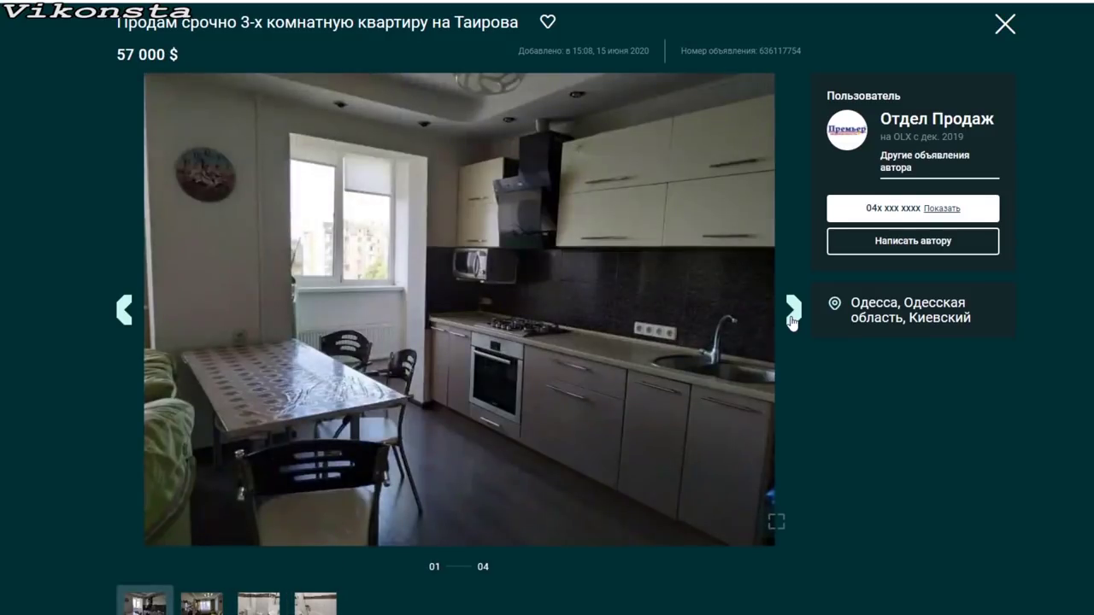
pyautogui.click(793, 318)
pyautogui.click(1009, 17)
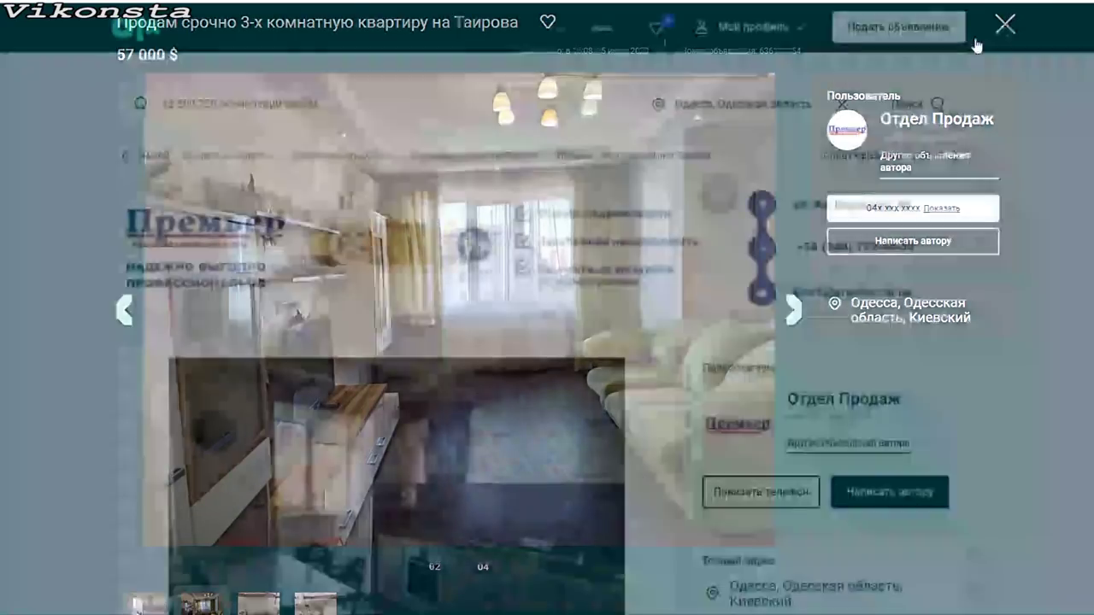
# - Read the Таирова apartment's price, parameters and description, and return to the search results
pyautogui.scroll(-5, 548, 352)
pyautogui.scroll(-4, 466, 311)
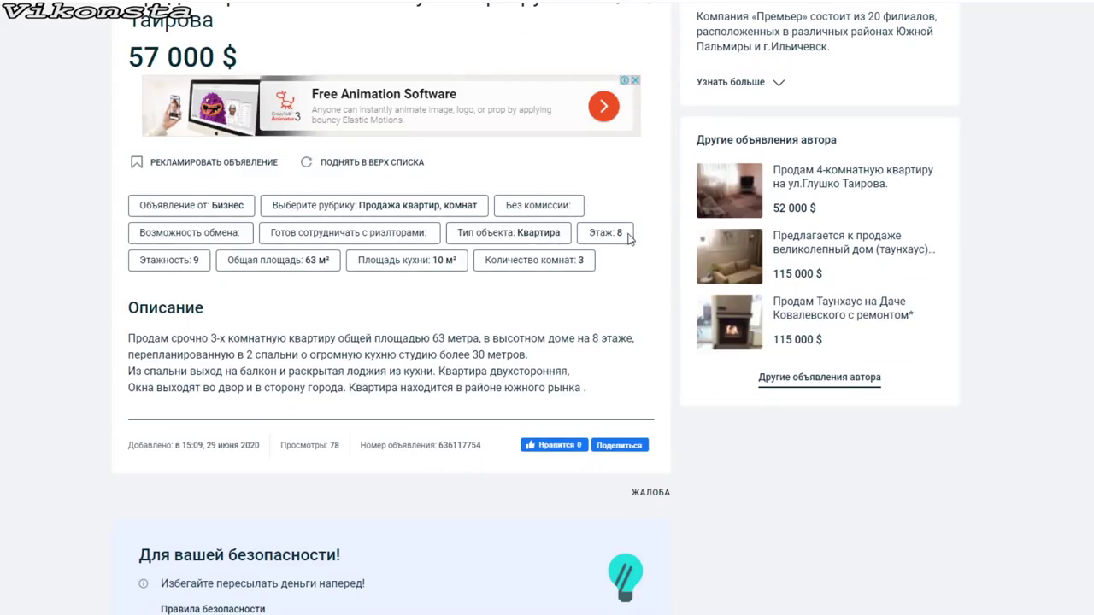
pyautogui.hotkey('alt', 'Left')
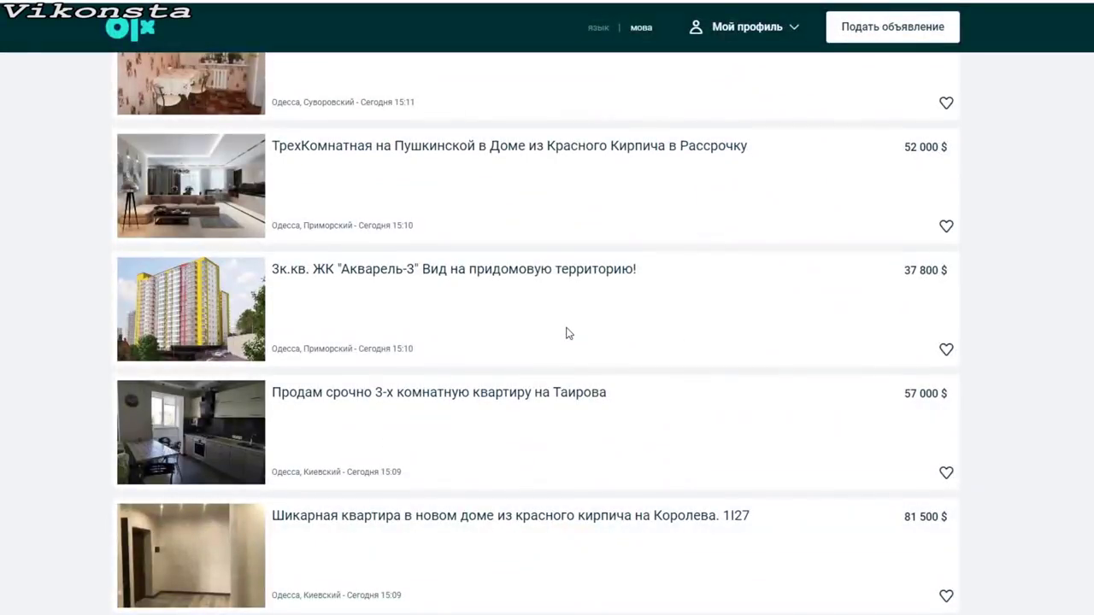
# - Open the listing "Продается трехкомнатная квартира на Вильямса", look through its enlarged photos and close the photo viewer
pyautogui.scroll(-3, 569, 332)
pyautogui.scroll(-3, 569, 332)
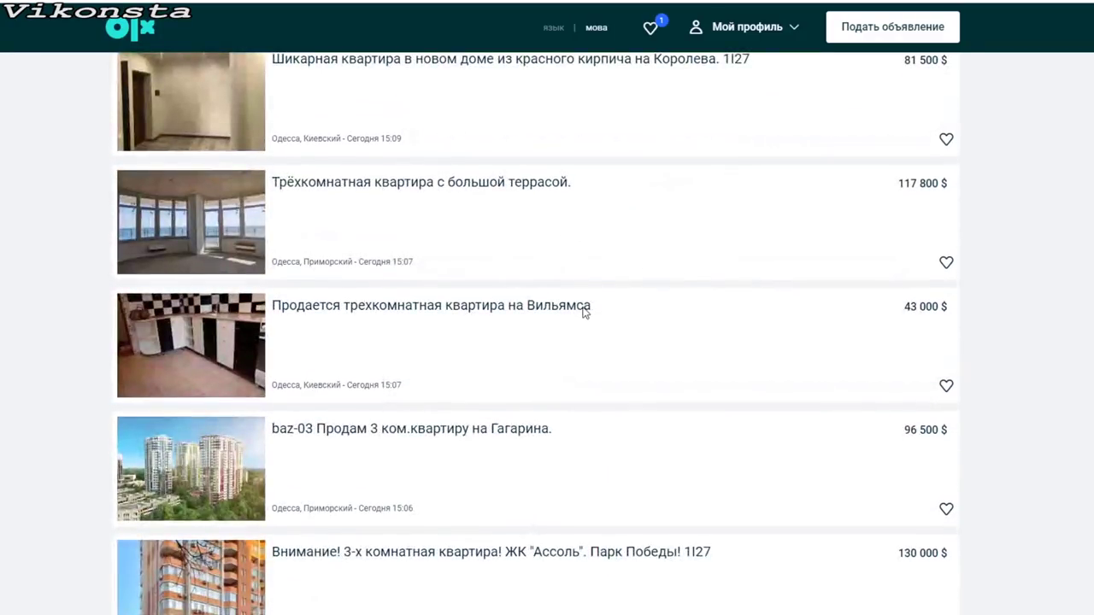
pyautogui.click(218, 359)
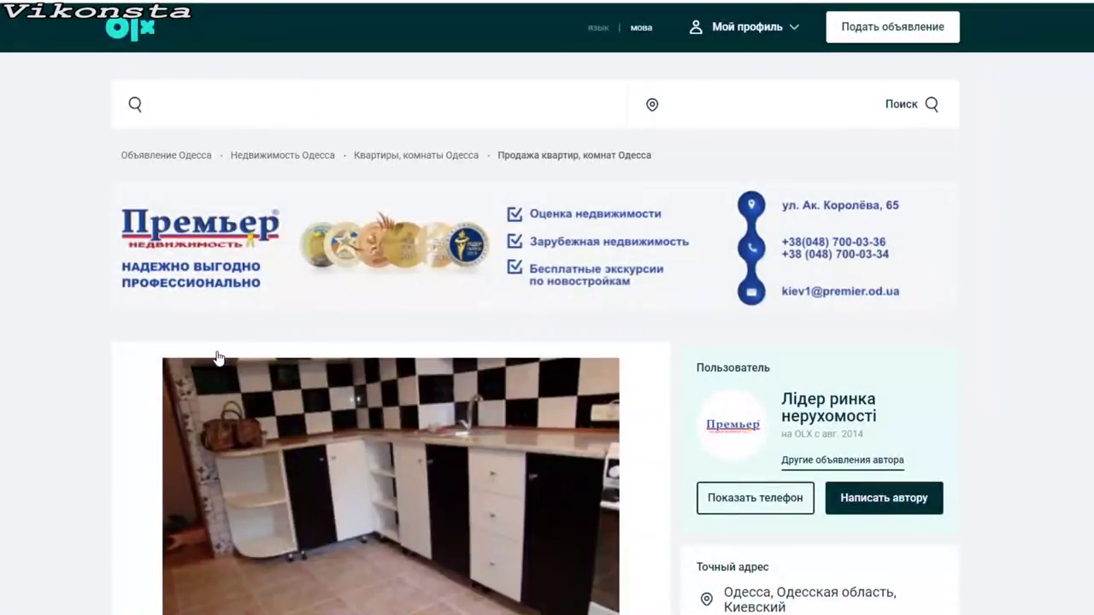
pyautogui.scroll(-3, 398, 375)
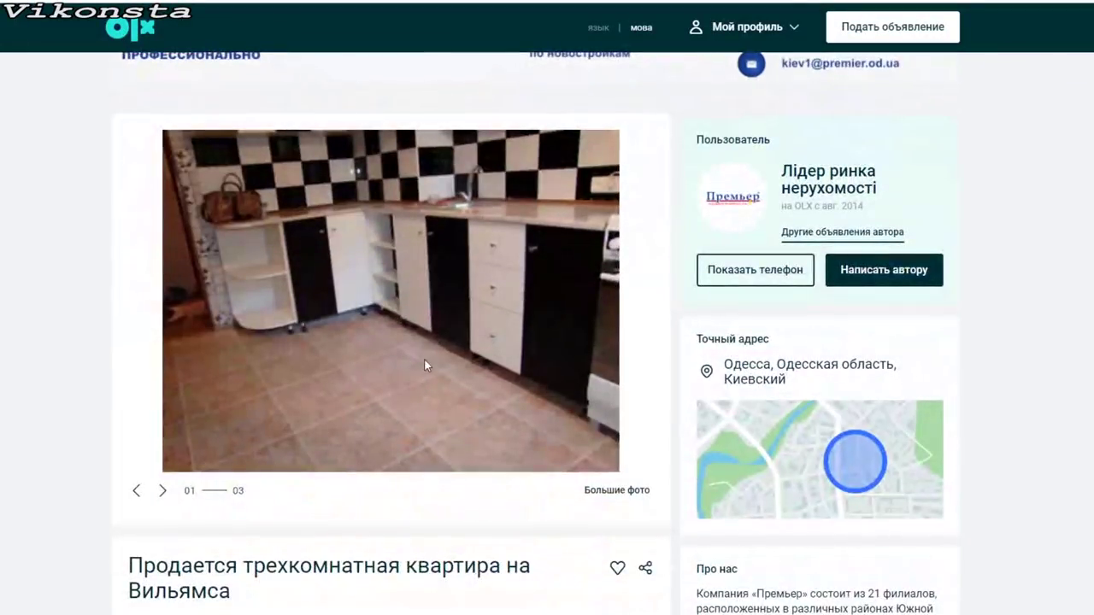
pyautogui.click(431, 327)
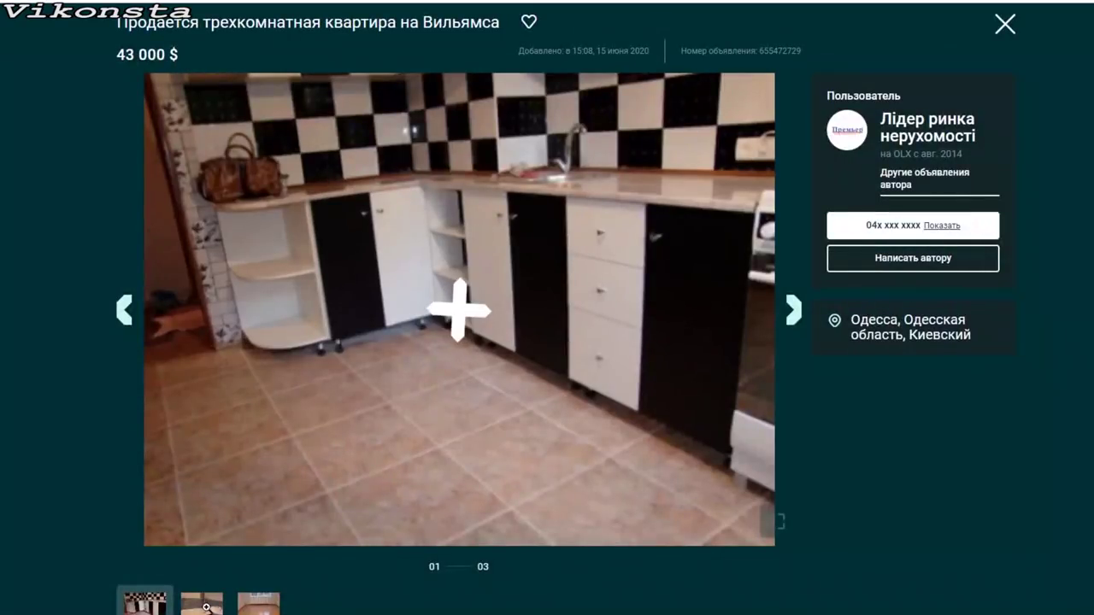
pyautogui.click(204, 604)
pyautogui.click(258, 603)
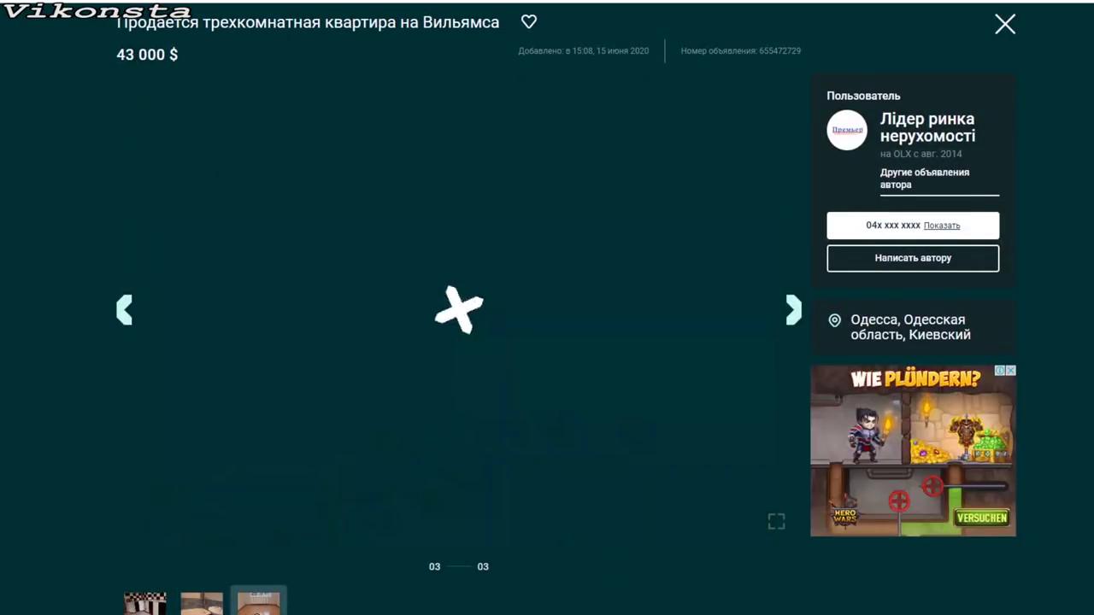
pyautogui.click(1005, 26)
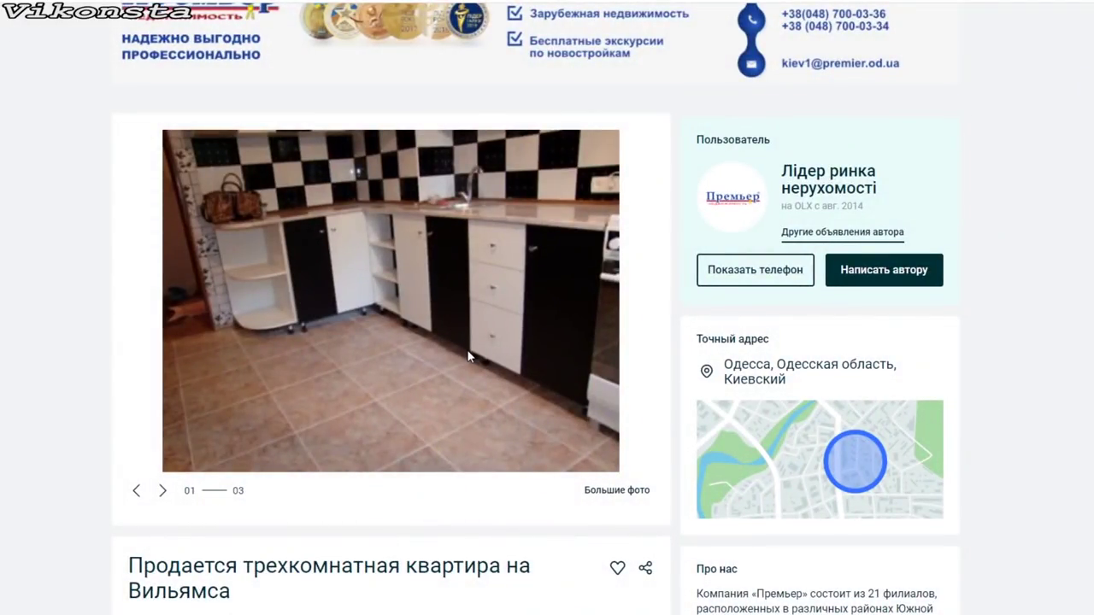
# - Return to the Odessa results, look through further offers and open the listing "Трехкомнатная в крепком доме на Канатной Q"
pyautogui.scroll(-4, 481, 352)
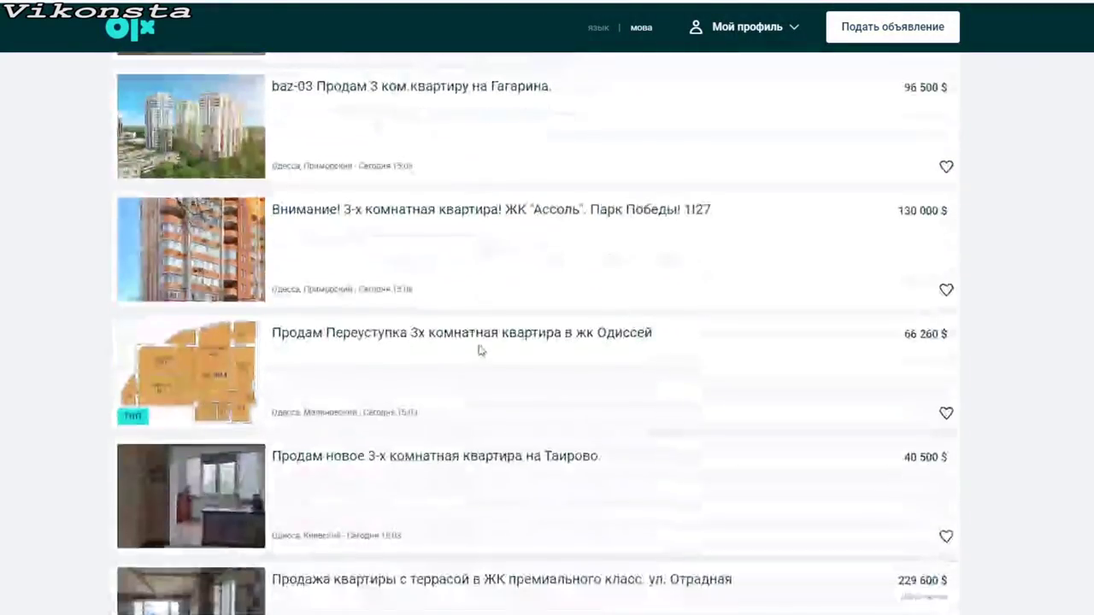
pyautogui.scroll(-5, 481, 340)
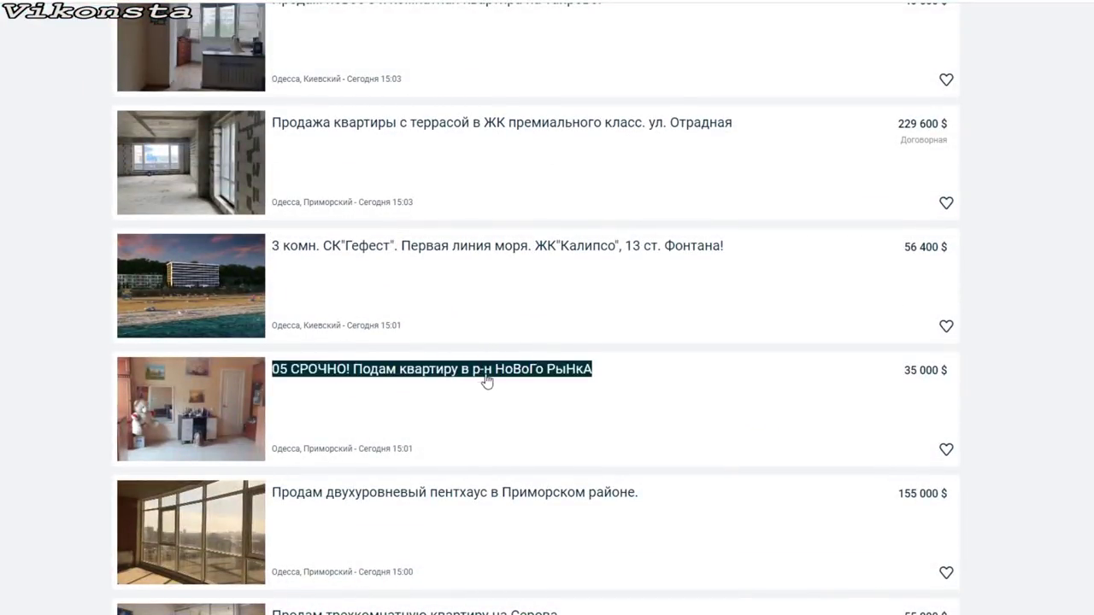
pyautogui.scroll(-3, 487, 372)
pyautogui.scroll(-3, 419, 402)
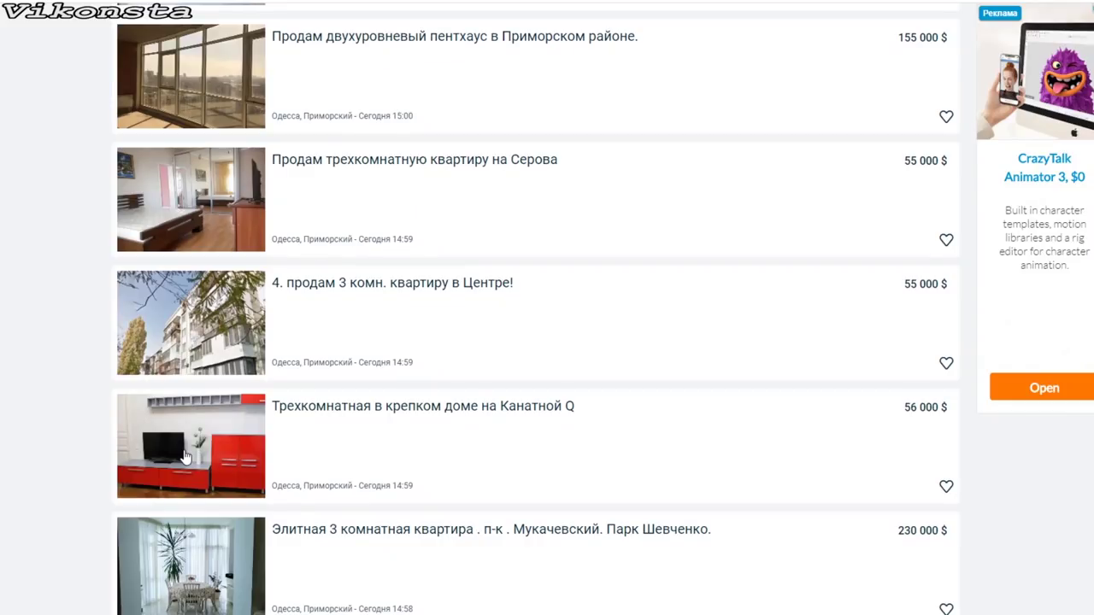
pyautogui.click(254, 455)
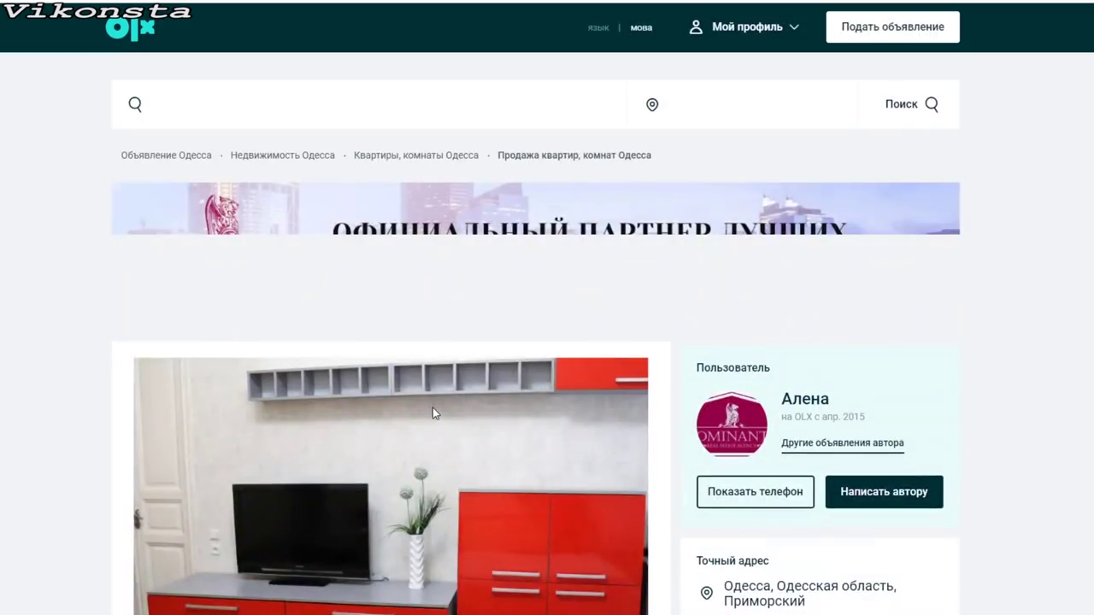
# - Look through all the enlarged photos of the Канатная apartment, including its floor plan, and close the photo viewer
pyautogui.scroll(-3, 434, 409)
pyautogui.click(429, 293)
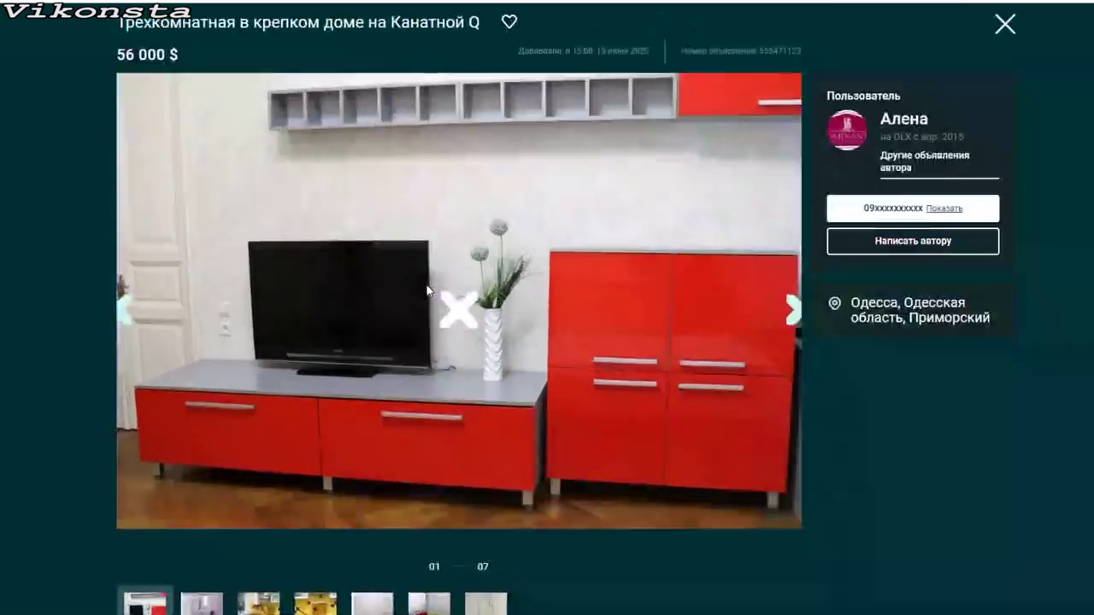
pyautogui.click(791, 316)
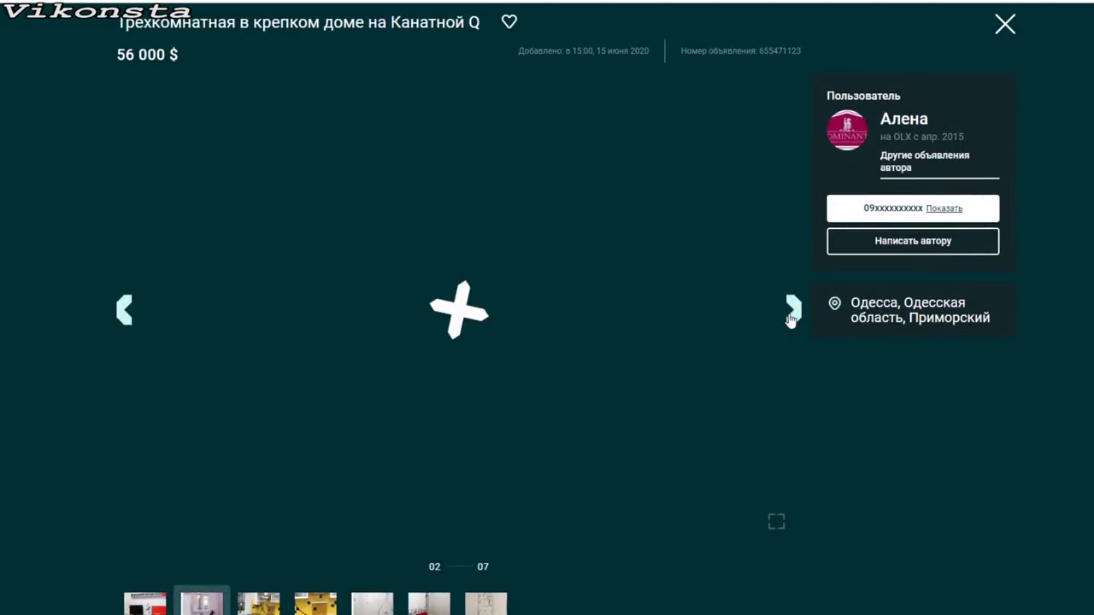
pyautogui.click(792, 312)
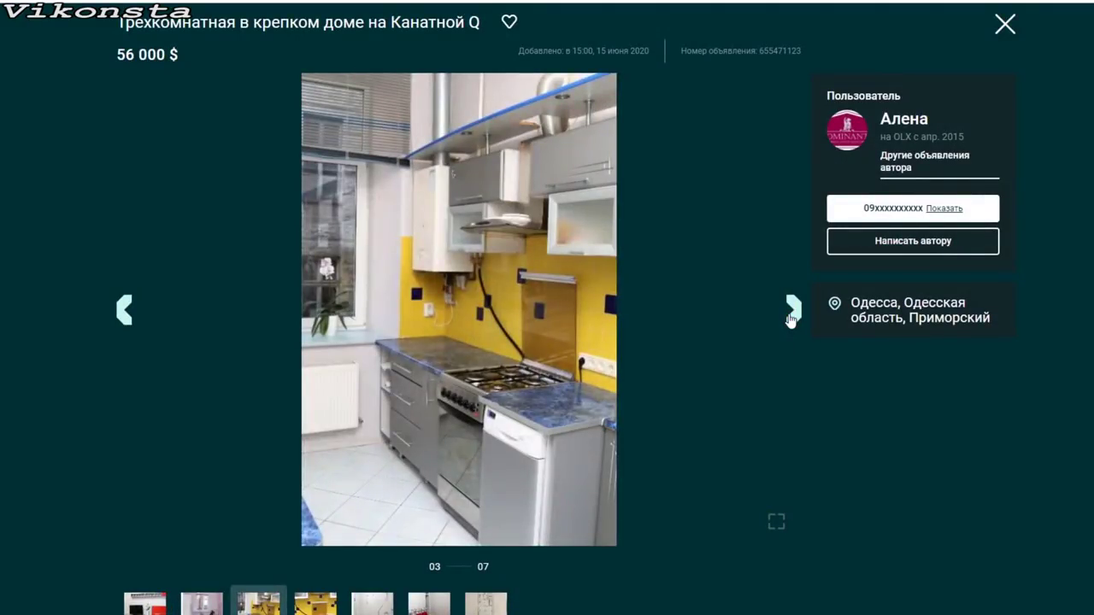
pyautogui.click(791, 316)
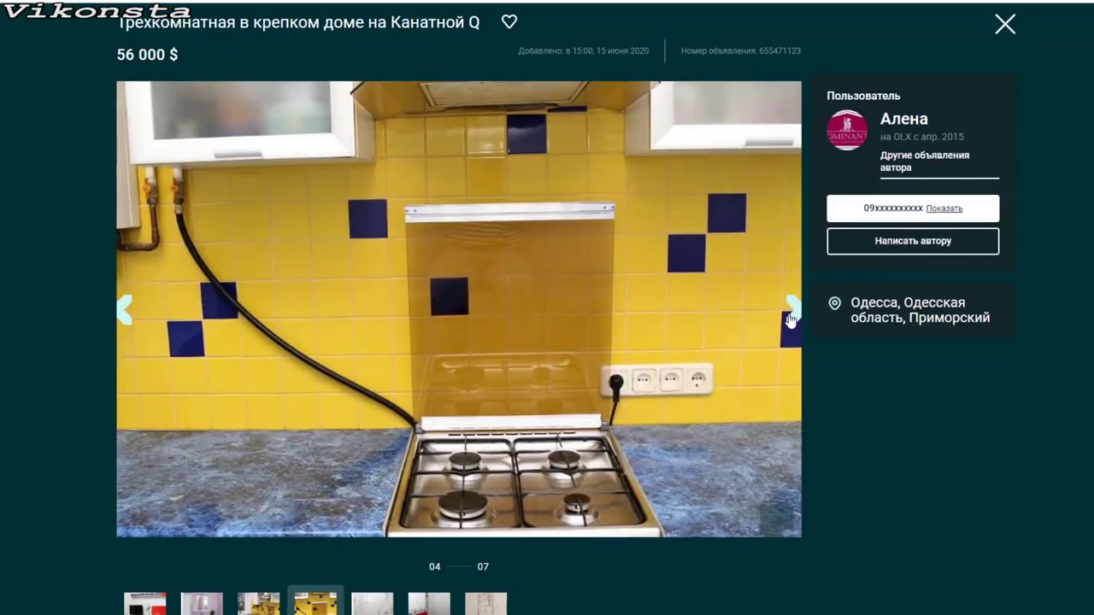
pyautogui.click(791, 316)
pyautogui.click(791, 317)
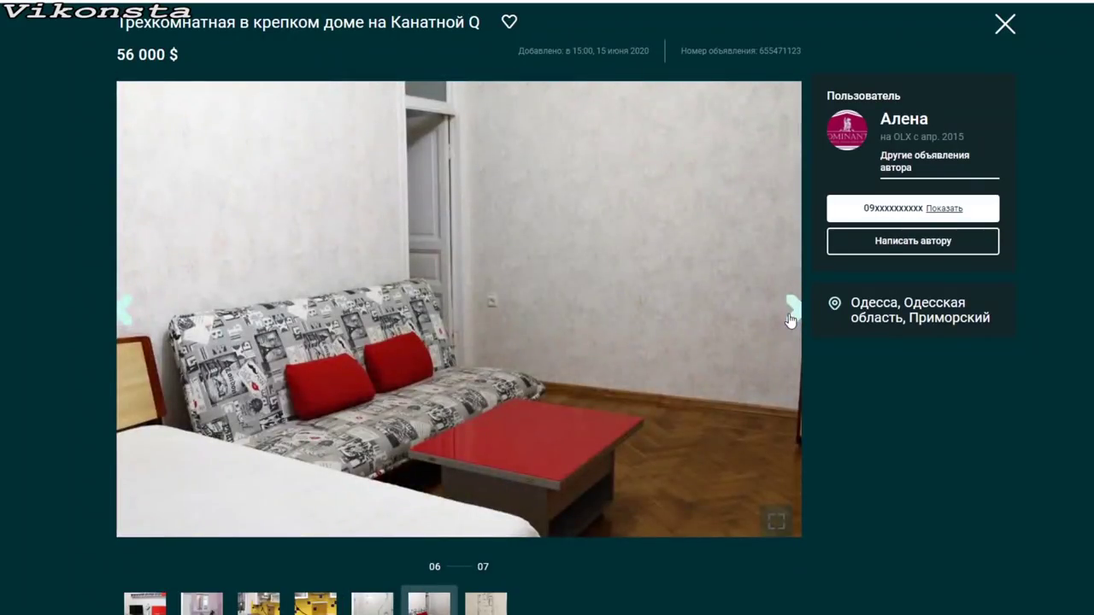
pyautogui.click(792, 317)
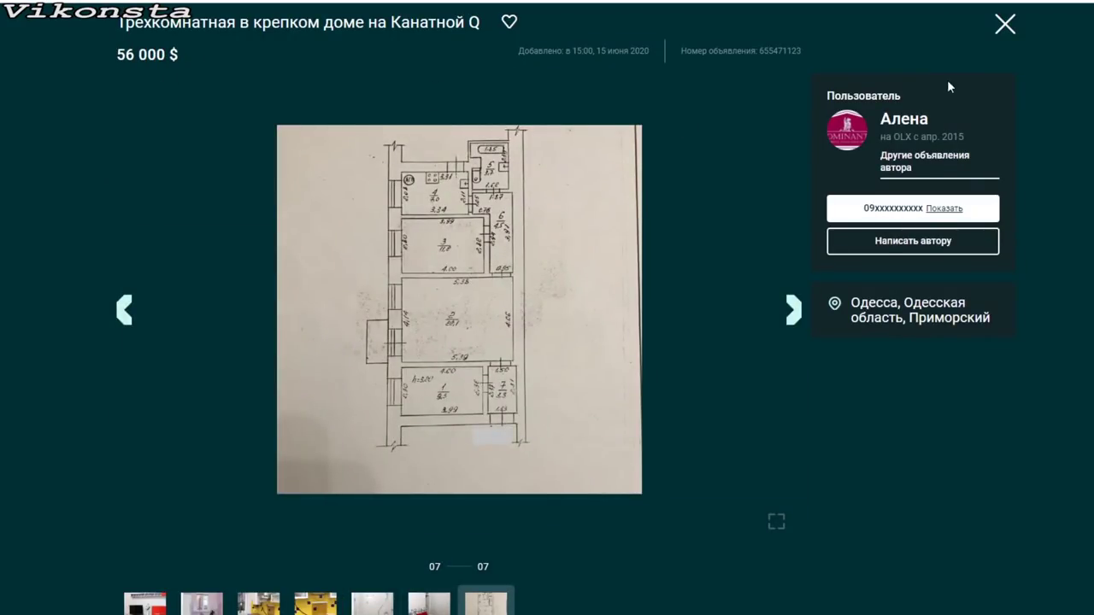
pyautogui.click(1003, 29)
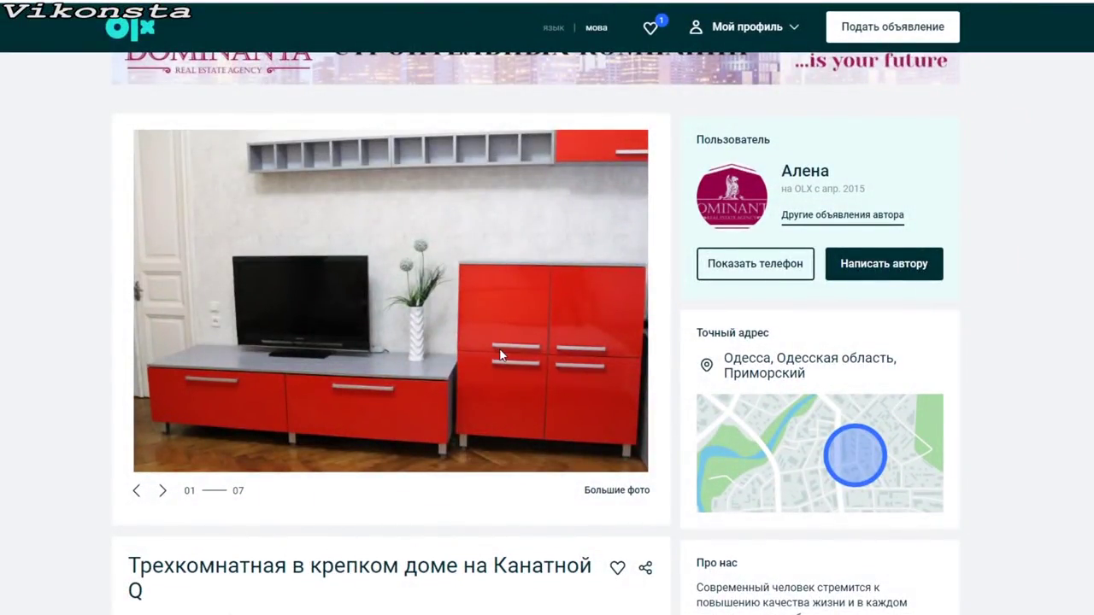
# - Return to the Odessa results, look through the remaining offers on the first page and open page 2
pyautogui.hotkey('alt', 'Left')
pyautogui.scroll(-3, 502, 355)
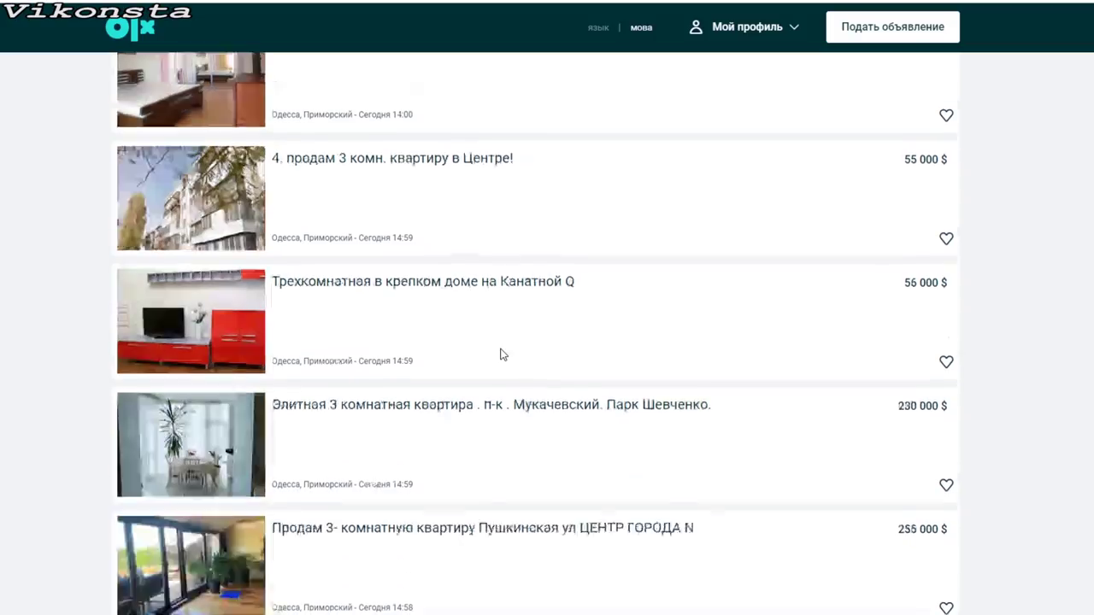
pyautogui.scroll(-3, 502, 355)
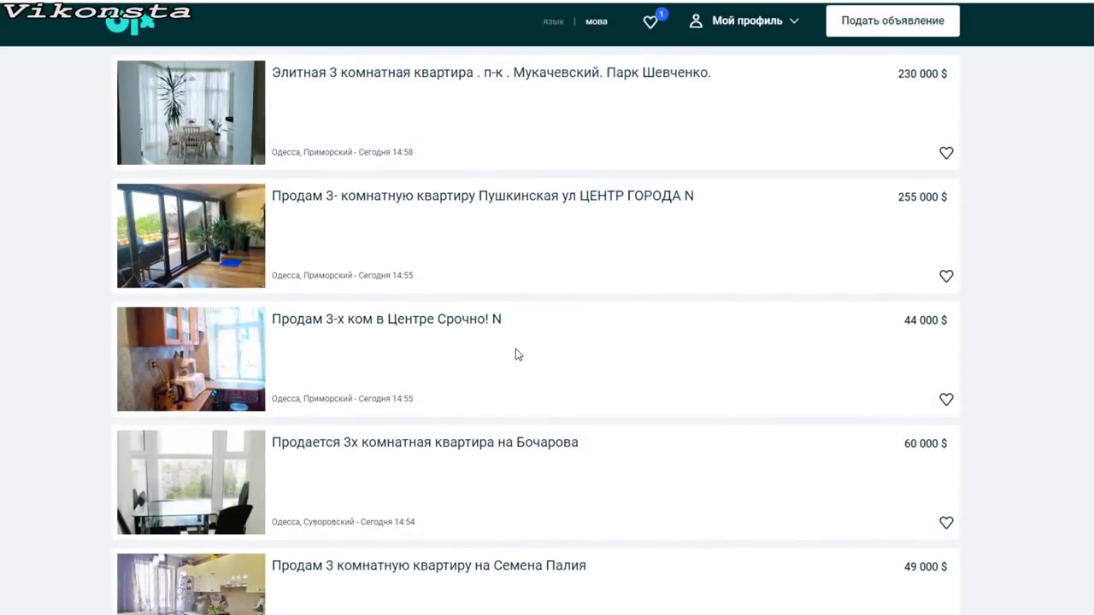
pyautogui.scroll(-3, 530, 357)
pyautogui.tripleClick(551, 340)
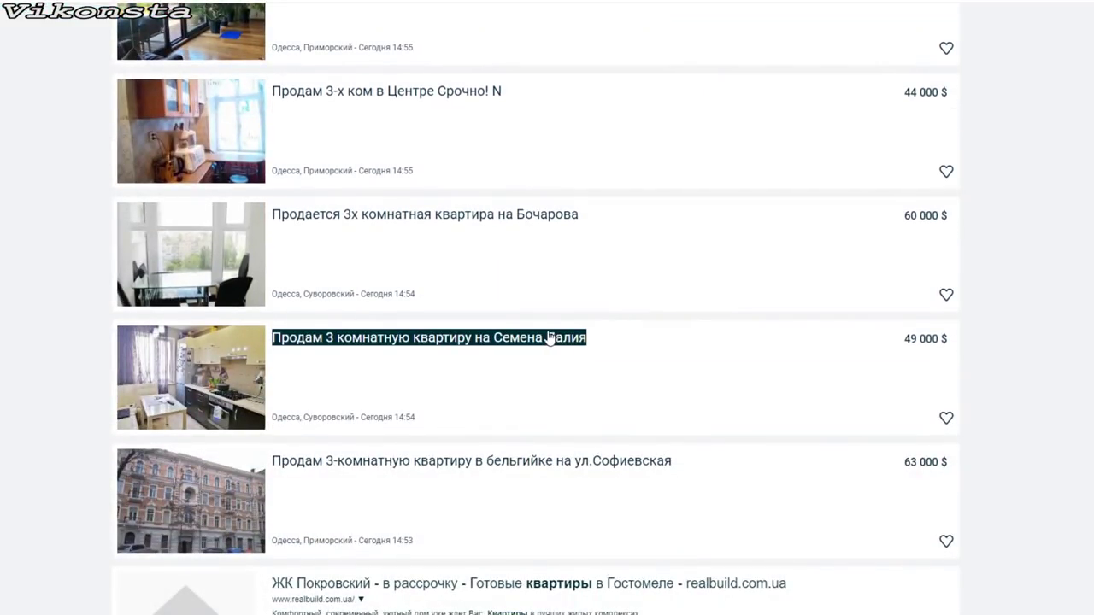
pyautogui.scroll(-3, 518, 354)
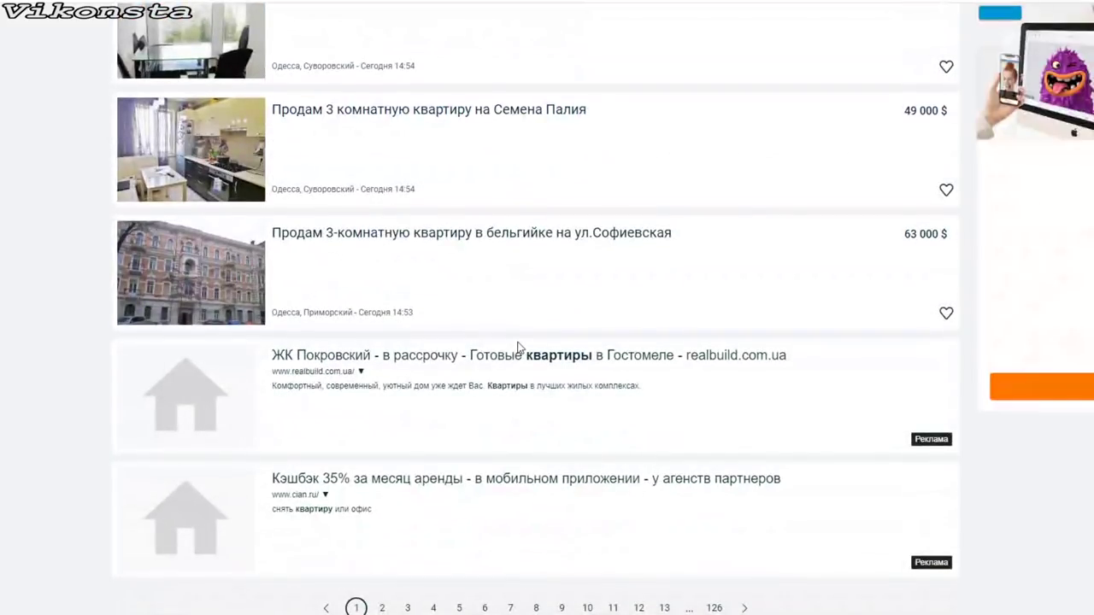
pyautogui.click(382, 608)
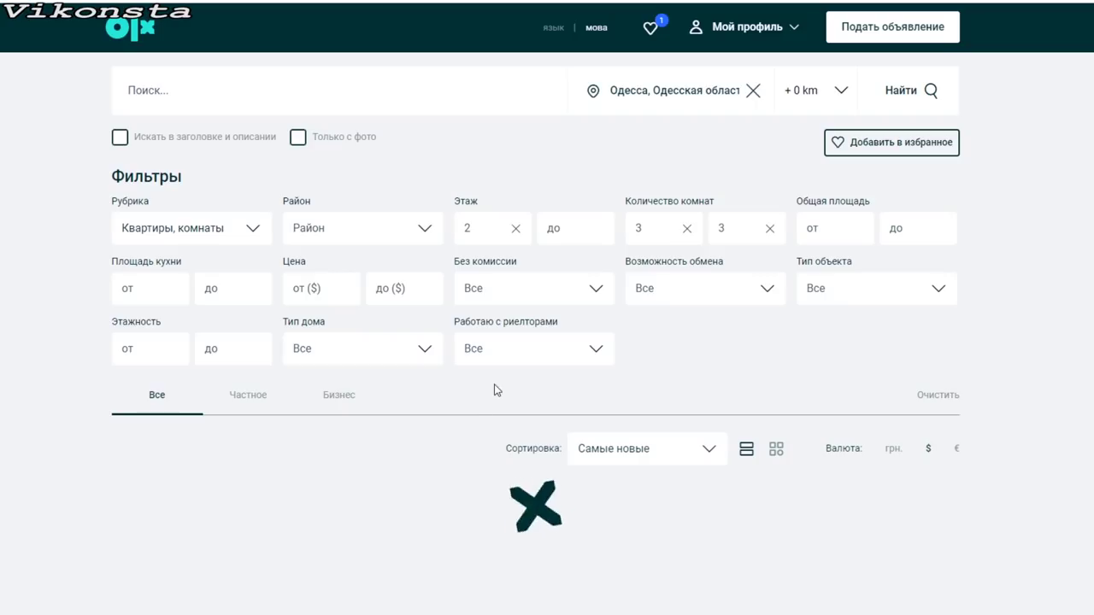
# - Look through the offers on page 2 and open the listing "Продам шикарную 3х комнатную квартиру с капитальным ремонтом"
pyautogui.scroll(-4, 495, 382)
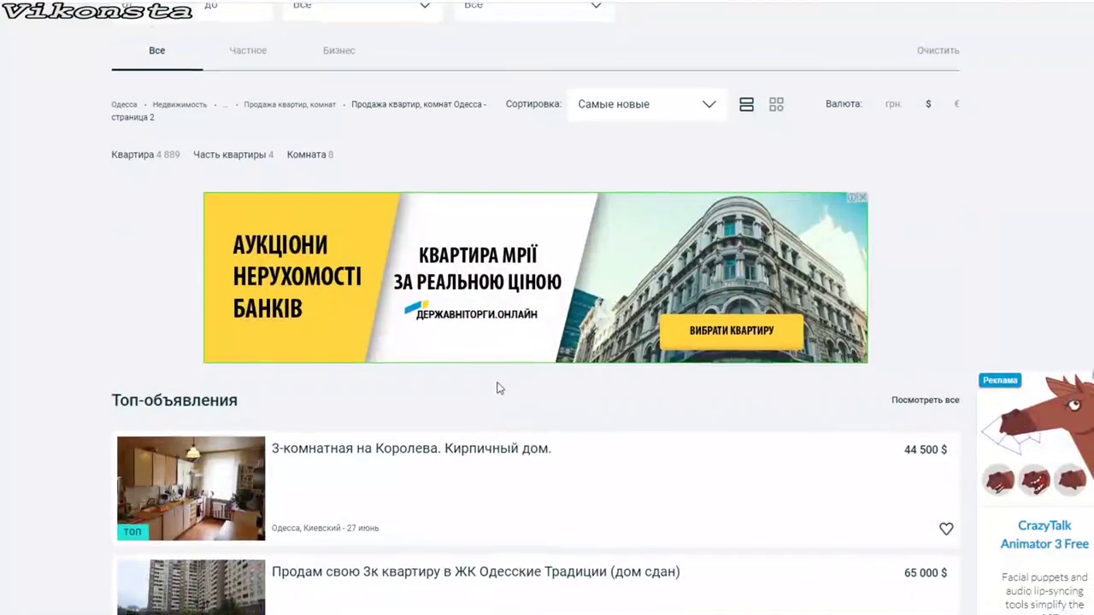
pyautogui.scroll(-7, 503, 381)
pyautogui.tripleClick(506, 376)
pyautogui.click(868, 371)
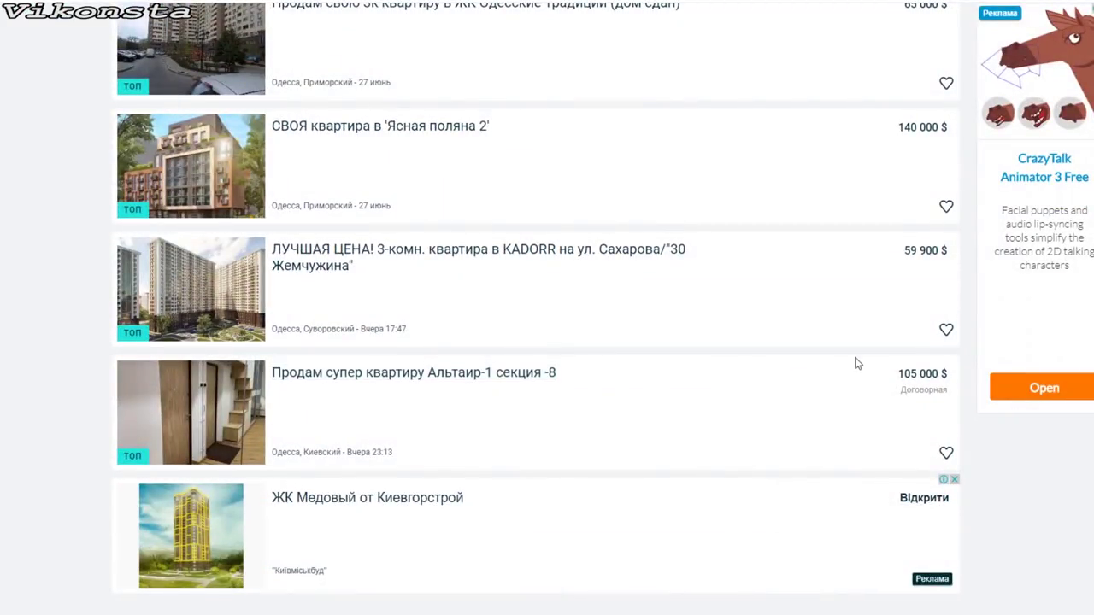
pyautogui.scroll(-4, 359, 291)
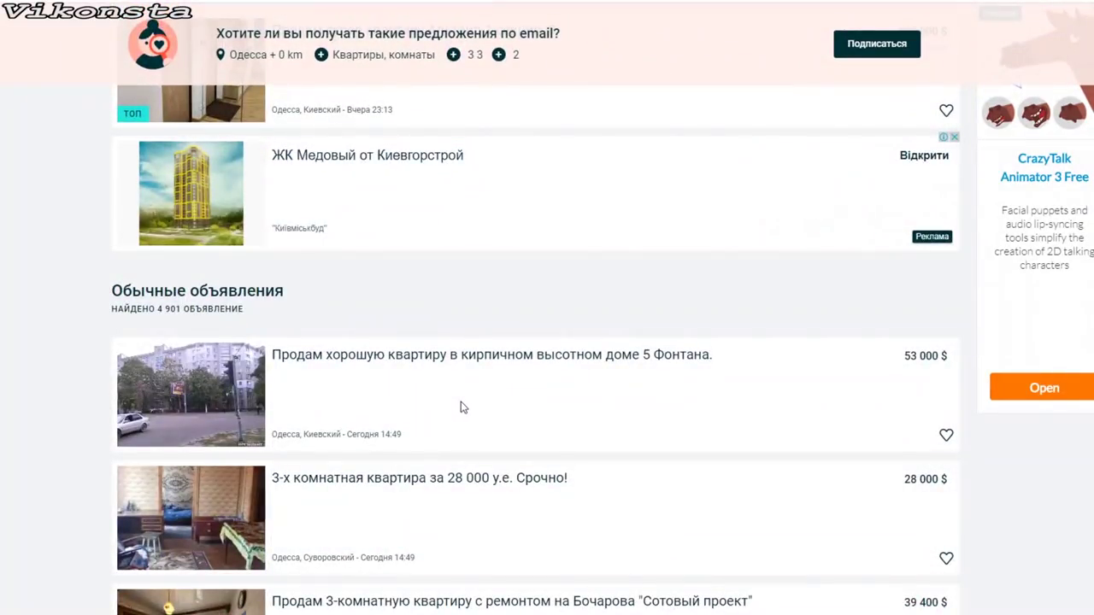
pyautogui.scroll(-3, 462, 404)
pyautogui.scroll(-1, 468, 404)
pyautogui.tripleClick(584, 391)
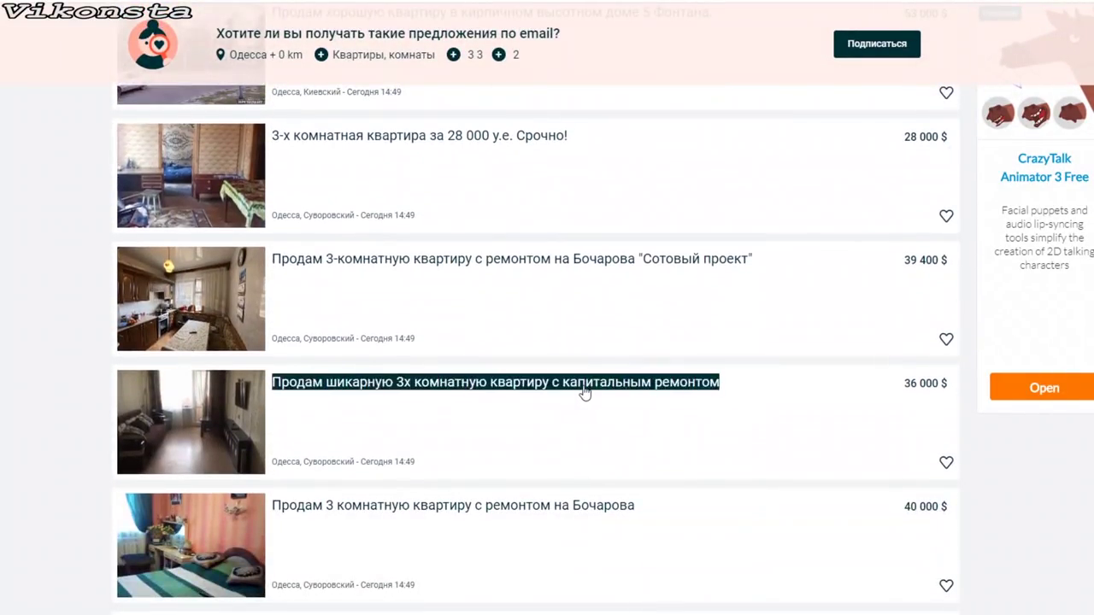
pyautogui.click(242, 410)
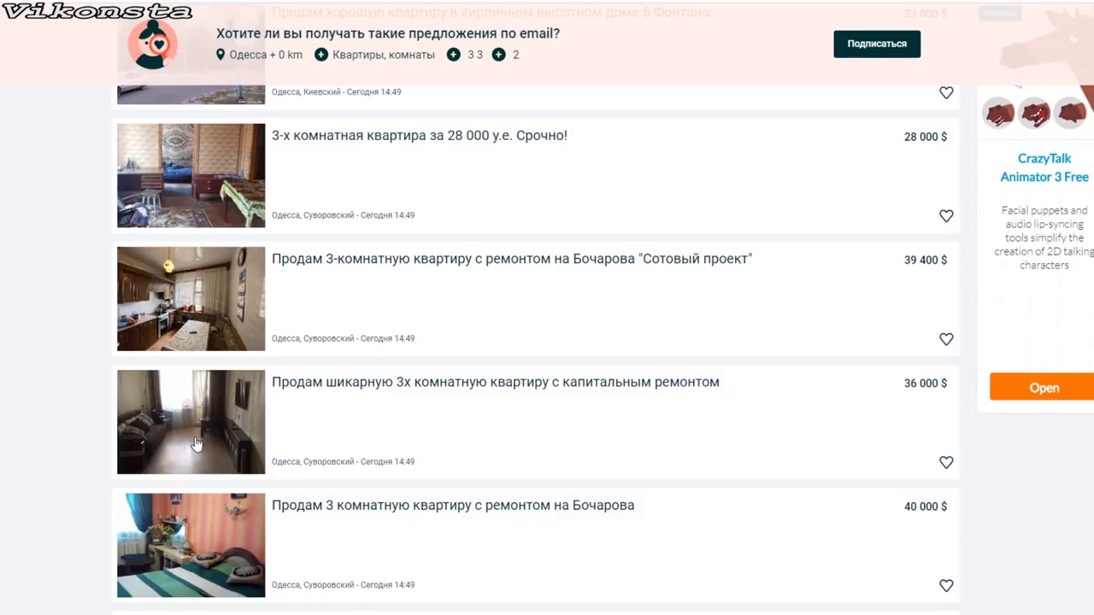
pyautogui.click(385, 399)
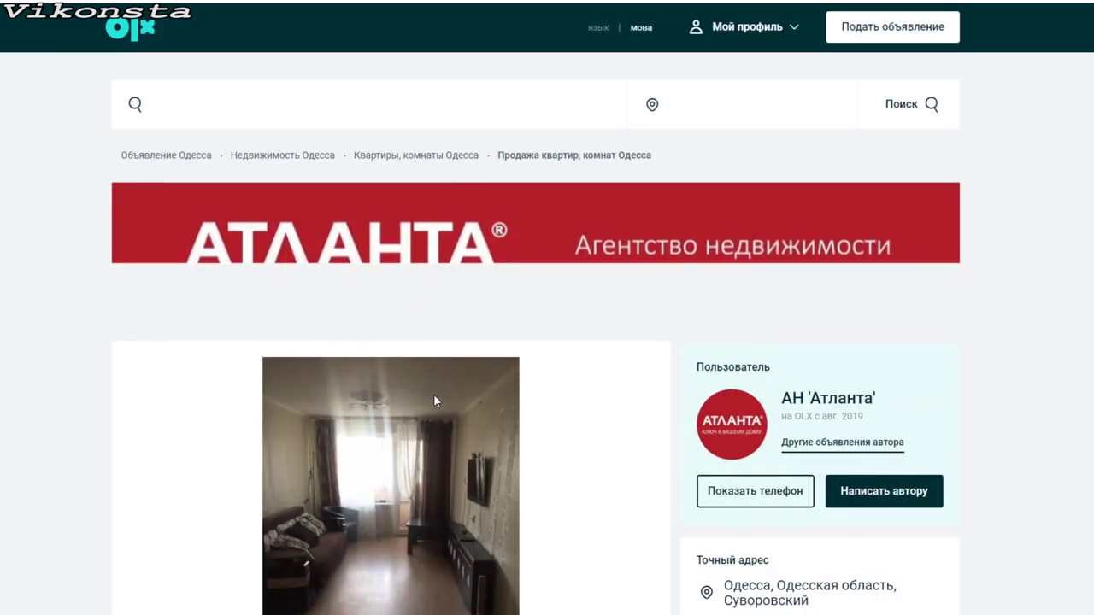
# - Look through the enlarged photos of the renovated apartment, close the photo viewer and check the listing's price
pyautogui.click(434, 394)
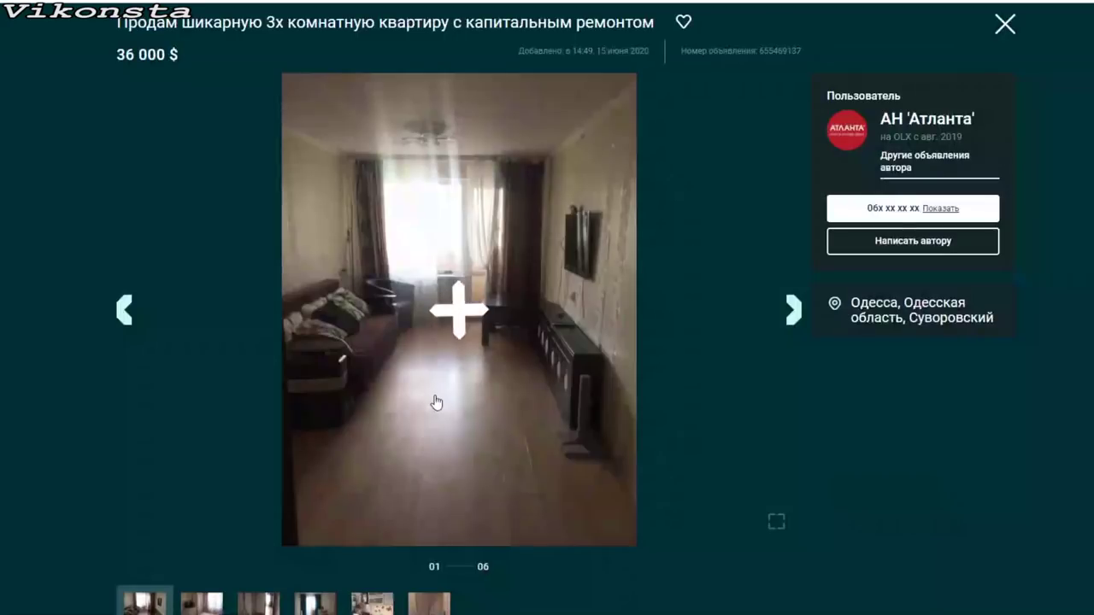
pyautogui.click(792, 313)
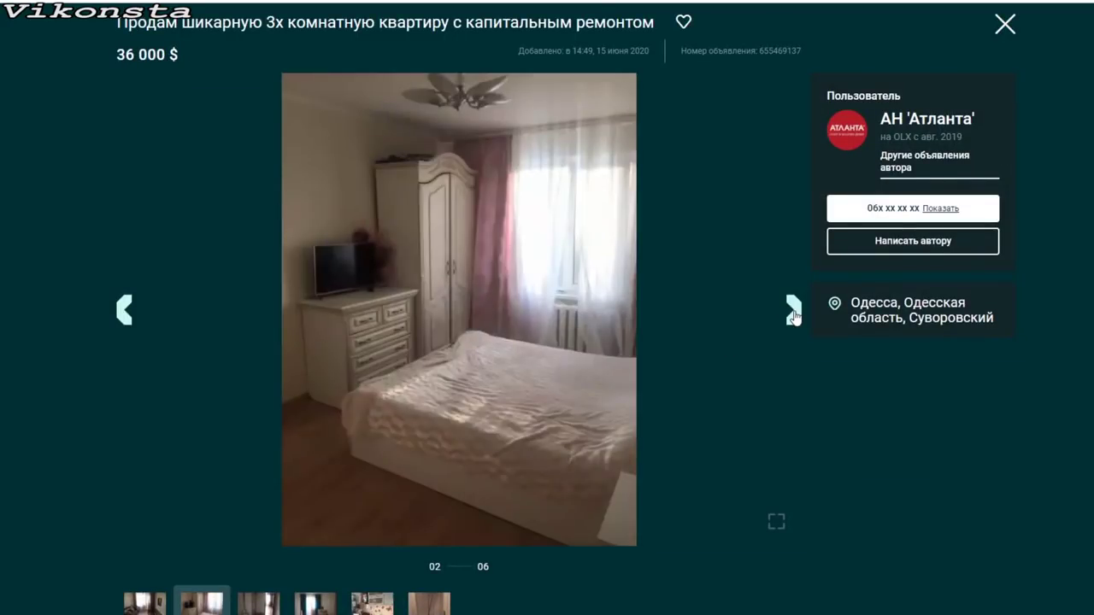
pyautogui.click(793, 313)
pyautogui.click(794, 313)
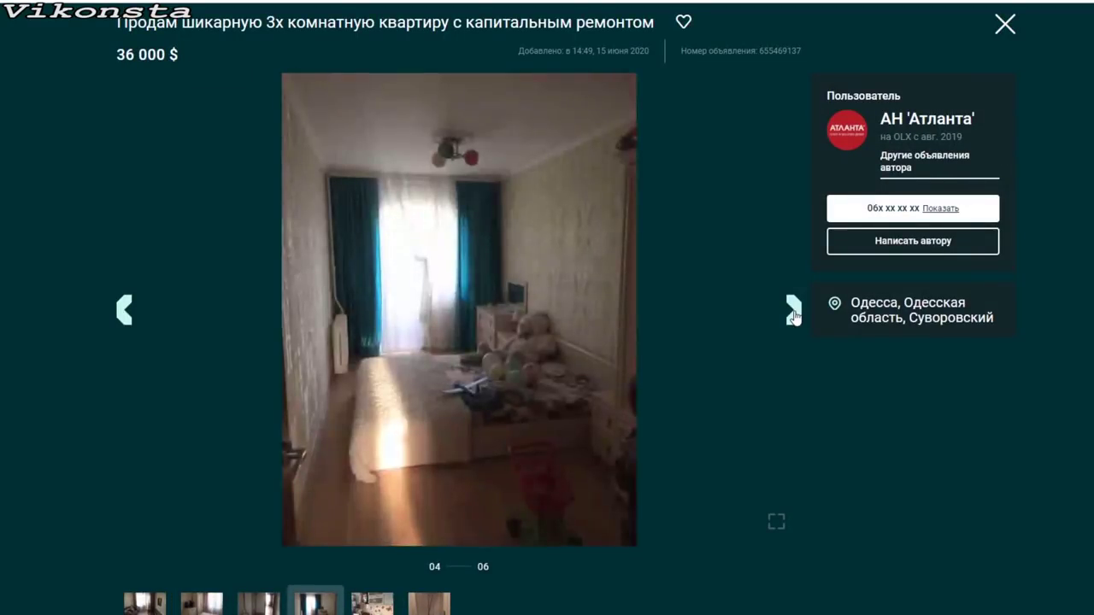
pyautogui.click(793, 313)
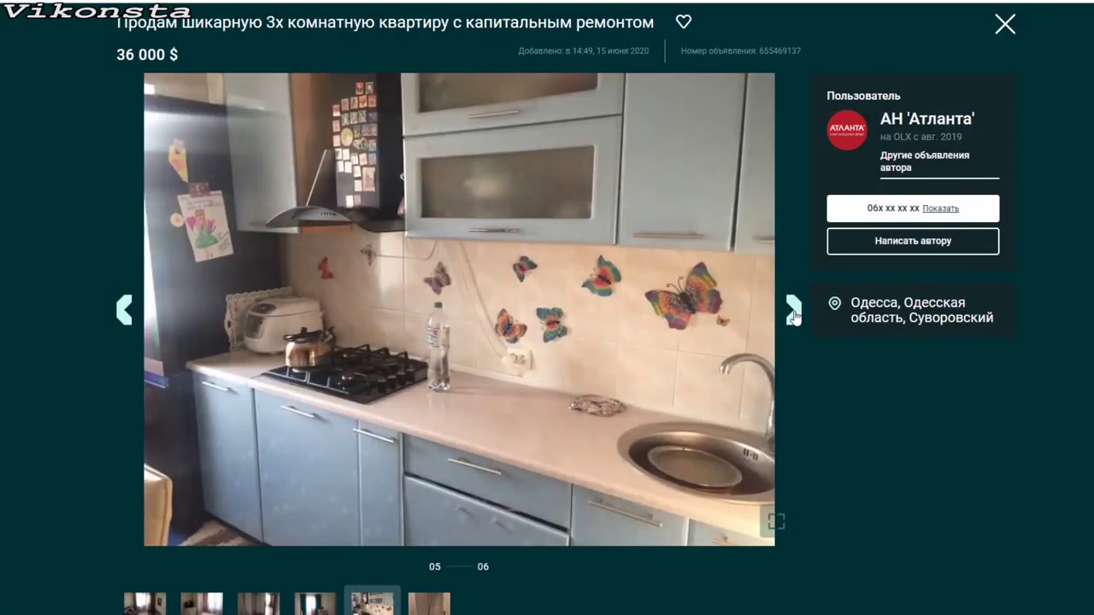
pyautogui.click(794, 313)
pyautogui.click(794, 314)
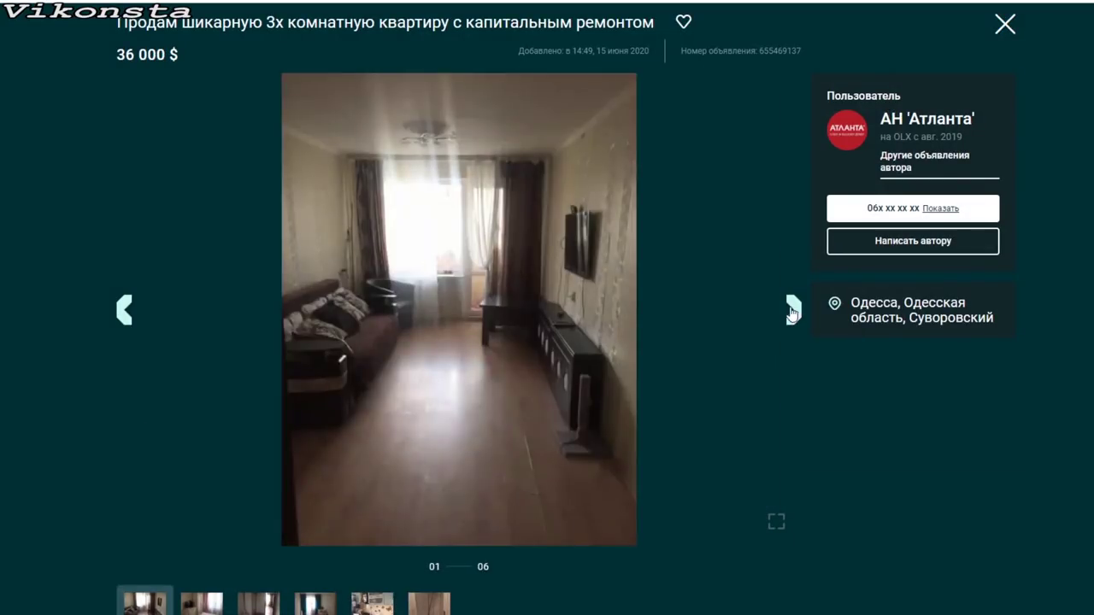
pyautogui.click(1005, 25)
pyautogui.scroll(-5, 513, 329)
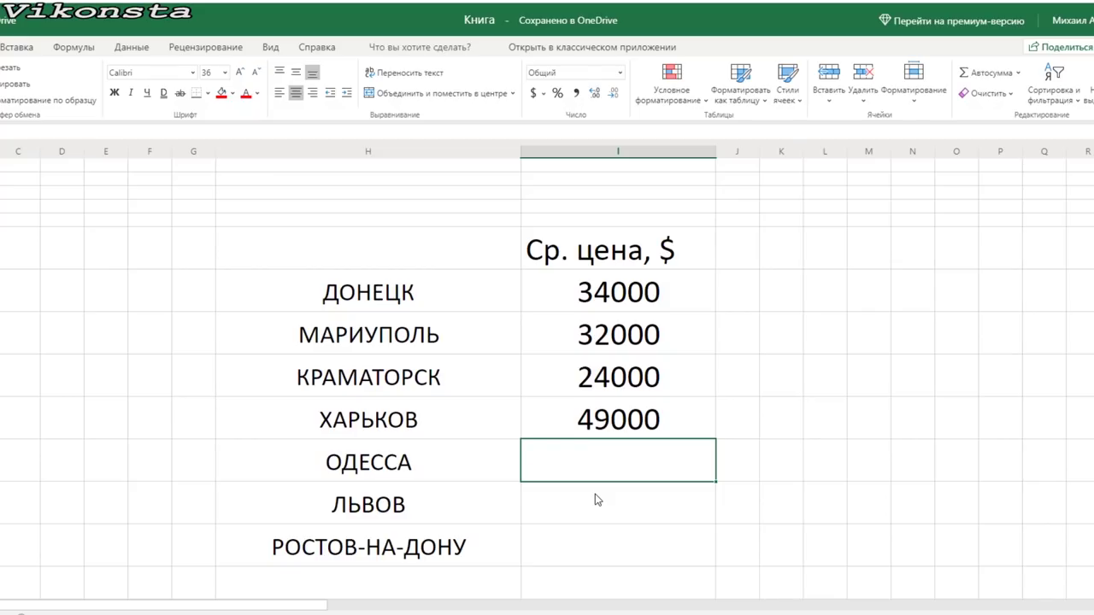
# - Enter 50000 as Одесса's average dollar price in the Excel table and compare it with the other cities' prices
pyautogui.write('50000')
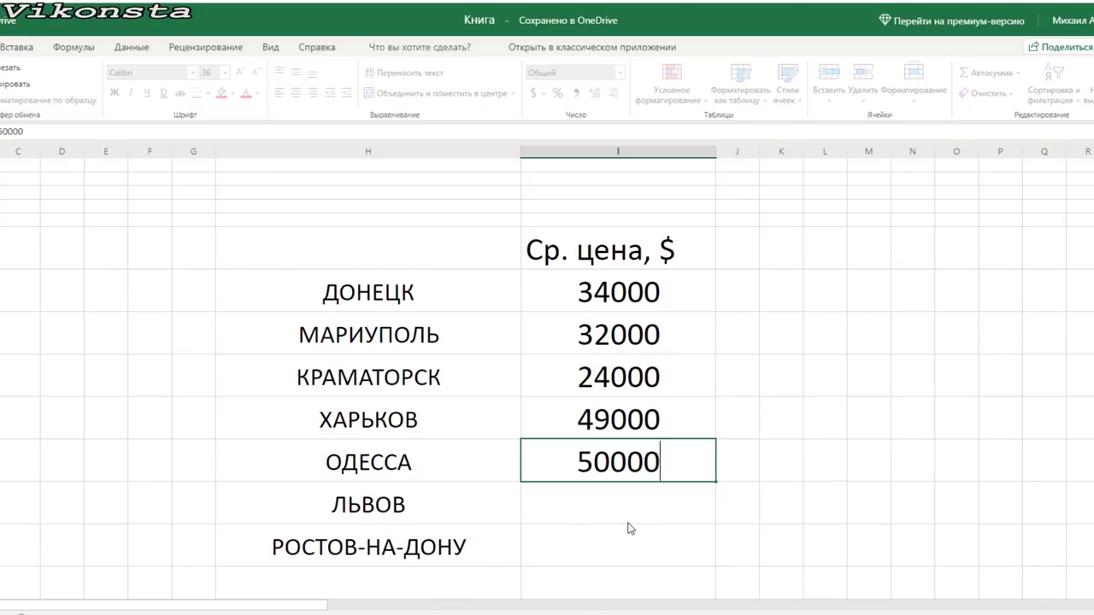
pyautogui.press('Return')
pyautogui.moveTo(609, 293); pyautogui.dragTo(615, 462)
pyautogui.click(615, 466)
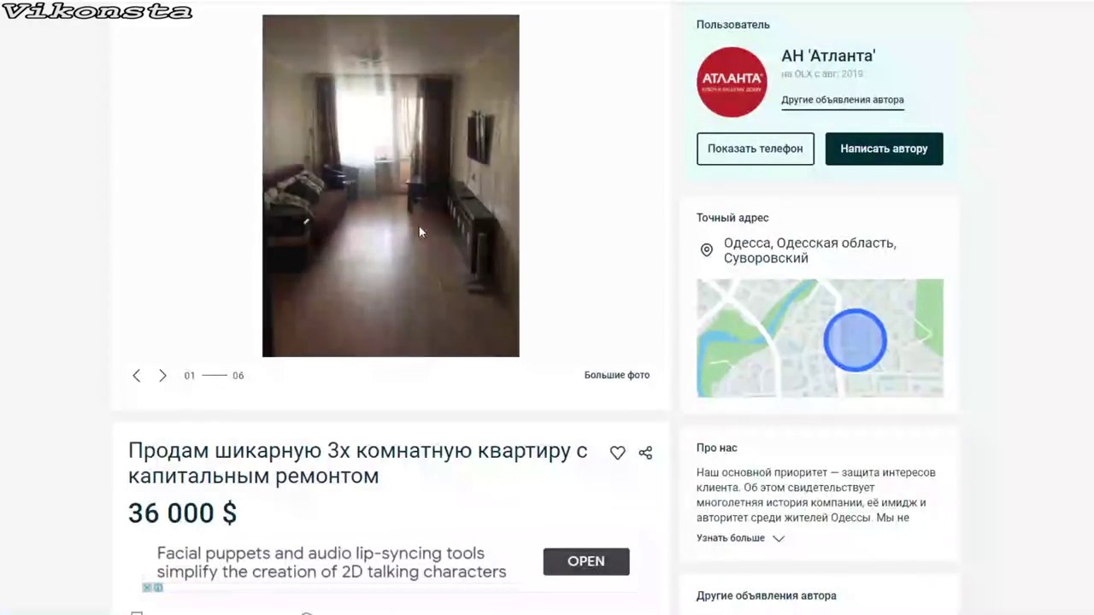
# - Switch back to OLX, change the search location to Львов, Львовская область, and run the search
pyautogui.scroll(5, 419, 225)
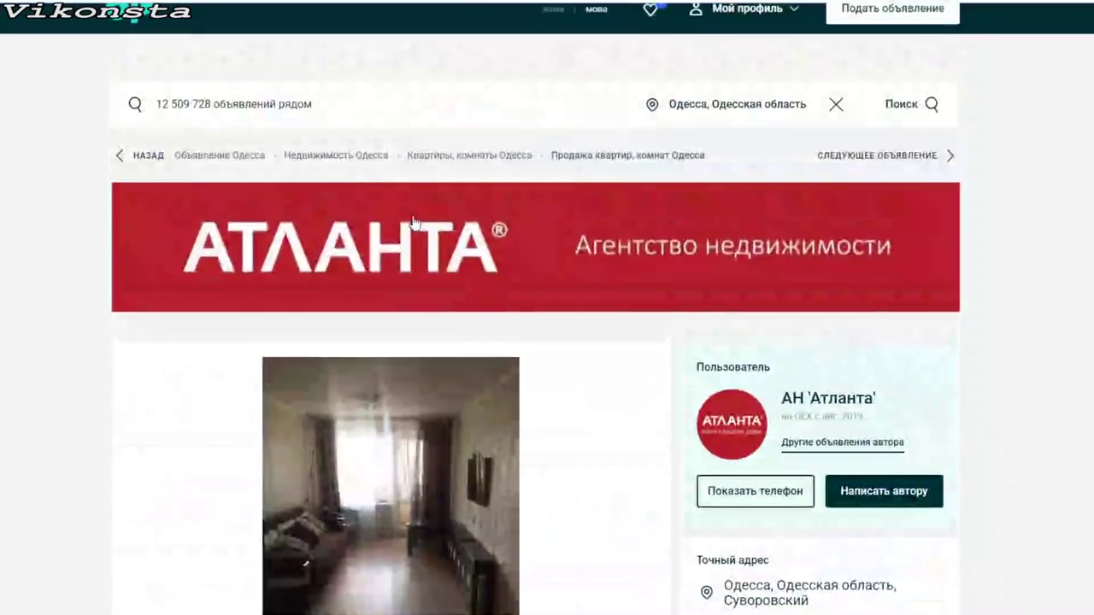
pyautogui.click(837, 104)
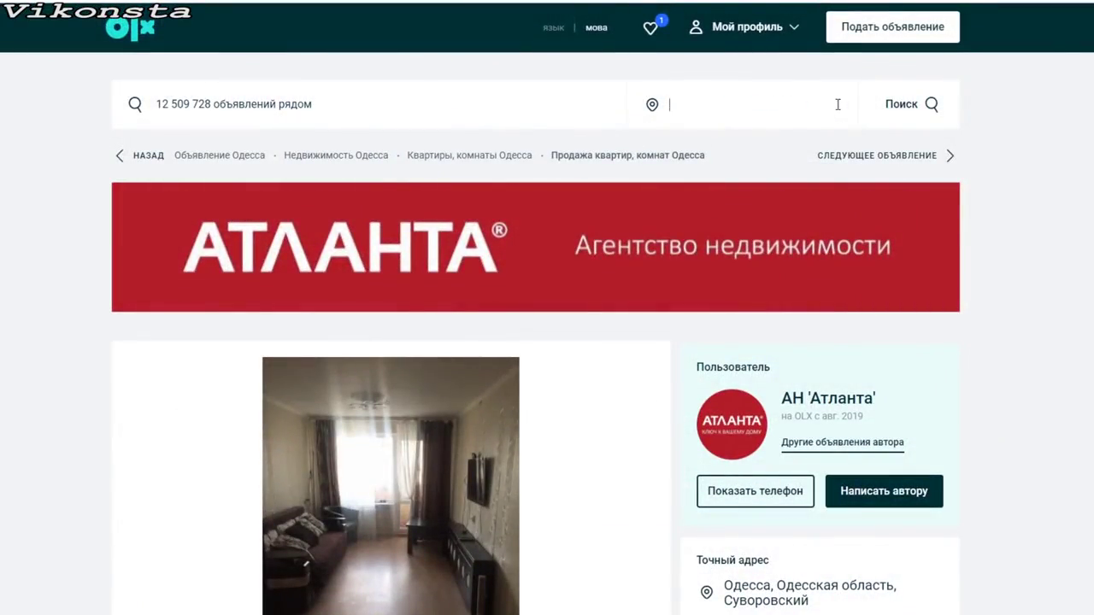
pyautogui.click(701, 108)
pyautogui.click(382, 298)
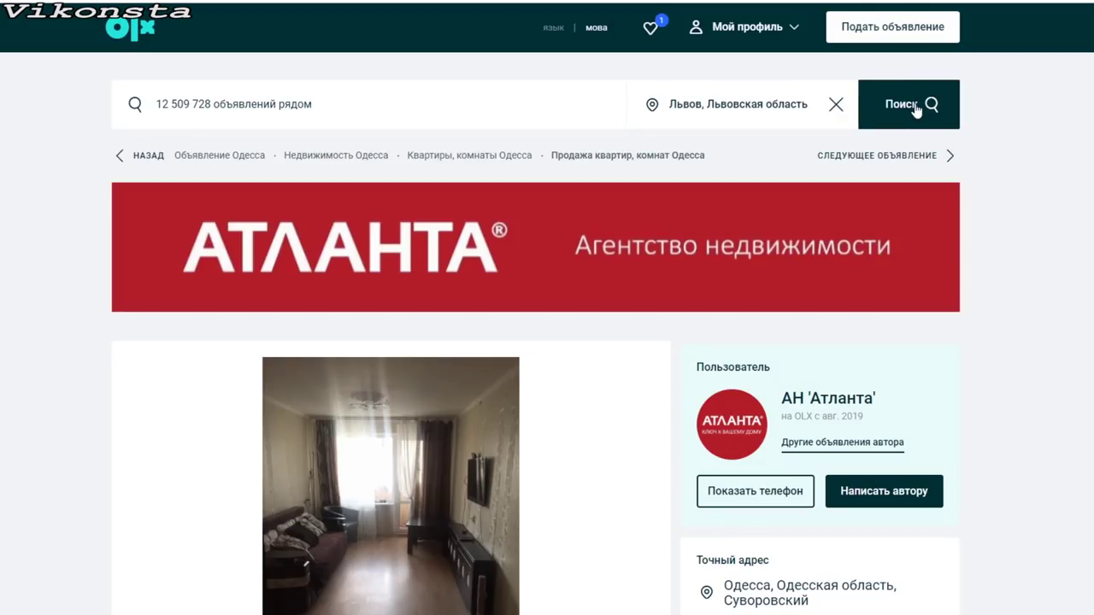
pyautogui.click(915, 107)
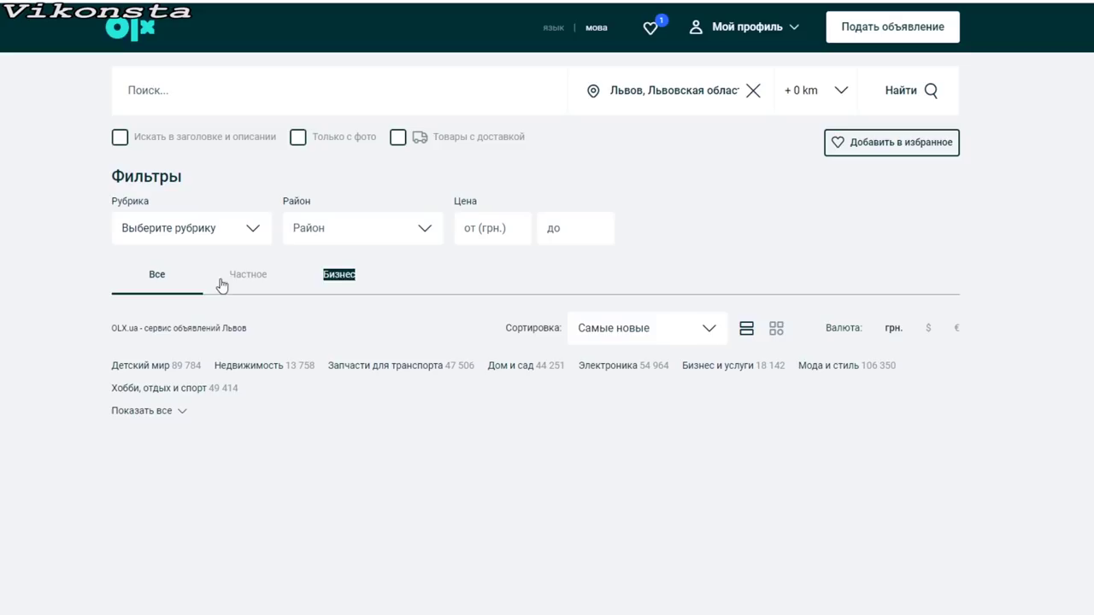
# - Narrow the Львов listings to Недвижимость > Квартиры, комнаты > Продажа квартир, комнат and show prices in dollars
pyautogui.click(223, 239)
pyautogui.moveTo(172, 313)
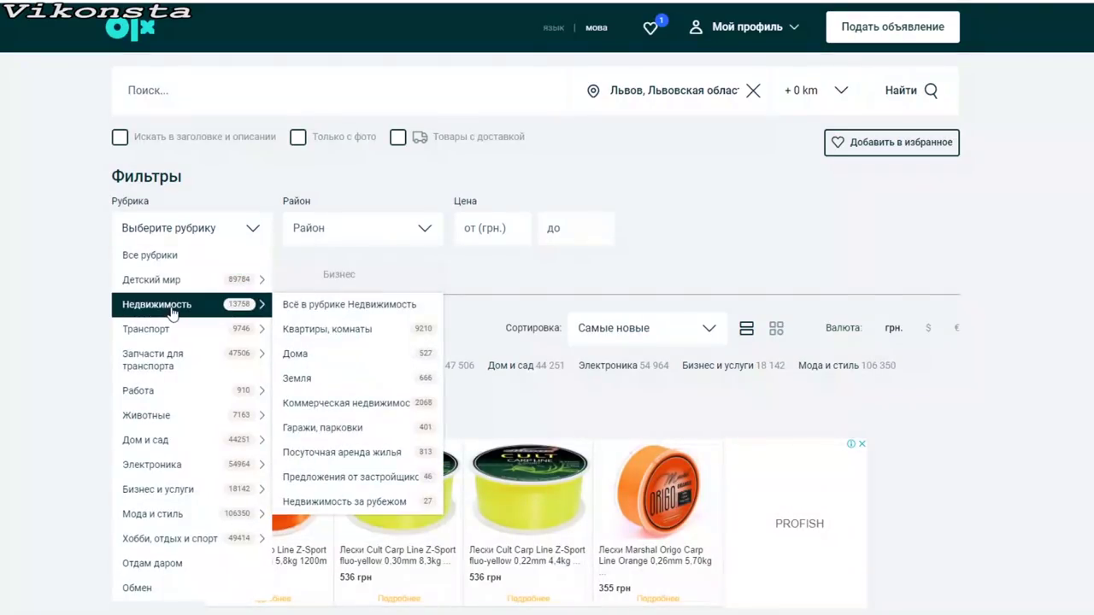
pyautogui.click(346, 332)
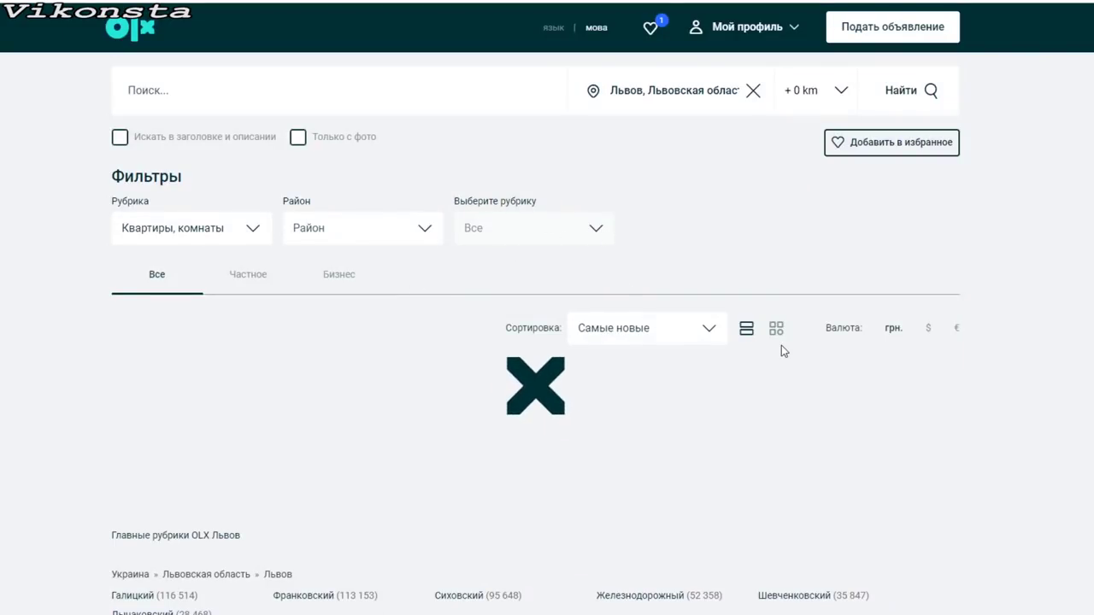
pyautogui.click(928, 328)
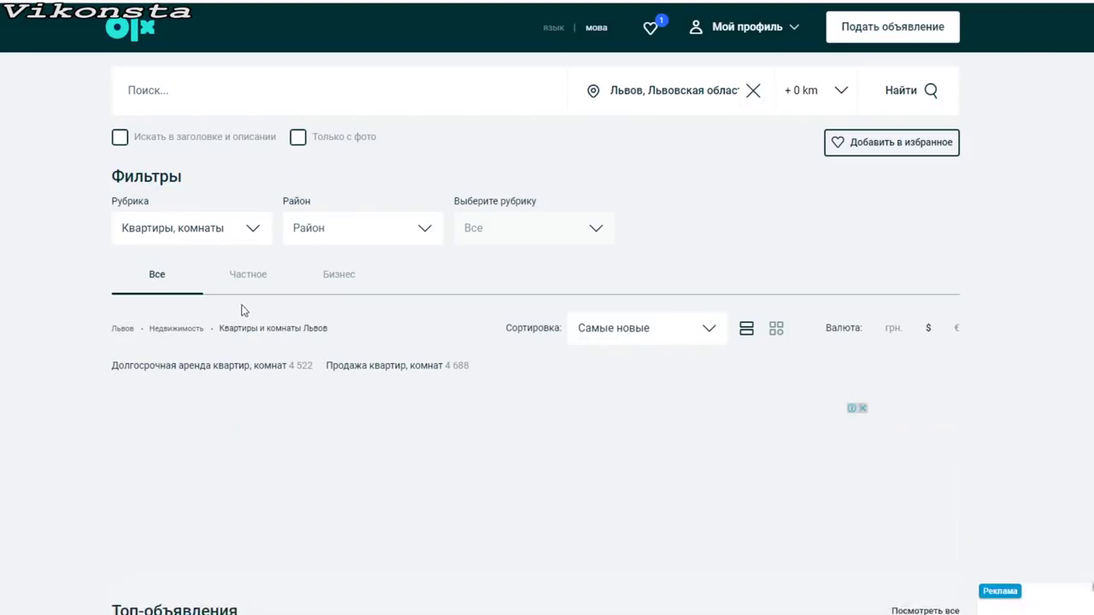
pyautogui.click(350, 366)
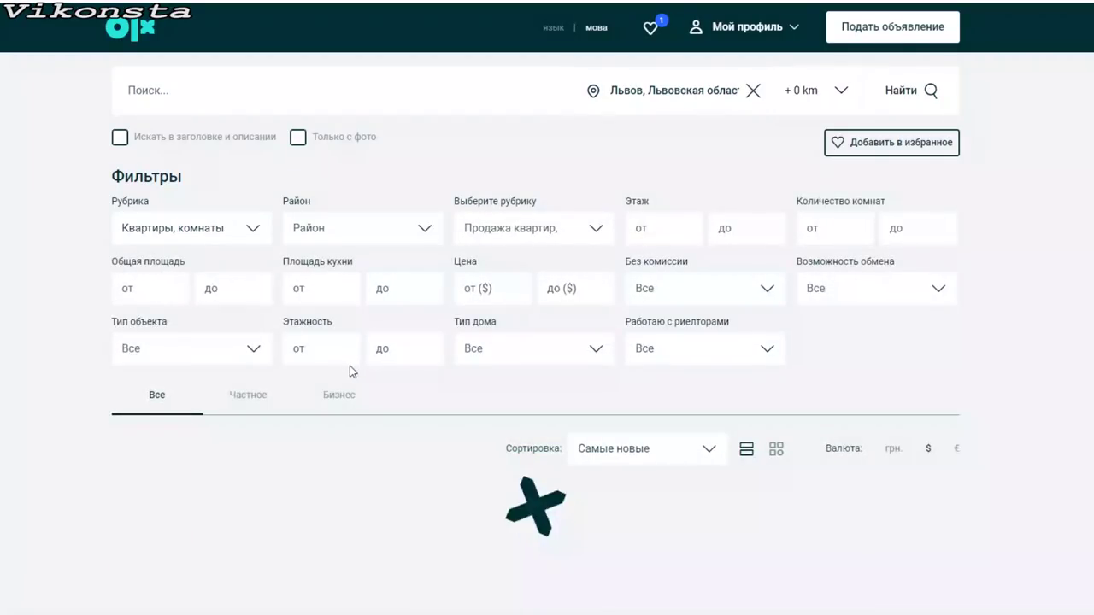
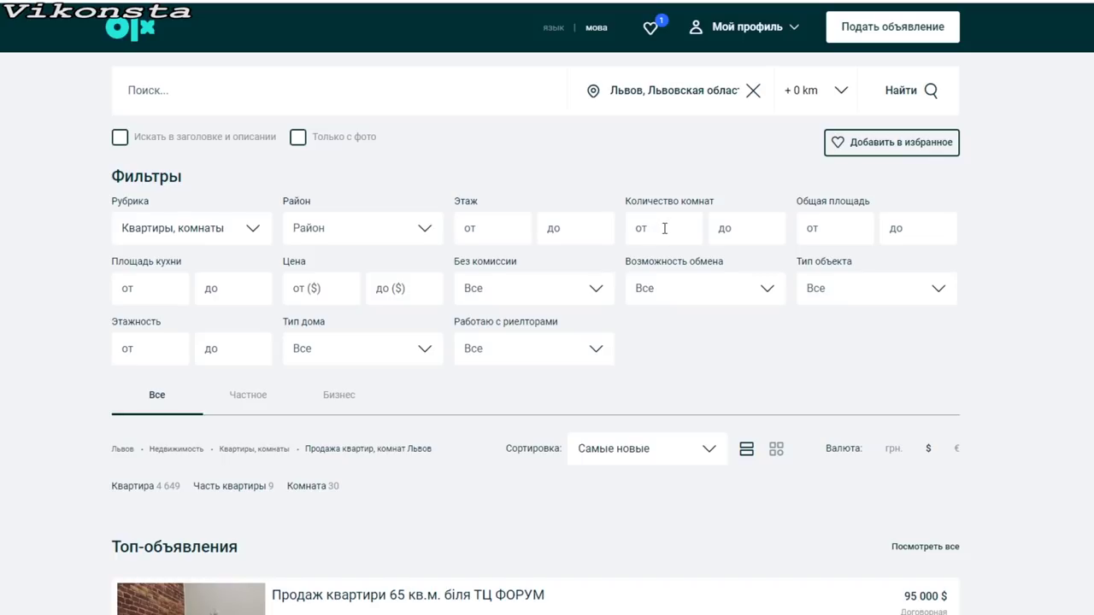
# - Filter the apartments to exactly 3 rooms (Количество комнат from 3 to 3) with the floor (Этаж) starting from 2
pyautogui.click(666, 229)
pyautogui.write('3')
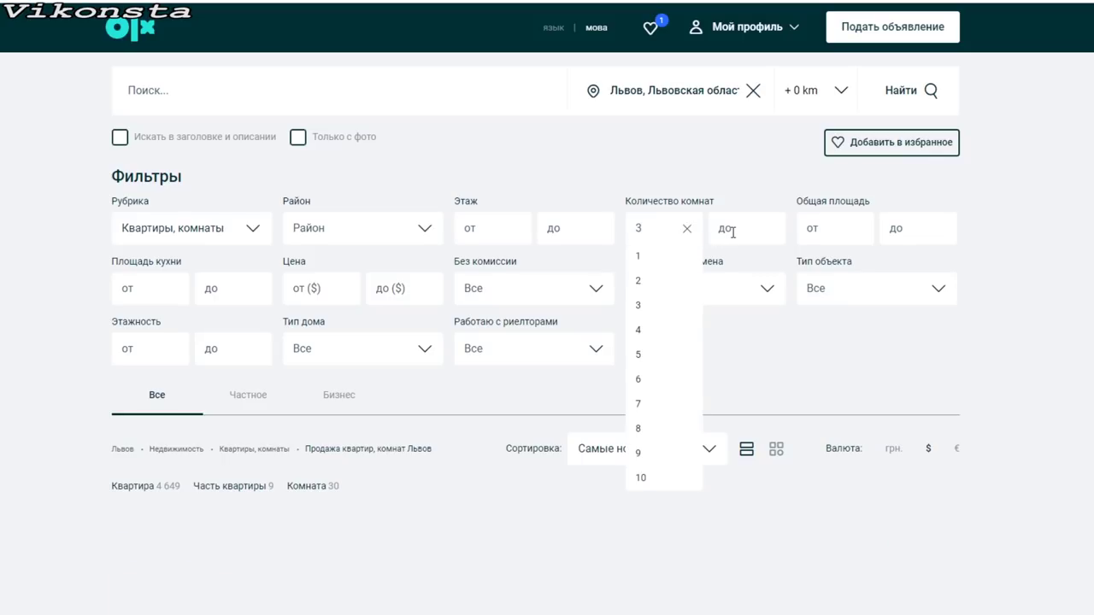
pyautogui.click(732, 229)
pyautogui.write('3')
pyautogui.click(477, 228)
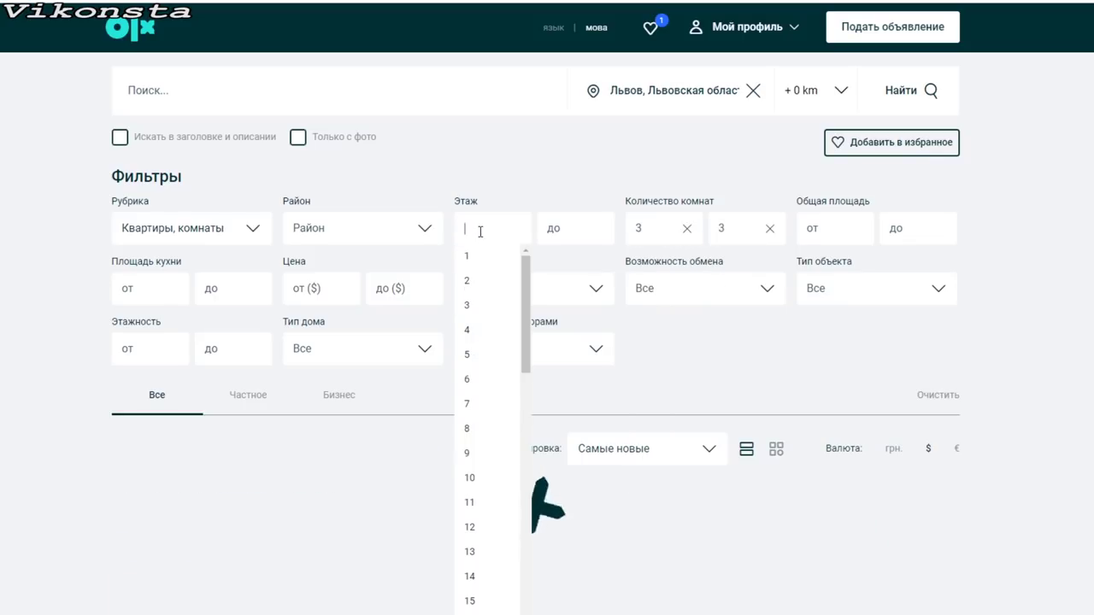
pyautogui.write('2')
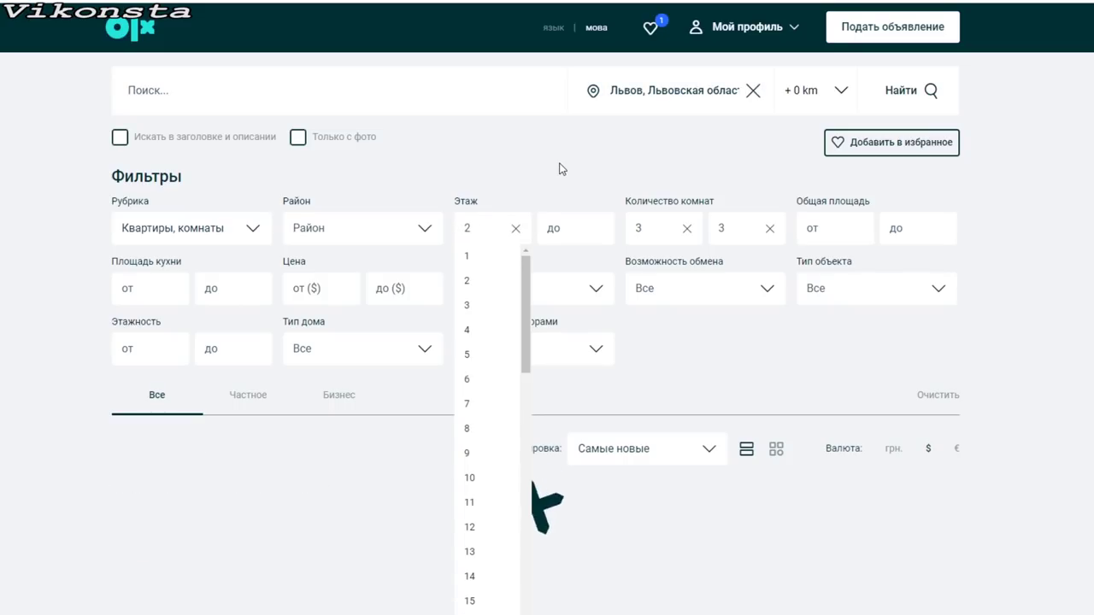
pyautogui.click(564, 169)
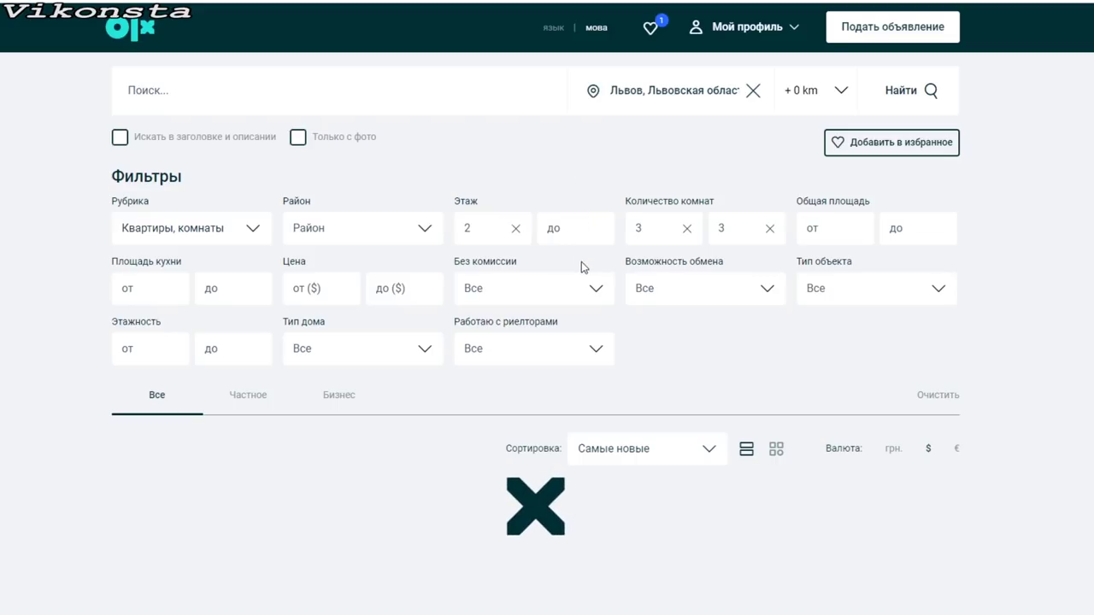
# - Open the top listing "Продаж кухня-вітальня та 2 ізольовані кімнати вул. Патона" and enlarge its photo
pyautogui.scroll(-4, 581, 264)
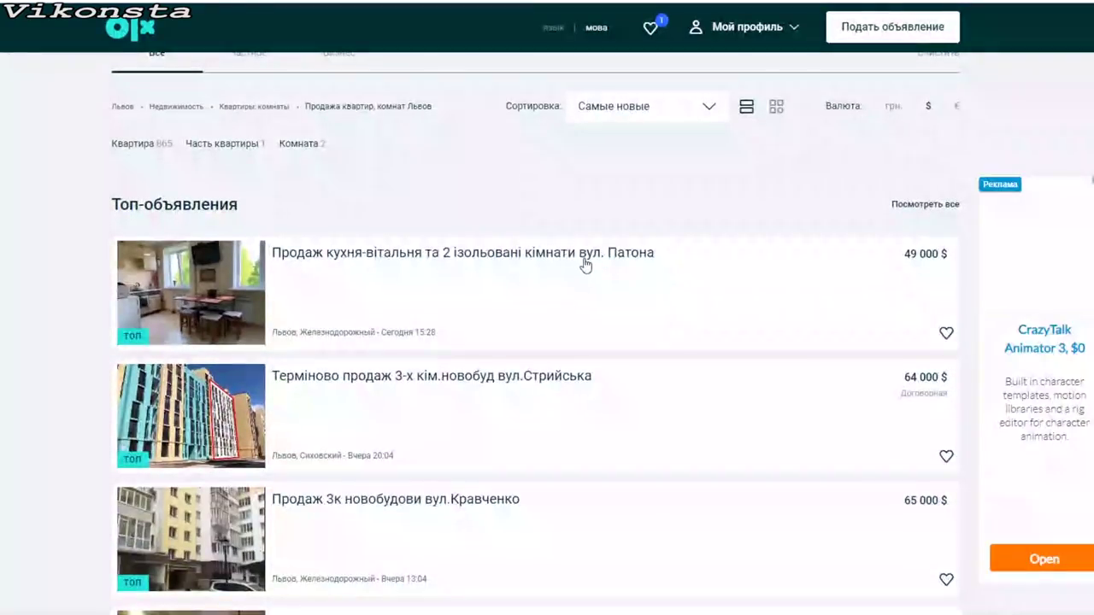
pyautogui.scroll(-1, 257, 342)
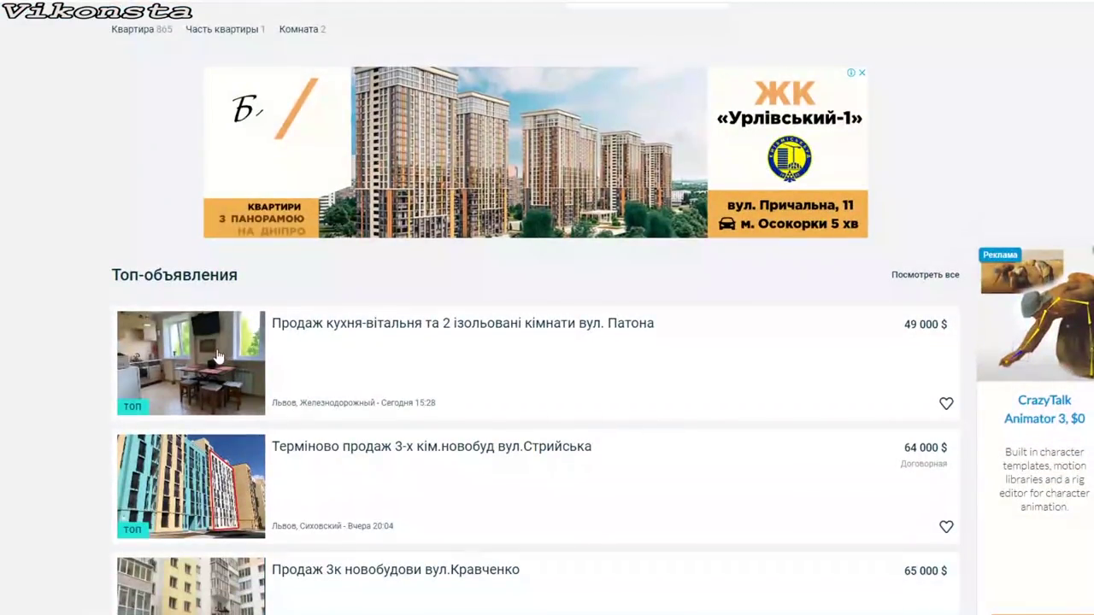
pyautogui.click(218, 356)
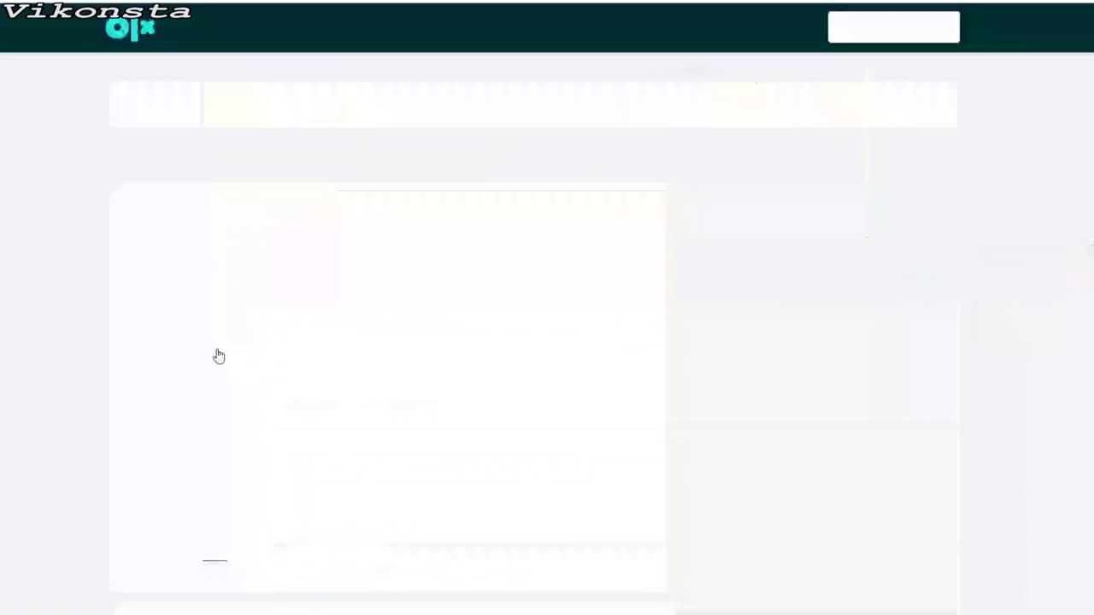
pyautogui.click(377, 373)
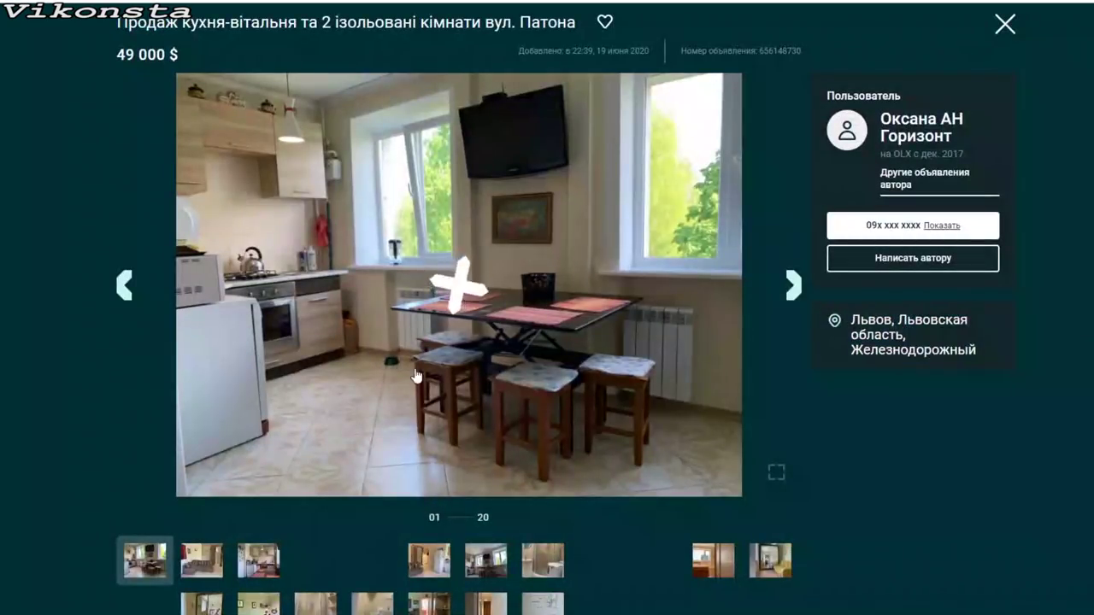
# - Look through all the enlarged photos of the вул. Патона apartment up to the floor plan, then close the photo viewer
pyautogui.click(794, 287)
pyautogui.click(794, 286)
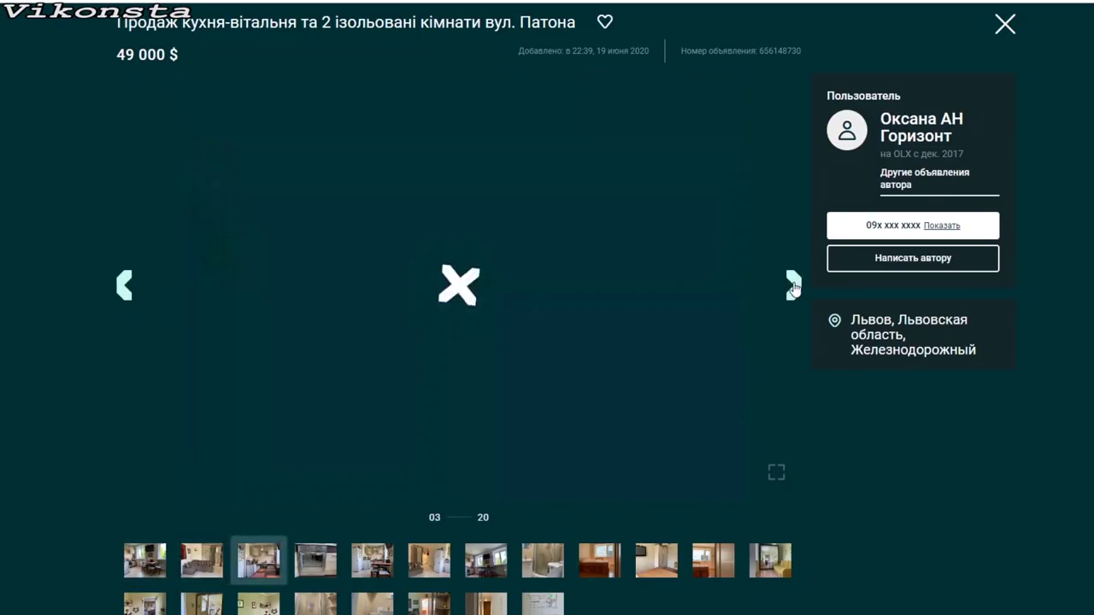
pyautogui.click(793, 287)
pyautogui.click(793, 286)
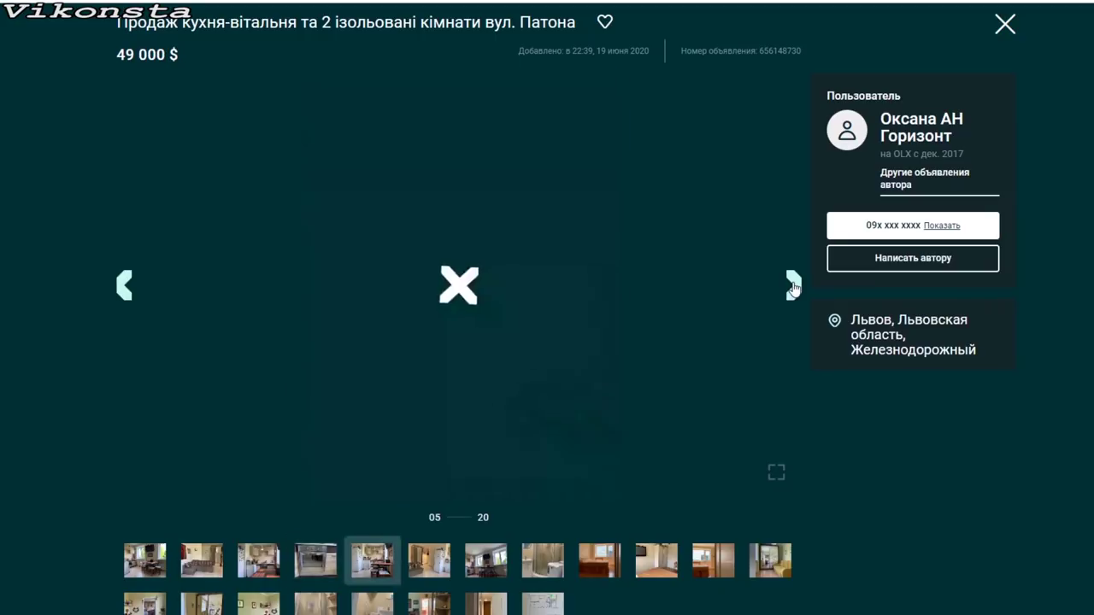
pyautogui.click(793, 286)
pyautogui.click(793, 287)
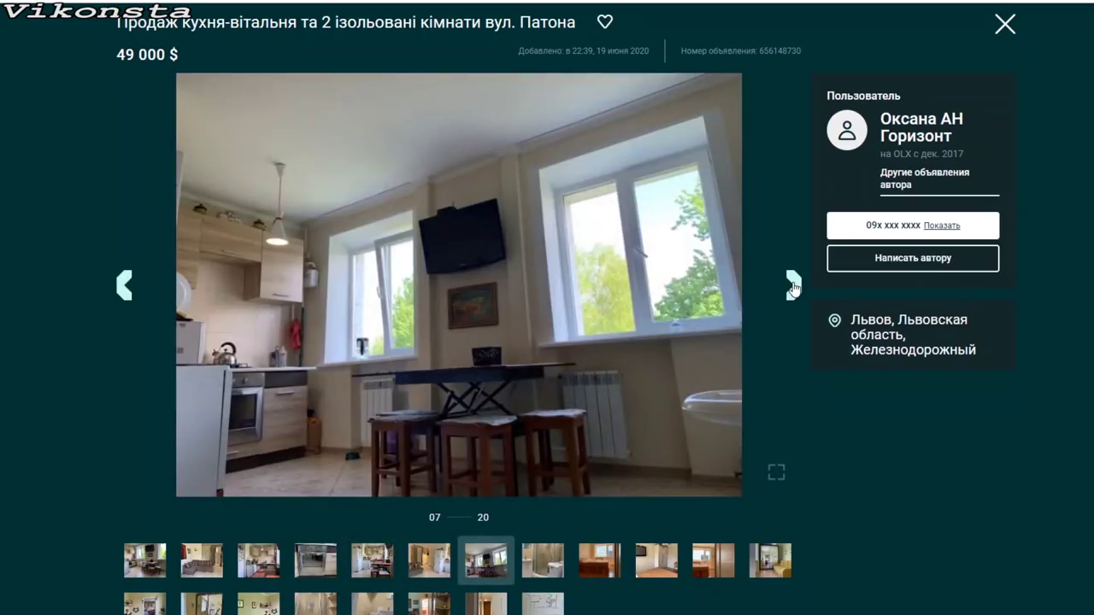
pyautogui.click(793, 287)
pyautogui.click(794, 286)
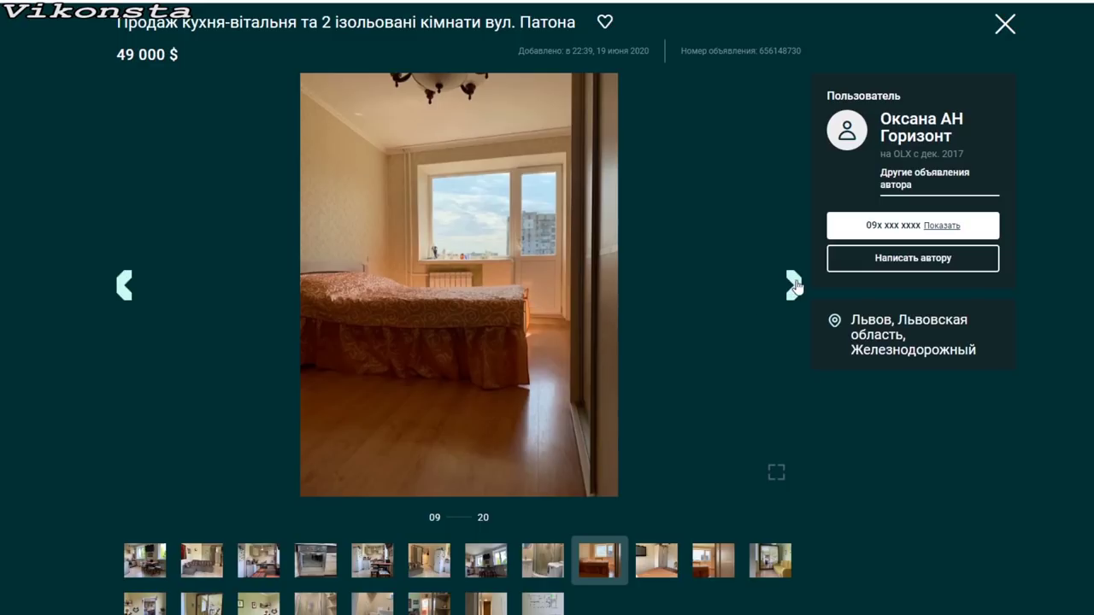
pyautogui.click(793, 287)
pyautogui.click(793, 286)
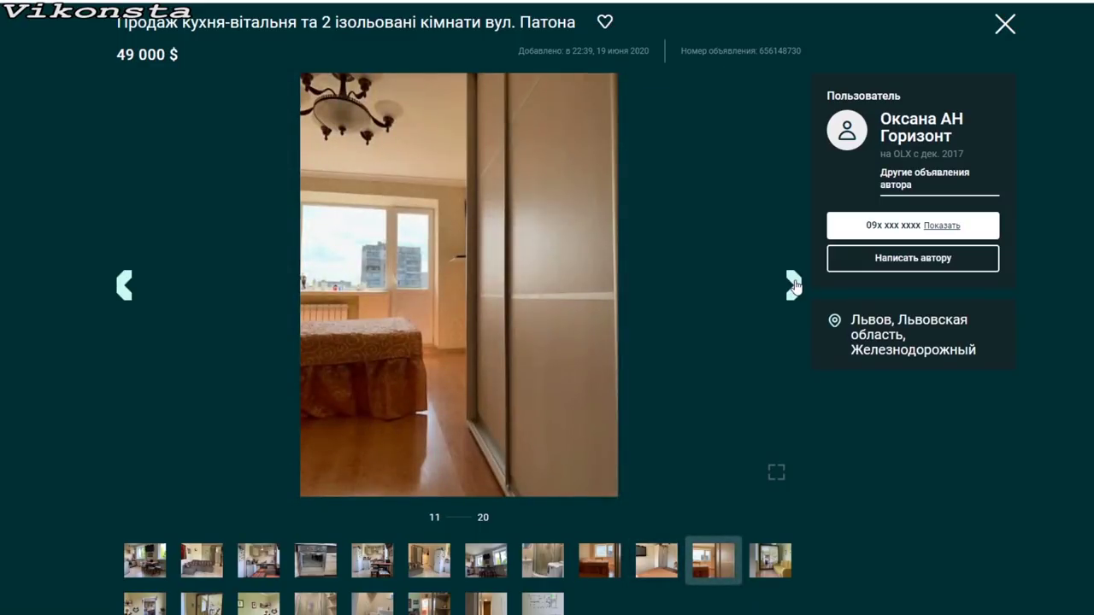
pyautogui.click(793, 286)
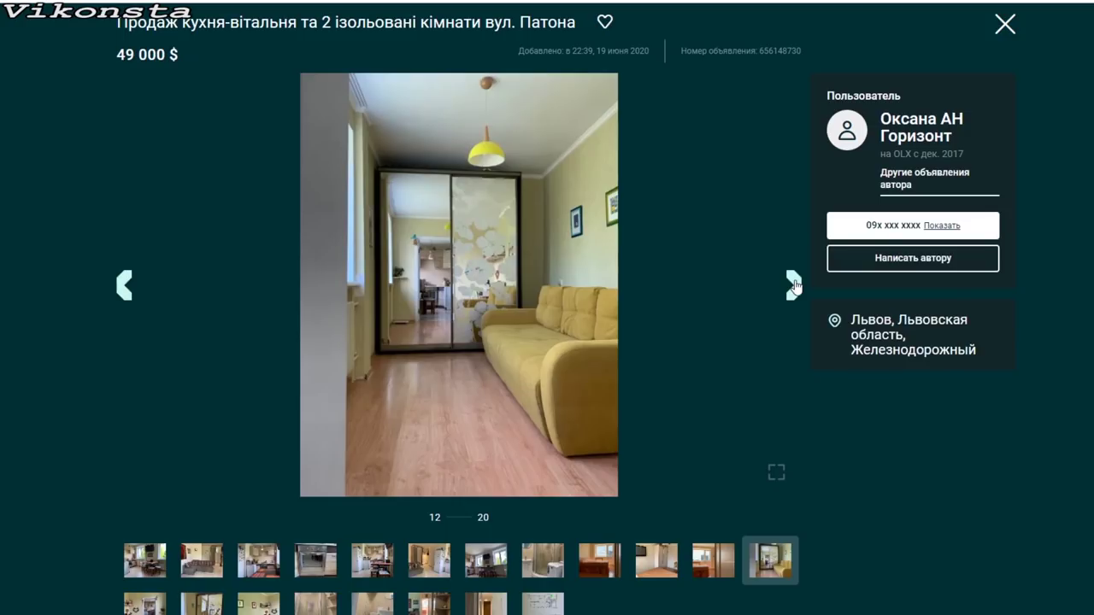
pyautogui.click(794, 286)
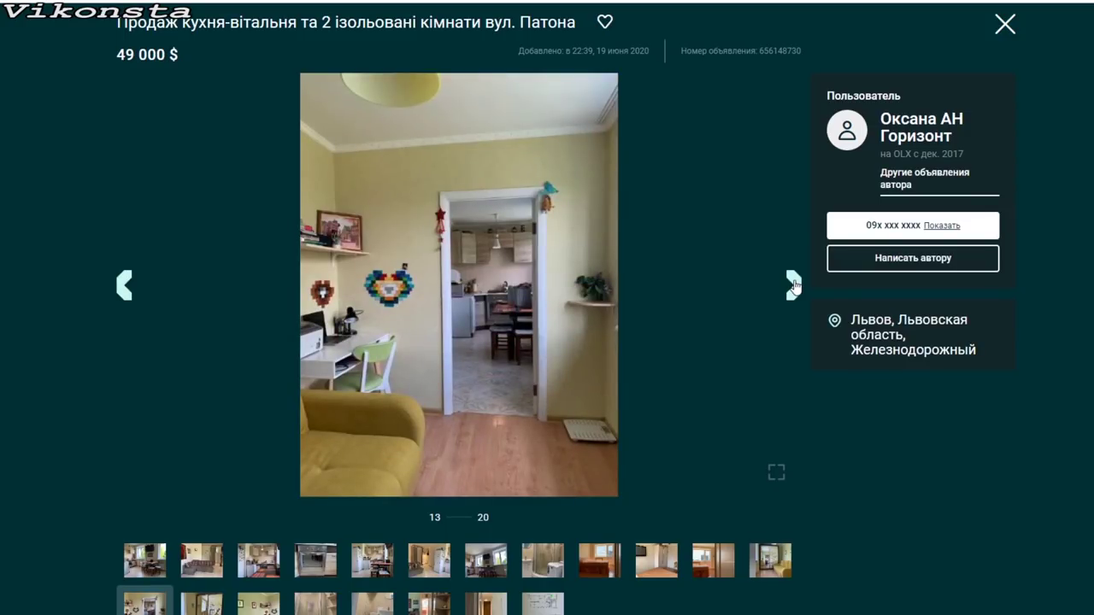
pyautogui.click(793, 287)
pyautogui.click(793, 286)
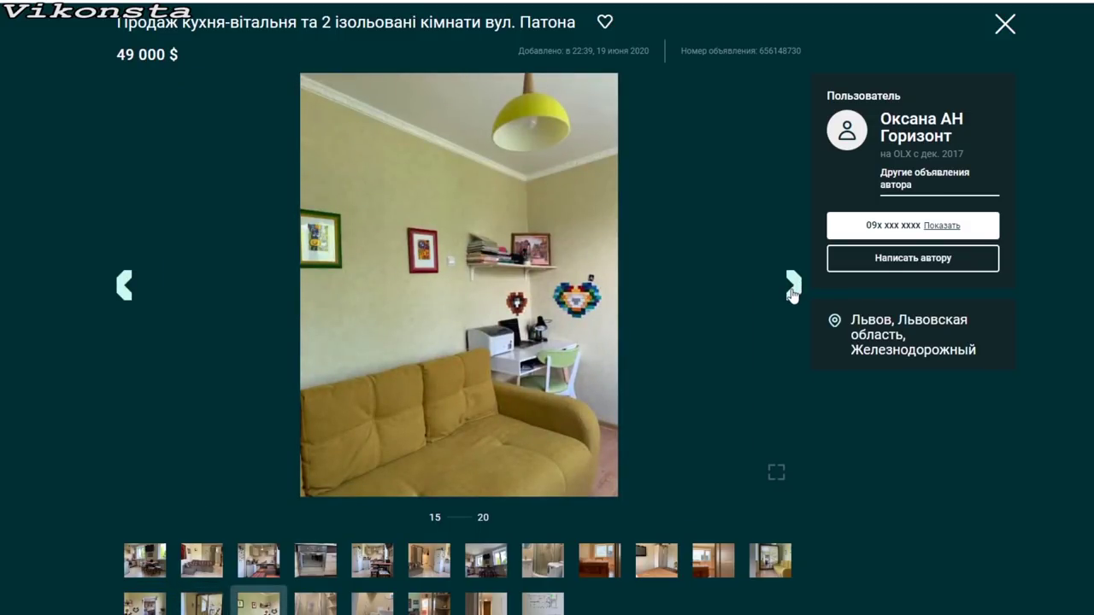
pyautogui.click(793, 286)
pyautogui.click(793, 291)
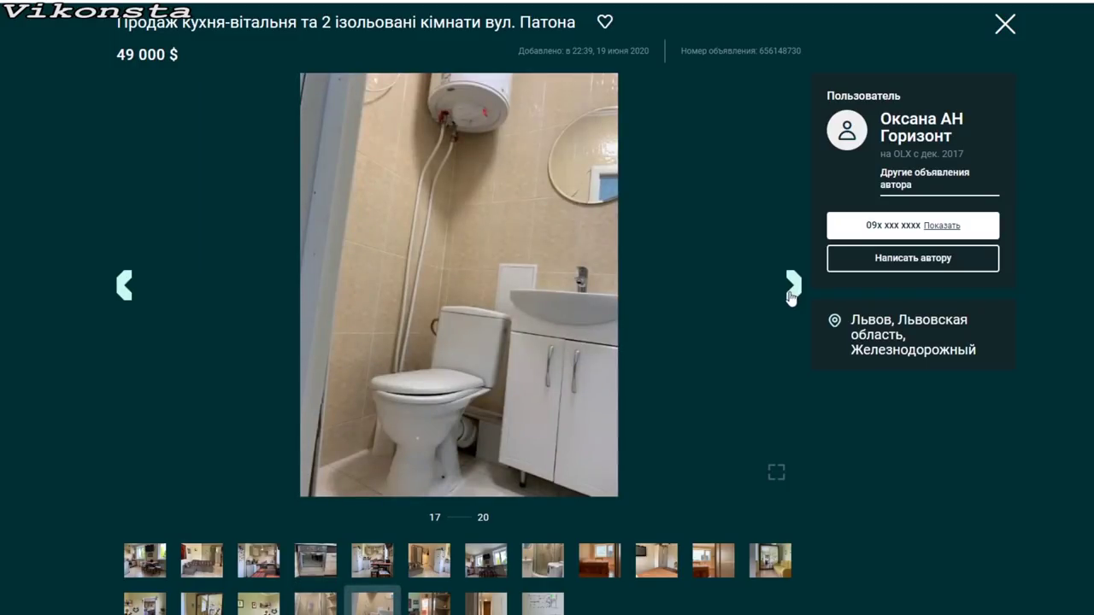
pyautogui.click(794, 290)
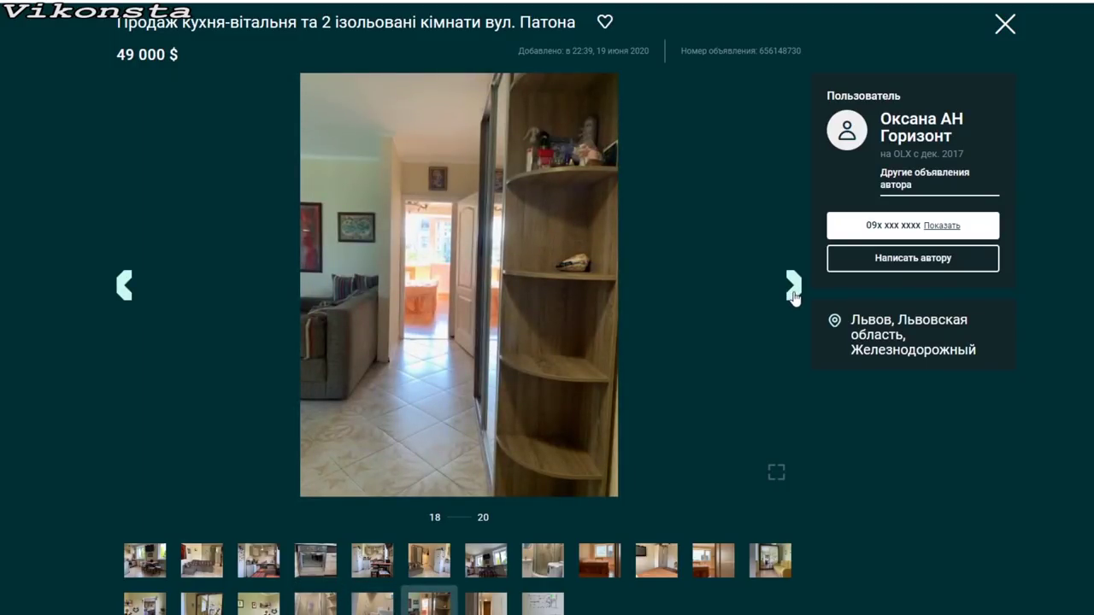
pyautogui.click(794, 295)
pyautogui.click(794, 295)
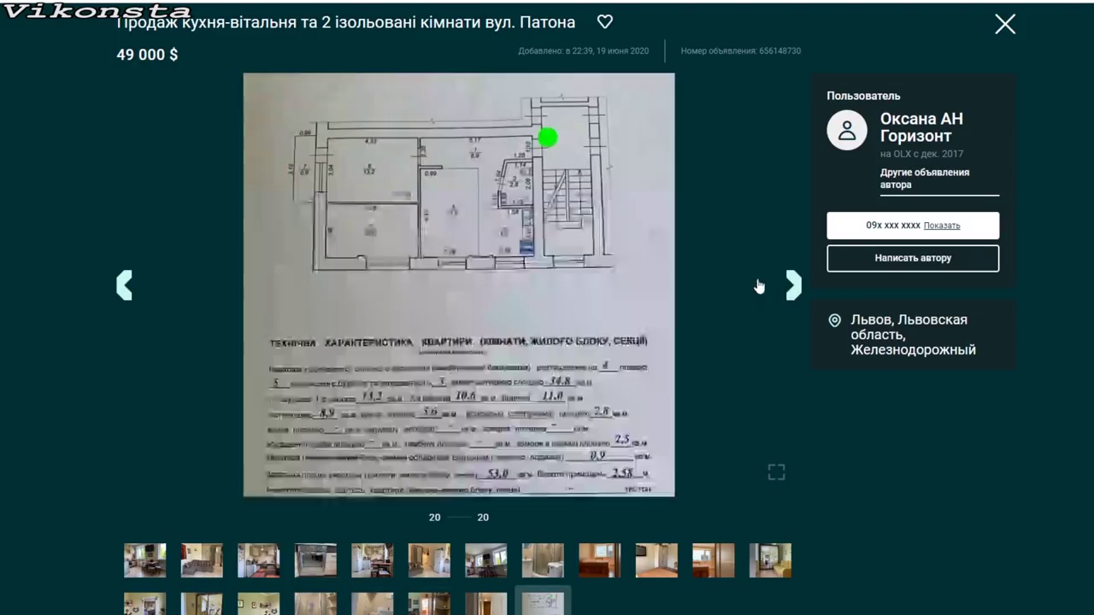
pyautogui.click(1004, 25)
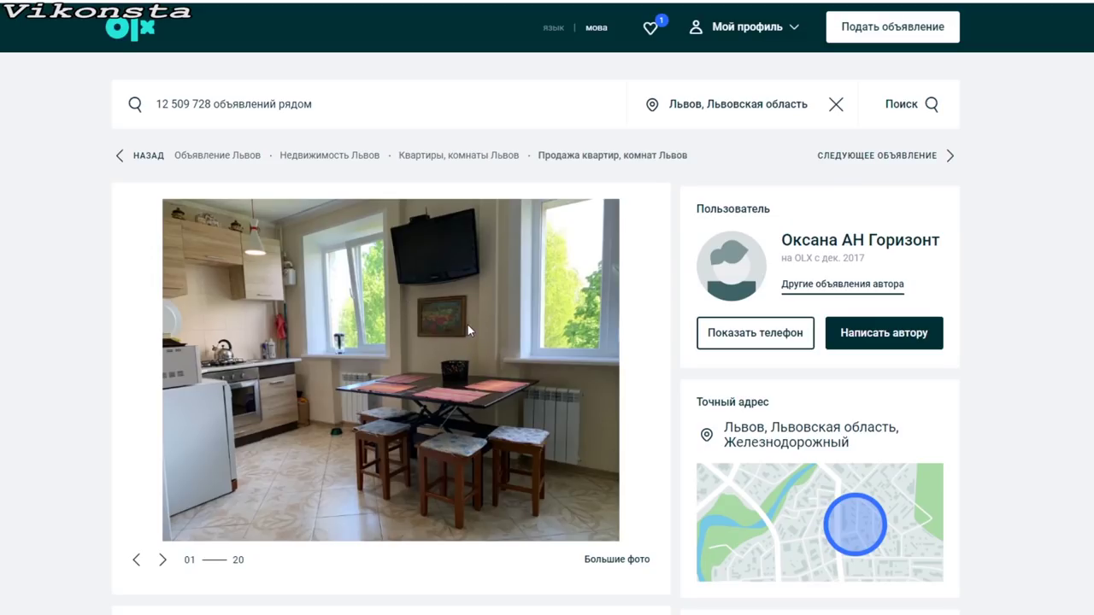
# - Return to the Lviv three-room results and examine the prices and photos of the listings down to the end of the page
pyautogui.hotkey('alt', 'Left')
pyautogui.scroll(-3, 470, 329)
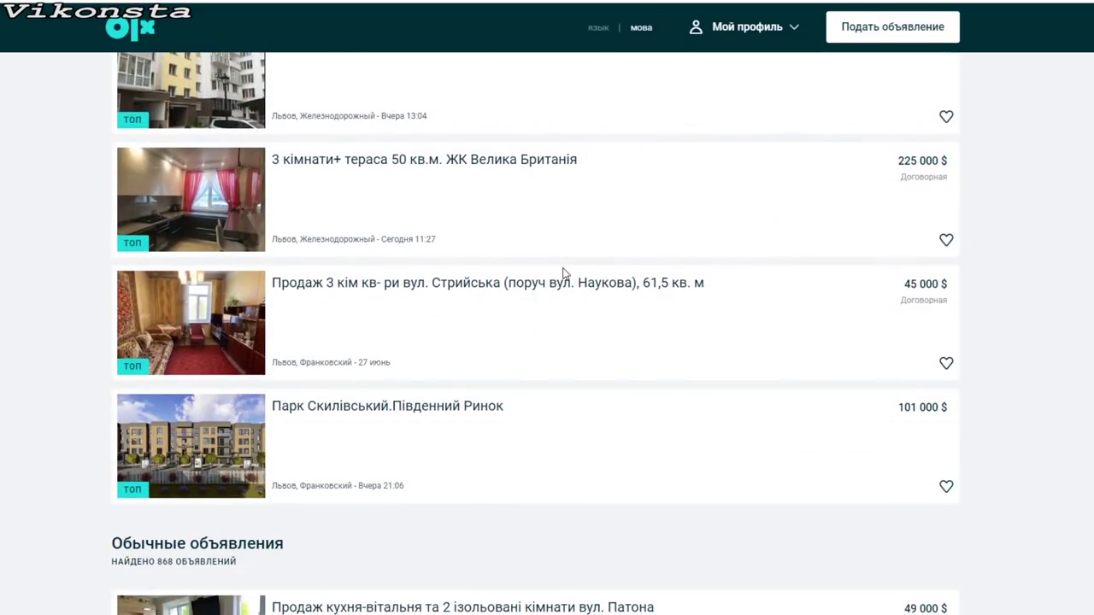
pyautogui.scroll(-3, 562, 273)
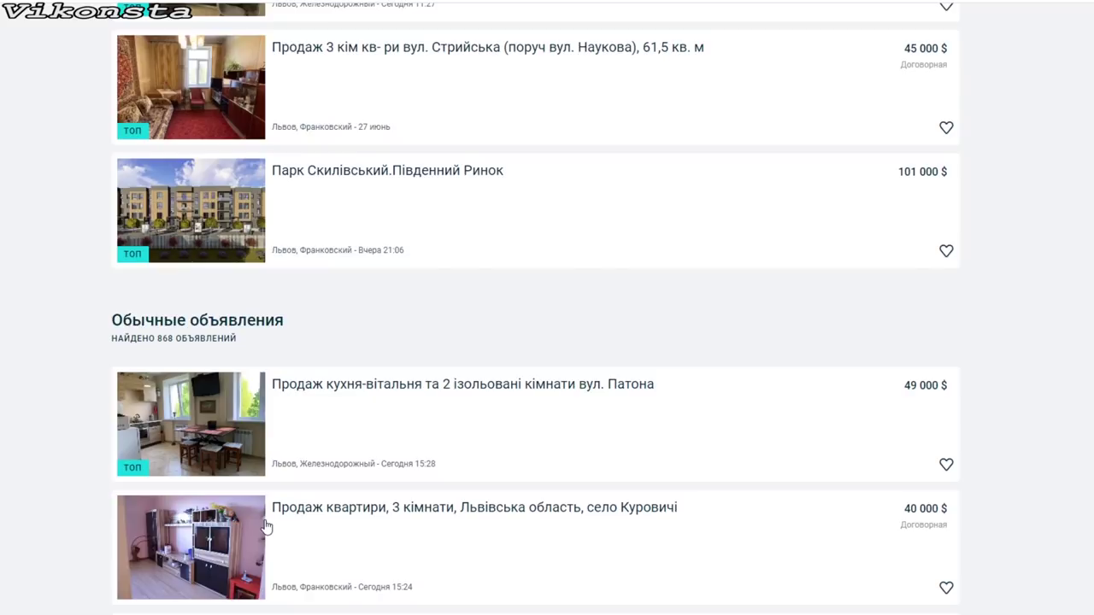
pyautogui.scroll(-2, 257, 523)
pyautogui.scroll(-3, 244, 513)
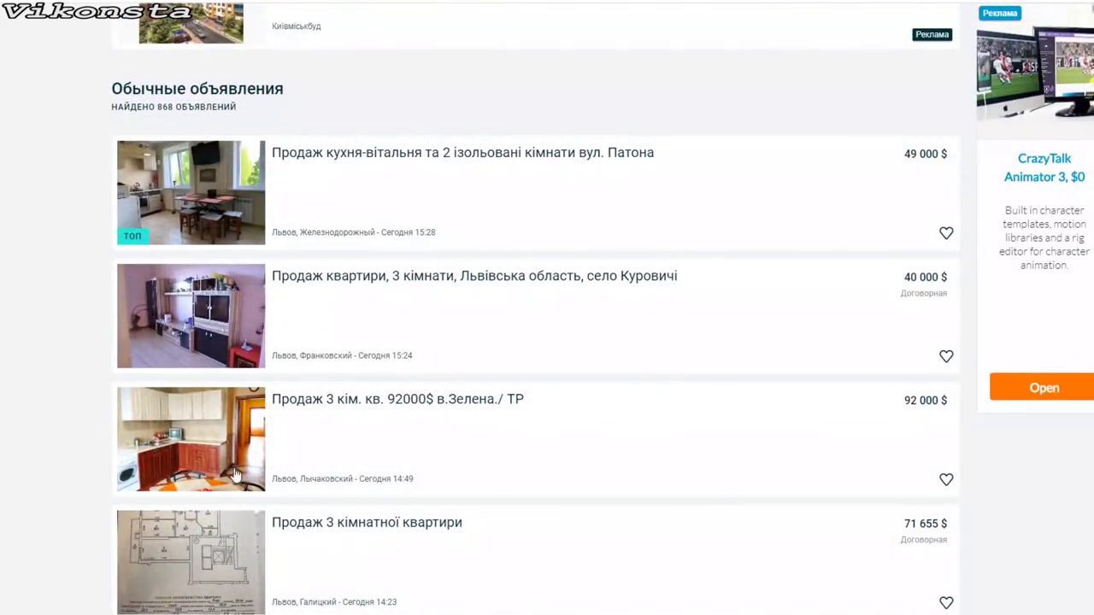
pyautogui.scroll(-10, 236, 474)
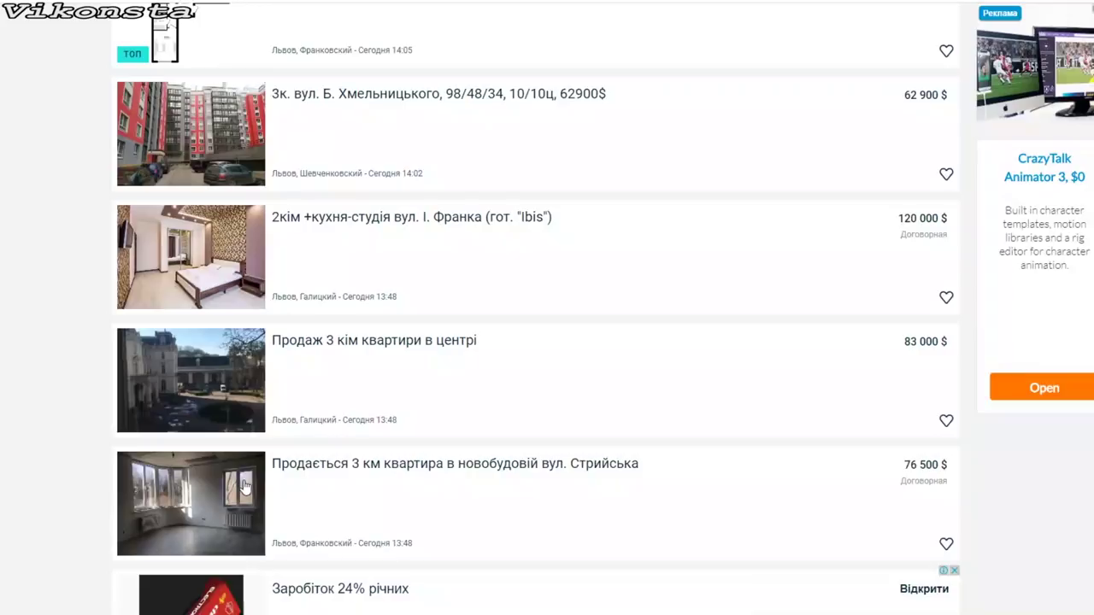
pyautogui.scroll(-4, 231, 412)
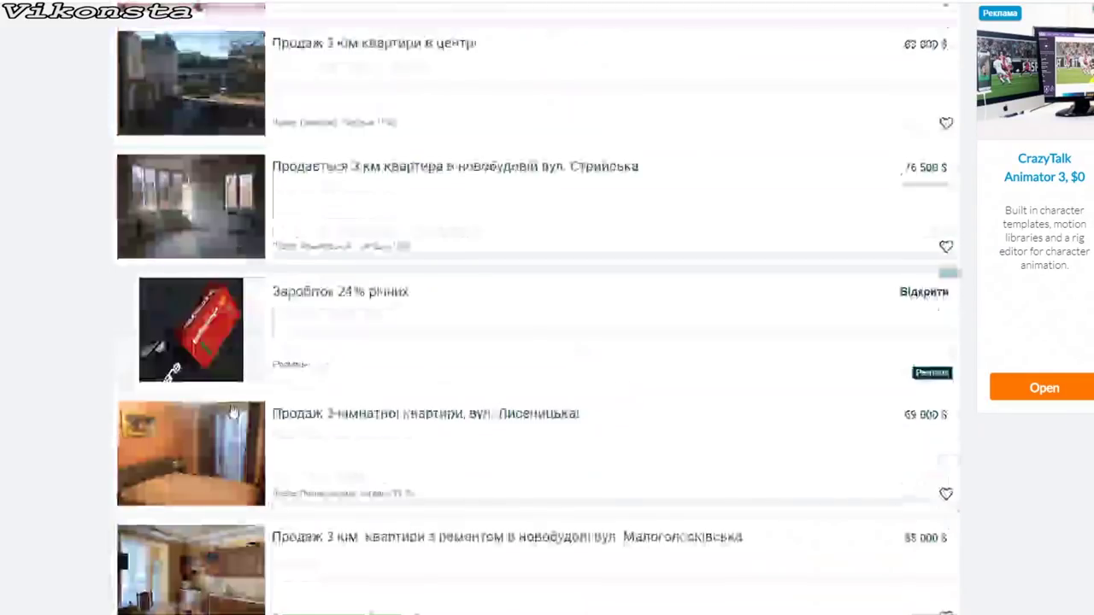
pyautogui.scroll(-3, 232, 411)
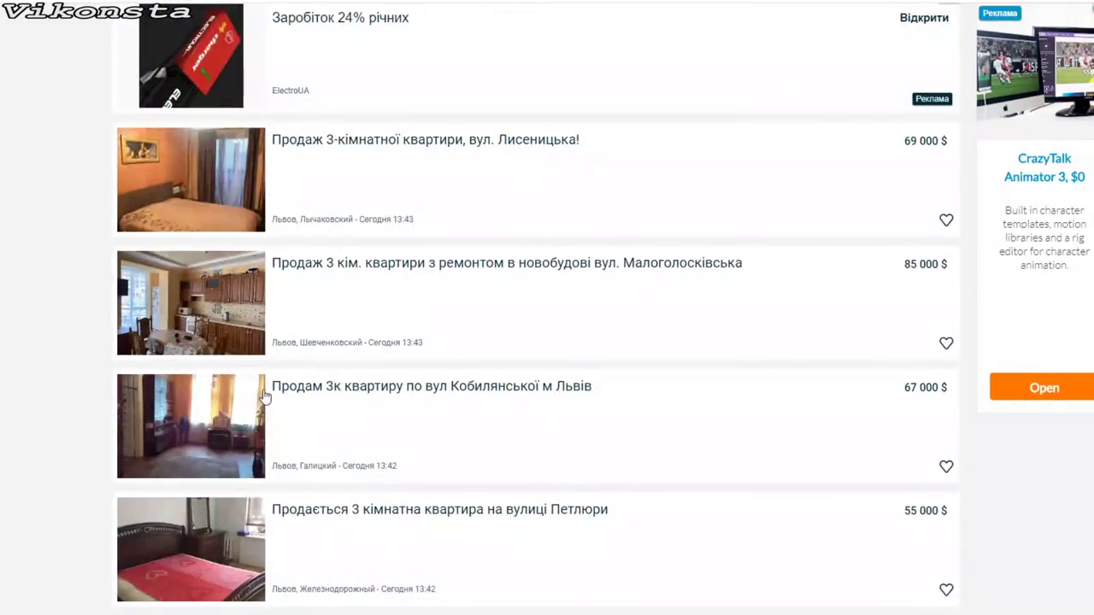
pyautogui.scroll(-3, 269, 395)
pyautogui.scroll(-5, 269, 395)
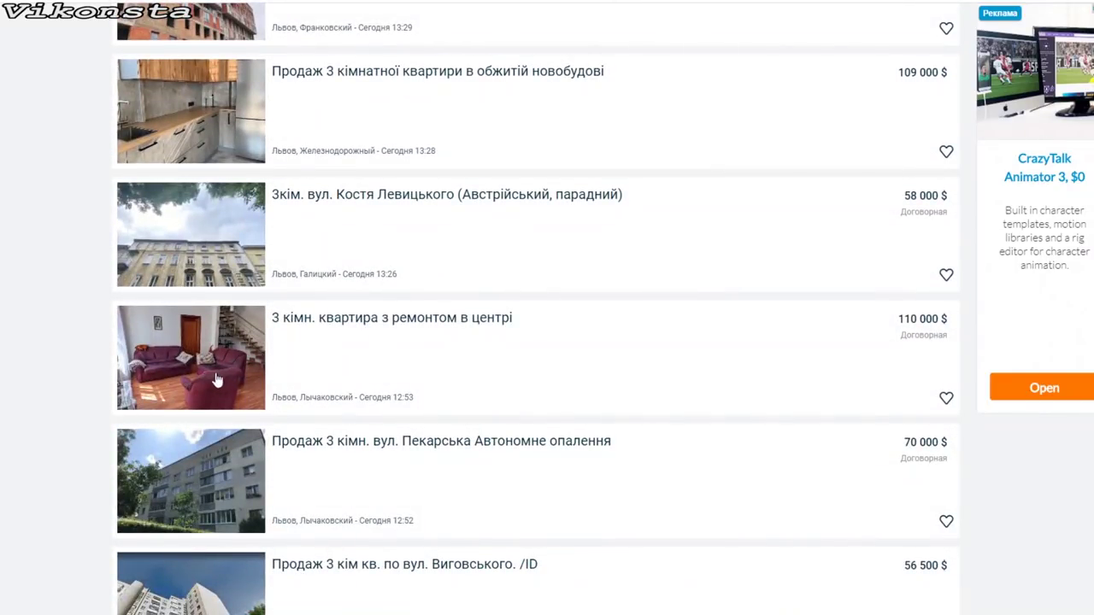
pyautogui.scroll(-3, 236, 495)
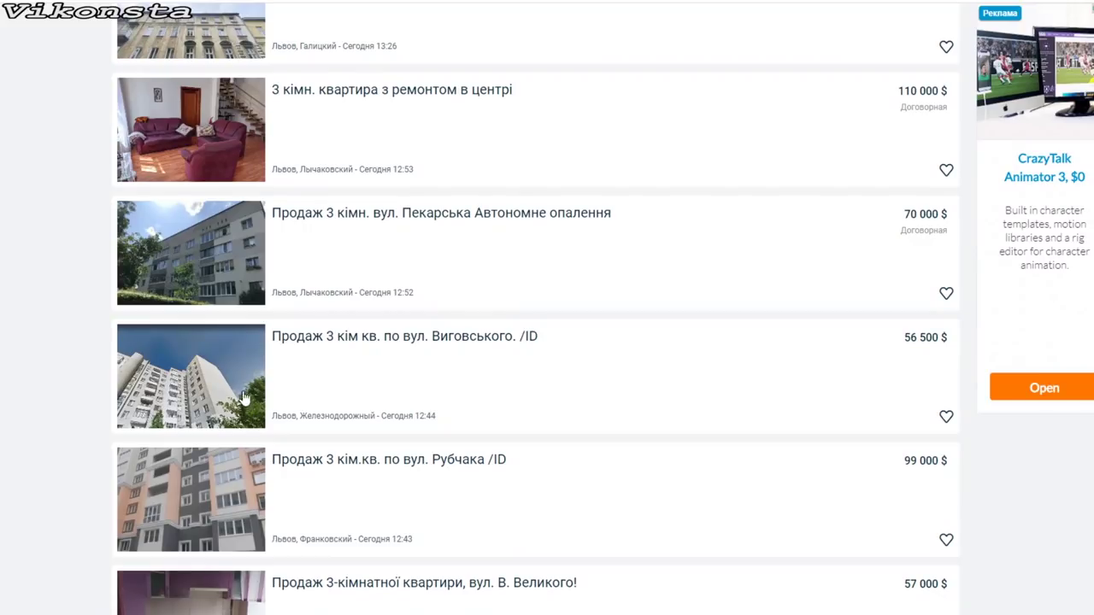
pyautogui.scroll(-4, 229, 529)
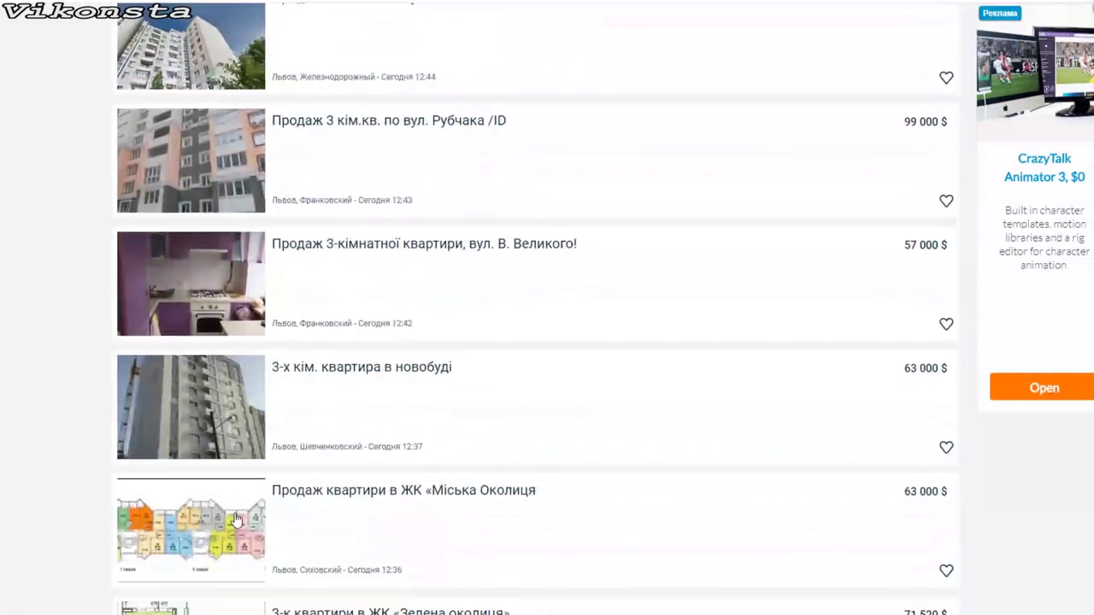
pyautogui.scroll(-3, 250, 379)
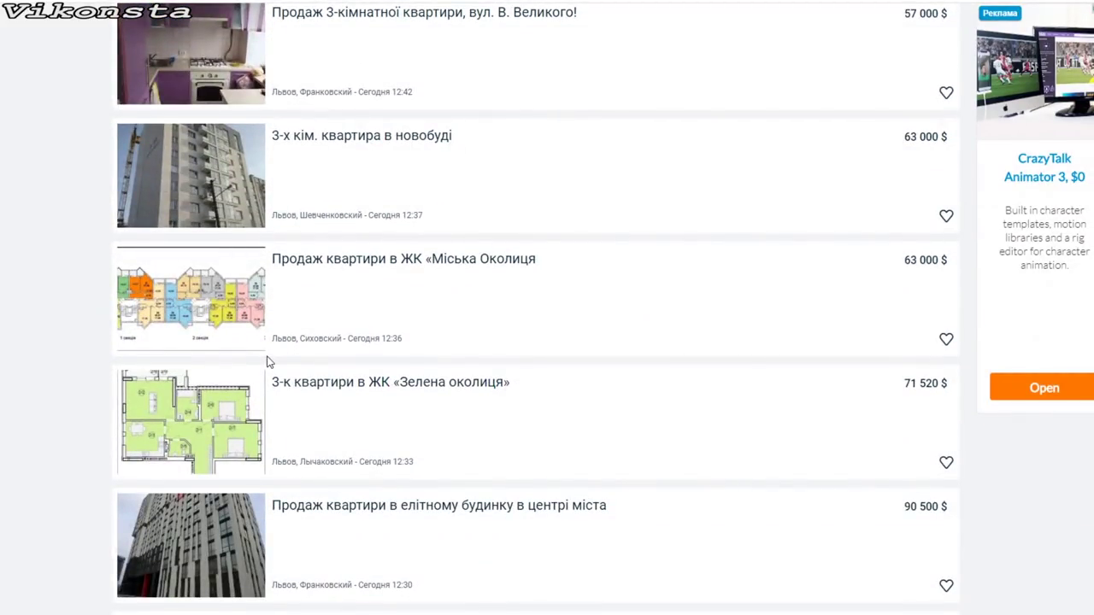
pyautogui.scroll(-3, 268, 361)
pyautogui.scroll(-4, 282, 354)
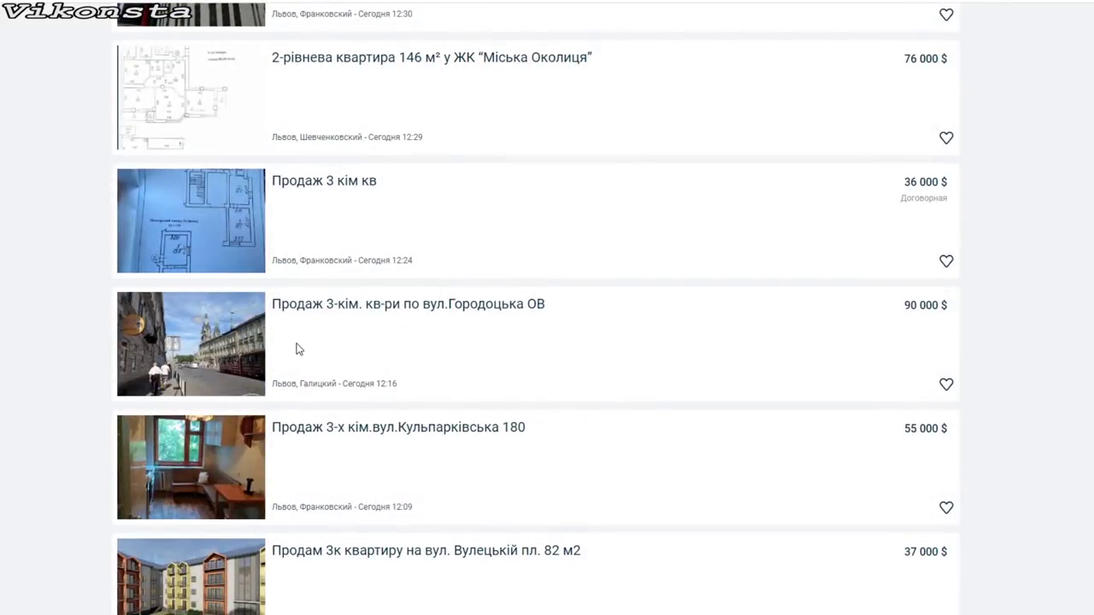
pyautogui.click(382, 315)
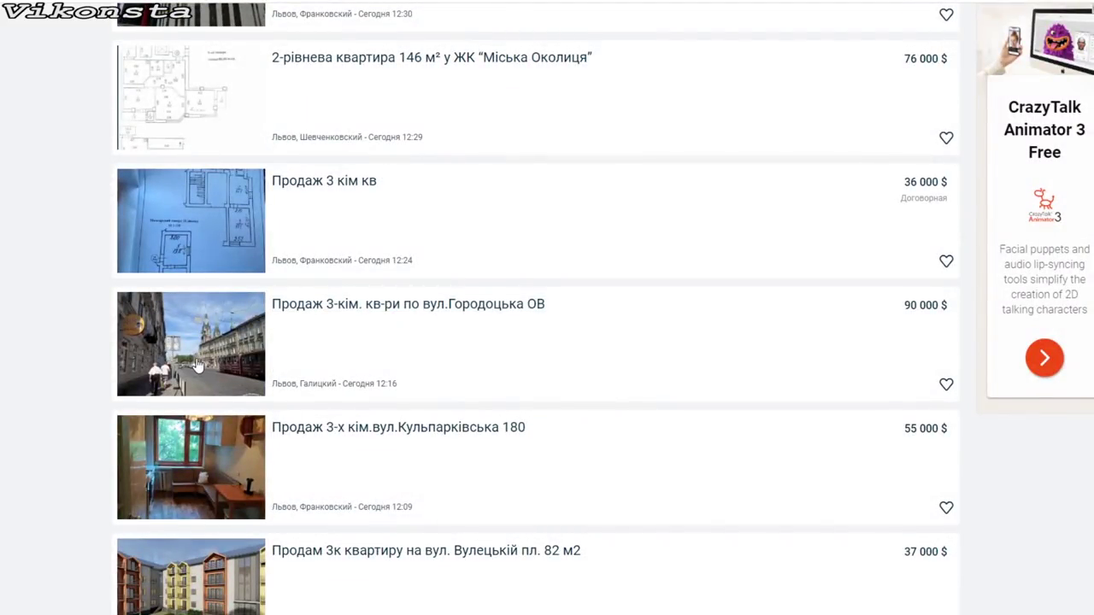
pyautogui.scroll(-3, 224, 357)
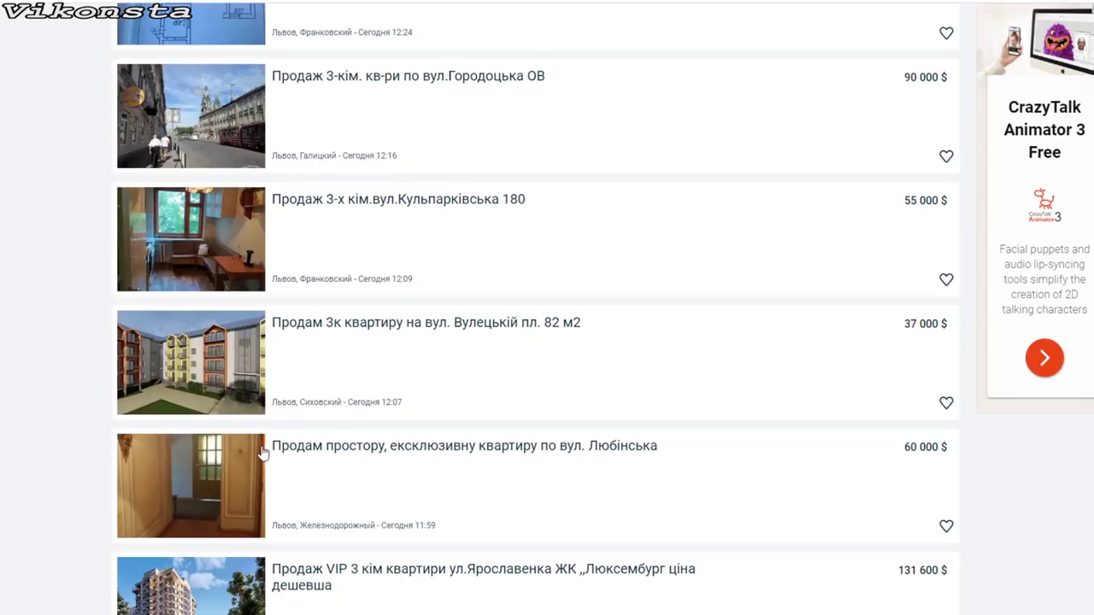
pyautogui.scroll(-4, 214, 496)
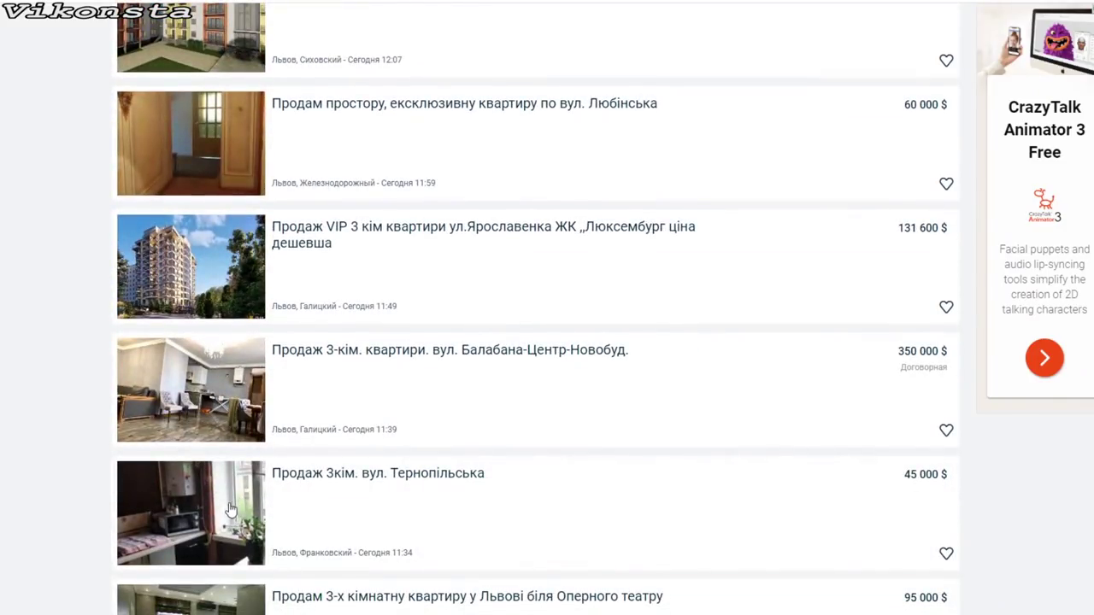
pyautogui.scroll(-1, 236, 511)
pyautogui.scroll(-3, 236, 511)
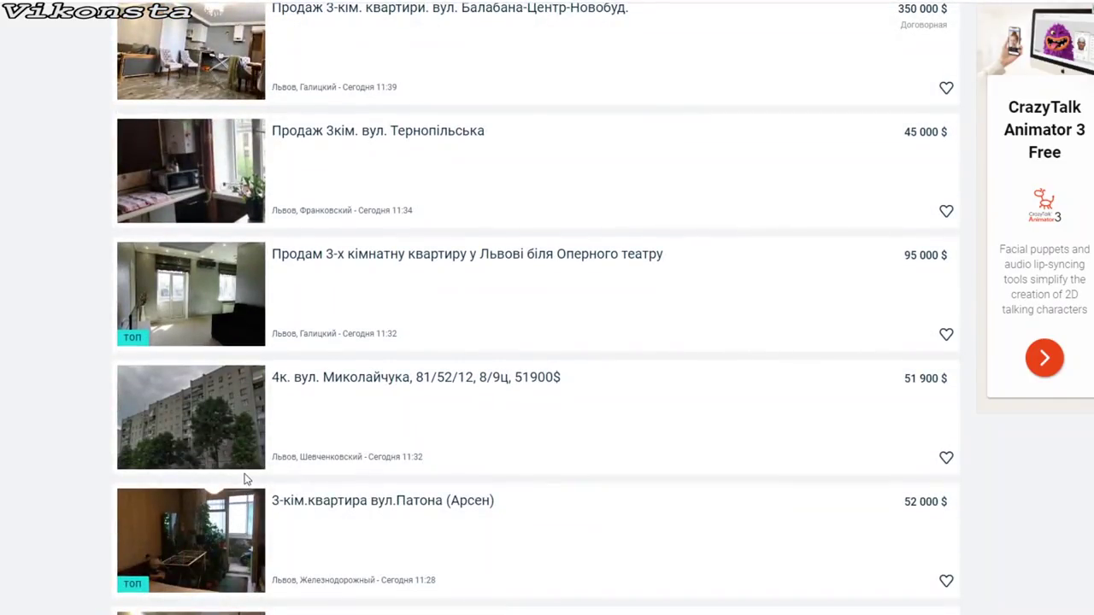
pyautogui.scroll(-3, 224, 442)
pyautogui.scroll(-4, 236, 436)
# - Open the next page of Lviv results and examine the dollar prices of its top and regular three-room listings
pyautogui.click(383, 430)
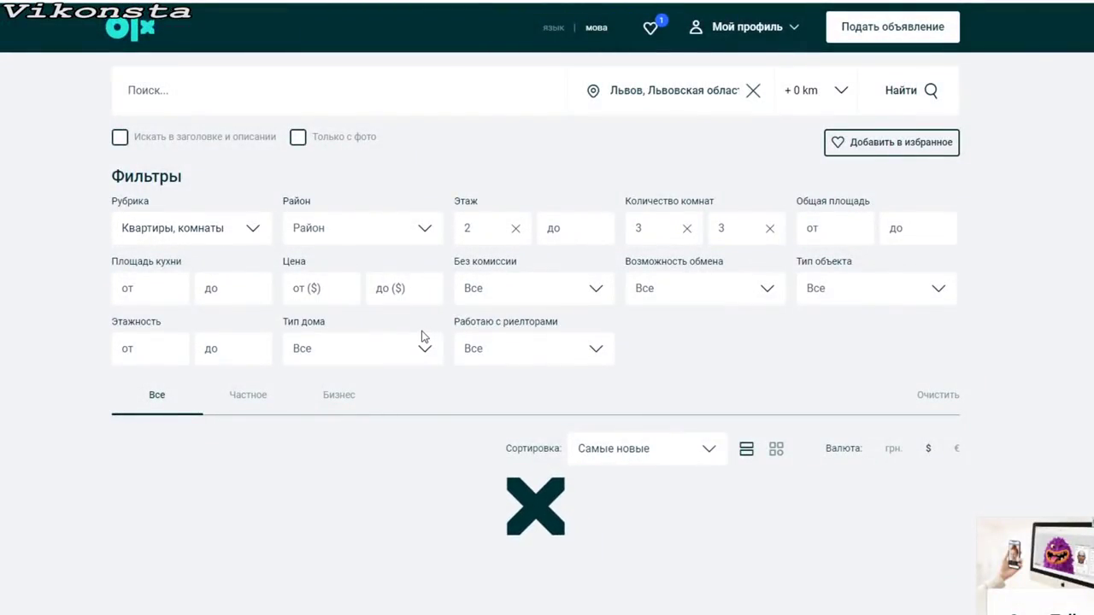
pyautogui.scroll(-5, 420, 337)
pyautogui.scroll(2, 343, 289)
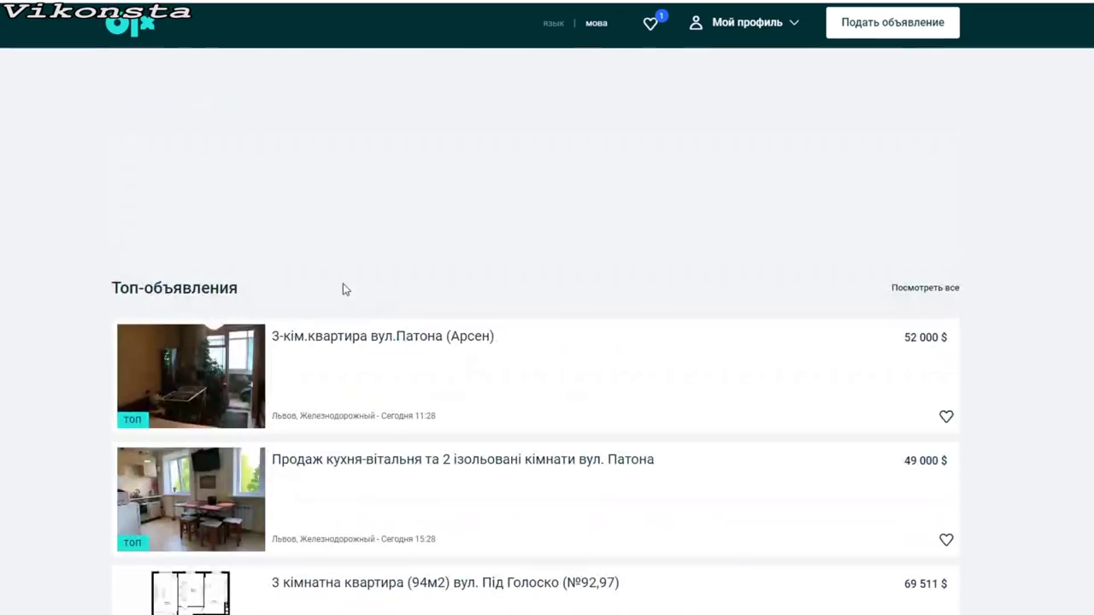
pyautogui.scroll(-6, 342, 289)
pyautogui.tripleClick(285, 272)
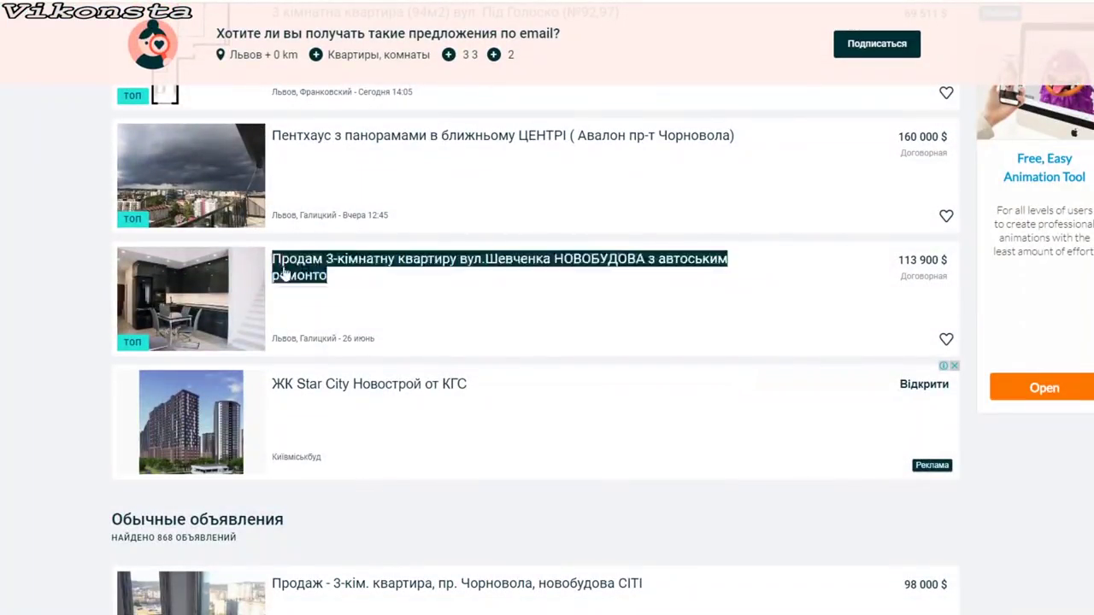
pyautogui.scroll(-5, 322, 298)
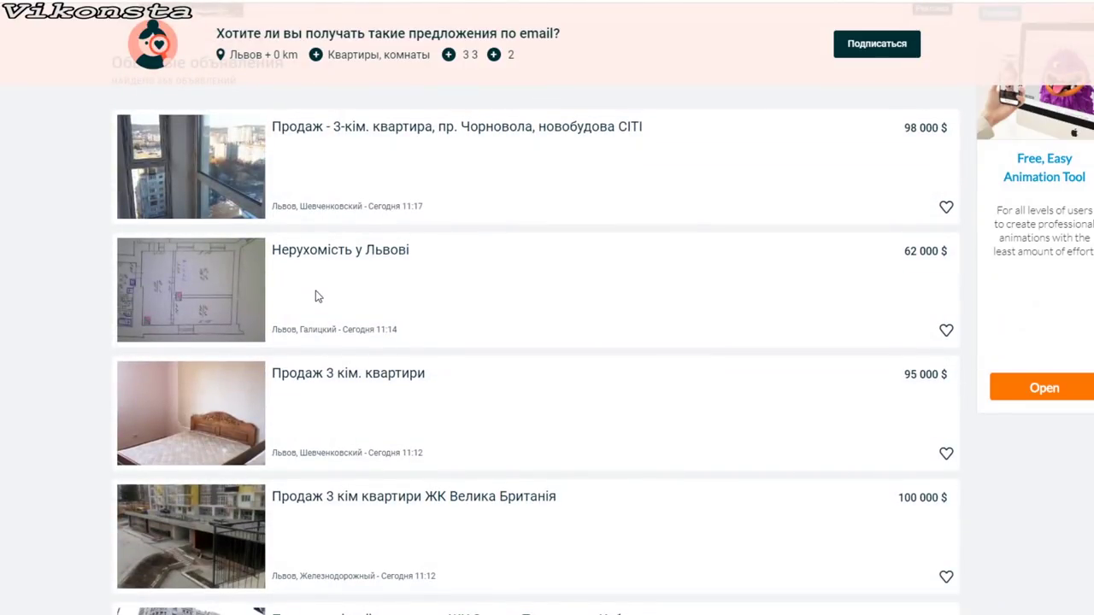
pyautogui.scroll(-5, 286, 282)
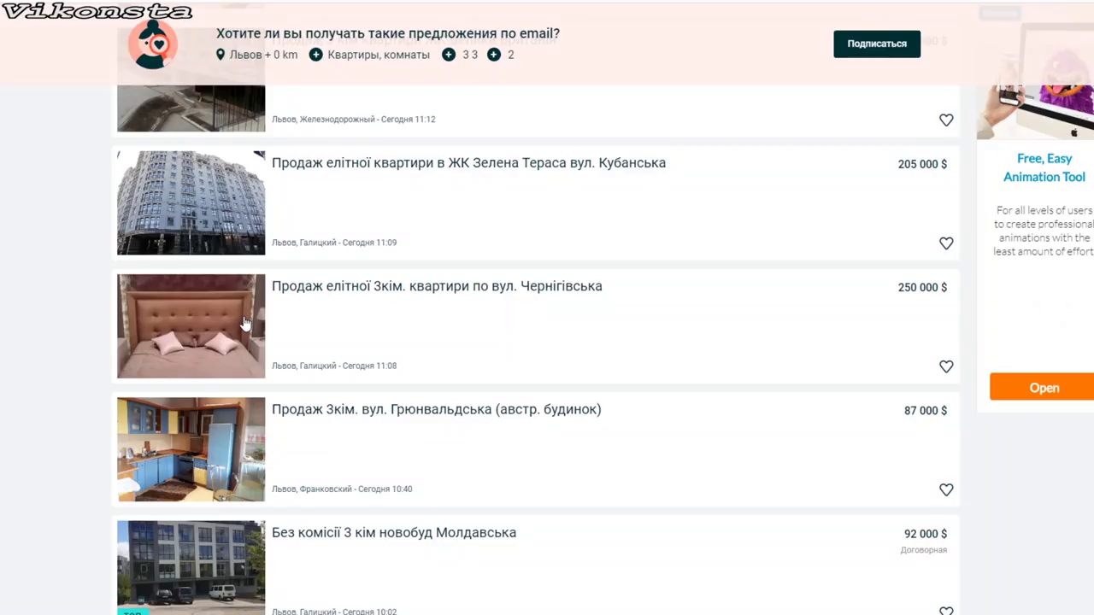
pyautogui.scroll(-3, 229, 351)
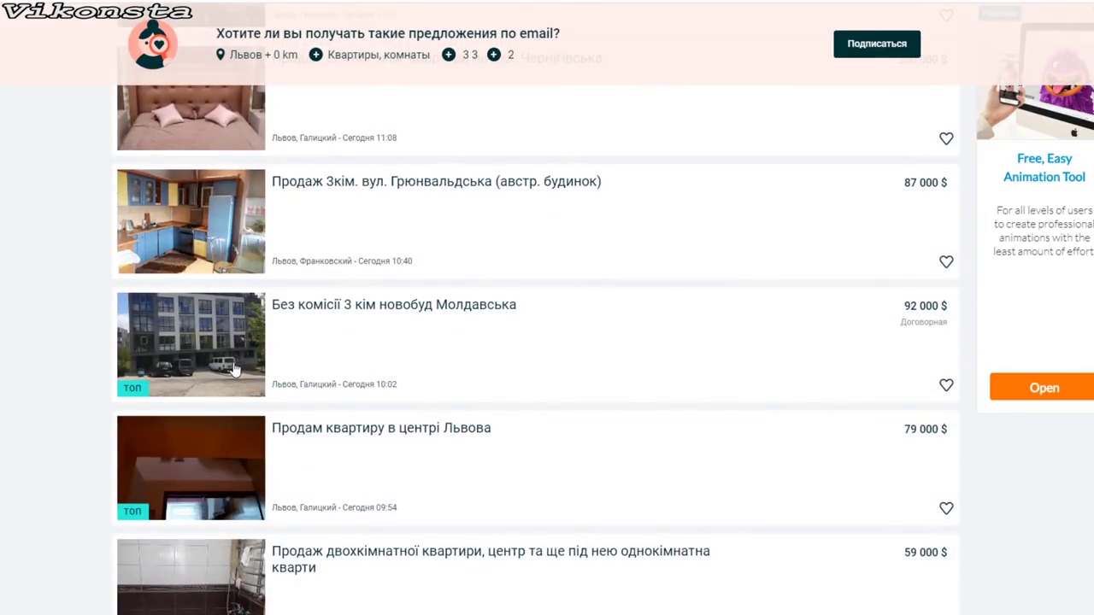
pyautogui.scroll(-4, 237, 472)
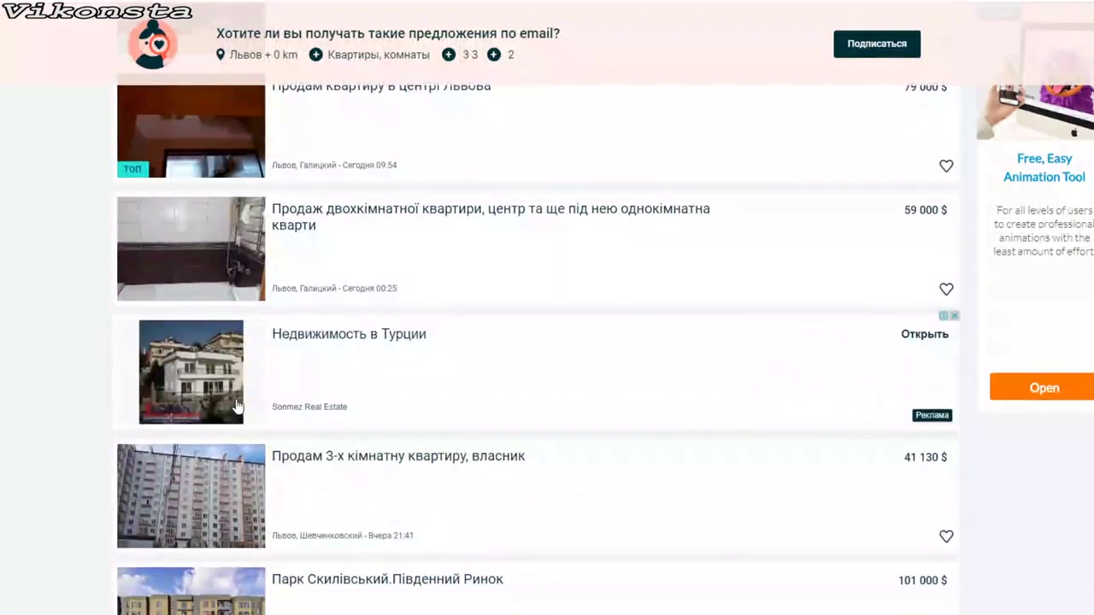
pyautogui.scroll(-1, 227, 385)
pyautogui.scroll(-7, 232, 400)
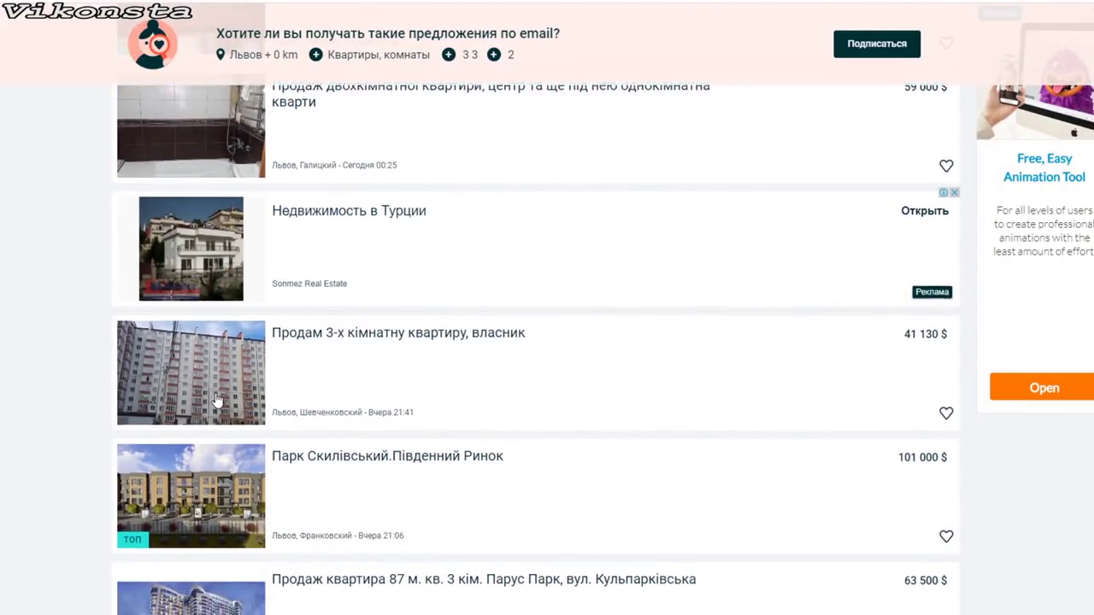
pyautogui.scroll(-3, 246, 393)
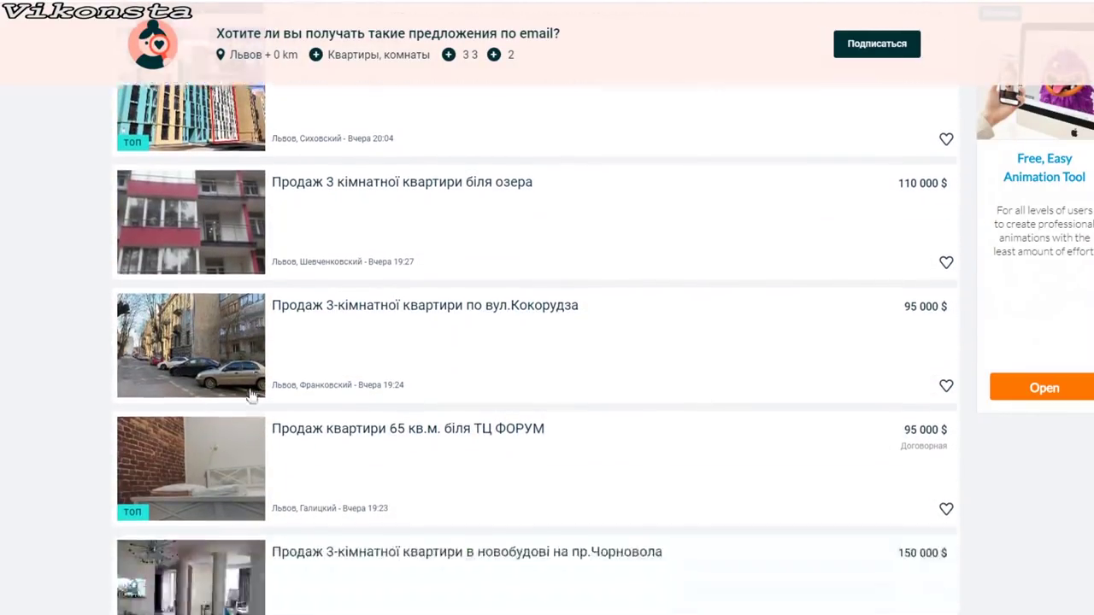
pyautogui.scroll(-3, 250, 393)
pyautogui.scroll(-3, 250, 395)
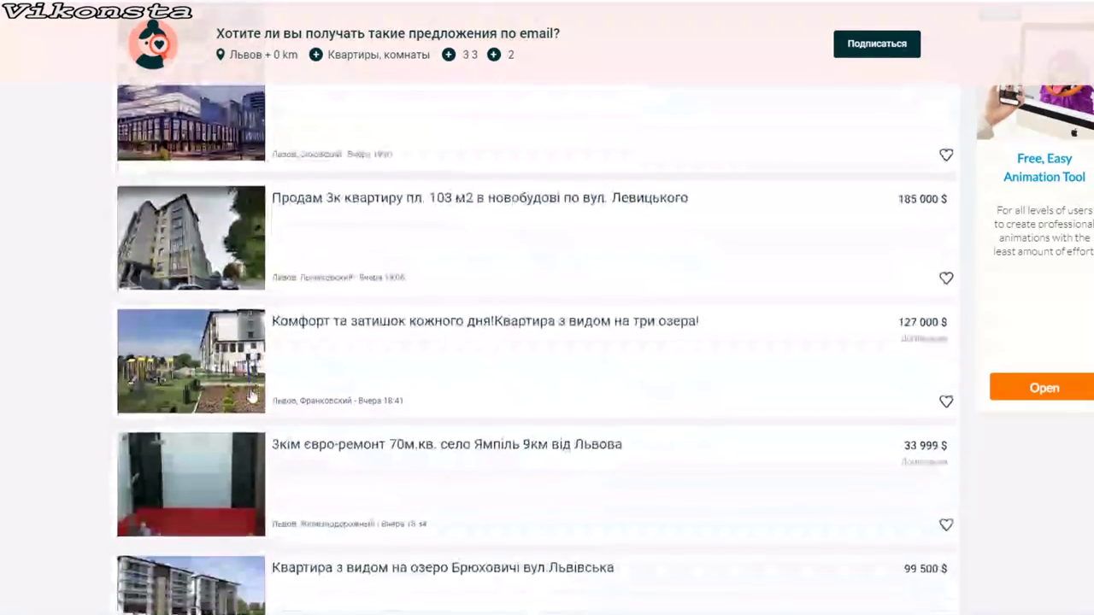
pyautogui.scroll(-3, 252, 395)
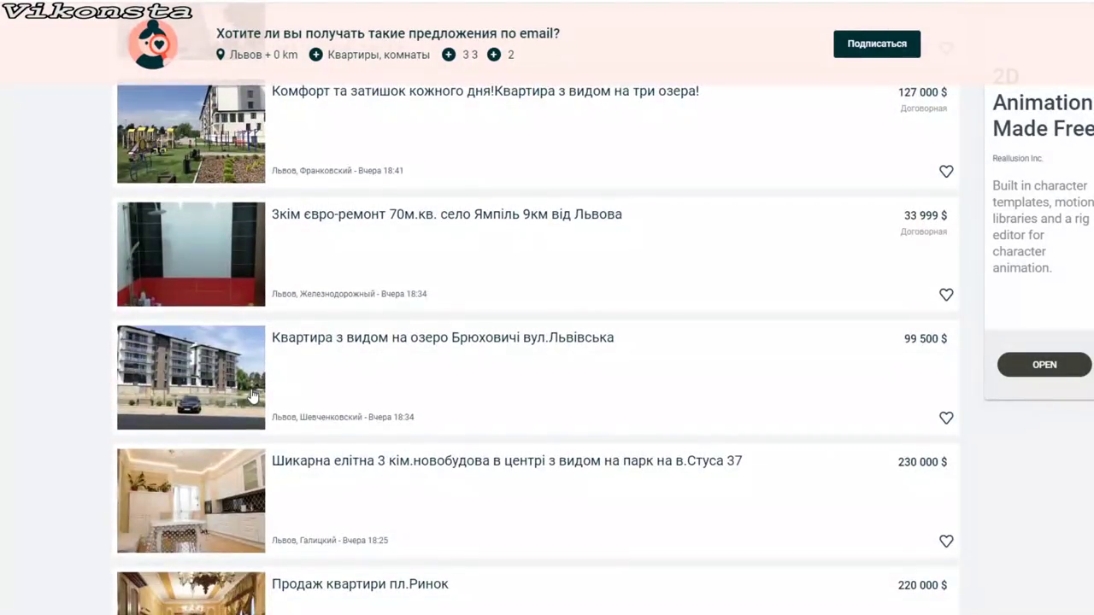
pyautogui.scroll(-3, 252, 395)
pyautogui.scroll(-4, 250, 395)
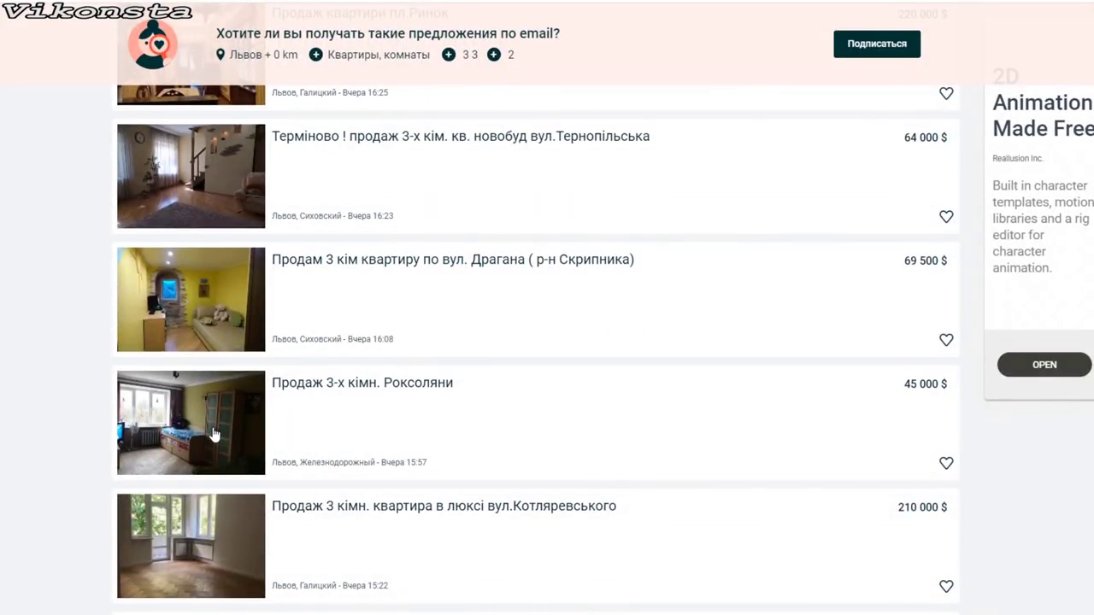
pyautogui.scroll(-3, 219, 432)
pyautogui.scroll(-3, 224, 429)
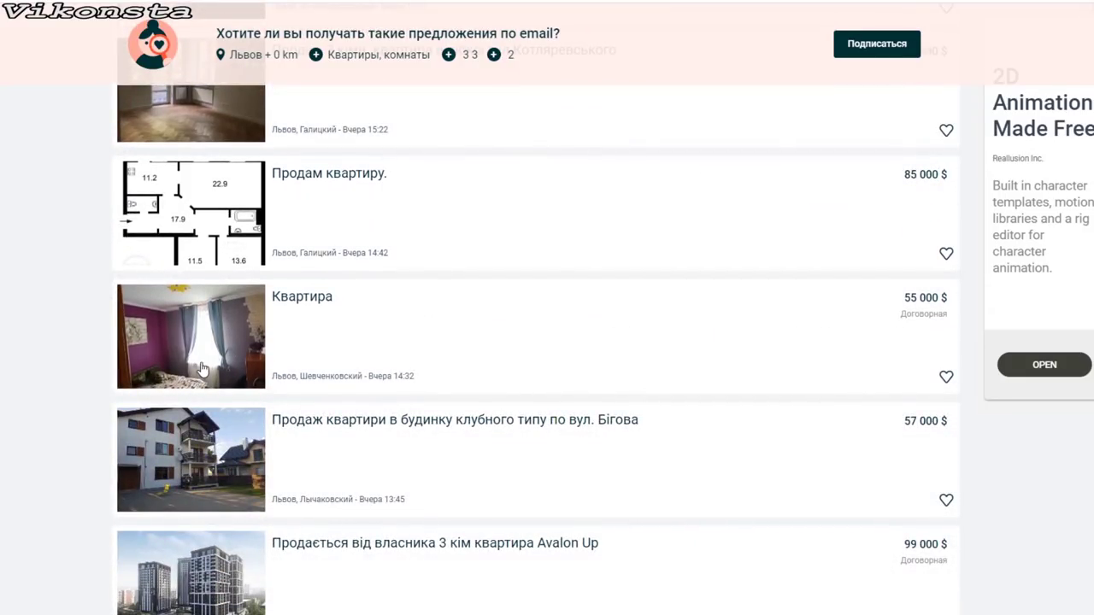
# - Open the 55 000 $ listing "Квартира" in the Шевченковский district and look through its enlarged photos up to the living room, photo 18
pyautogui.click(203, 372)
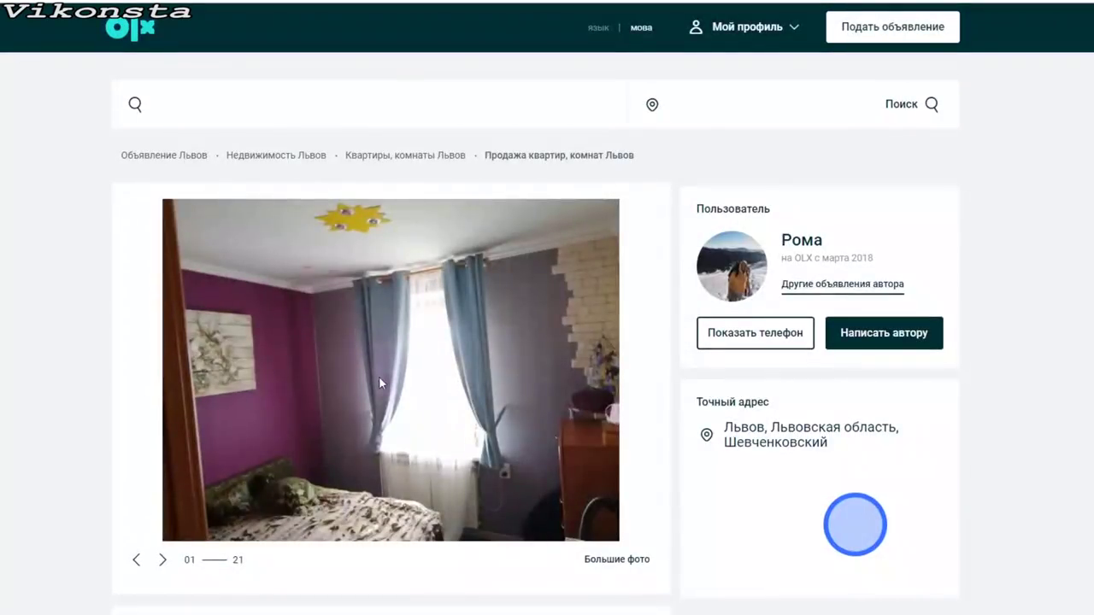
pyautogui.click(413, 379)
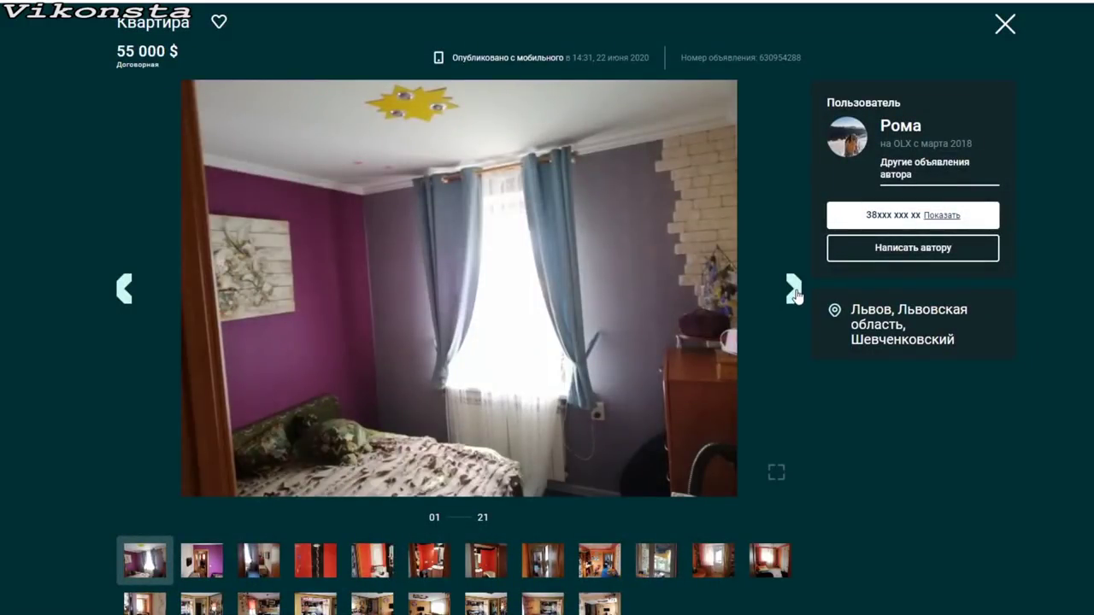
pyautogui.click(795, 295)
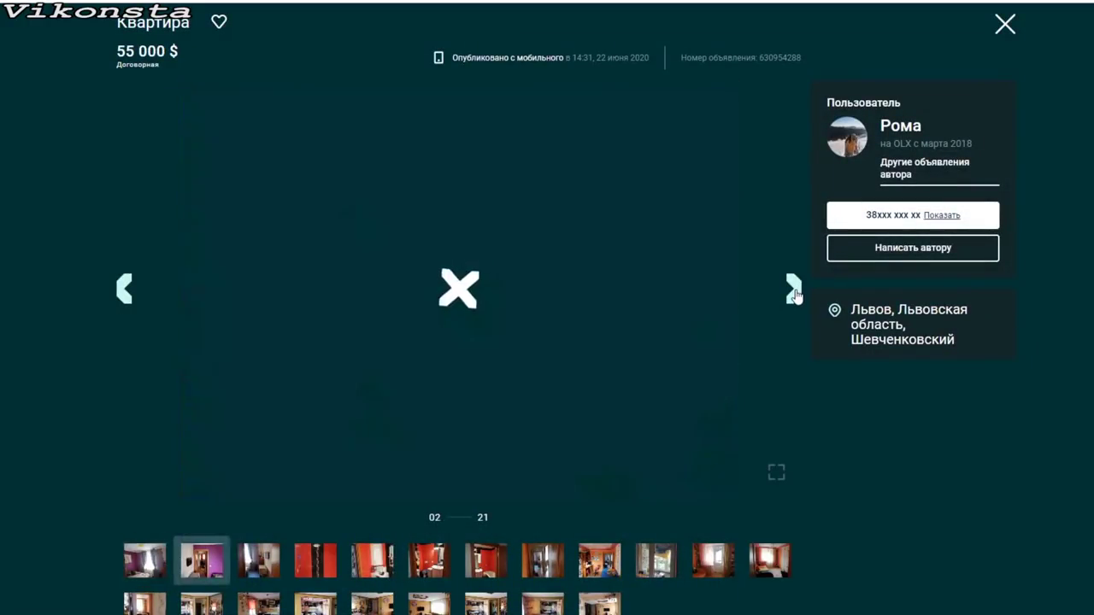
pyautogui.click(795, 295)
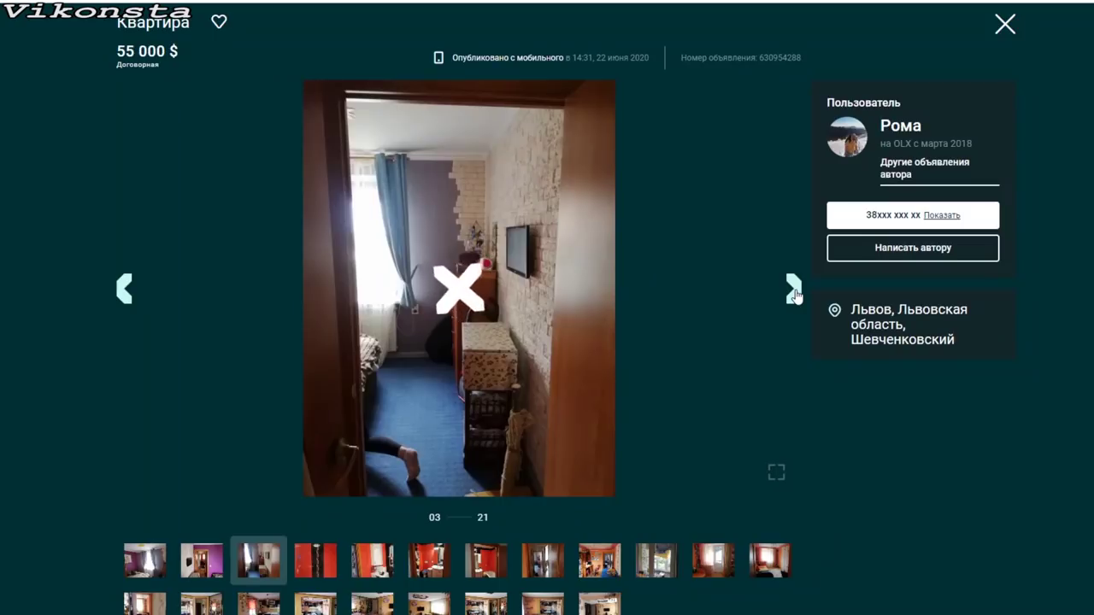
pyautogui.click(795, 295)
pyautogui.click(795, 295)
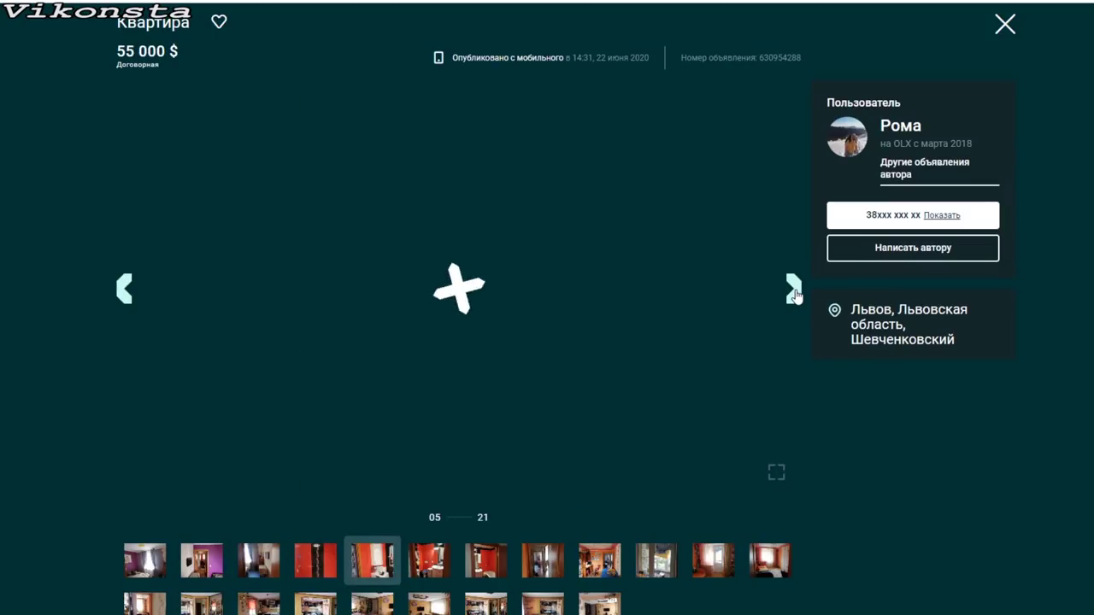
pyautogui.click(795, 295)
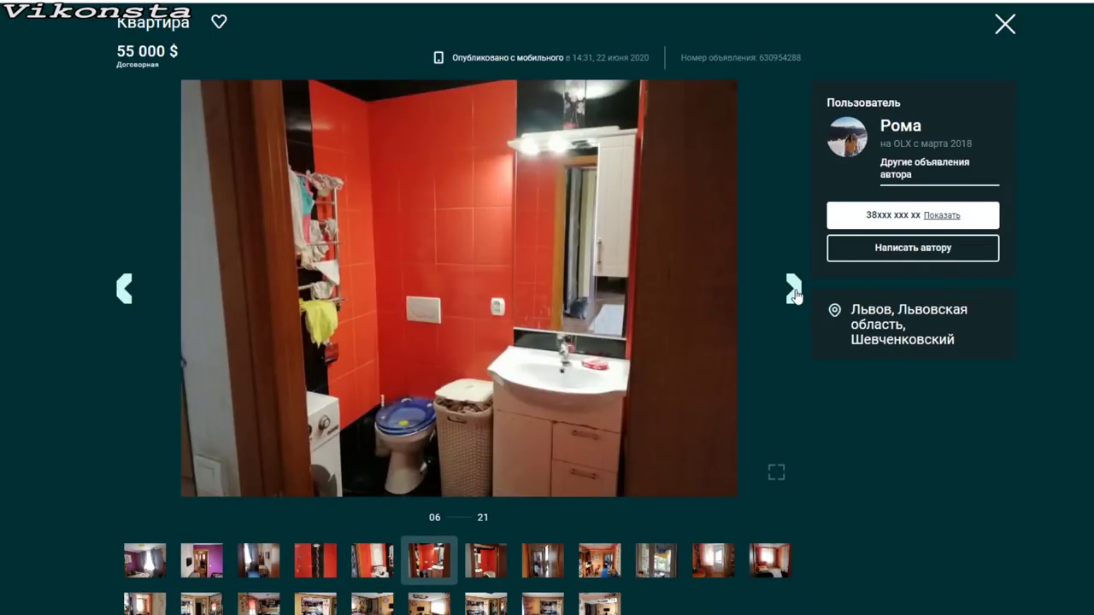
pyautogui.click(795, 295)
pyautogui.click(795, 295)
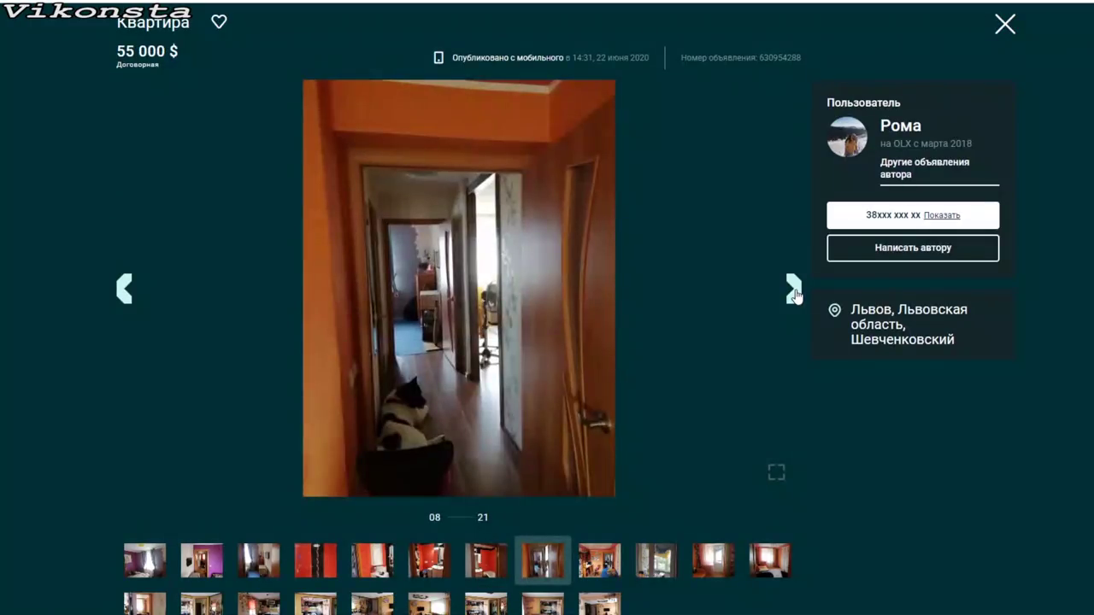
pyautogui.click(795, 295)
pyautogui.click(795, 295)
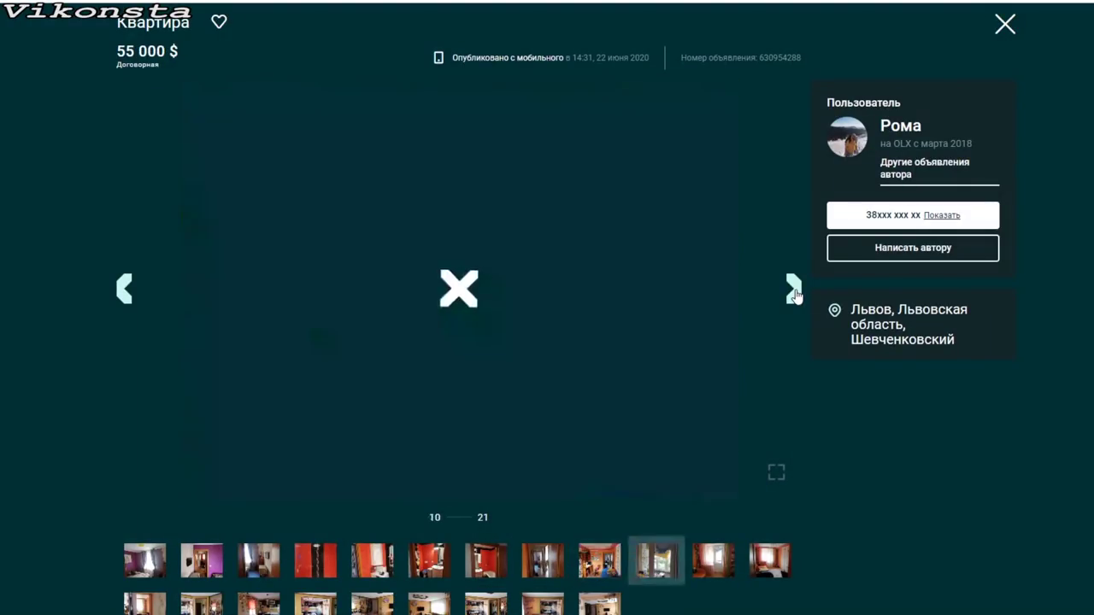
pyautogui.click(795, 295)
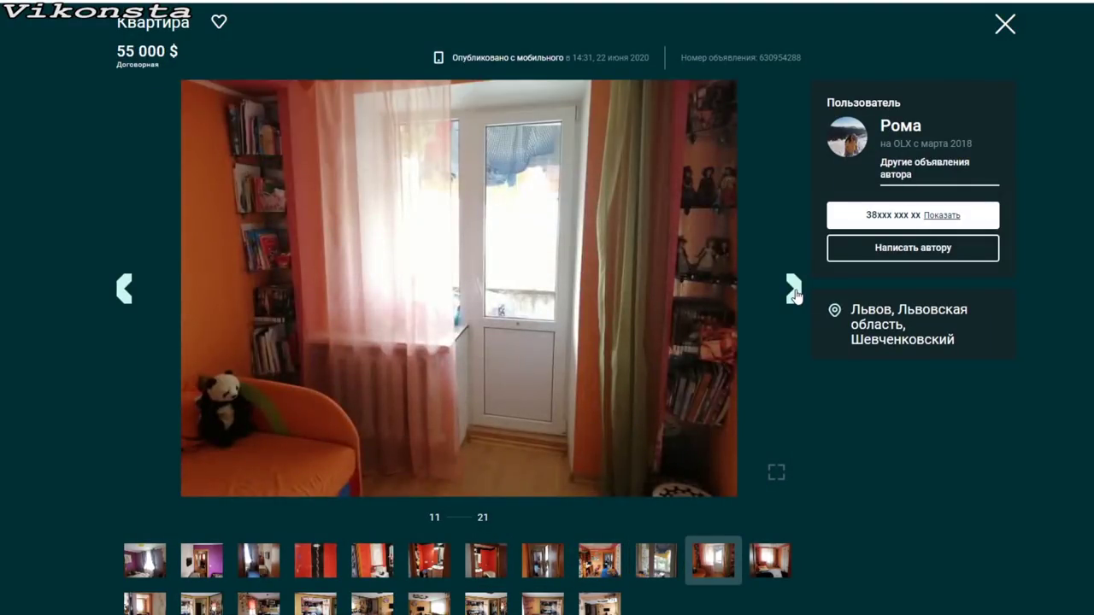
pyautogui.click(795, 295)
pyautogui.click(795, 295)
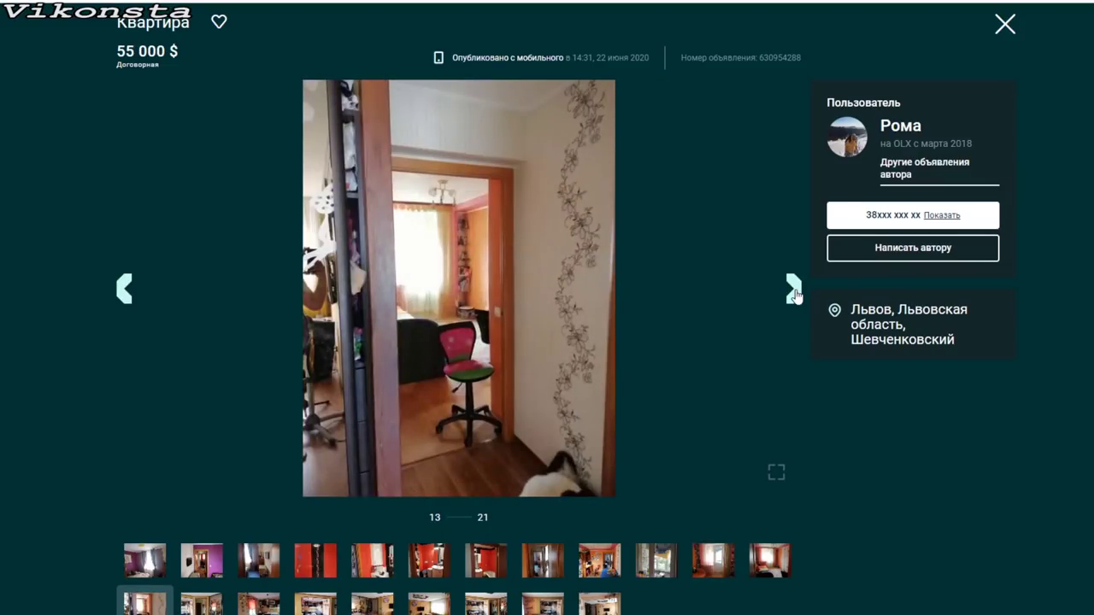
pyautogui.click(795, 295)
pyautogui.click(795, 295)
pyautogui.click(795, 295)
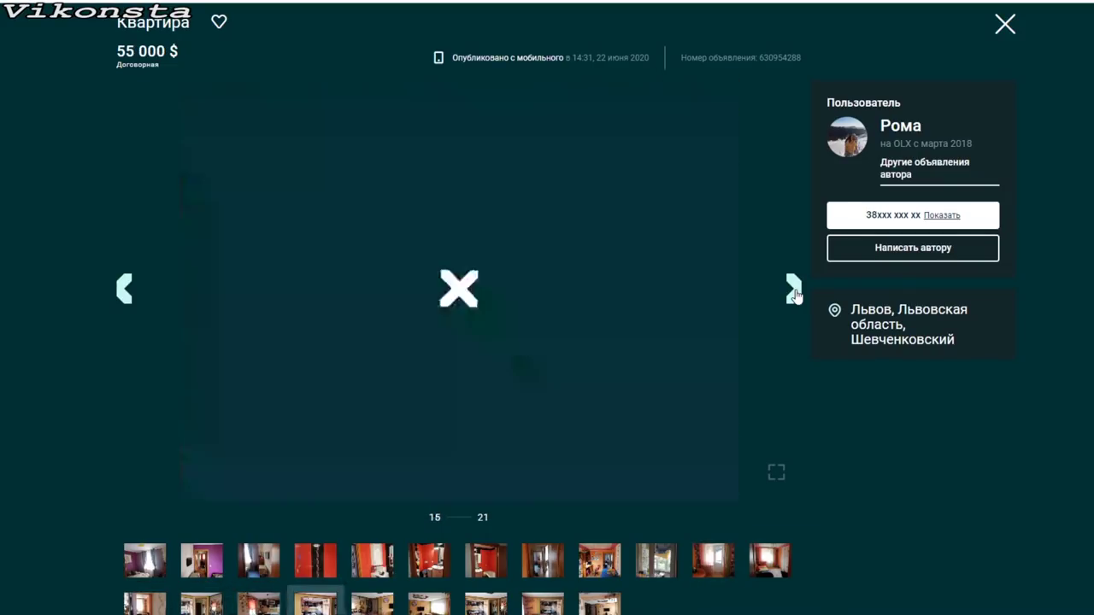
pyautogui.click(124, 291)
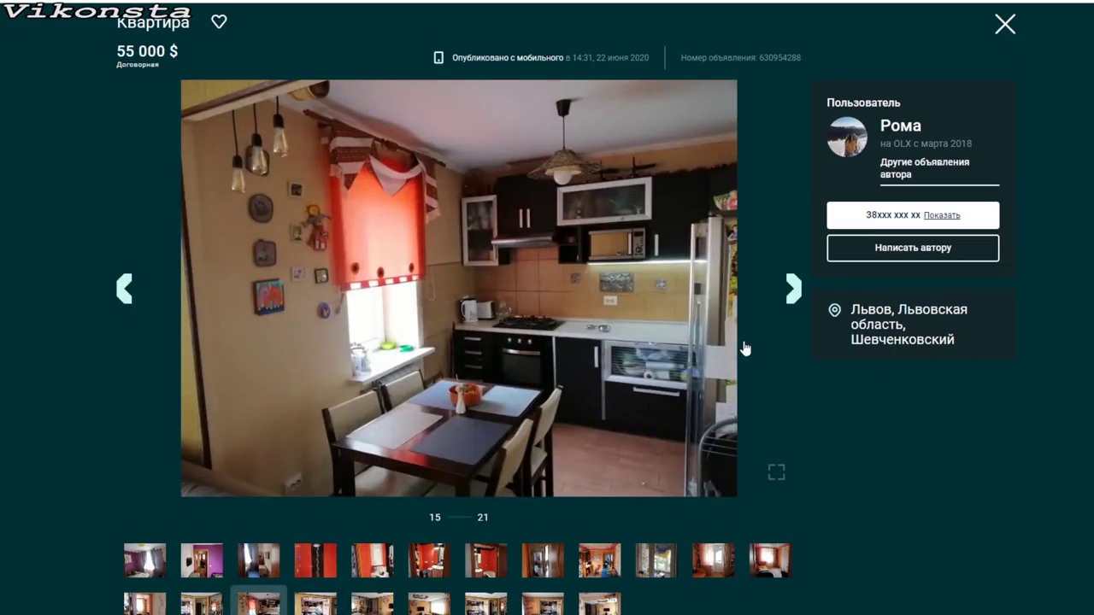
pyautogui.click(793, 295)
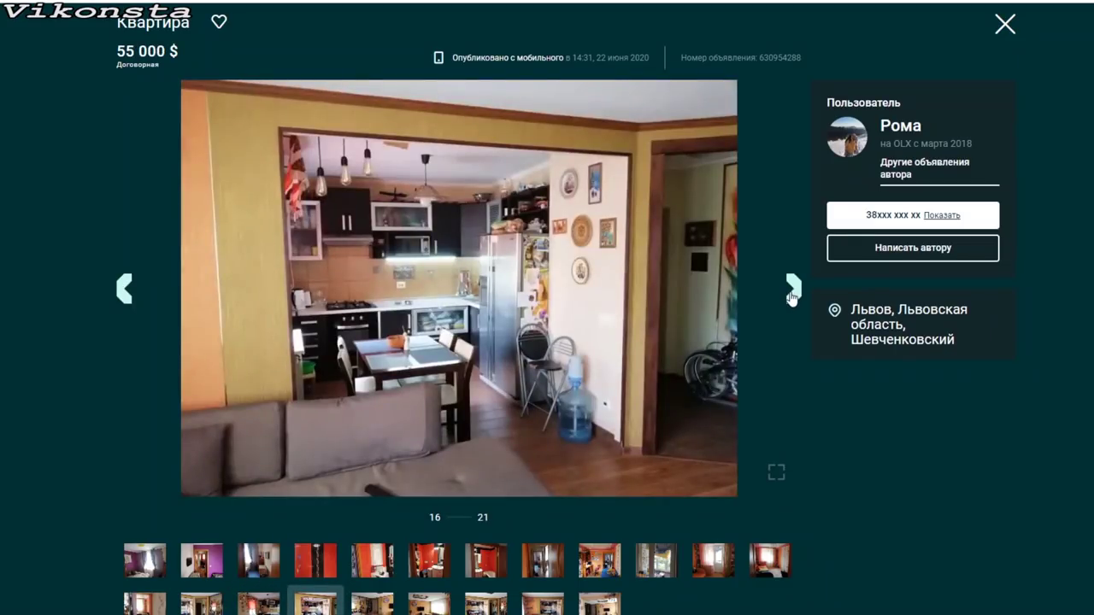
pyautogui.click(793, 295)
pyautogui.click(792, 295)
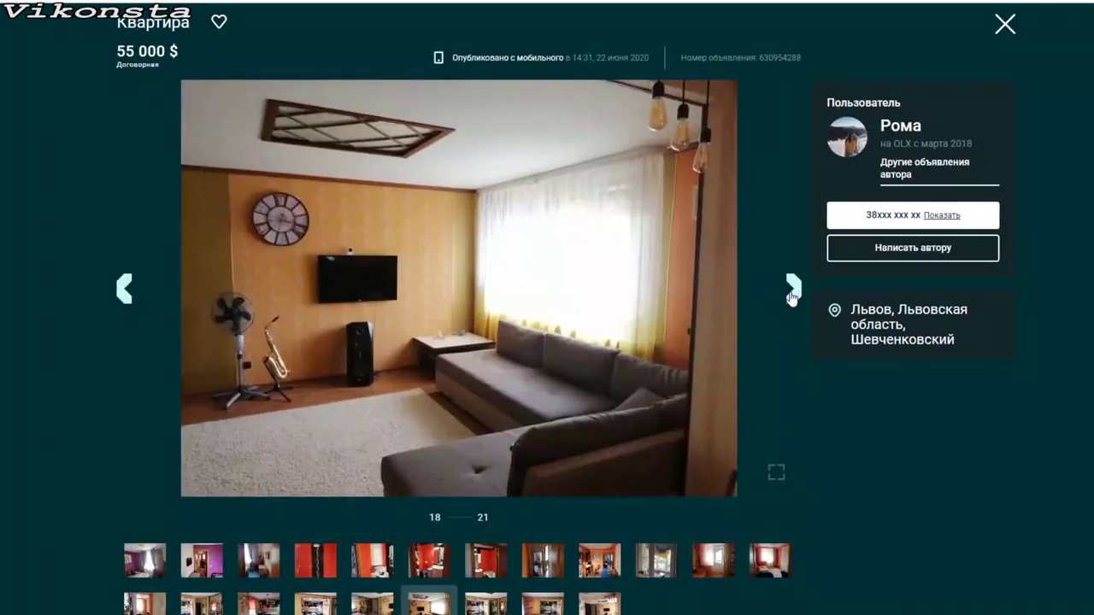
pyautogui.click(1005, 25)
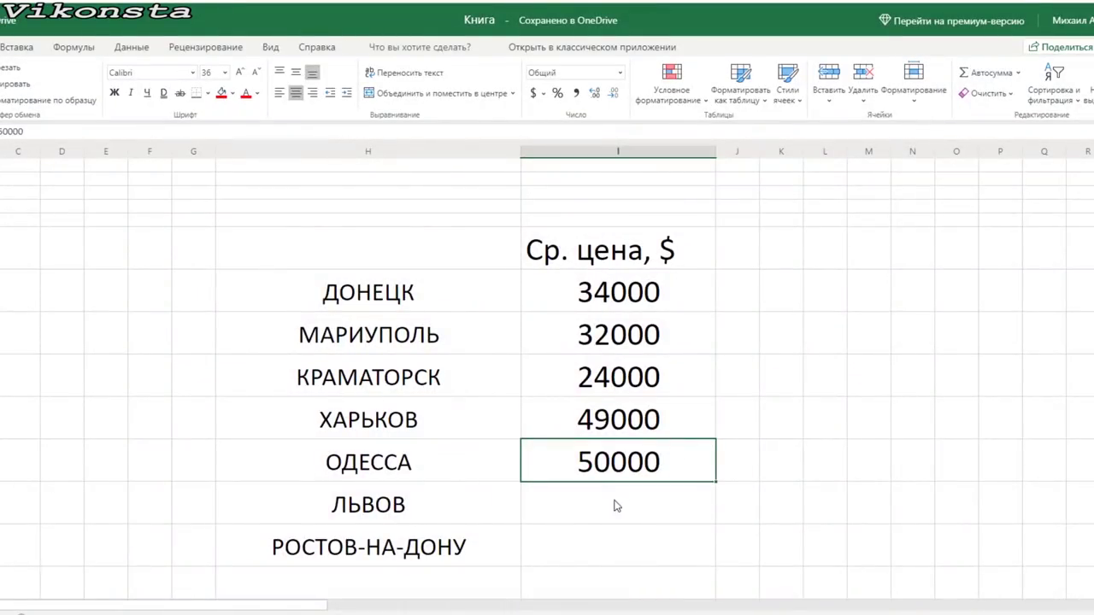
# - Switch to the Excel workbook and enter 55000 as the average dollar price for ЛЬВОВ
pyautogui.click(597, 522)
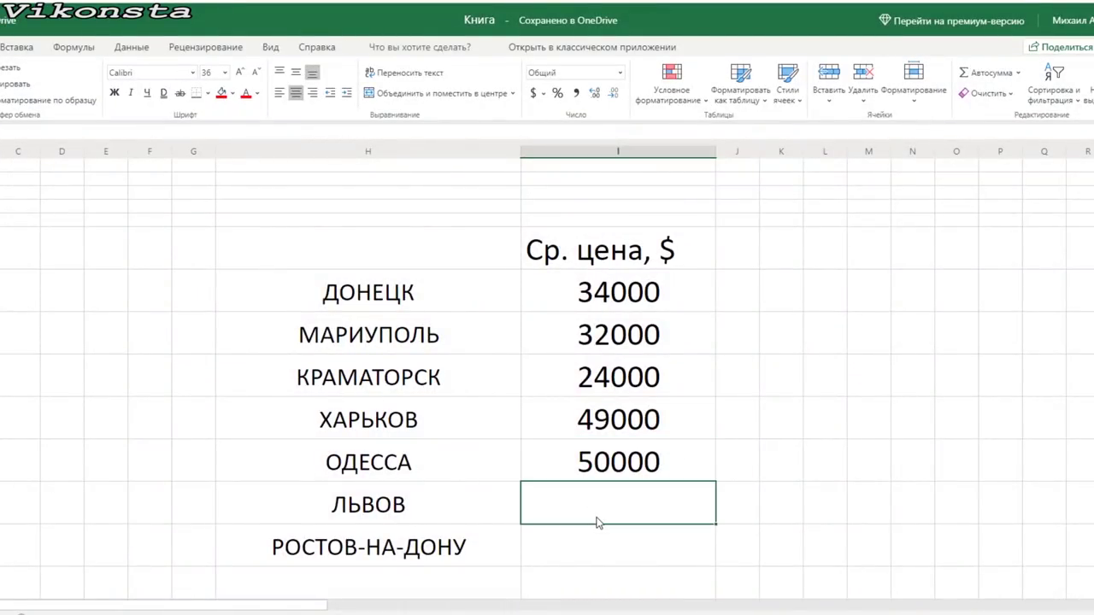
pyautogui.write('55-')
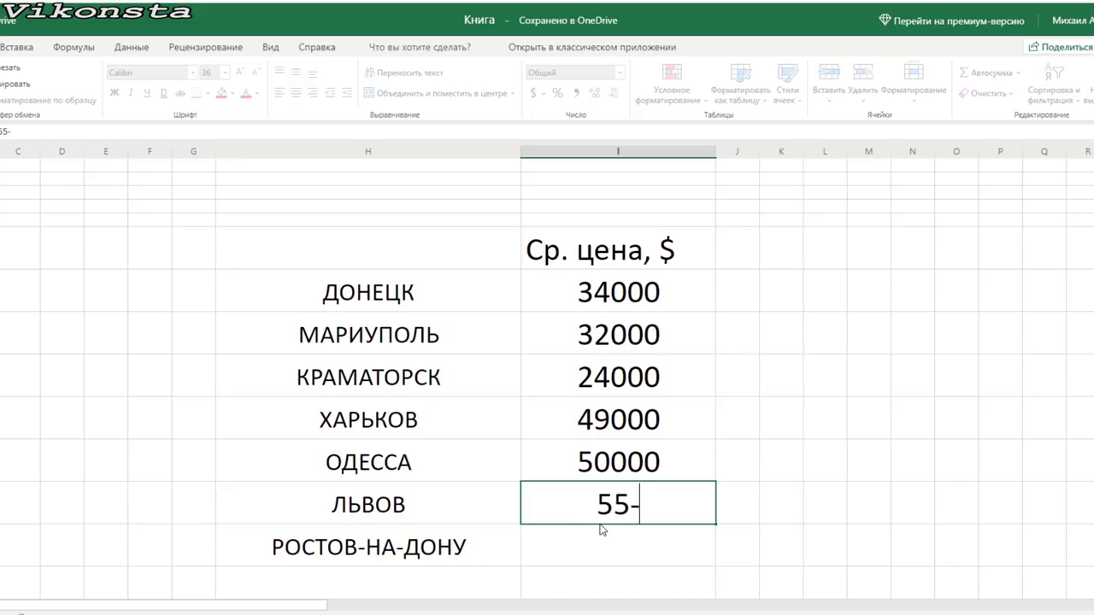
pyautogui.press('BackSpace')
pyautogui.write('000')
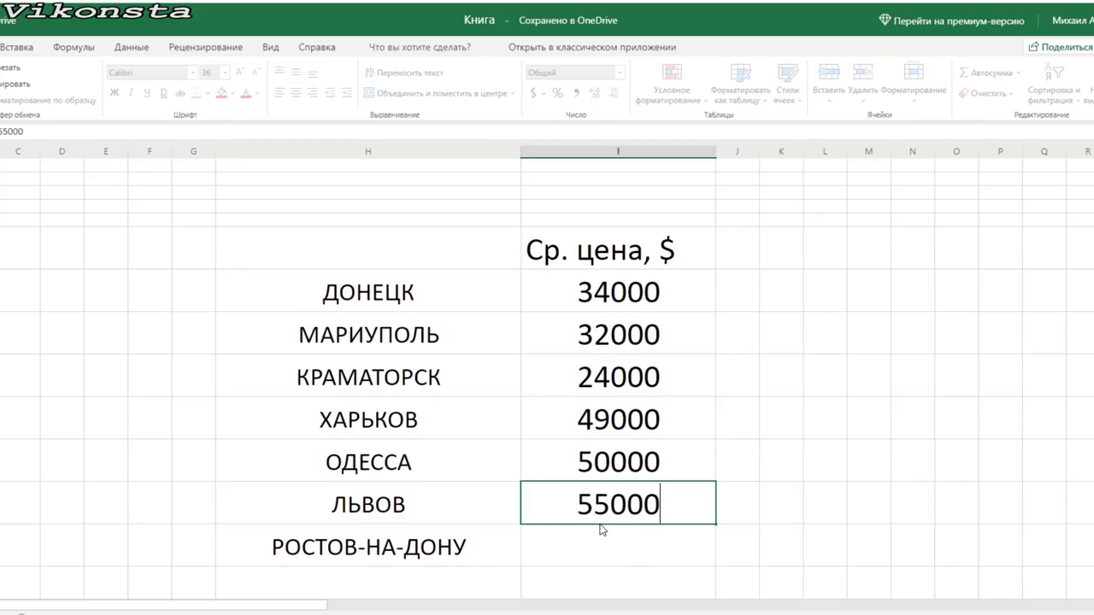
pyautogui.press('Return')
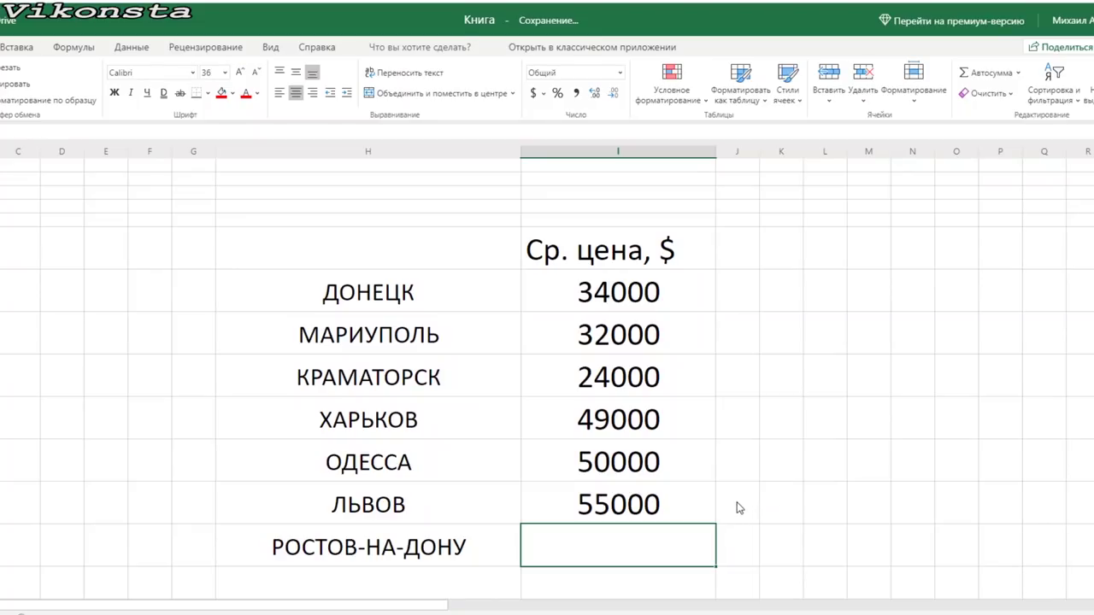
pyautogui.click(739, 508)
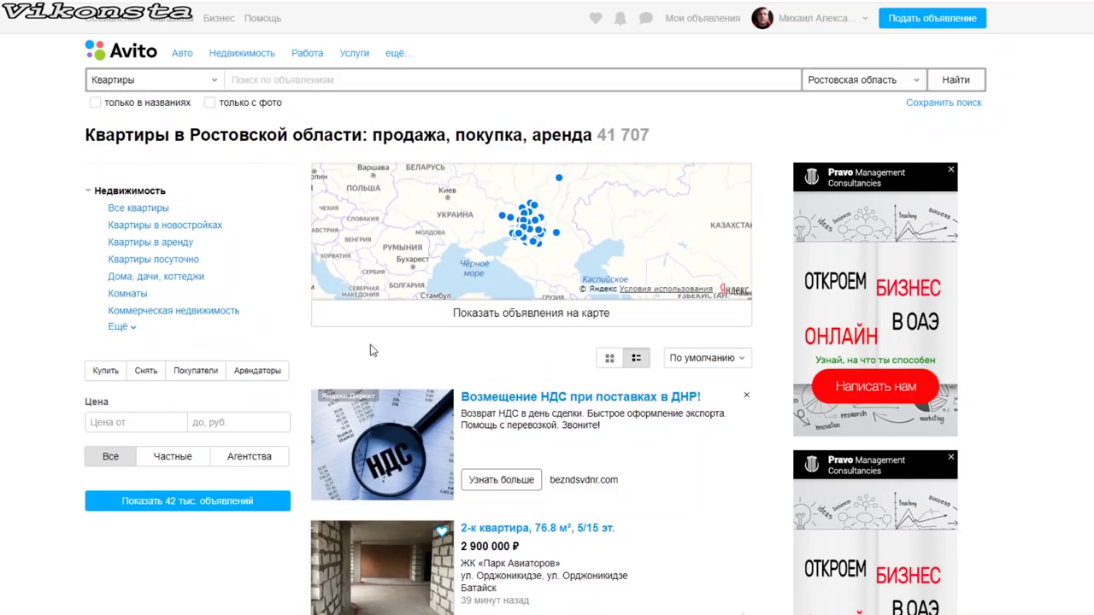
# - Switch to Avito's Rostov region apartments and show only the offers for purchase with 3 комнаты and the Вторичка property type
pyautogui.click(115, 373)
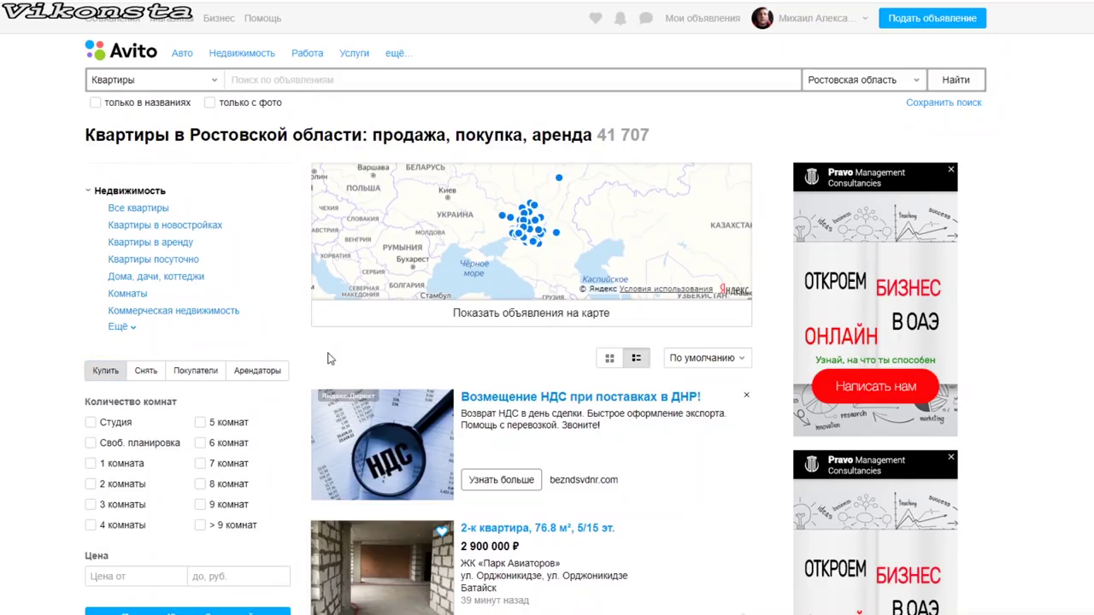
pyautogui.scroll(-2, 154, 394)
pyautogui.click(91, 391)
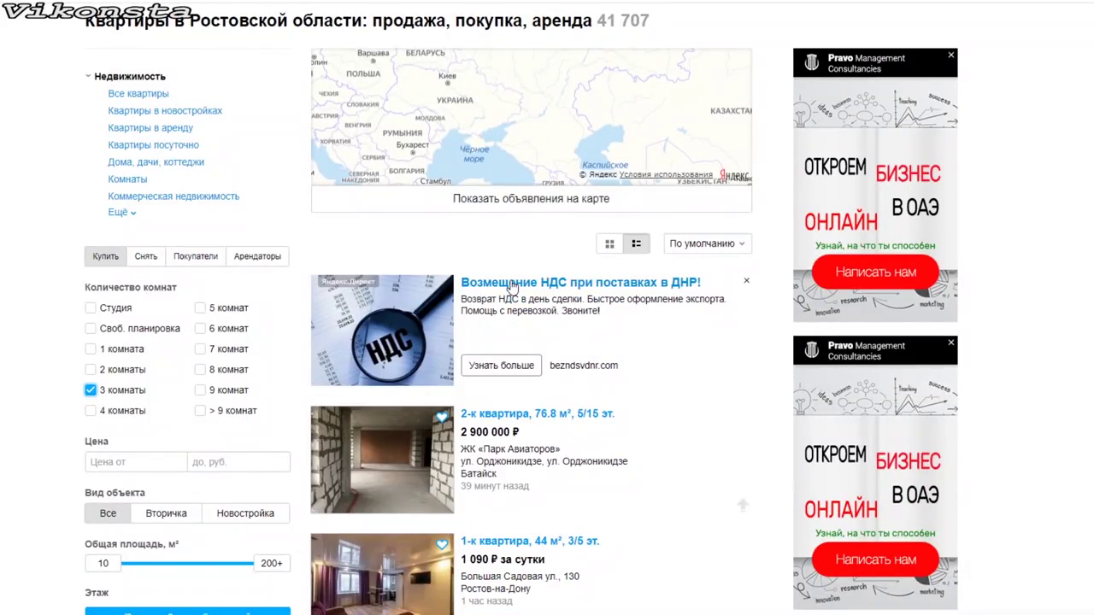
pyautogui.scroll(2, 582, 280)
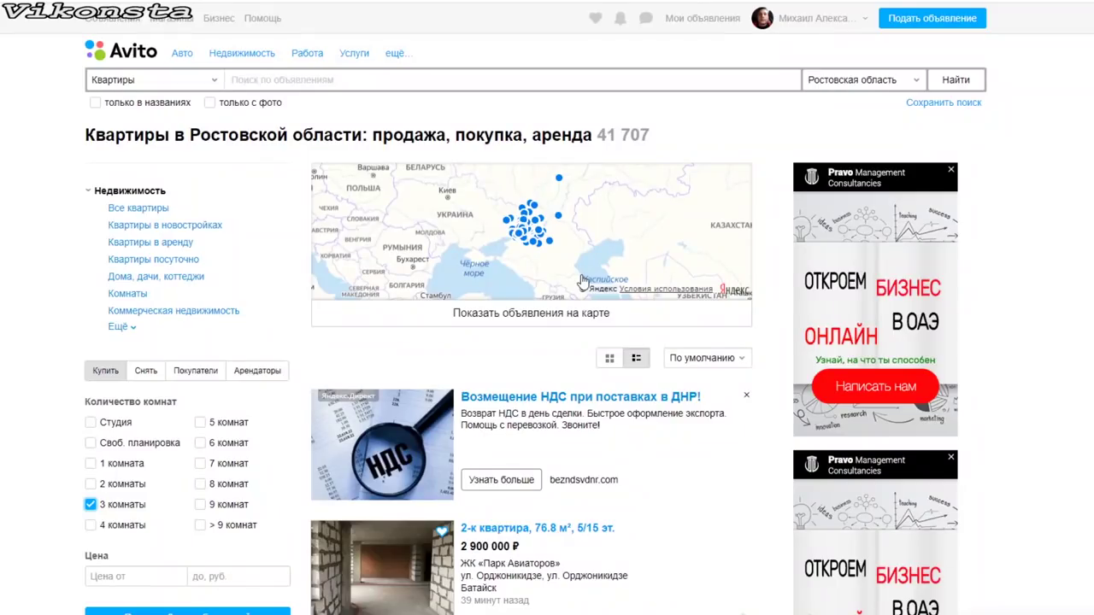
pyautogui.scroll(-4, 582, 280)
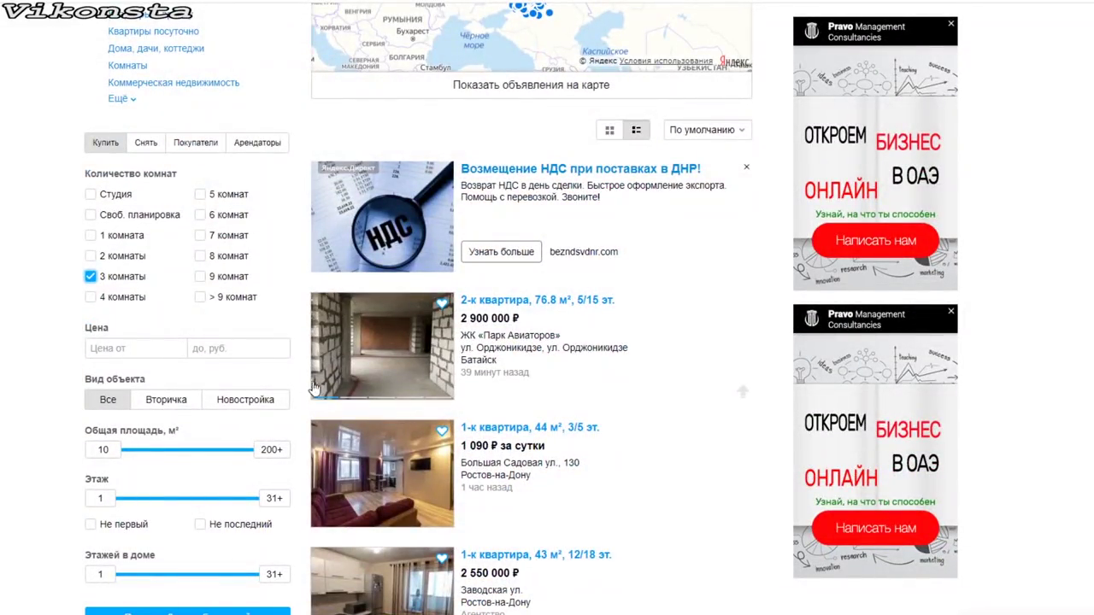
pyautogui.click(163, 405)
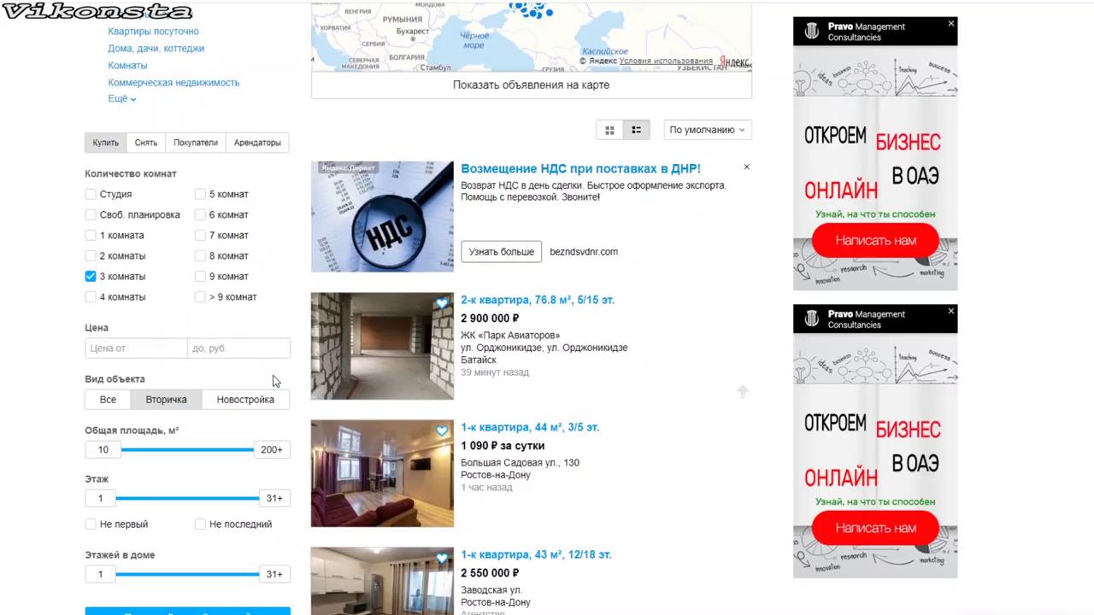
pyautogui.scroll(-3, 274, 382)
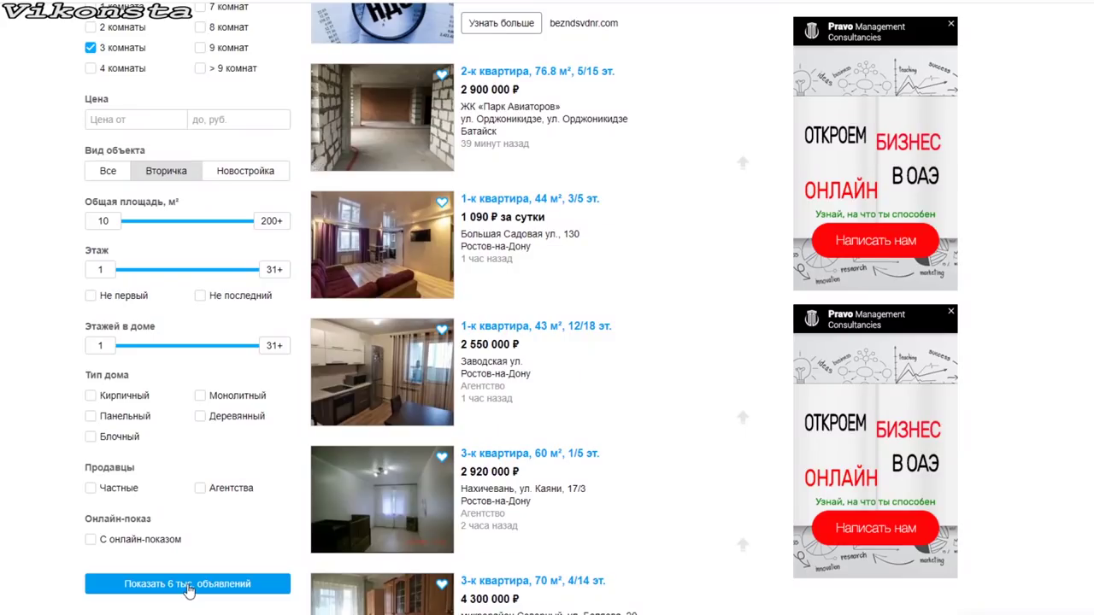
pyautogui.click(187, 583)
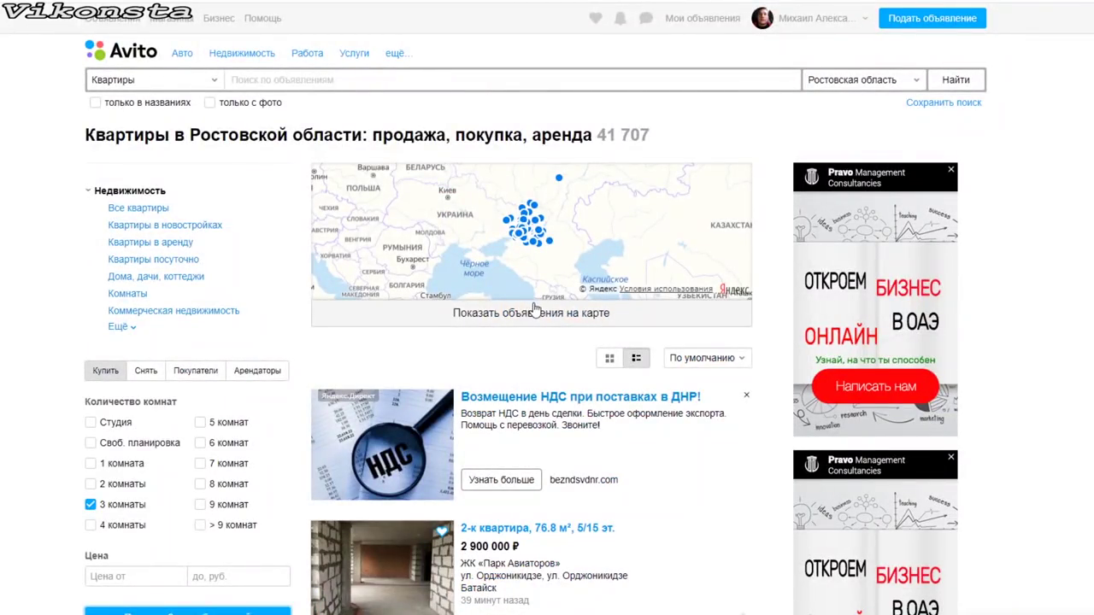
# - Examine the rouble prices and cities of the first three-room listings and the VIP-объявления, down to the new-building offers
pyautogui.scroll(-3, 472, 307)
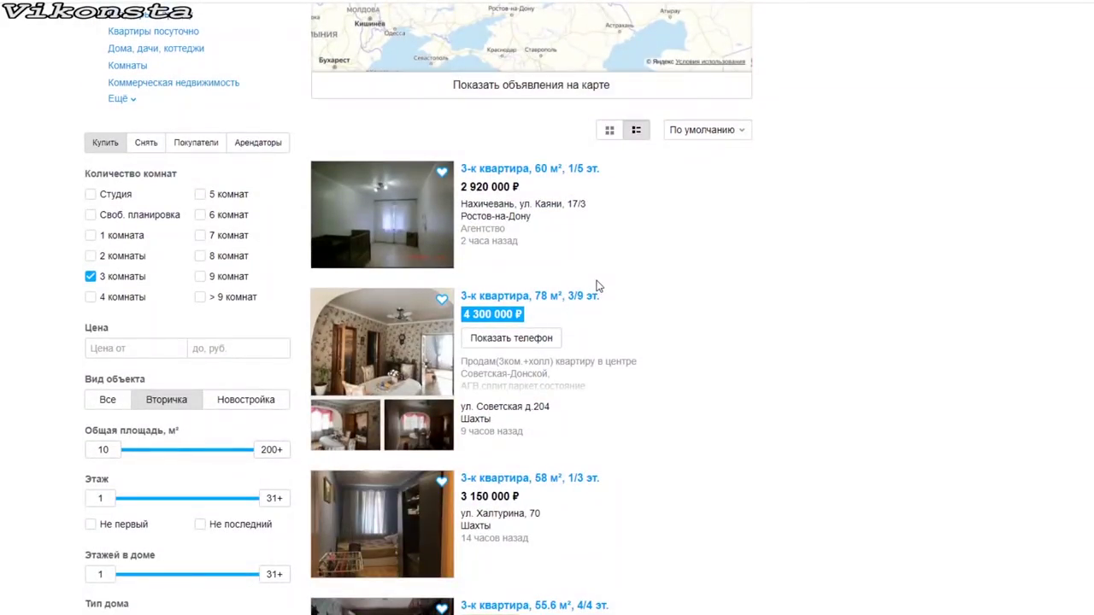
pyautogui.scroll(-3, 599, 285)
pyautogui.scroll(2, 672, 302)
pyautogui.scroll(-4, 670, 306)
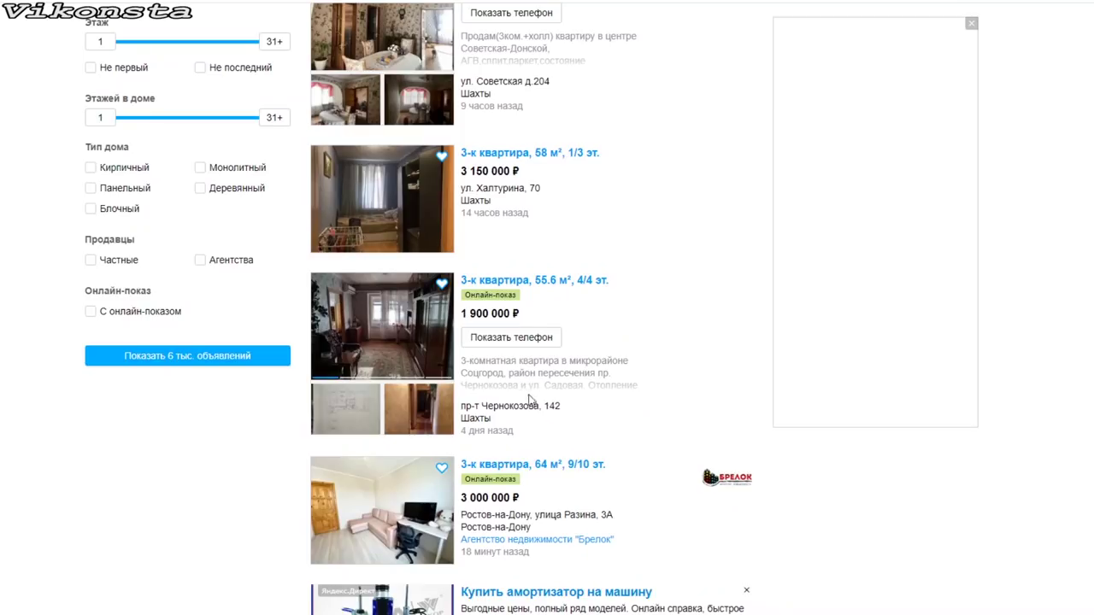
pyautogui.scroll(-3, 534, 401)
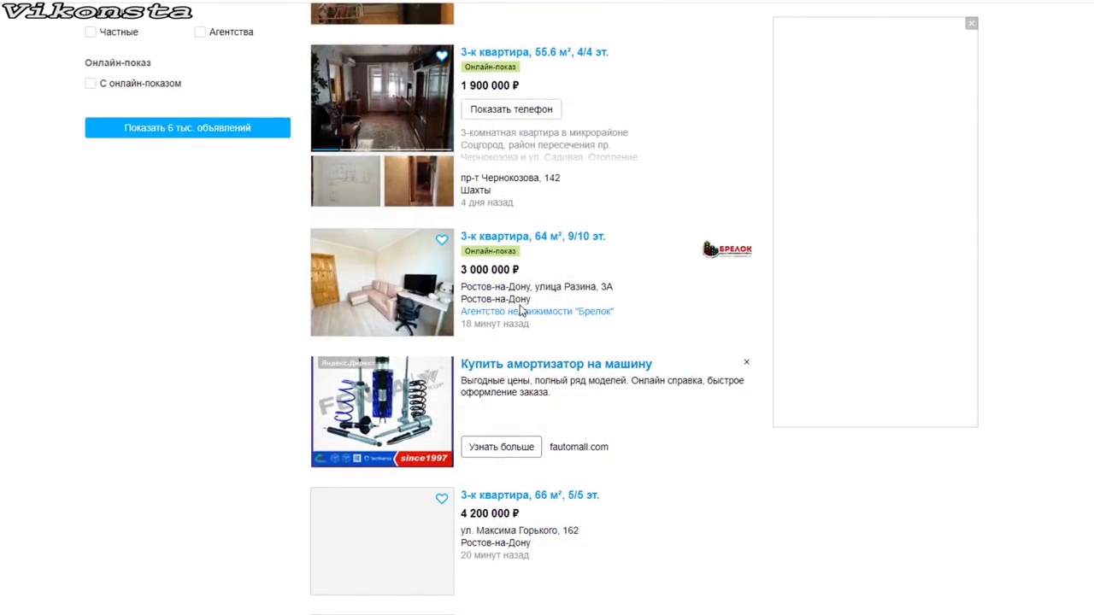
pyautogui.scroll(-2, 521, 307)
pyautogui.scroll(-2, 509, 410)
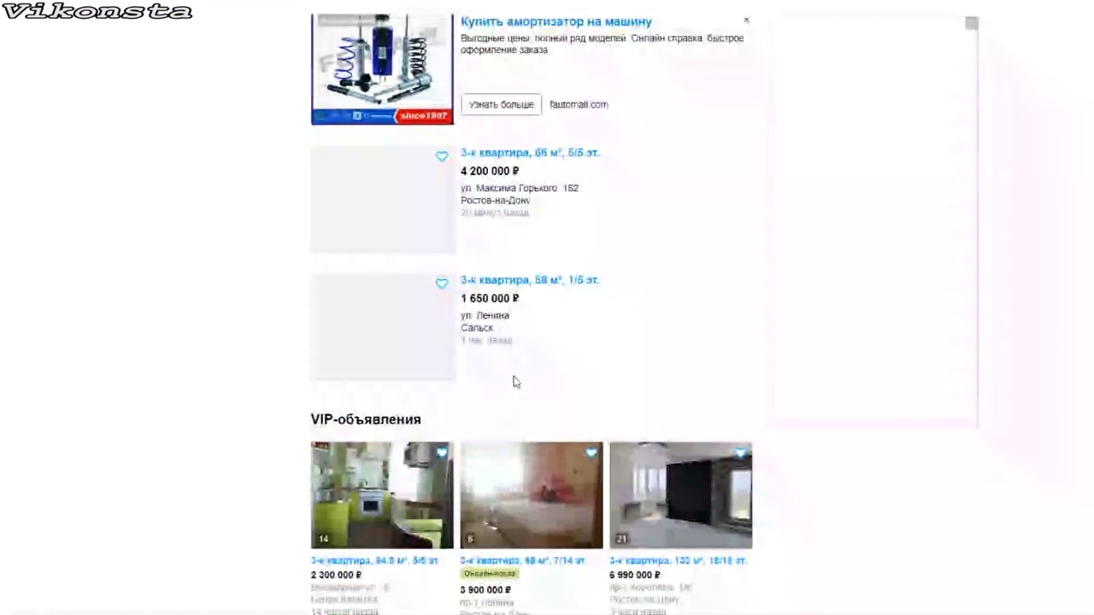
pyautogui.scroll(-4, 513, 251)
pyautogui.moveTo(516, 299)
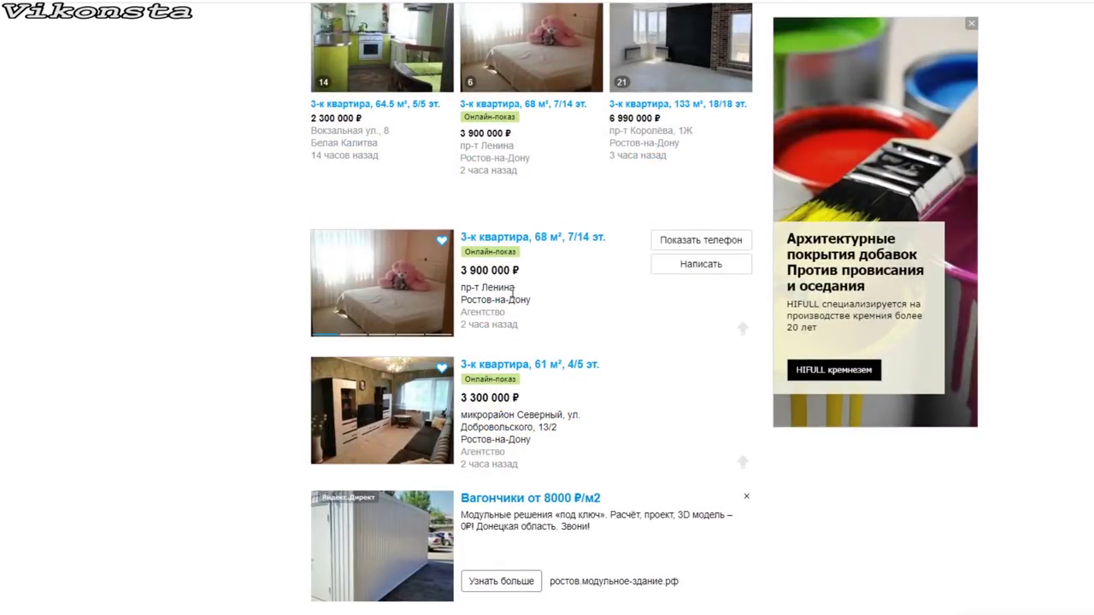
pyautogui.moveTo(503, 401)
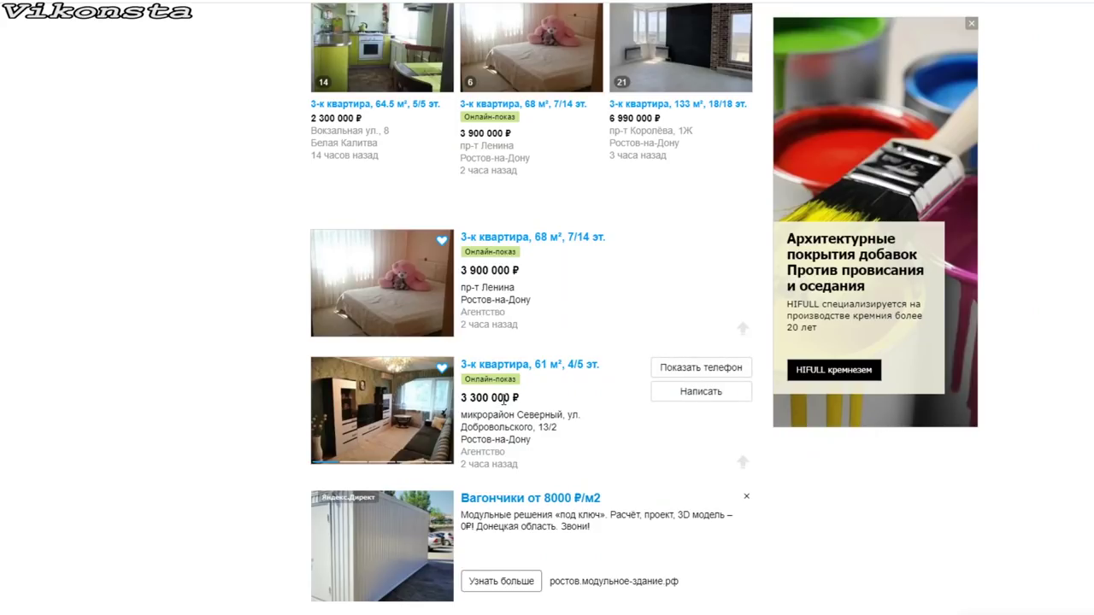
pyautogui.scroll(-4, 484, 411)
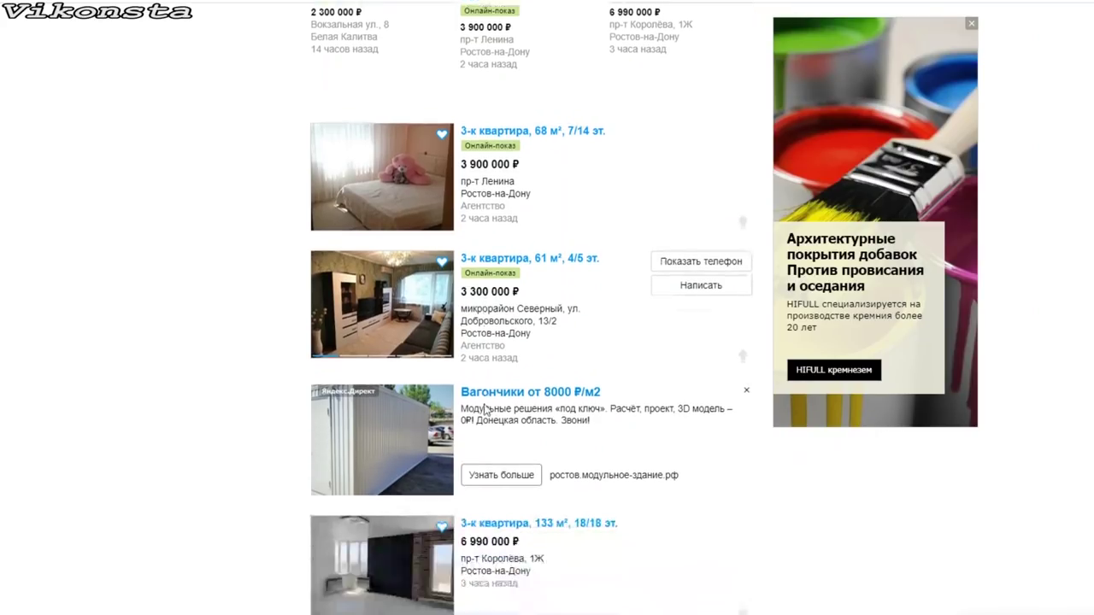
pyautogui.moveTo(536, 352)
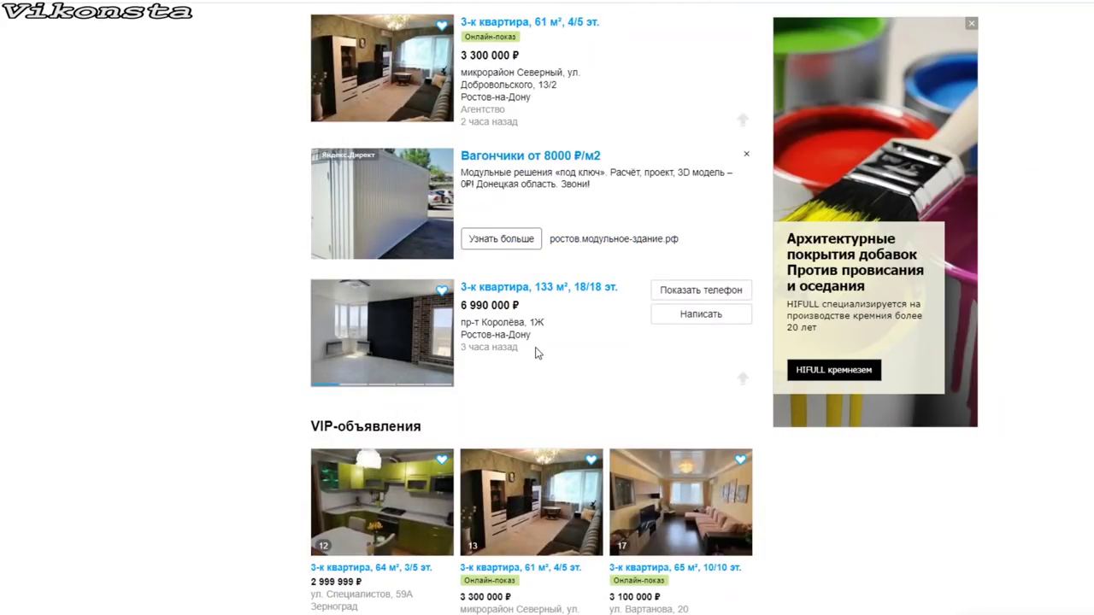
pyautogui.scroll(-5, 537, 352)
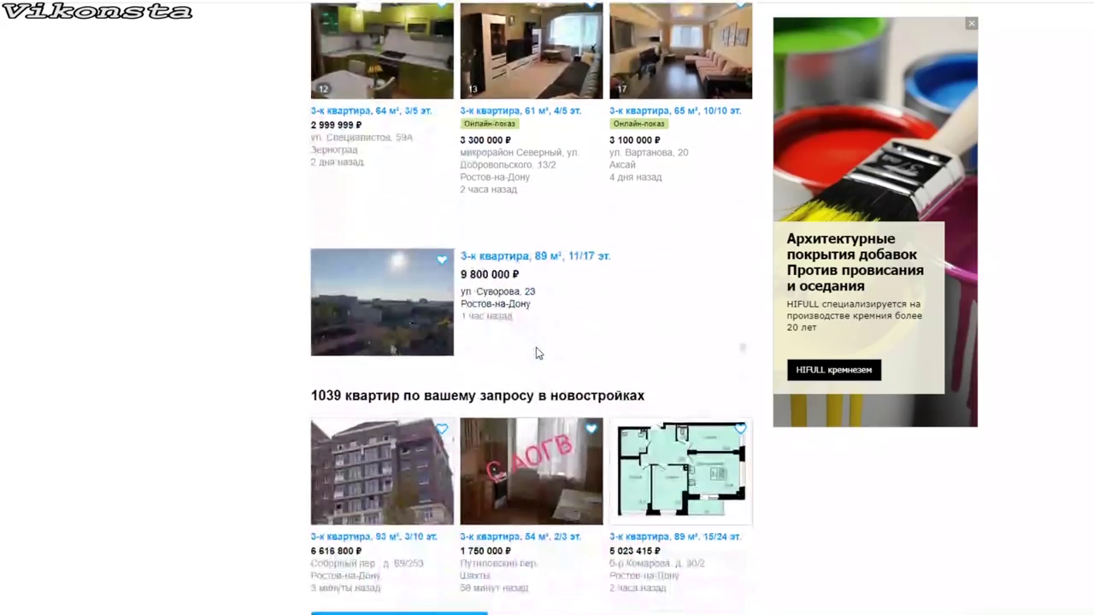
pyautogui.moveTo(503, 274)
# - Compare the prices, floor areas and preview photos of the regular three-room listings below the new-building offers, focusing on Ростов-на-Дону
pyautogui.scroll(-7, 504, 274)
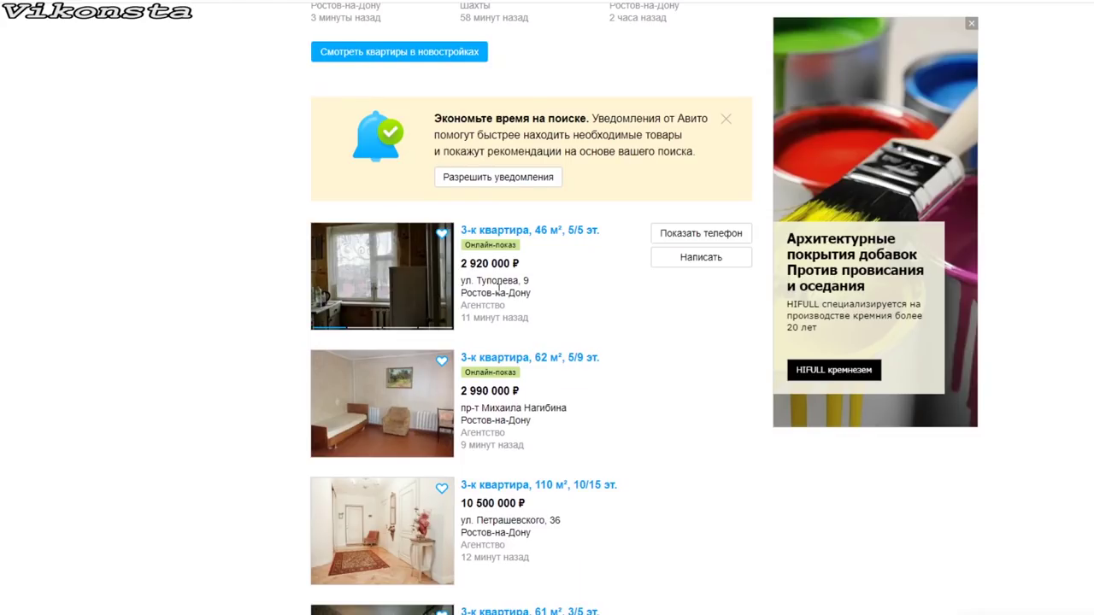
pyautogui.scroll(-3, 518, 293)
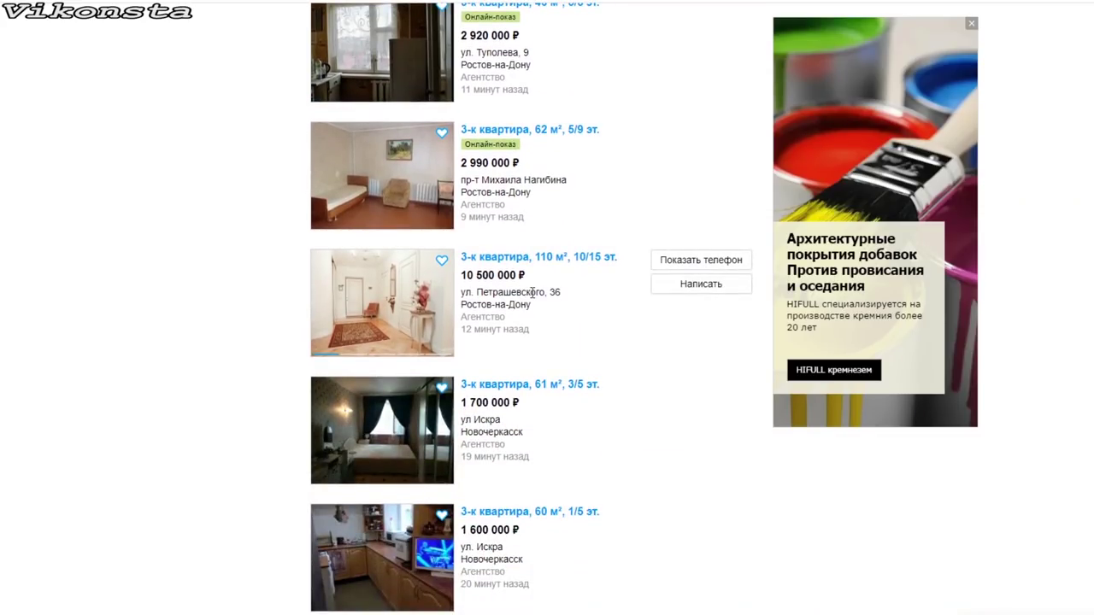
pyautogui.scroll(-1, 532, 295)
pyautogui.scroll(-3, 532, 298)
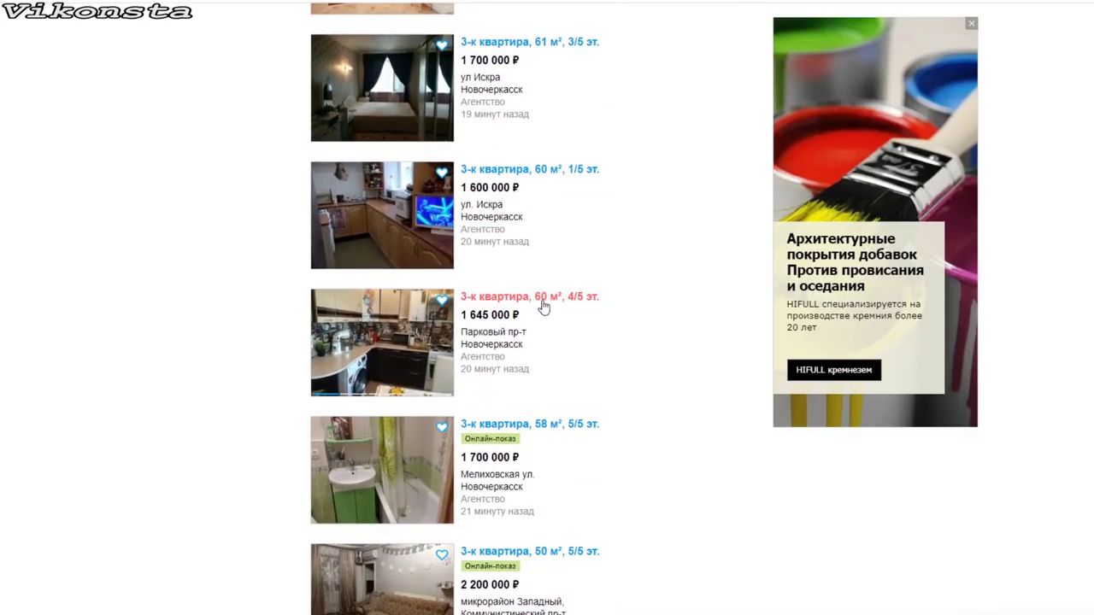
pyautogui.scroll(-3, 527, 410)
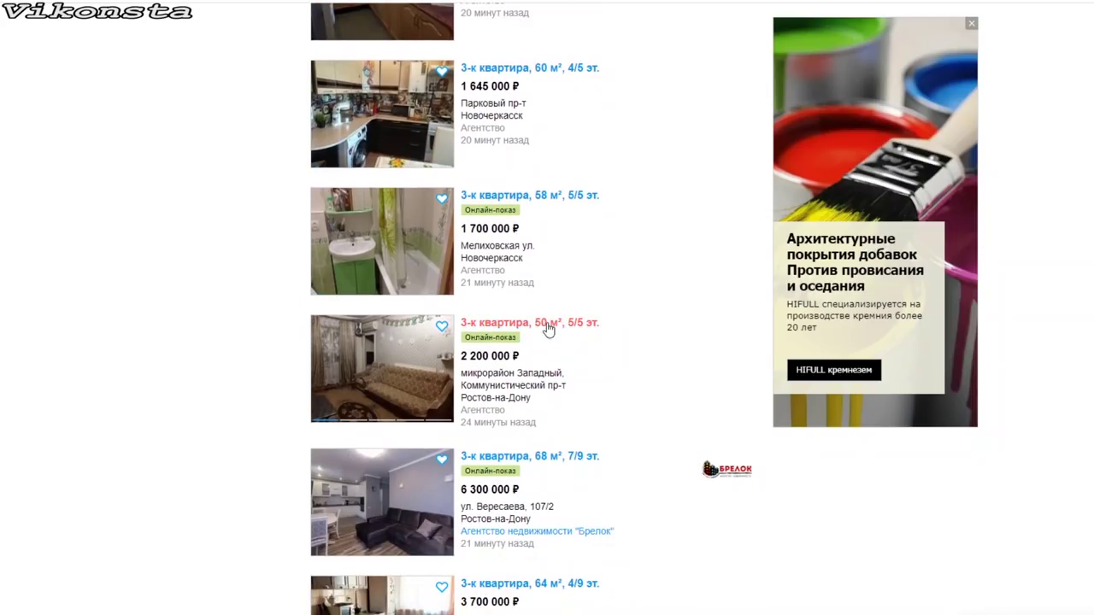
pyautogui.moveTo(550, 329)
pyautogui.scroll(-3, 593, 374)
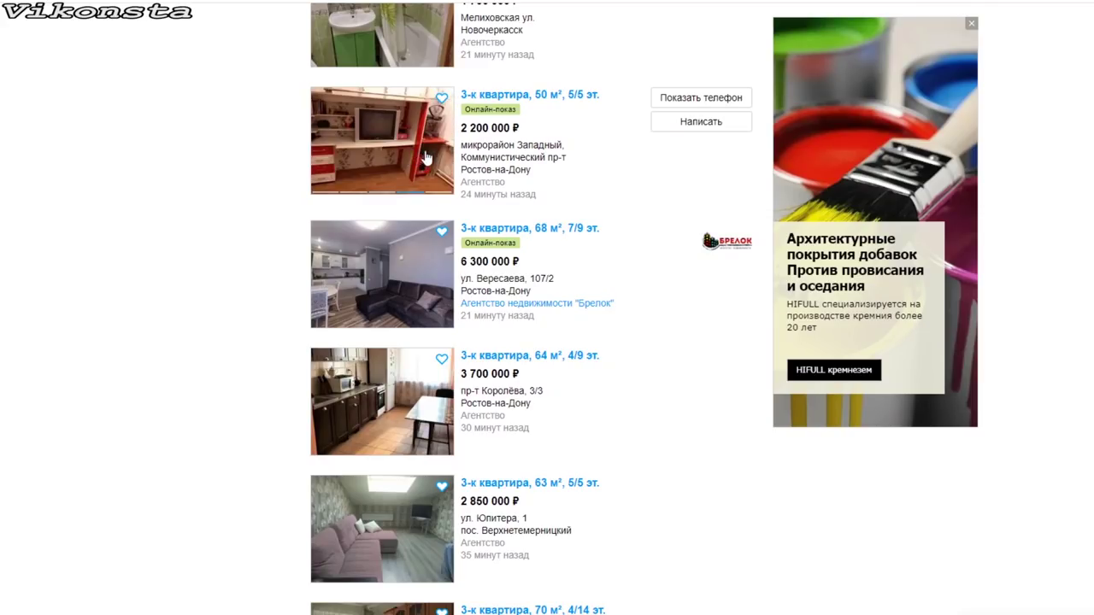
pyautogui.scroll(-2, 408, 177)
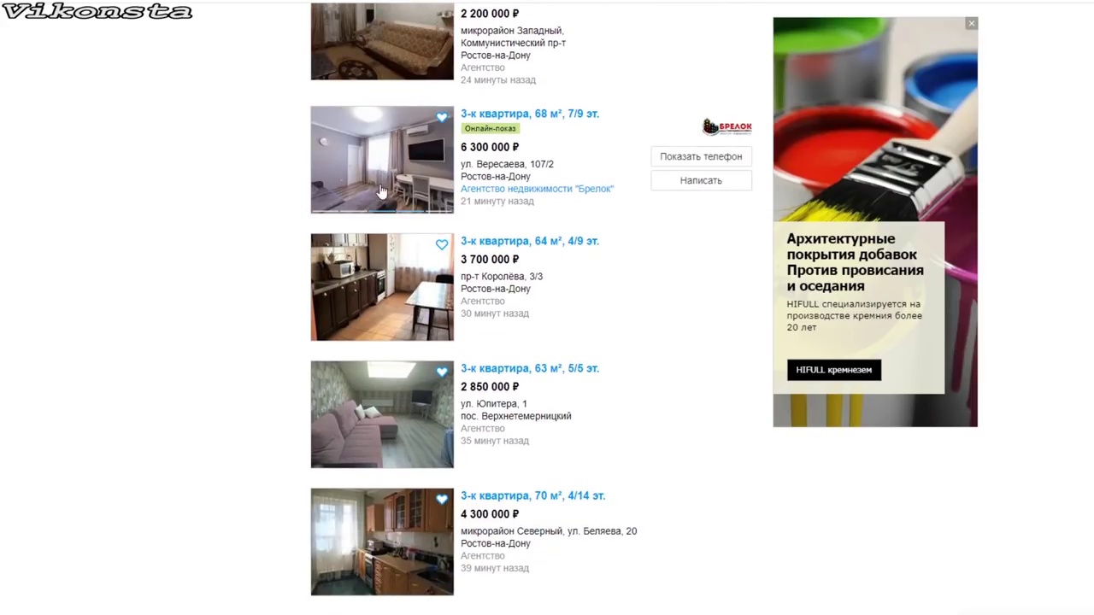
# - Open the 64 м², 4/9 эт. listing priced at 3 700 000 ₽, look through its enlarged photos and close the photo viewer
pyautogui.click(400, 308)
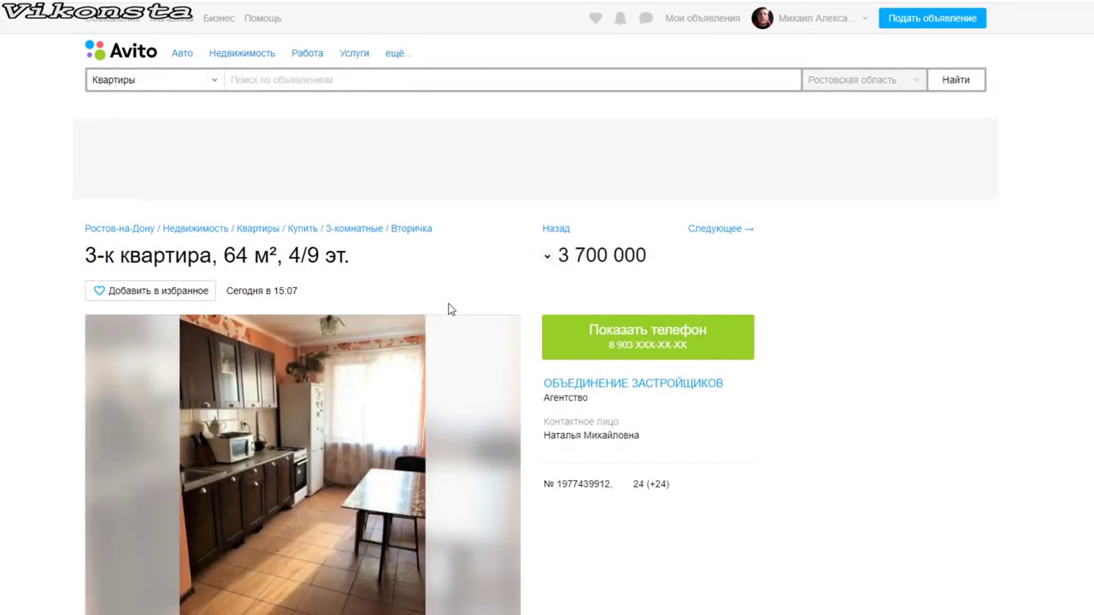
pyautogui.scroll(-2, 452, 310)
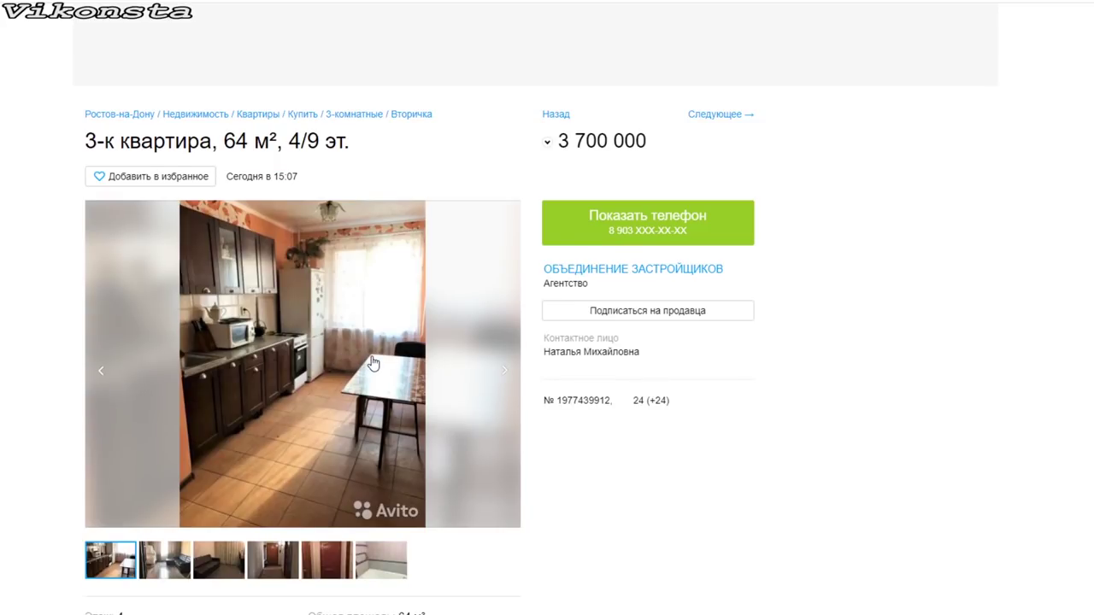
pyautogui.click(373, 363)
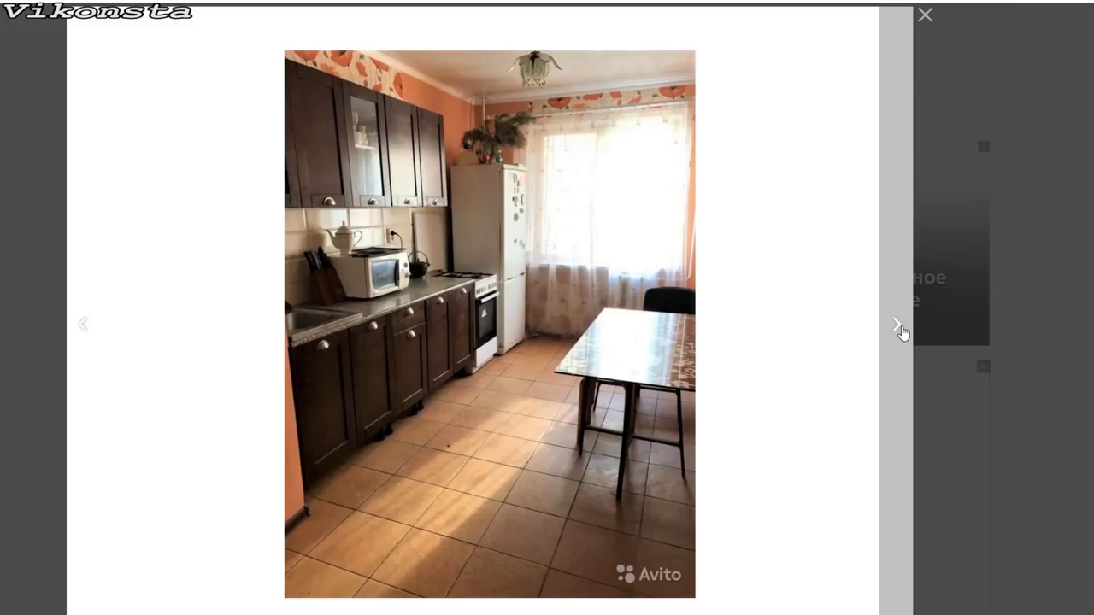
pyautogui.click(898, 329)
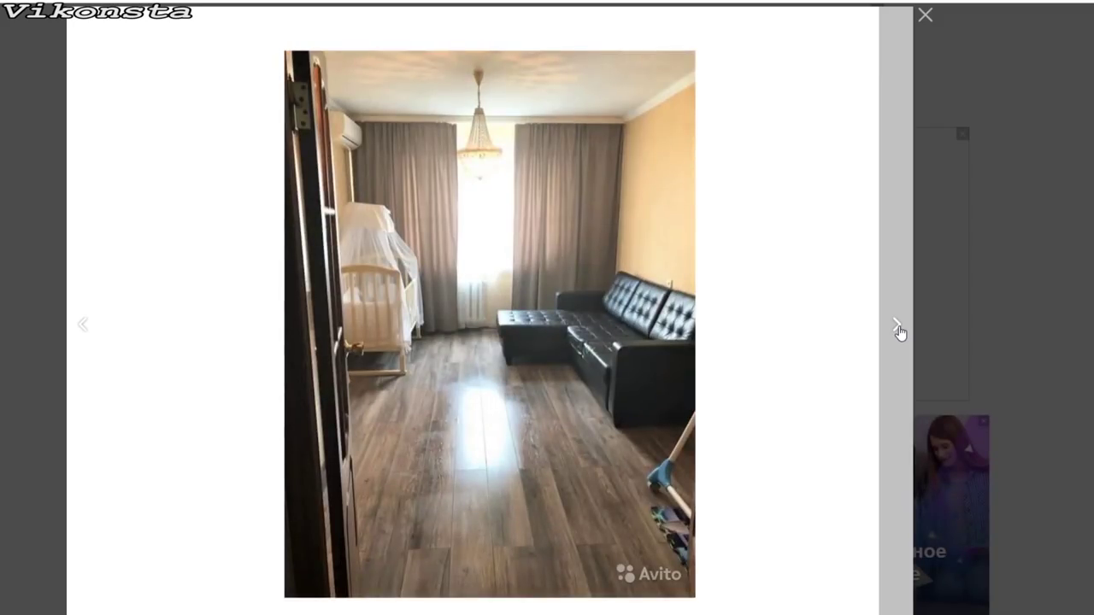
pyautogui.click(898, 329)
pyautogui.click(898, 329)
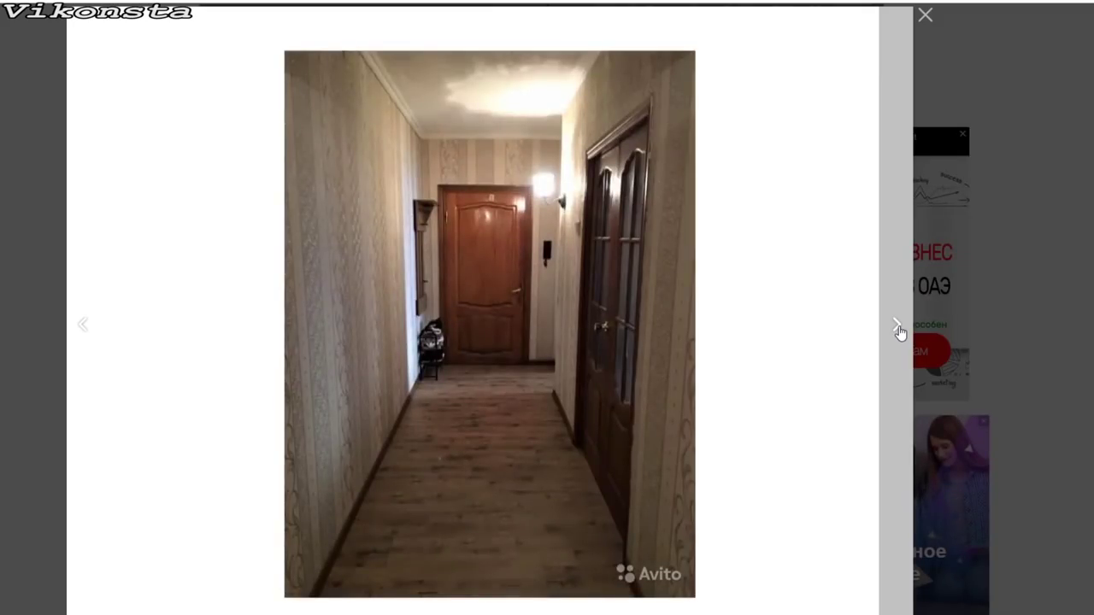
pyautogui.click(898, 329)
pyautogui.click(897, 329)
pyautogui.click(897, 329)
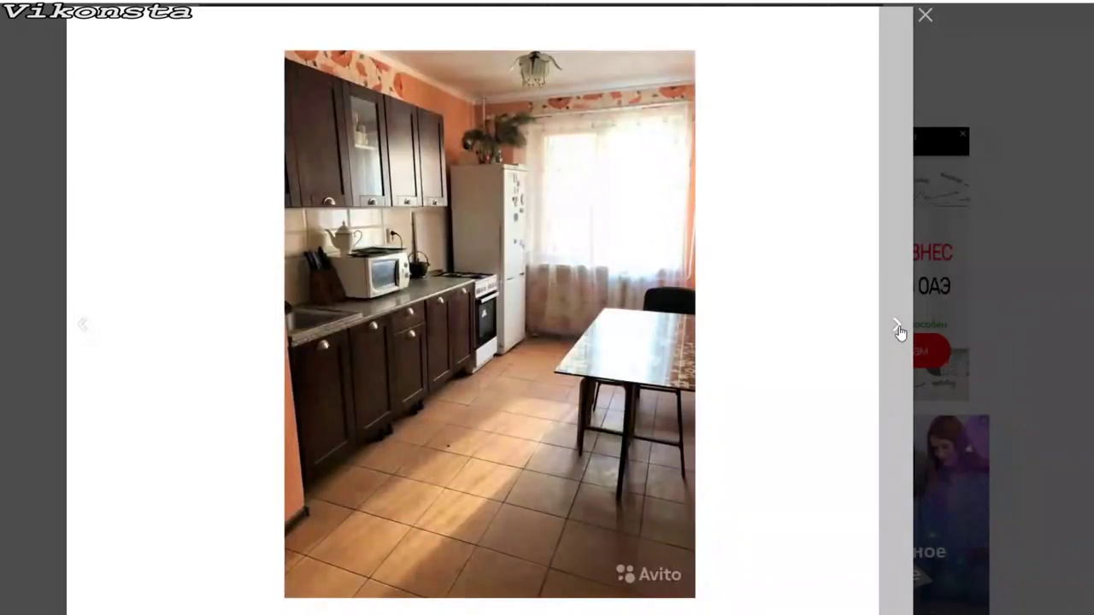
pyautogui.click(898, 329)
pyautogui.click(898, 329)
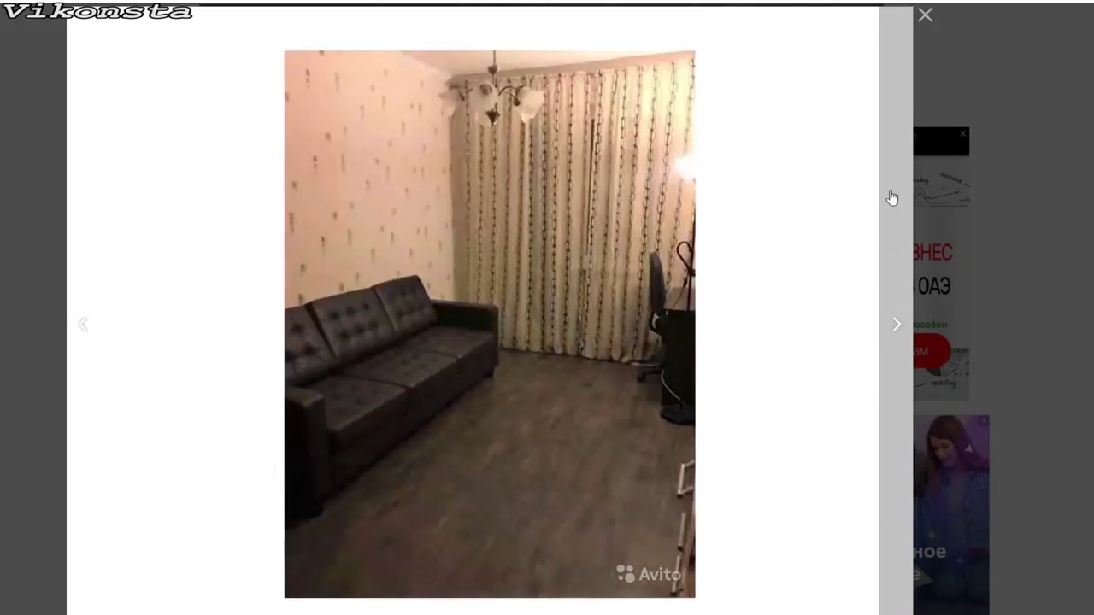
pyautogui.click(925, 15)
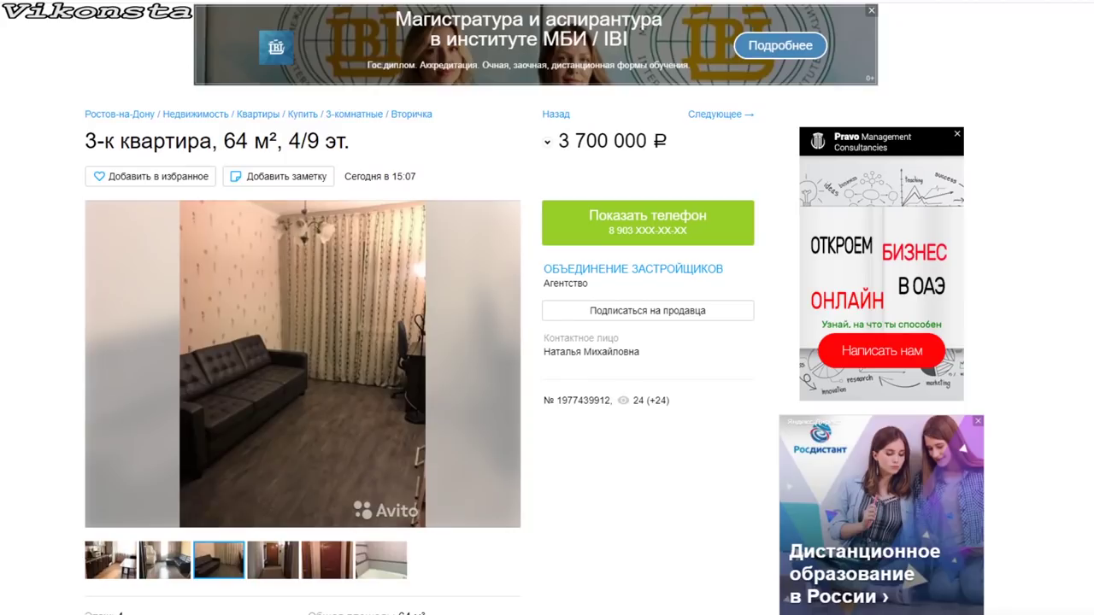
# - Return to the Ростовская область results and examine the prices of further three-room listings, down to the 70 м², 2/7 эт. apartment
pyautogui.hotkey('alt', 'Left')
pyautogui.scroll(-4, 452, 260)
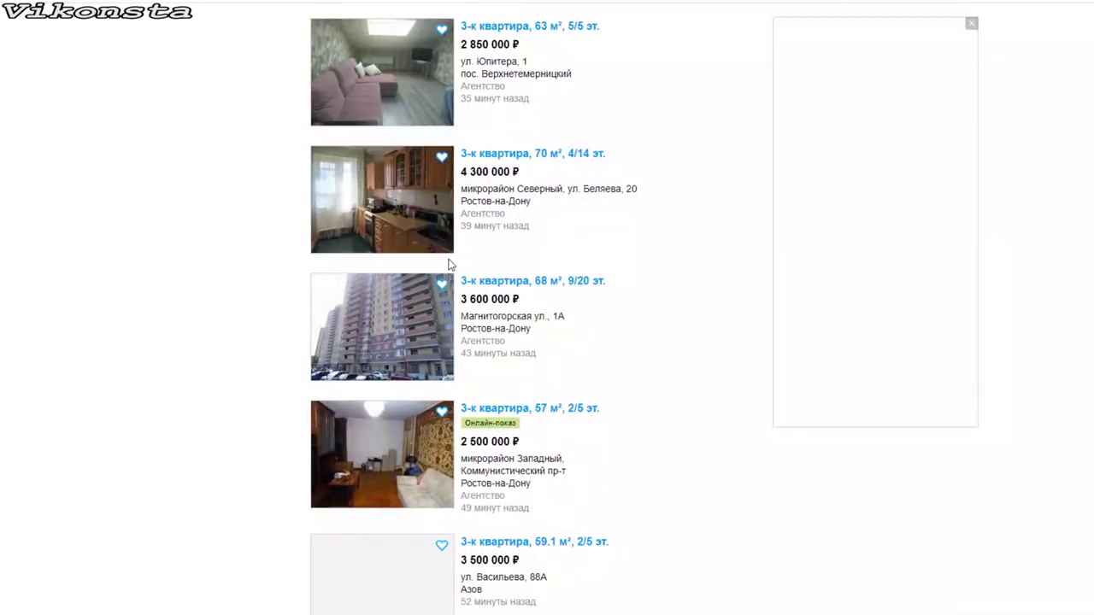
pyautogui.scroll(-3, 451, 259)
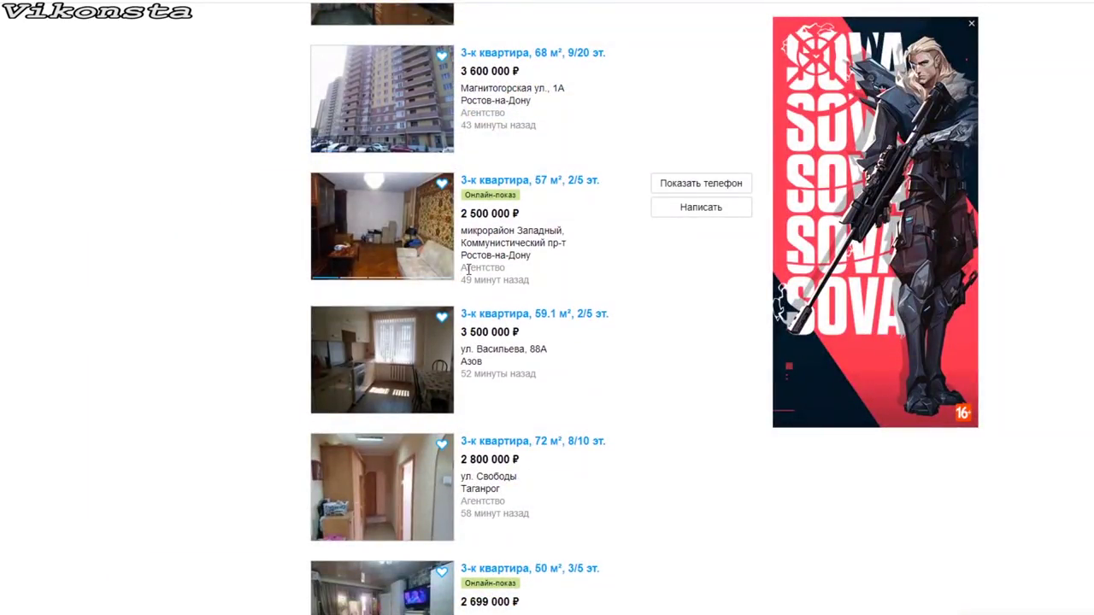
pyautogui.scroll(-1, 463, 270)
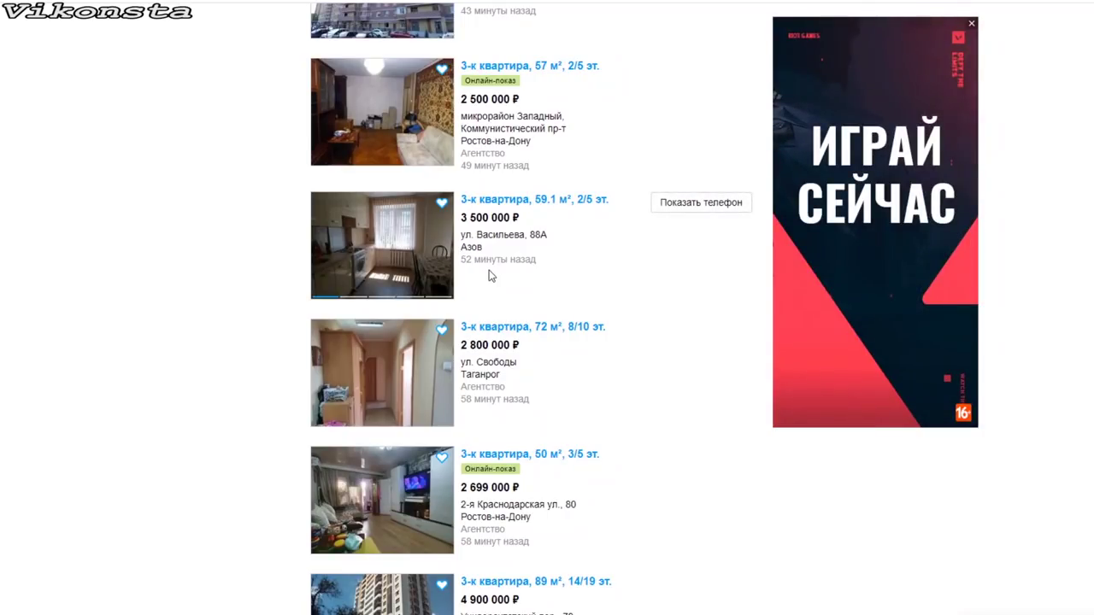
pyautogui.scroll(-2, 488, 275)
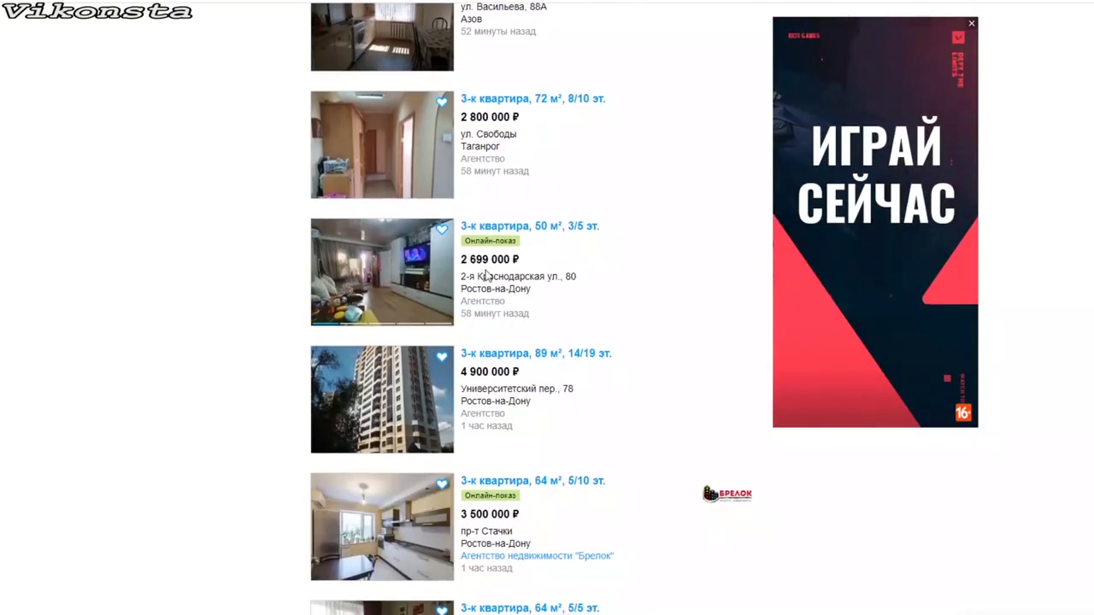
pyautogui.scroll(-3, 495, 272)
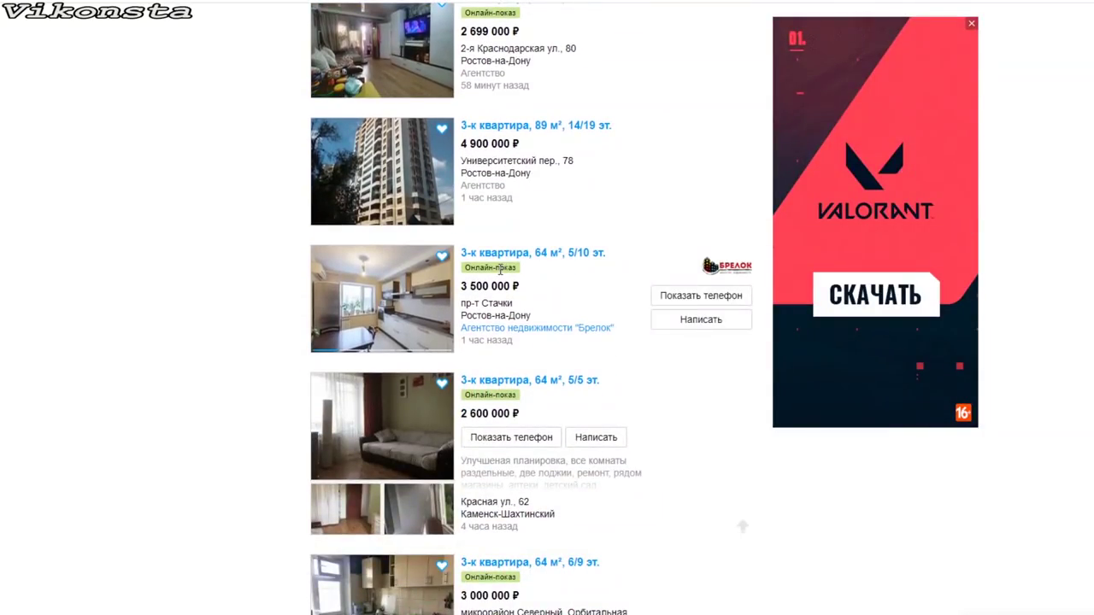
pyautogui.scroll(-1, 498, 277)
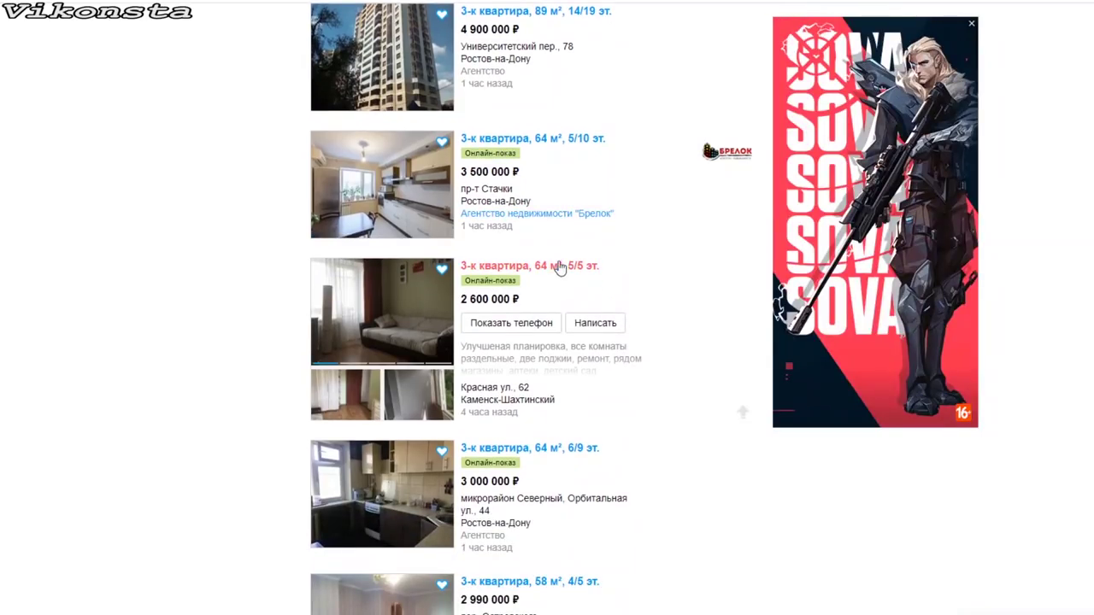
pyautogui.scroll(-3, 556, 259)
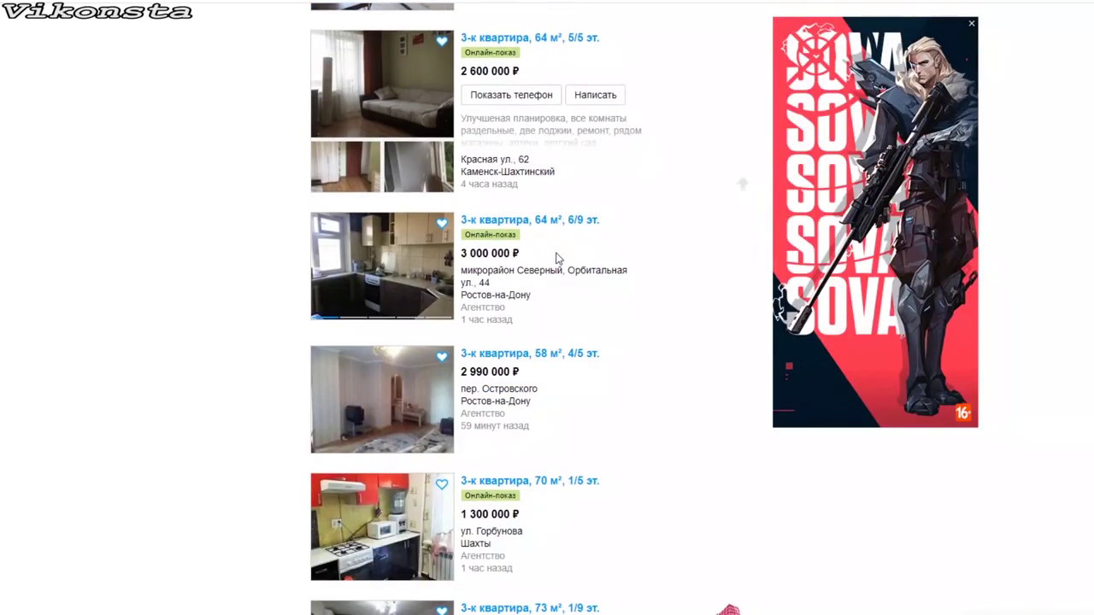
pyautogui.scroll(-2, 560, 265)
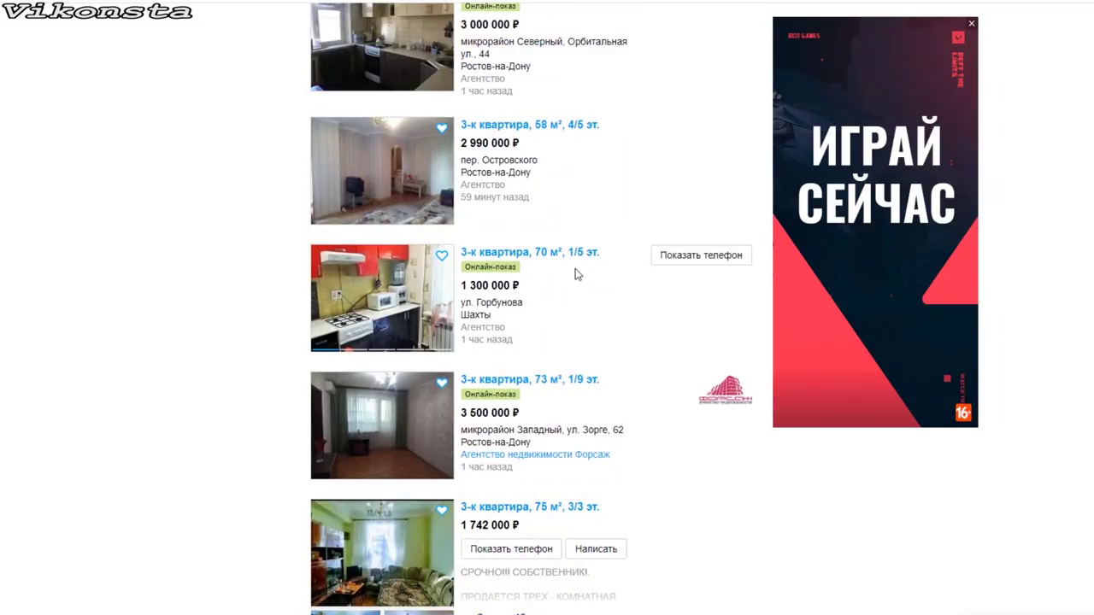
pyautogui.scroll(-3, 574, 273)
pyautogui.scroll(-2, 575, 277)
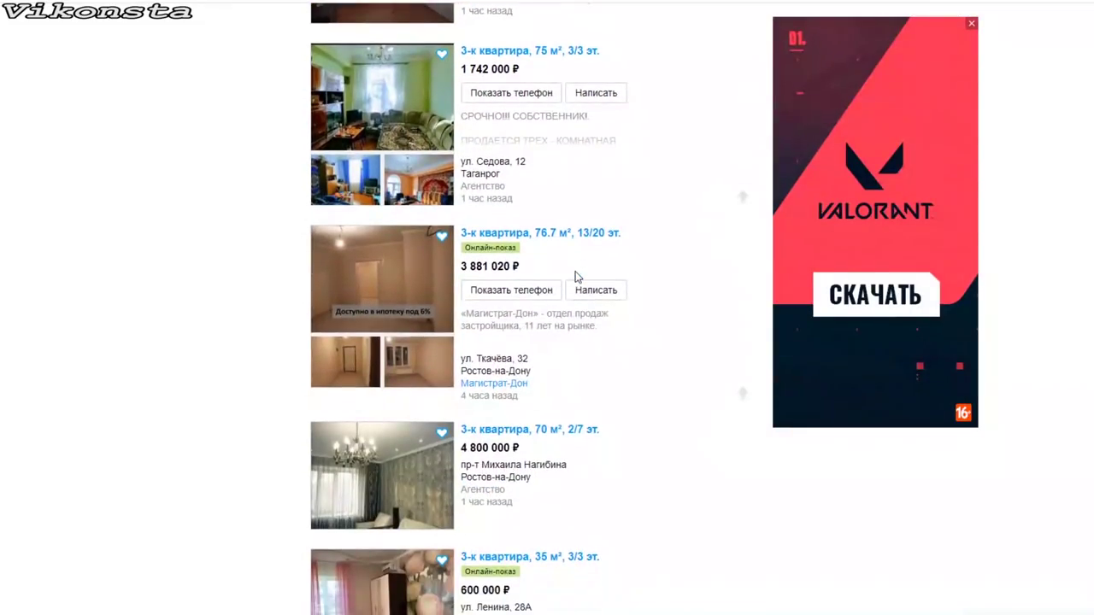
pyautogui.scroll(-1, 574, 276)
pyautogui.scroll(-3, 575, 277)
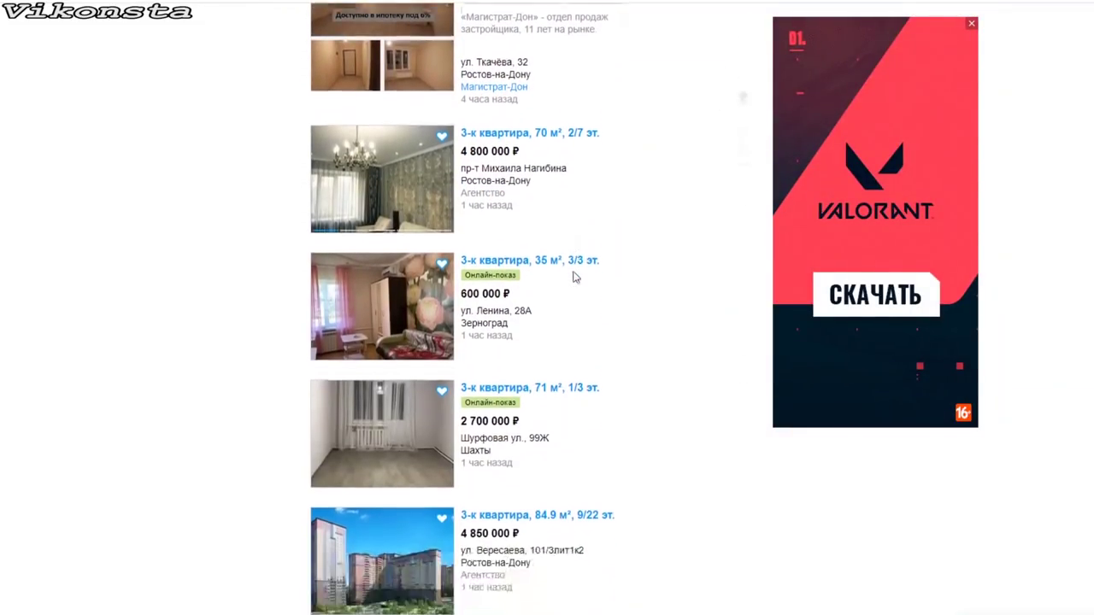
# - Open the 70 м², 2/7 эт. listing priced at 4 800 000 ₽, look through its enlarged photos and close the photo viewer
pyautogui.click(380, 161)
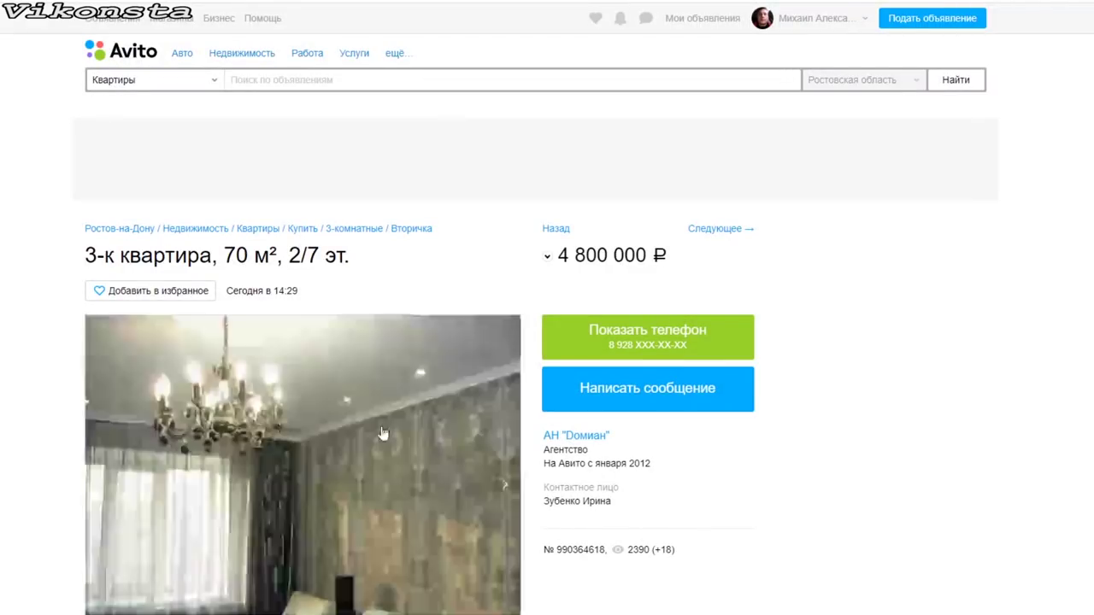
pyautogui.scroll(-2, 402, 372)
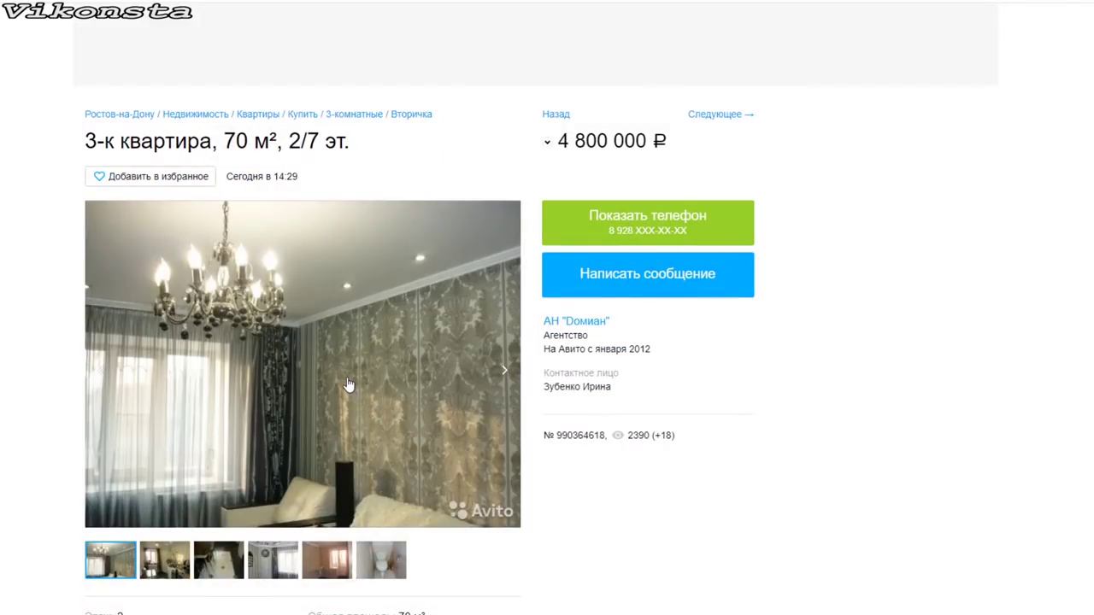
pyautogui.click(348, 385)
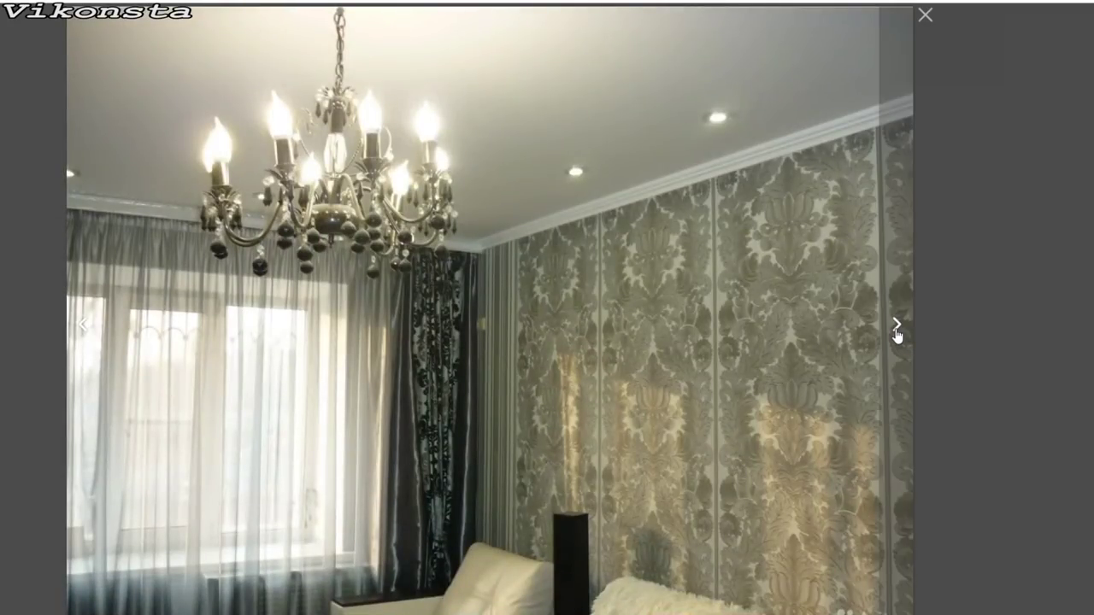
pyautogui.click(897, 329)
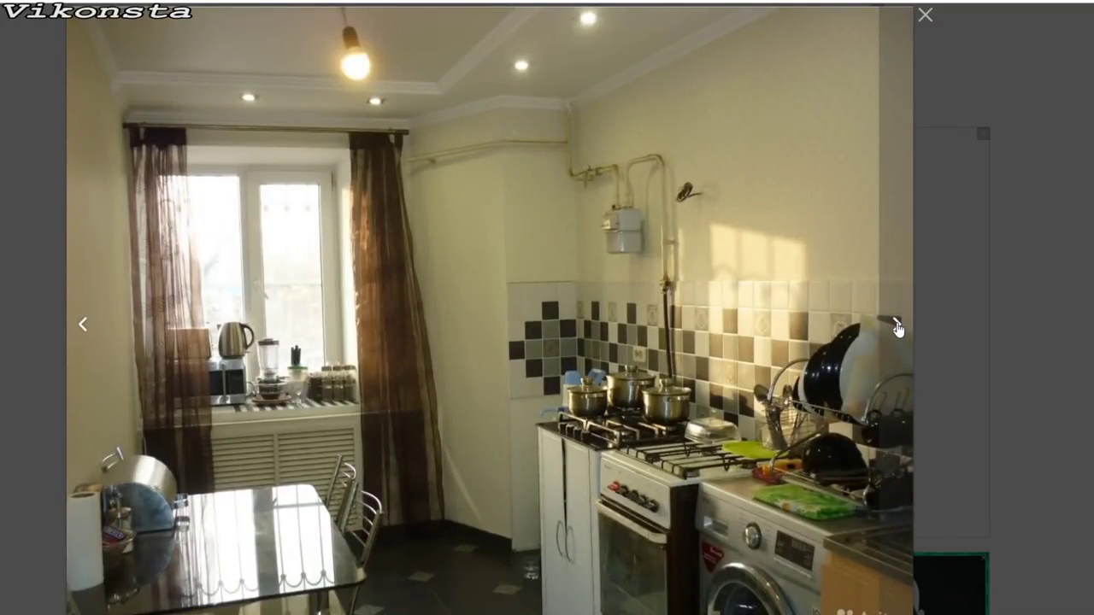
pyautogui.click(896, 329)
pyautogui.click(897, 329)
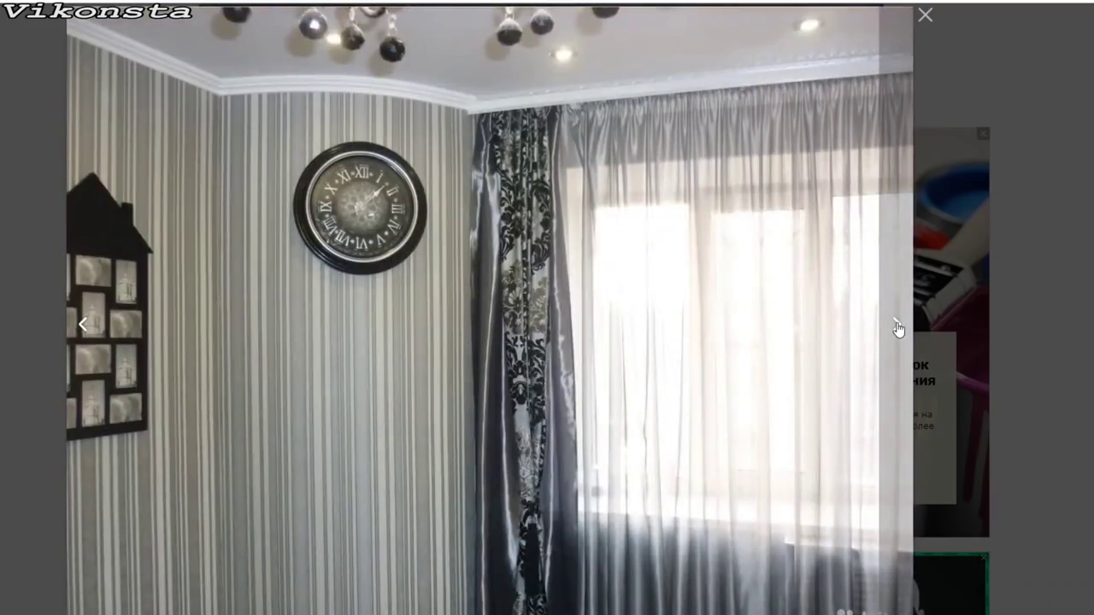
pyautogui.click(897, 329)
pyautogui.click(897, 329)
pyautogui.click(897, 330)
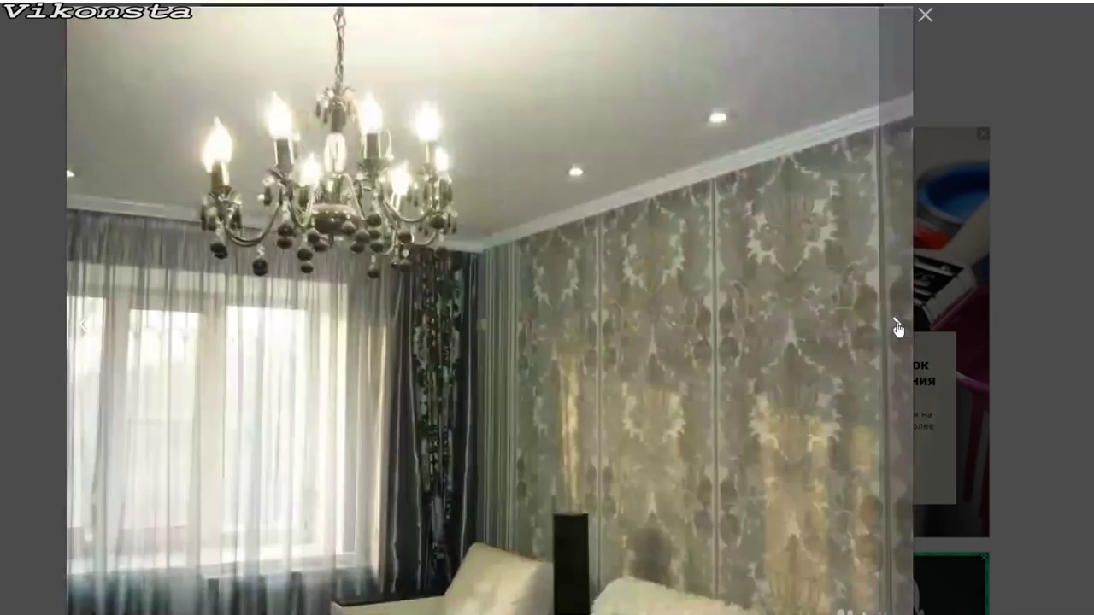
pyautogui.click(897, 329)
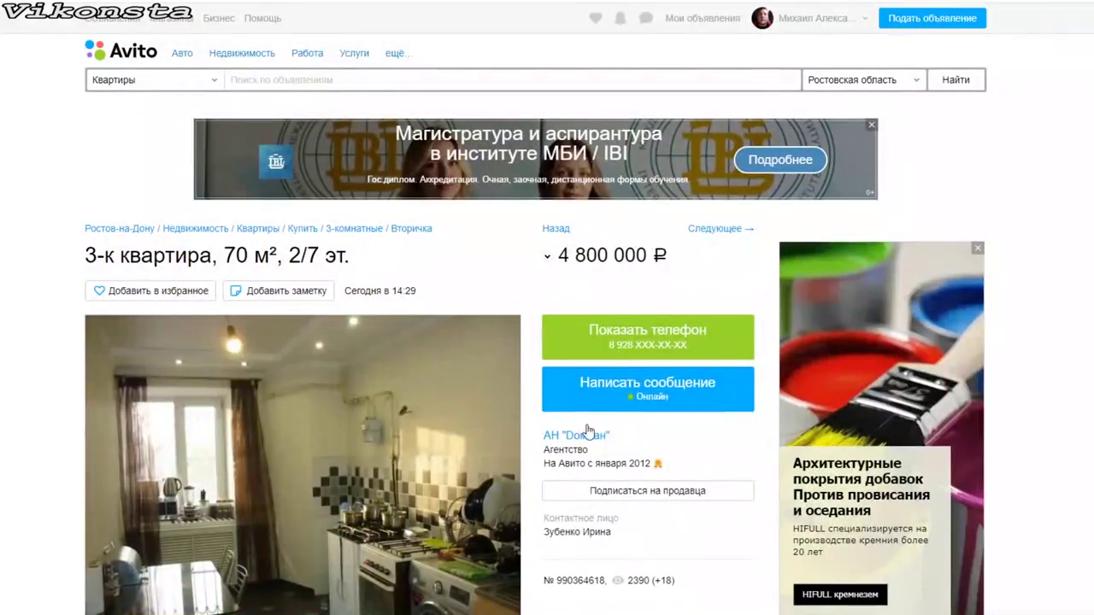
pyautogui.click(929, 18)
# - Return to the Ростовская область results and compare the prices and cities of the remaining three-room listings on the first page
pyautogui.hotkey('alt', 'Left')
pyautogui.scroll(-5, 530, 376)
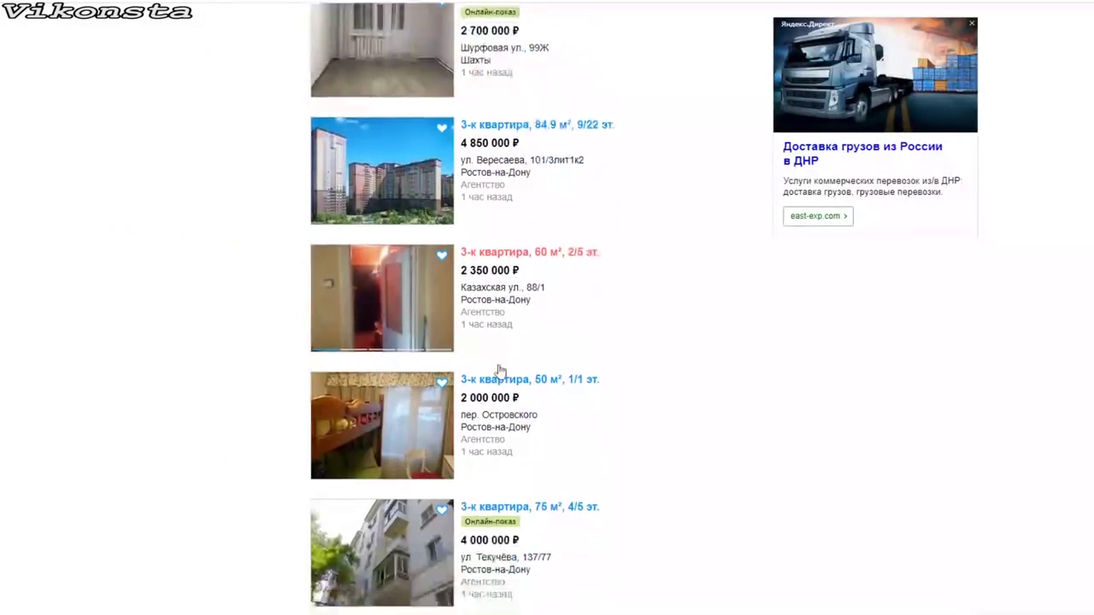
pyautogui.moveTo(555, 336)
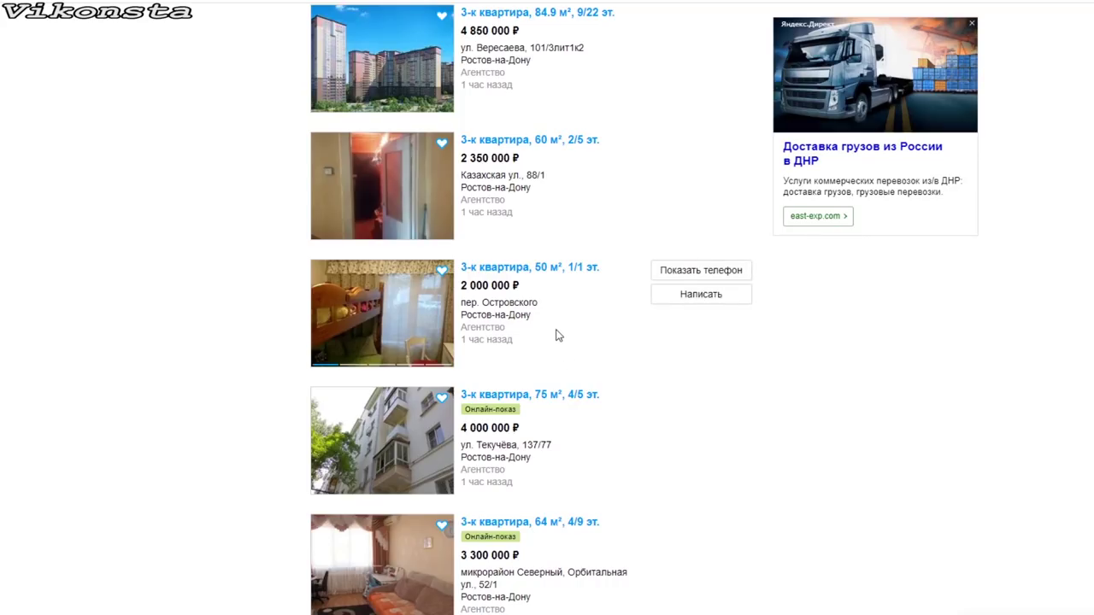
pyautogui.scroll(-1, 556, 336)
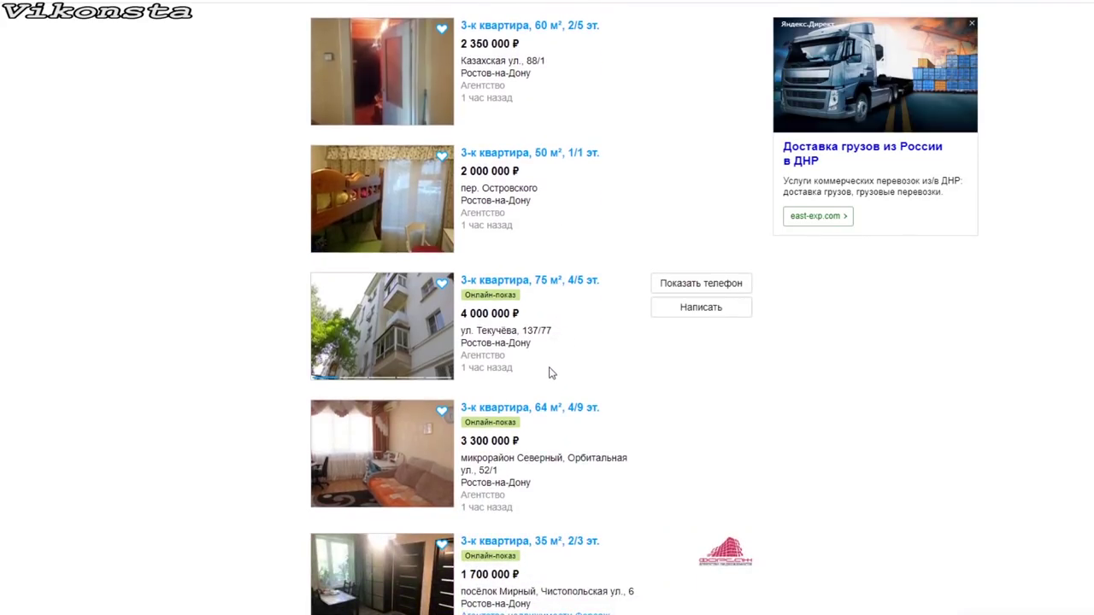
pyautogui.scroll(-2, 556, 365)
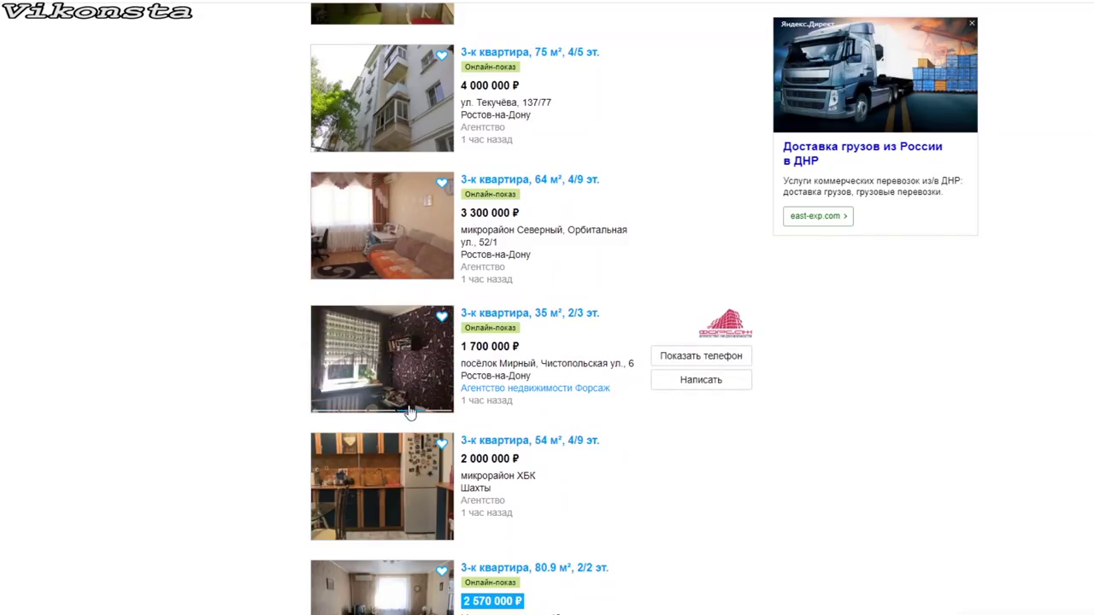
pyautogui.scroll(-3, 548, 349)
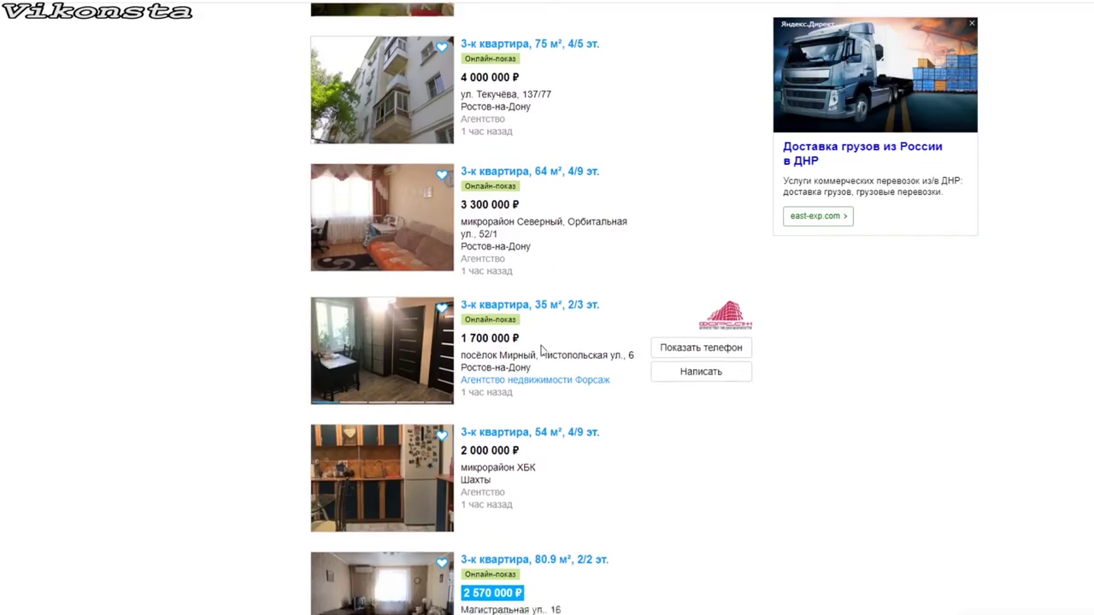
pyautogui.scroll(-3, 547, 349)
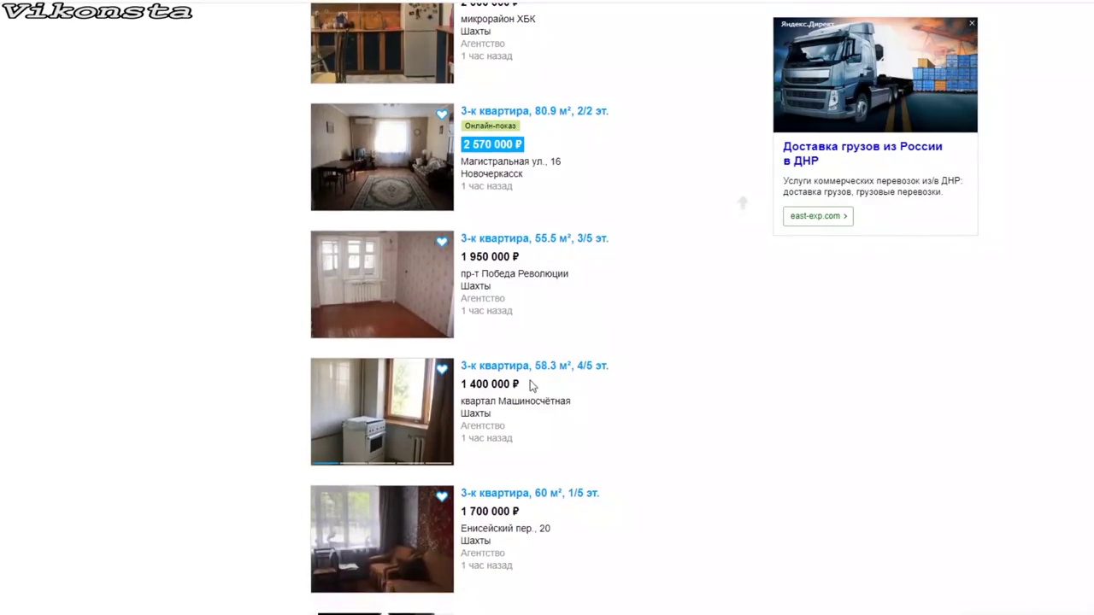
pyautogui.moveTo(516, 316)
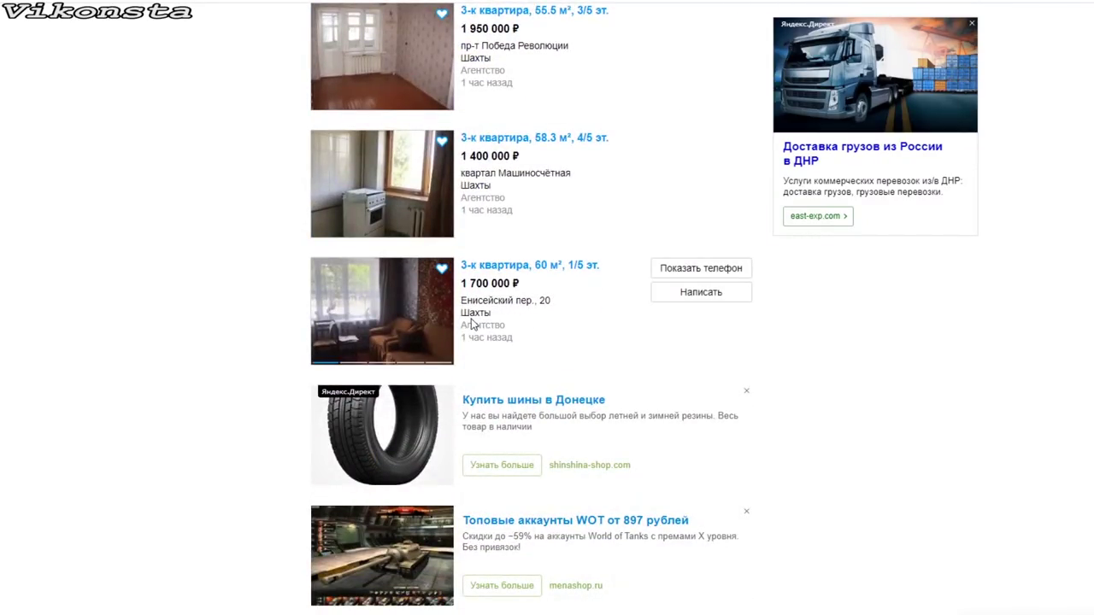
pyautogui.scroll(-3, 479, 321)
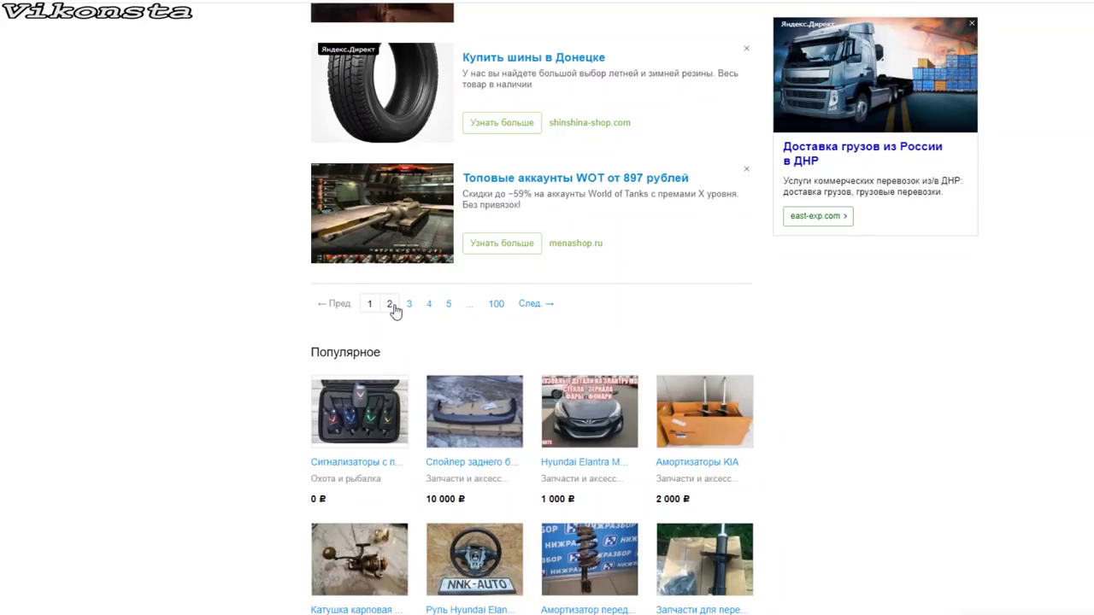
# - Open page 2 of the results and examine the three-room prices down to the 58.3 м², 5/5 эт. apartment in Ростов-на-Дону
pyautogui.click(399, 310)
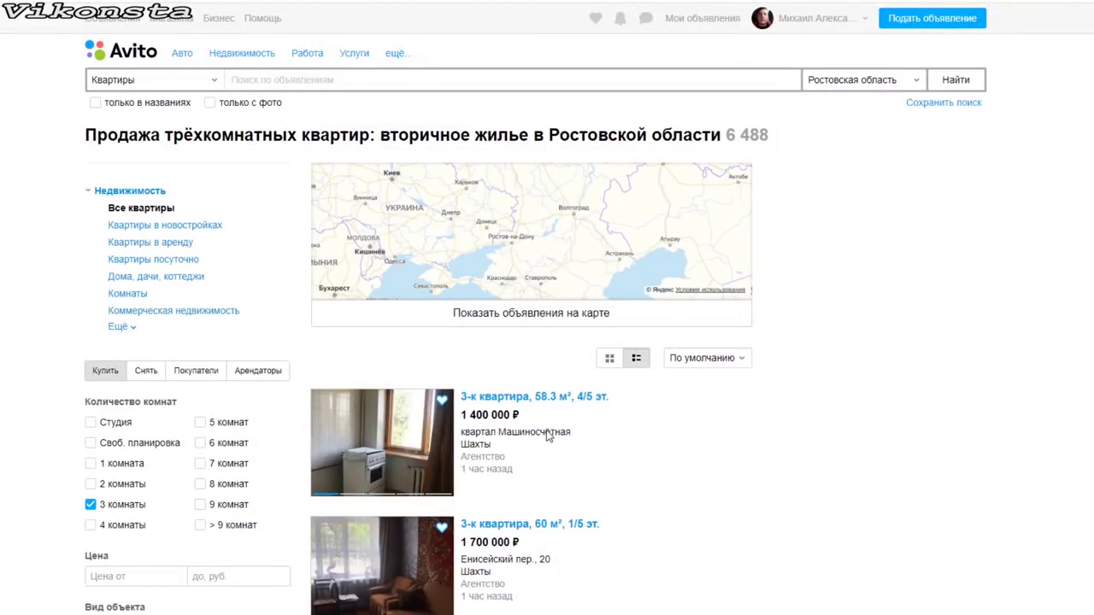
pyautogui.scroll(-1, 545, 367)
pyautogui.scroll(-3, 550, 434)
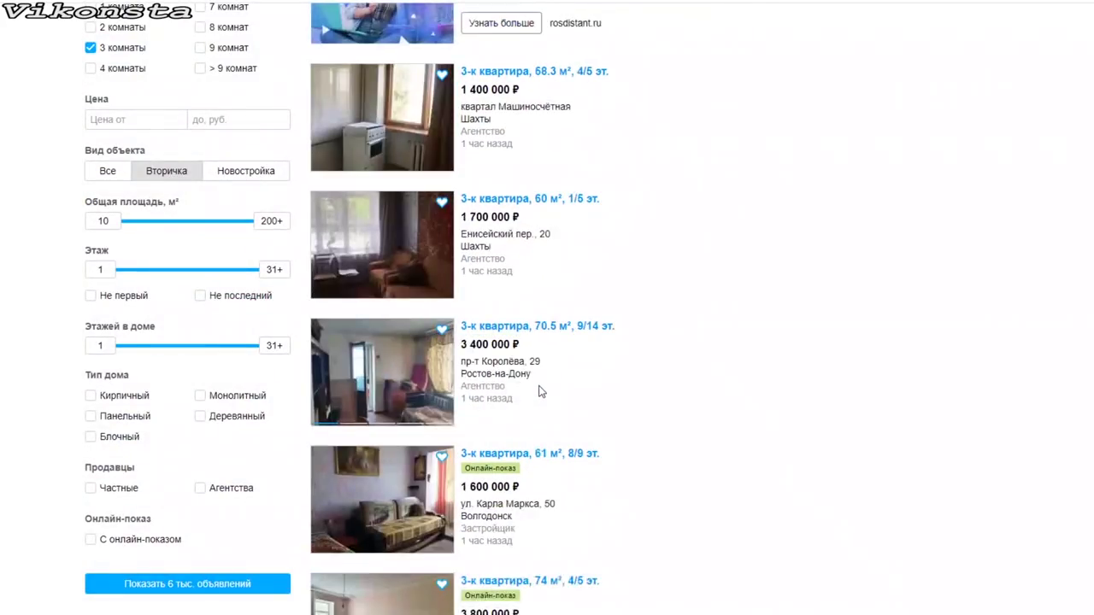
pyautogui.scroll(-2, 539, 391)
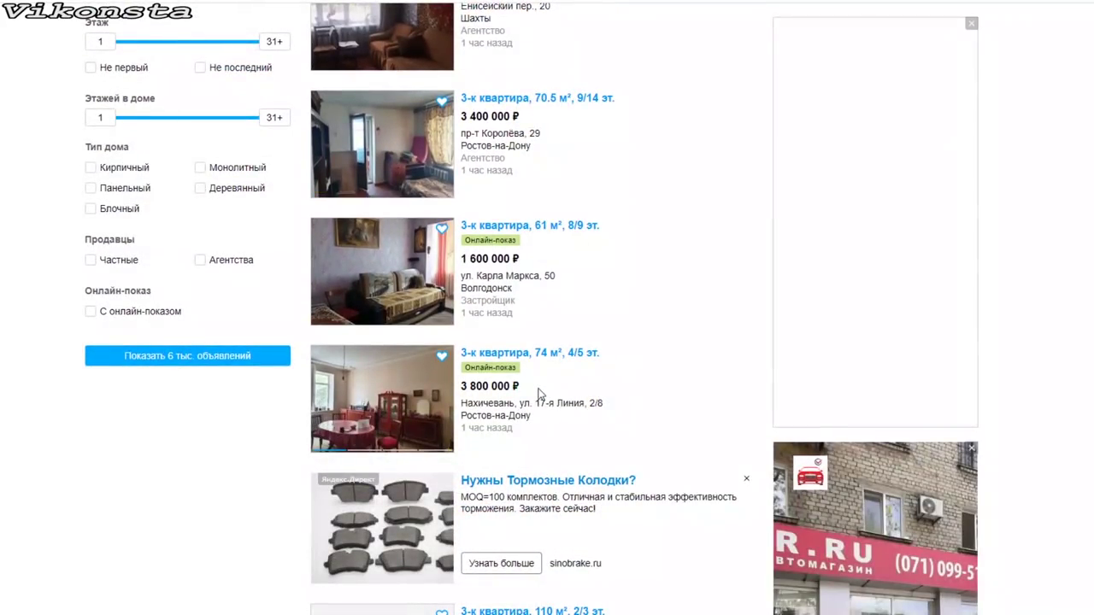
pyautogui.scroll(-5, 507, 409)
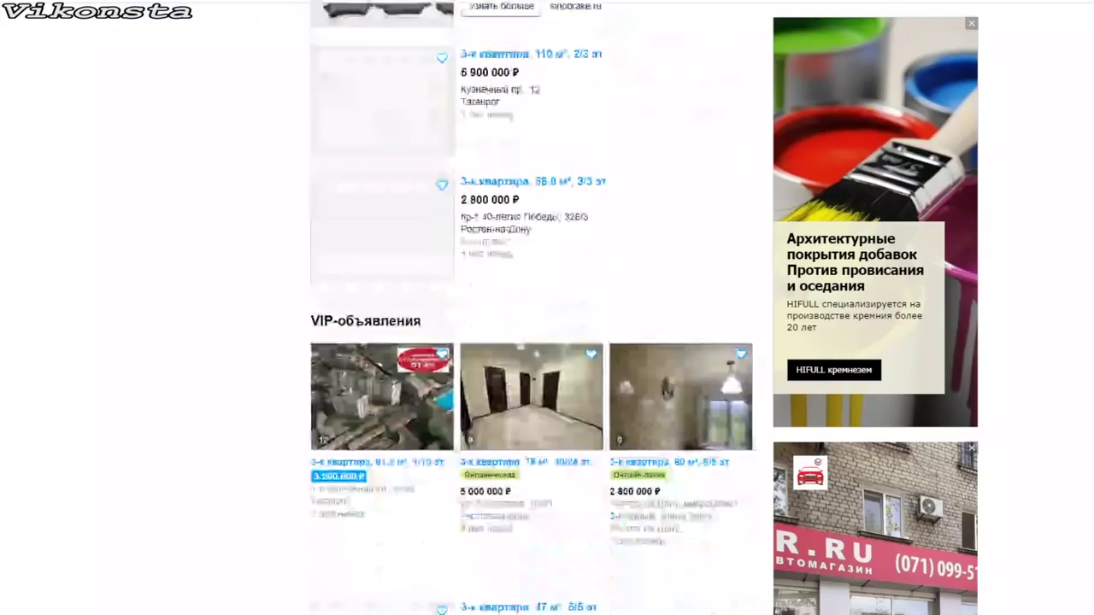
pyautogui.scroll(-3, 512, 400)
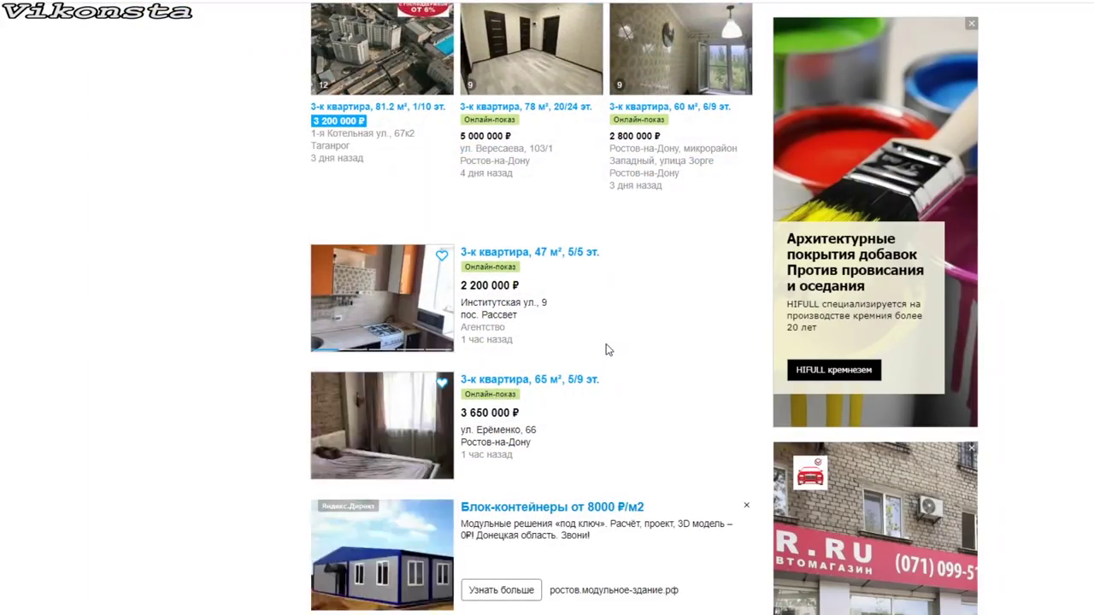
pyautogui.scroll(-2, 607, 351)
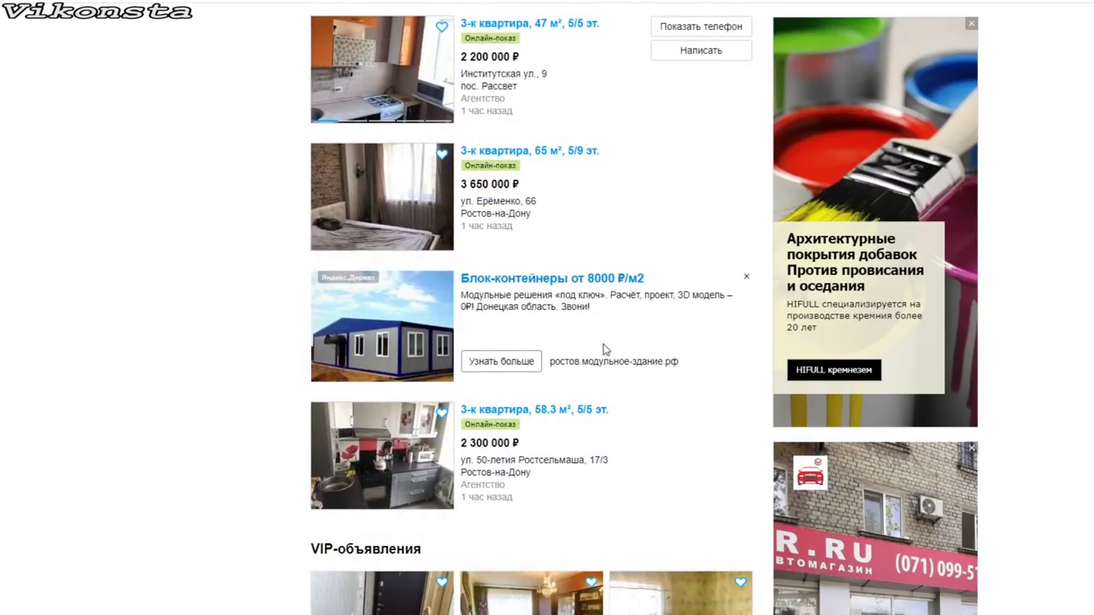
pyautogui.scroll(-1, 604, 349)
# - Open the 58.3 м², 5/5 эт. listing priced at 2 300 000 ₽ and look through all its photos
pyautogui.click(416, 347)
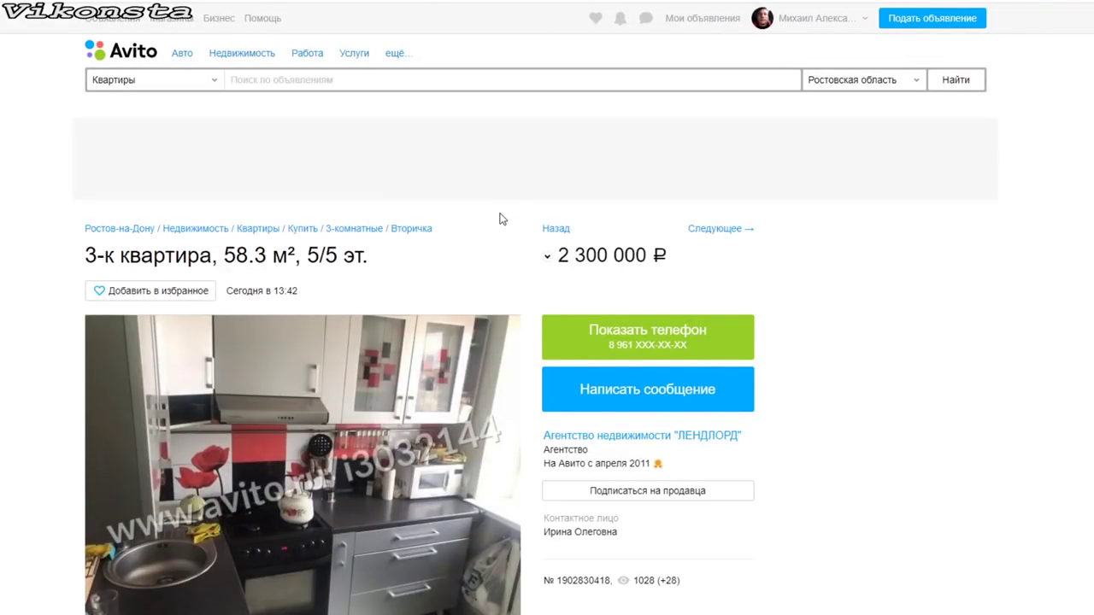
pyautogui.scroll(-1, 502, 219)
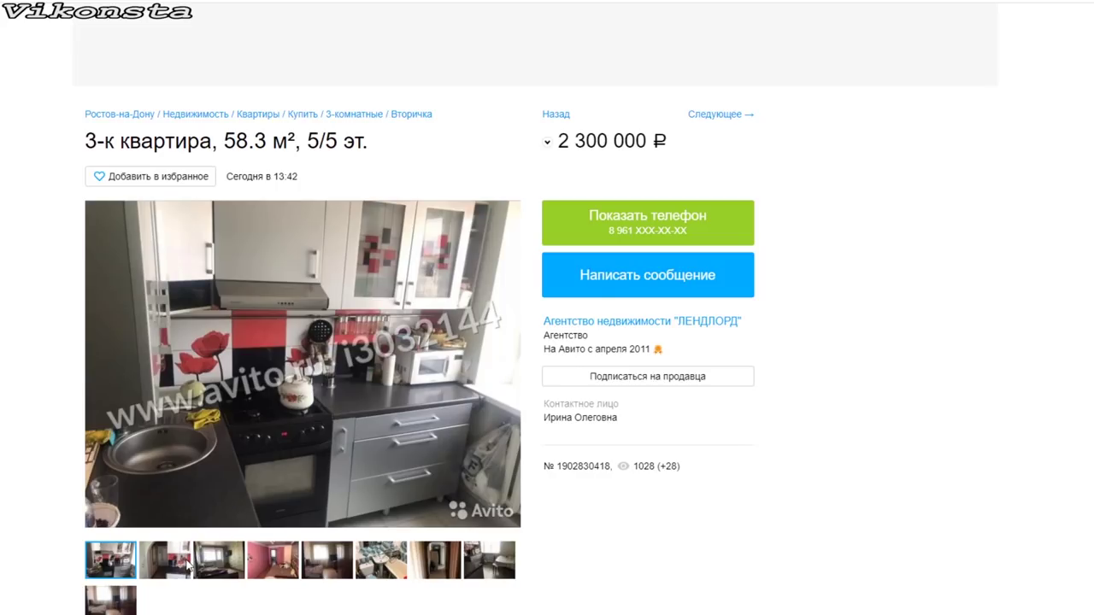
pyautogui.click(188, 564)
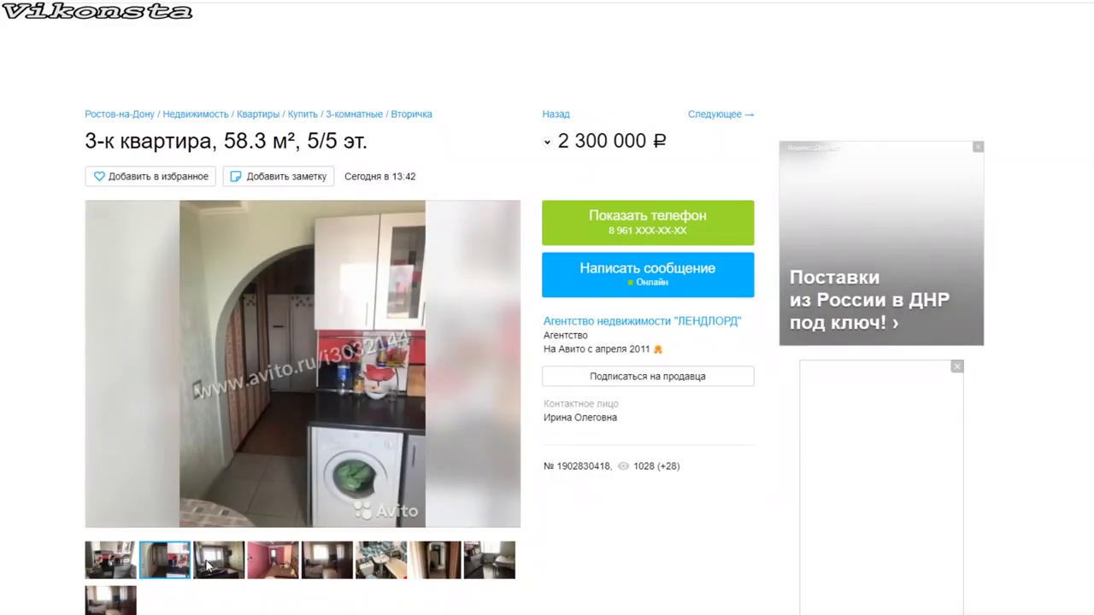
pyautogui.click(208, 566)
pyautogui.click(271, 568)
pyautogui.click(325, 564)
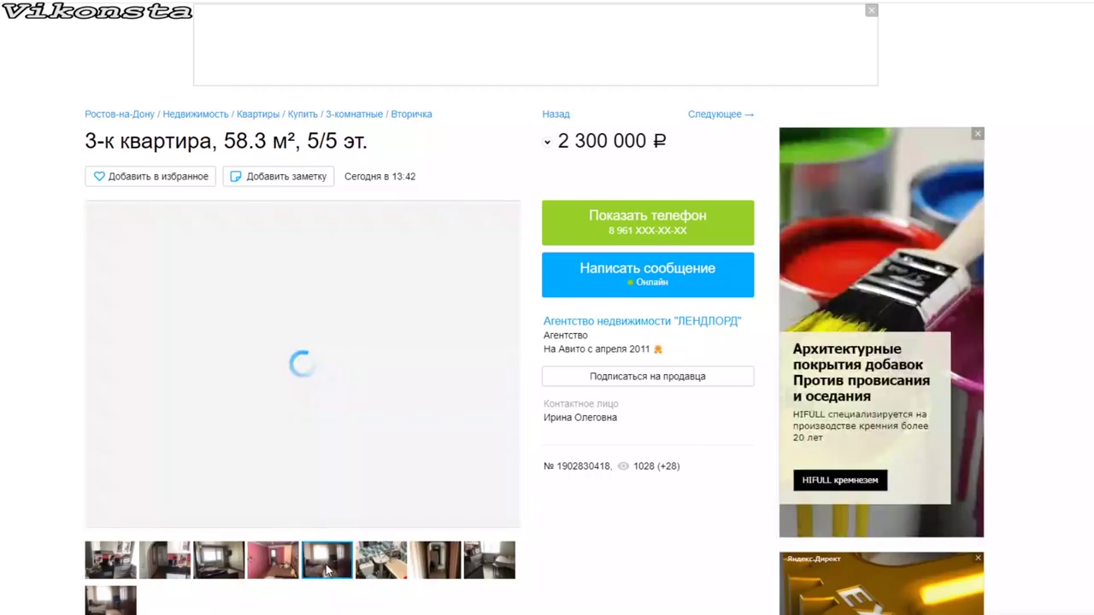
pyautogui.click(370, 571)
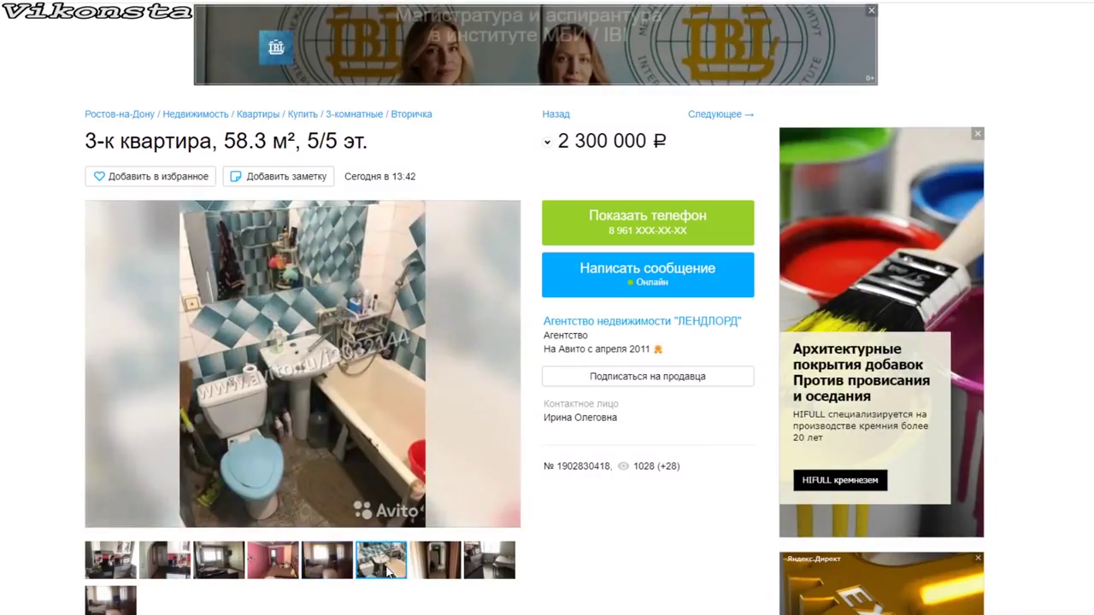
pyautogui.click(449, 571)
pyautogui.click(377, 571)
pyautogui.click(434, 571)
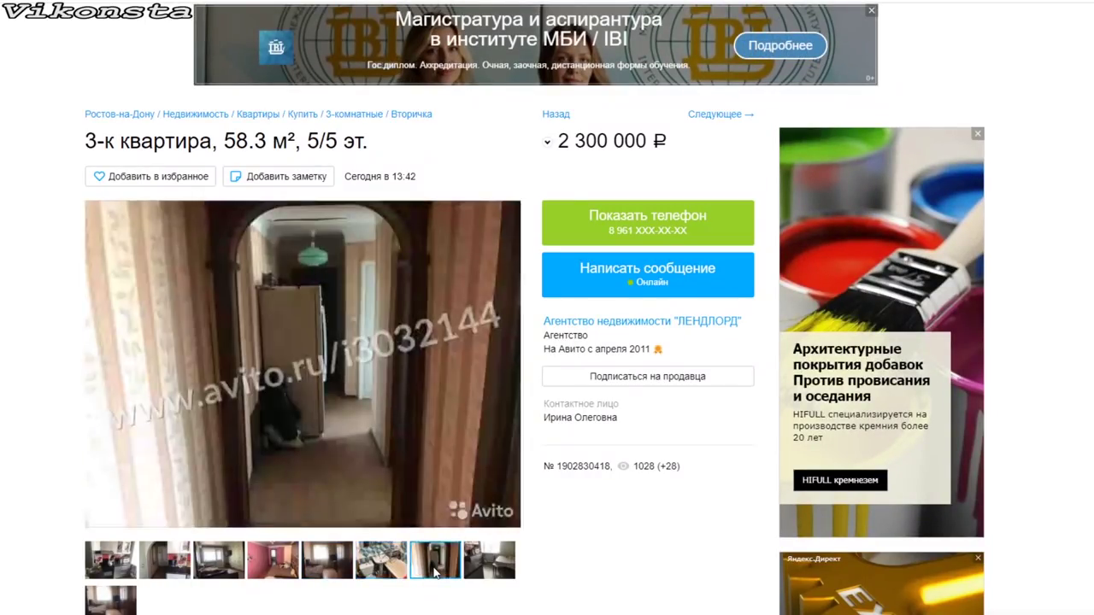
pyautogui.click(492, 575)
pyautogui.click(114, 604)
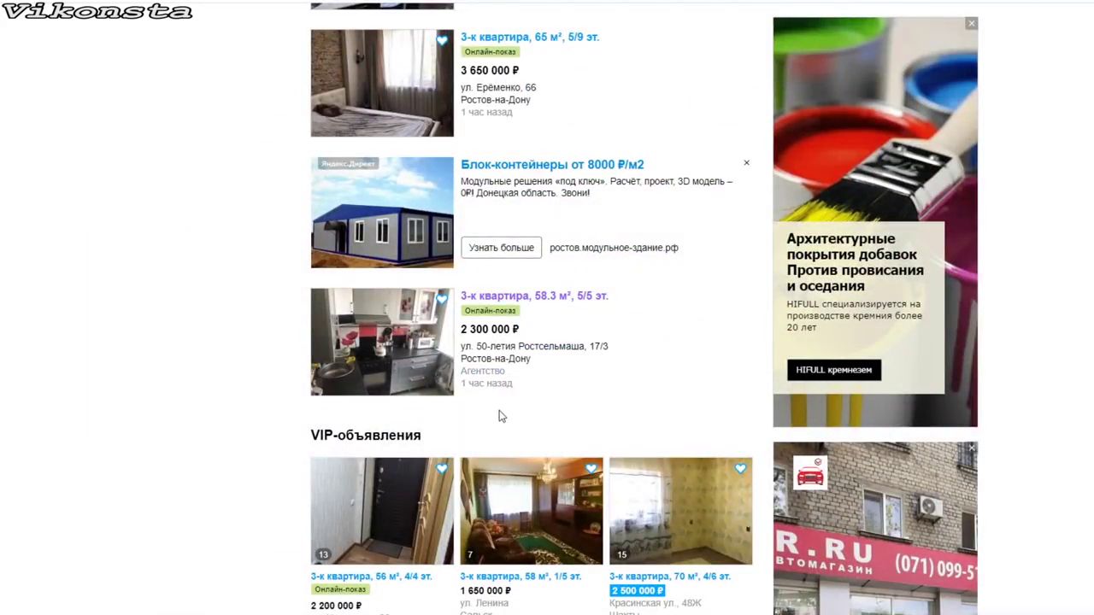
# - Examine the prices and cities of the further page 2 listings, down to the 65.4 м², 5/6 эт. apartment in Ростов-на-Дону
pyautogui.scroll(-5, 503, 411)
pyautogui.scroll(-5, 510, 346)
pyautogui.scroll(-4, 529, 334)
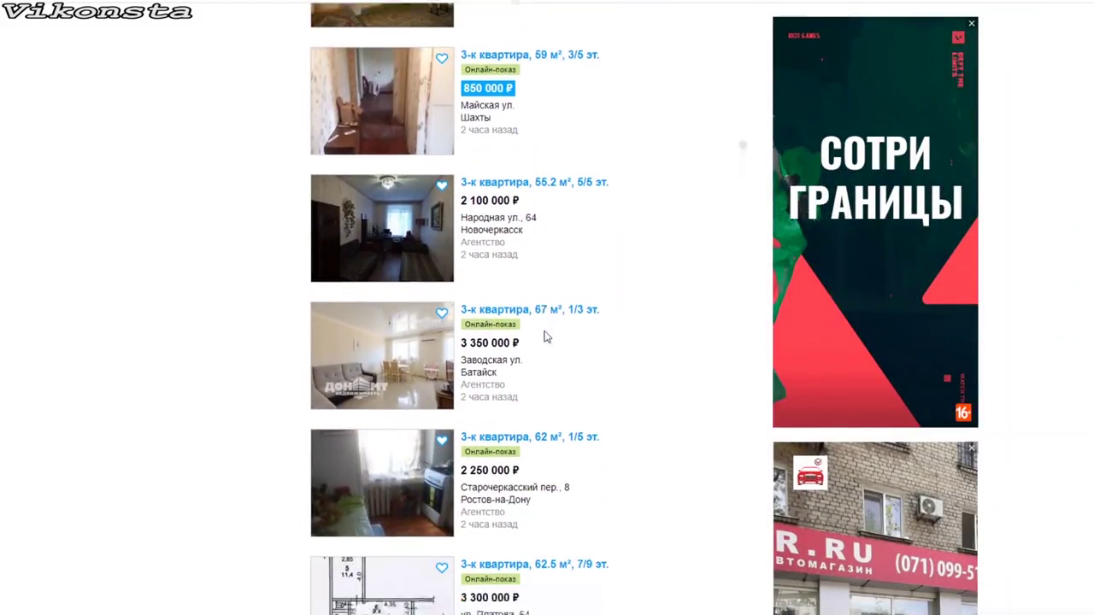
pyautogui.scroll(-1, 545, 340)
pyautogui.scroll(-3, 501, 404)
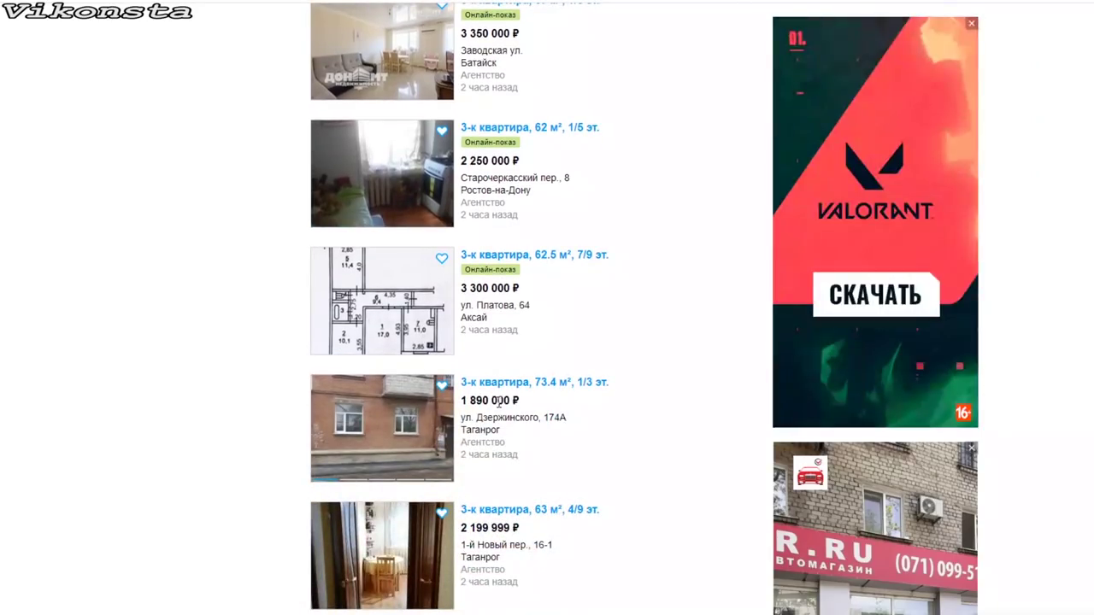
pyautogui.scroll(-3, 504, 405)
pyautogui.scroll(-3, 540, 403)
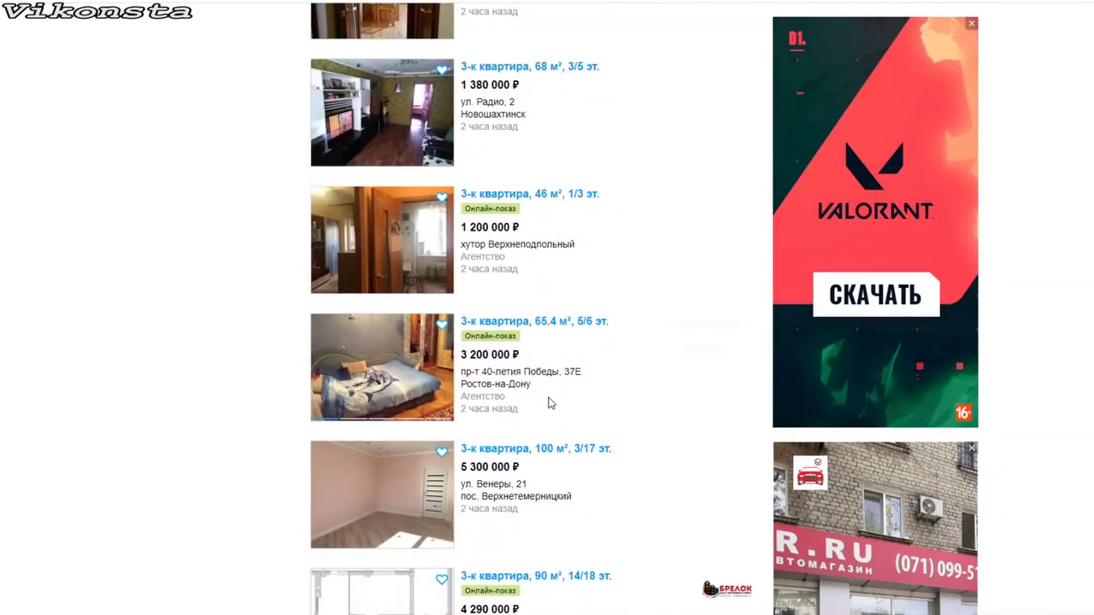
# - Look through the photos of the 65.4 м², 5/6 эт. listing priced at 3 200 000 ₽, then return to the results for further Ростов-на-Дону prices
pyautogui.click(391, 381)
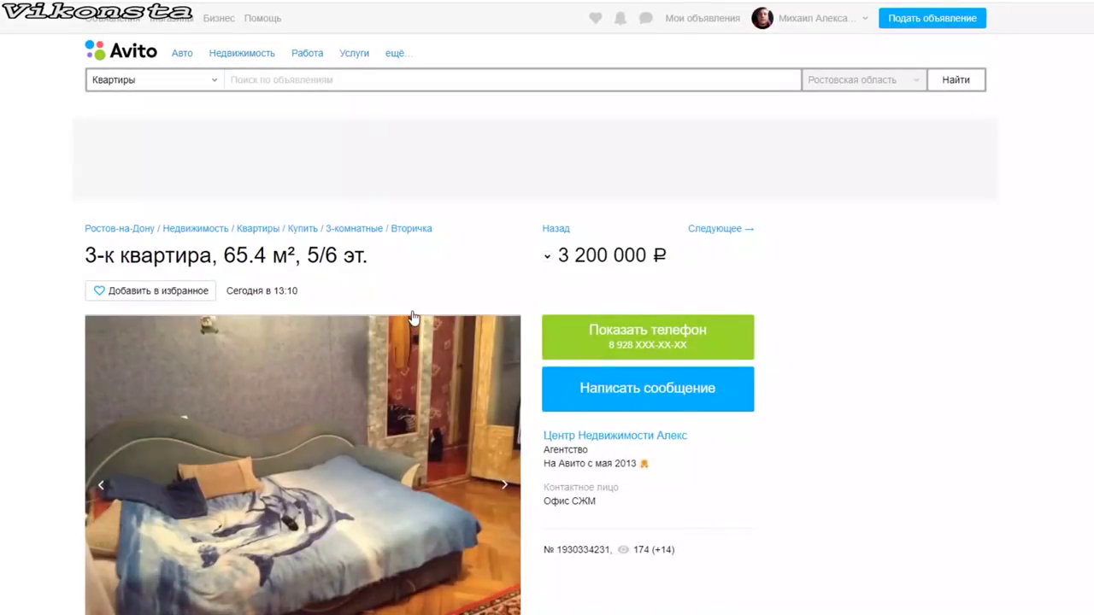
pyautogui.scroll(-3, 418, 313)
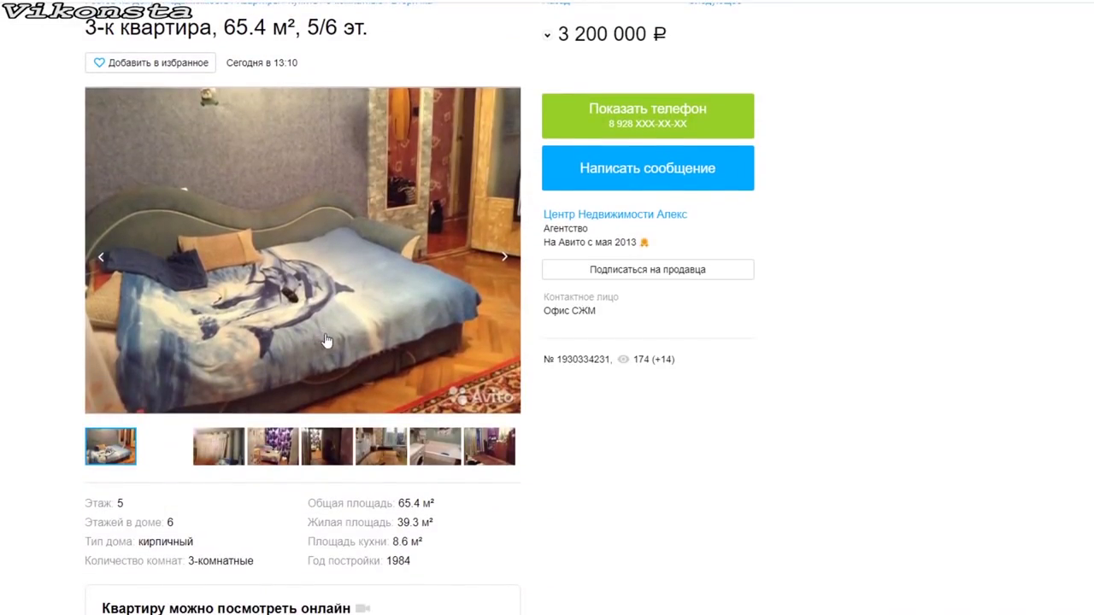
pyautogui.click(190, 453)
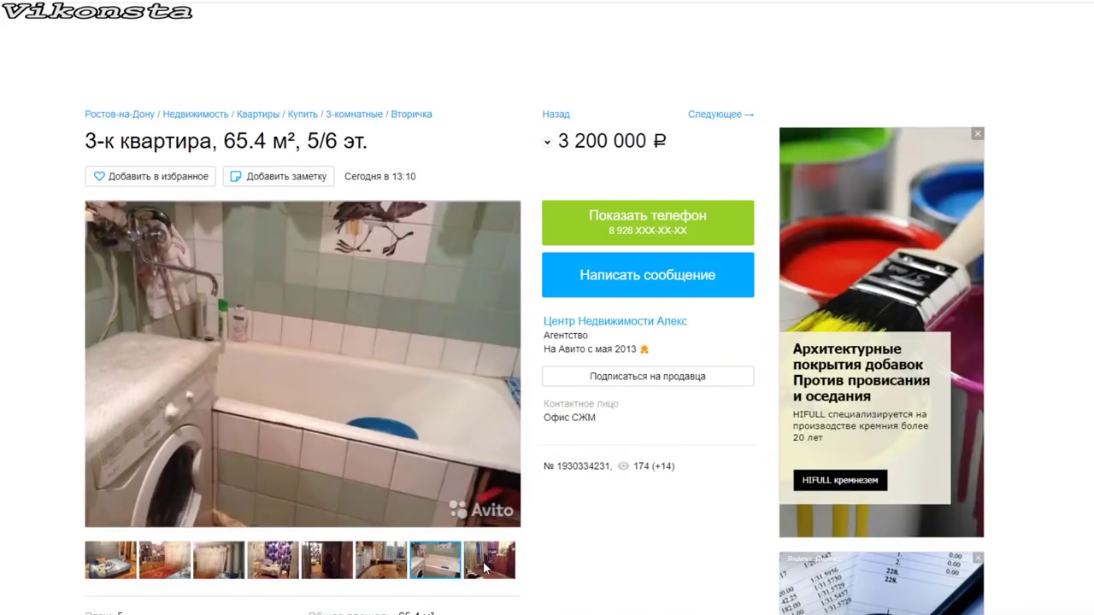
pyautogui.hotkey('alt', 'Left')
pyautogui.scroll(-9, 516, 300)
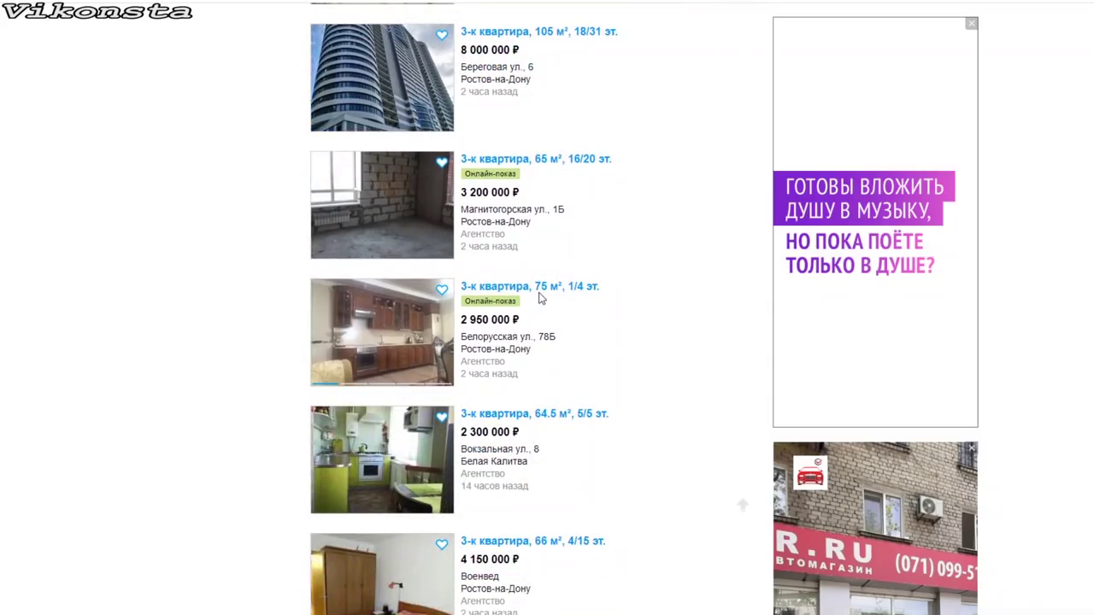
# - Examine the prices of the further three-room listings and open the 77 м², 2/5 эт. apartment in Волгодонск
pyautogui.scroll(-6, 539, 297)
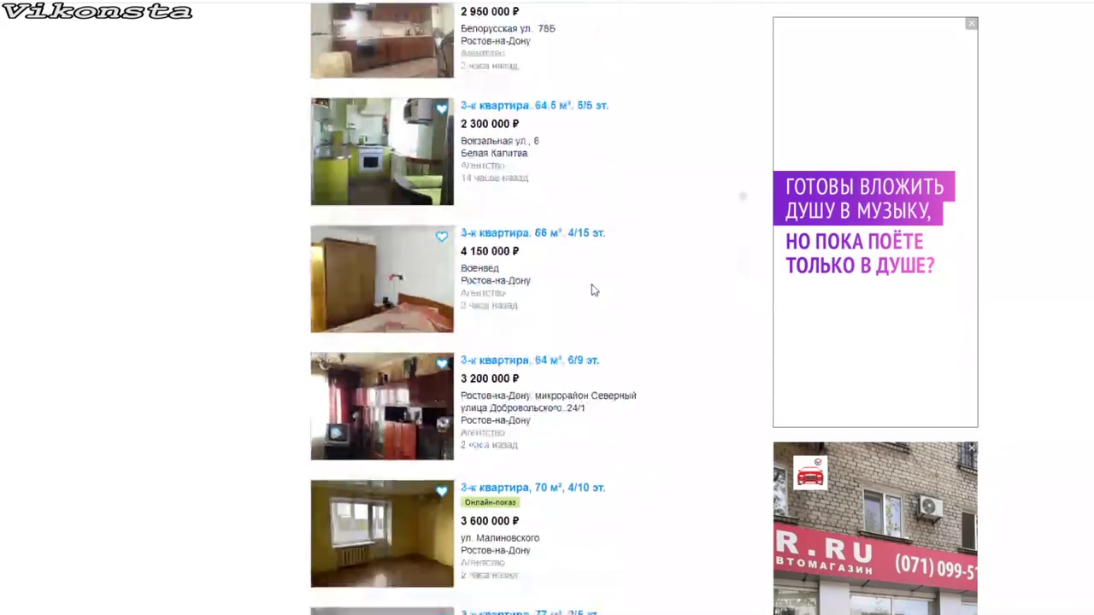
pyautogui.scroll(-1, 526, 396)
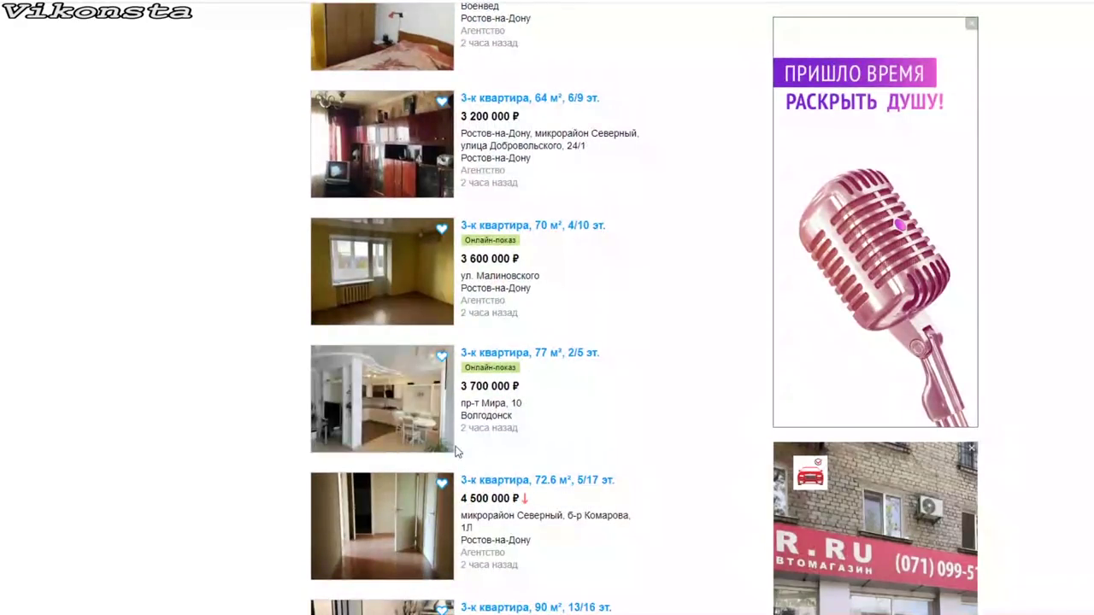
pyautogui.click(395, 406)
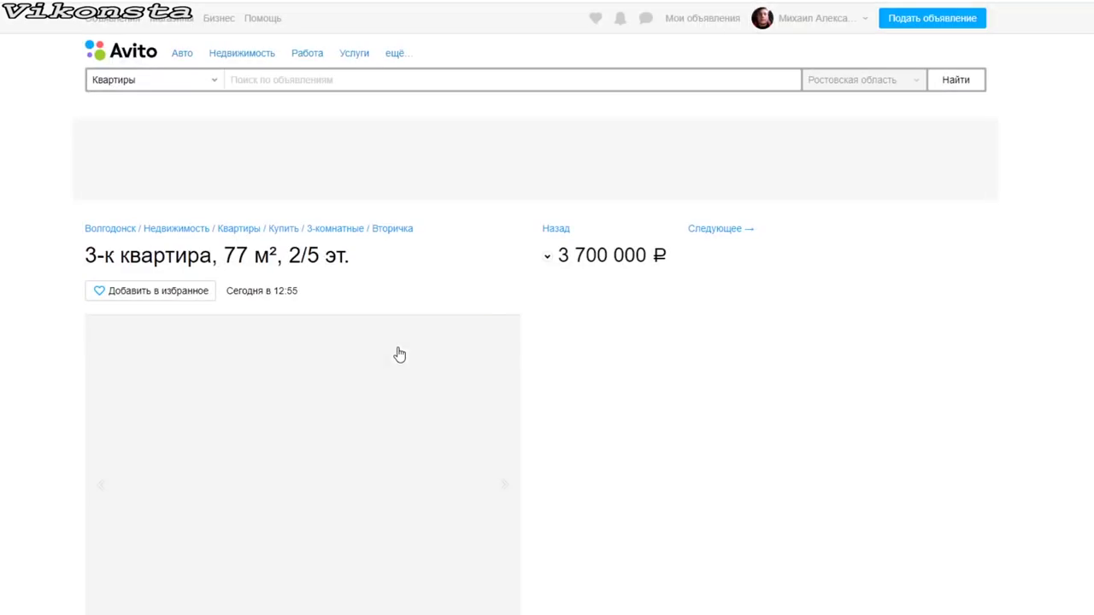
pyautogui.scroll(-3, 368, 342)
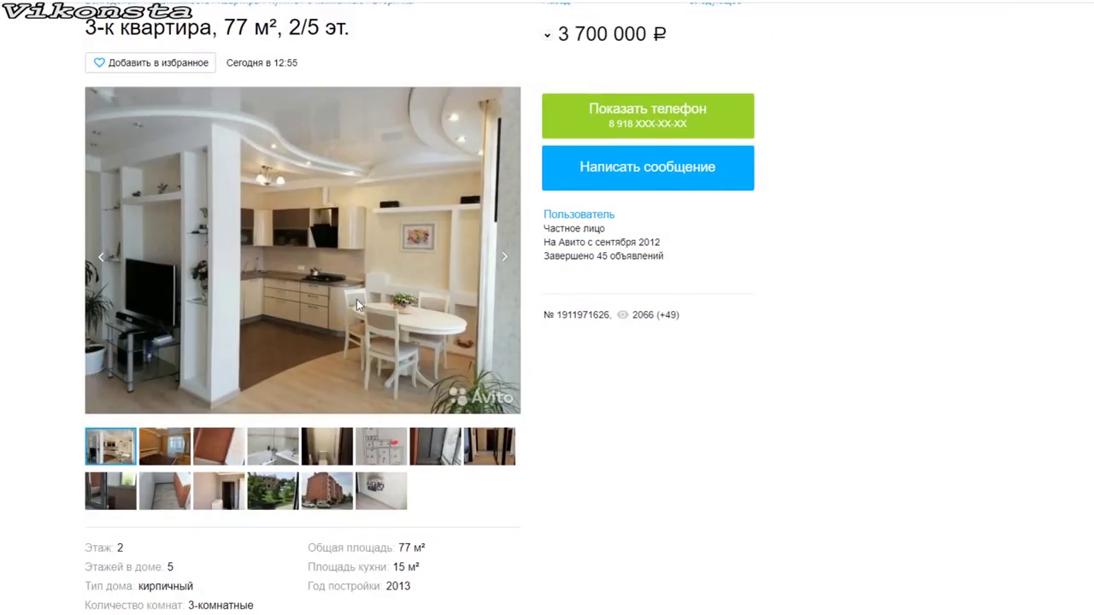
# - Look through the enlarged photos of the 77 м² listing priced at 3 700 000 ₽, including its floor plan, then close them
pyautogui.click(390, 283)
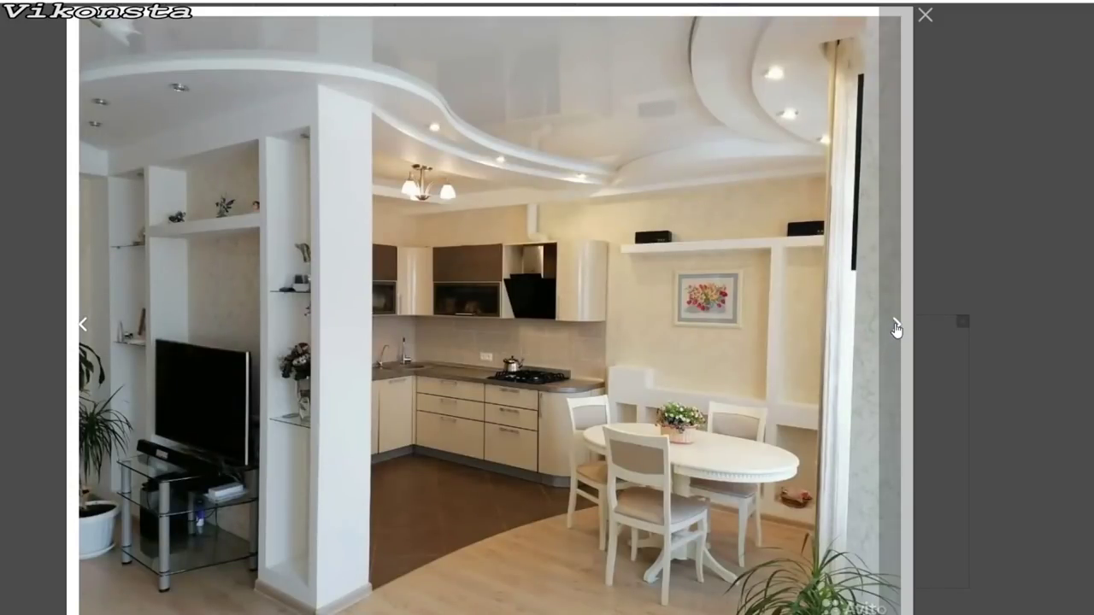
pyautogui.click(896, 326)
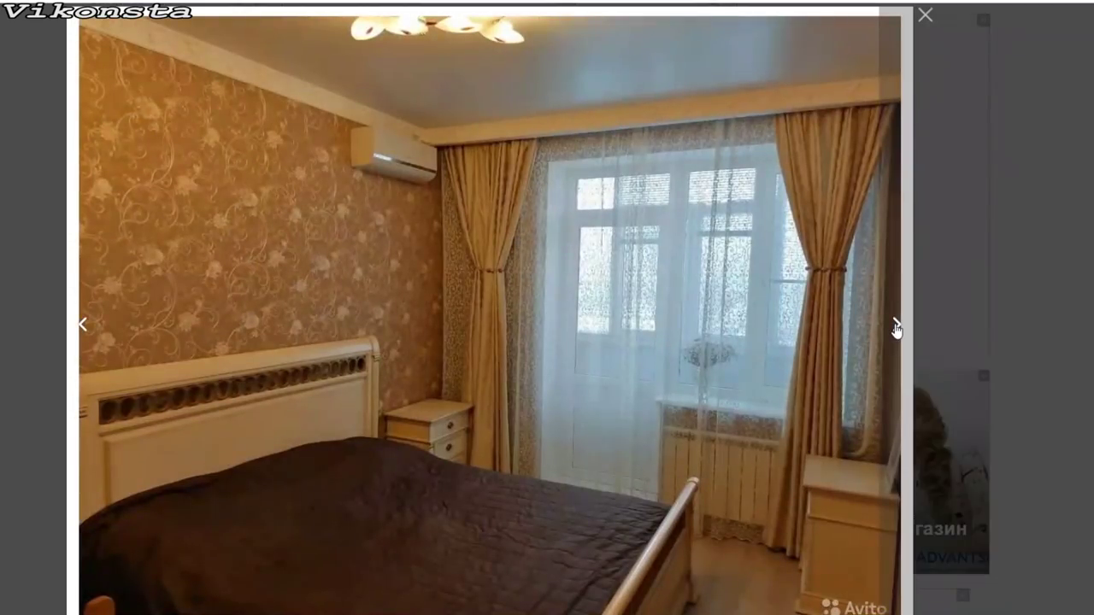
pyautogui.click(896, 327)
pyautogui.click(896, 328)
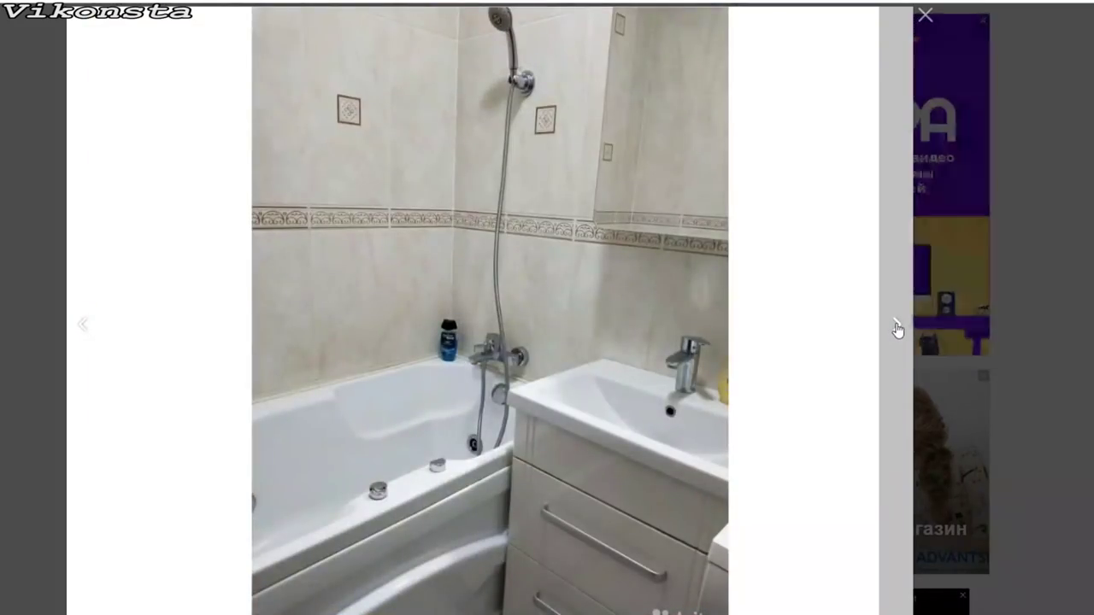
pyautogui.click(896, 328)
pyautogui.click(897, 330)
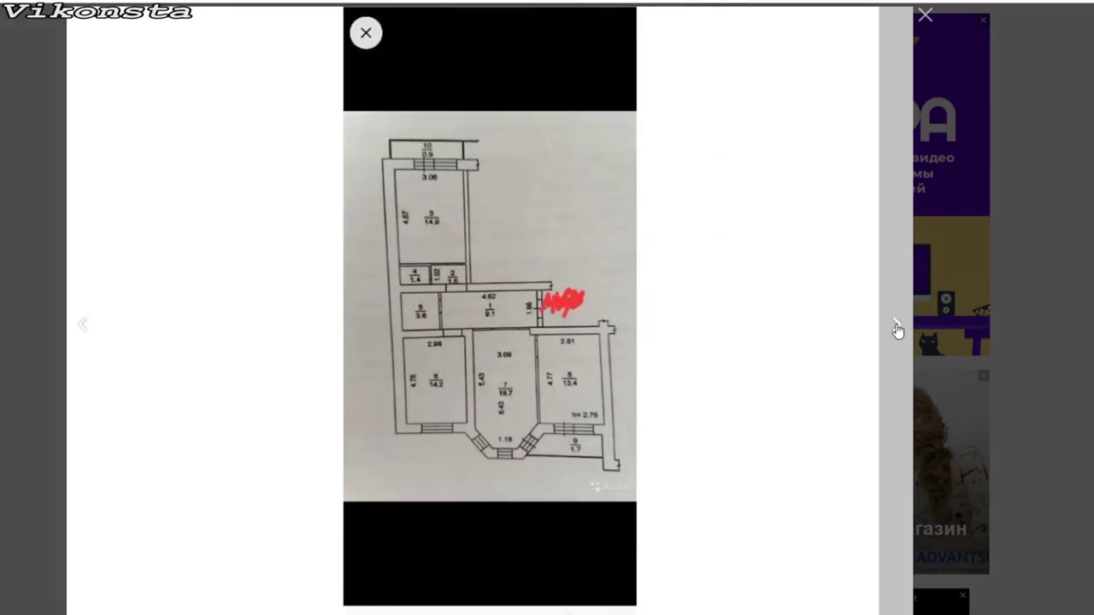
pyautogui.click(896, 330)
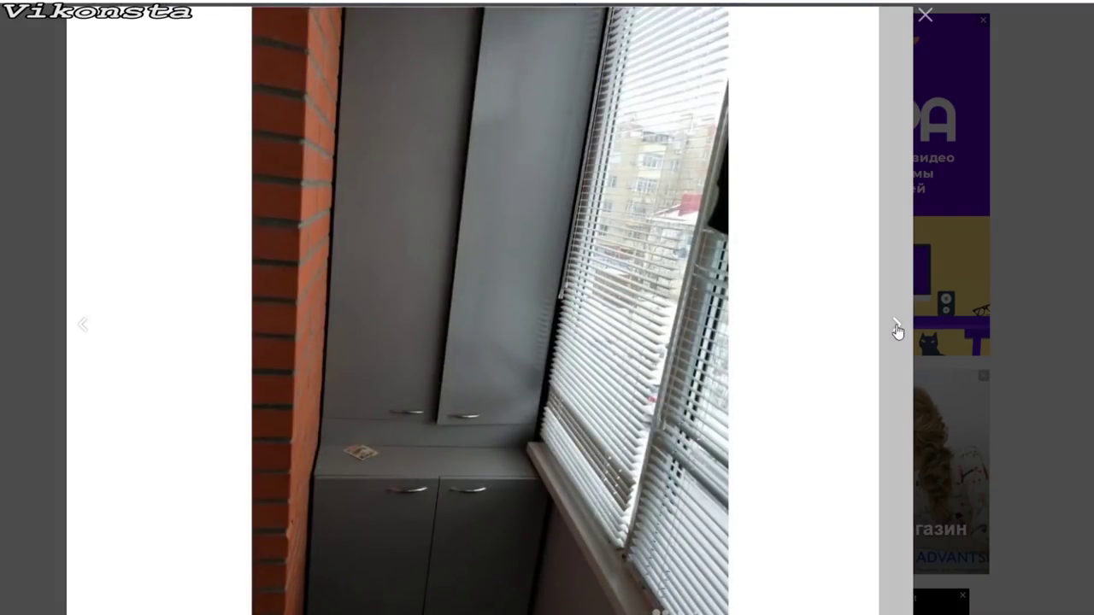
pyautogui.click(897, 329)
pyautogui.click(896, 329)
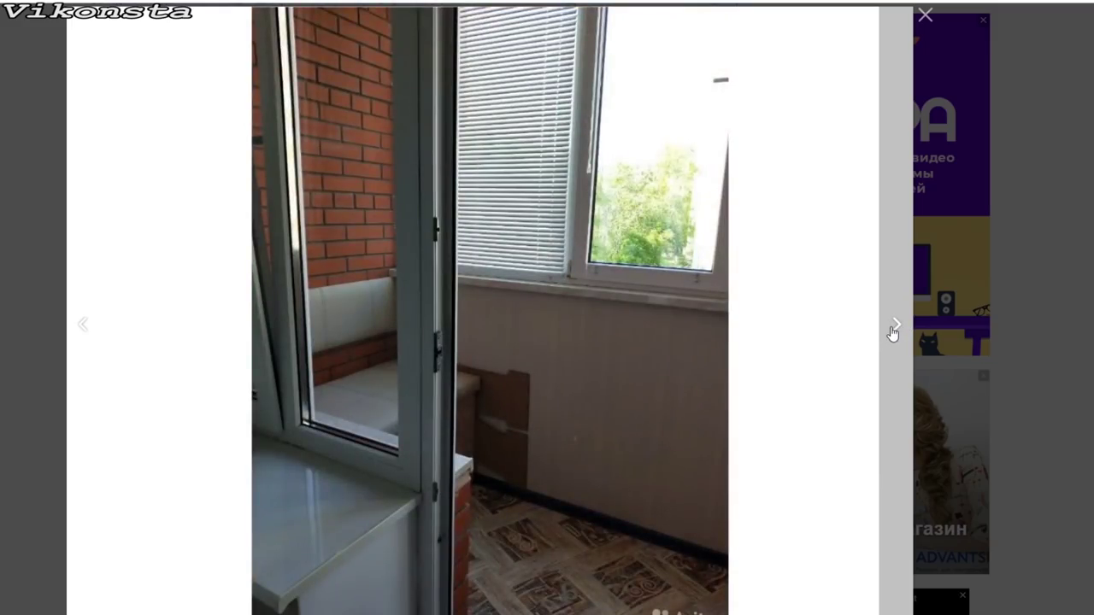
pyautogui.click(893, 331)
pyautogui.click(925, 15)
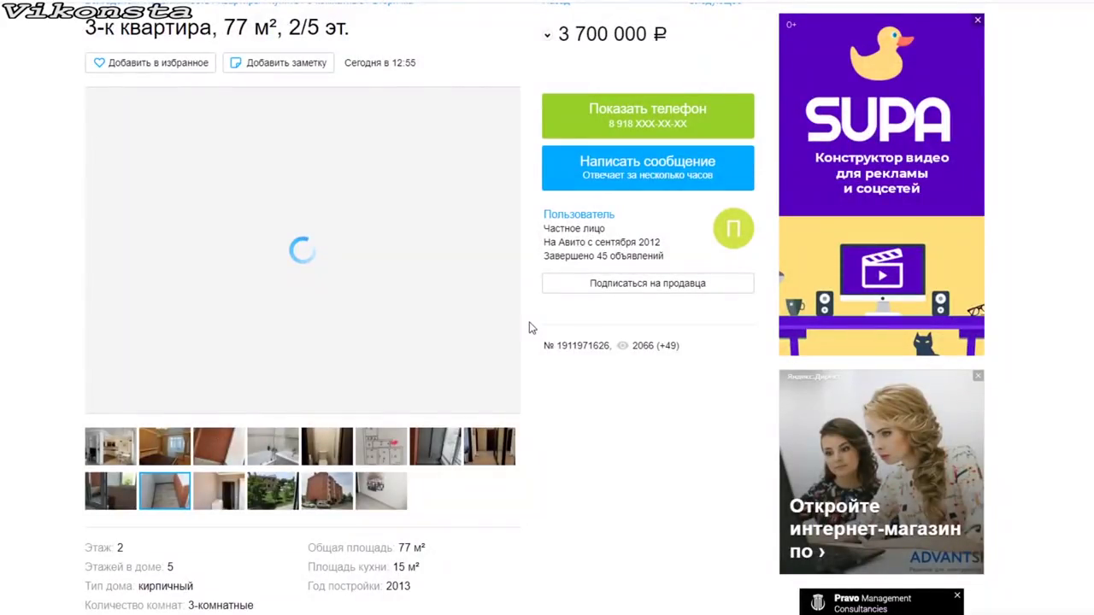
pyautogui.scroll(3, 530, 328)
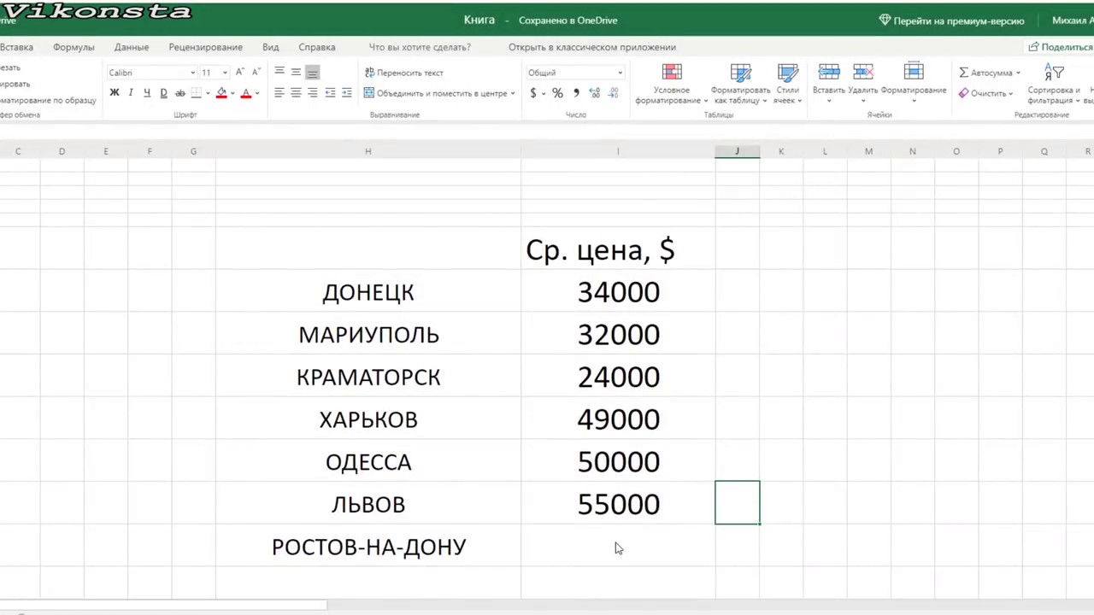
# - In the Excel table, calculate the РОСТОВ-НА-ДОНУ price with =3700000/69 and replace the result with the rounded value 53000
pyautogui.click(619, 548)
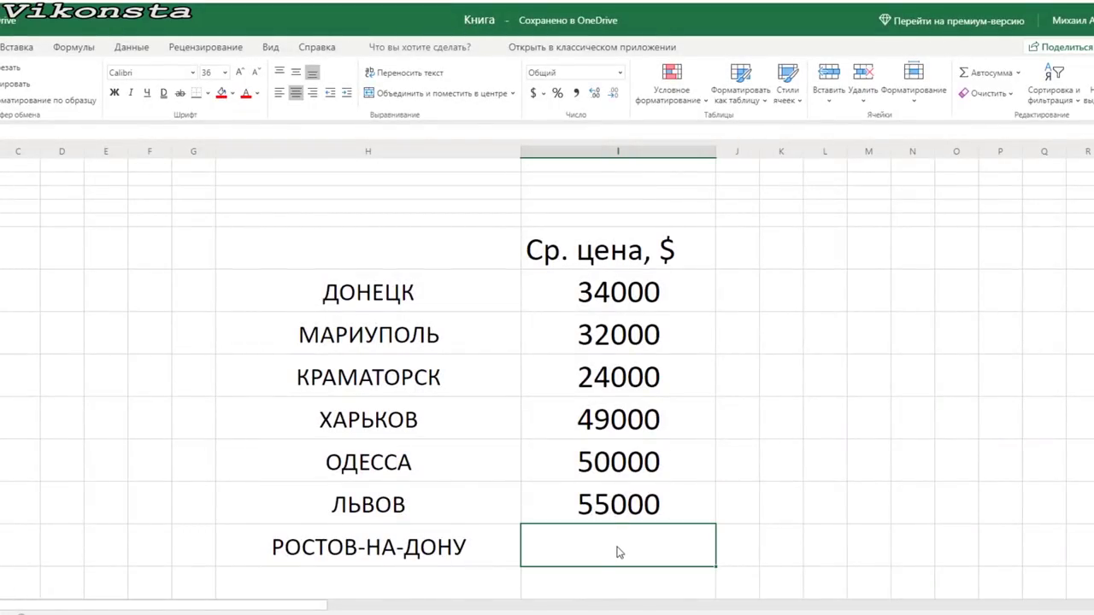
pyautogui.write('37000')
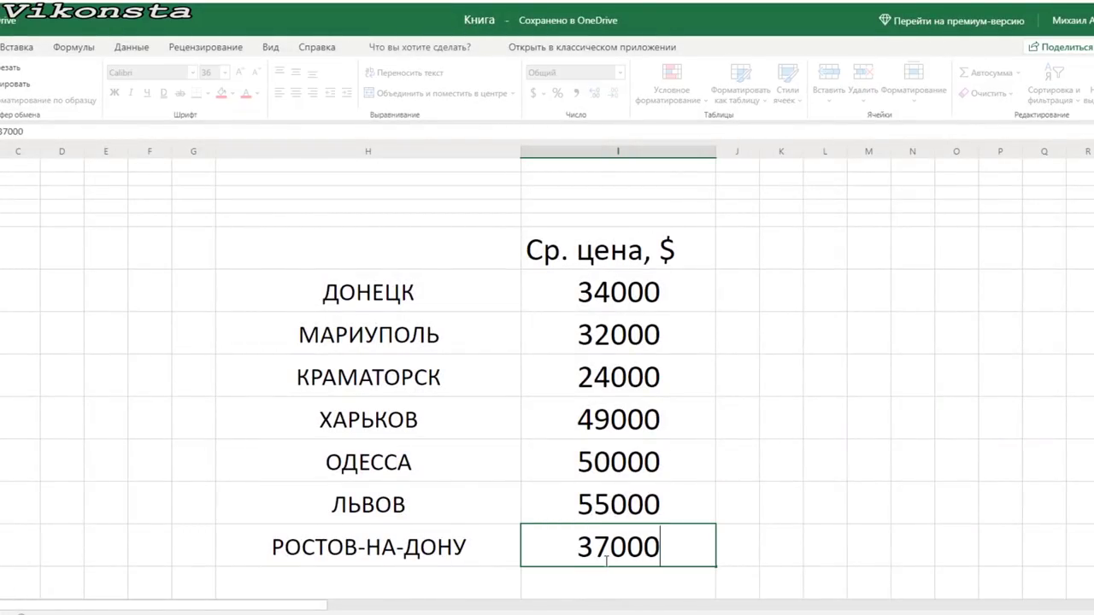
pyautogui.write('00')
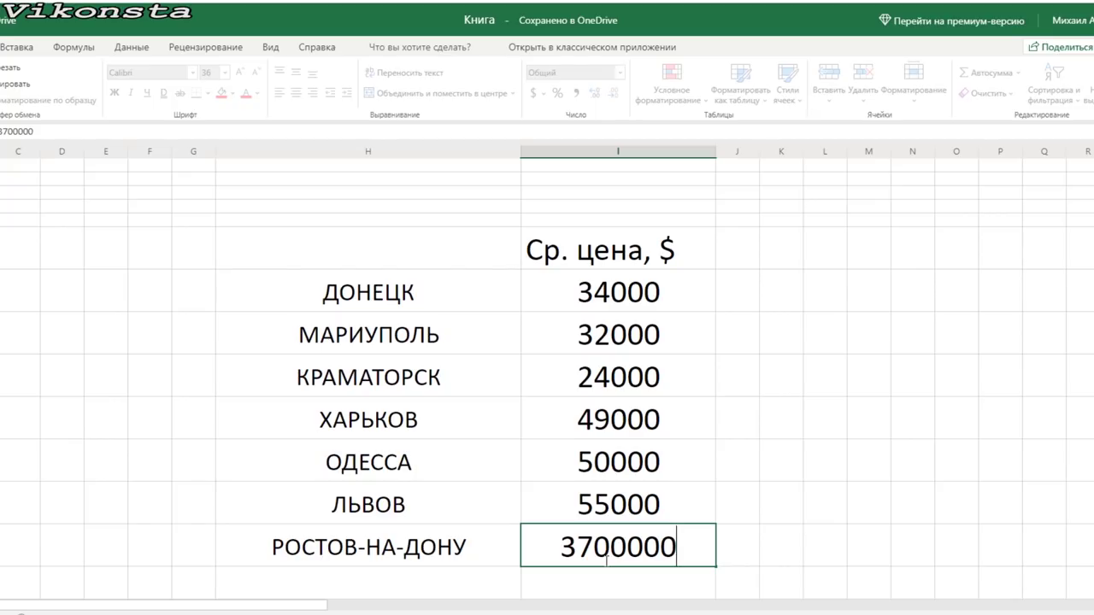
pyautogui.write('/6')
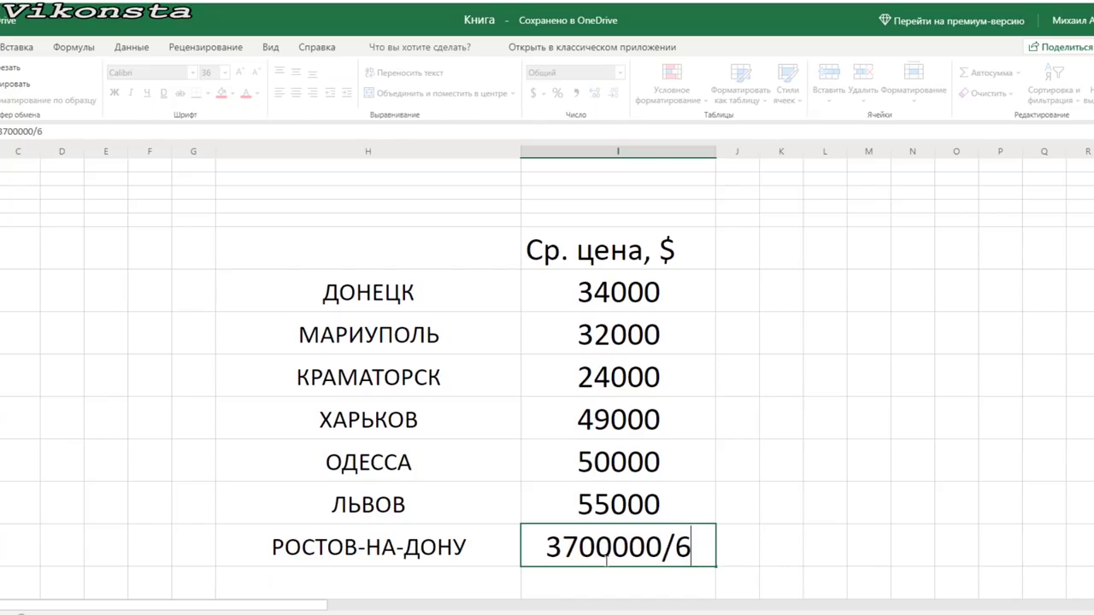
pyautogui.write('9=')
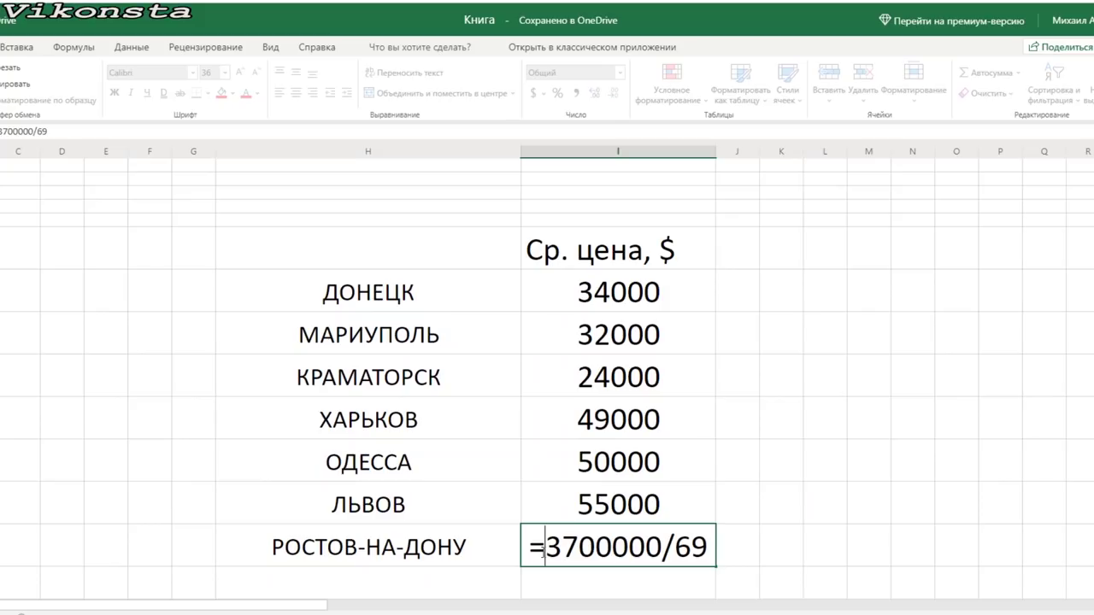
pyautogui.press('Return')
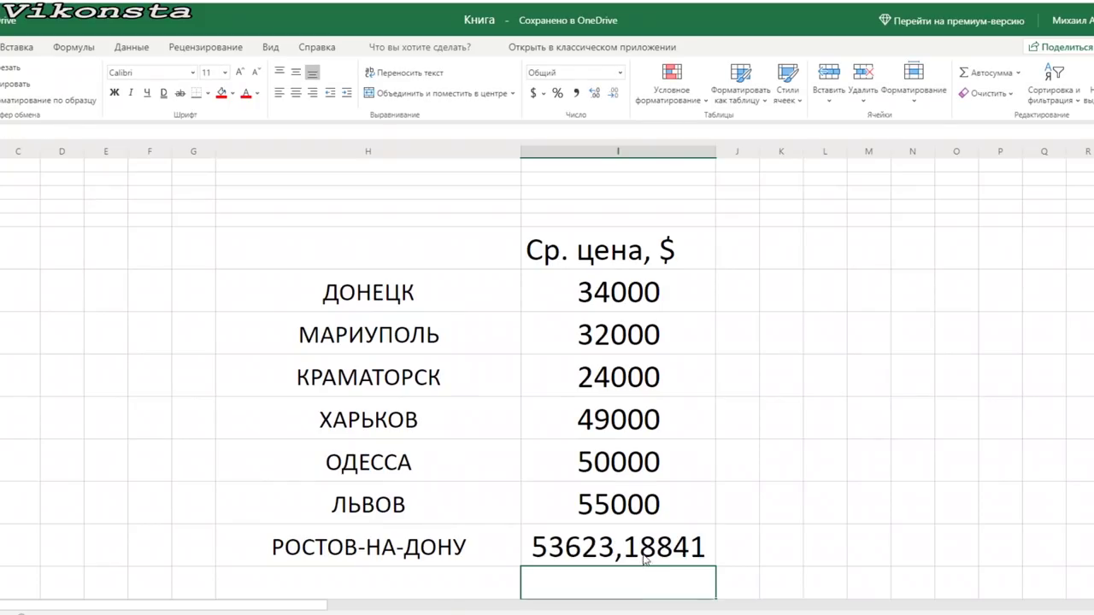
pyautogui.click(571, 556)
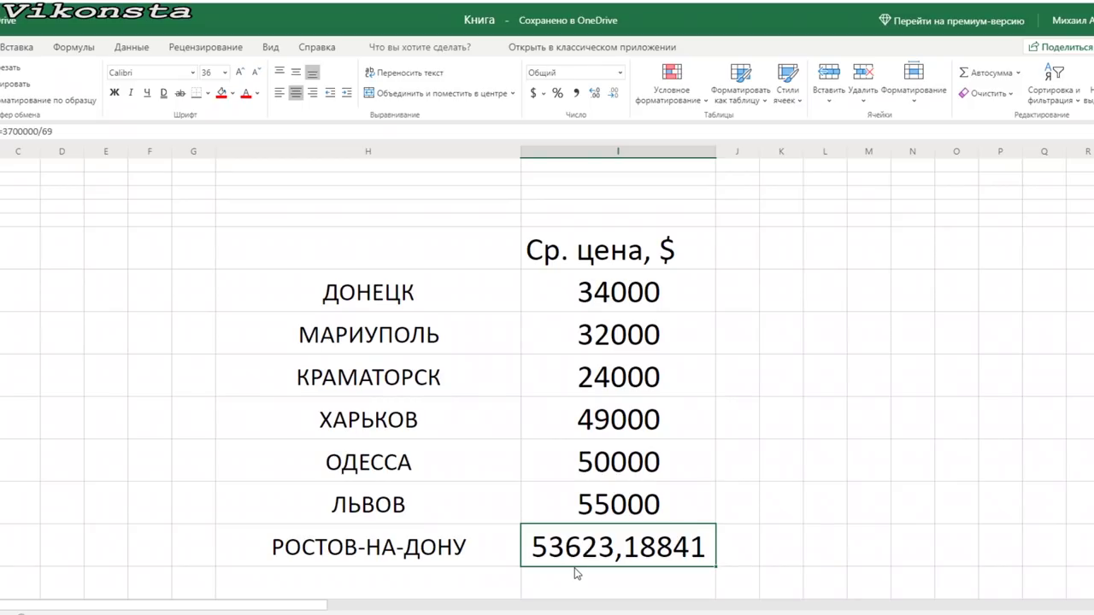
pyautogui.write('53000')
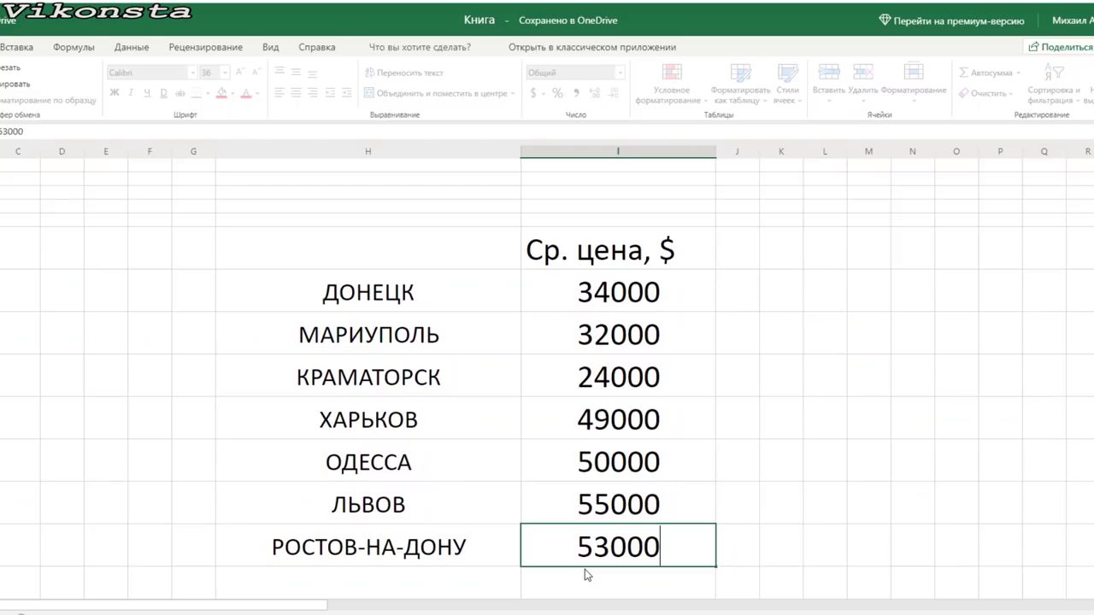
pyautogui.click(660, 291)
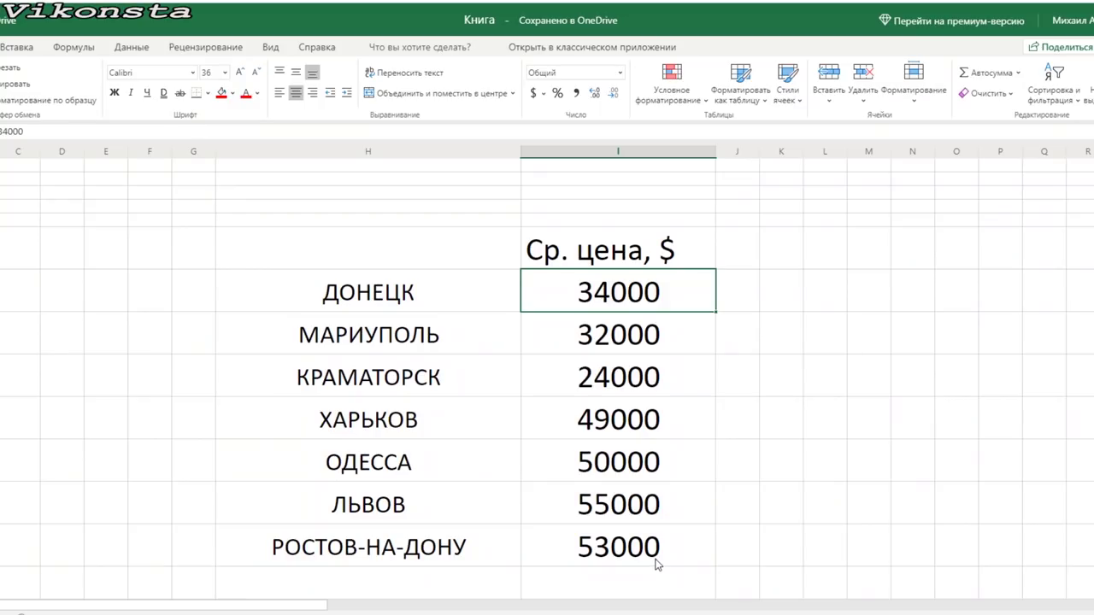
pyautogui.moveTo(382, 287); pyautogui.dragTo(420, 542)
pyautogui.click(424, 542)
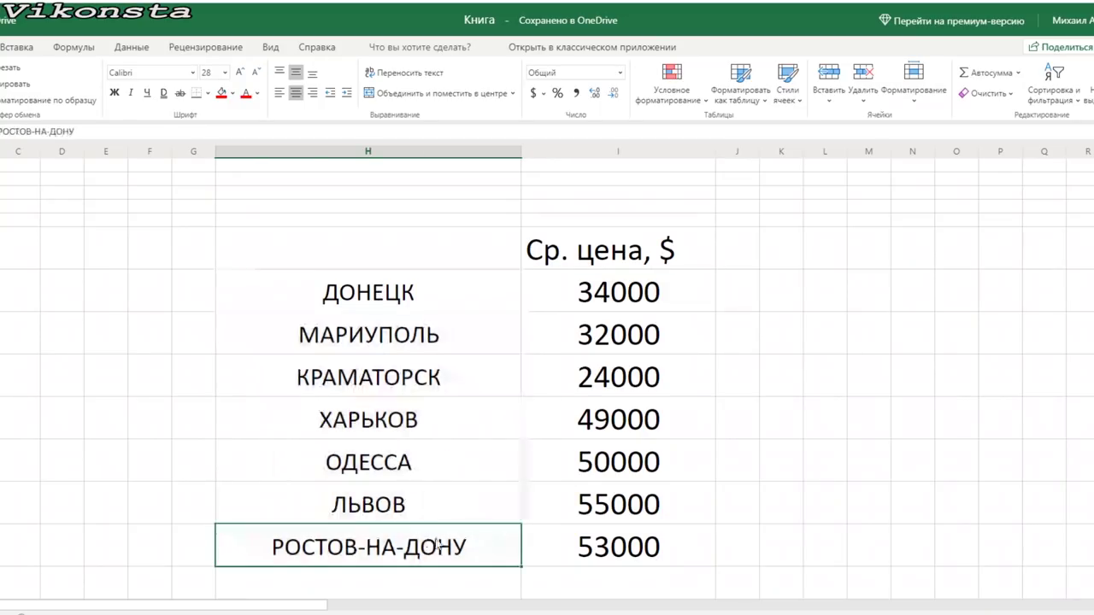
# - Rank the four most expensive cities in column J: ЛЬВОВ 1, РОСТОВ-НА-ДОНУ 2, ОДЕССА 3 and ХАРЬКОВ 4
pyautogui.click(742, 509)
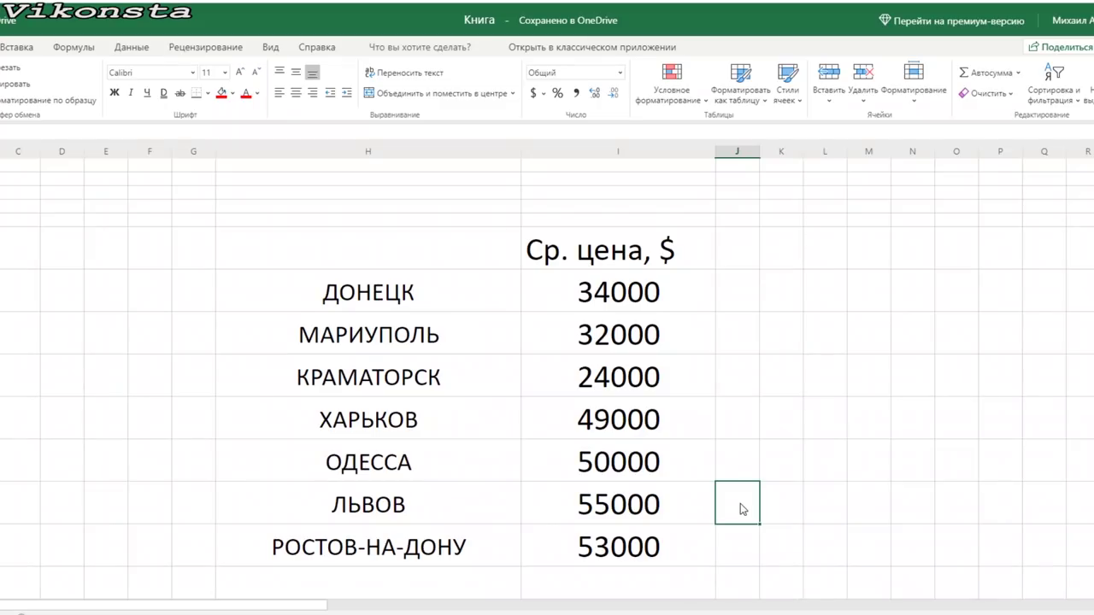
pyautogui.write('1')
pyautogui.press('Return')
pyautogui.write('2')
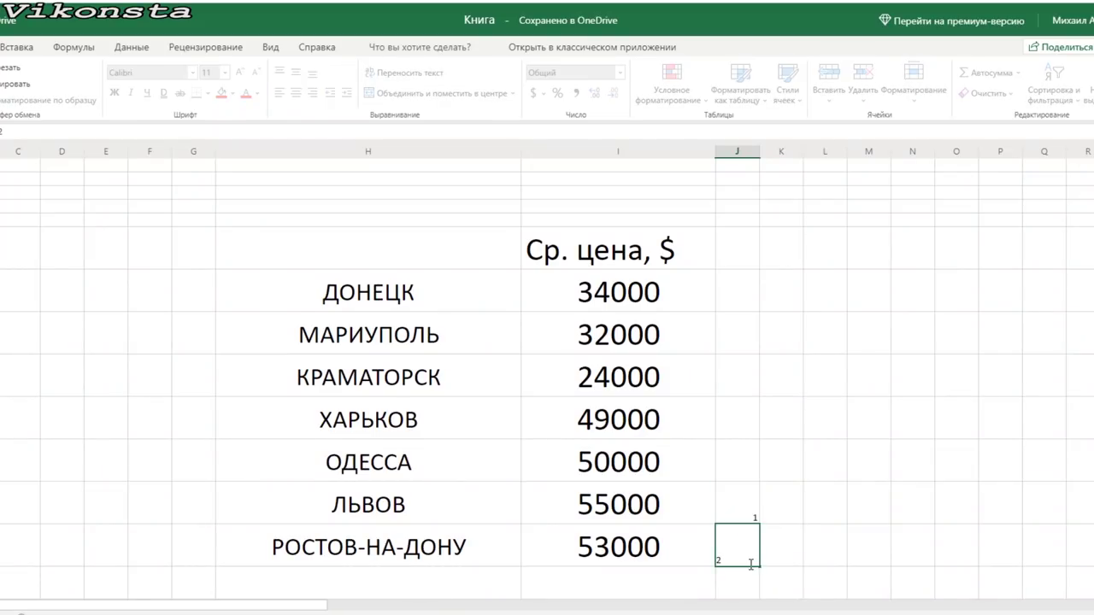
pyautogui.click(751, 474)
pyautogui.write('3')
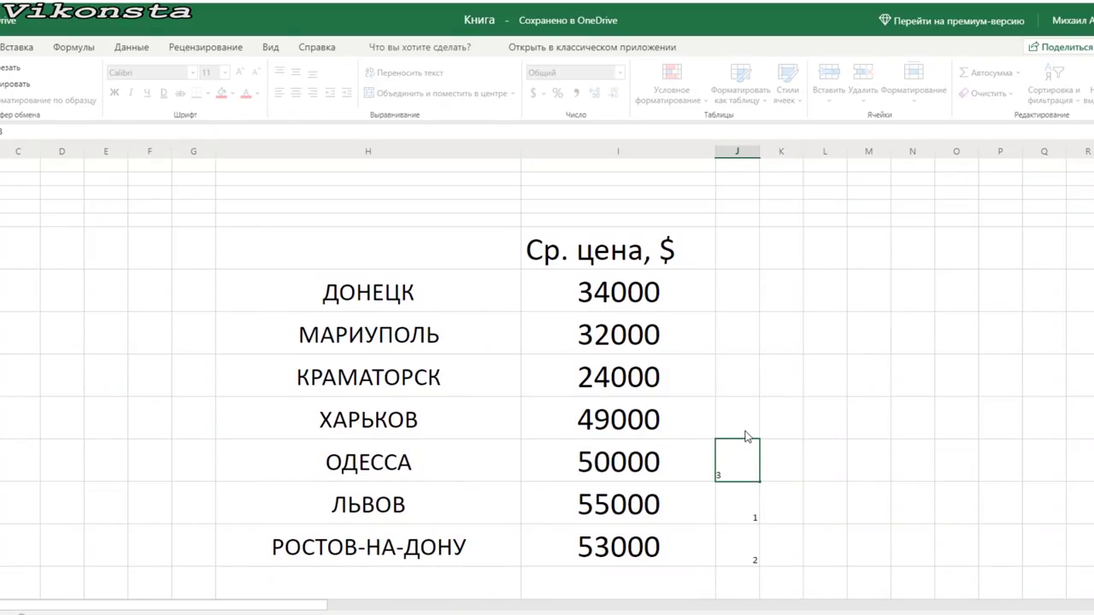
pyautogui.click(745, 436)
pyautogui.write('4')
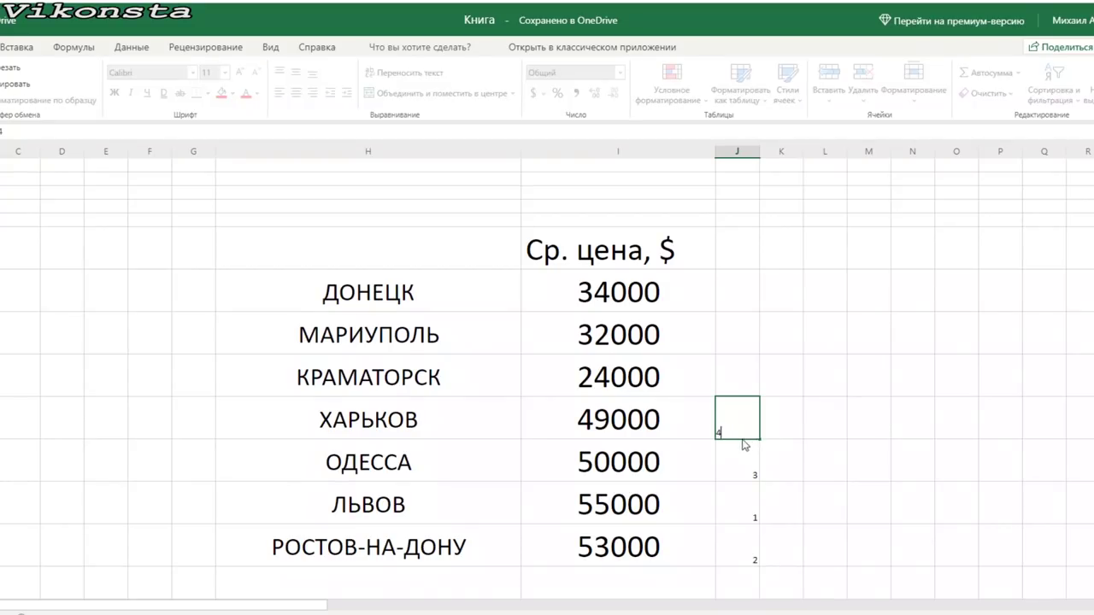
# - Rank the remaining cities in column J: ДОНЕЦК 5, МАРИУПОЛЬ 6 and КРАМАТОРСК 7
pyautogui.click(744, 296)
pyautogui.write('5')
pyautogui.click(741, 348)
pyautogui.write('6')
pyautogui.click(743, 383)
pyautogui.write('7')
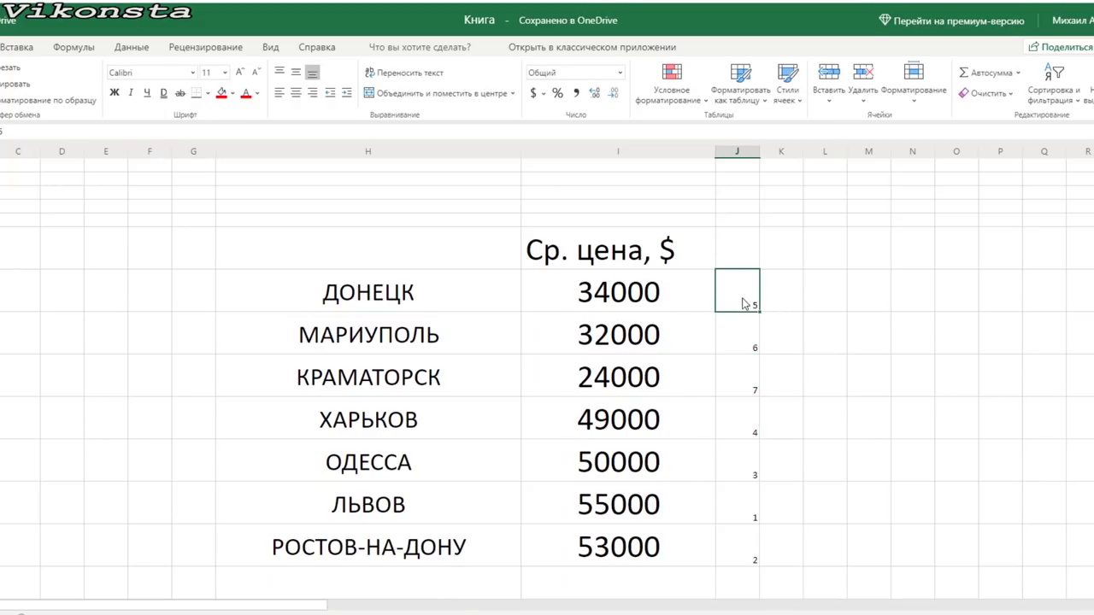
# - Set the font size of all seven rank numbers in column J to 36
pyautogui.moveTo(750, 300); pyautogui.dragTo(753, 540)
pyautogui.click(225, 73)
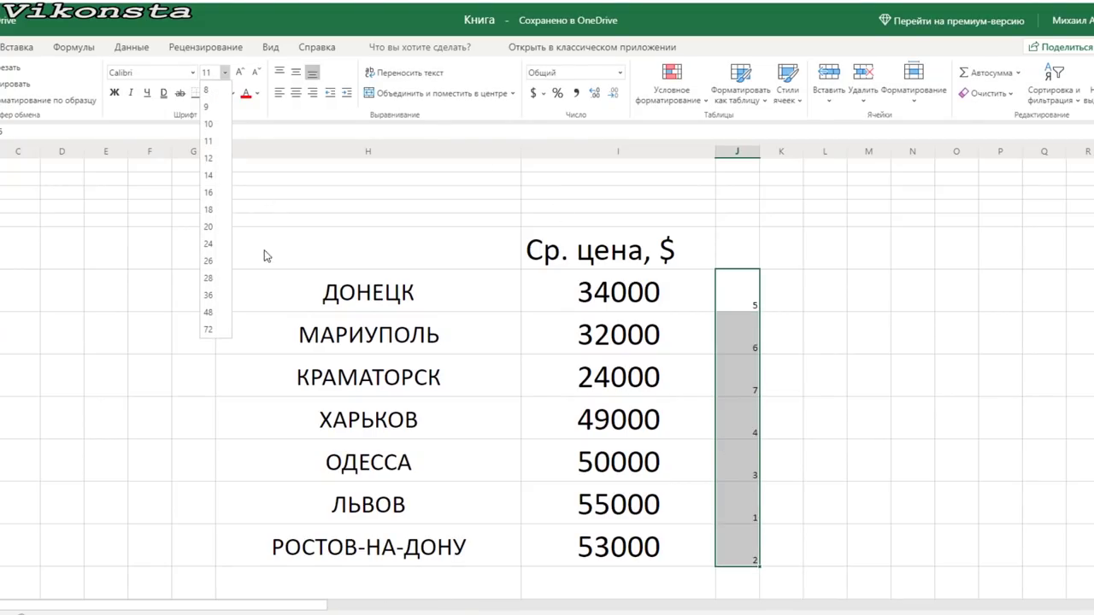
pyautogui.click(210, 296)
pyautogui.click(814, 390)
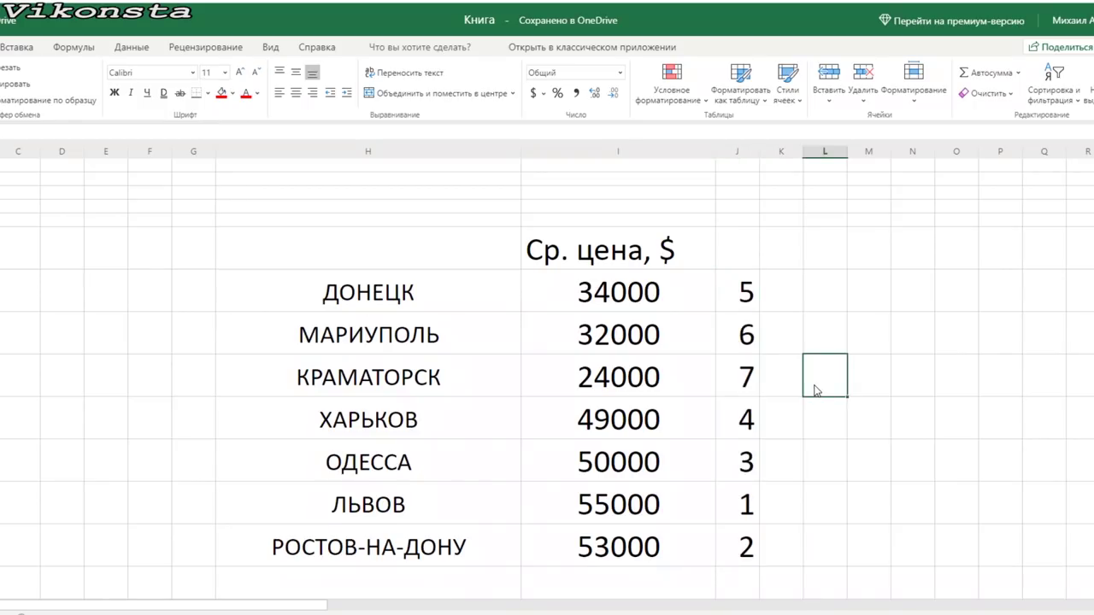
# - Fill the rank 1 cell of ЛЬВОВ with red and the rank 2 cell of РОСТОВ-НА-ДОНУ with yellow
pyautogui.click(736, 516)
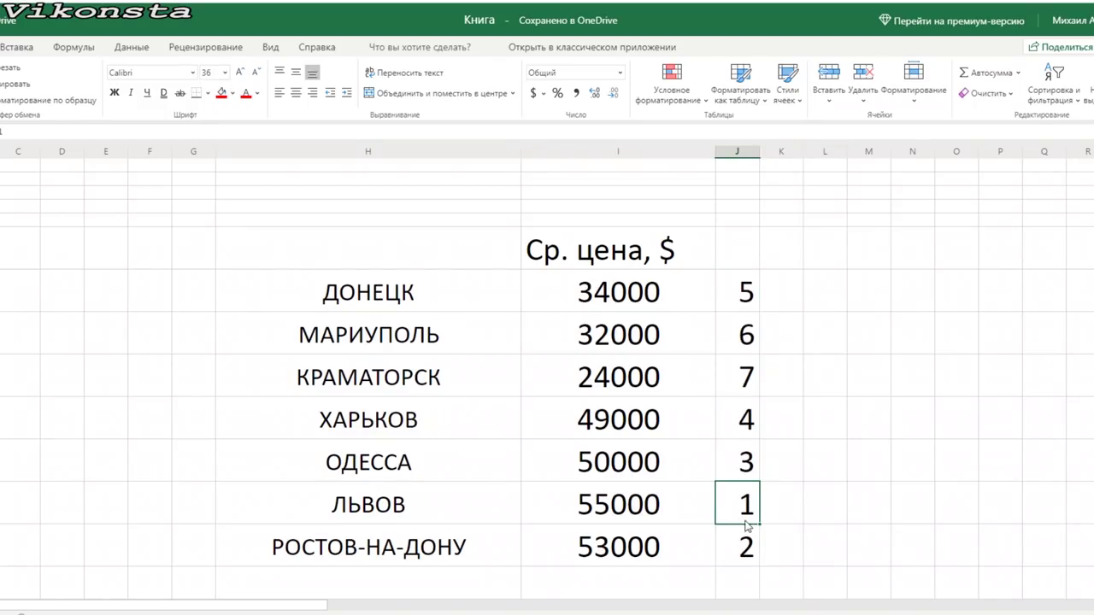
pyautogui.click(221, 93)
pyautogui.click(878, 437)
pyautogui.click(744, 560)
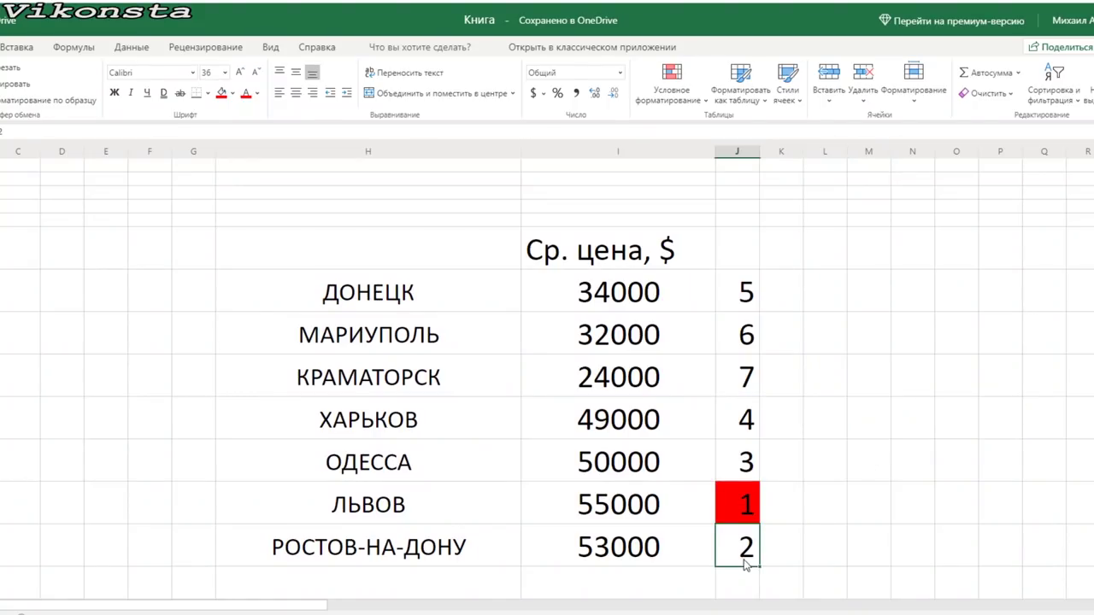
pyautogui.click(232, 92)
pyautogui.click(261, 233)
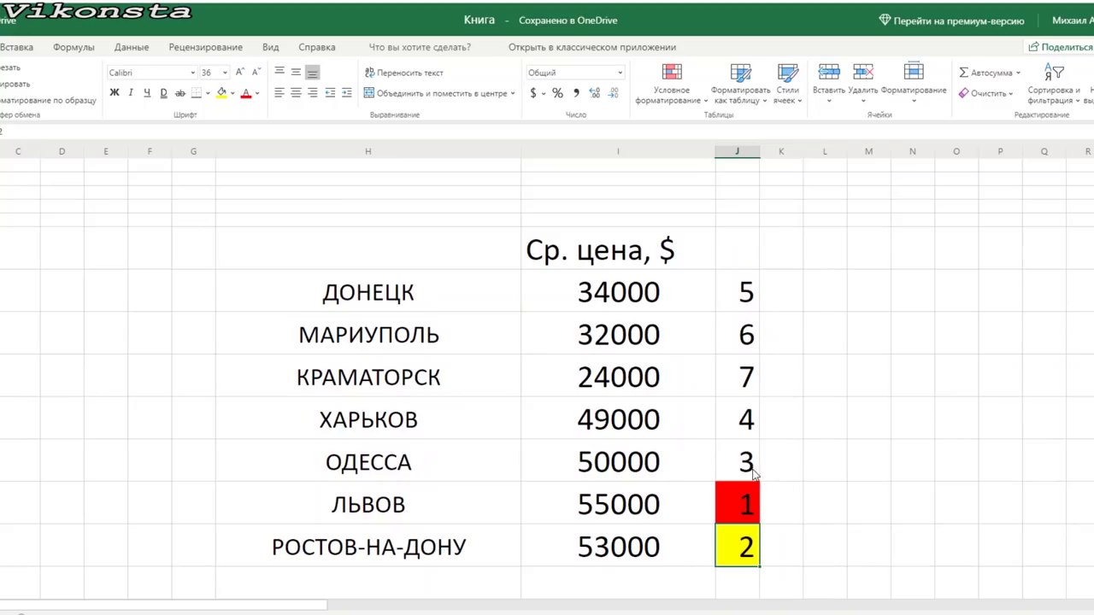
# - Fill the rank 3 cell of ОДЕССА with light green
pyautogui.click(739, 466)
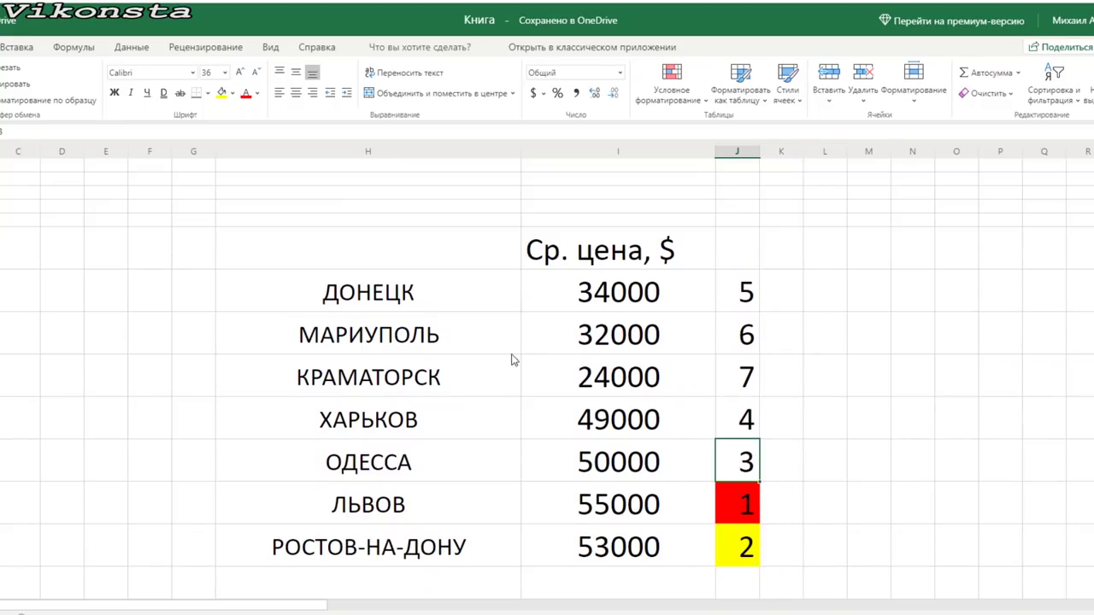
pyautogui.click(233, 92)
pyautogui.click(279, 236)
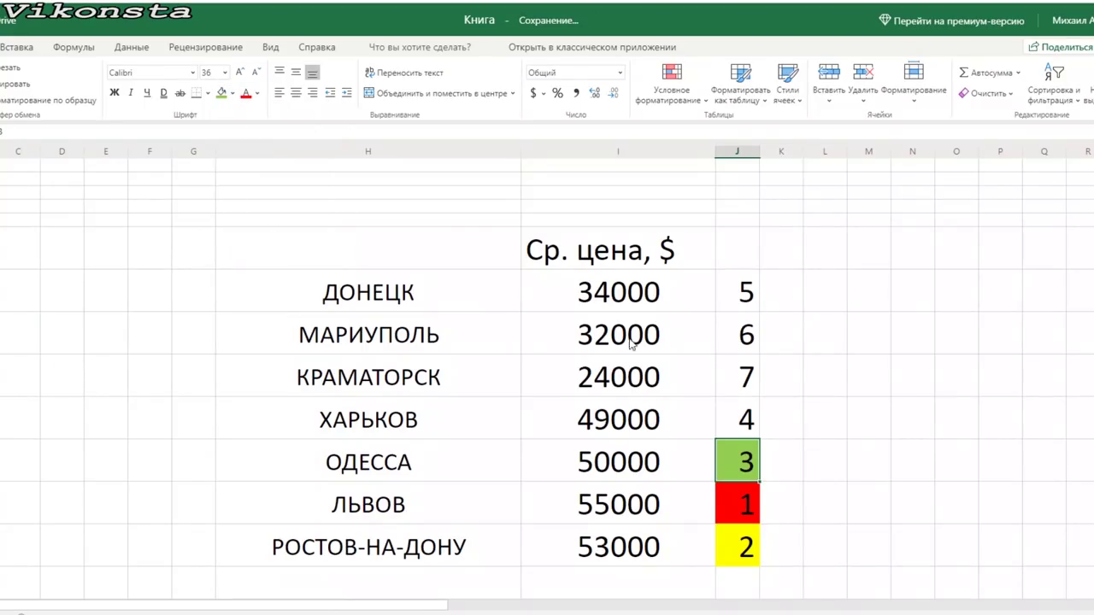
pyautogui.click(808, 385)
pyautogui.moveTo(745, 425); pyautogui.dragTo(735, 297)
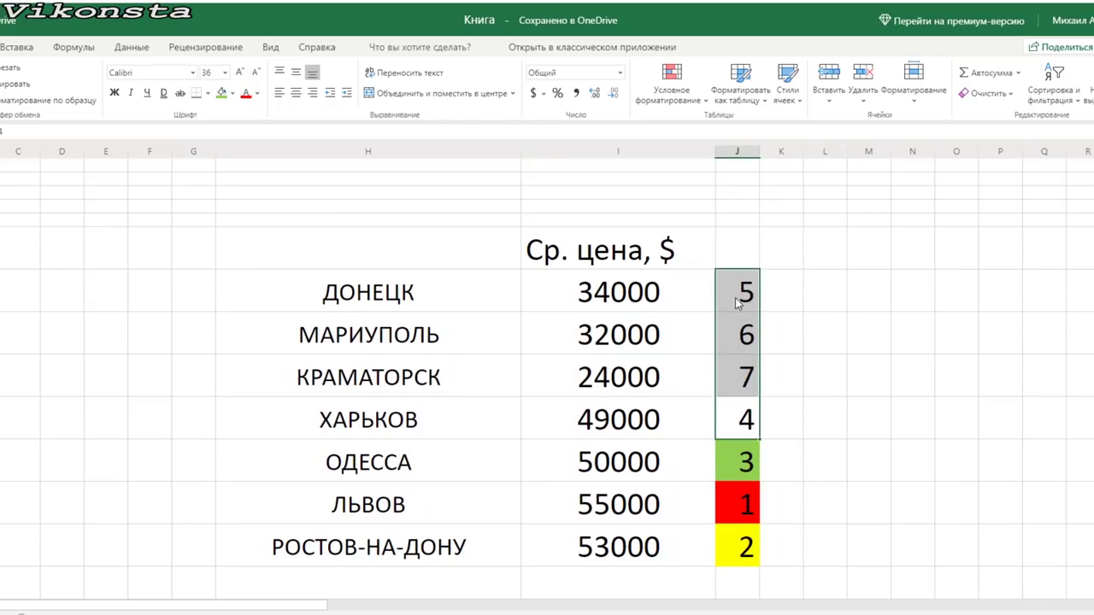
pyautogui.click(864, 362)
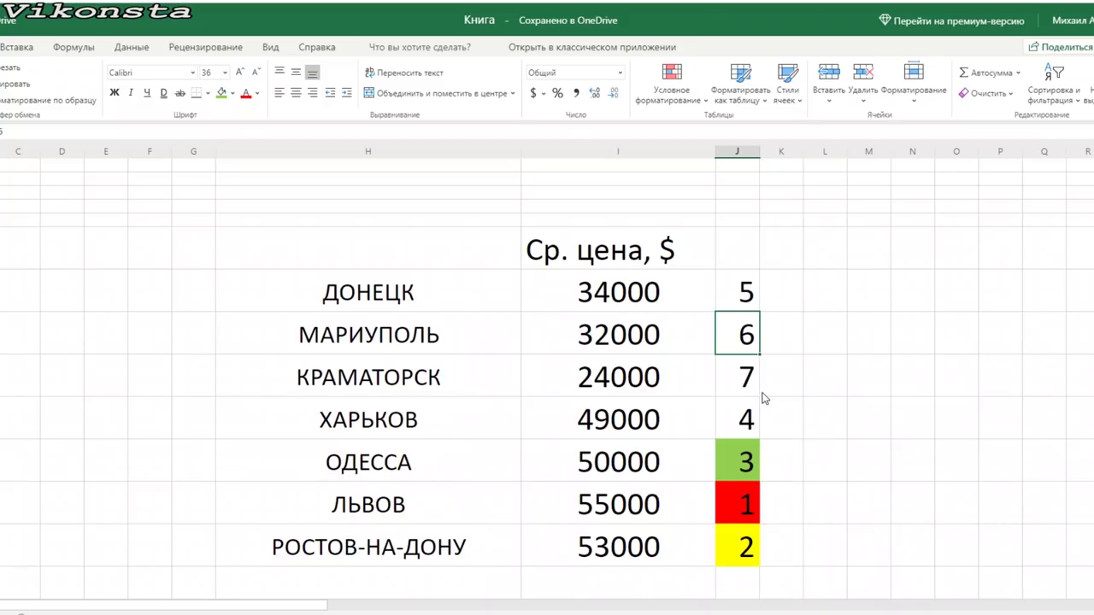
pyautogui.click(733, 383)
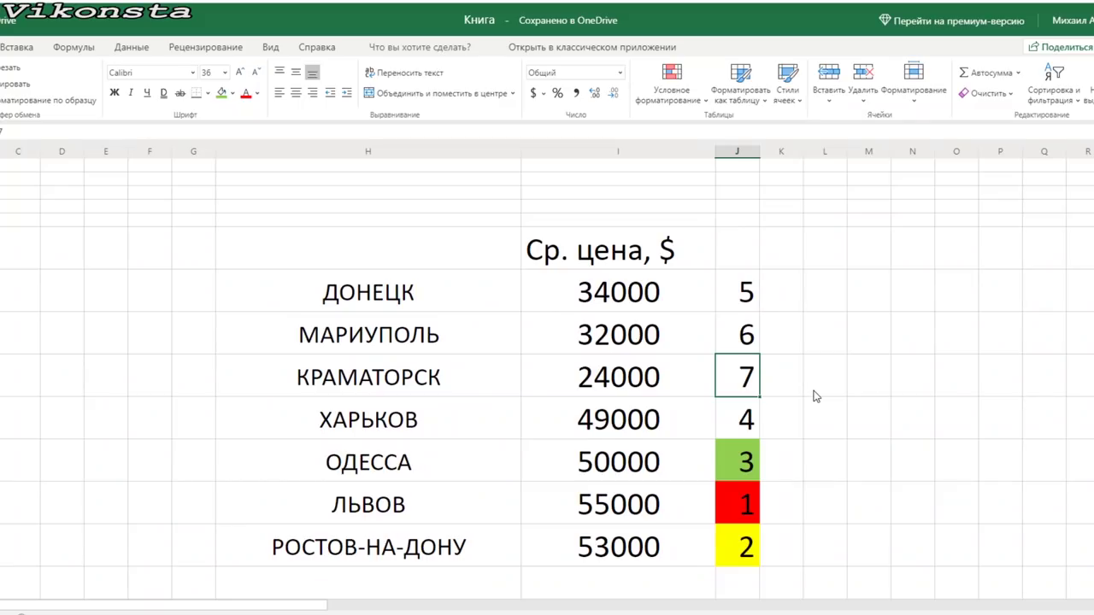
pyautogui.moveTo(637, 291); pyautogui.dragTo(649, 543)
pyautogui.click(650, 543)
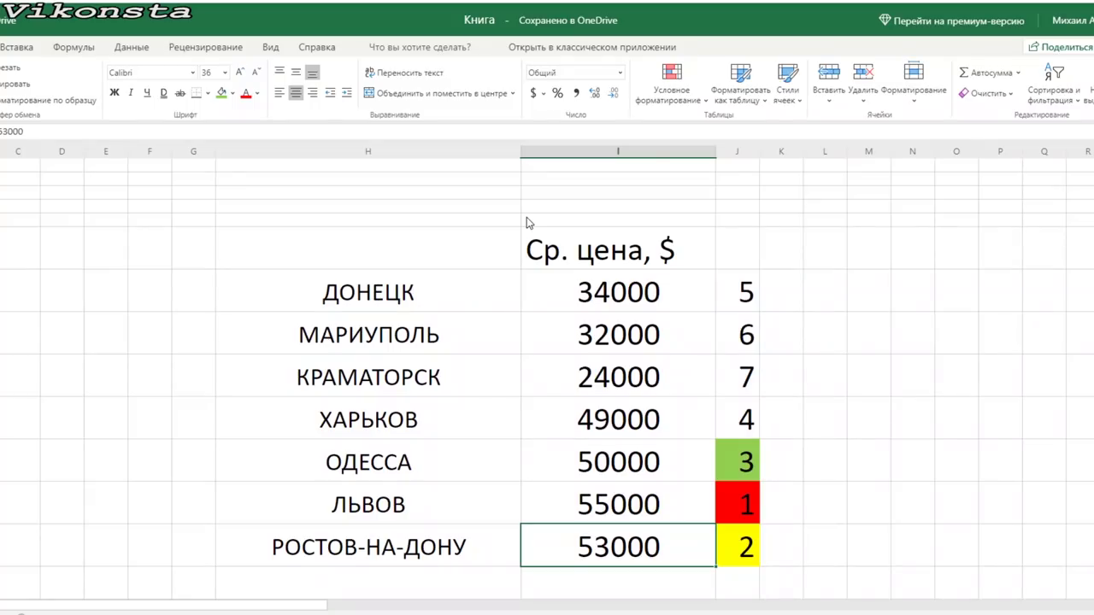